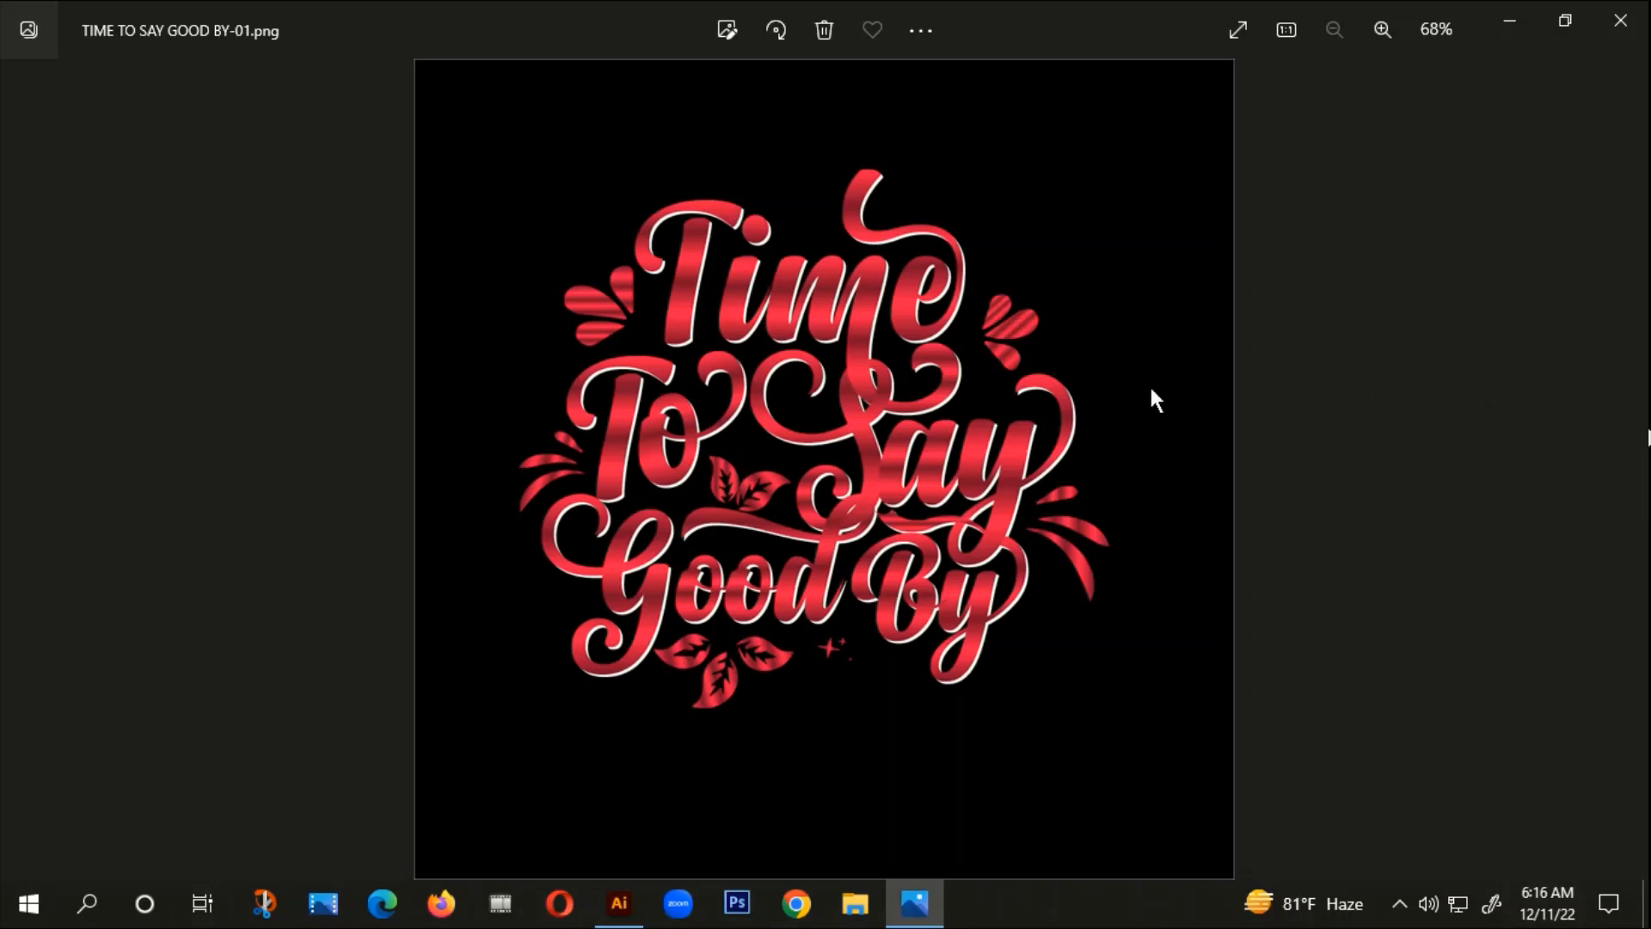
Step: Examine the finished red lettering in TIME TO SAY GOOD BY-01.png up close and as a whole
scroll(813, 292, "up", 4)
scroll(911, 310, "down", 2)
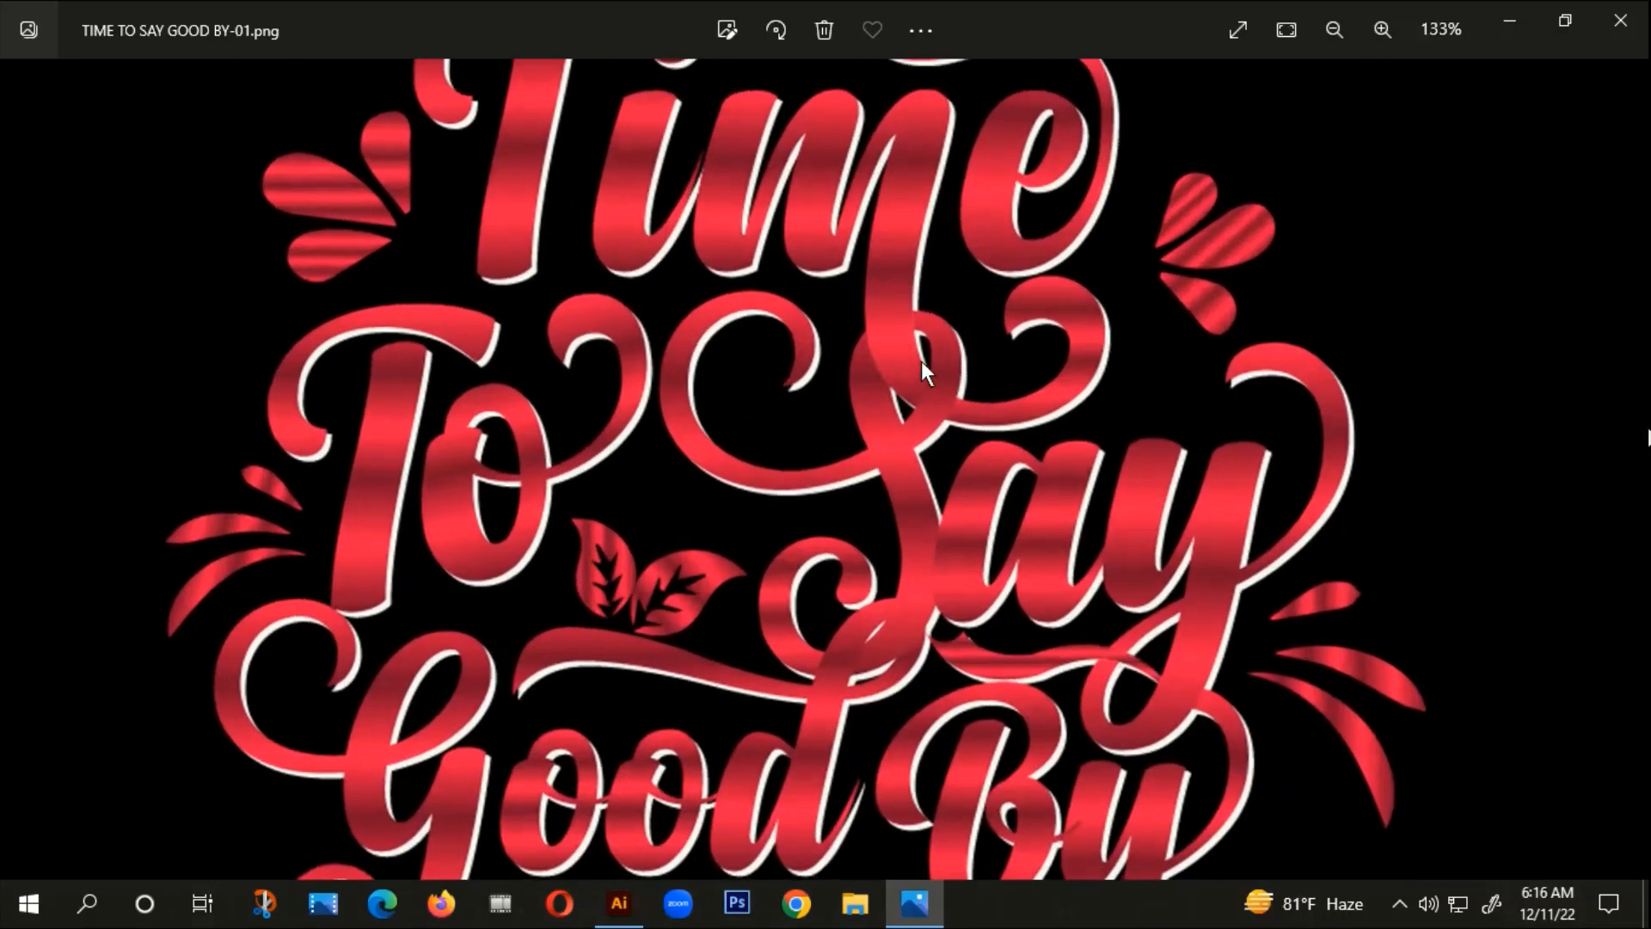
left_click_drag(998, 440, 940, 250)
scroll(910, 343, "up", 2)
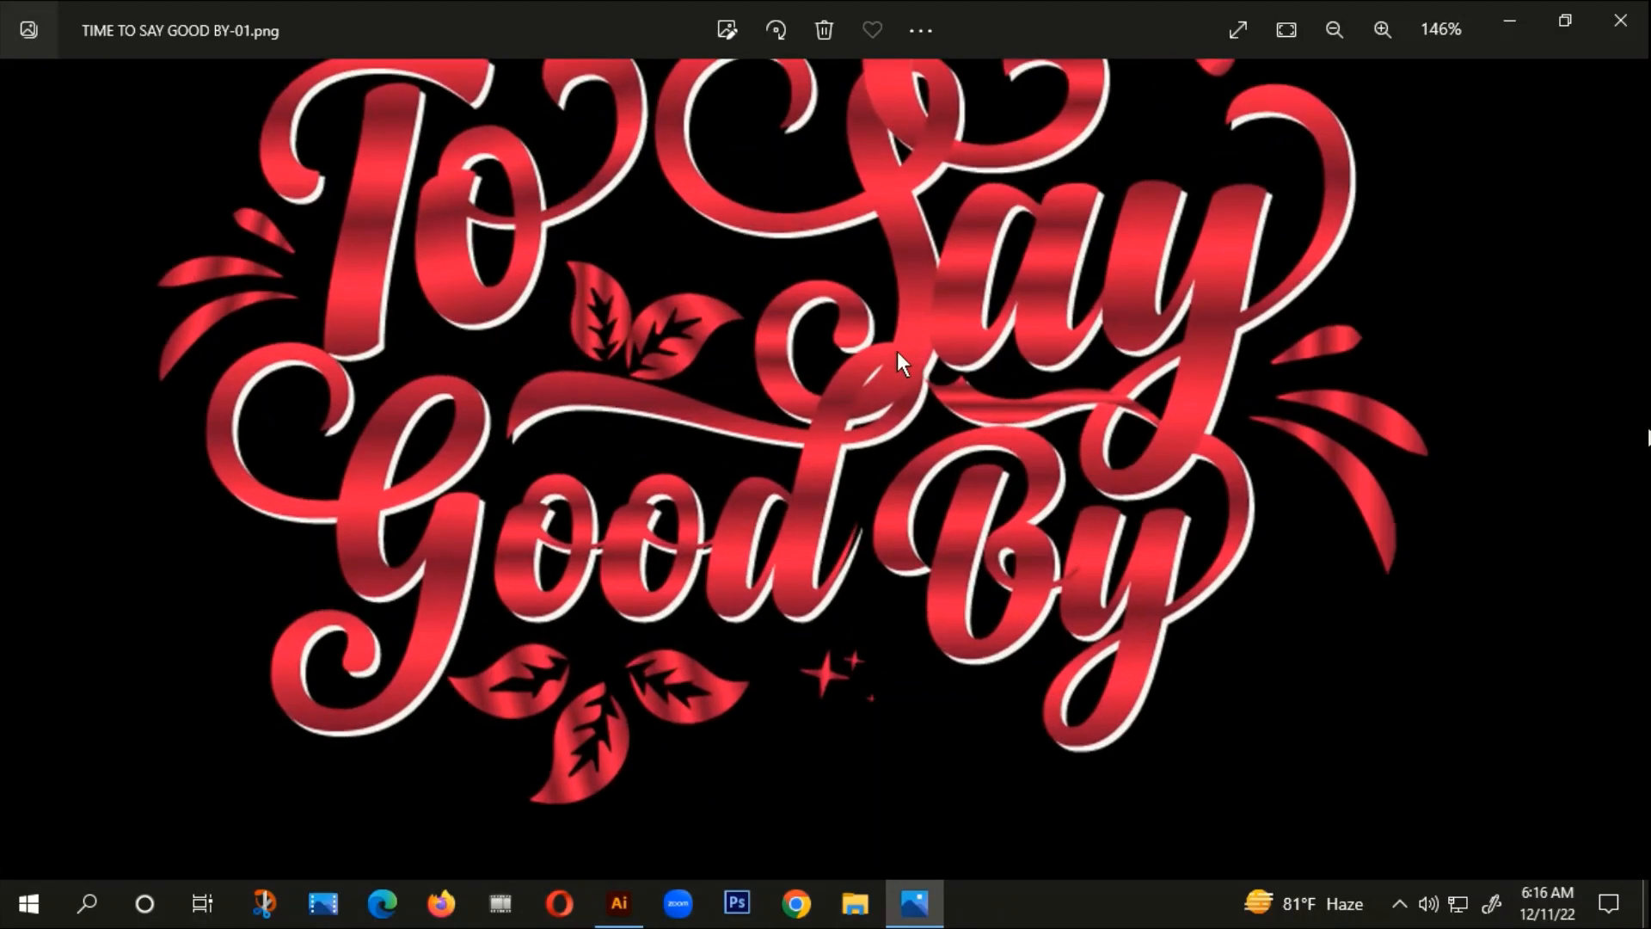
scroll(895, 380, "down", 3)
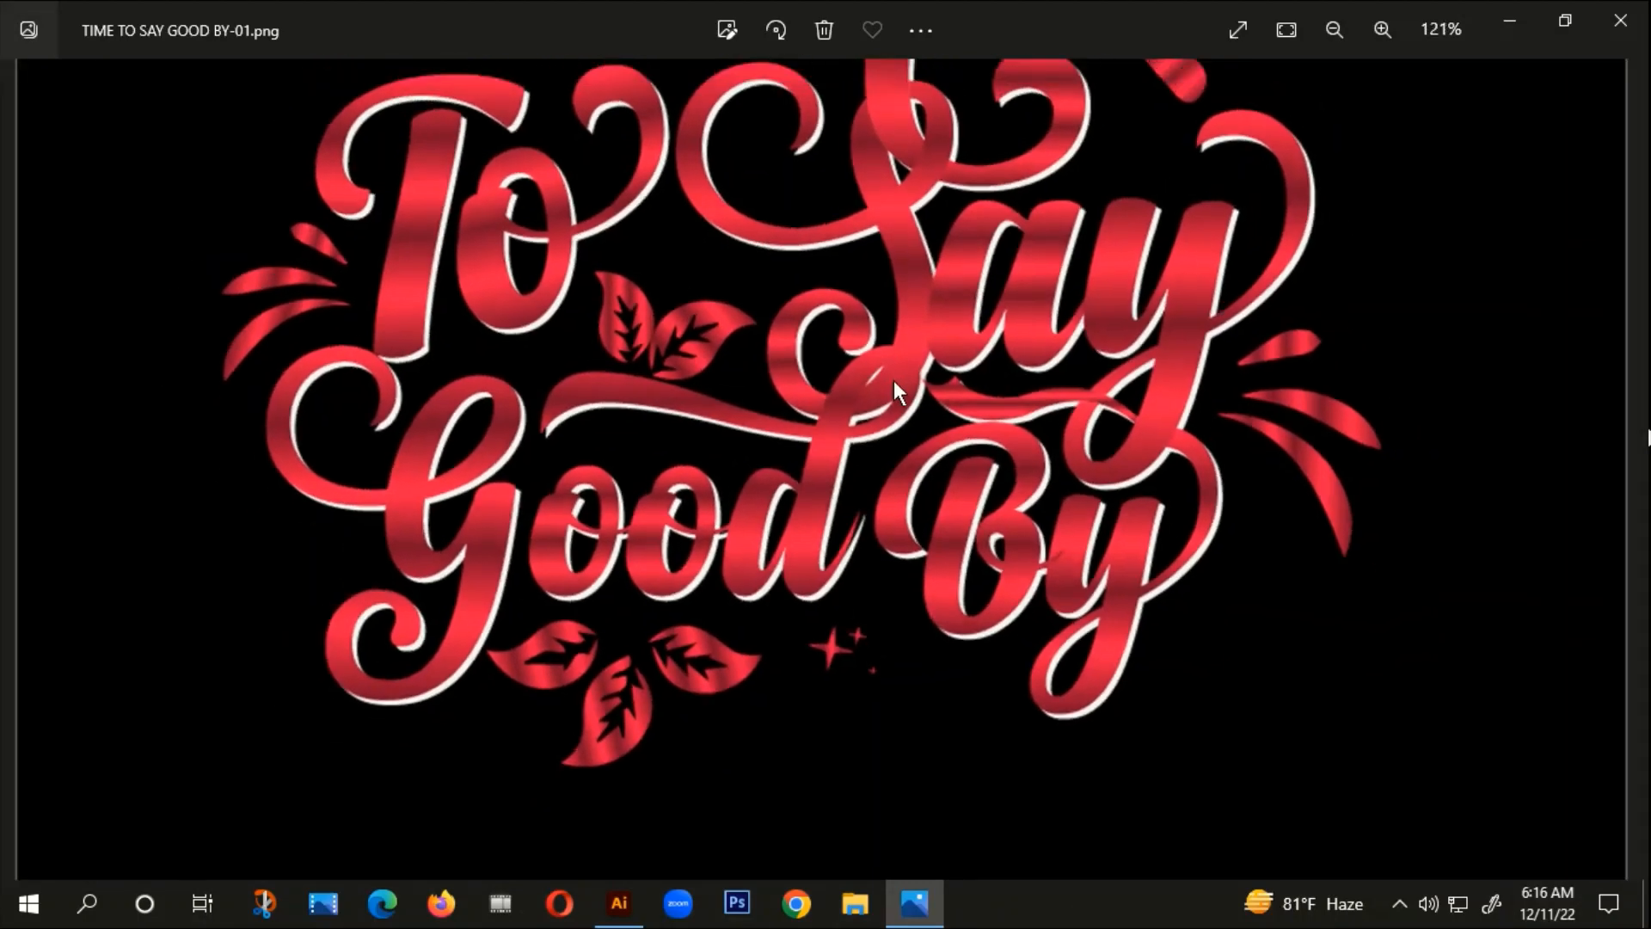
scroll(918, 387, "down", 1)
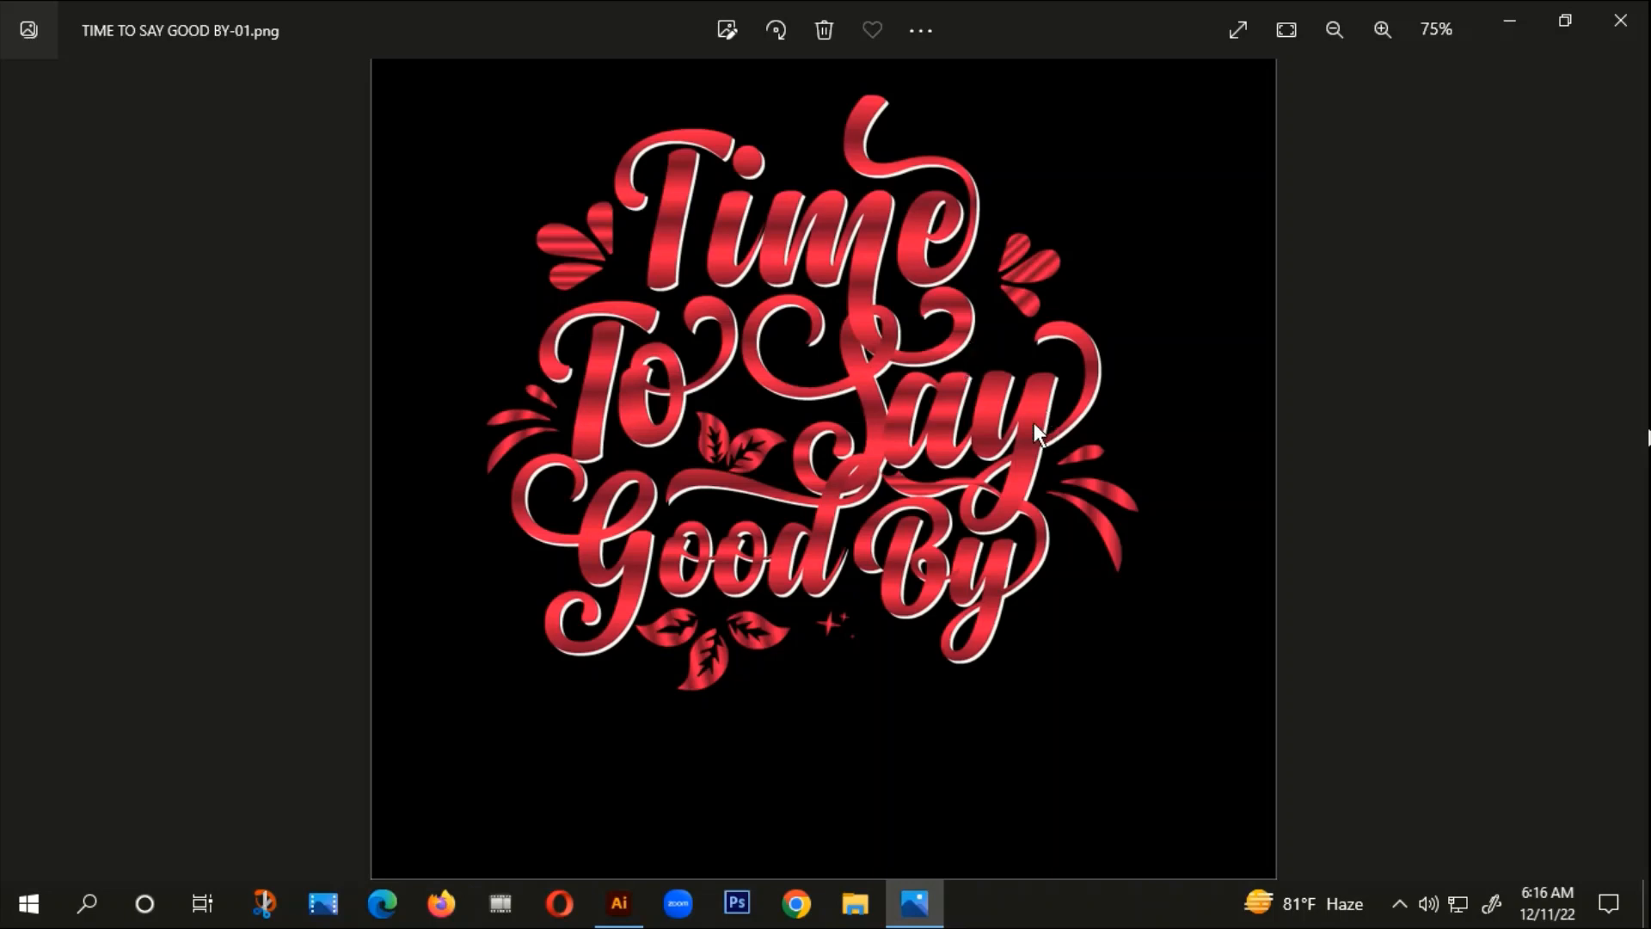
Step: Switch to Illustrator and inspect the font of the black "Time To Say Good By" text and the available type tools
left_click(625, 901)
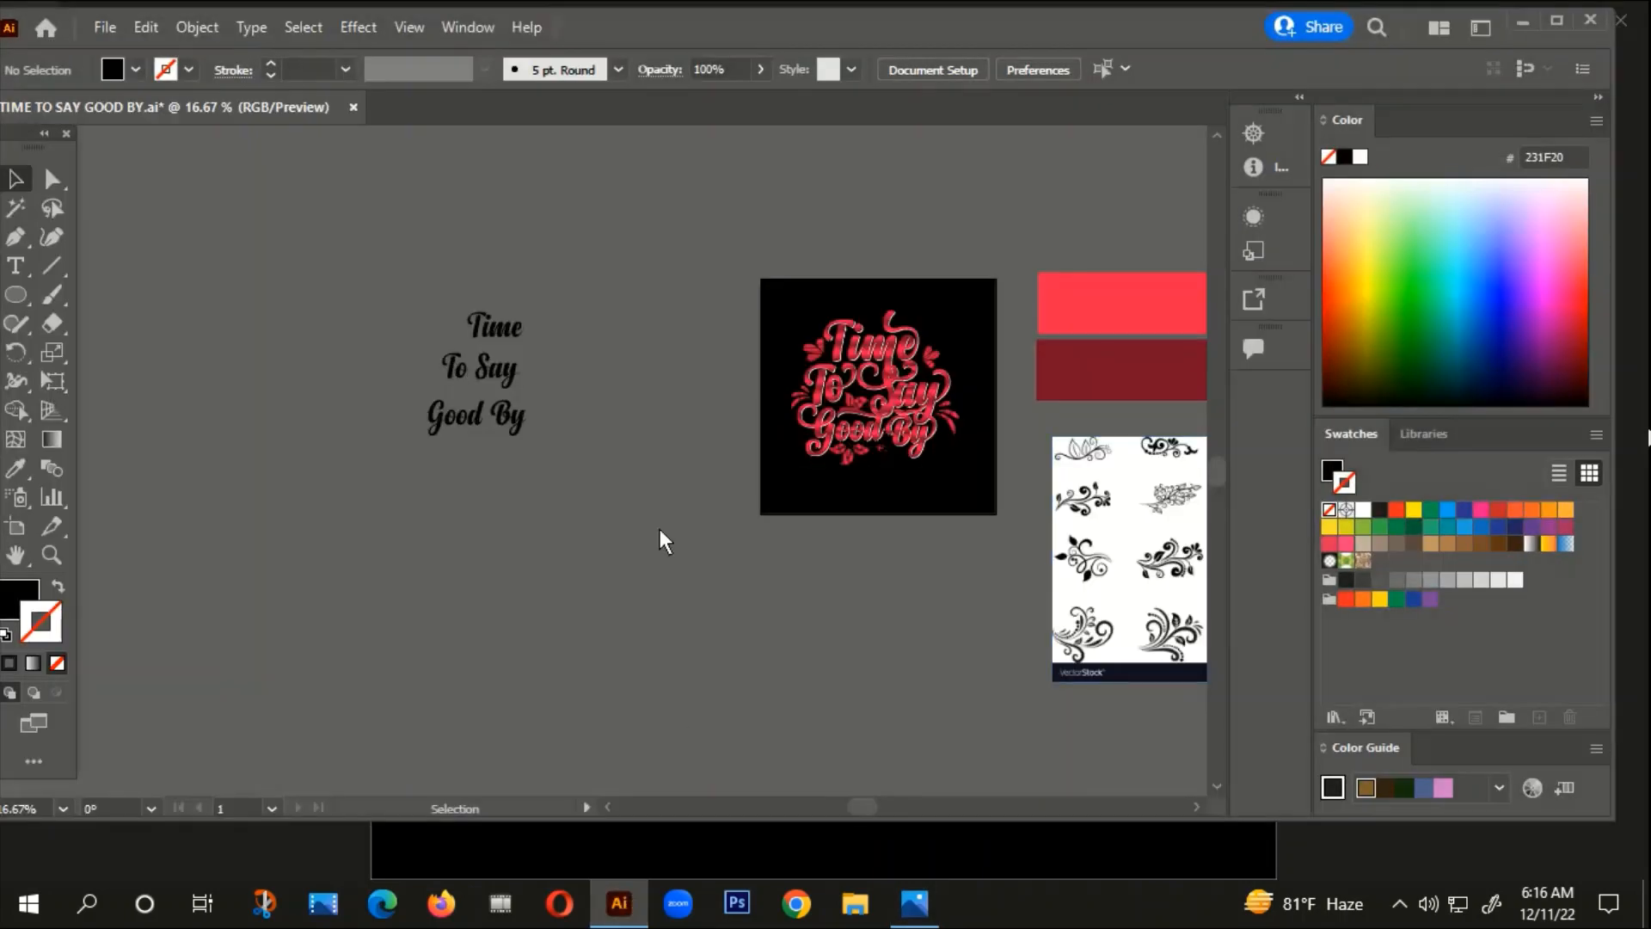
scroll(688, 533, "down", 2)
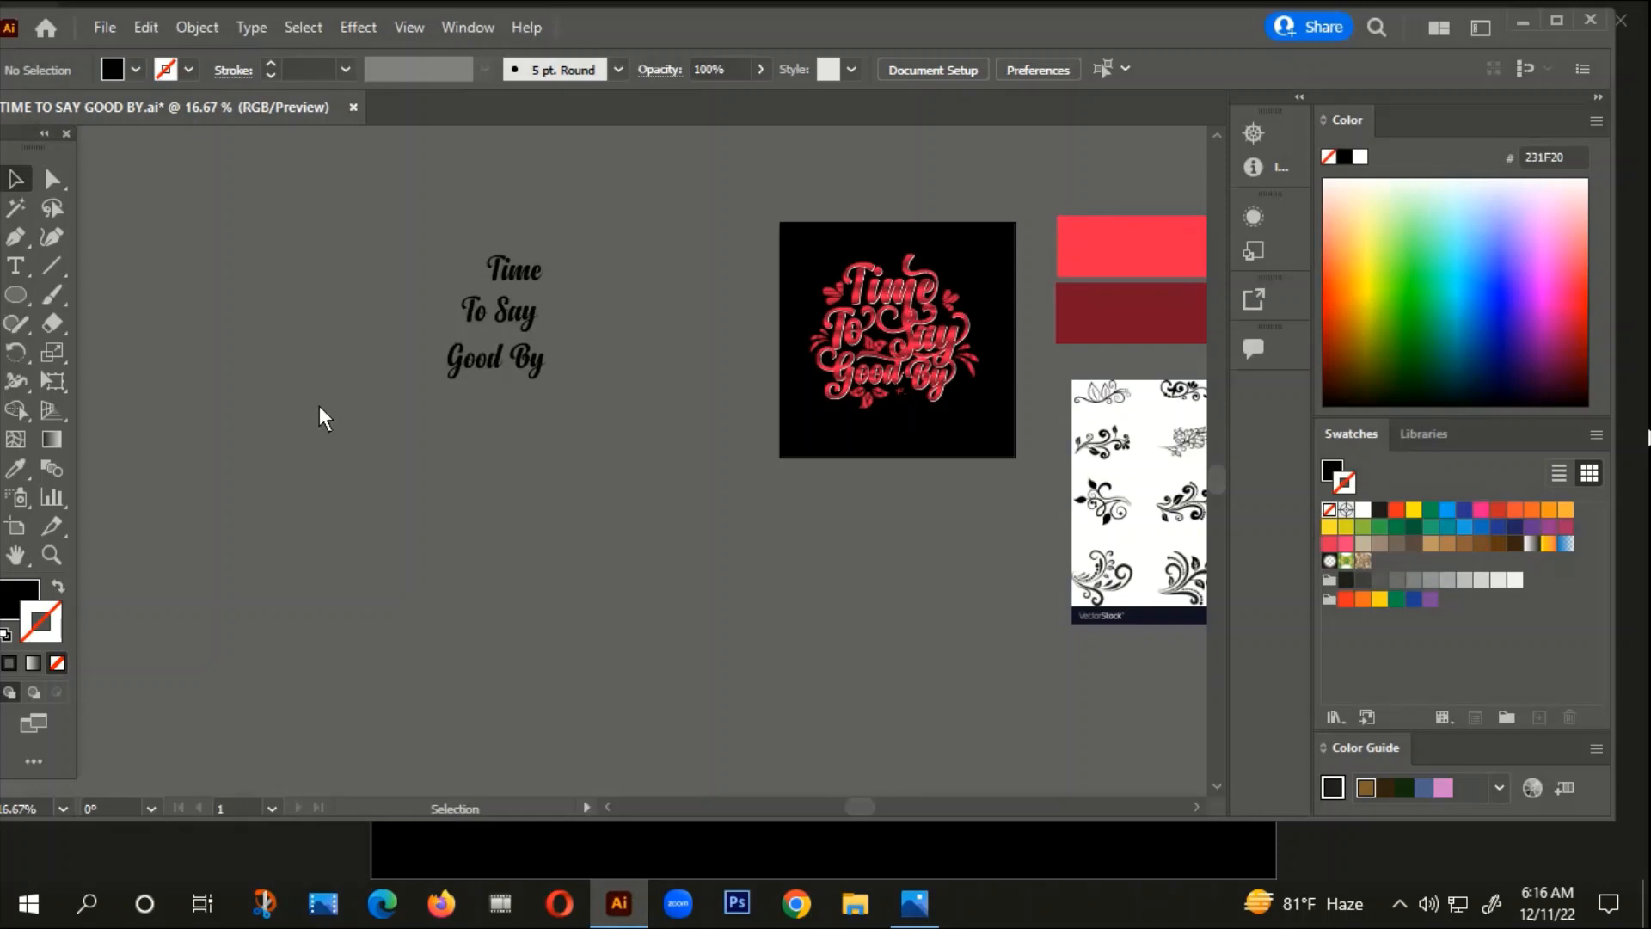
left_click(516, 355)
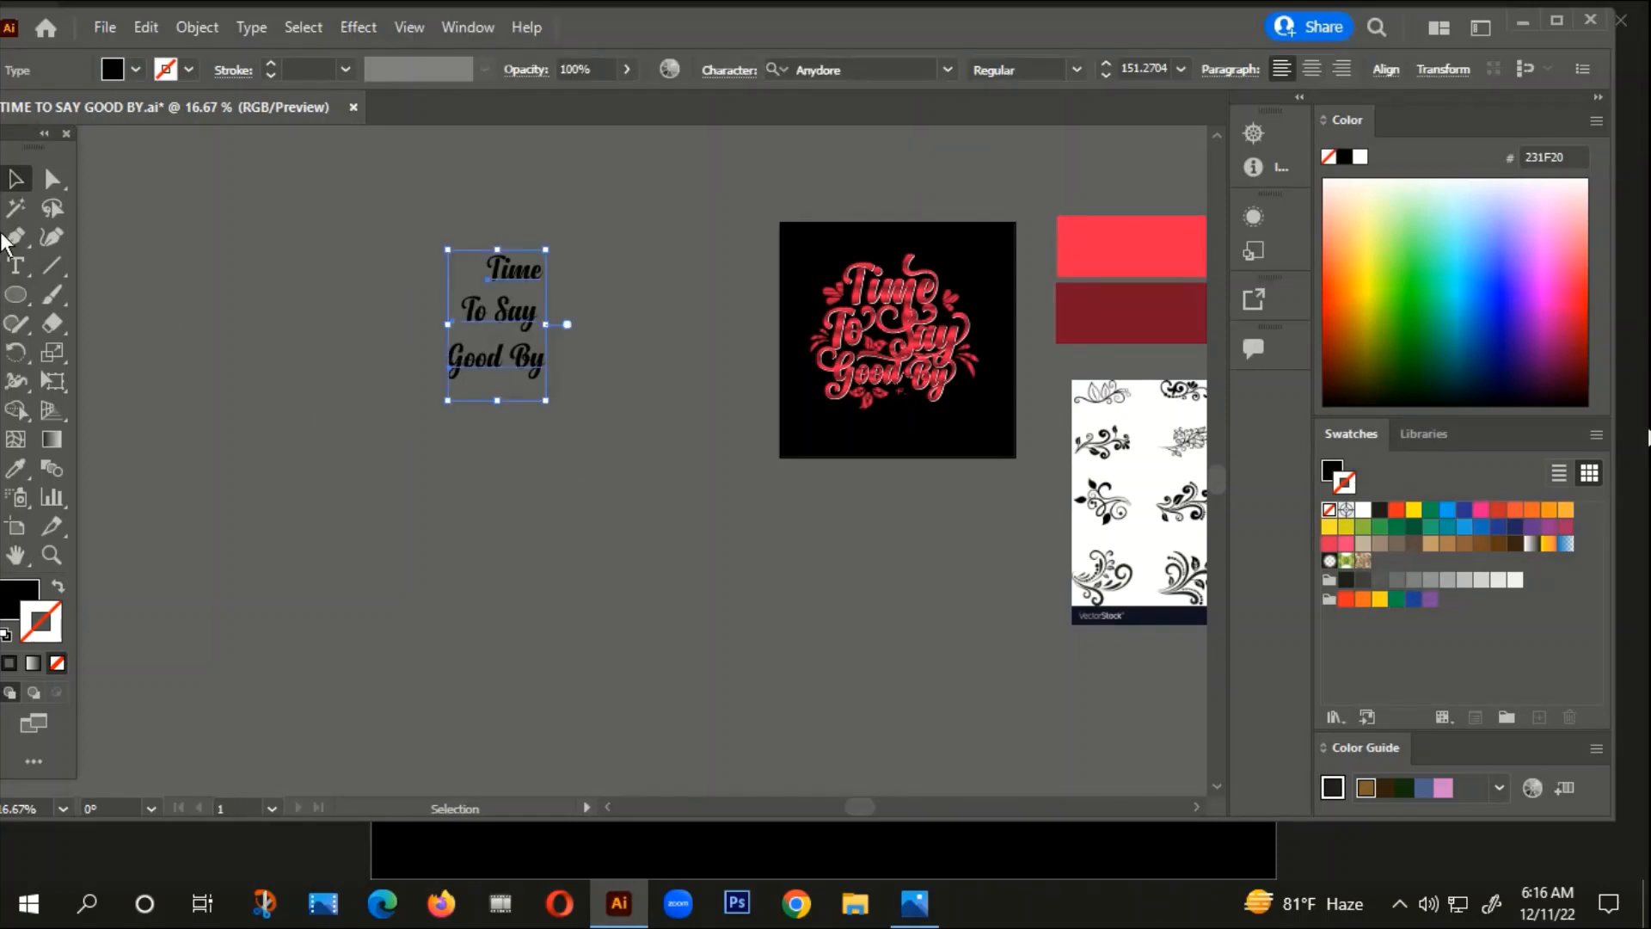
left_click(16, 266)
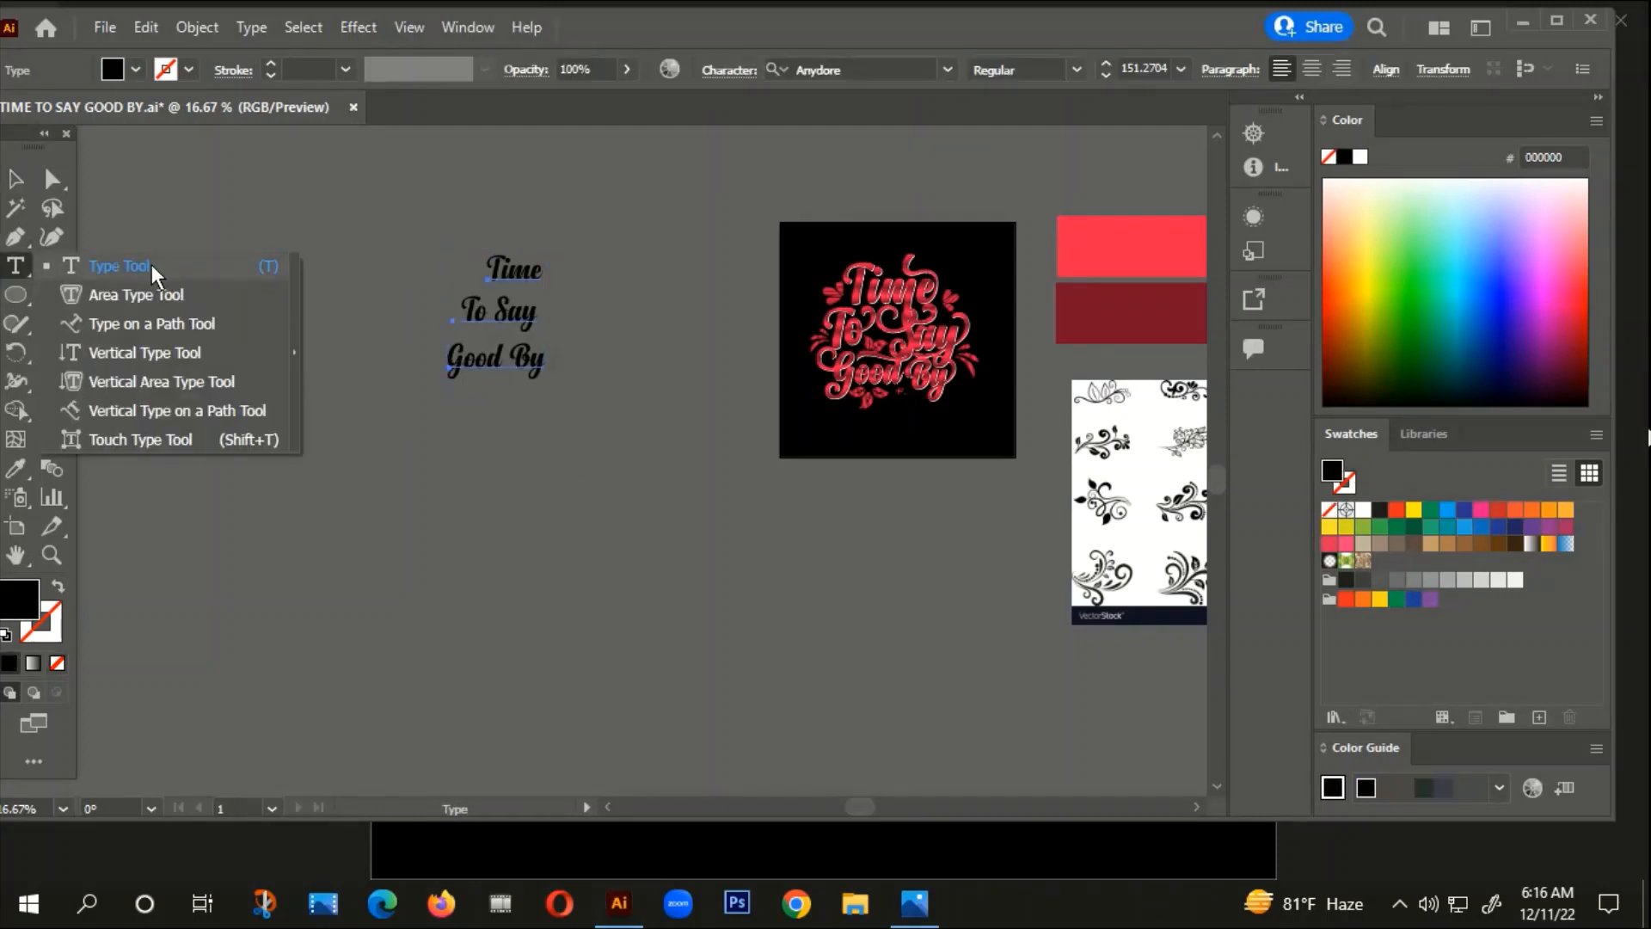
left_click(16, 178)
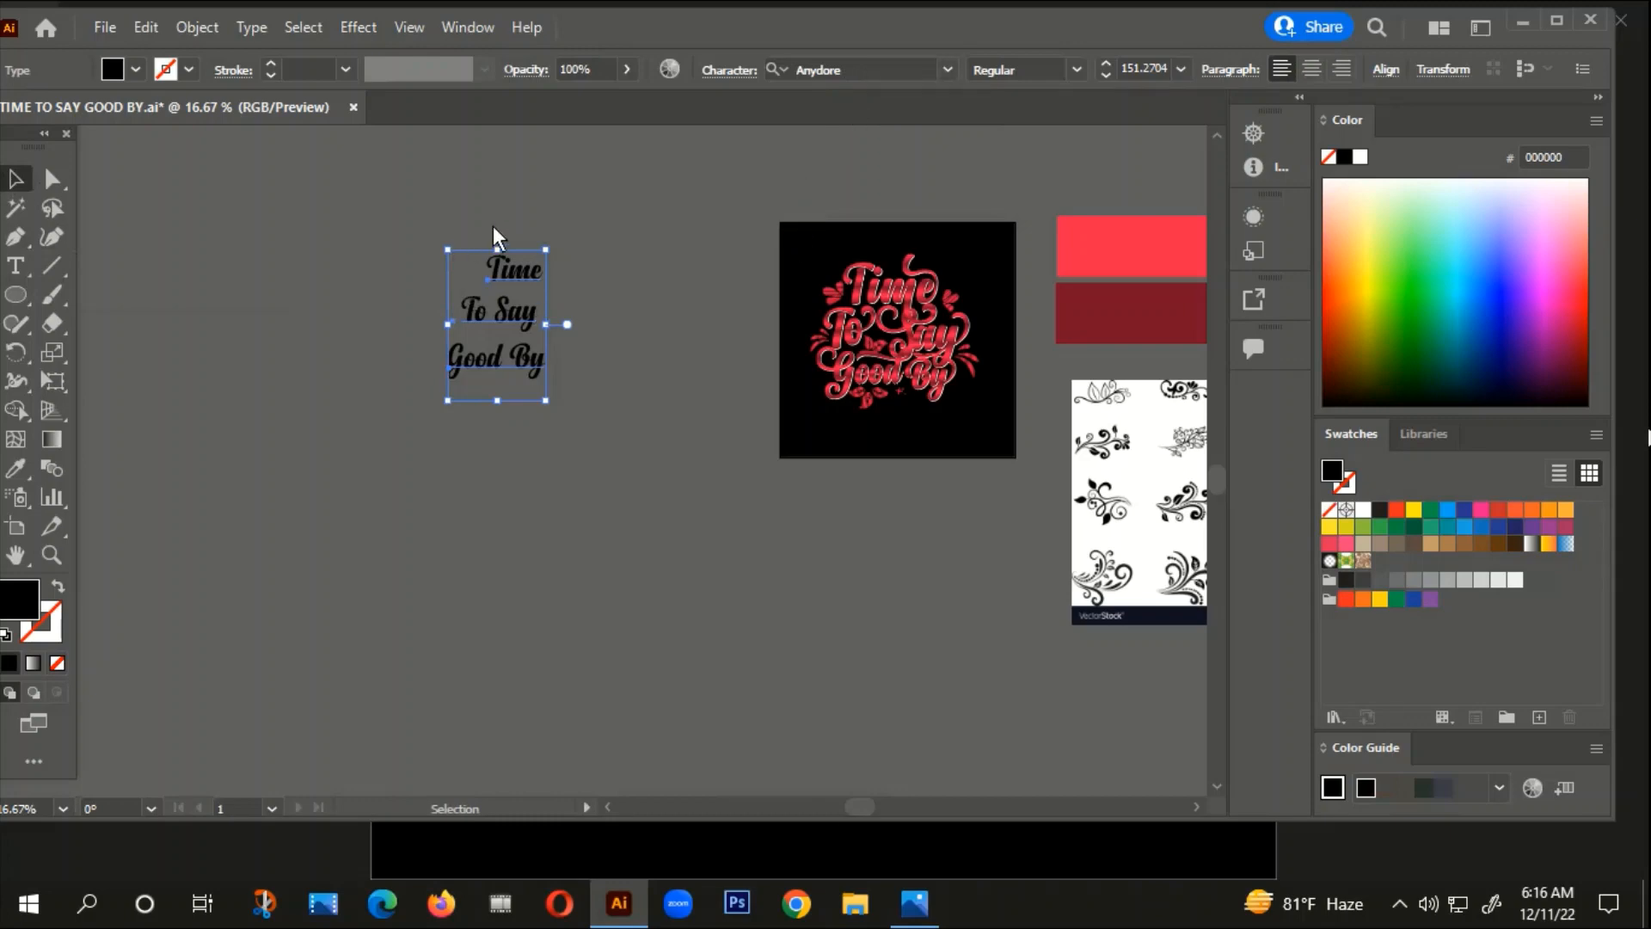
left_click(616, 261)
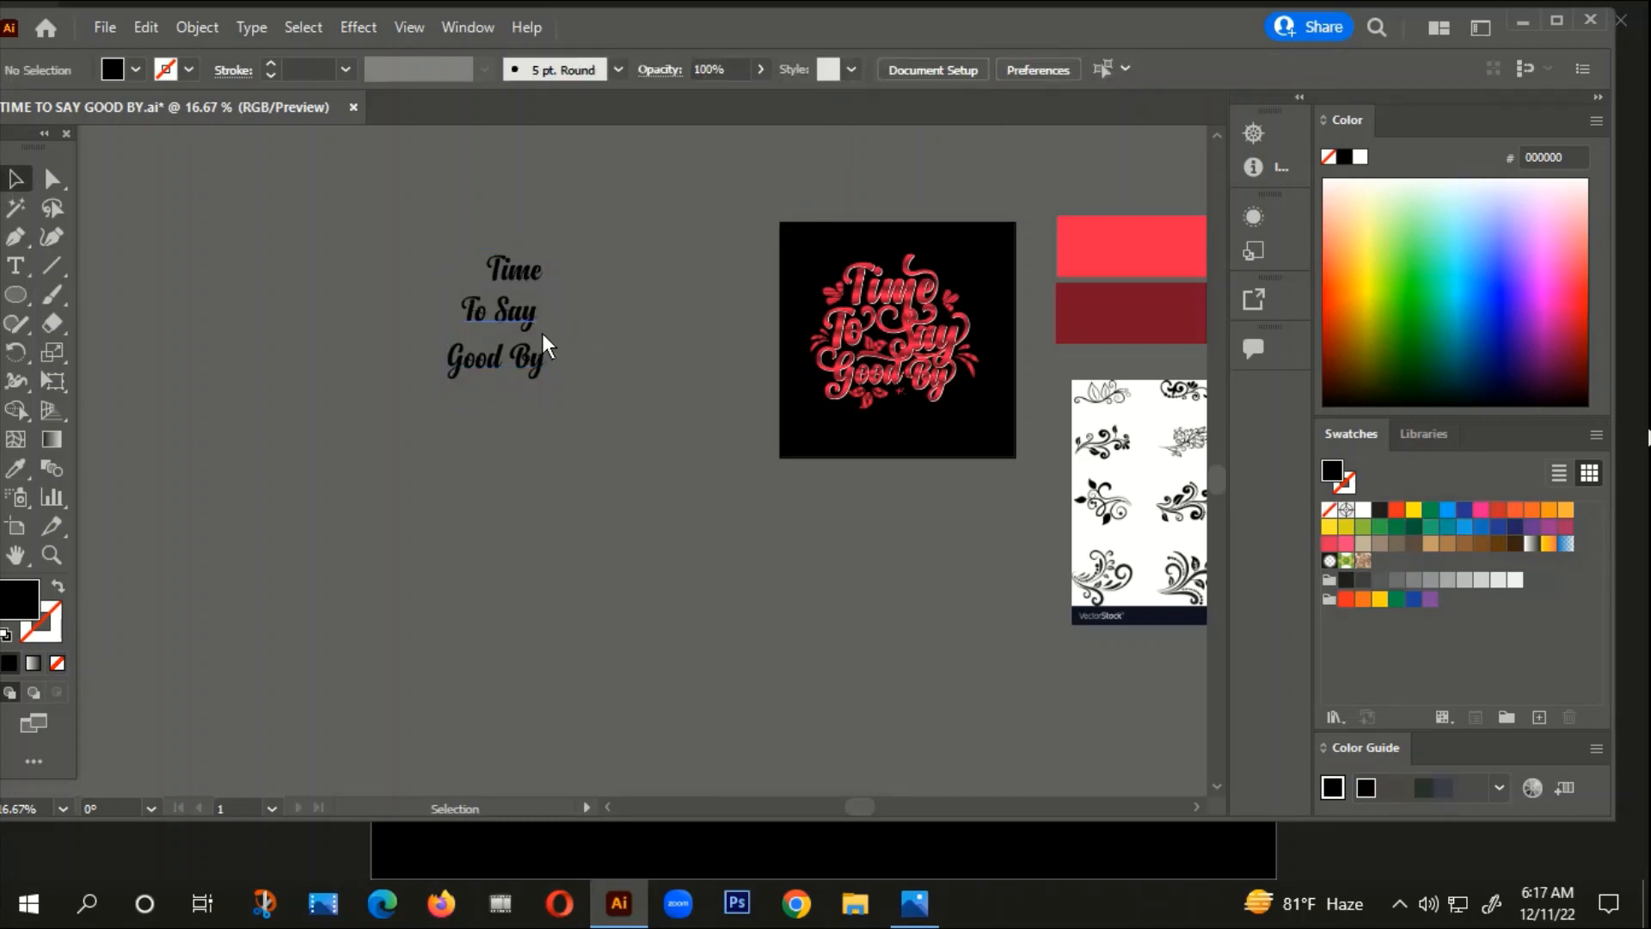
Step: Examine the swashes and overlapping strokes of the finished red lettering on the black artboard
scroll(471, 334, "up", 1)
left_click_drag(740, 386, 421, 355)
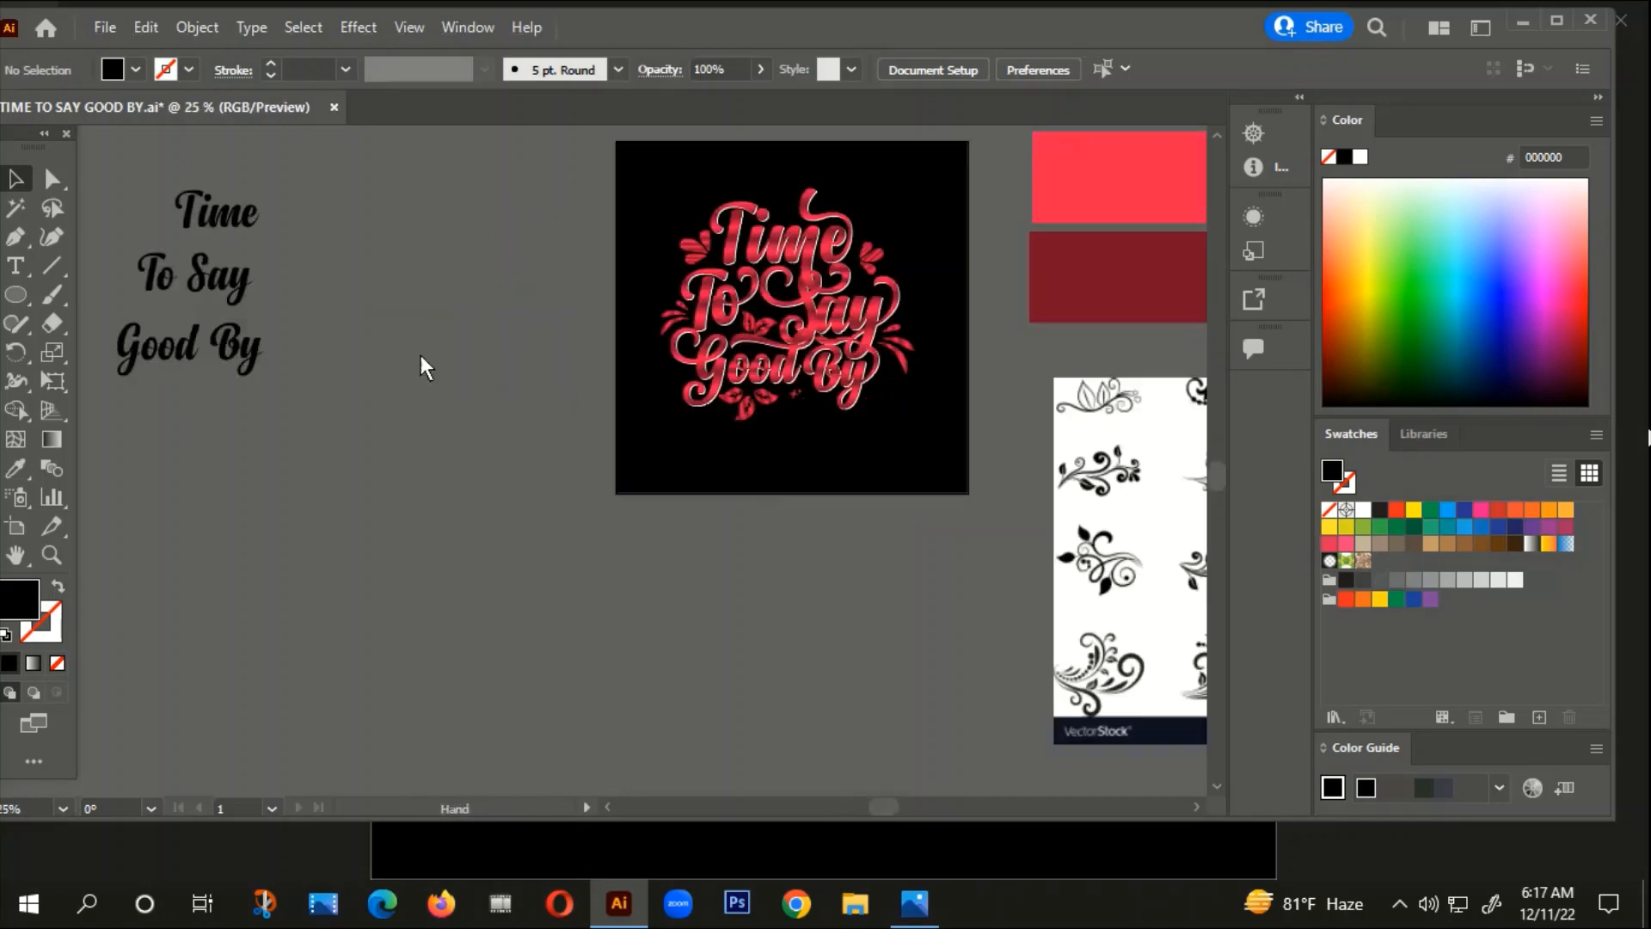
scroll(777, 333, "up", 3)
left_click_drag(831, 355, 653, 472)
scroll(679, 305, "up", 2)
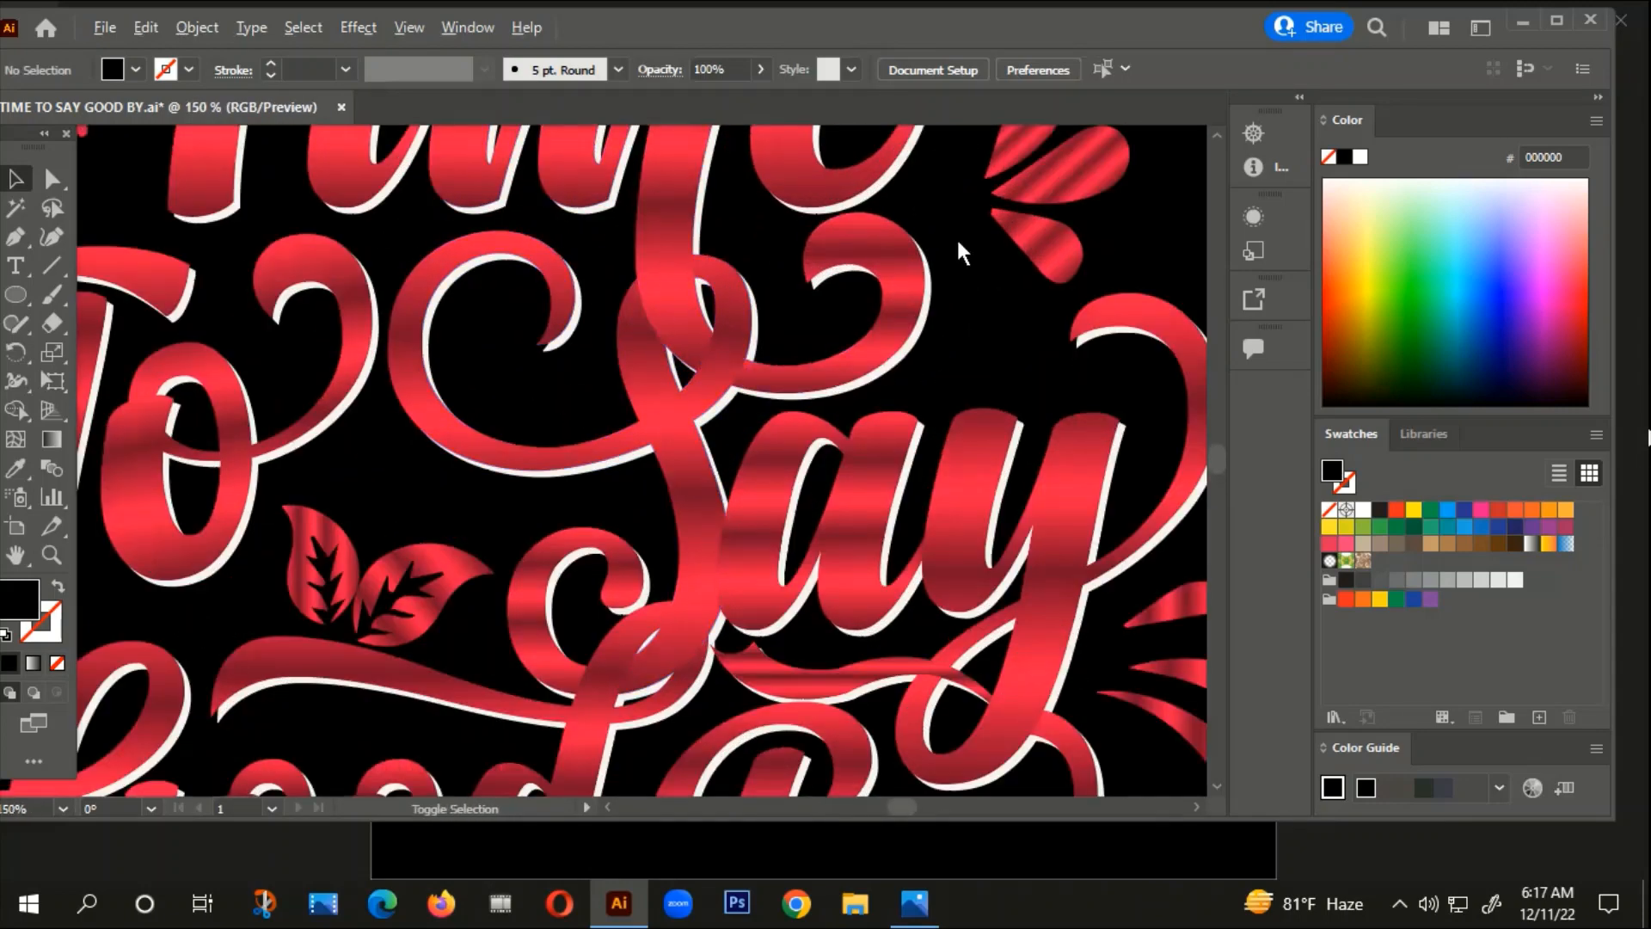
scroll(989, 254, "down", 4)
left_click_drag(345, 479, 698, 534)
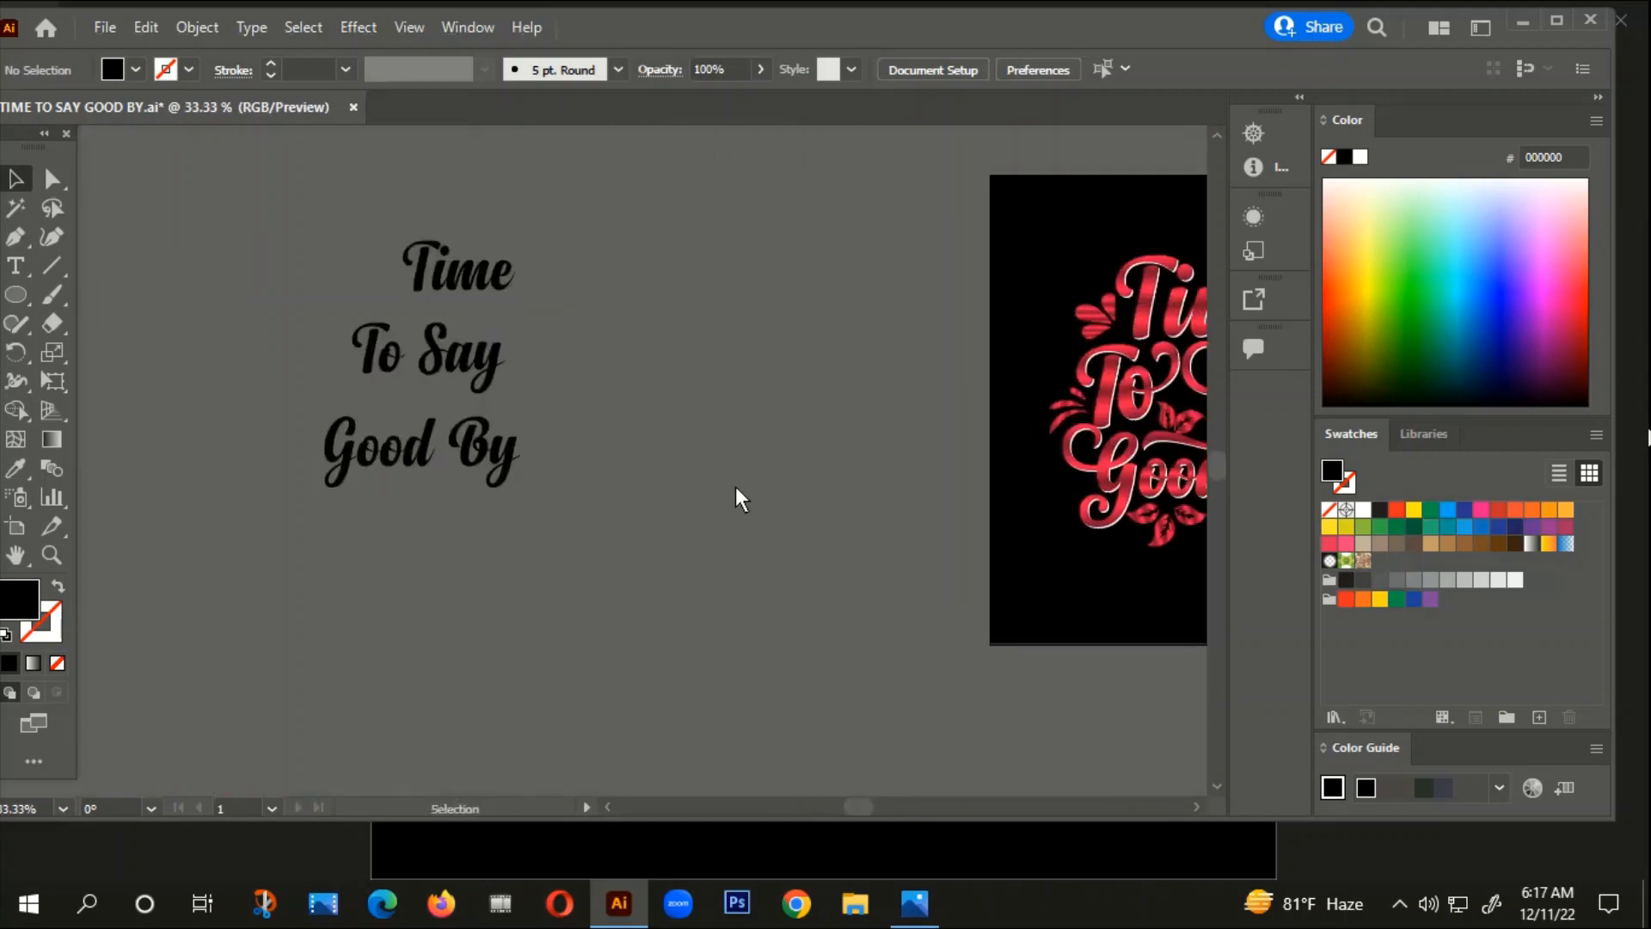
Step: Duplicate the black word "Time" into the empty area beside the three text lines
left_click_drag(451, 297, 710, 321)
left_click_drag(662, 384, 701, 376)
left_click(700, 376)
Step: Try a swash alternate on the "T" of the original "Time" with the Touch Type Tool, and undo it
left_click_drag(460, 276, 439, 278)
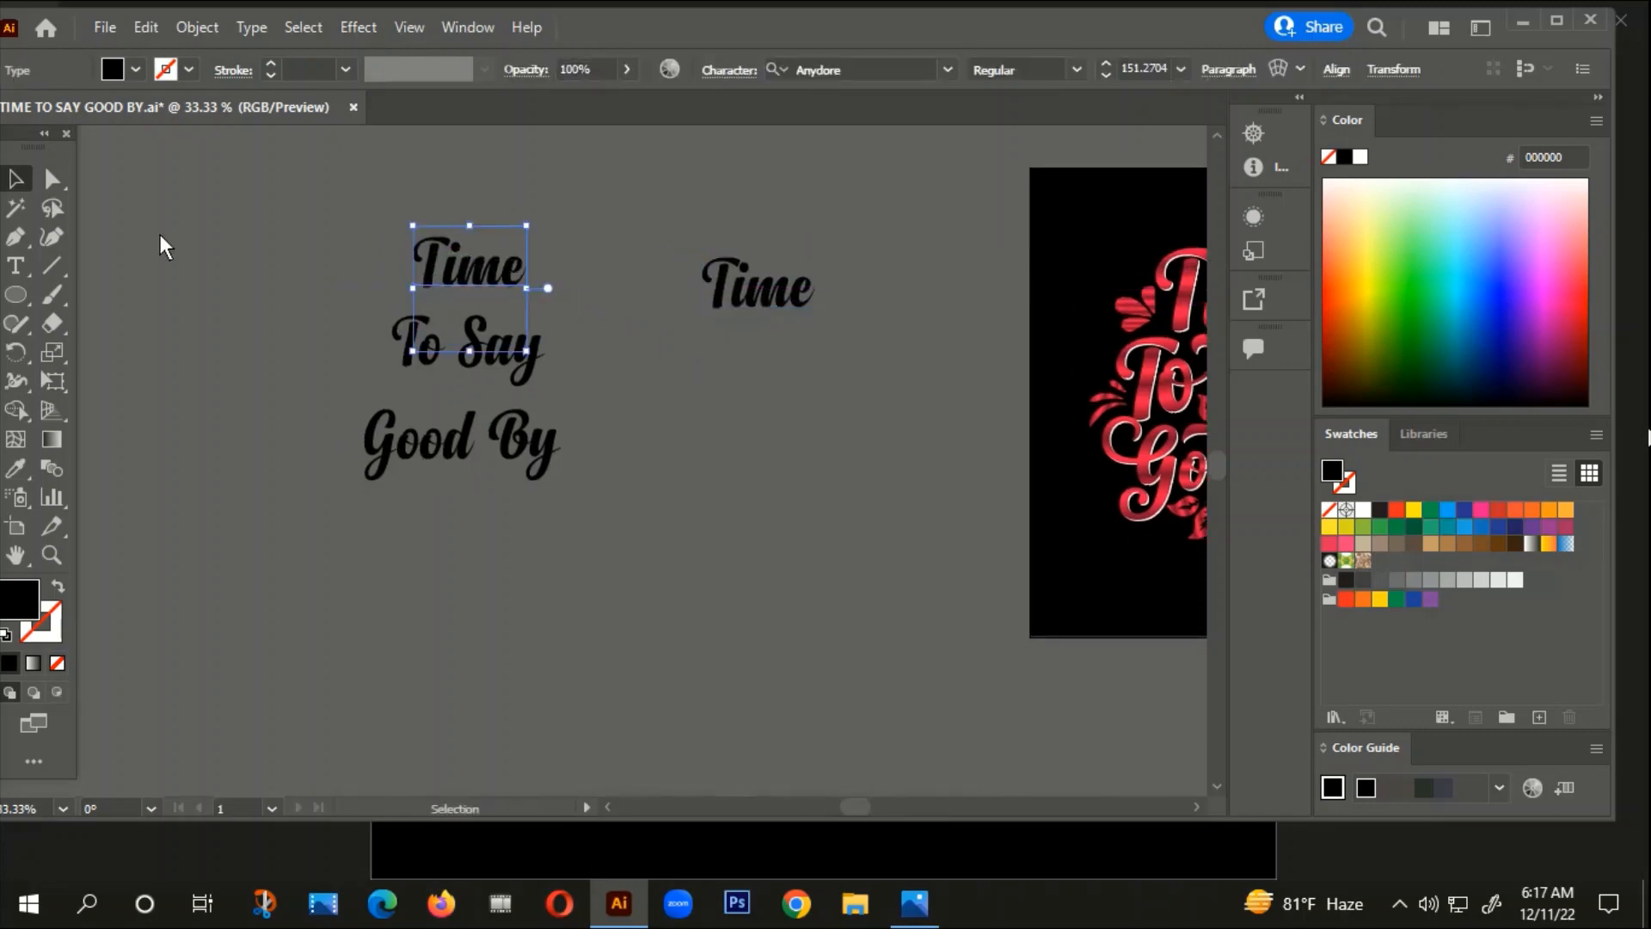
left_click(18, 266)
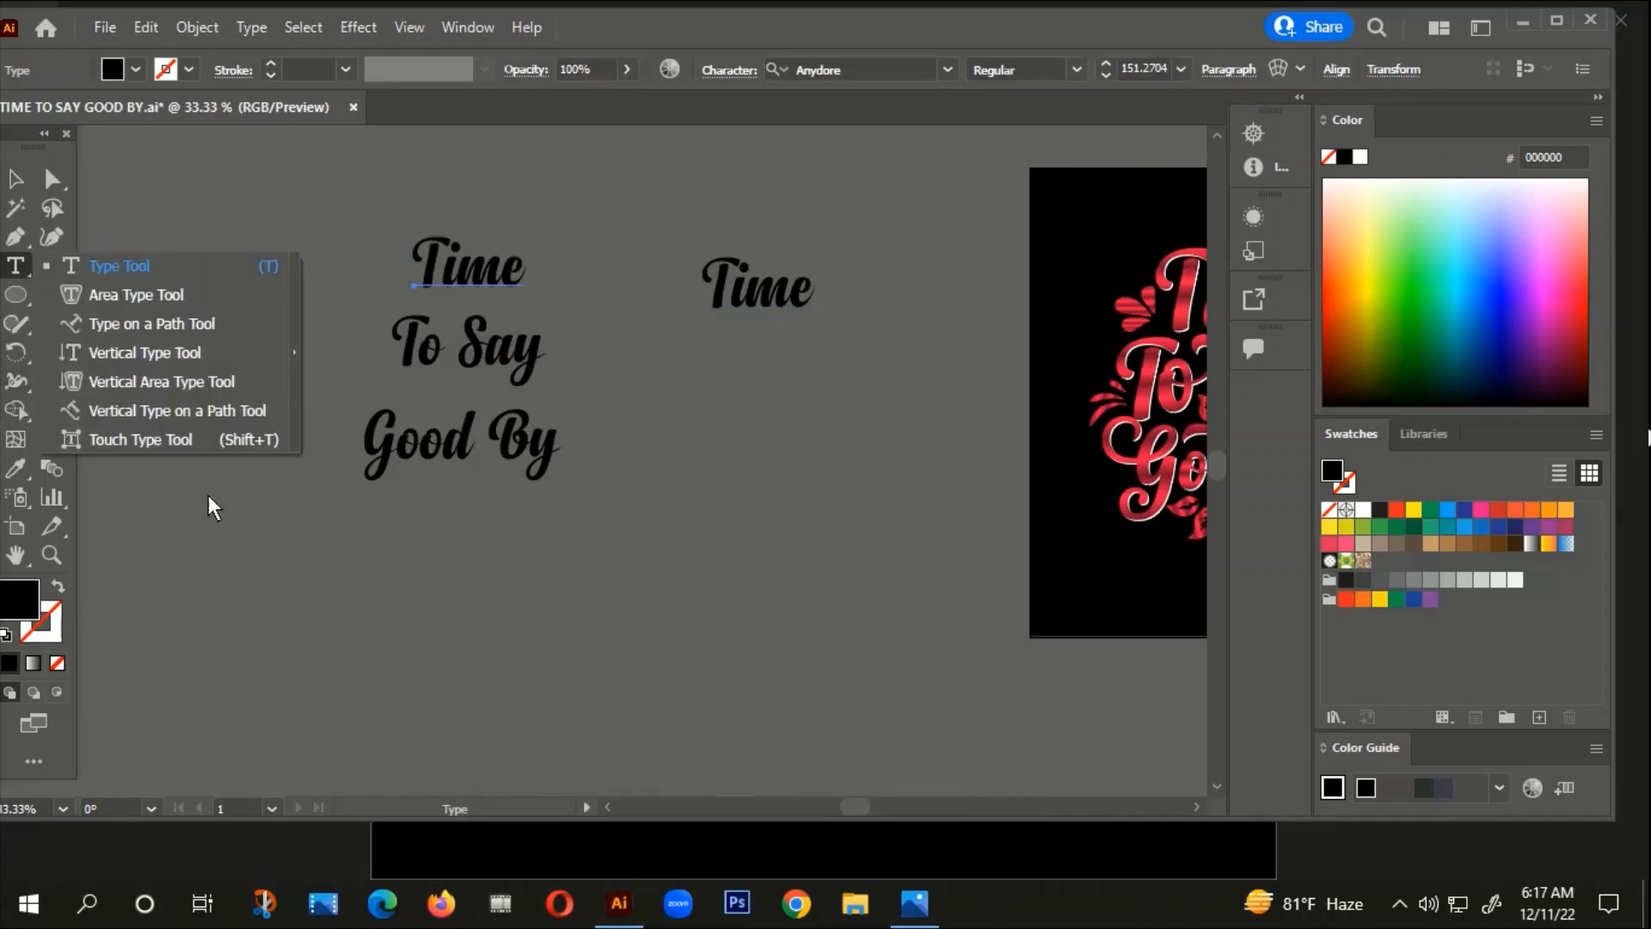
left_click(142, 440)
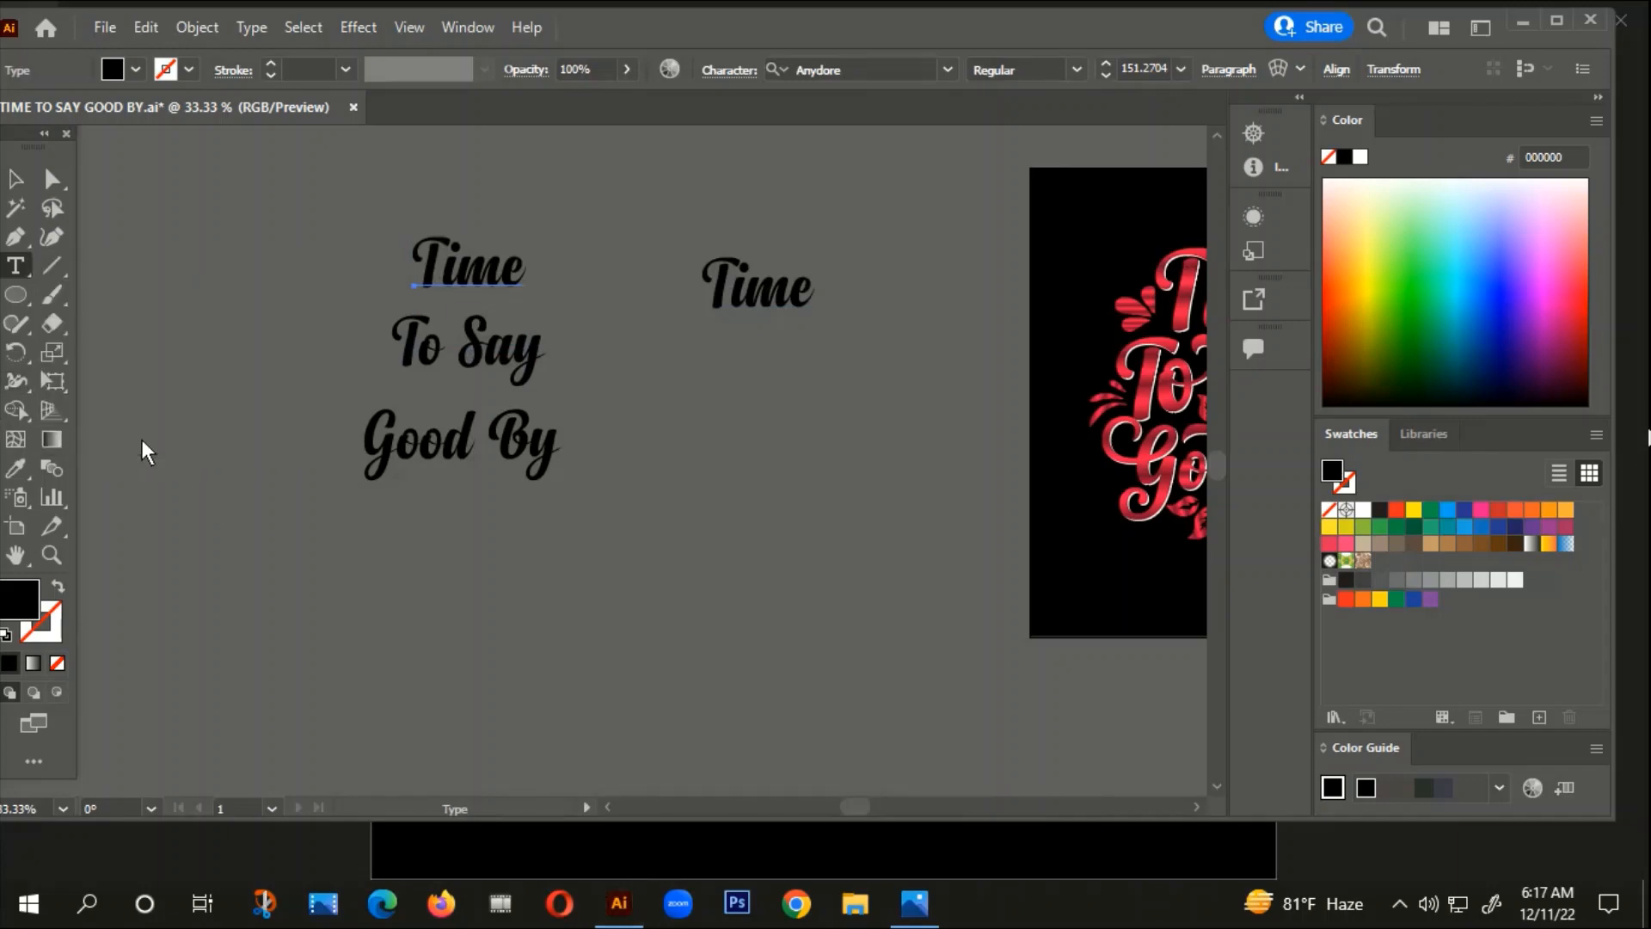
left_click(428, 284)
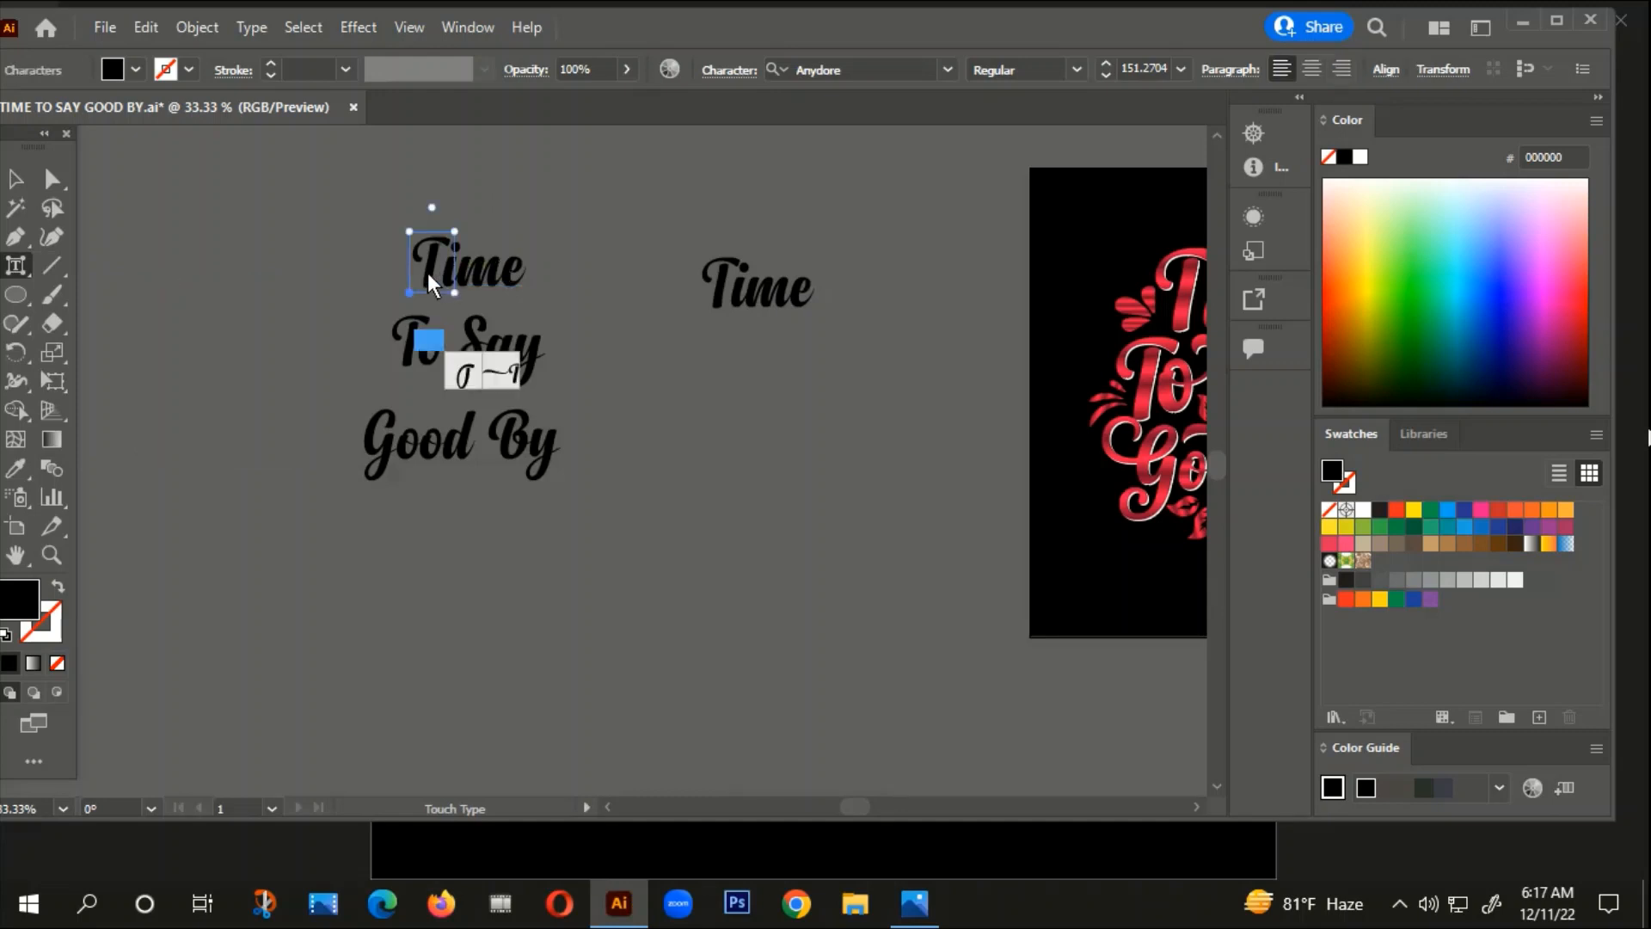
left_click(501, 373)
key("ctrl+z")
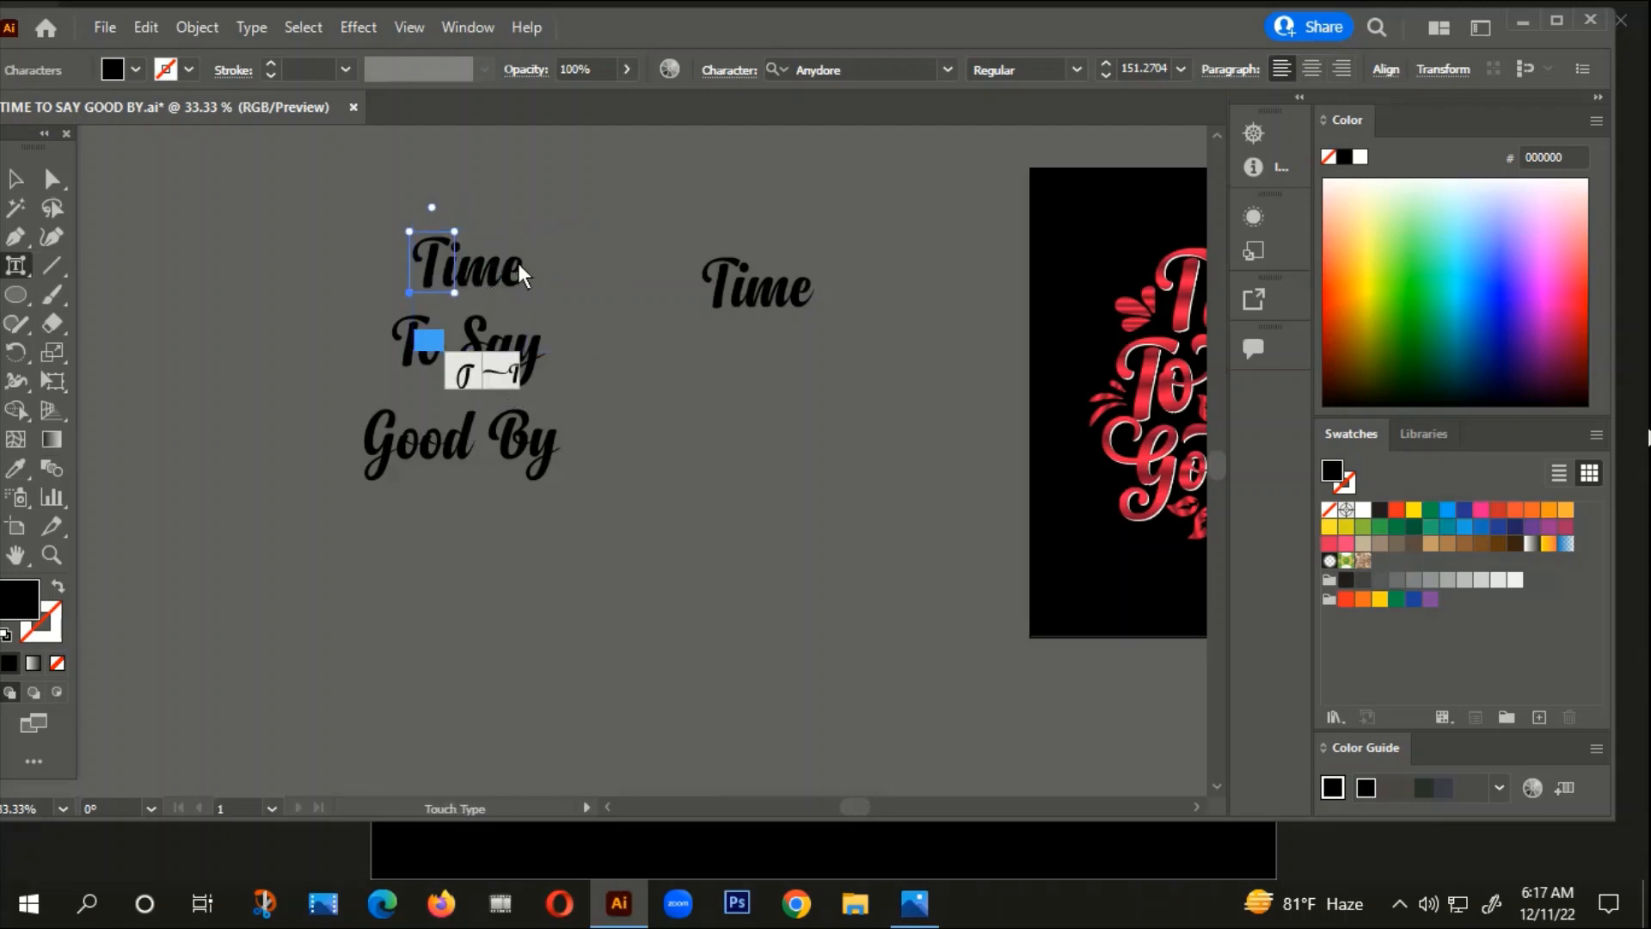
Step: Try the alternate "e" with an upward swash at the end of the original "Time", and undo it
left_click(521, 274)
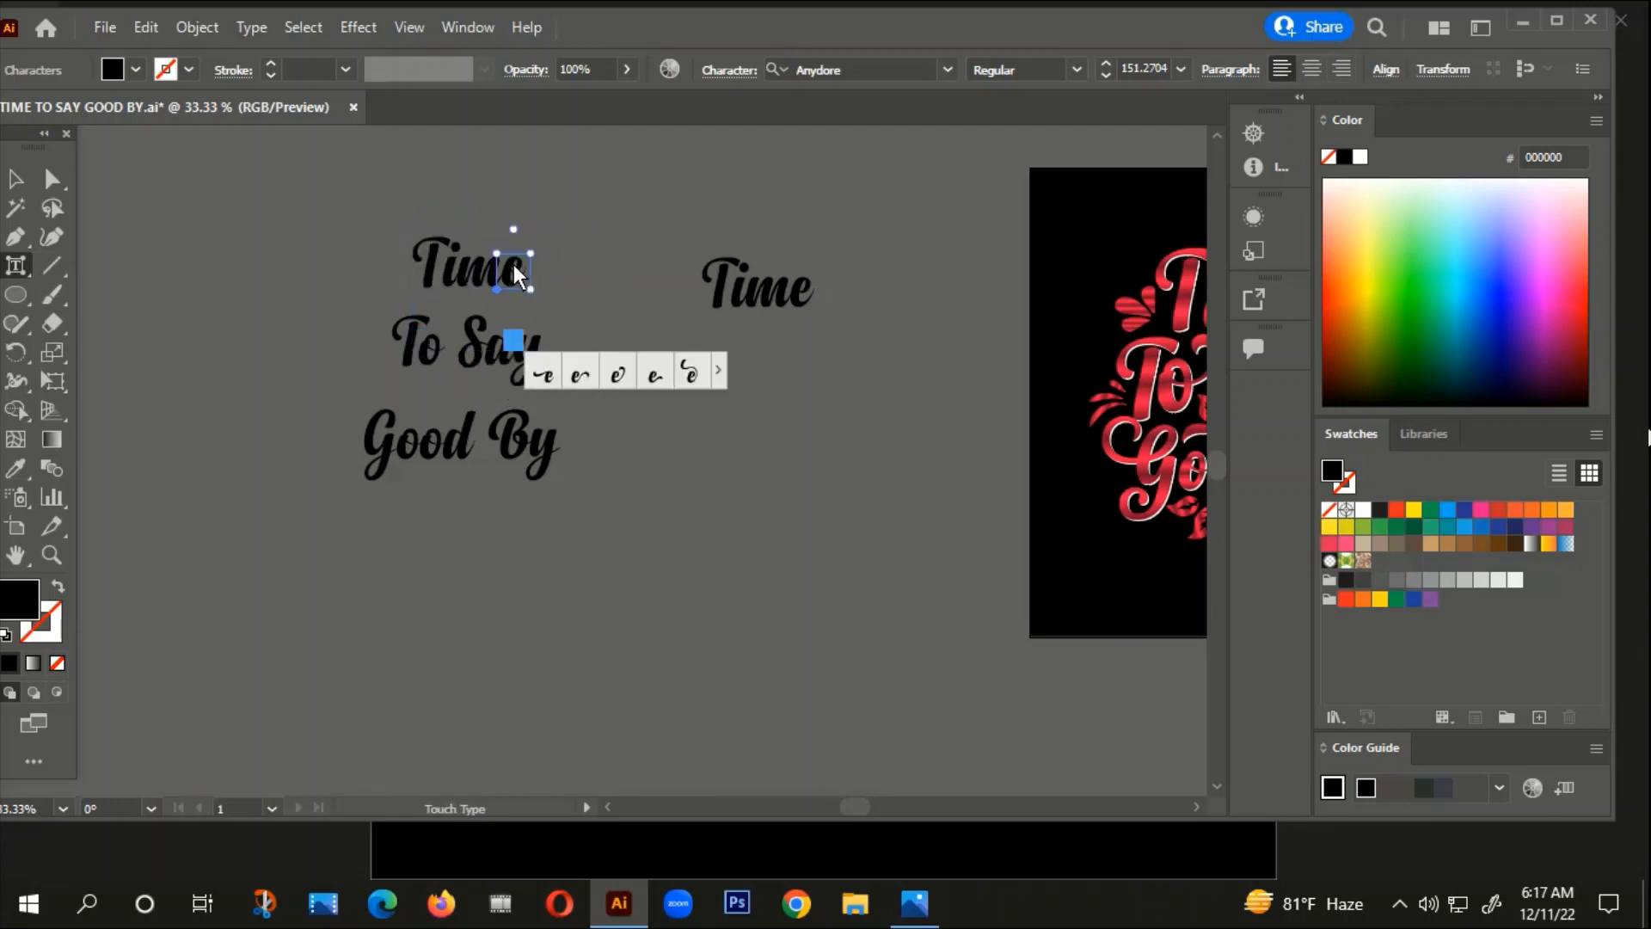
left_click(692, 373)
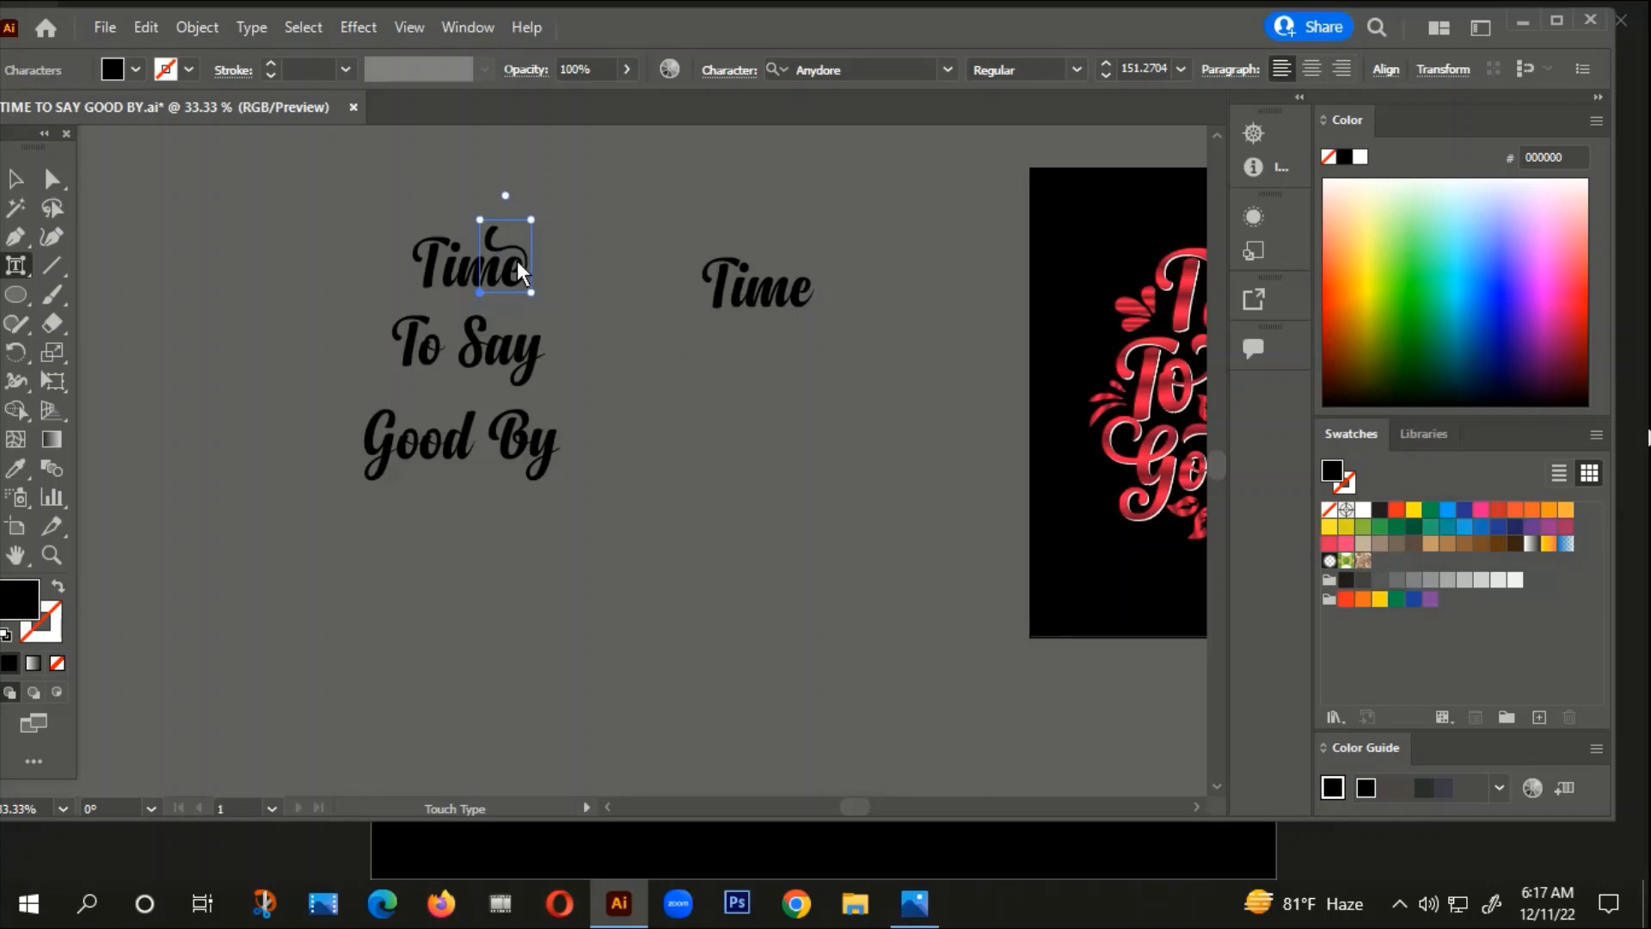
key("ctrl+z")
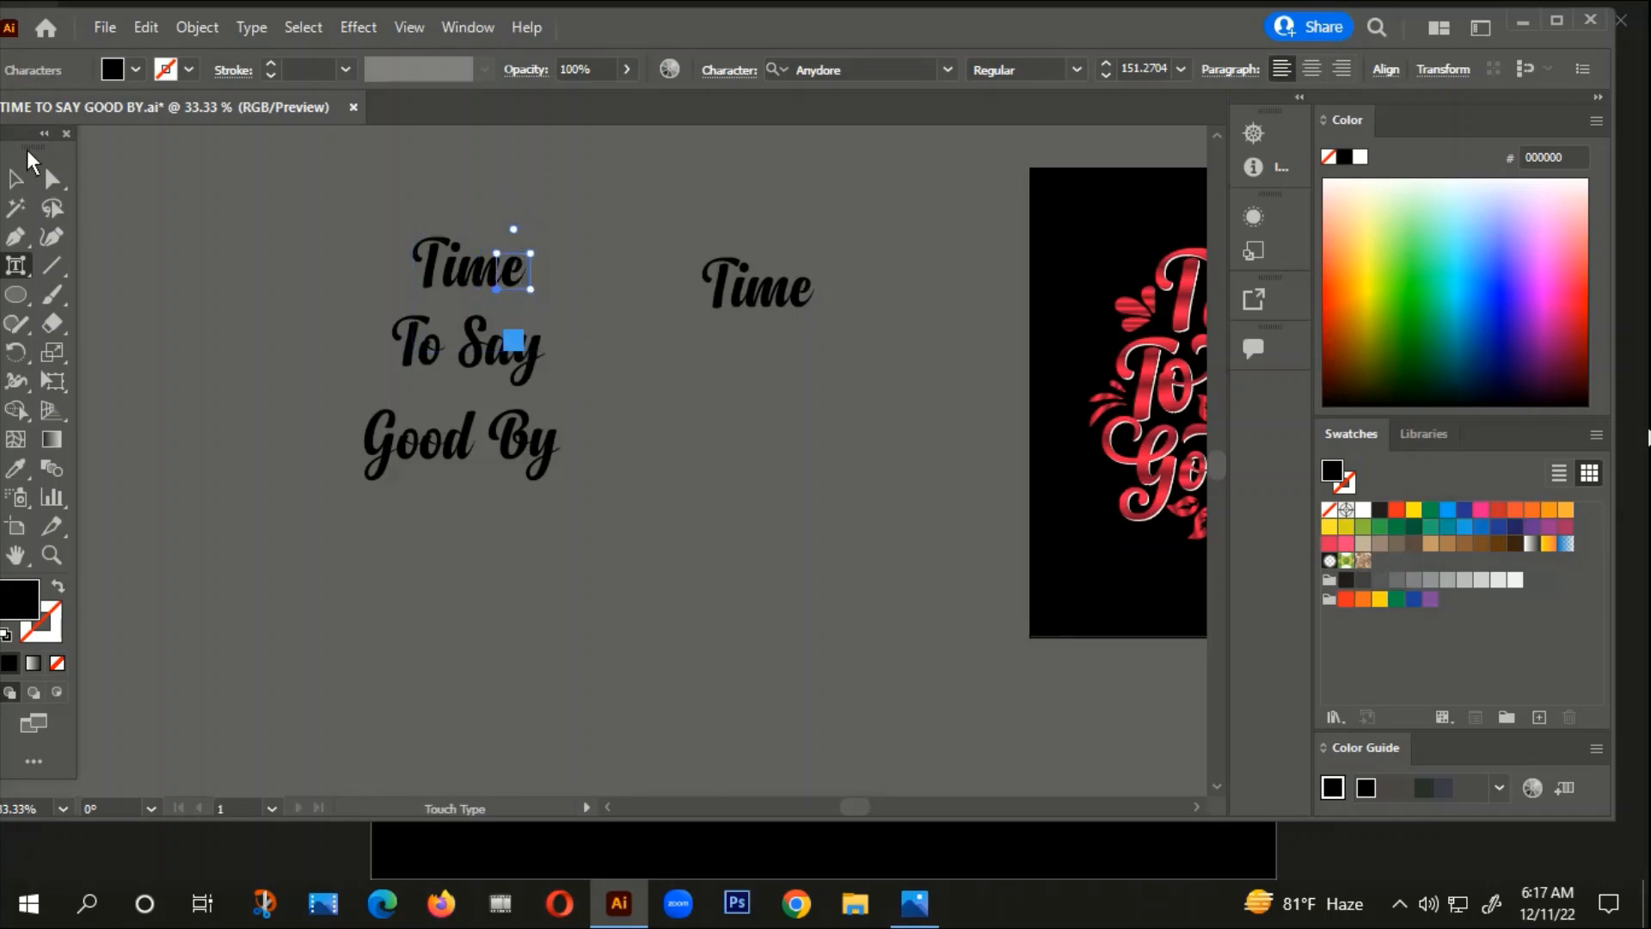
left_click(12, 181)
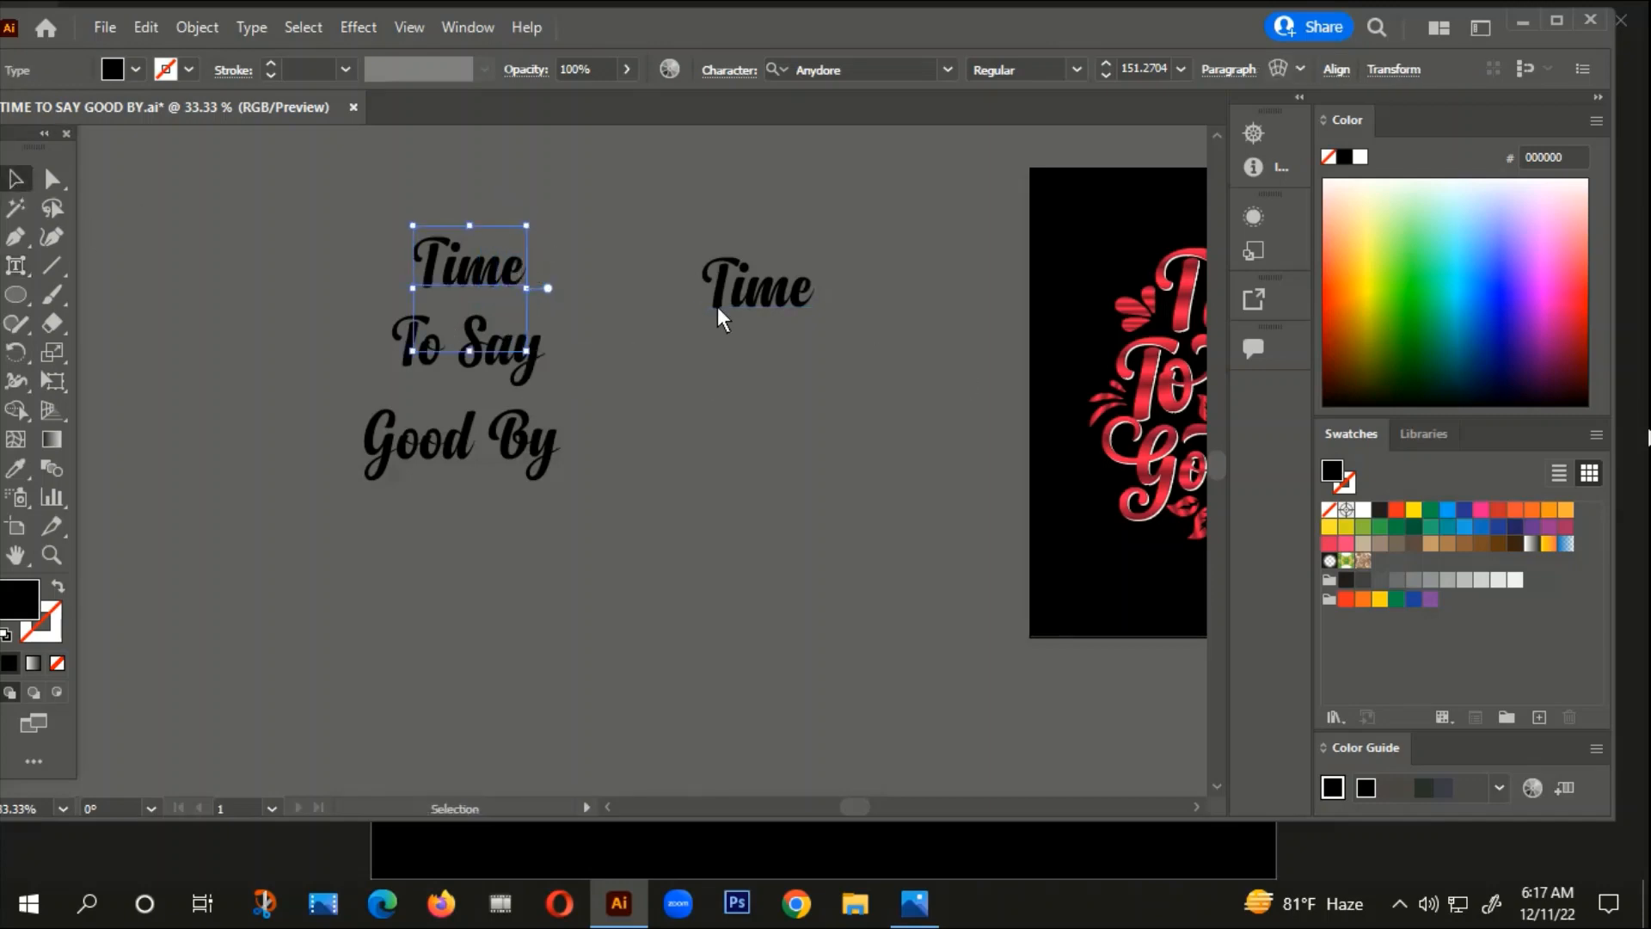
Step: Set the font of the duplicated word "Time" to Hello Valentica Regular
left_click(738, 251)
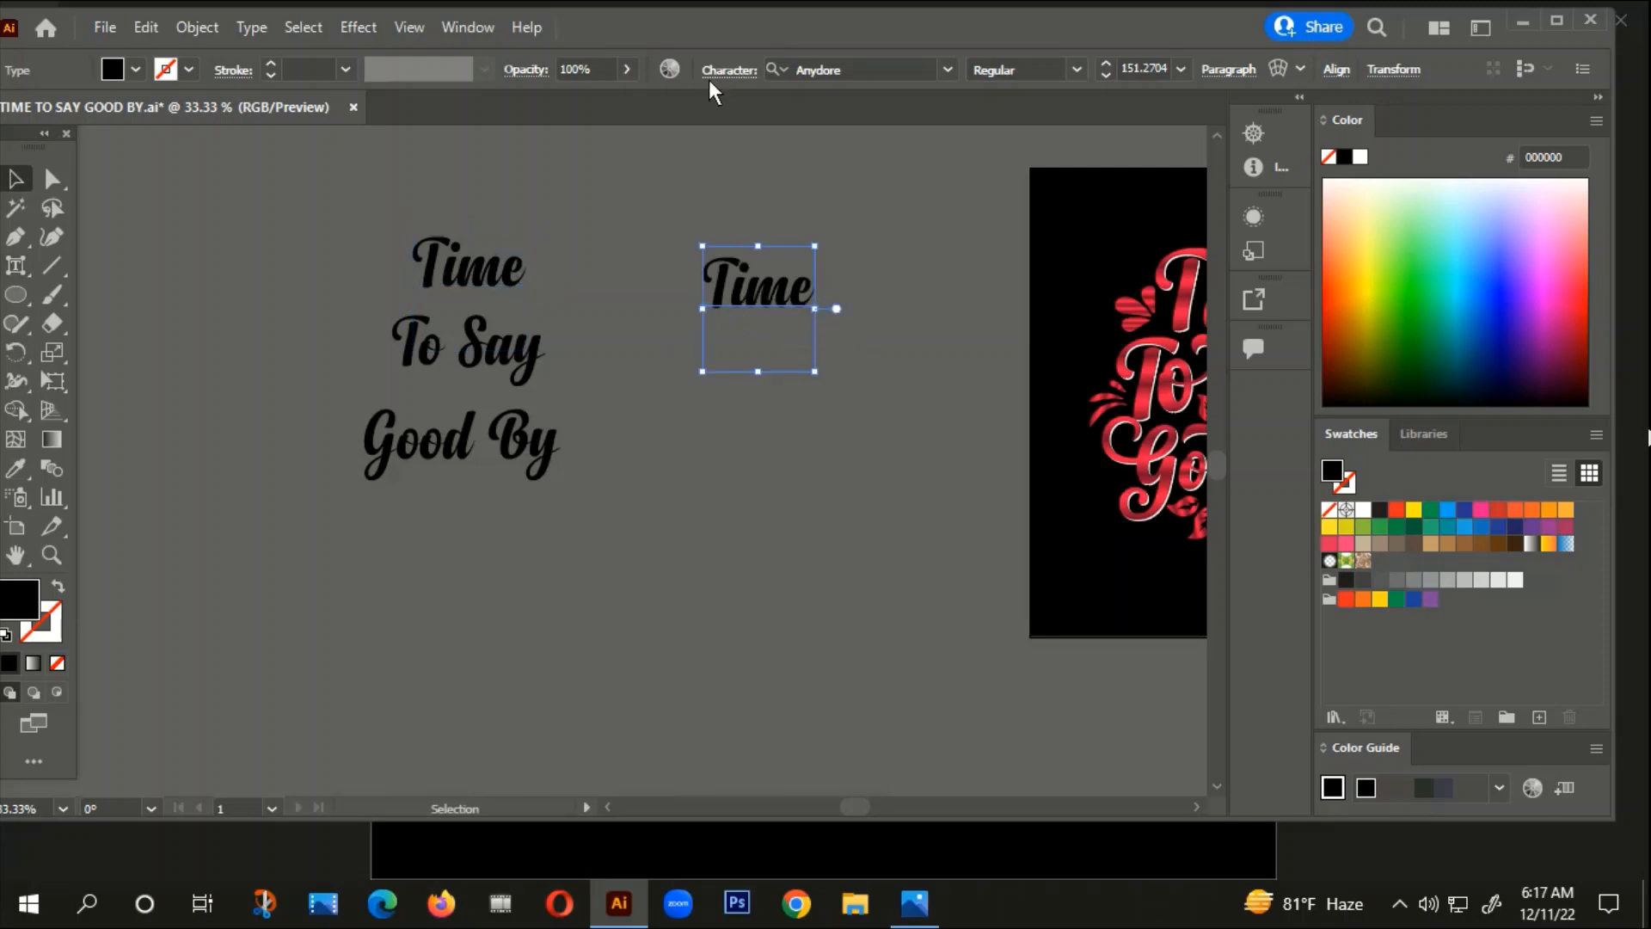
left_click(745, 76)
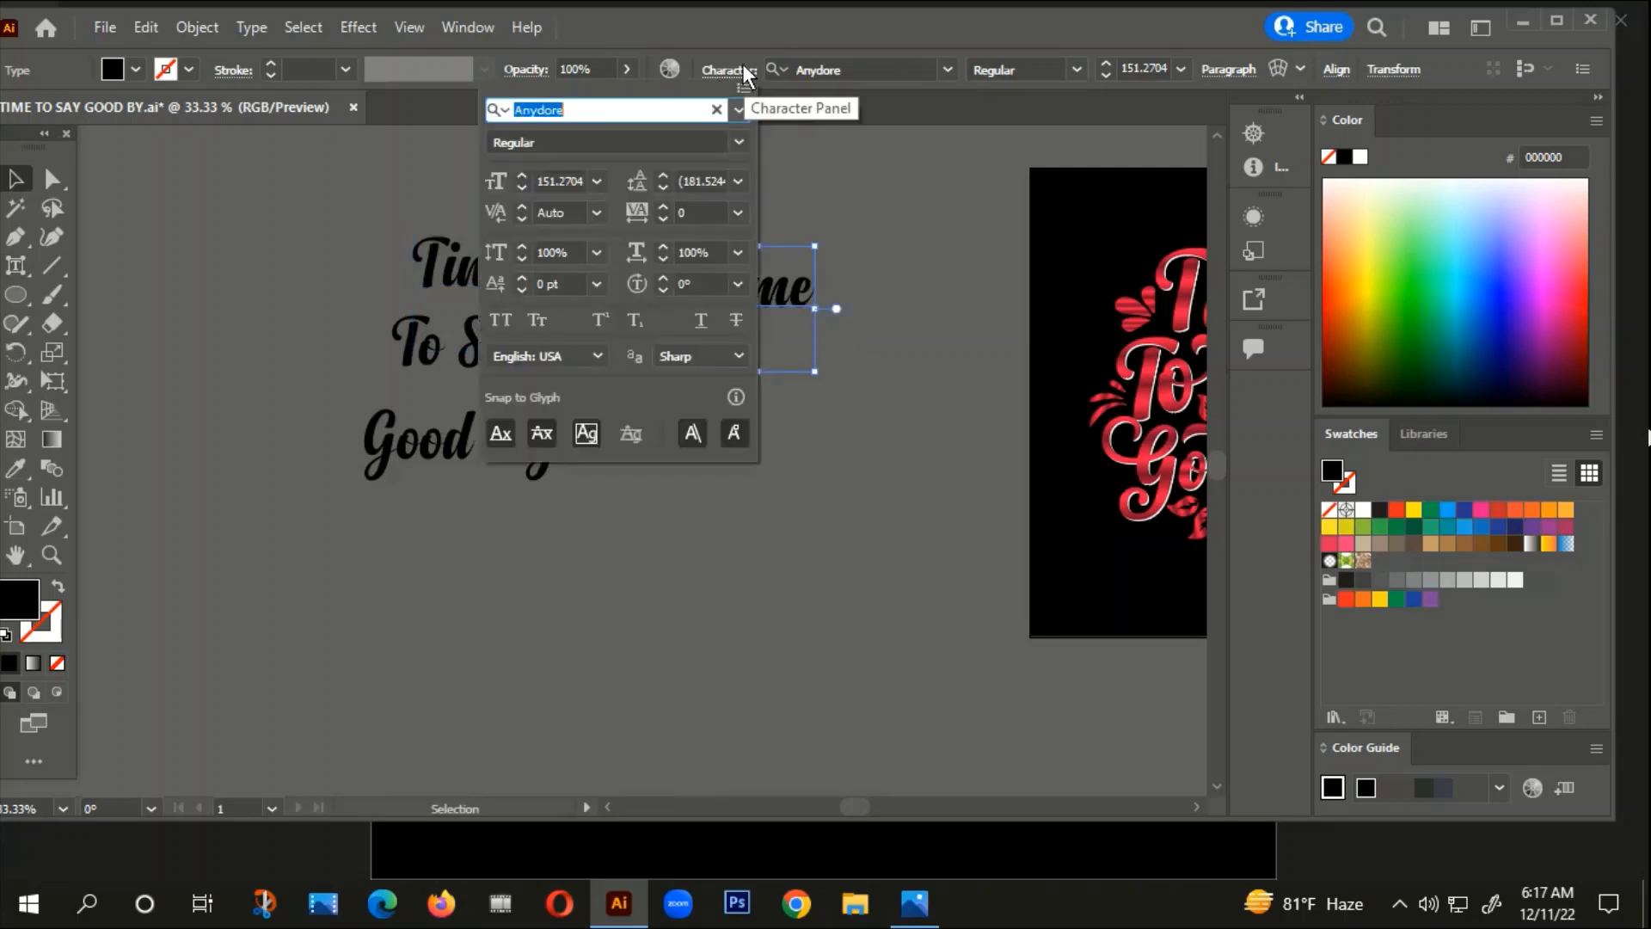
left_click(740, 110)
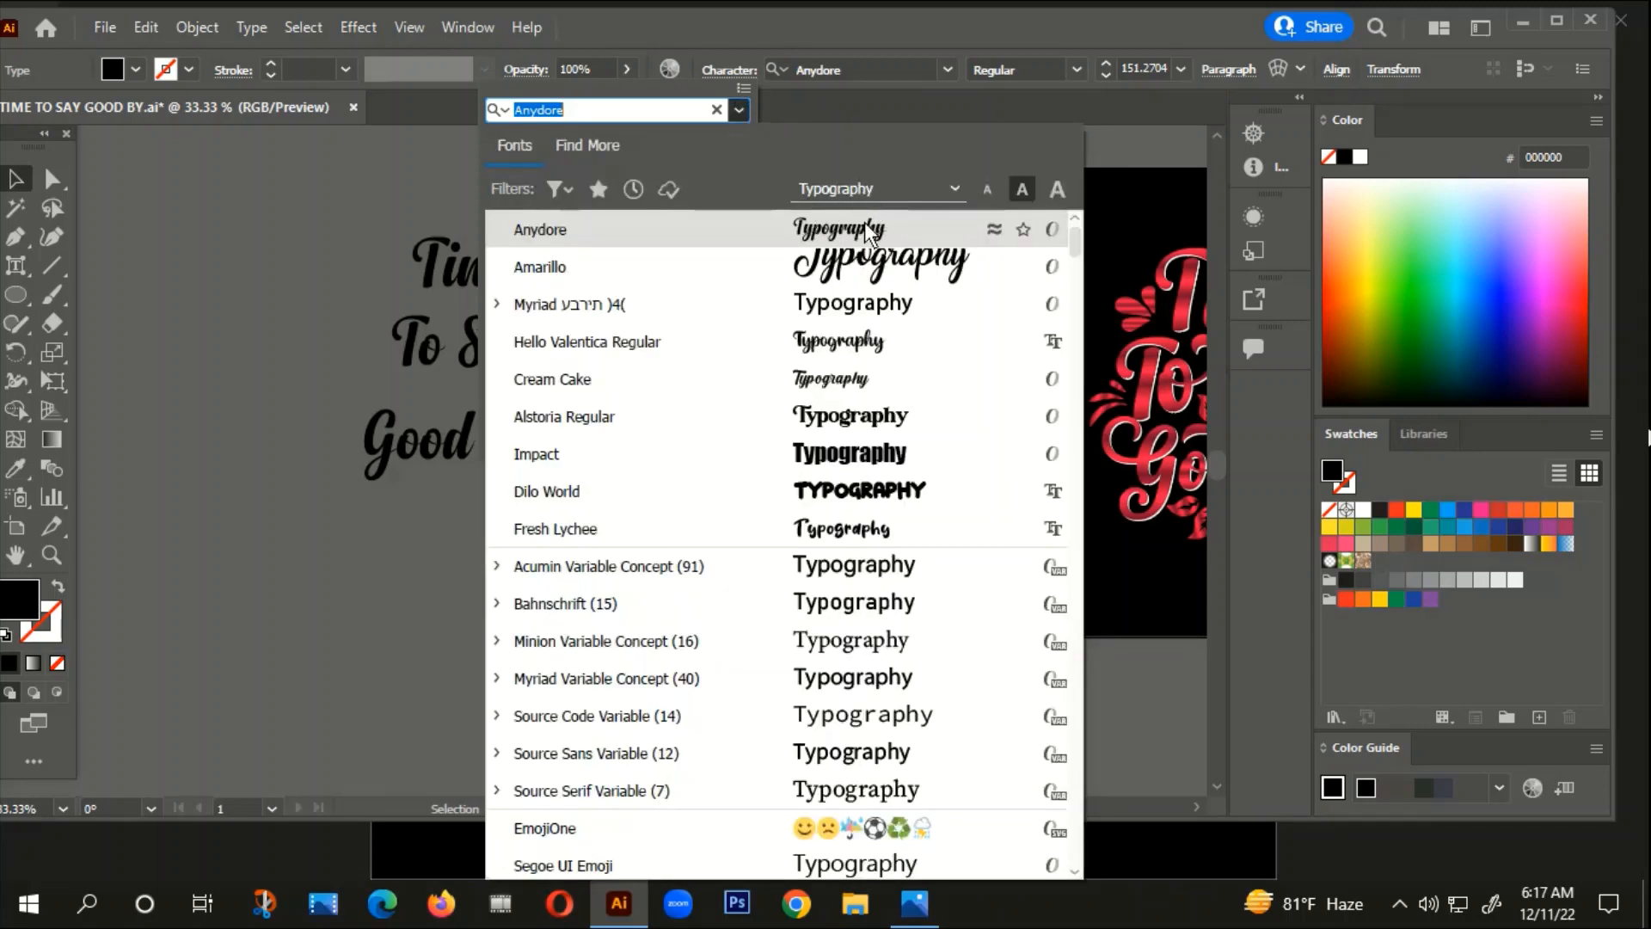
left_click(860, 353)
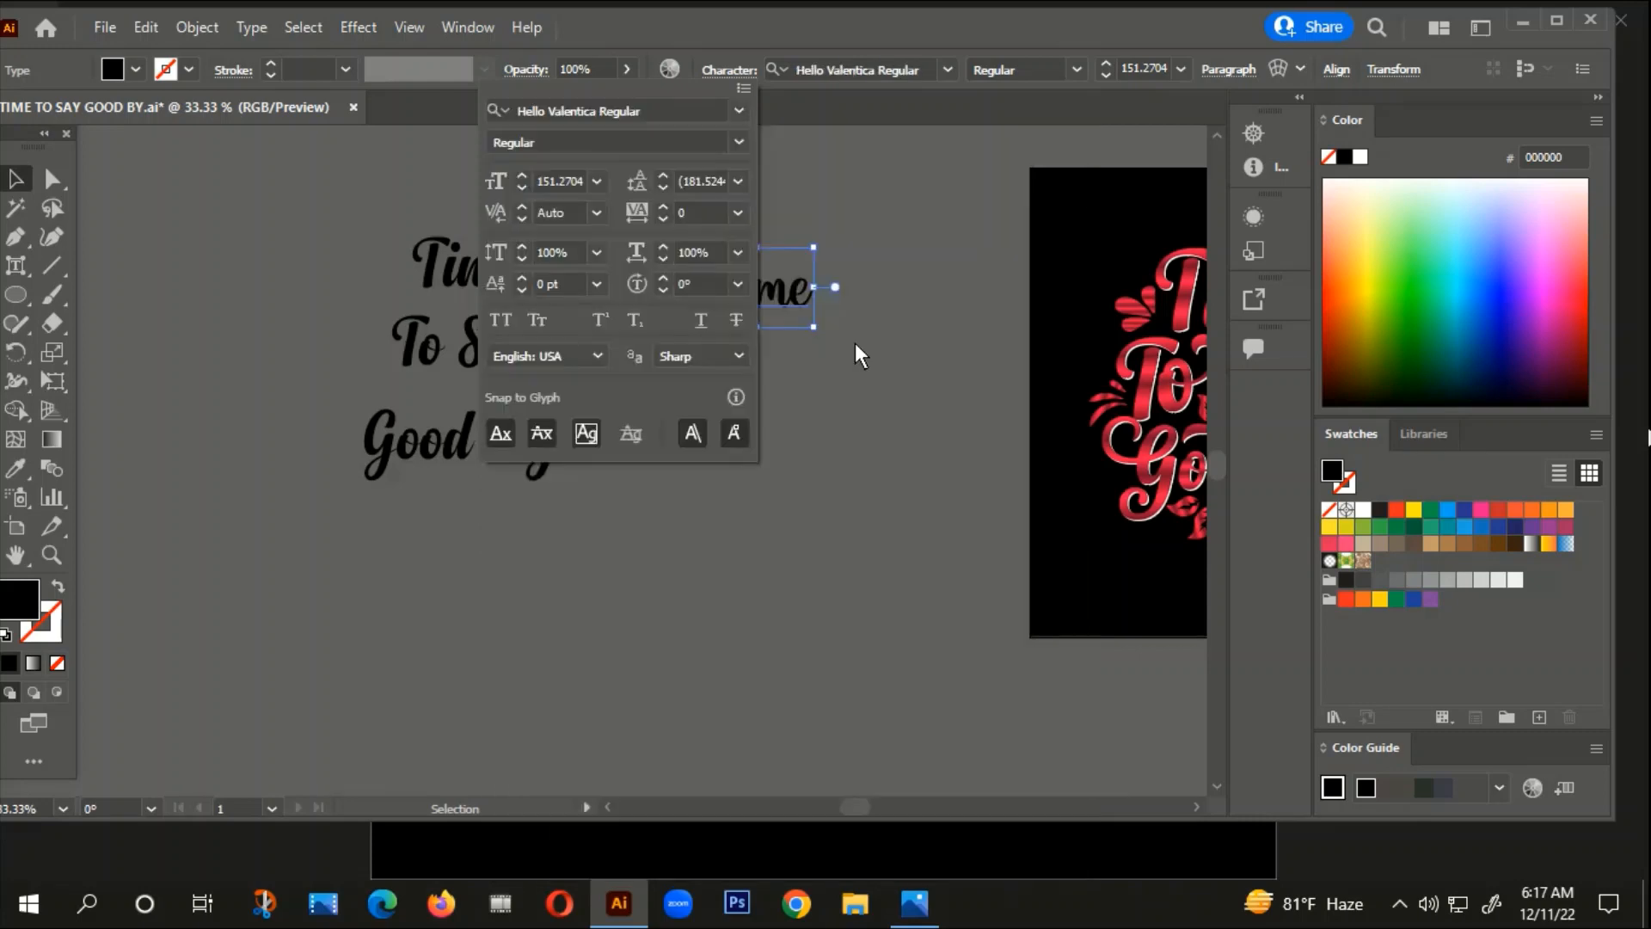
Step: Check the "T", "e" and "m" of the duplicated "Time" for alternate glyphs with the Touch Type Tool
left_click(15, 266)
left_click(716, 297)
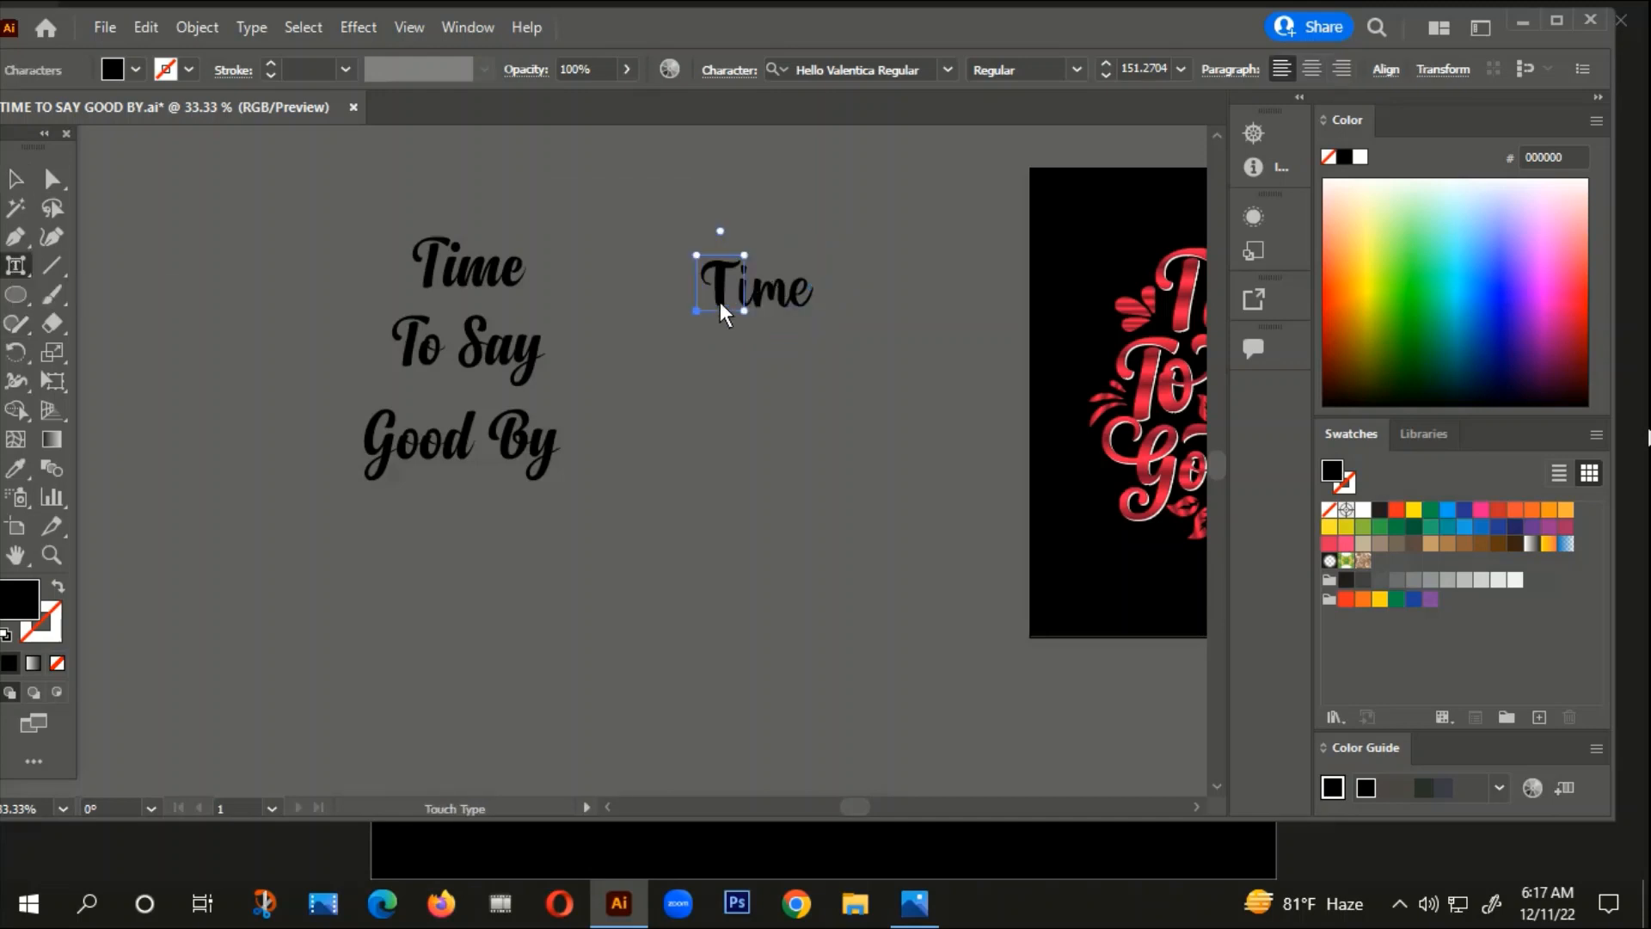
left_click(803, 303)
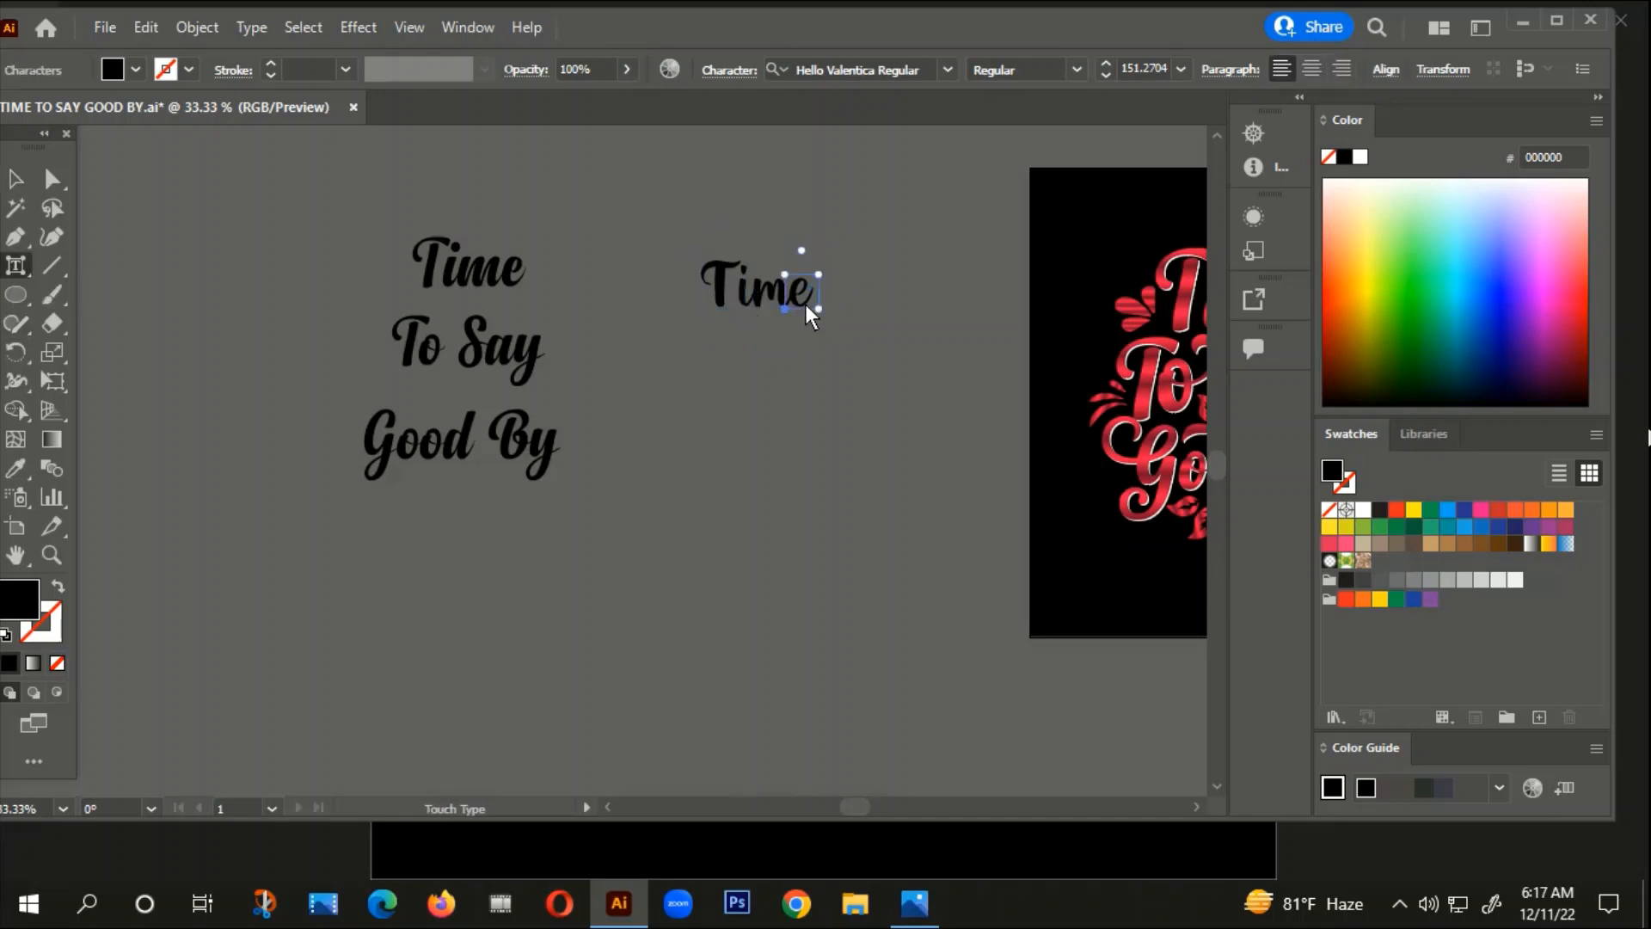
left_click(774, 308)
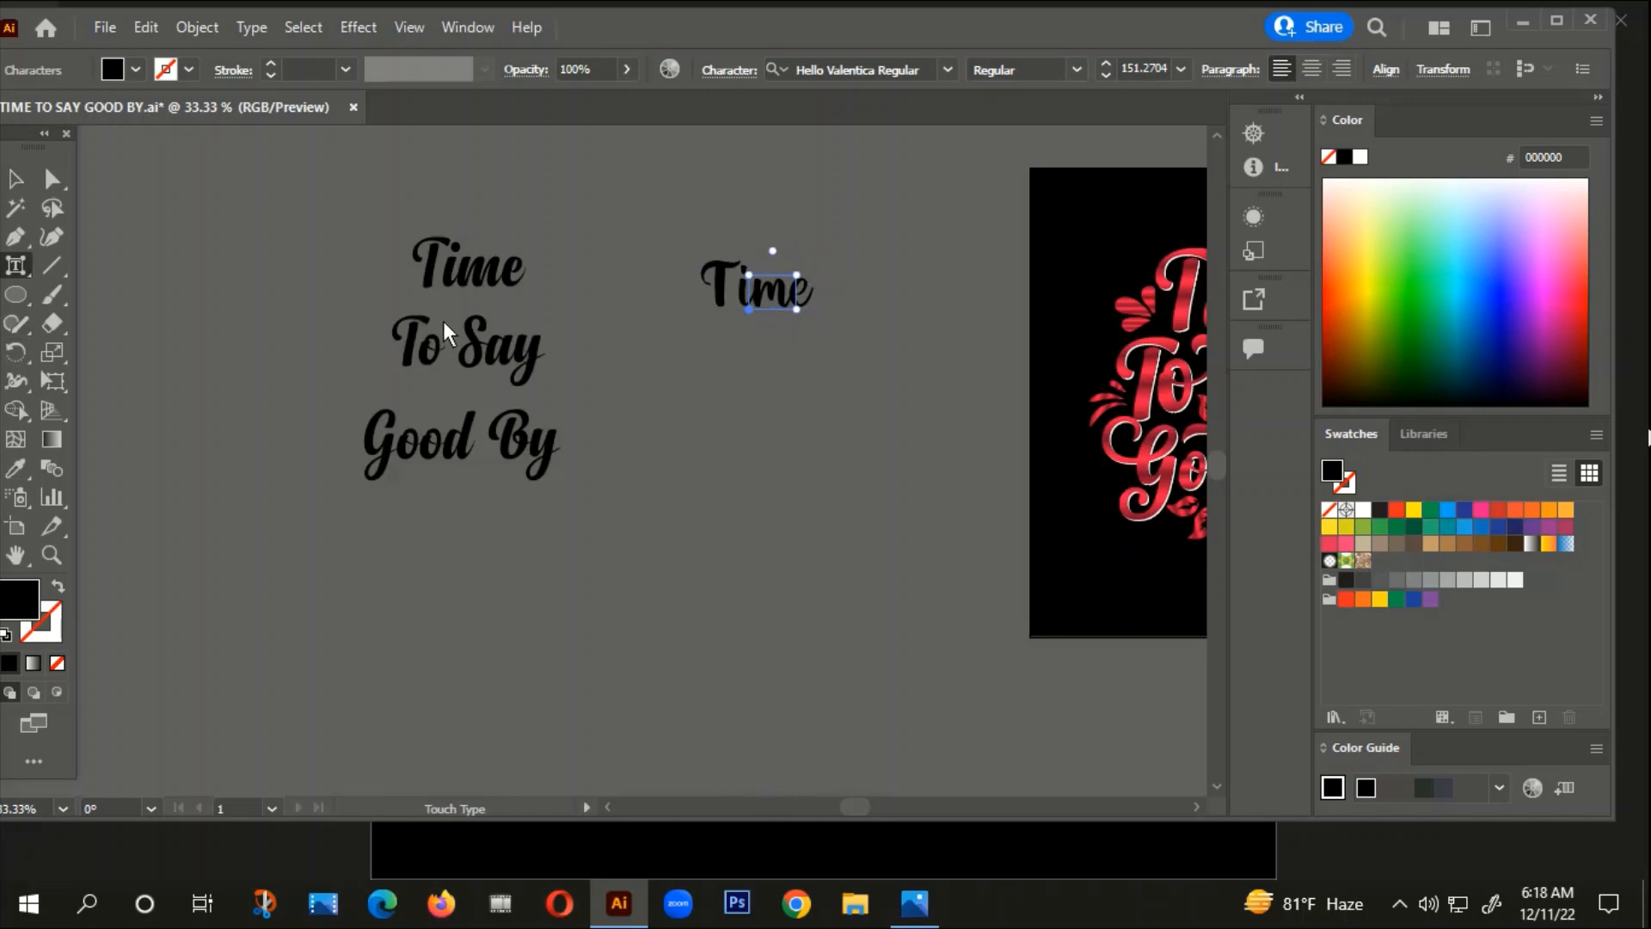
Step: Delete the duplicated word "Time" set in Hello Valentica Regular
left_click(19, 180)
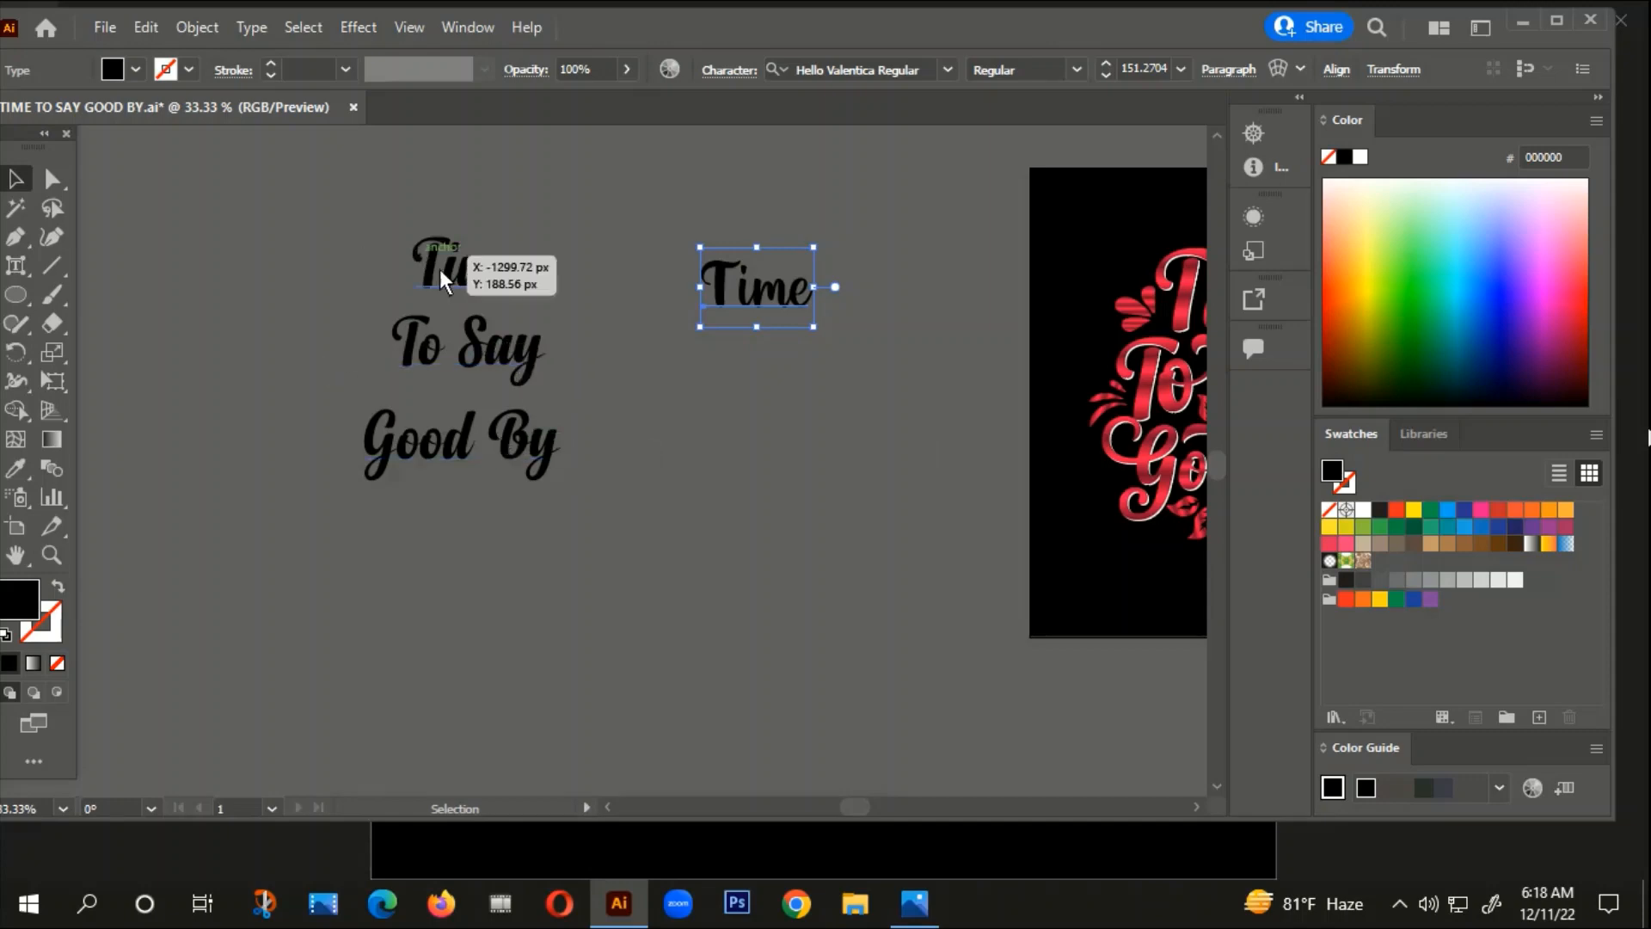
key("Delete")
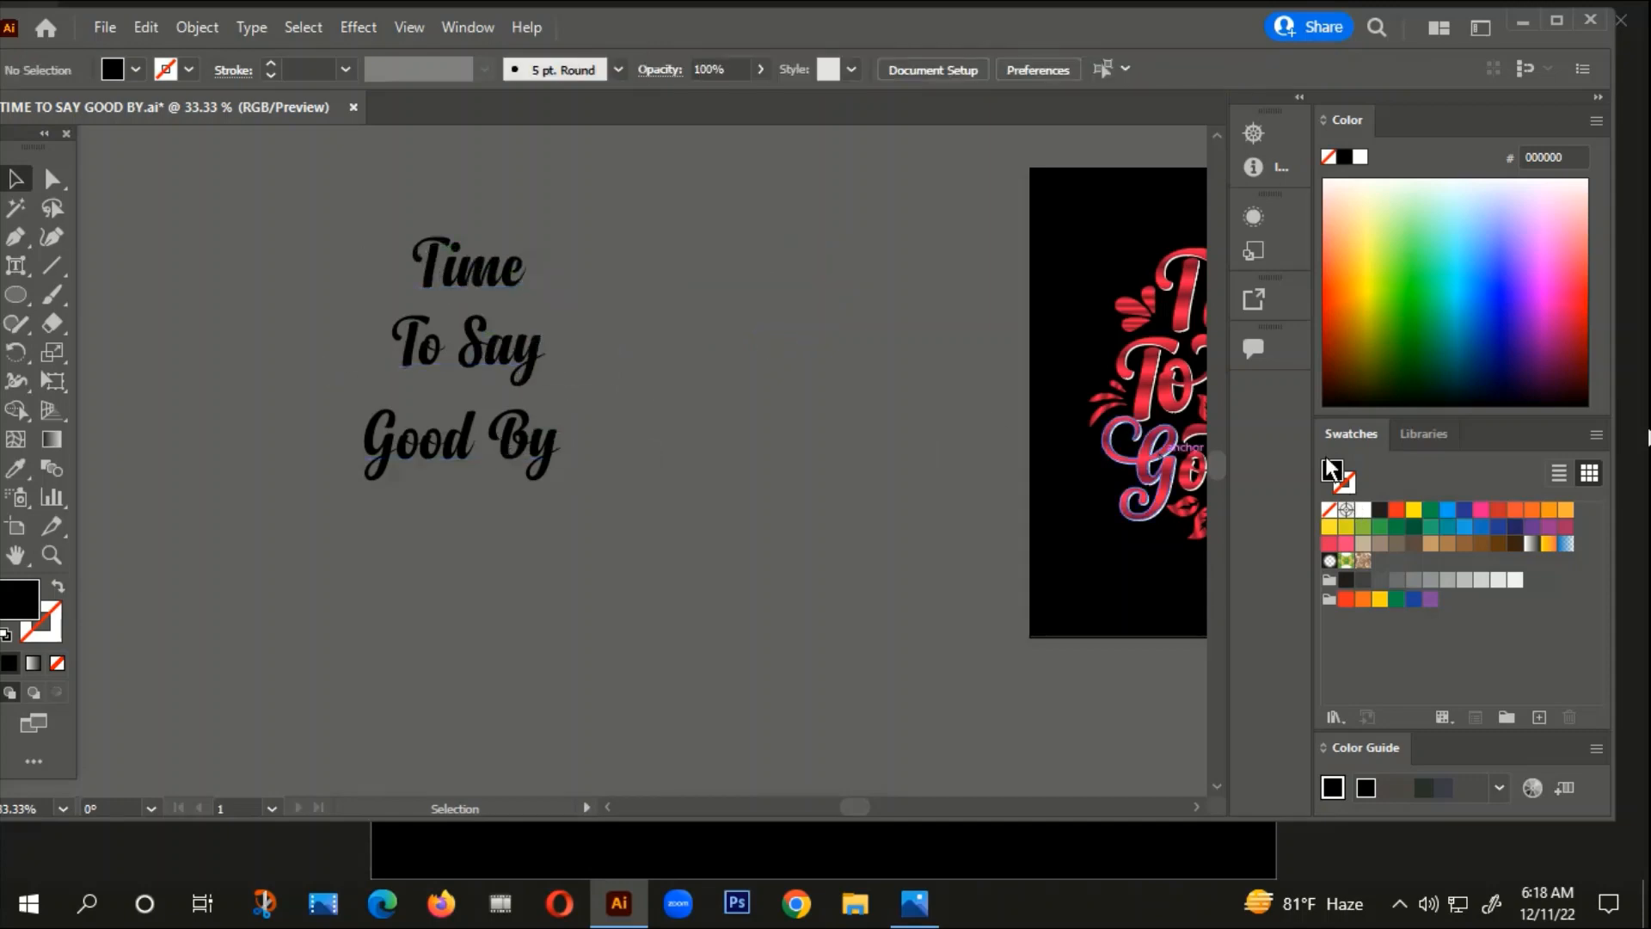
scroll(1128, 421, "down", 1)
scroll(550, 495, "up", 1)
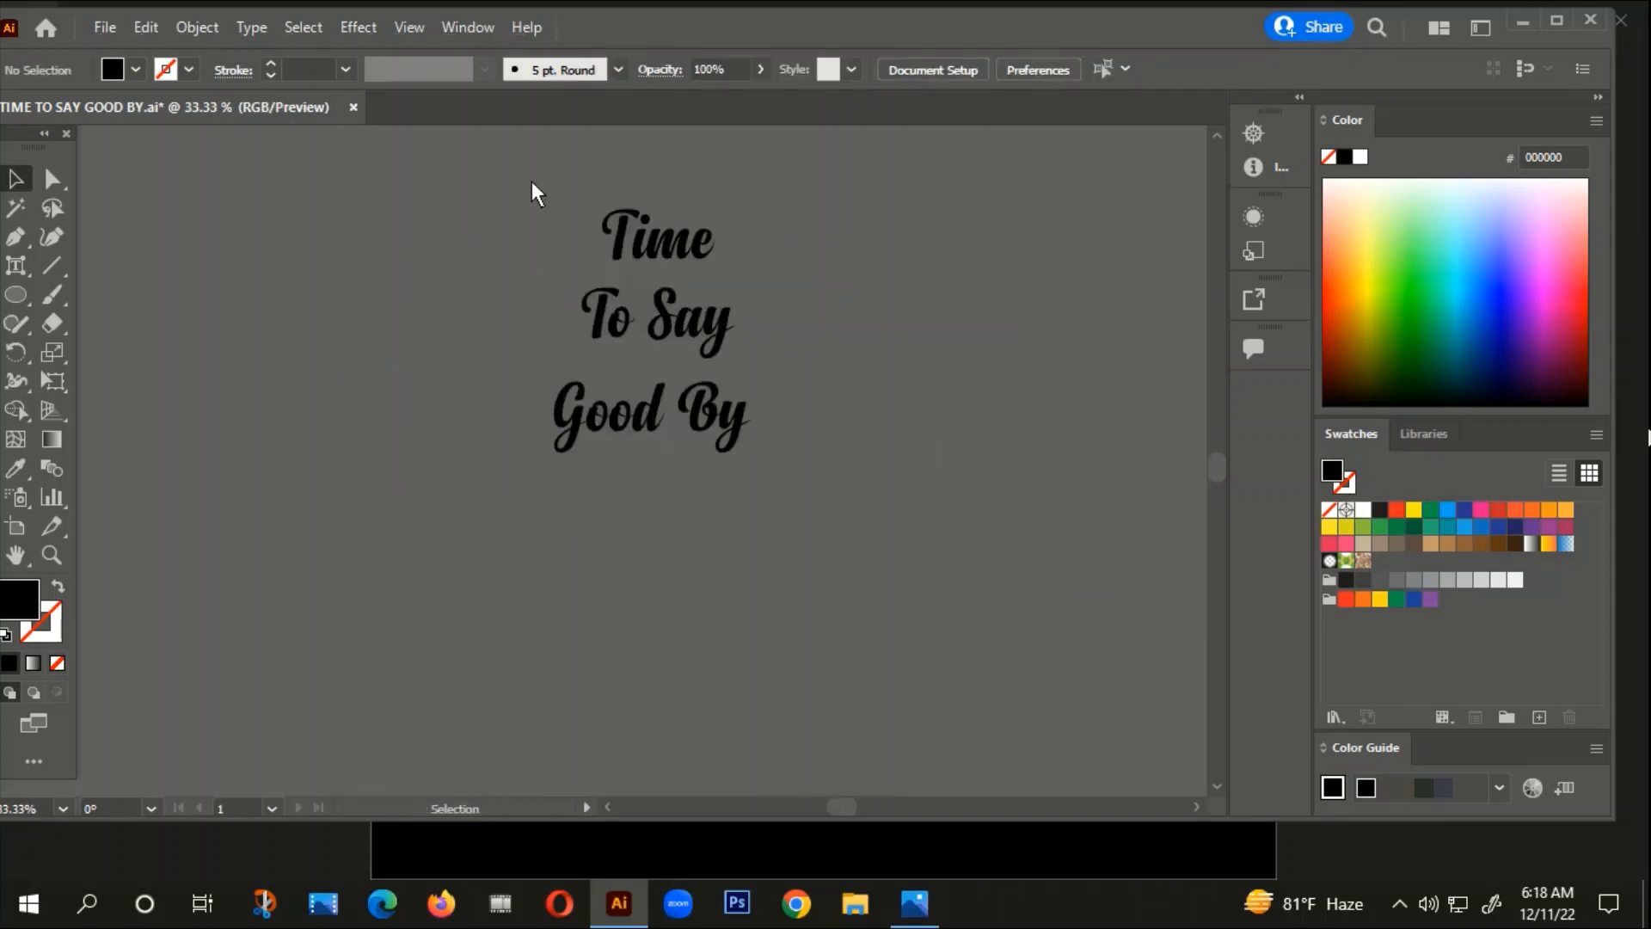
scroll(671, 472, "down", 1)
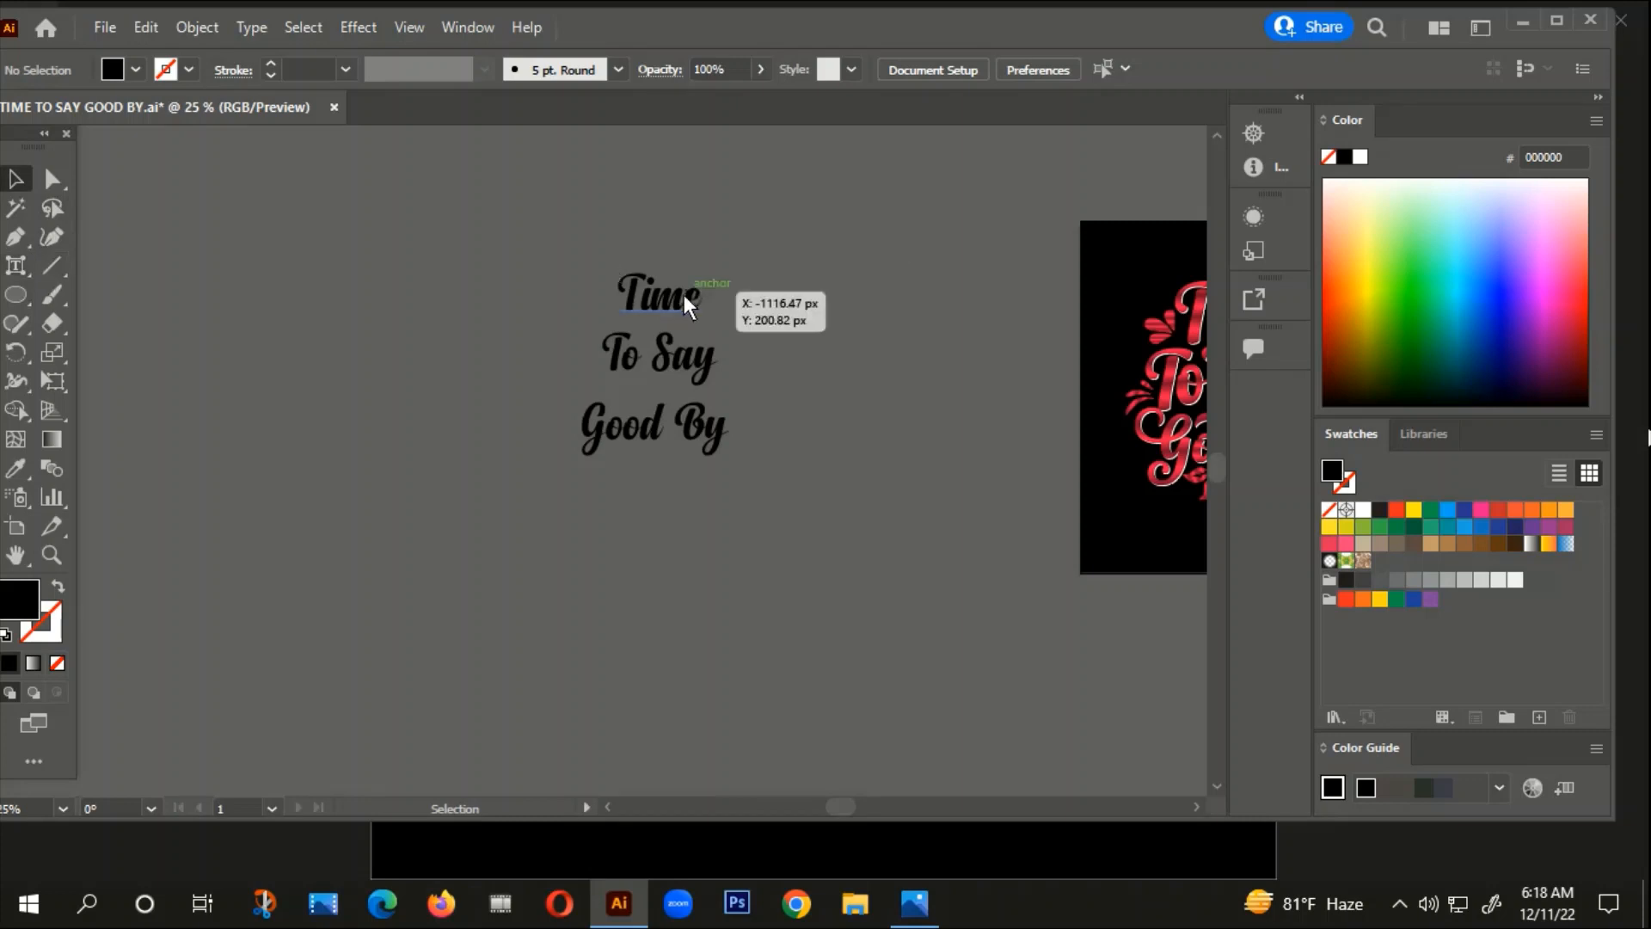
scroll(606, 348, "down", 1)
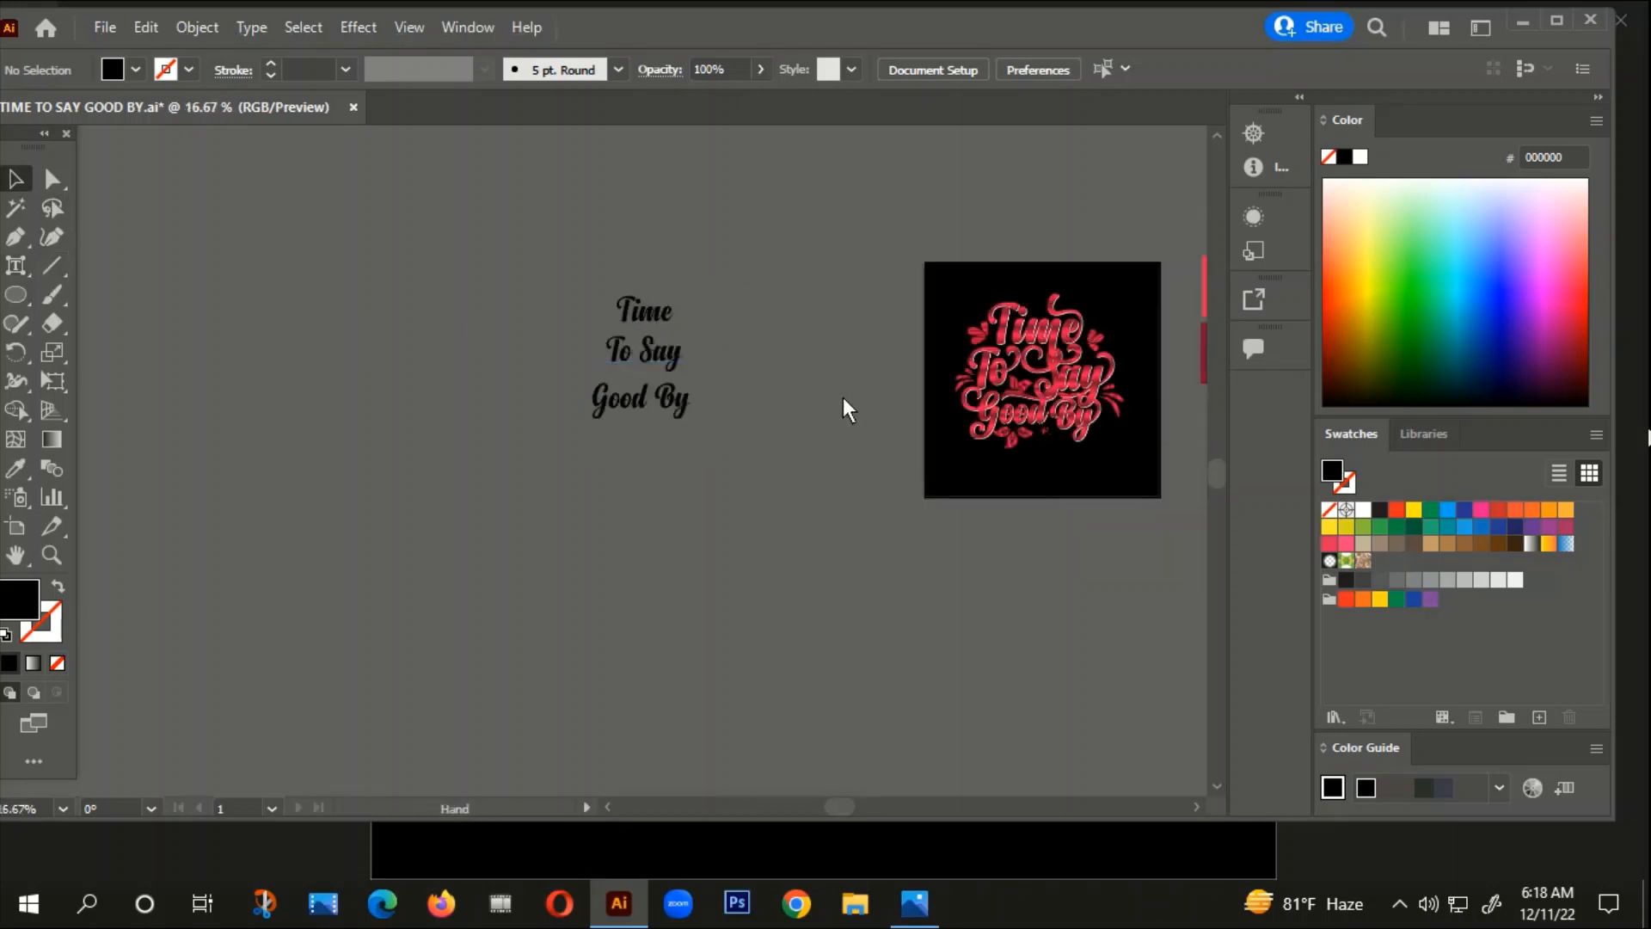
left_click_drag(847, 410, 836, 342)
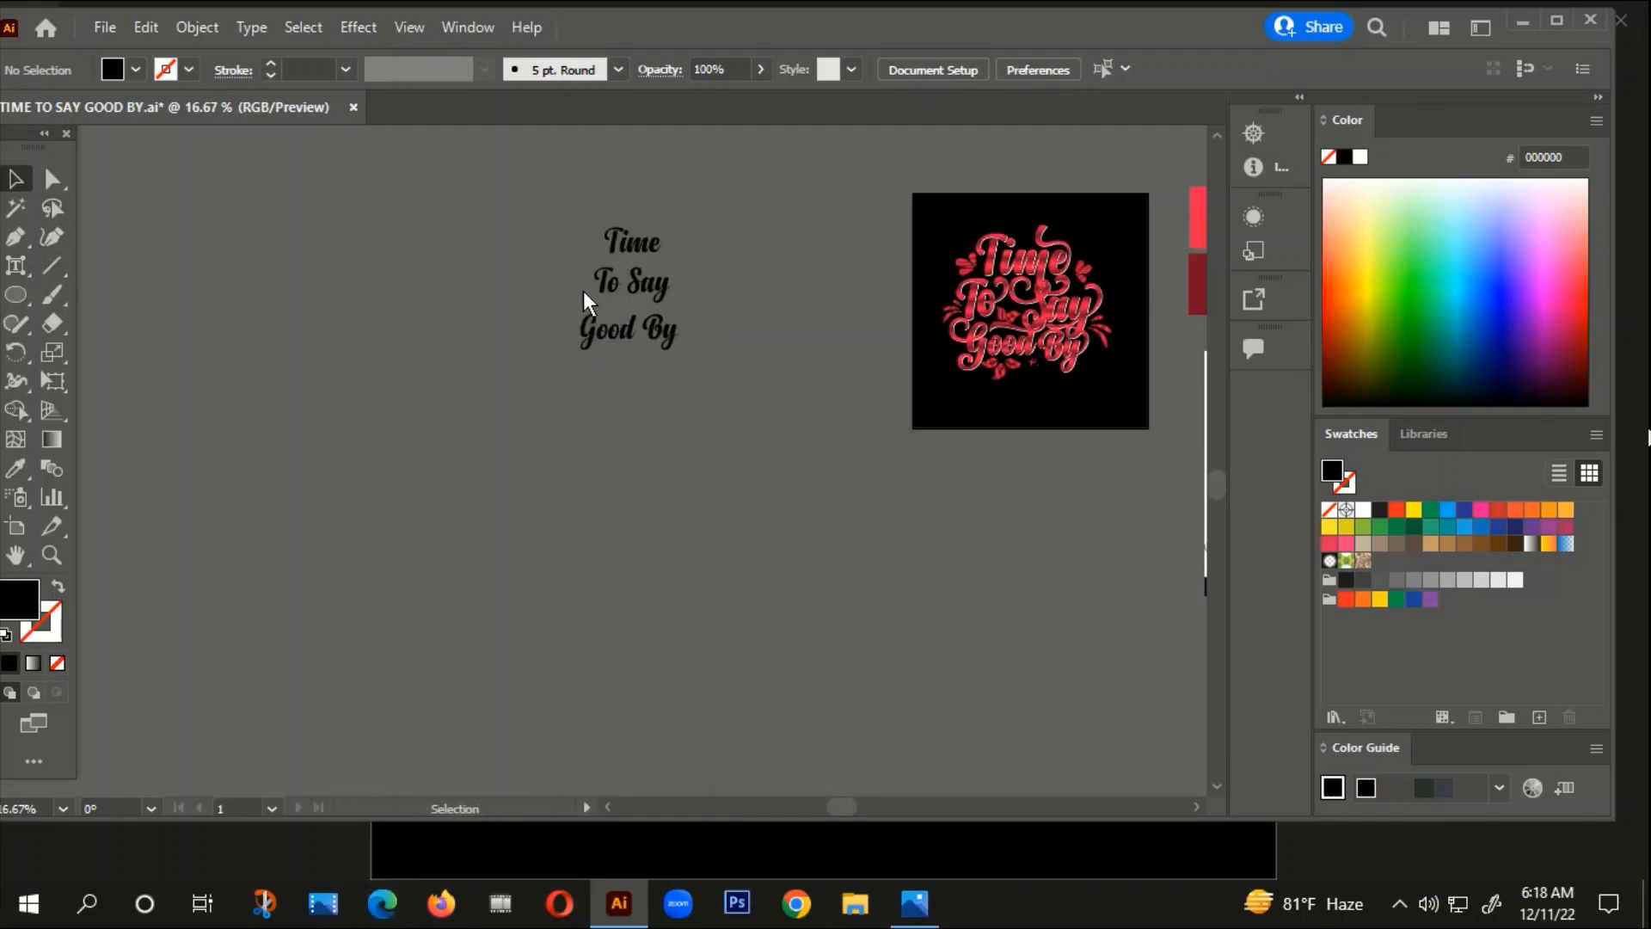
Step: Switch to Firefox, open dafont.com and look through the Script > Calligraphy fonts
scroll(588, 277, "up", 2)
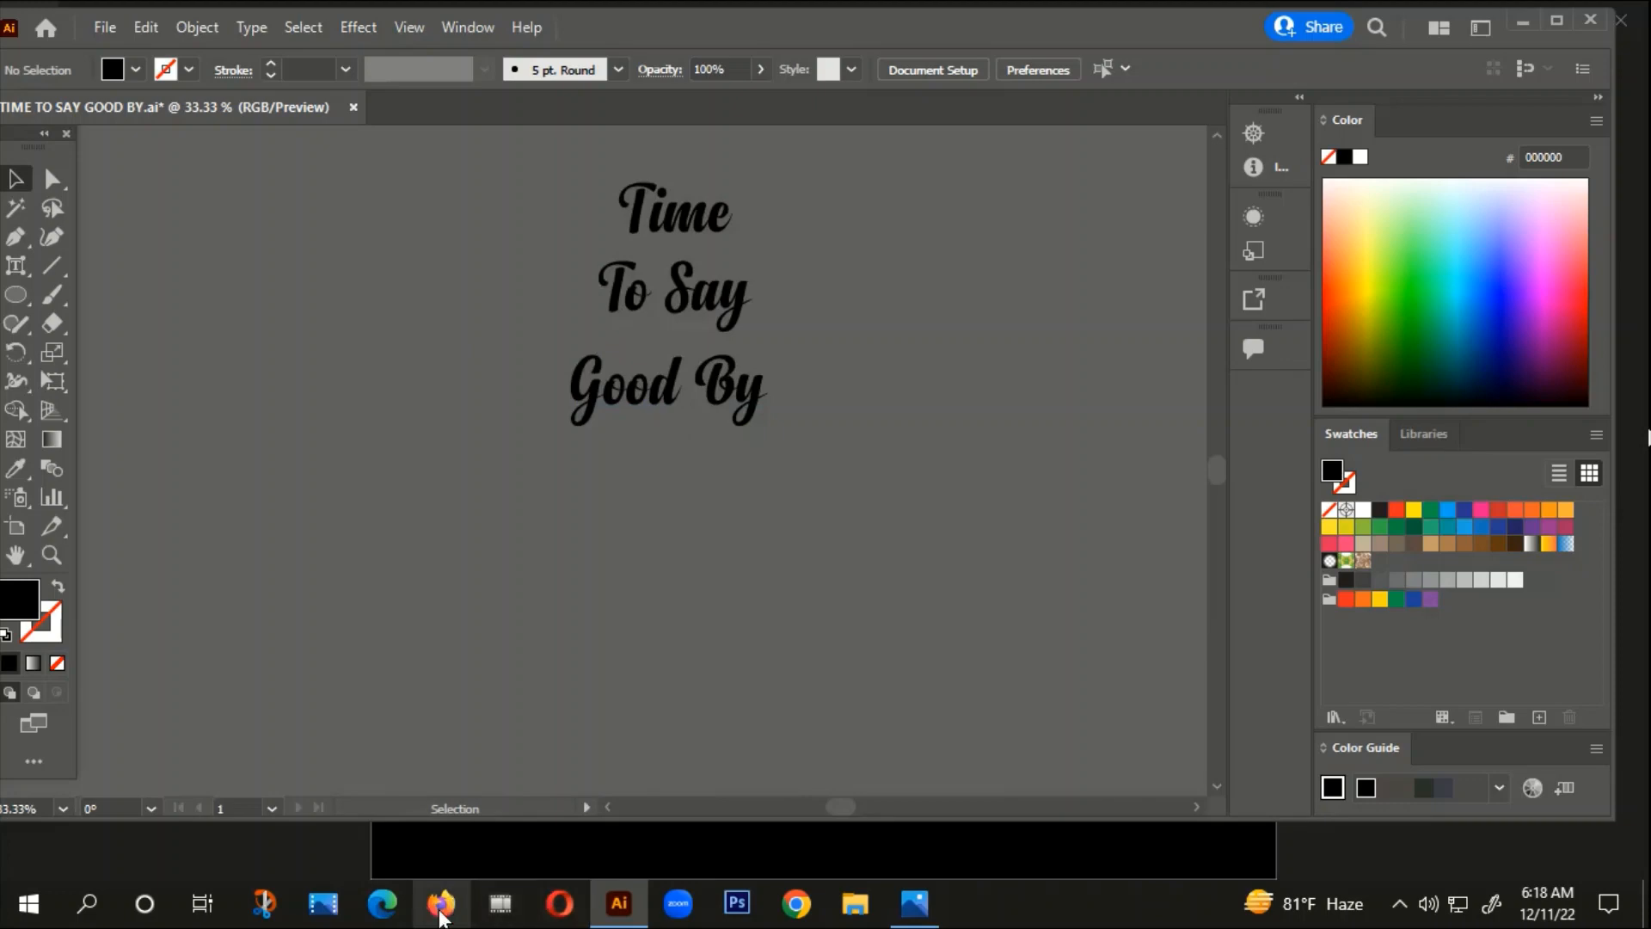
left_click(441, 903)
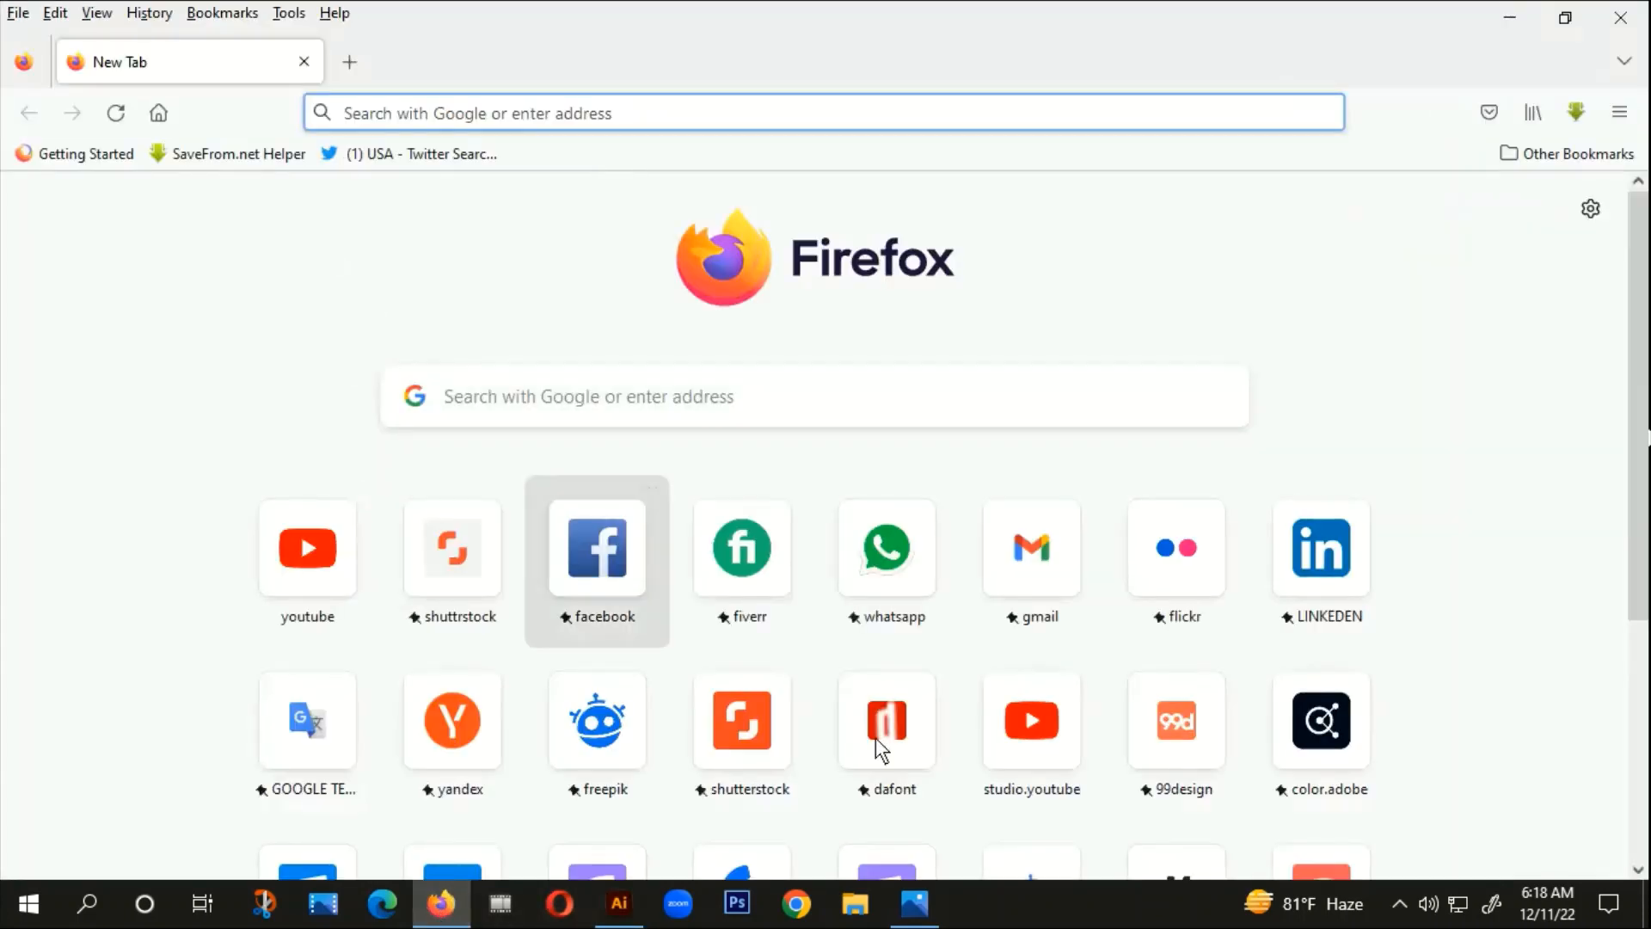
left_click(887, 735)
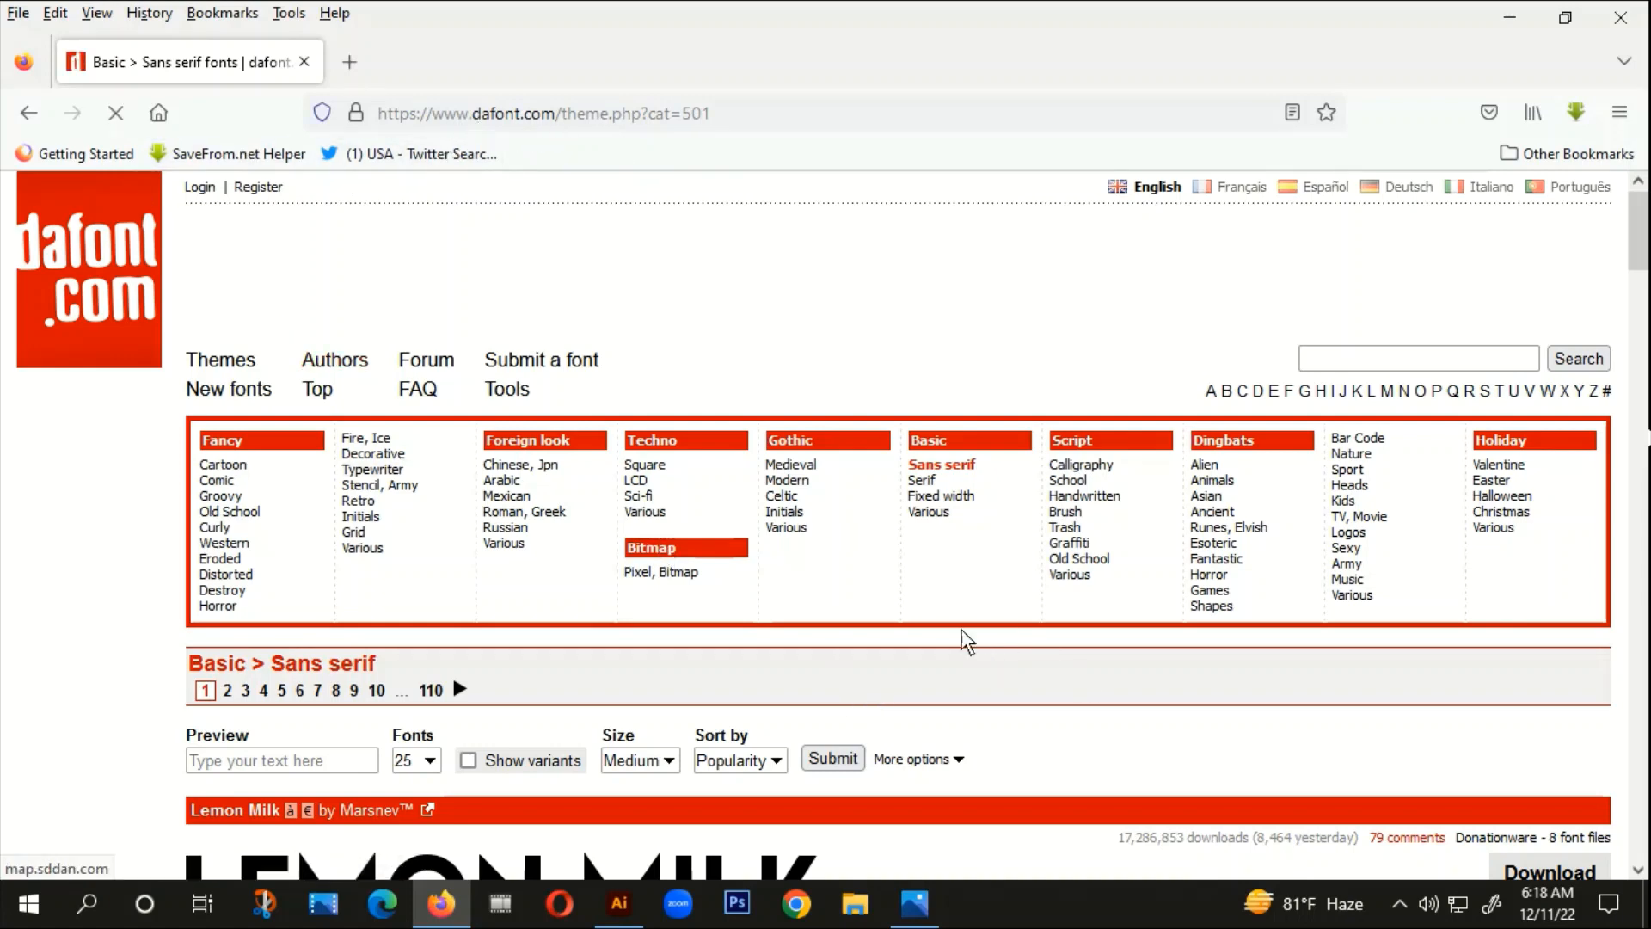
scroll(1090, 471, "down", 3)
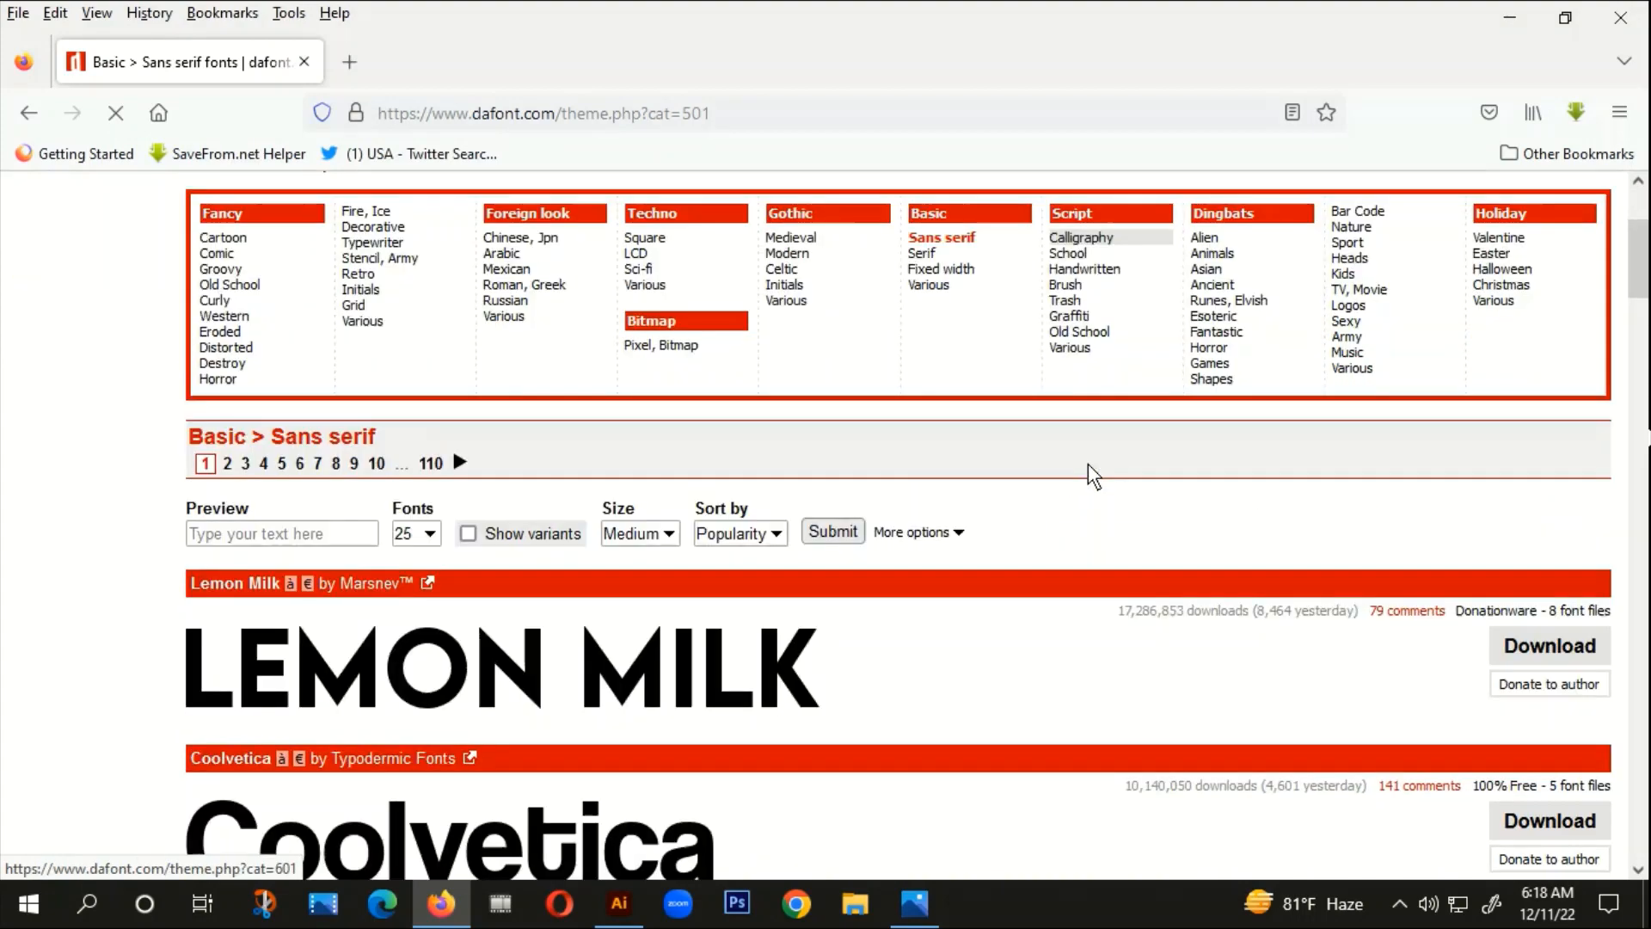
scroll(1090, 471, "up", 1)
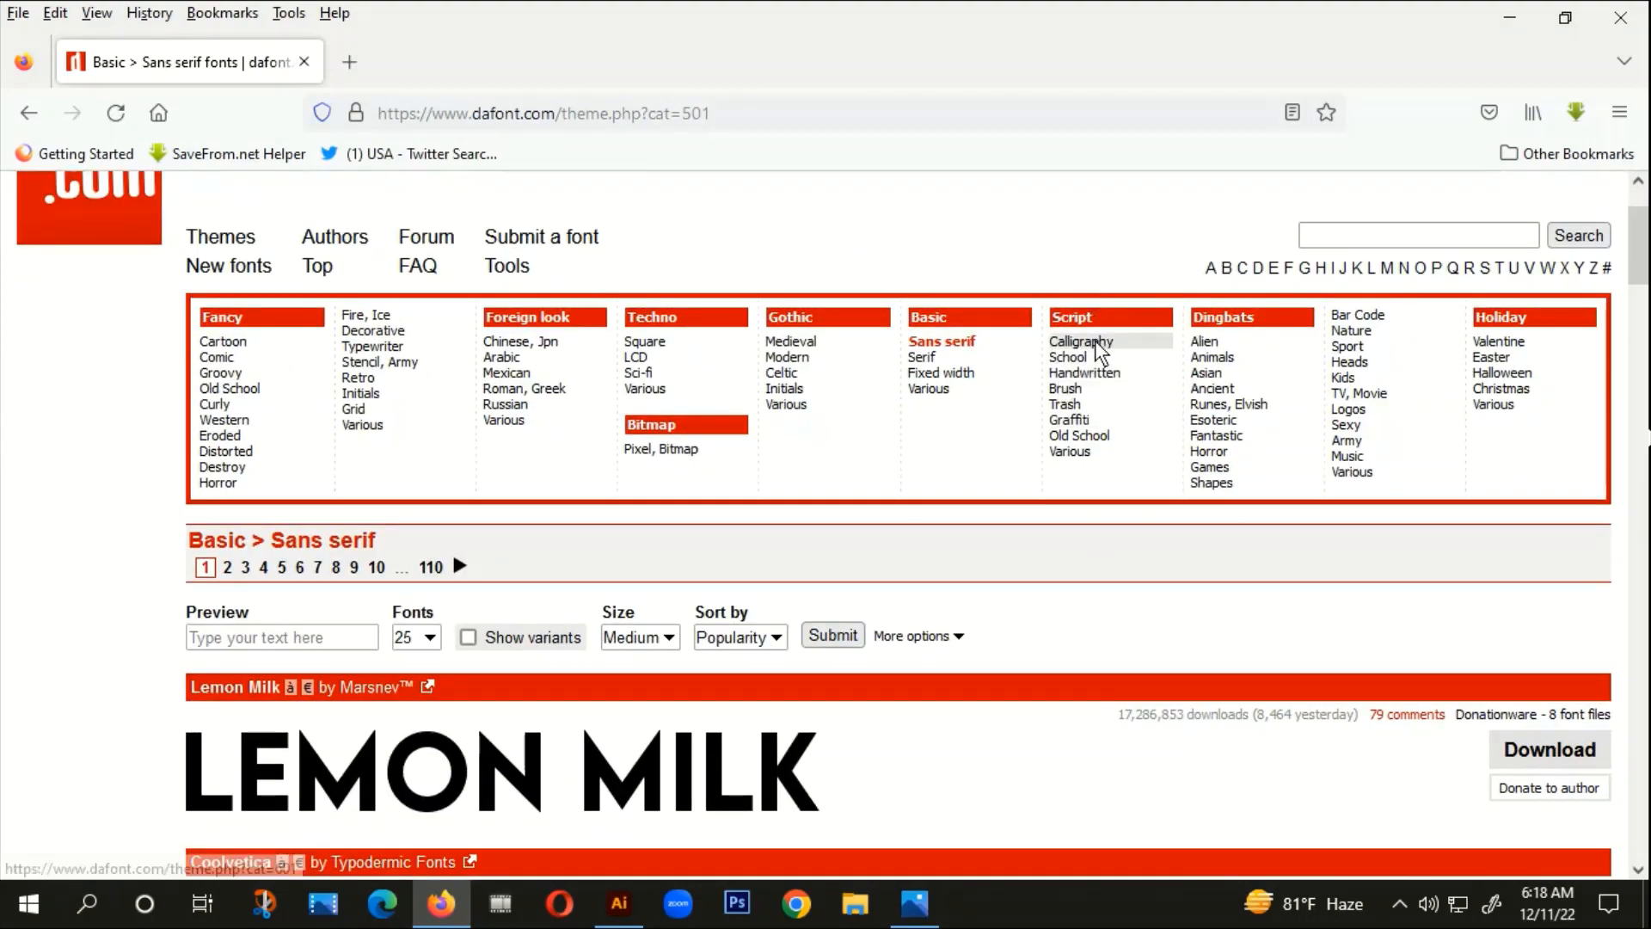
left_click(1098, 348)
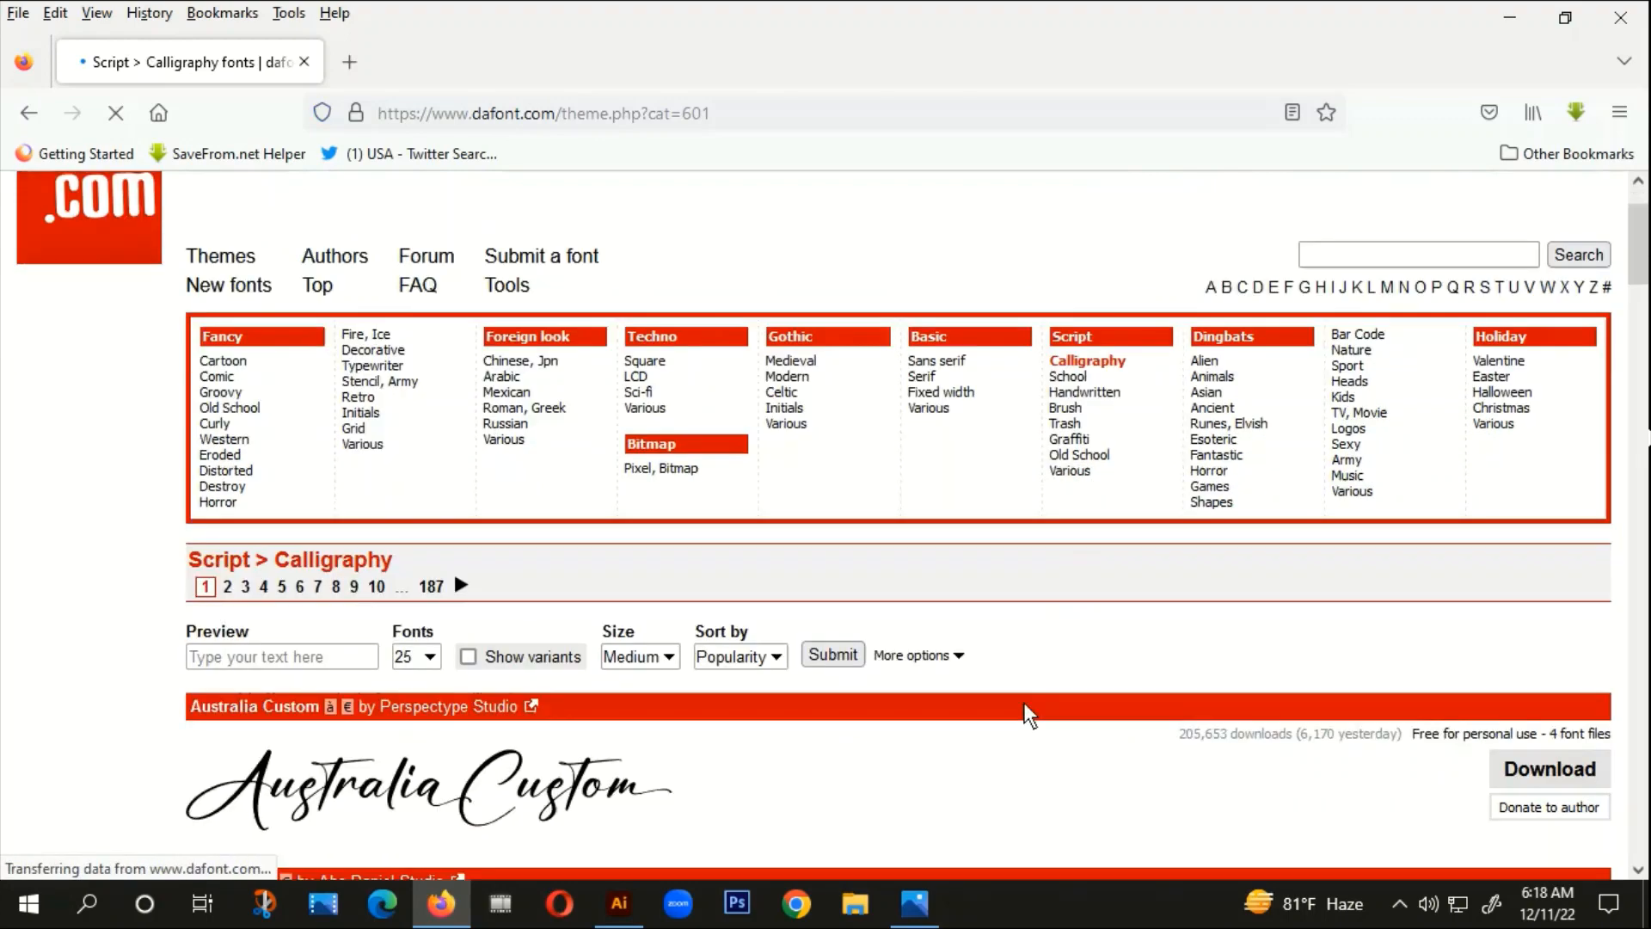
scroll(678, 676, "down", 10)
scroll(766, 711, "down", 8)
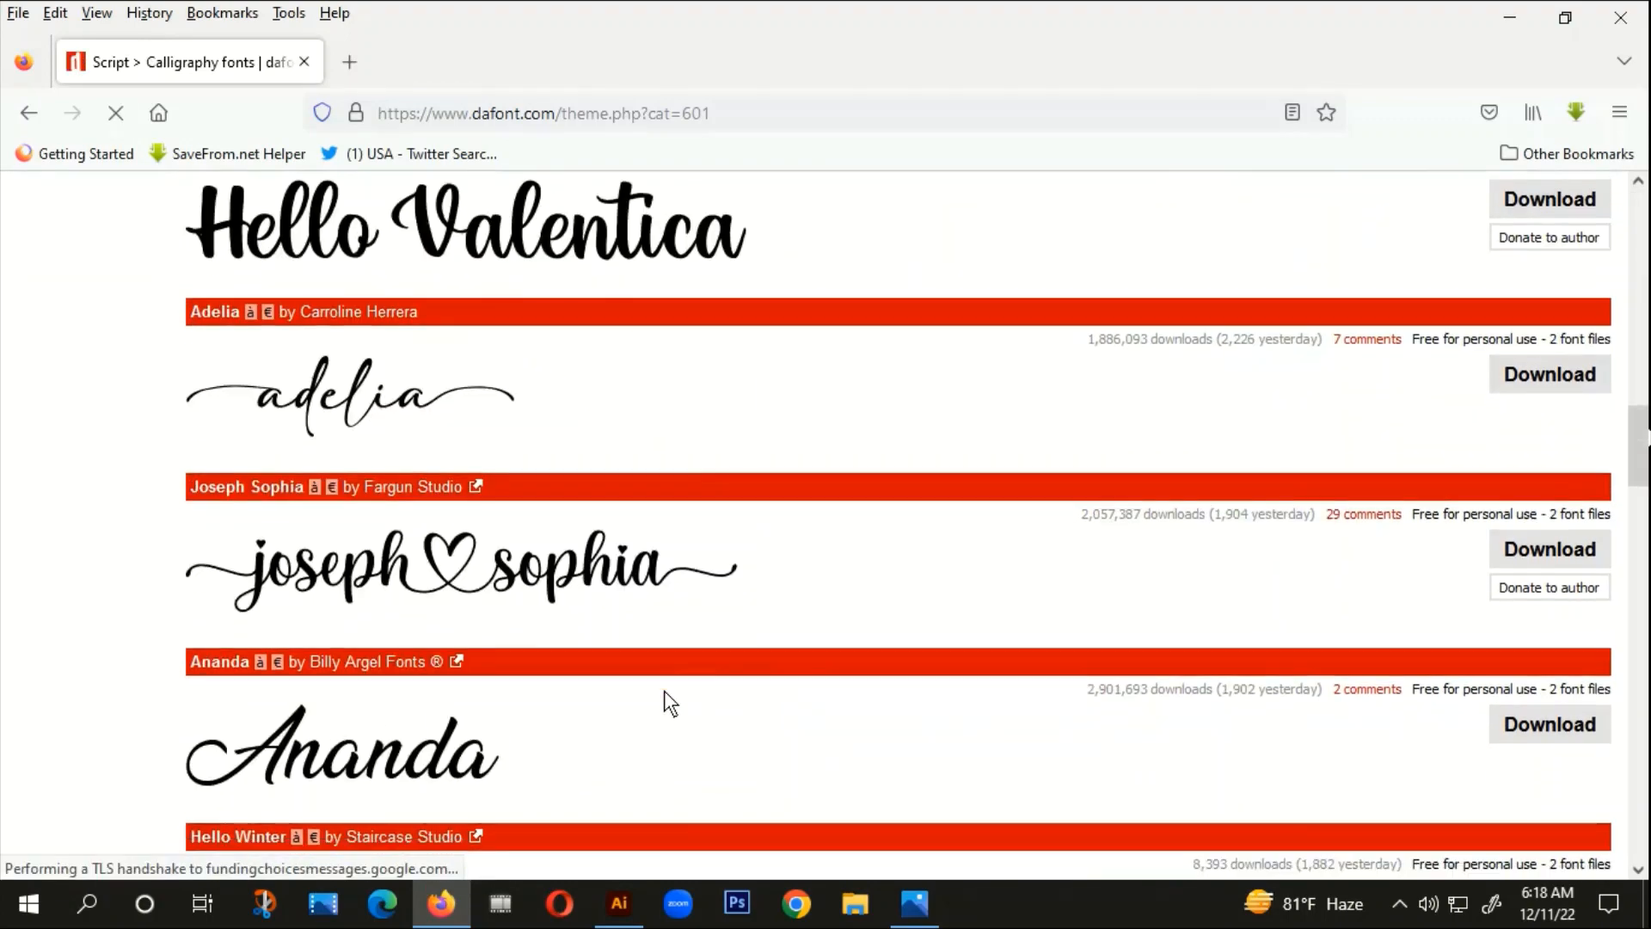
Step: Look through the Script > Various fonts on dafont.com
scroll(858, 699, "up", 15)
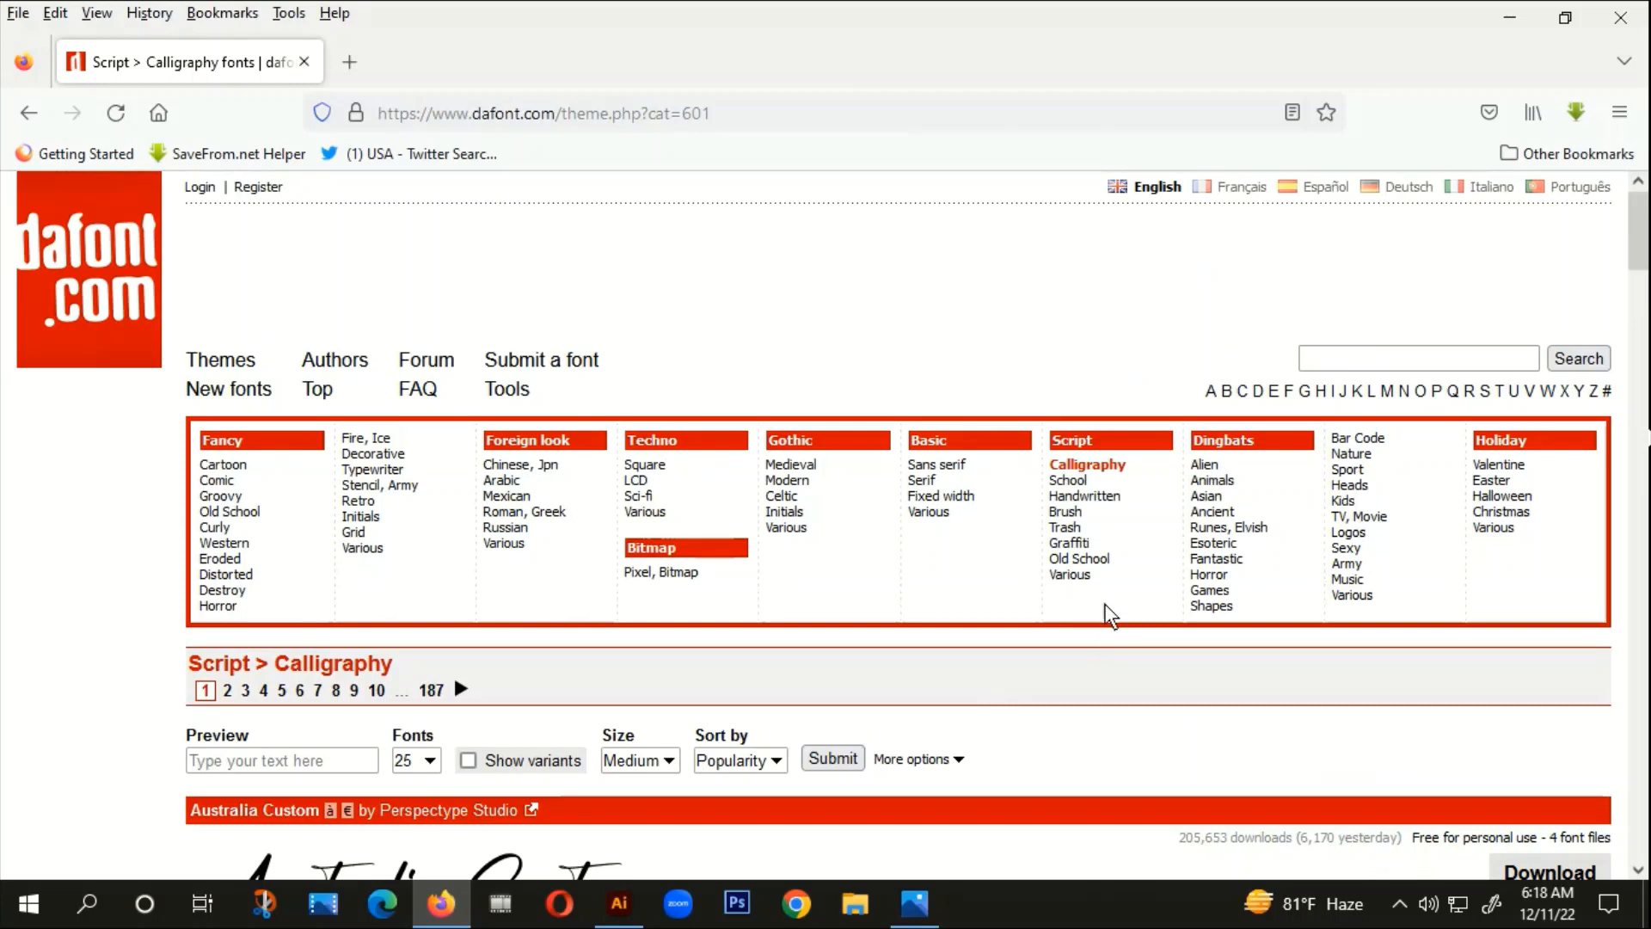
left_click(1073, 574)
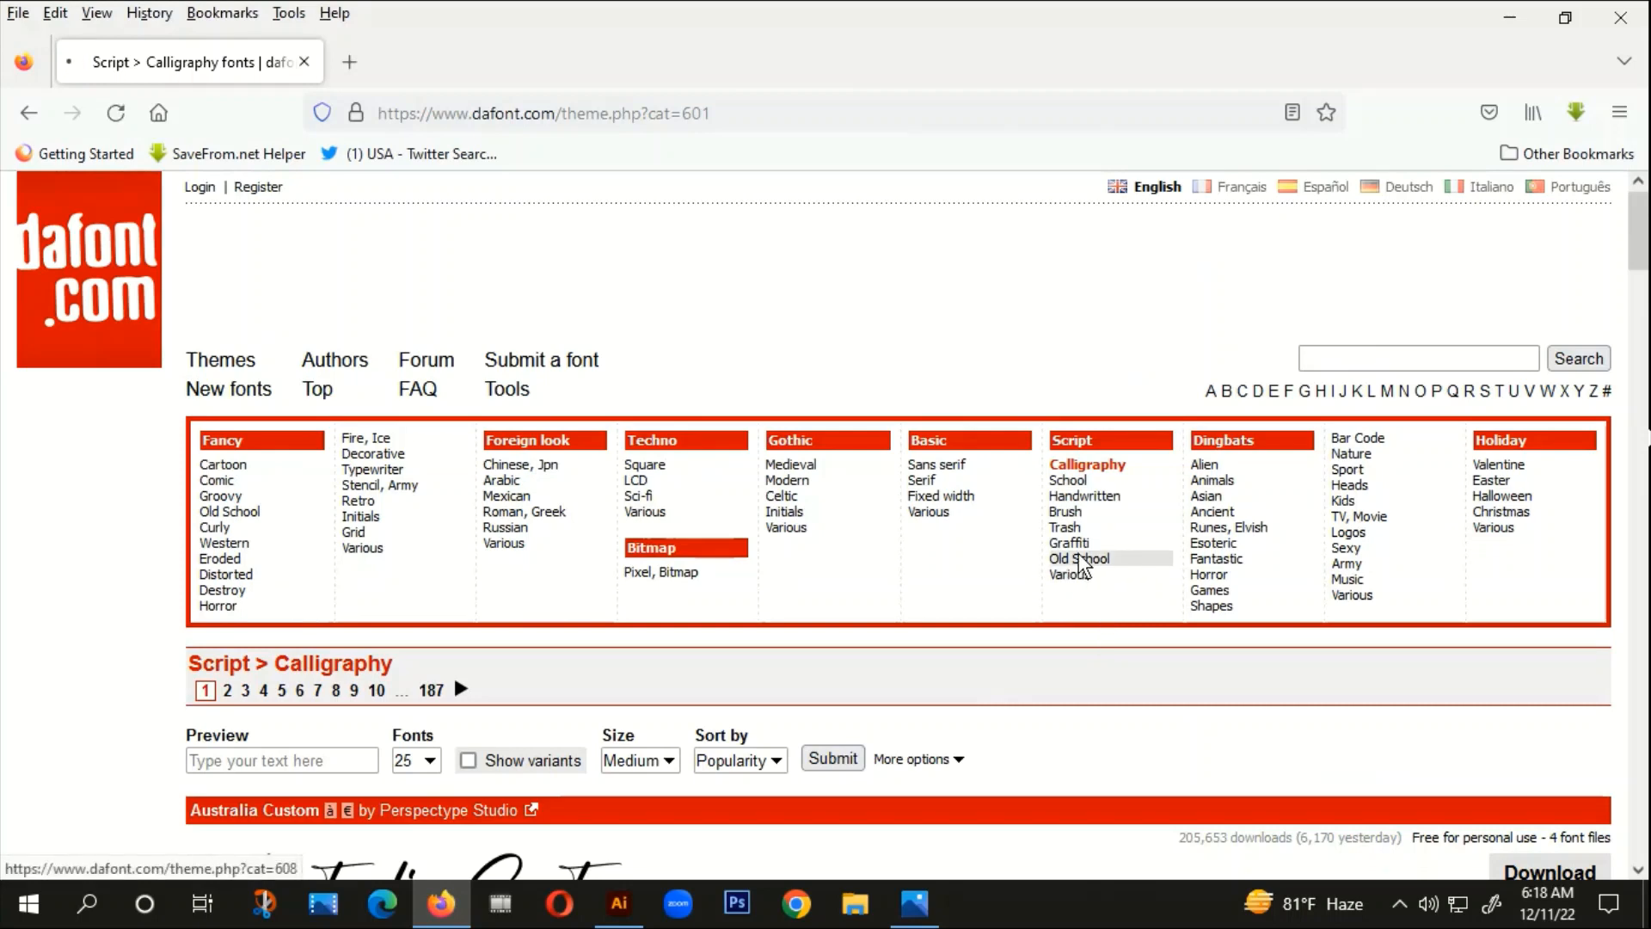
scroll(946, 693, "down", 5)
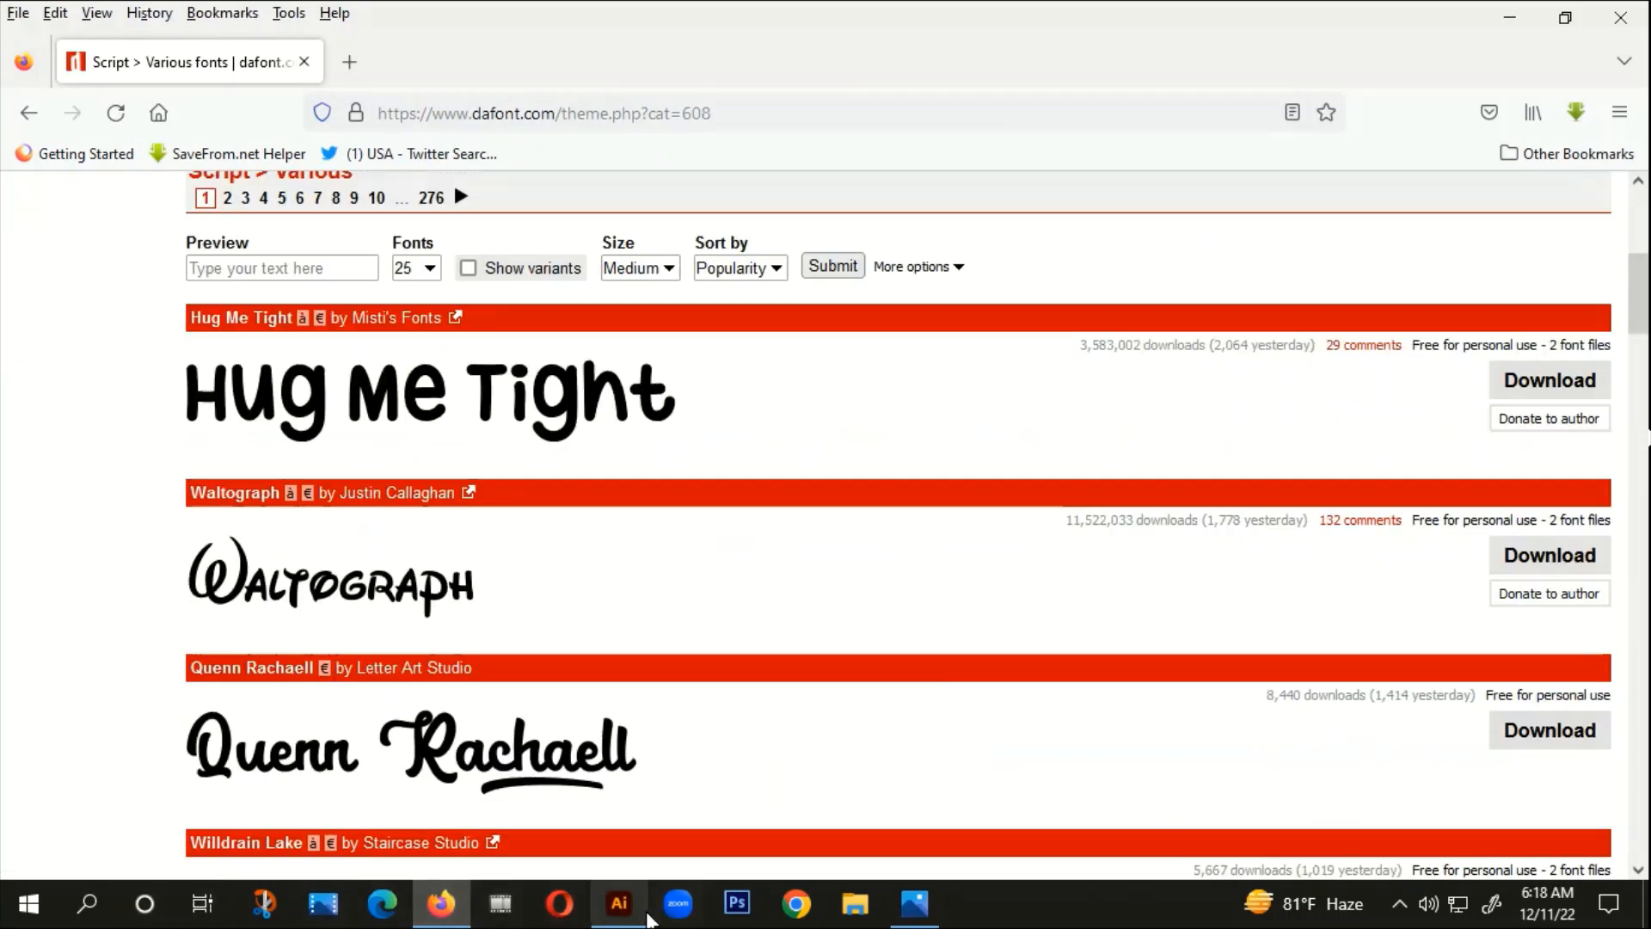
Step: Switch back to Illustrator and place a duplicate of the three-line "Time To Say Good By" text above and to the right of the original
left_click(619, 903)
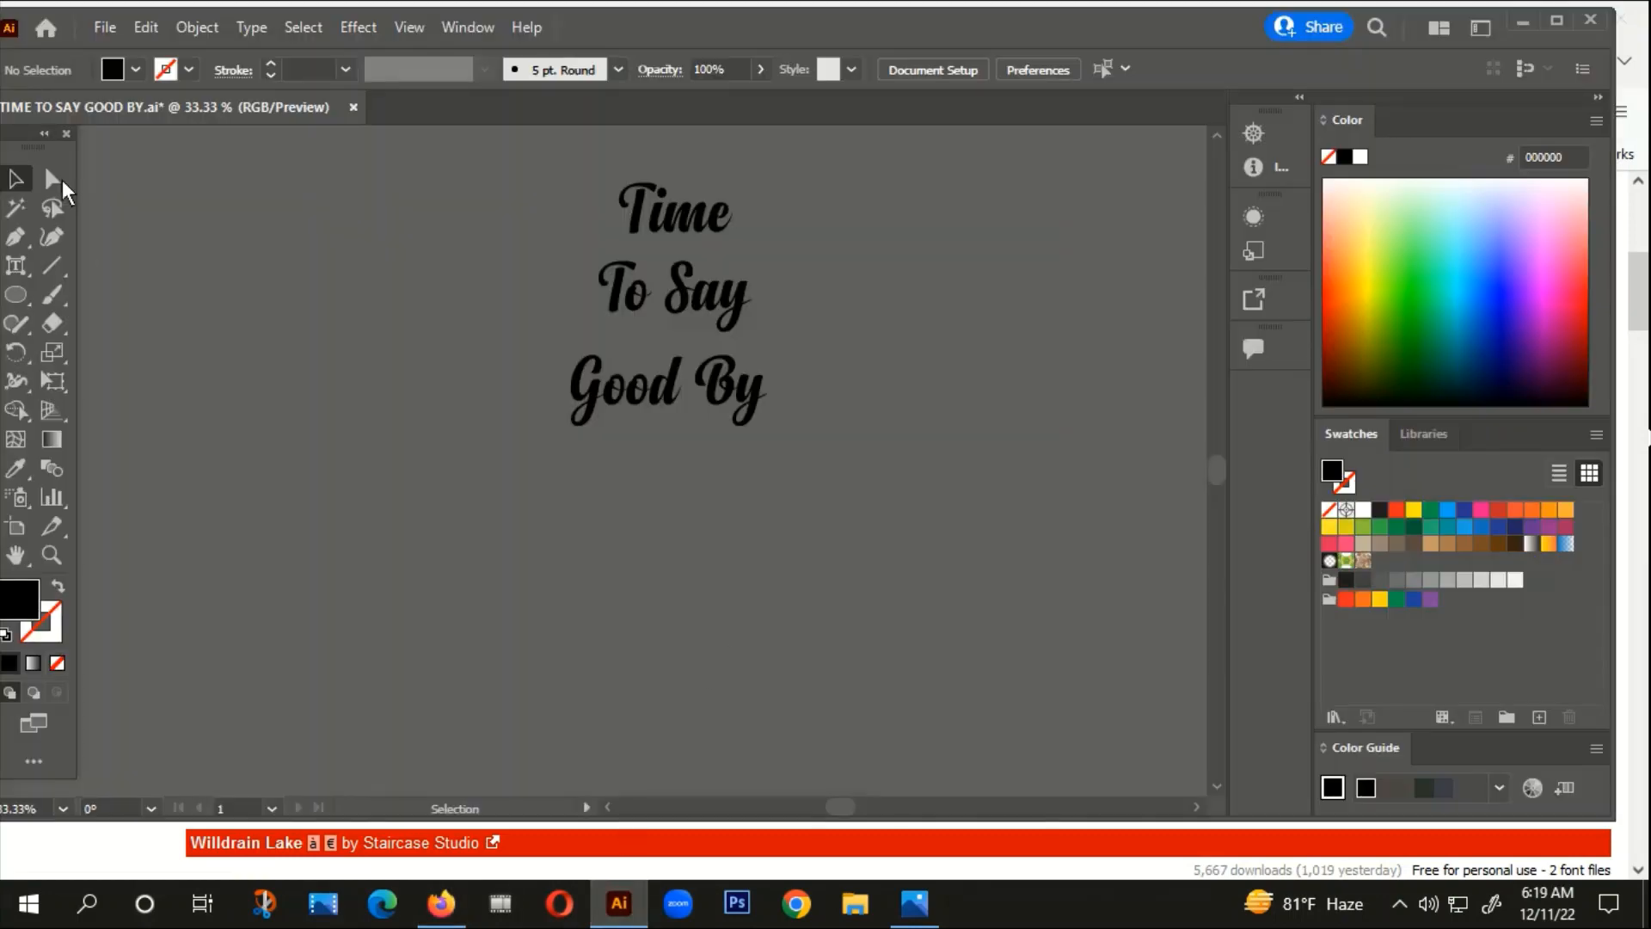
scroll(877, 301, "down", 1)
left_click_drag(885, 408, 931, 466)
scroll(843, 449, "down", 2)
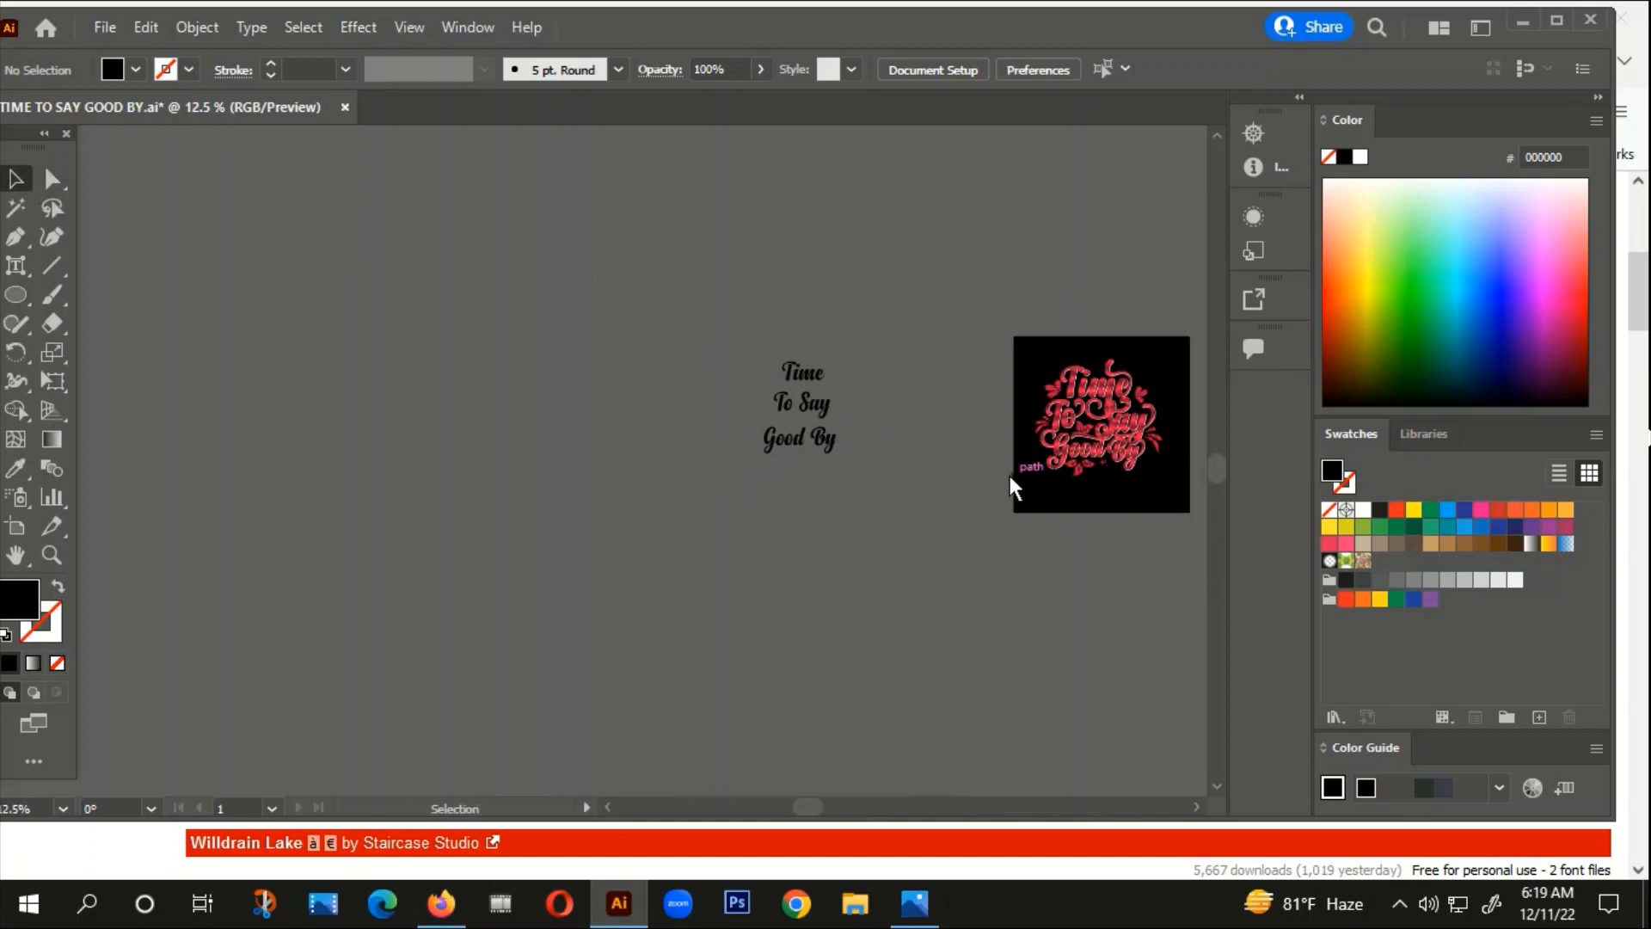
scroll(859, 472, "up", 2)
scroll(825, 472, "down", 1)
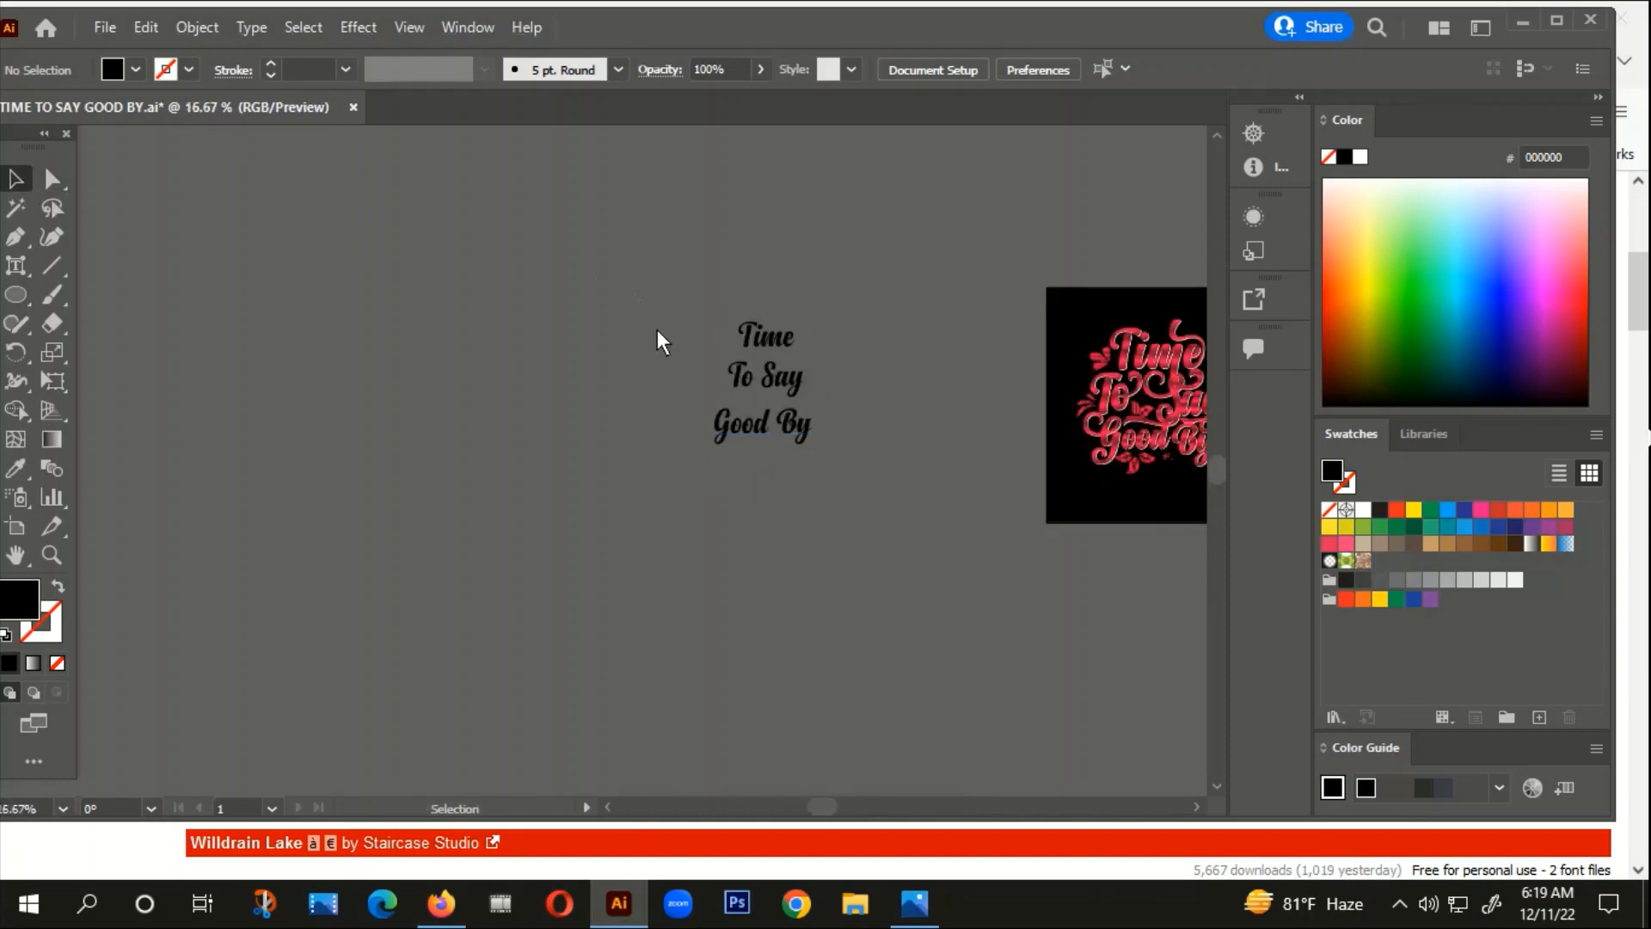
left_click(759, 423)
left_click_drag(759, 424, 943, 264)
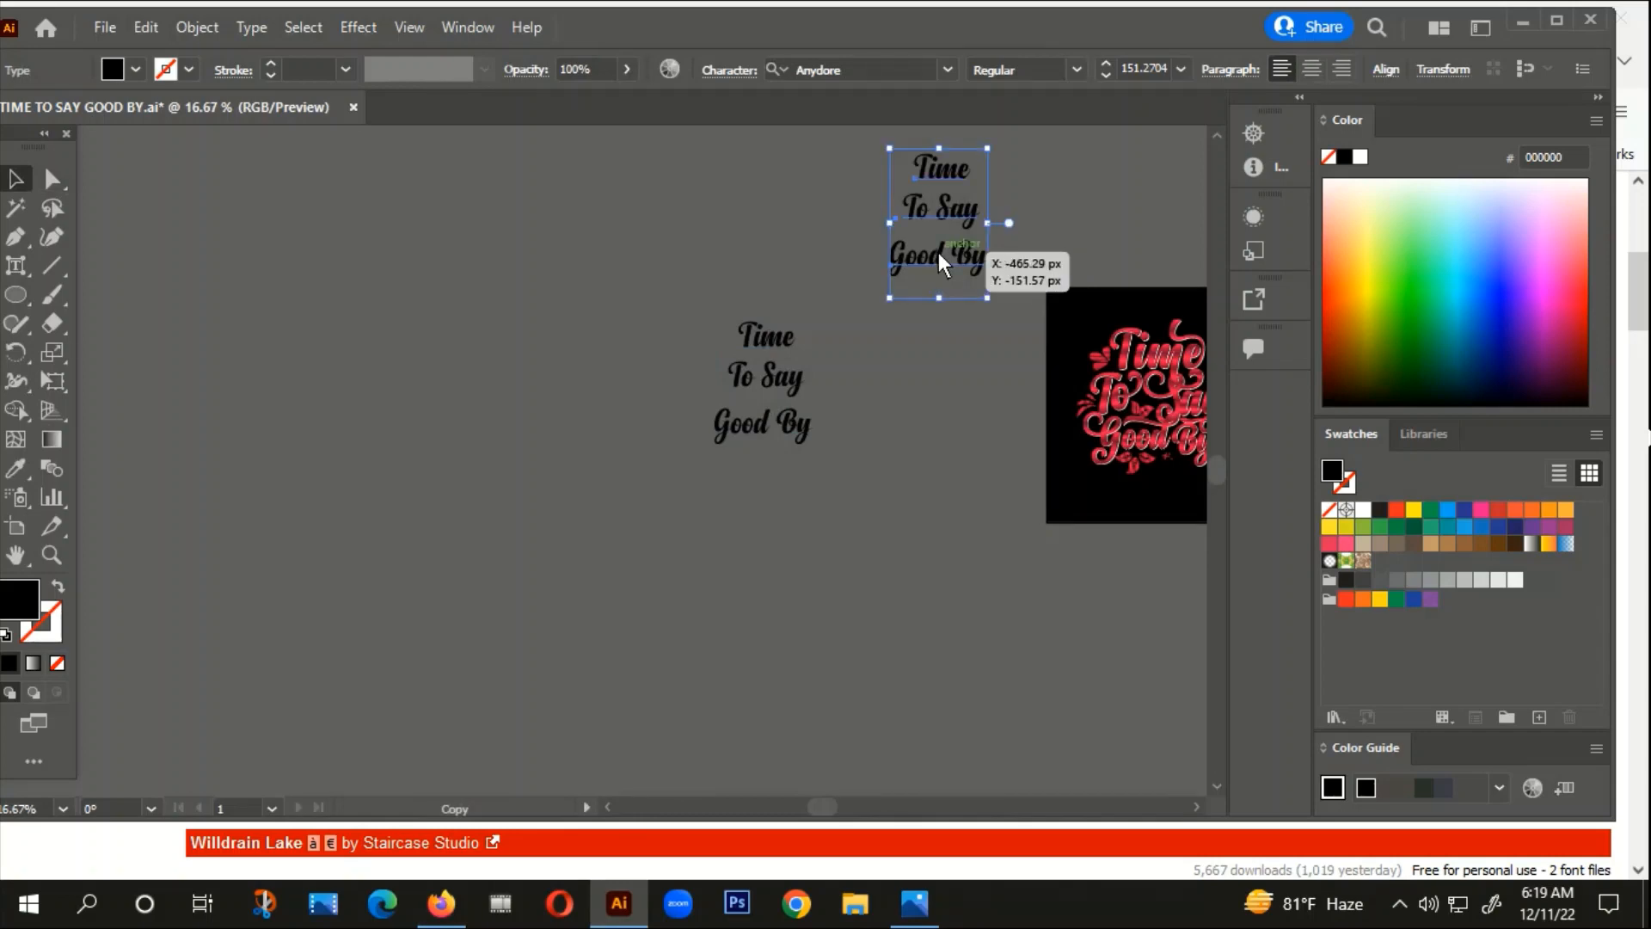
left_click(885, 461)
Step: Apply Title Case to the three lines of the original "Time To Say Good By" text
scroll(757, 419, "up", 2)
left_click_drag(534, 229, 808, 524)
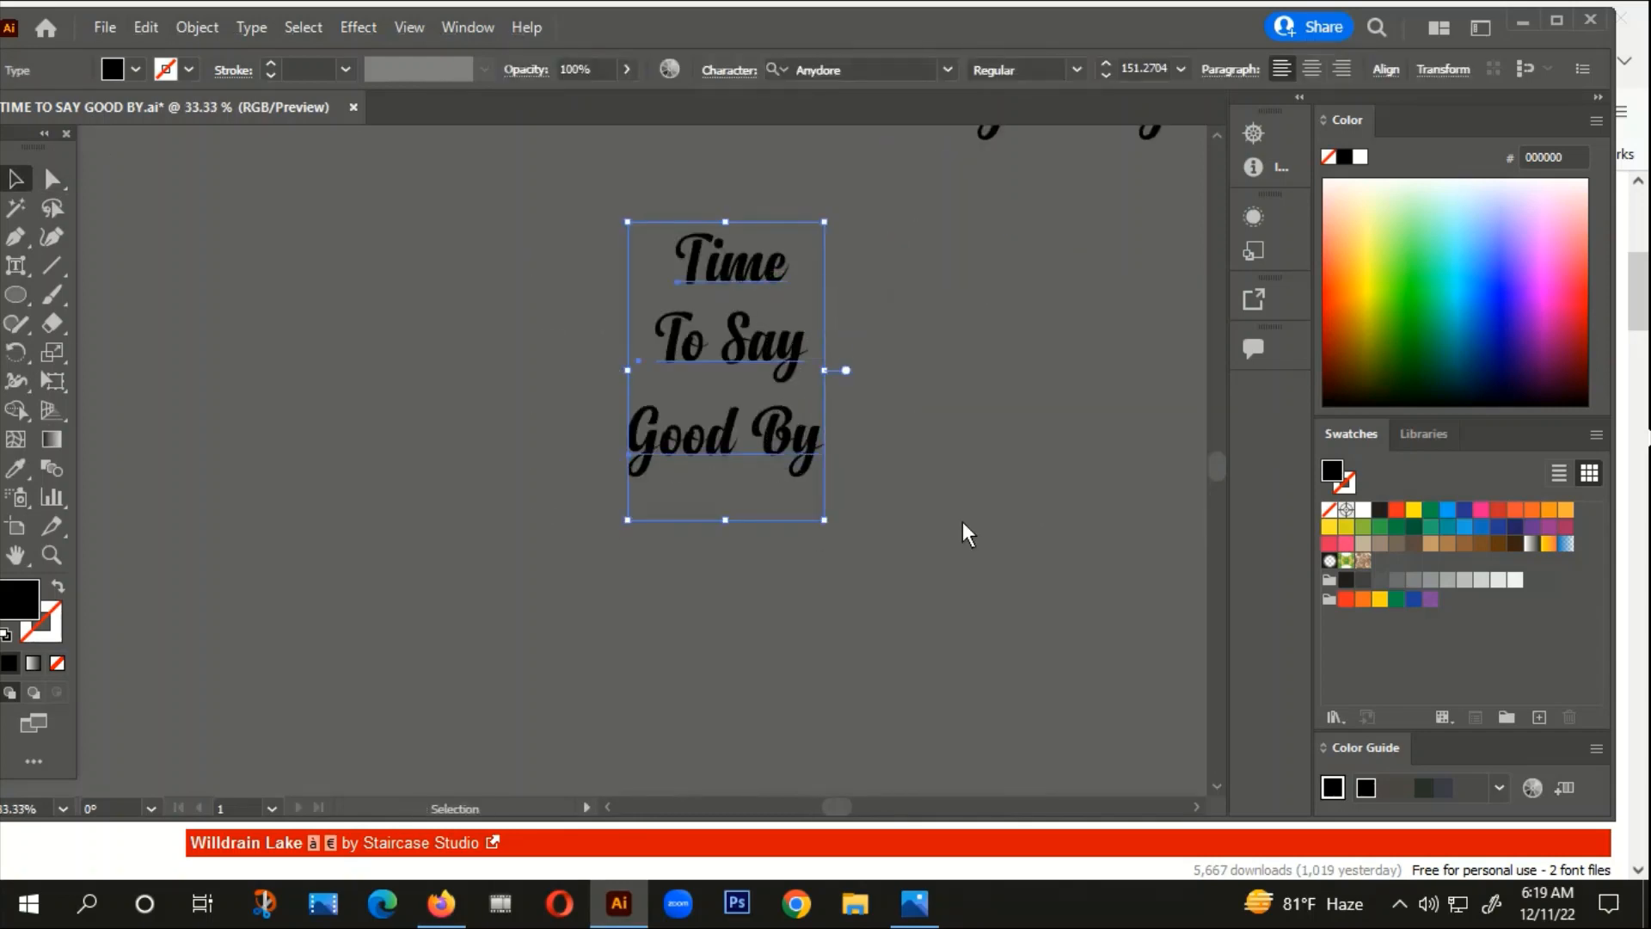
left_click(251, 27)
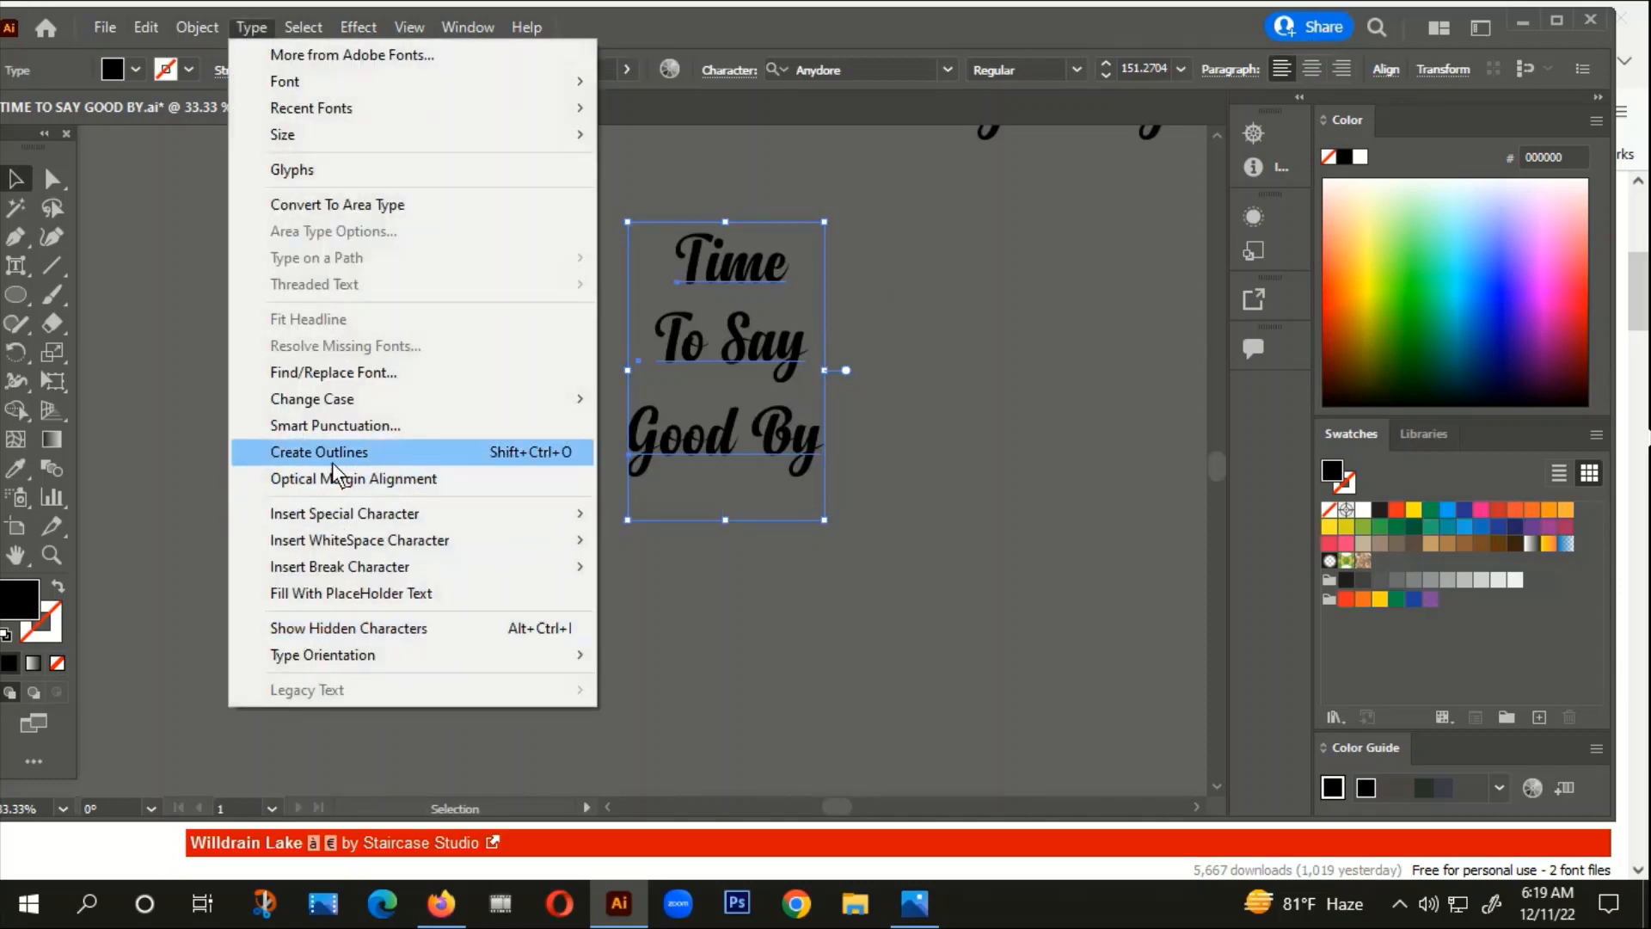
mouse_move(320, 398)
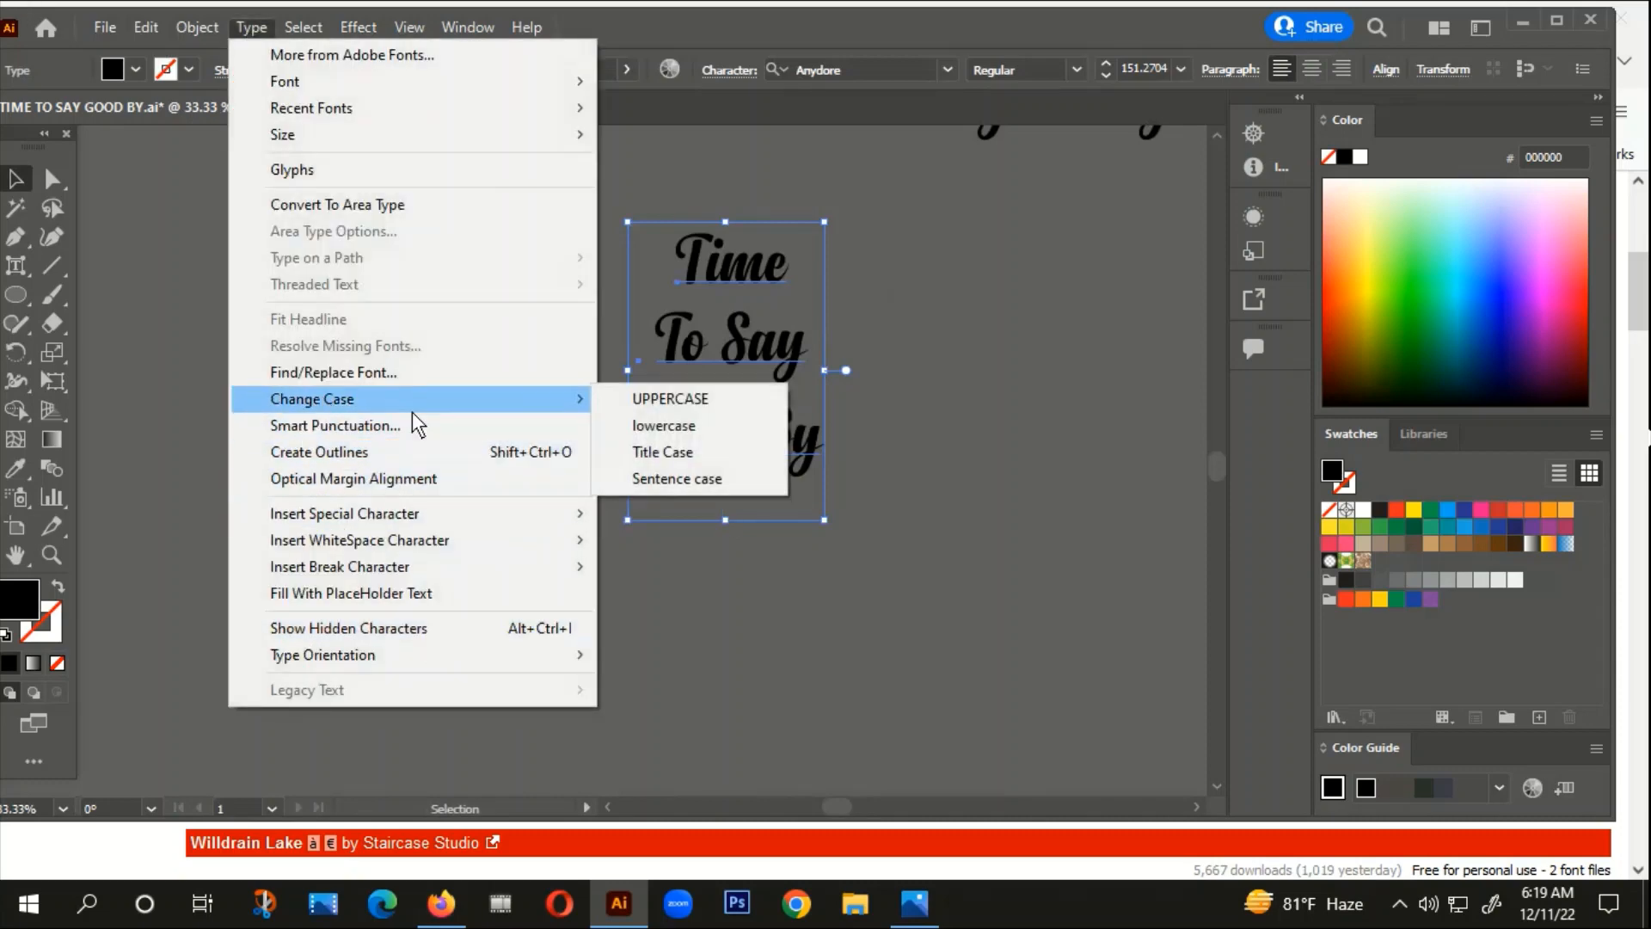
left_click(673, 452)
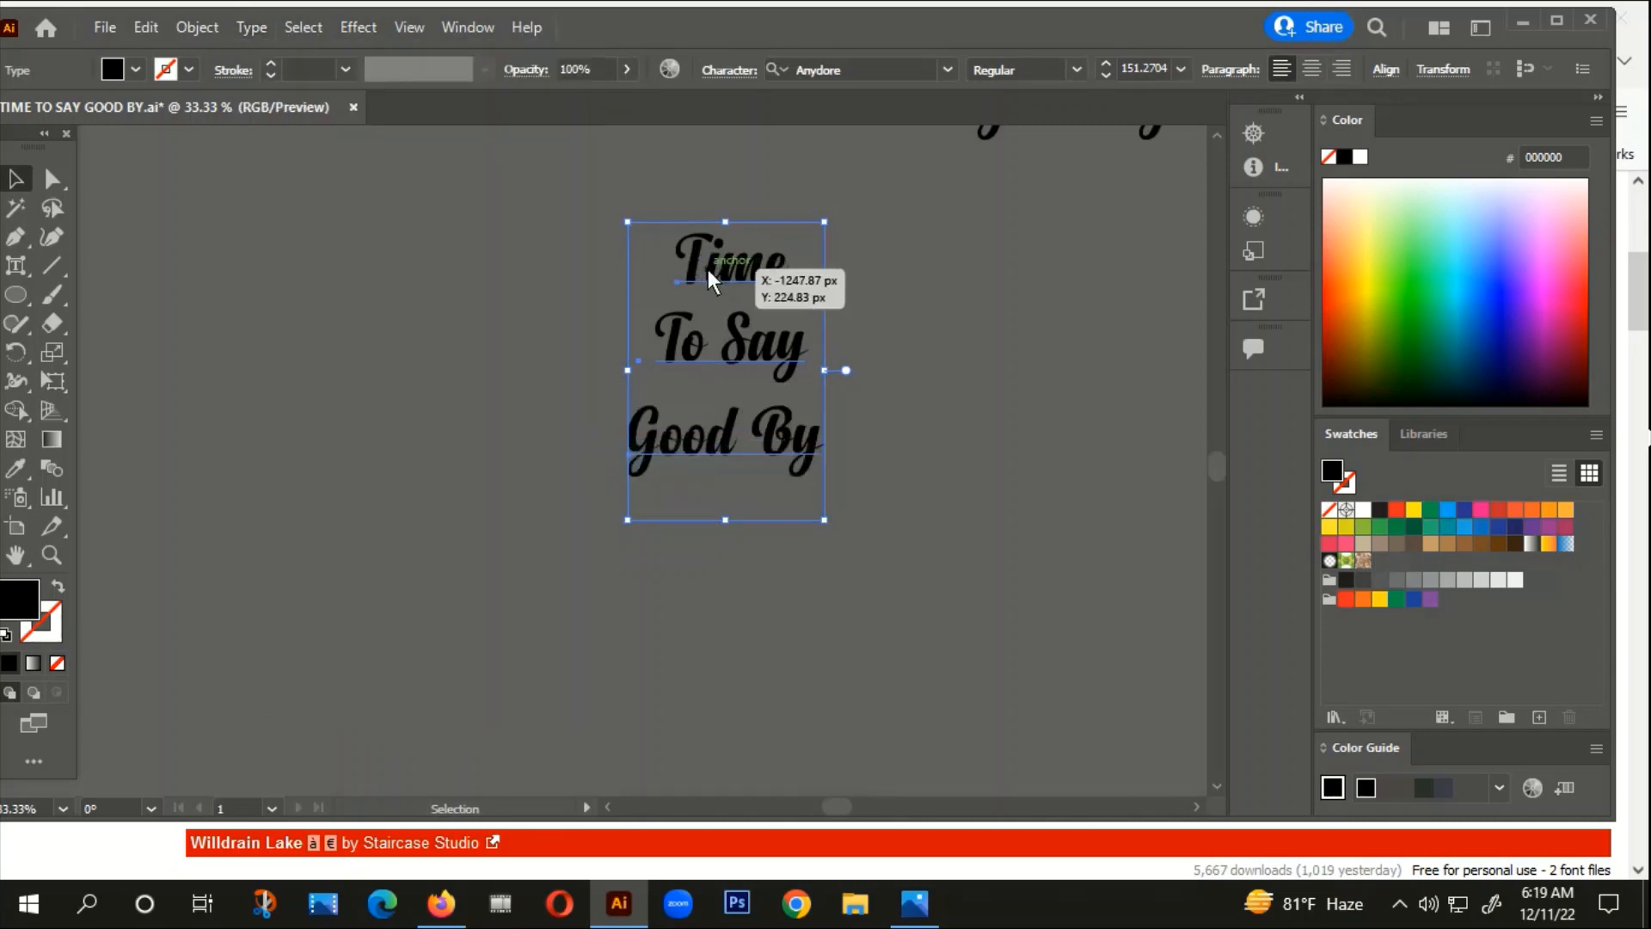
left_click(918, 370)
Step: Place a separate copy of "Time" to the left of "Good By" and move the original "Time" slightly up and to the right
scroll(766, 439, "up", 2)
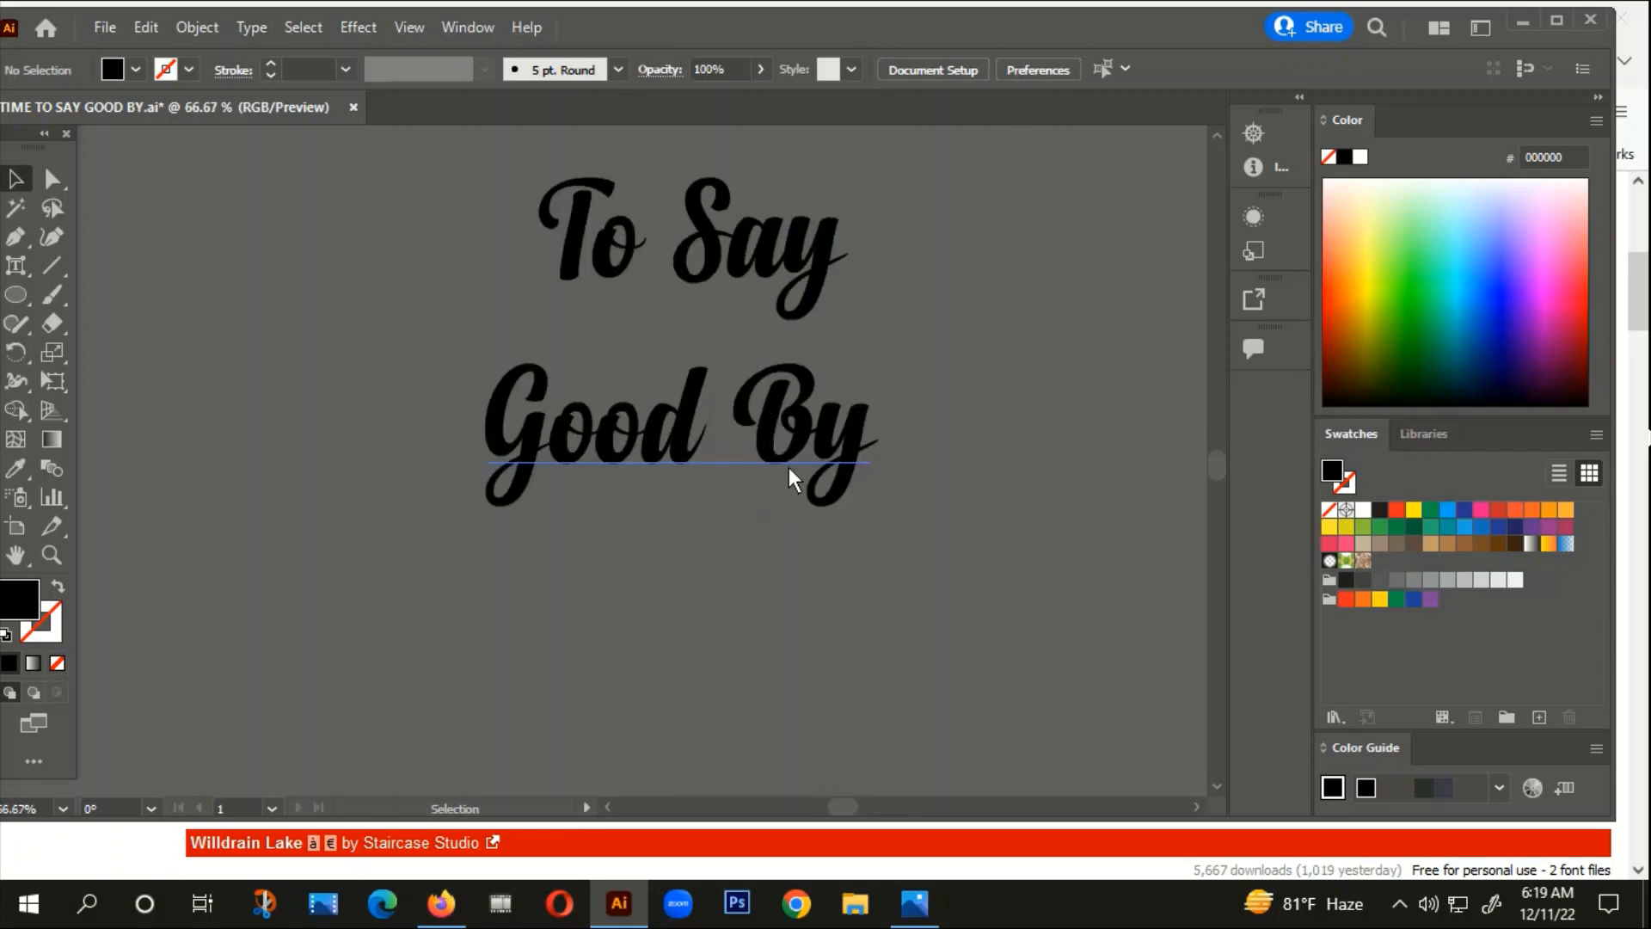
scroll(788, 467, "up", 3)
scroll(777, 516, "down", 5)
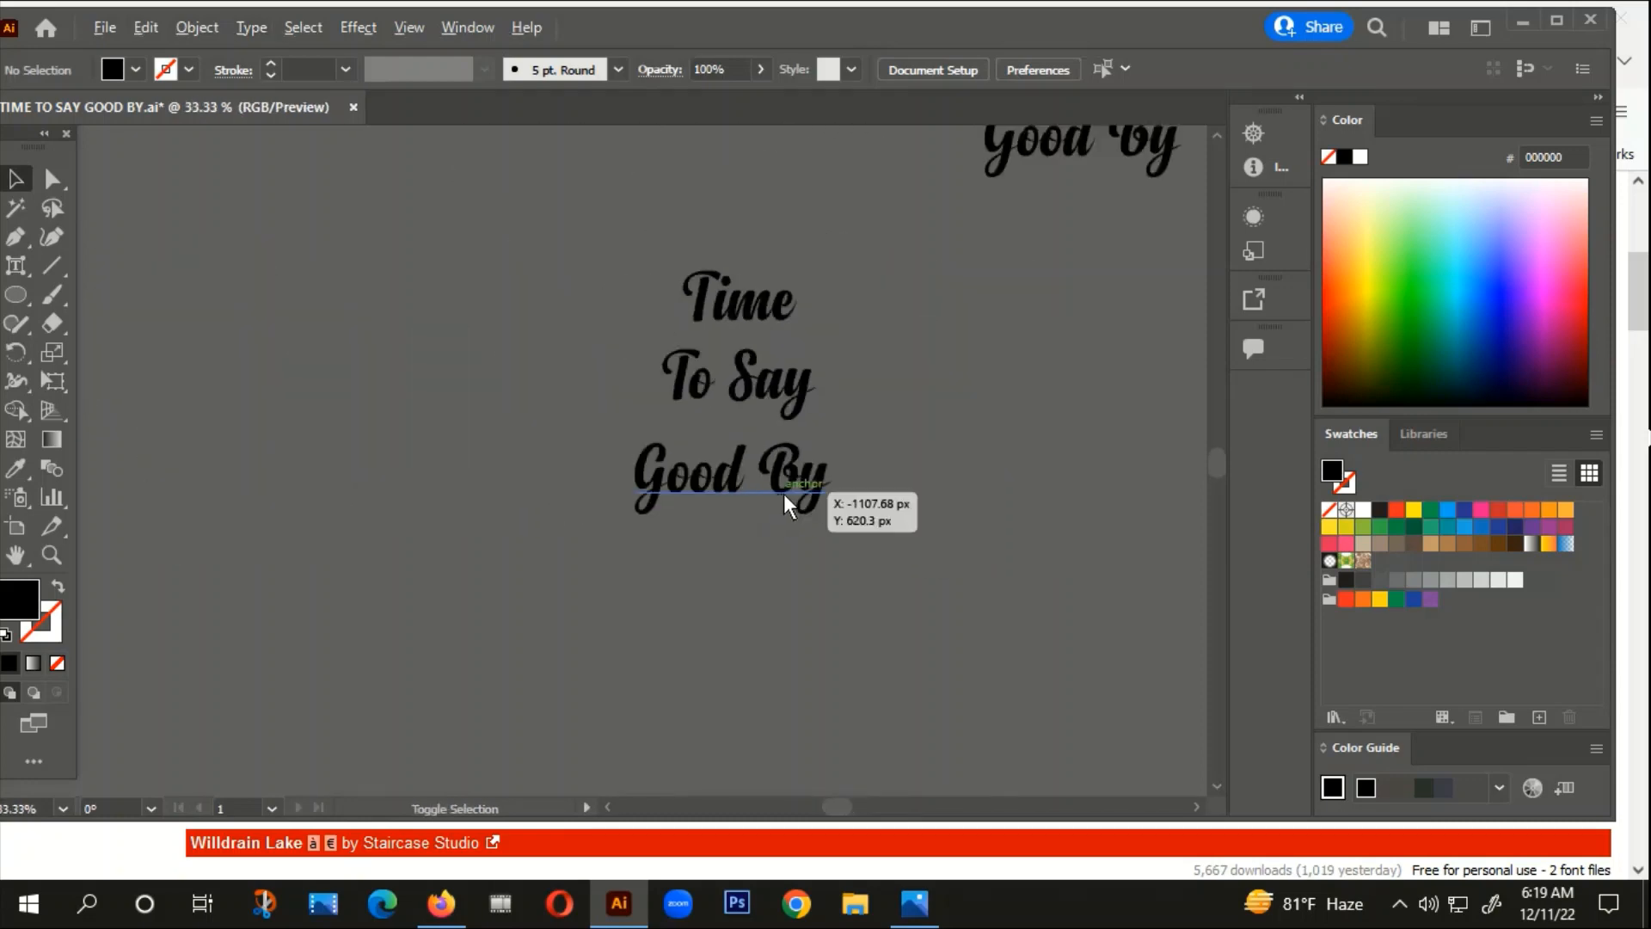
mouse_move(741, 306)
left_mouse_down()
mouse_move(261, 475)
mouse_move(306, 430)
mouse_move(739, 292)
left_mouse_up()
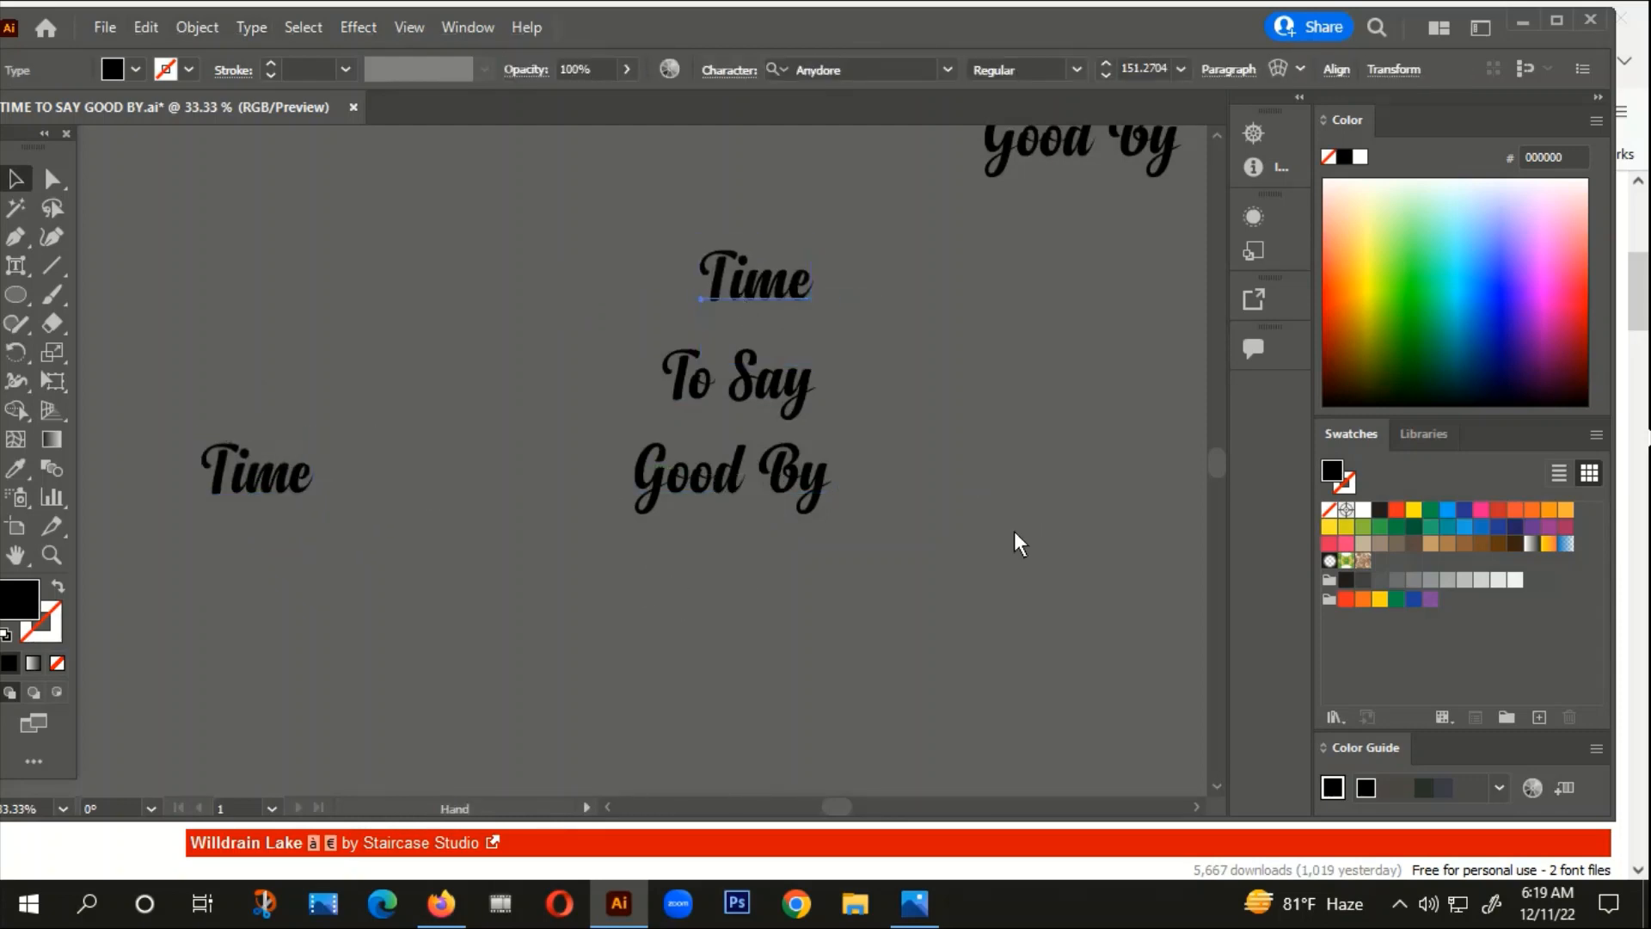
left_click_drag(451, 679, 737, 614)
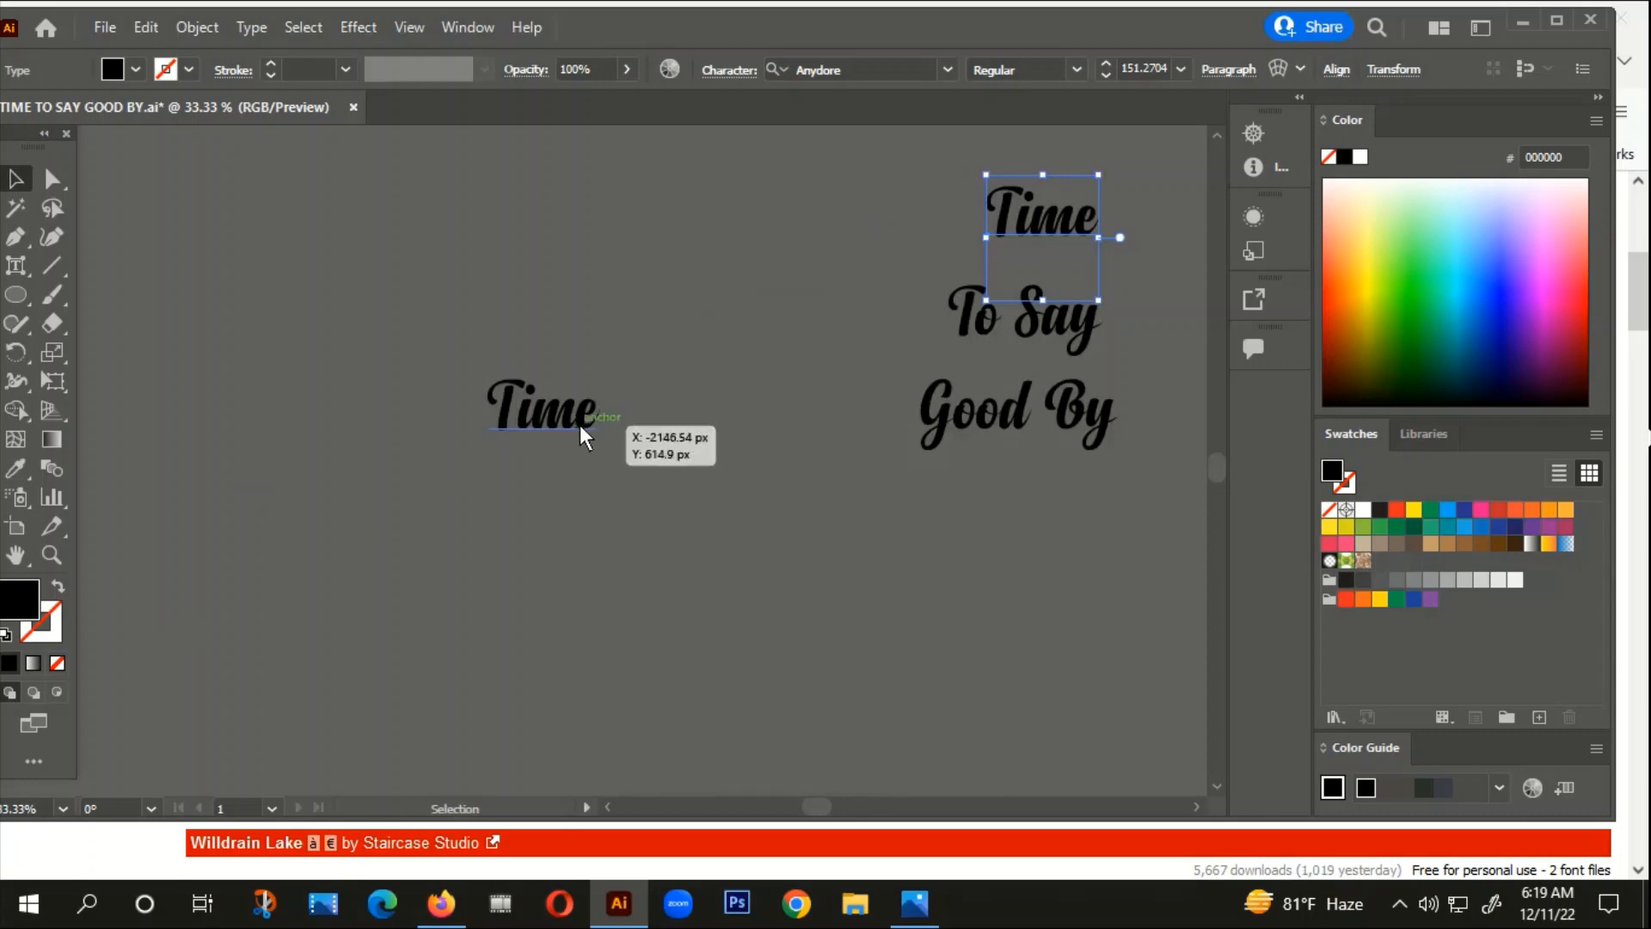
Step: Replace the "Time" above "To Say" with a copy of the separate "Time"
left_click(647, 396)
key("ctrl+z")
key("v")
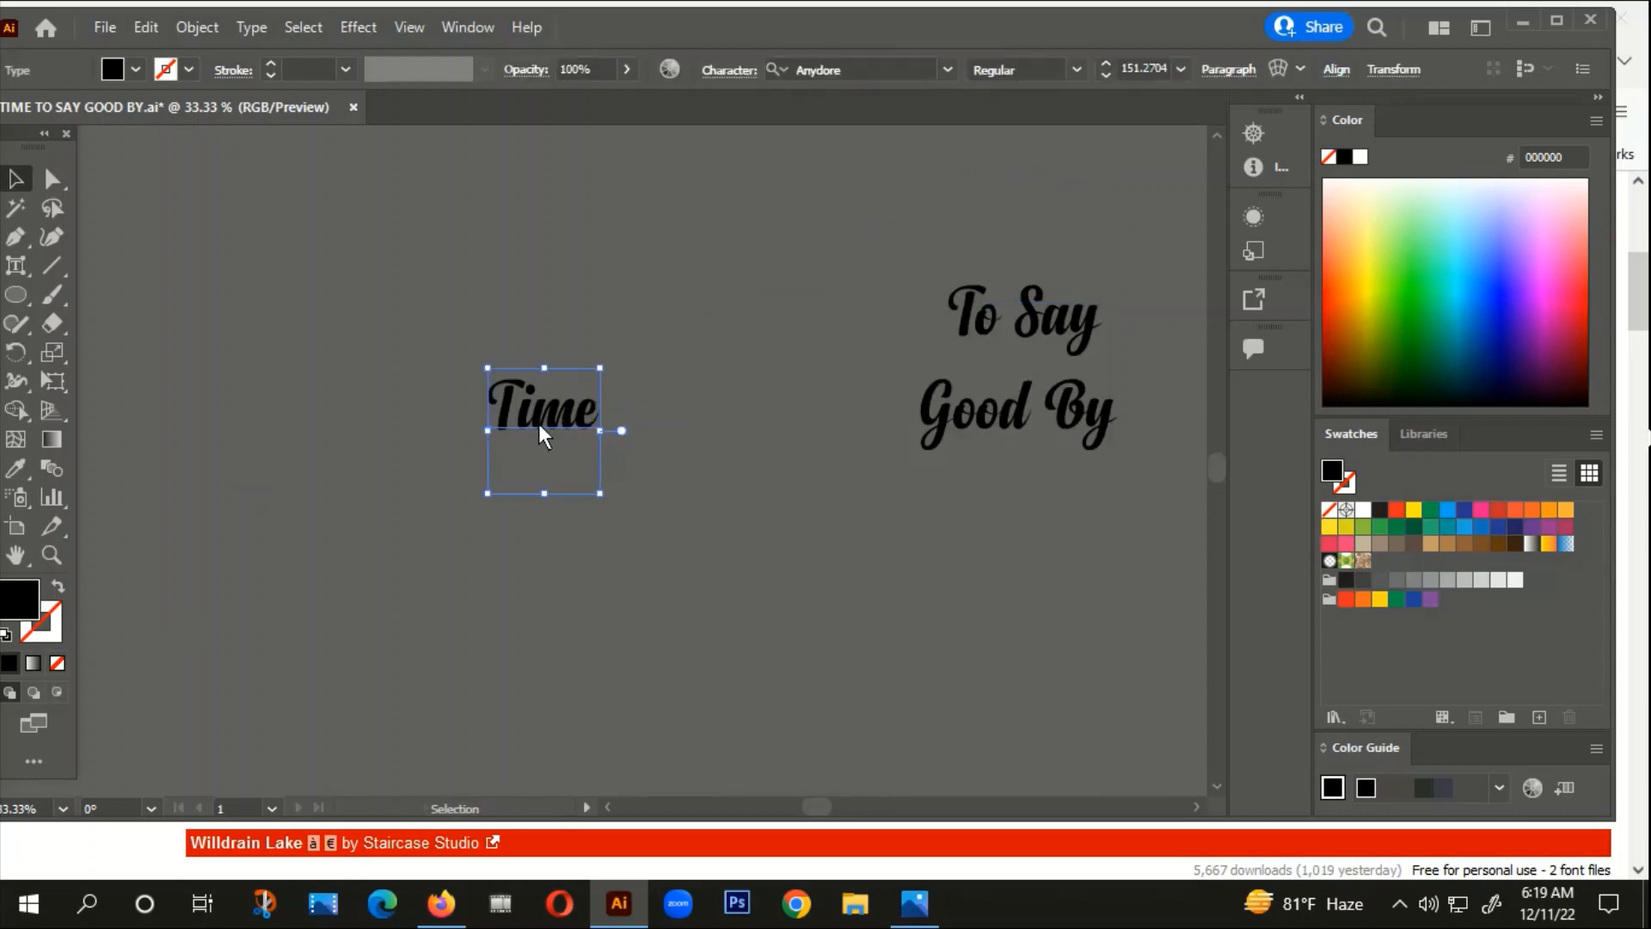
double_click(523, 416)
left_click(15, 178)
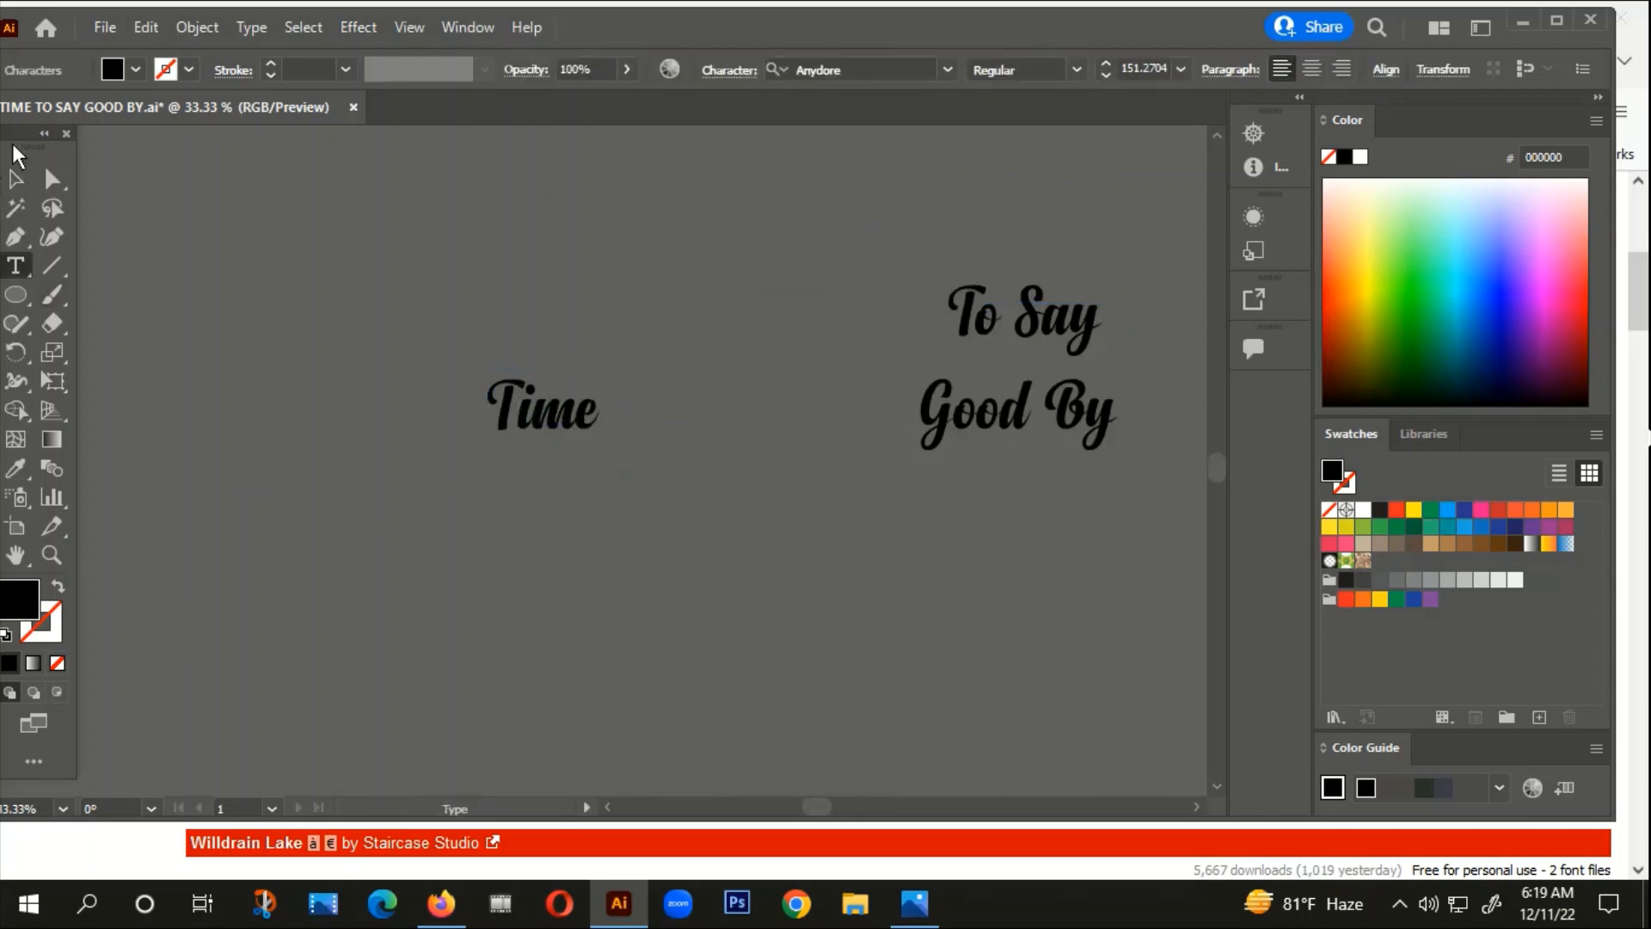
left_click(531, 449)
left_click_drag(592, 406, 1101, 203)
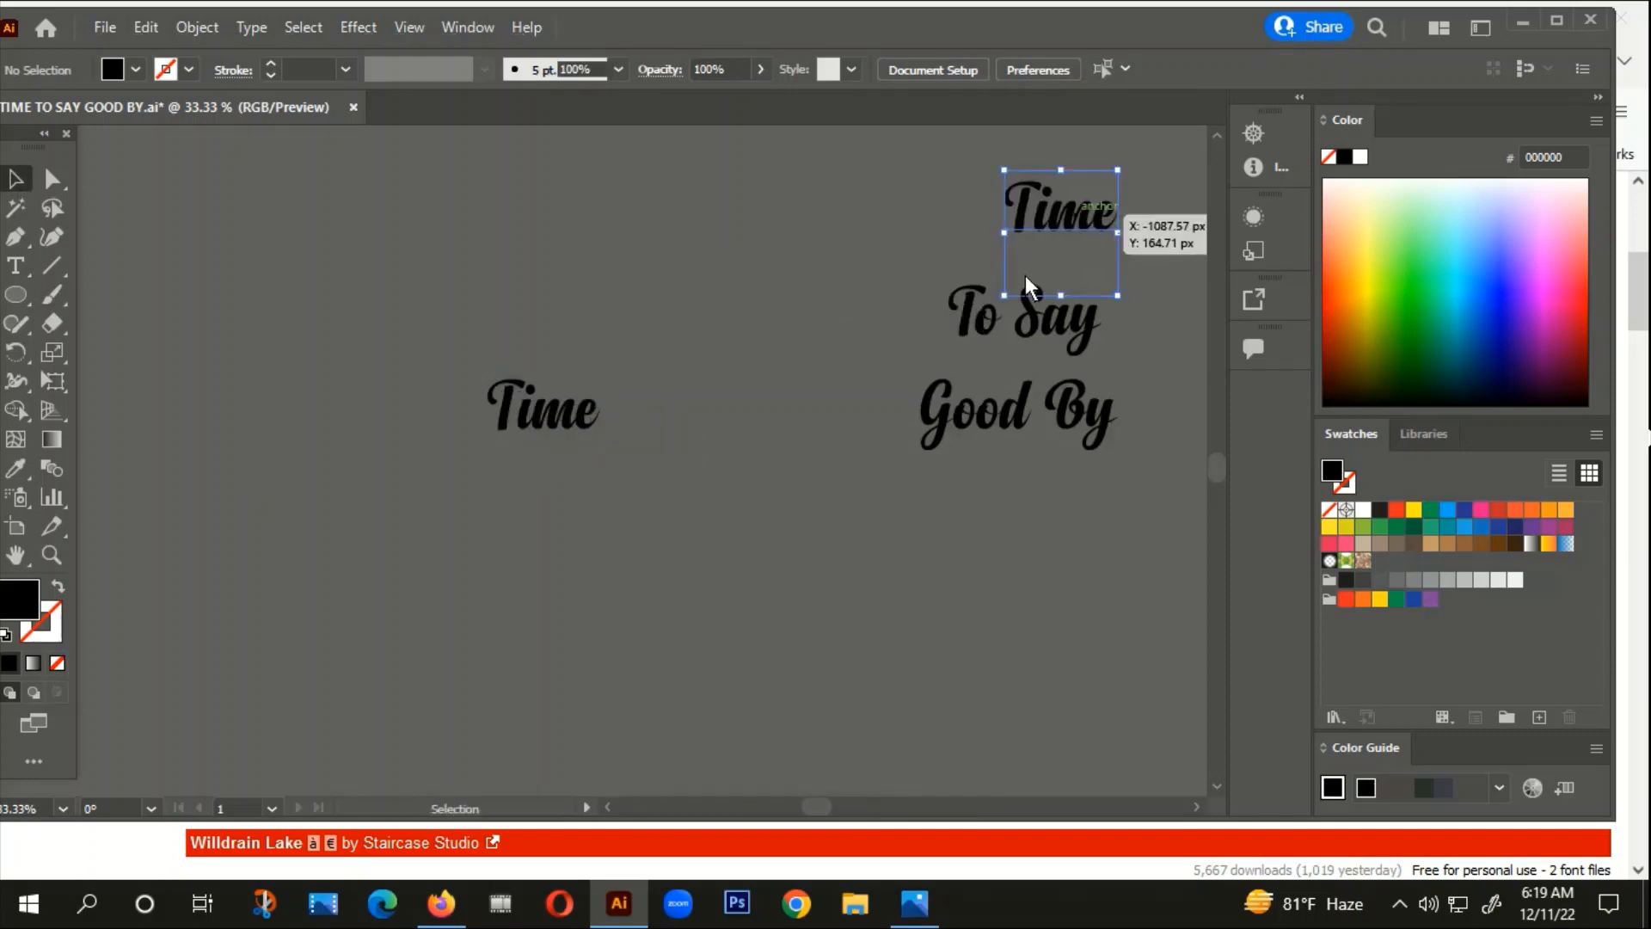
Step: Check the "T" of the separate "Time" for alternate glyphs with the Touch Type Tool
key("space")
left_click_drag(598, 611, 656, 576)
left_click(599, 390)
scroll(584, 392, "up", 4)
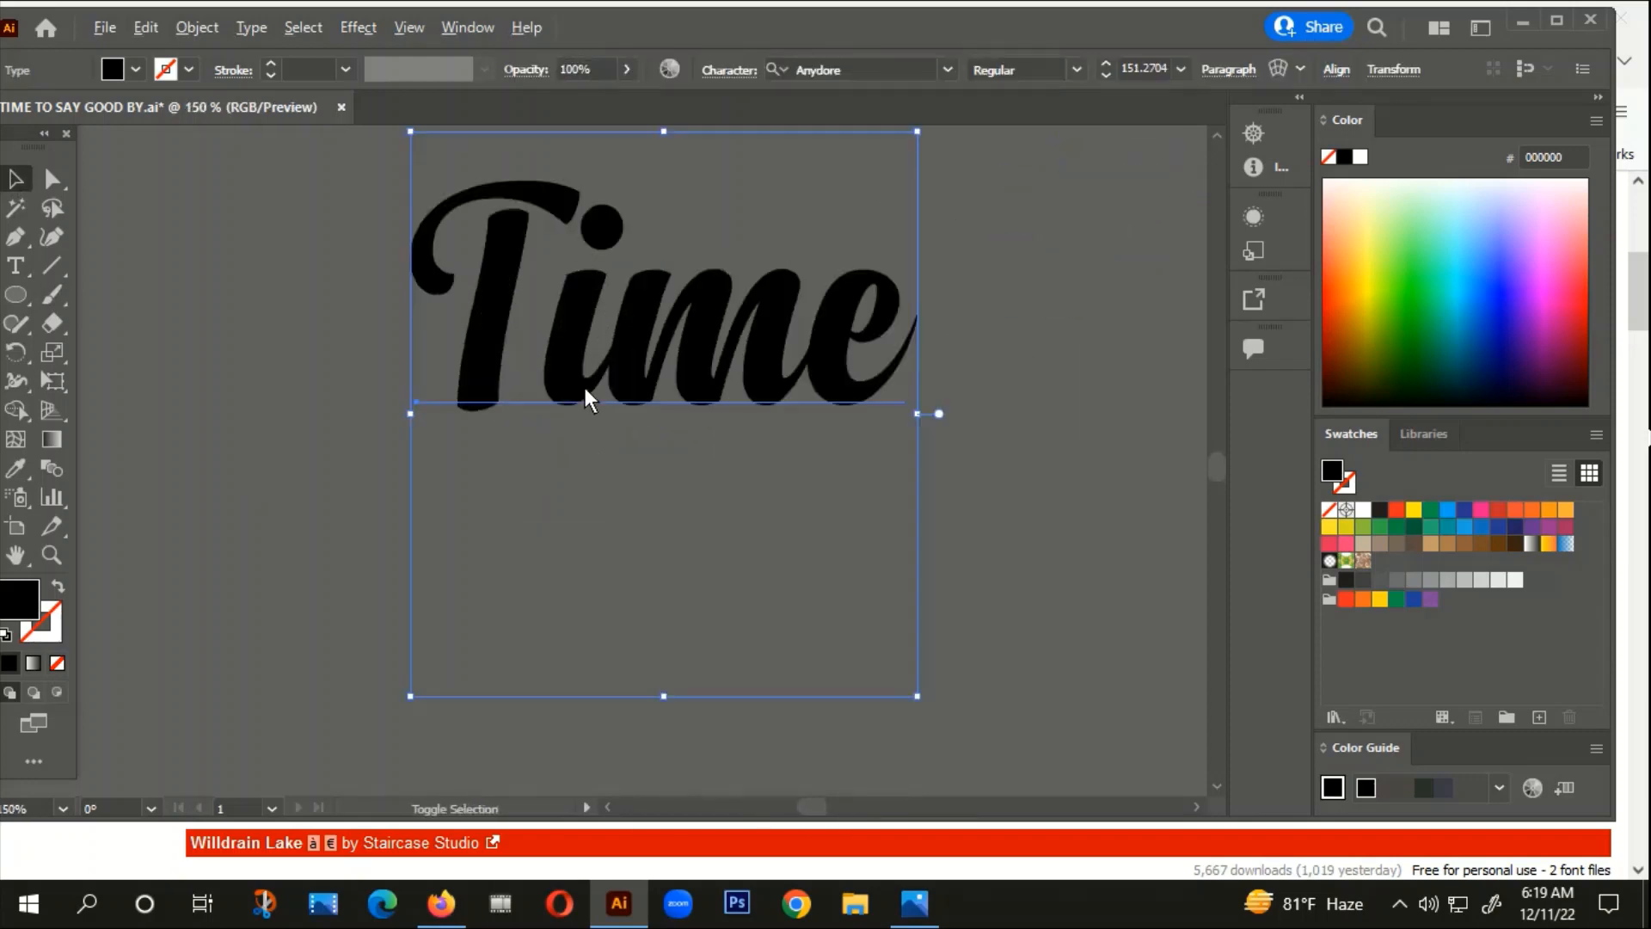
left_click(26, 262)
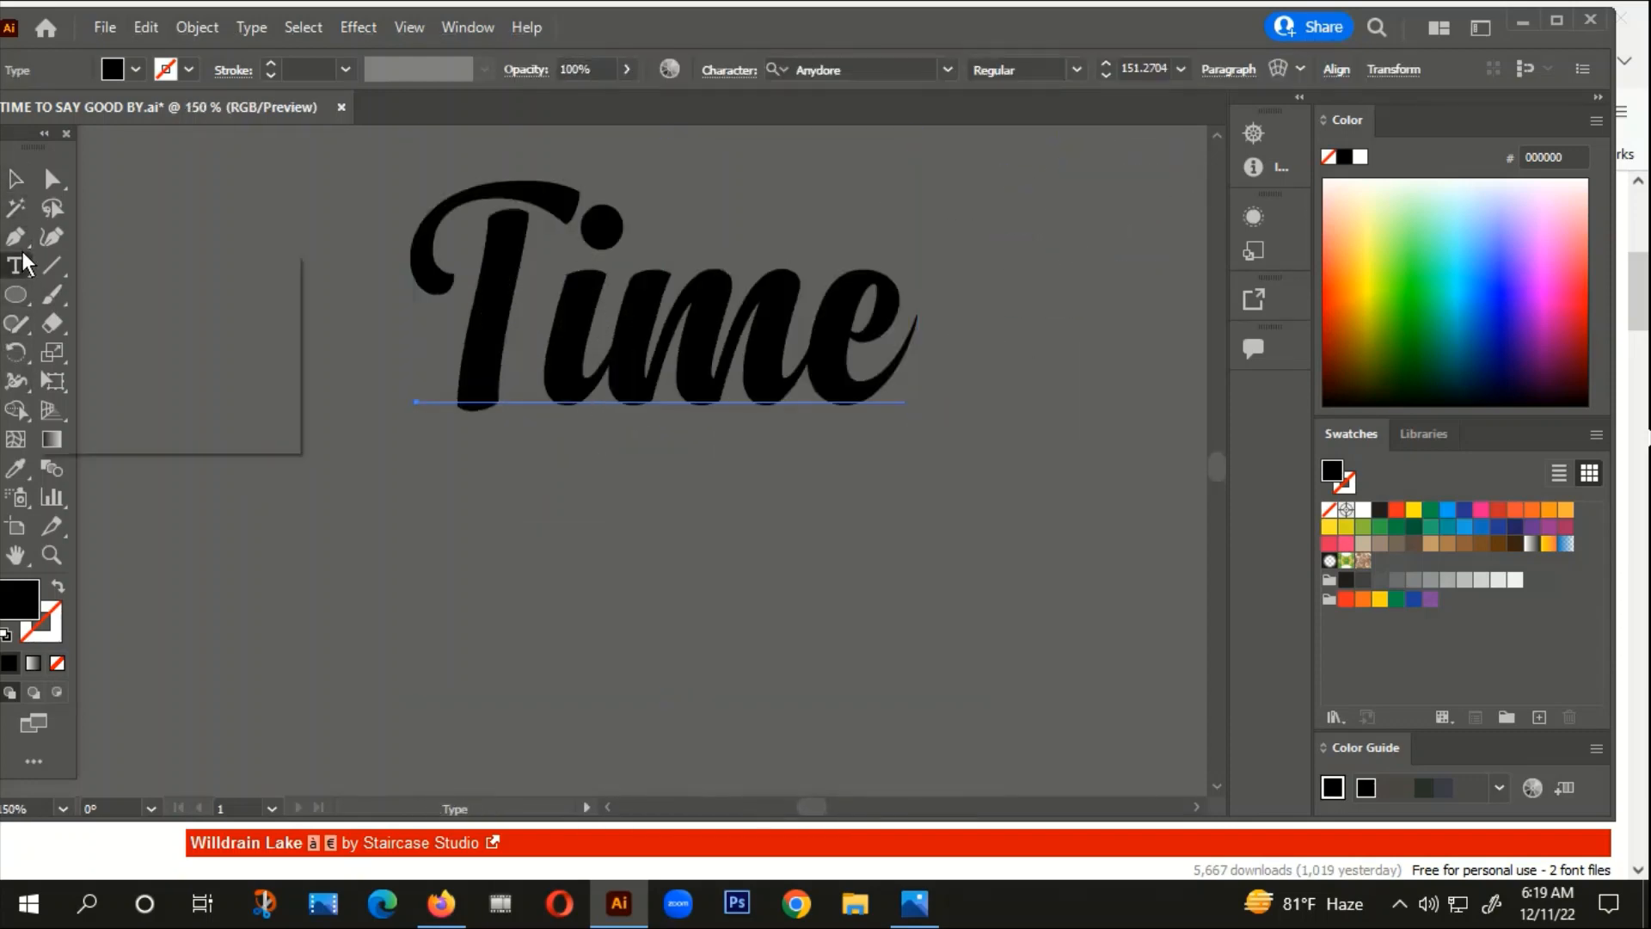
left_click(107, 439)
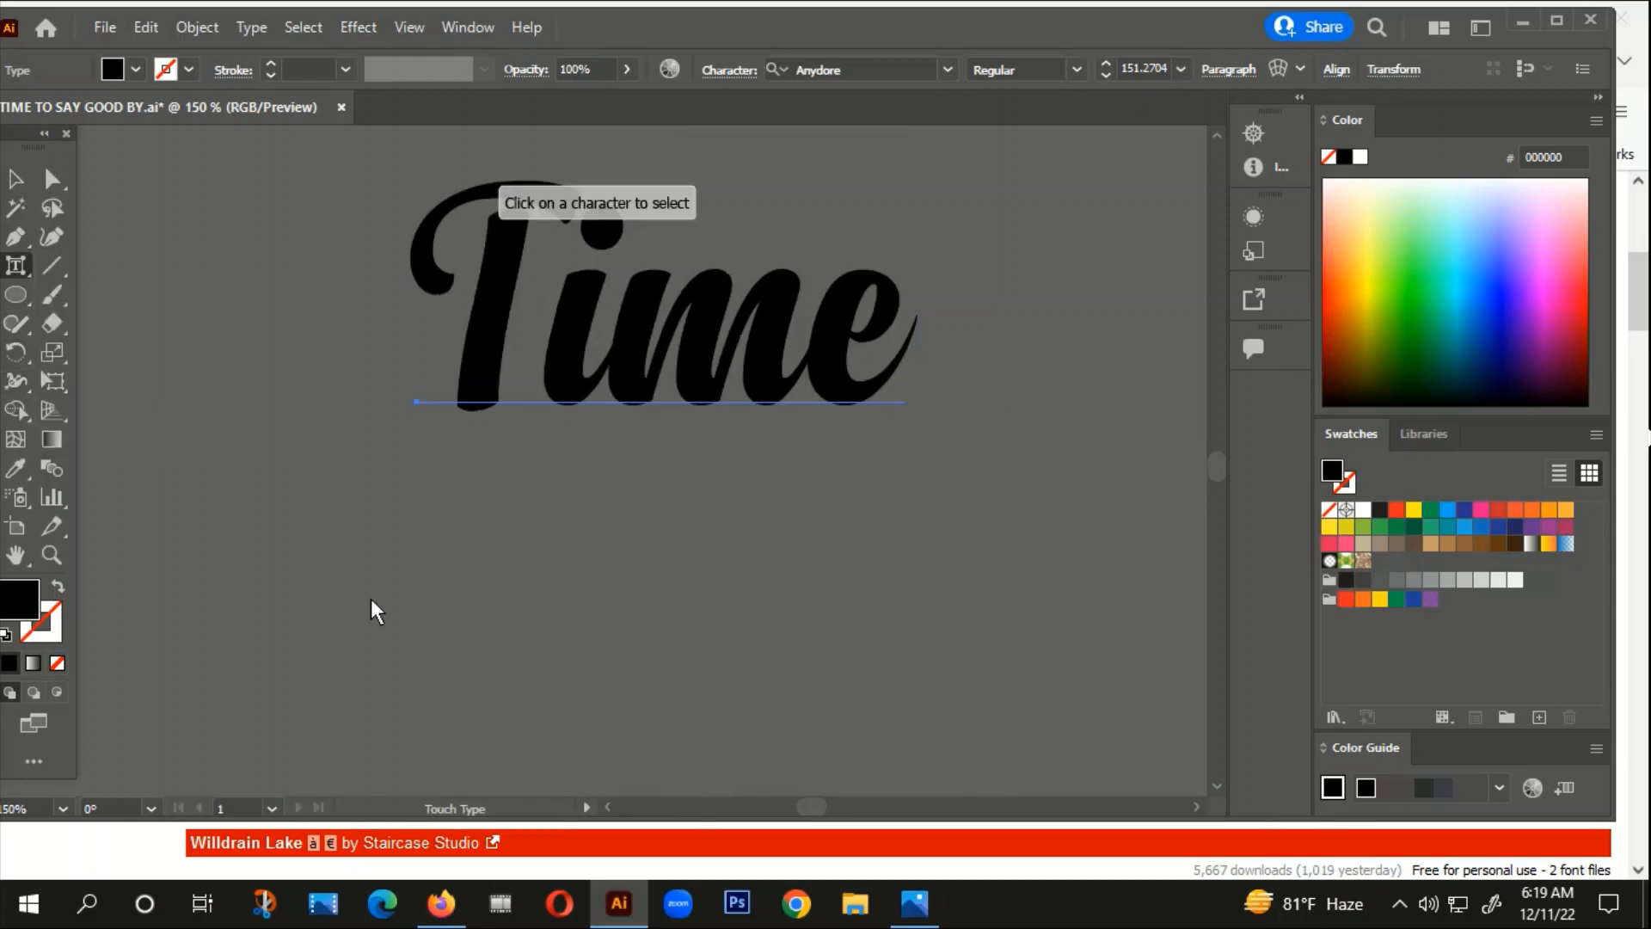
left_click(492, 306)
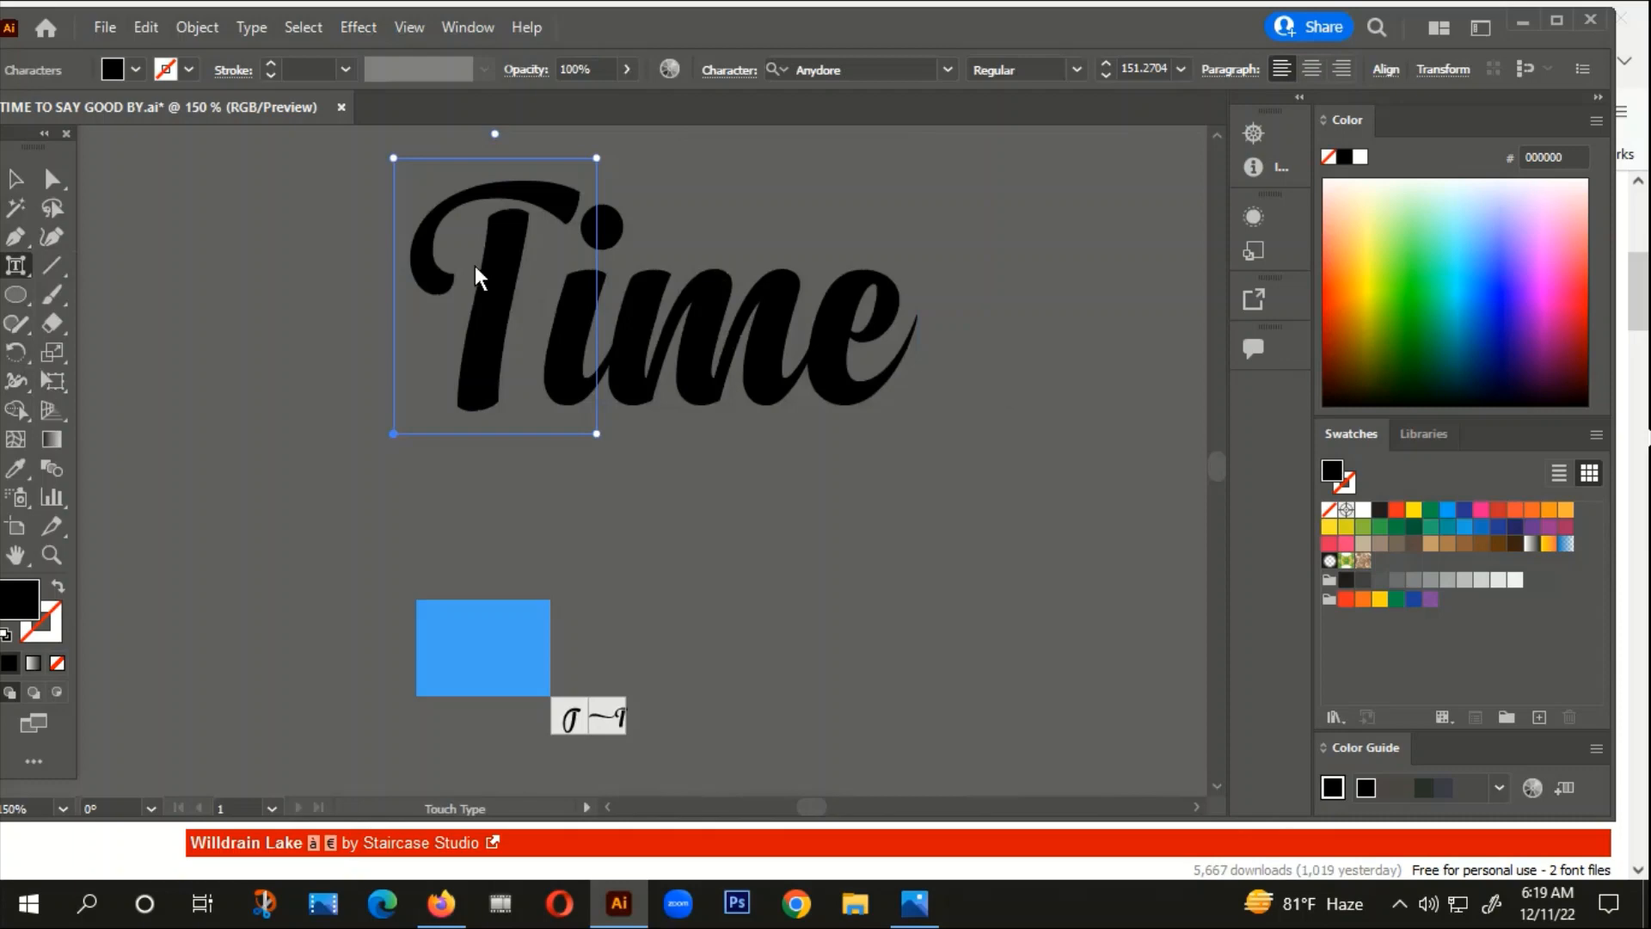
Step: Place the finished red "Time To Say Good By" lettering to the left of the separate "Time" as a reference
scroll(605, 286, "down", 5)
scroll(840, 347, "down", 4)
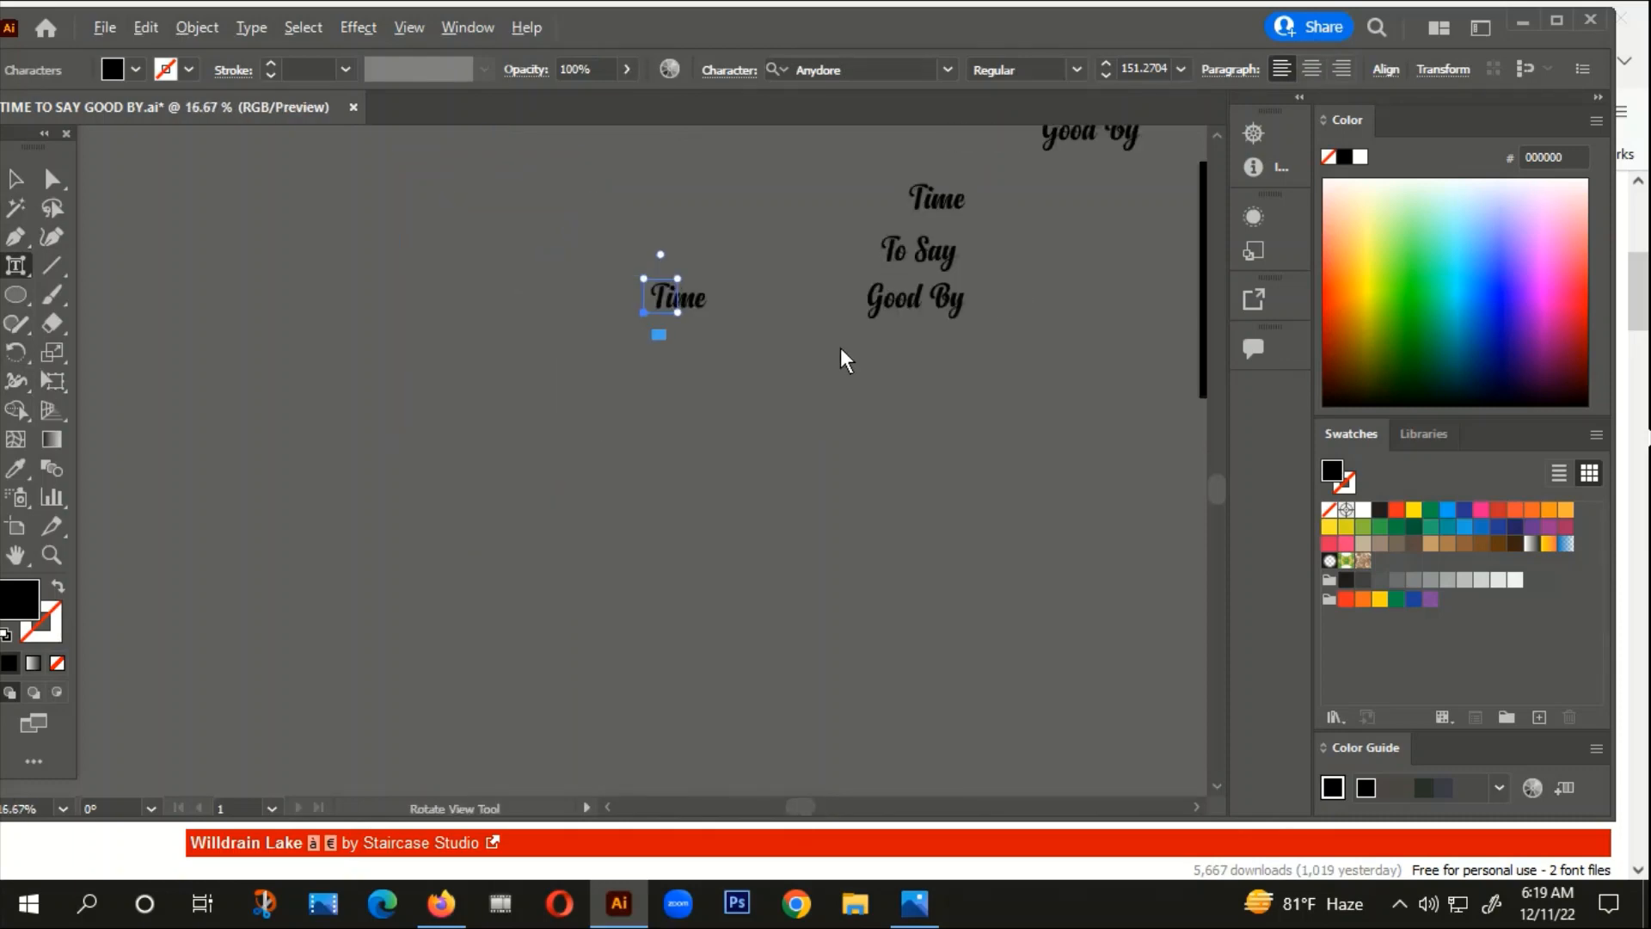
scroll(693, 338, "up", 5)
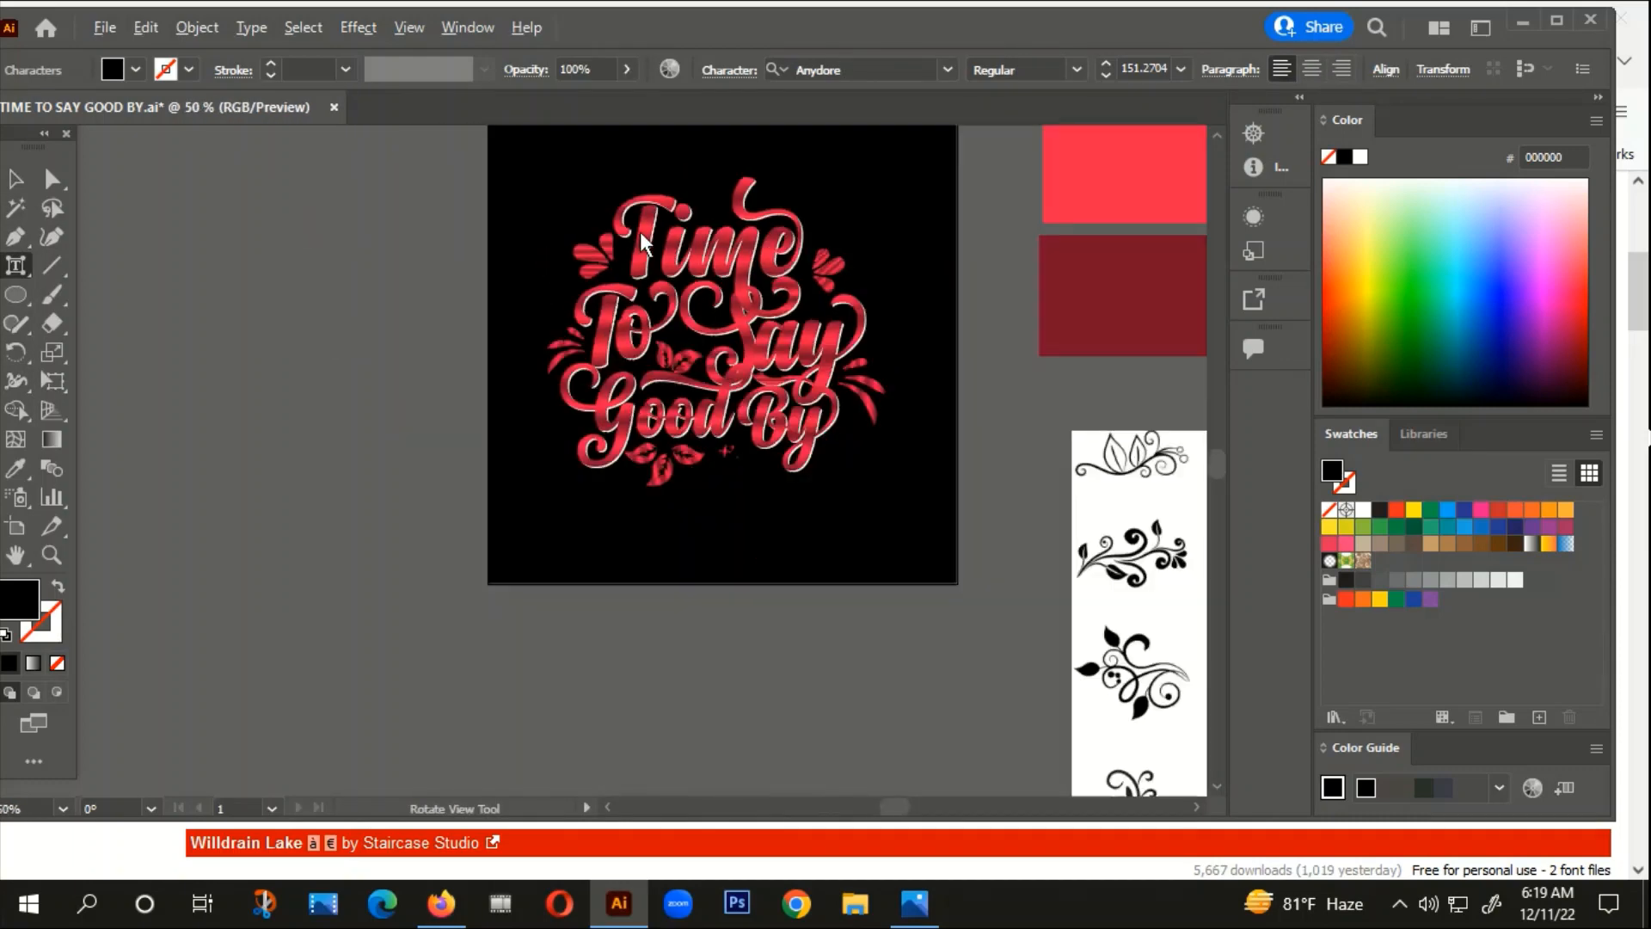
scroll(640, 230, "down", 3)
left_click(591, 479)
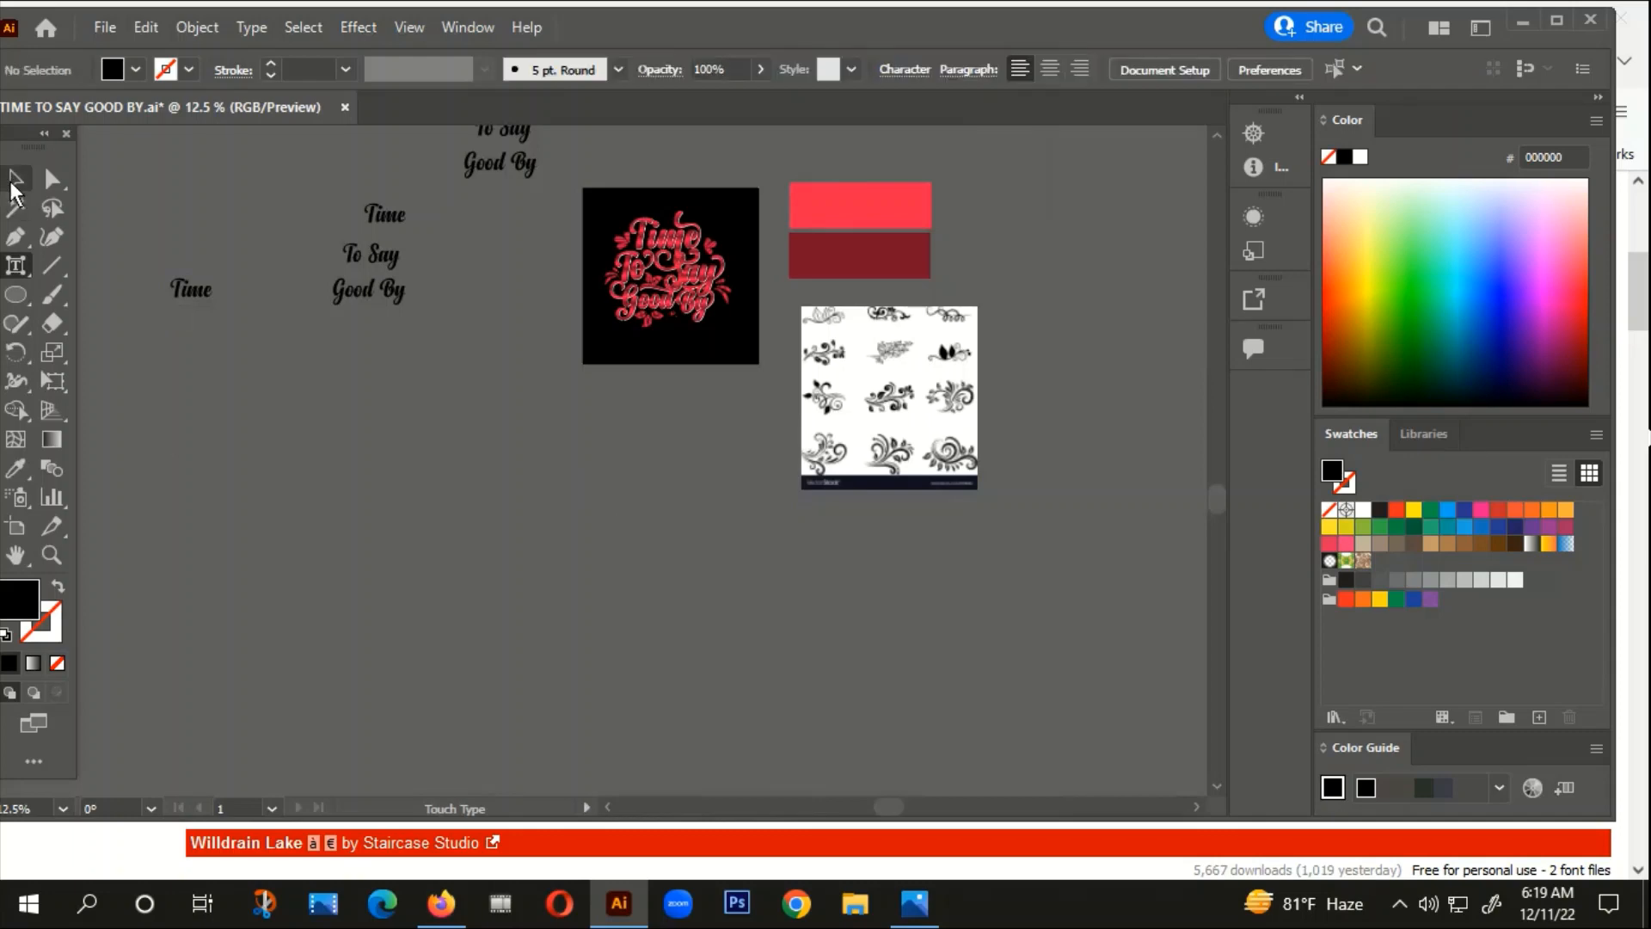
left_click(14, 183)
left_click_drag(130, 377, 487, 526)
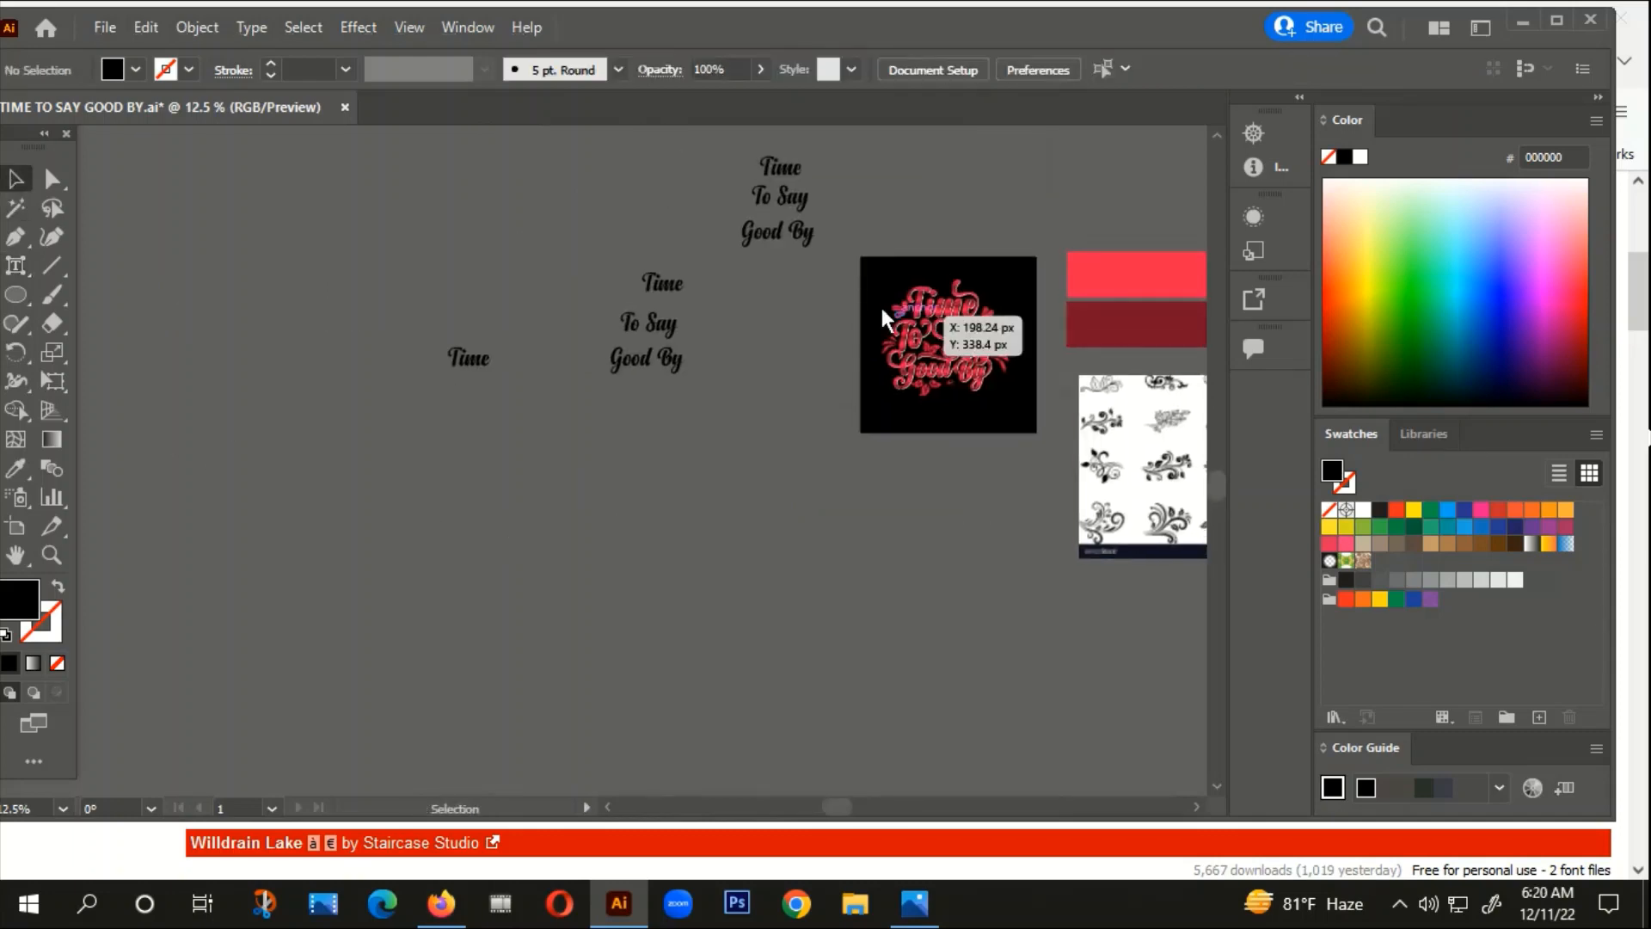
left_click_drag(959, 375, 370, 342)
scroll(368, 330, "up", 3)
left_click_drag(549, 591, 653, 586)
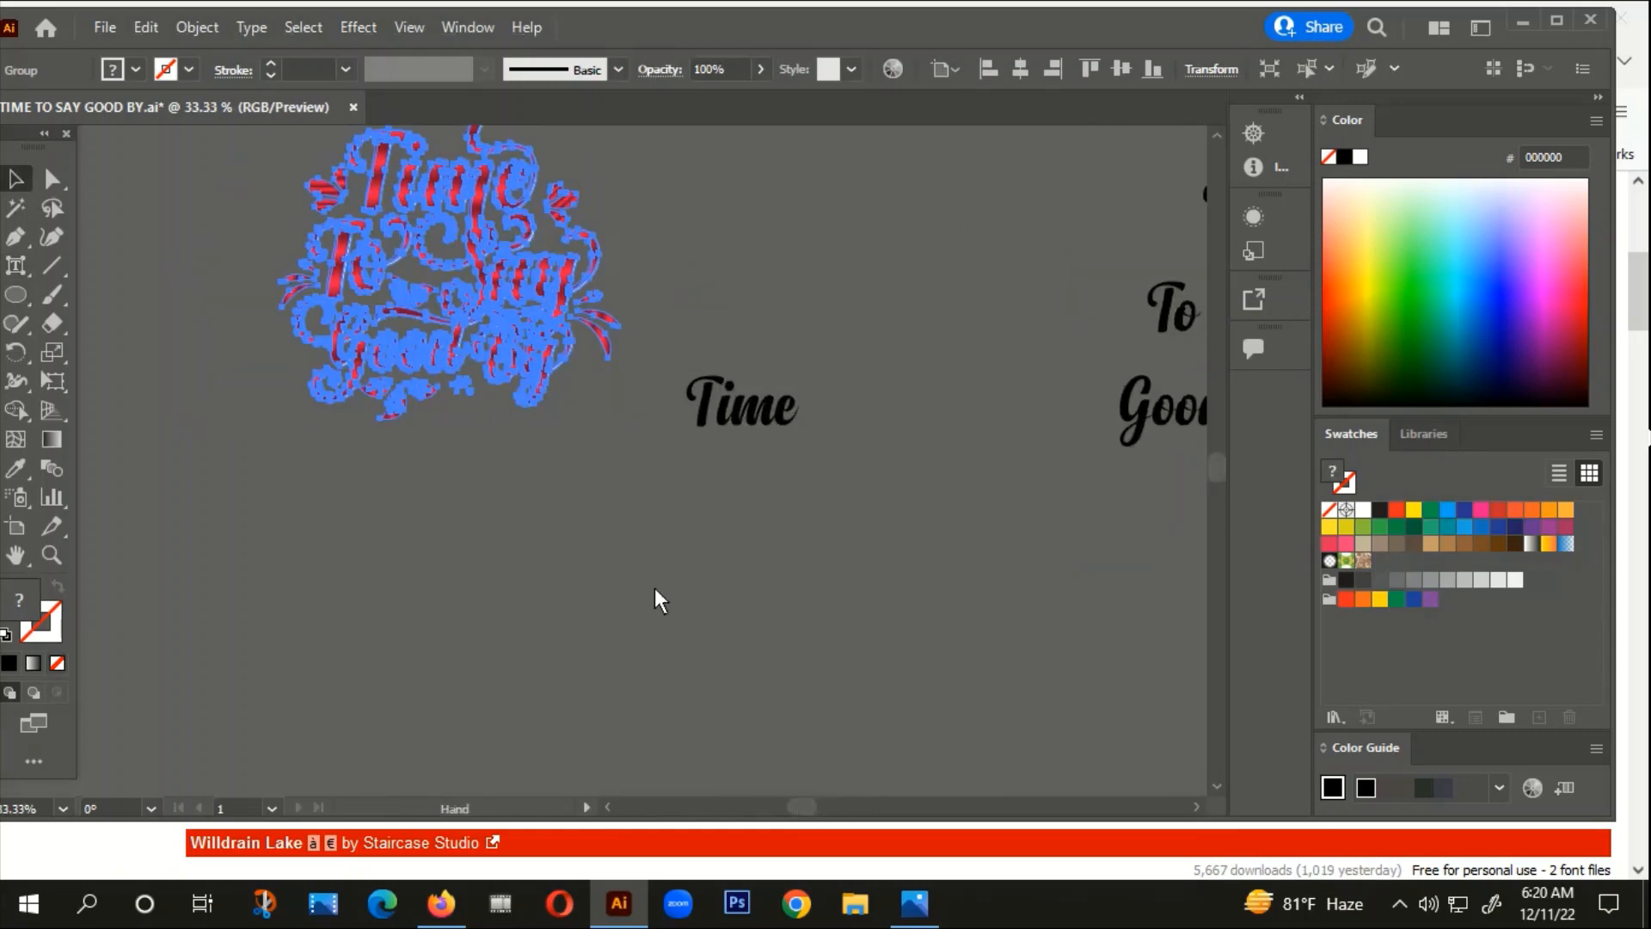
left_click(655, 586)
left_click(700, 406)
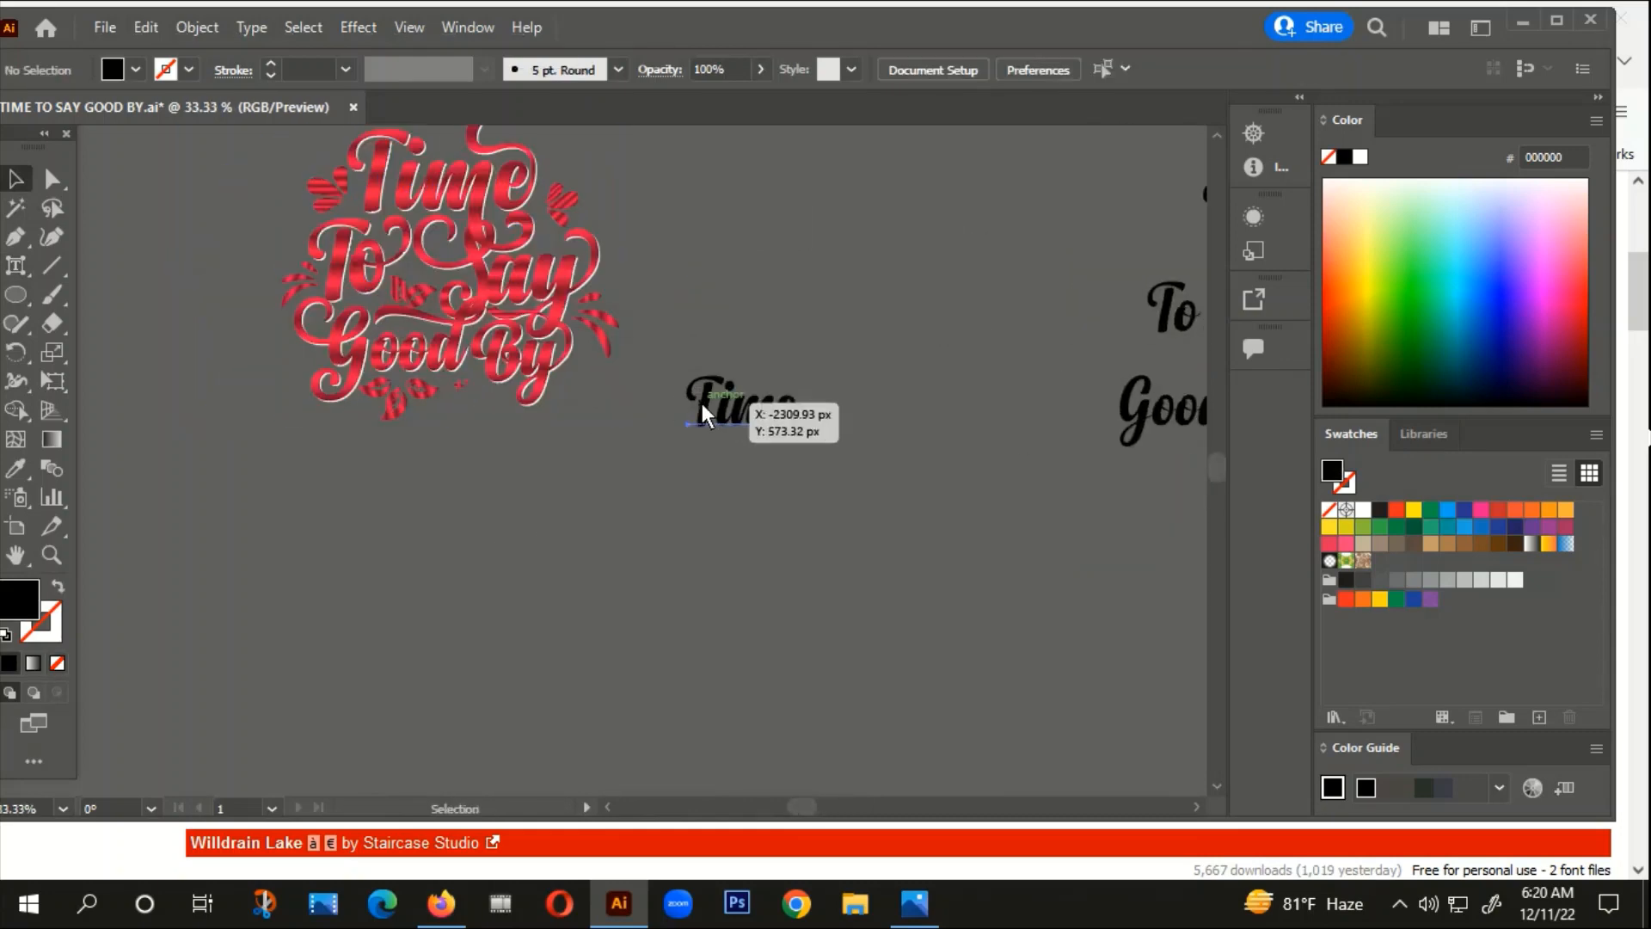
Step: Replace the "m" of the separate "Time" with the alternate glyph whose last stroke ends in a curl below the baseline
left_click(20, 268)
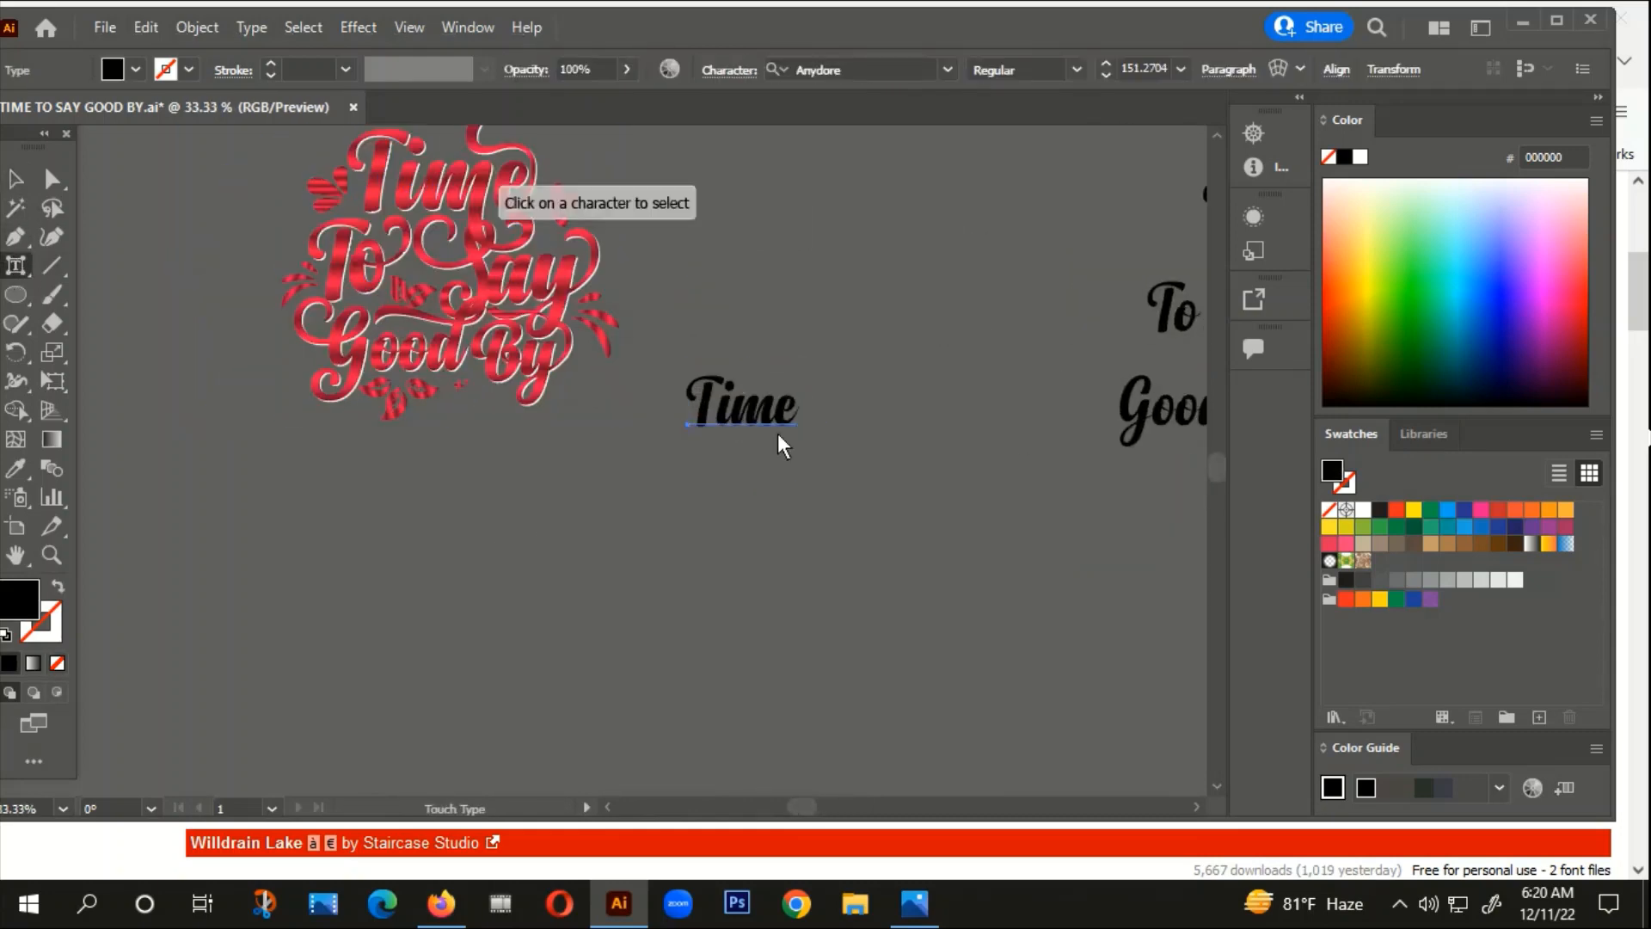
left_click(695, 397)
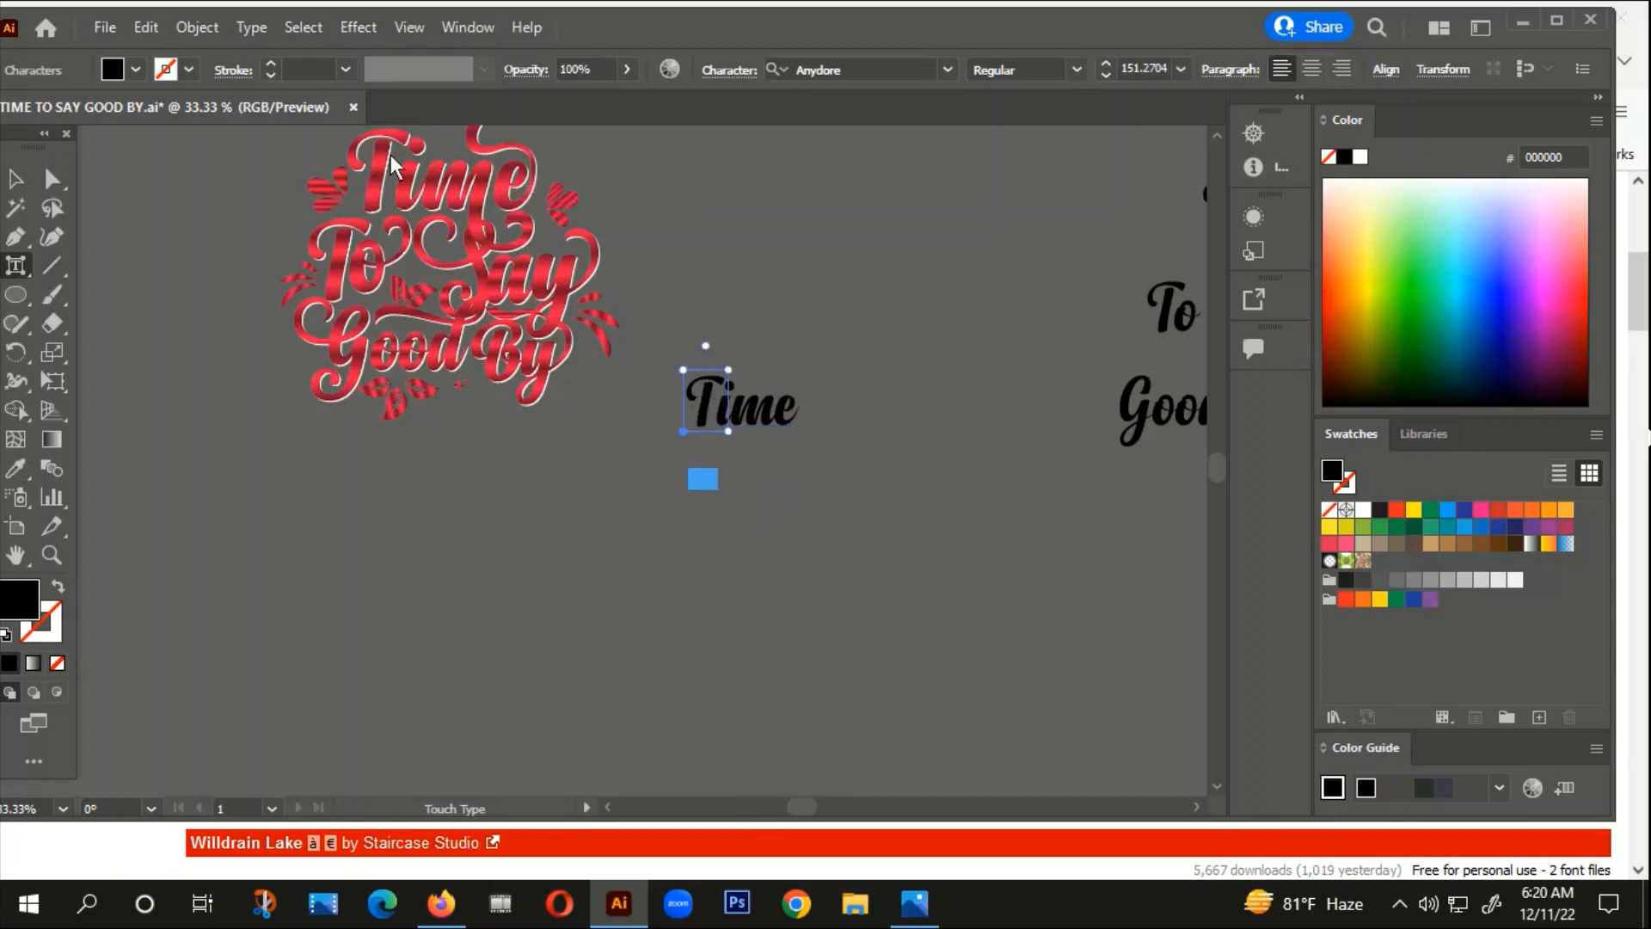
left_click(735, 389)
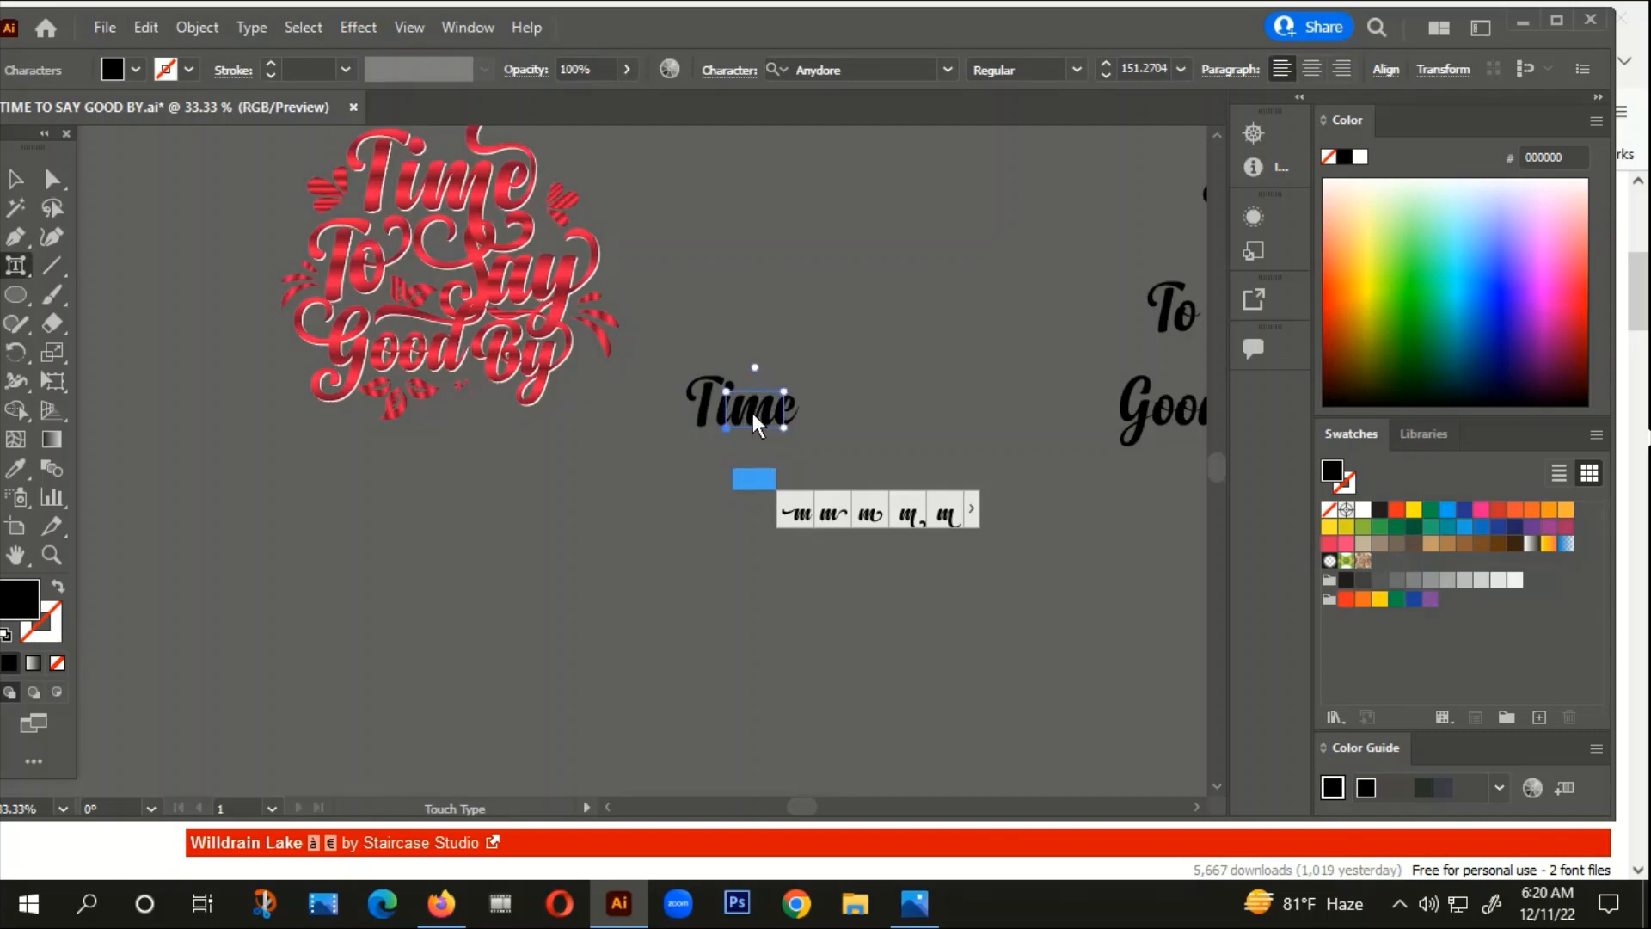
left_click(910, 515)
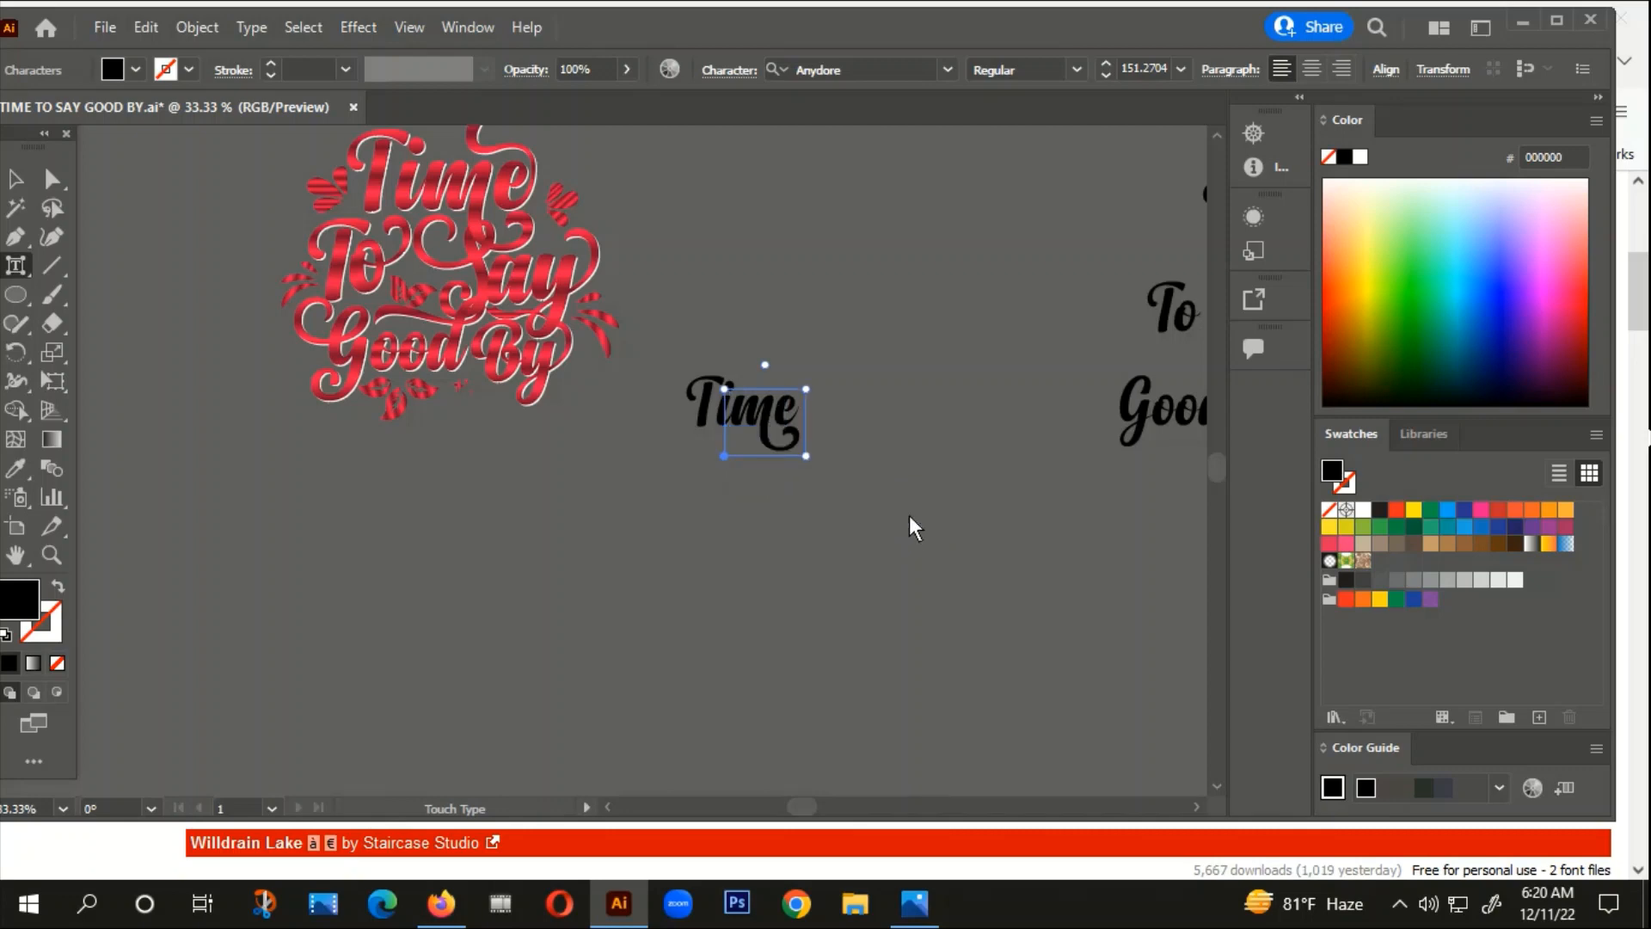
Step: Replace the "e" of the separate "Time" with the alternate glyph that has a swash curling up above the letter
left_click(836, 440)
left_click(786, 413)
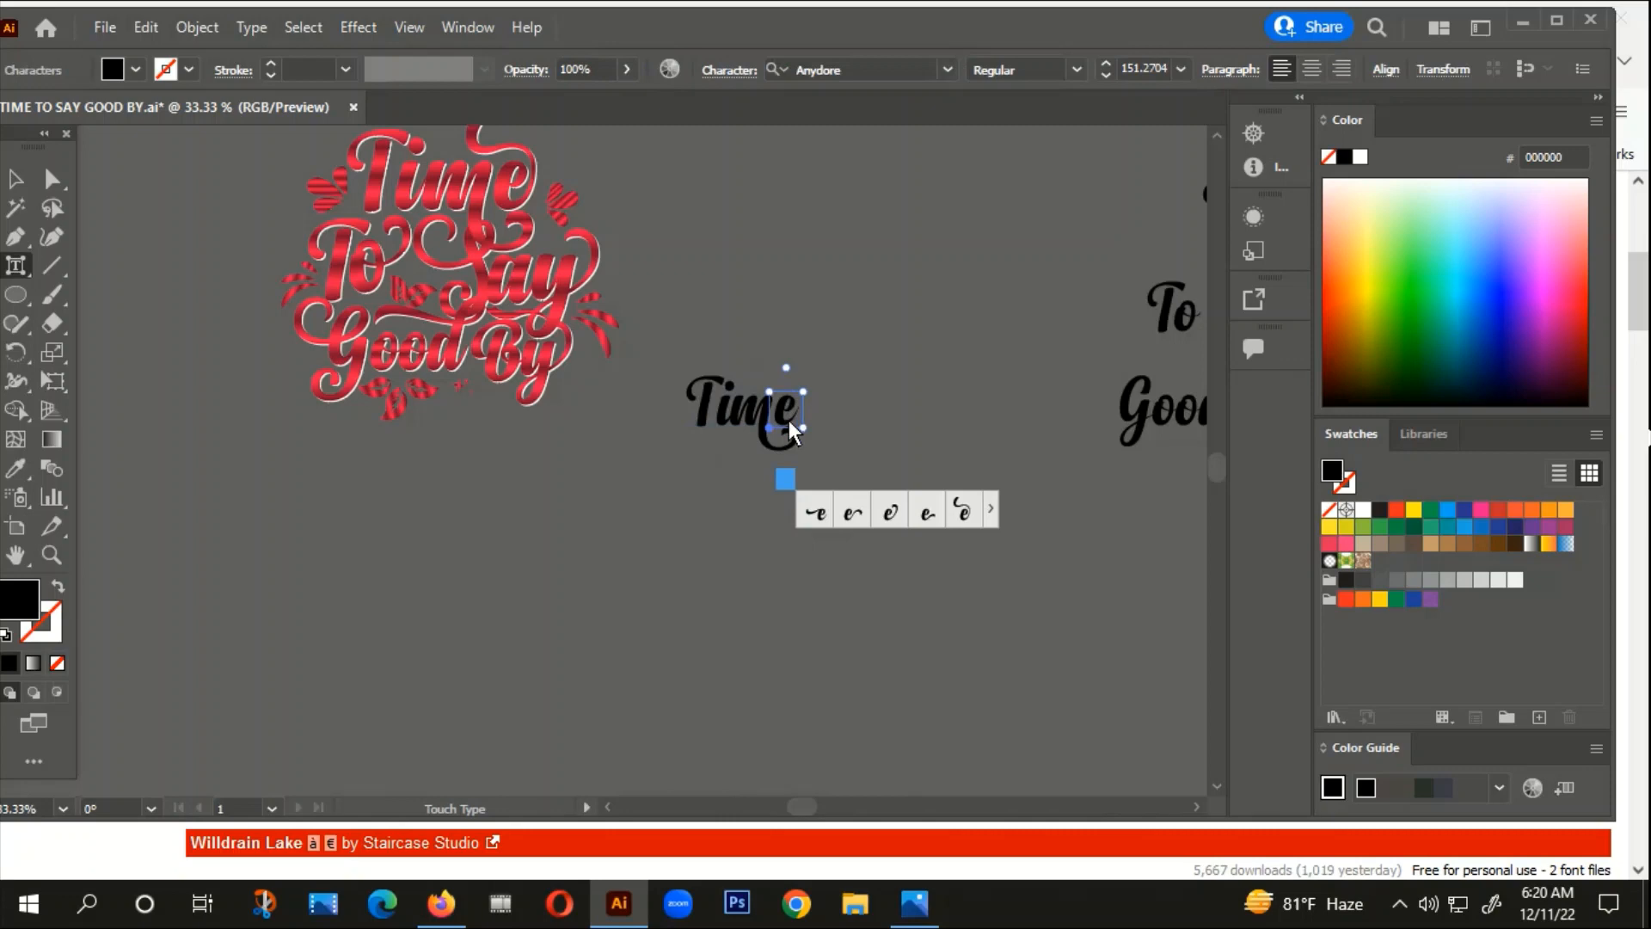
left_click(967, 511)
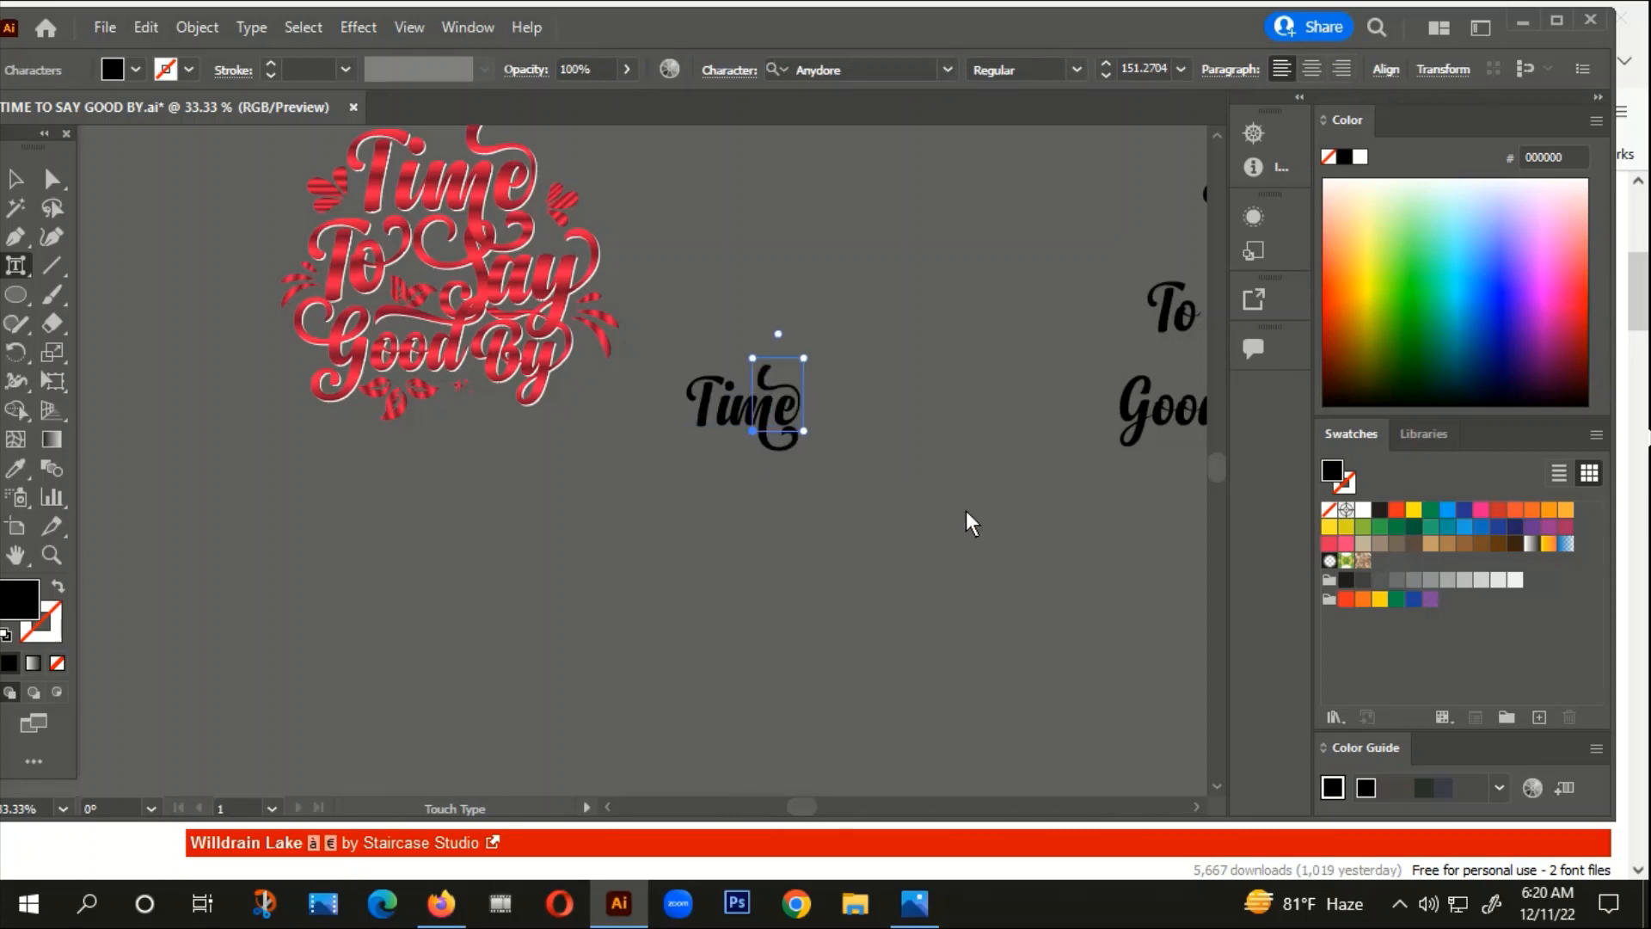
left_click(17, 179)
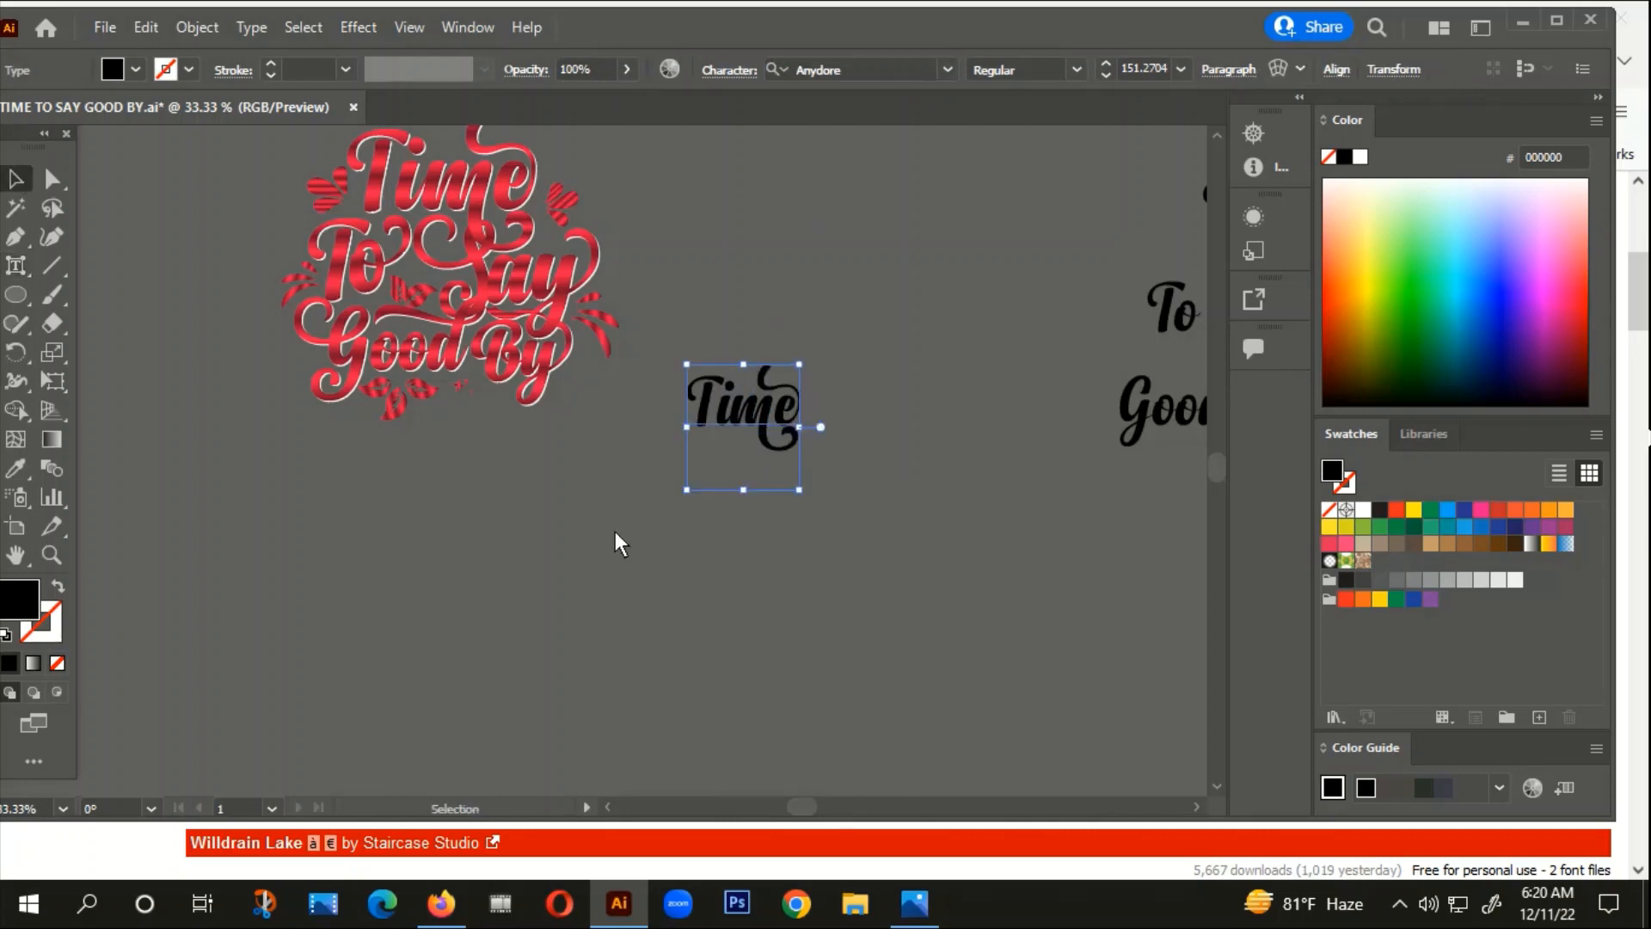
left_click(614, 542)
Step: Move the "To Say" text from above "Good By" to just below the swashed "Time"
key("ctrl+minus")
key("ctrl+minus")
left_click_drag(925, 388, 633, 542)
scroll(683, 463, "up", 3)
left_click_drag(744, 599, 786, 574)
scroll(763, 585, "down", 1)
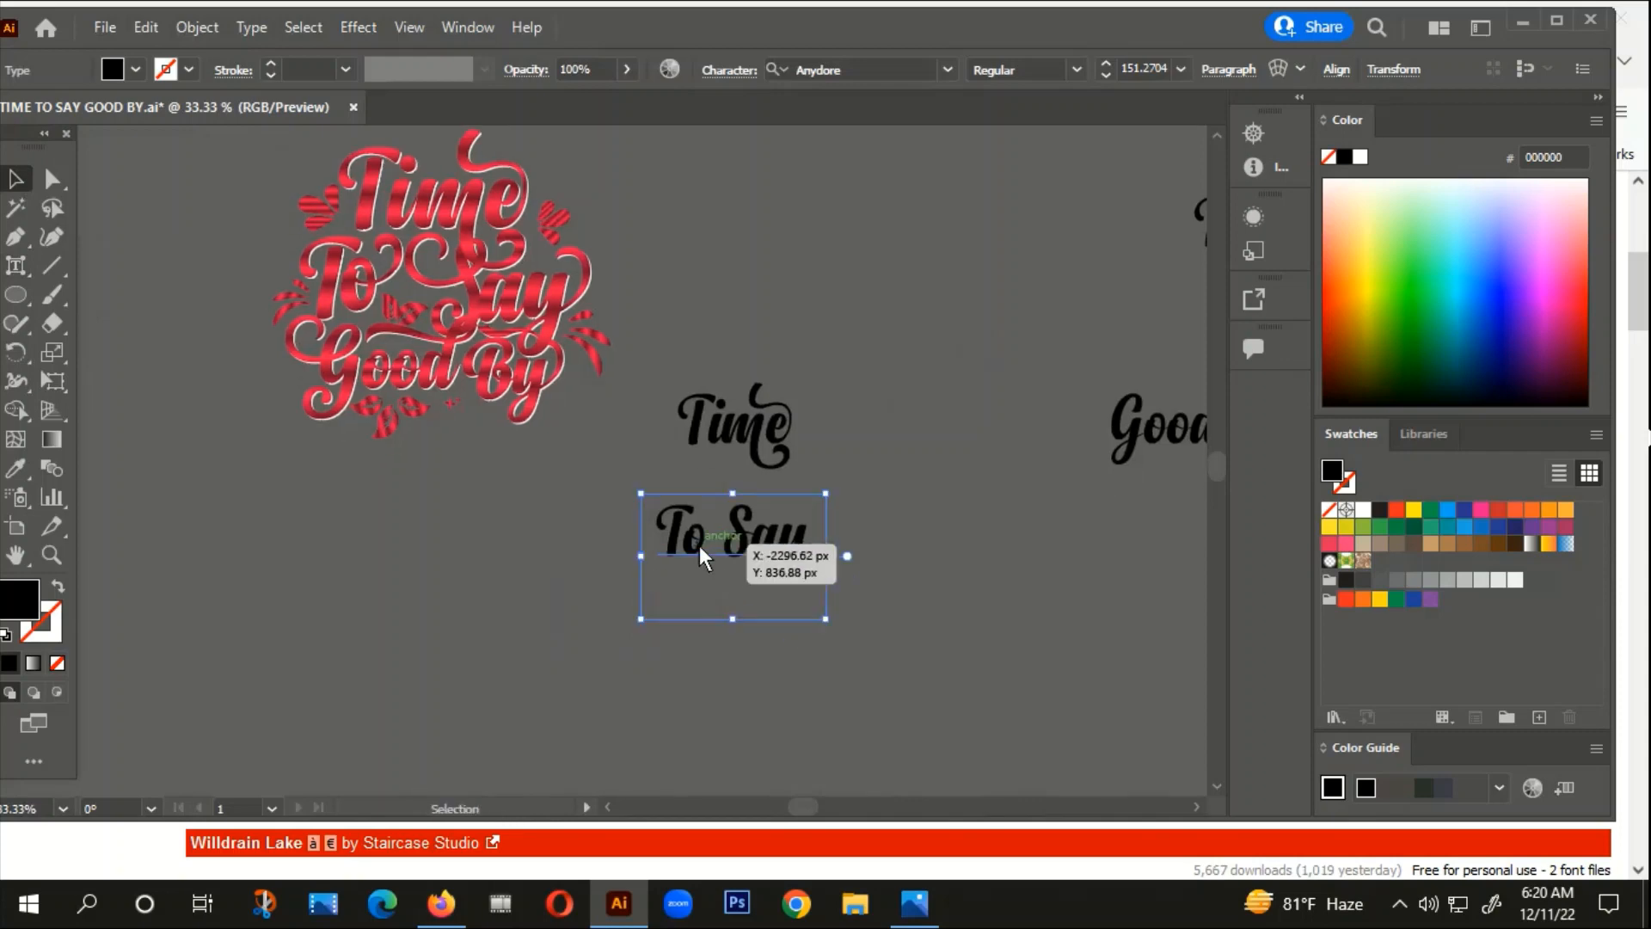
Step: Replace the "o" of "To" with the alternate glyph that has a raised curl on its right side
left_click(19, 266)
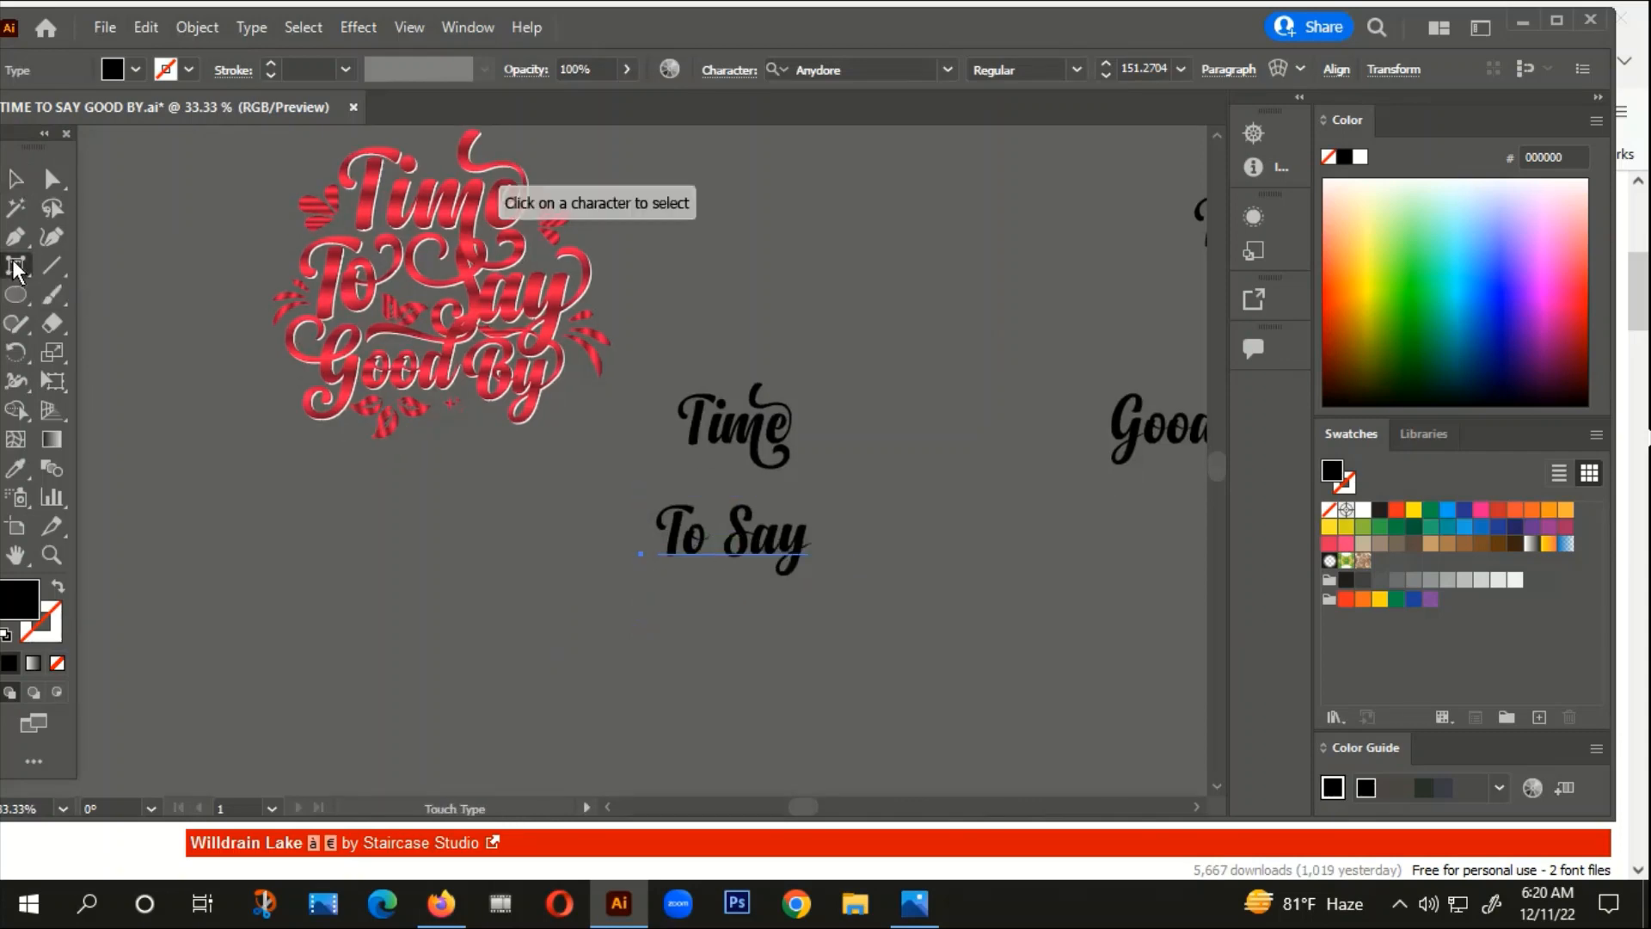
left_click(688, 543)
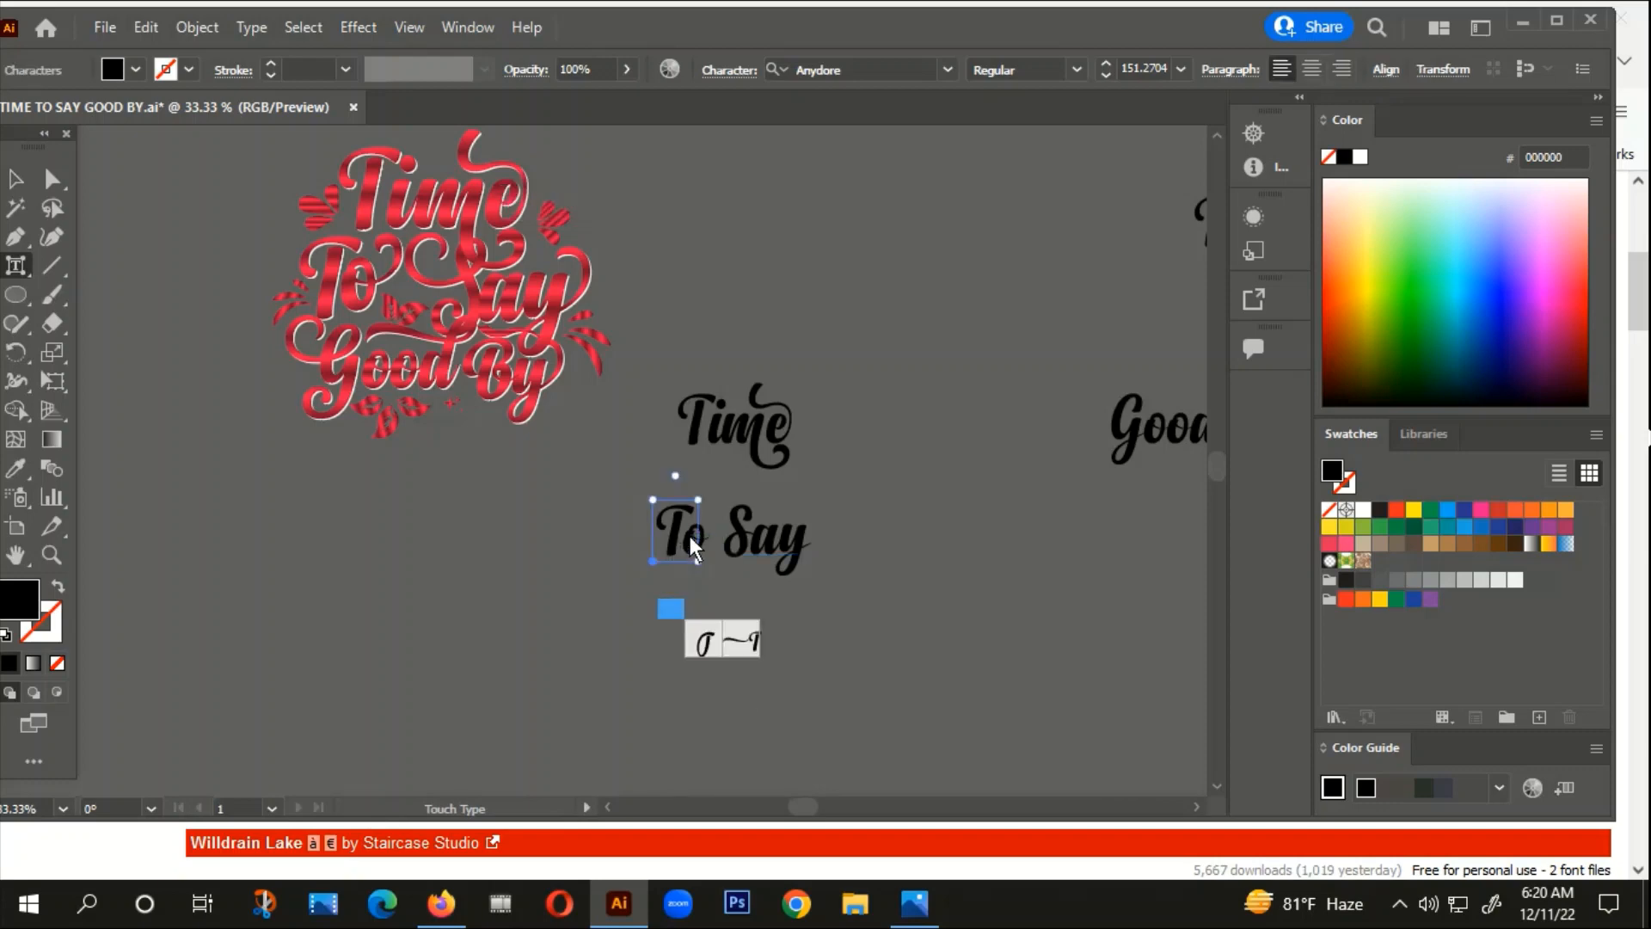
left_click(699, 540)
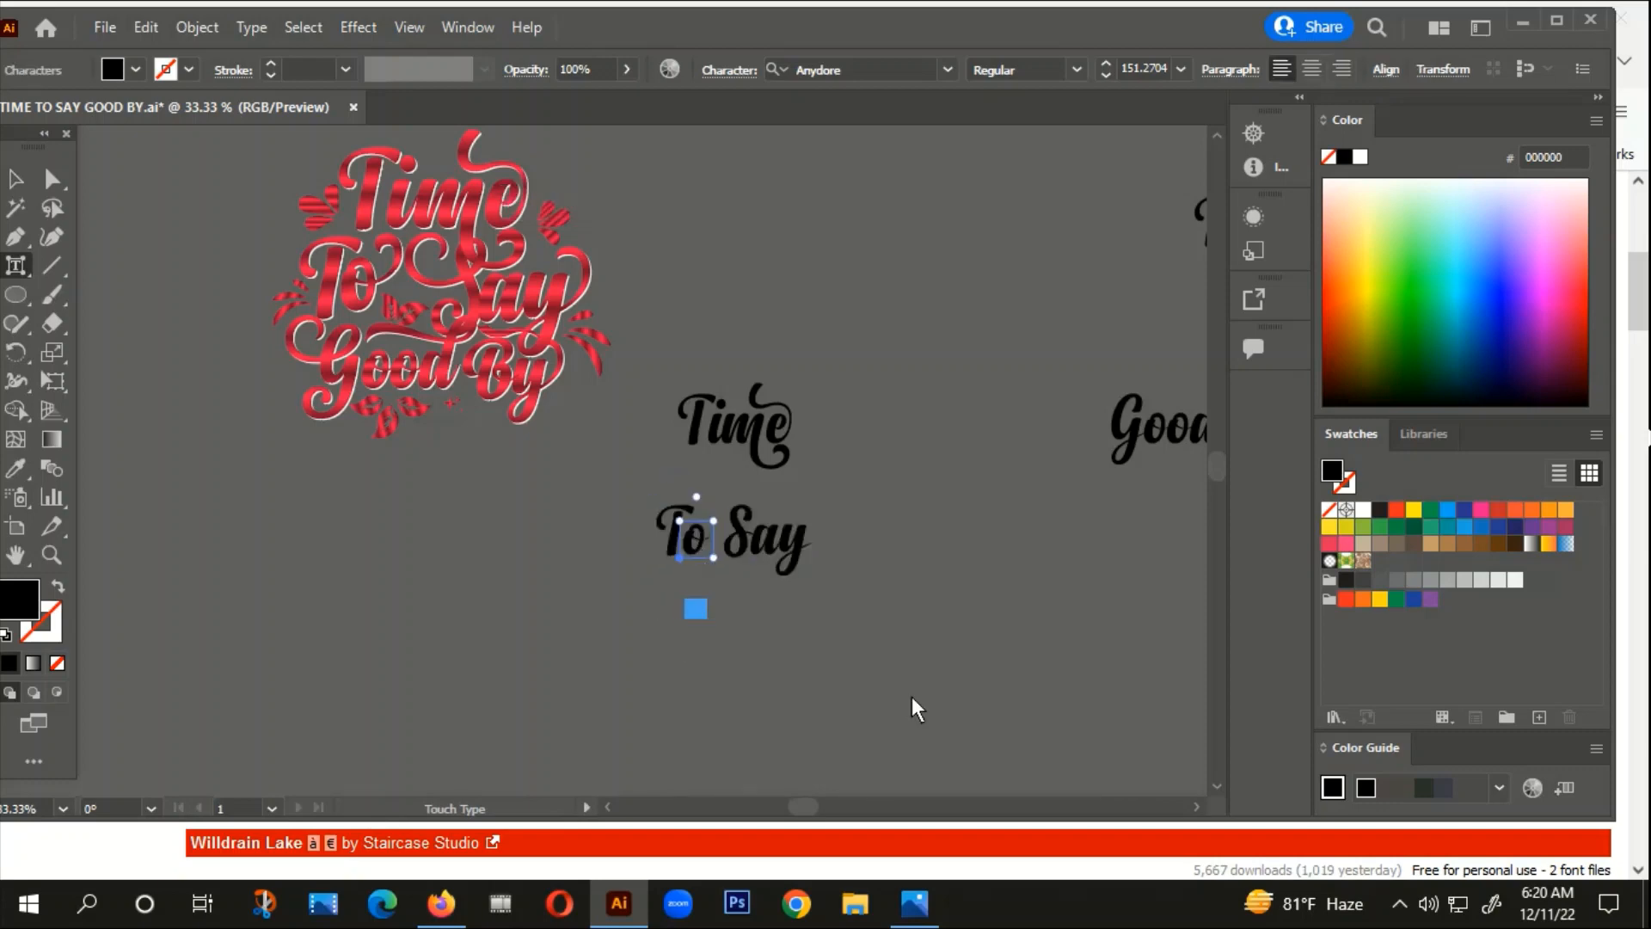
left_click(698, 550)
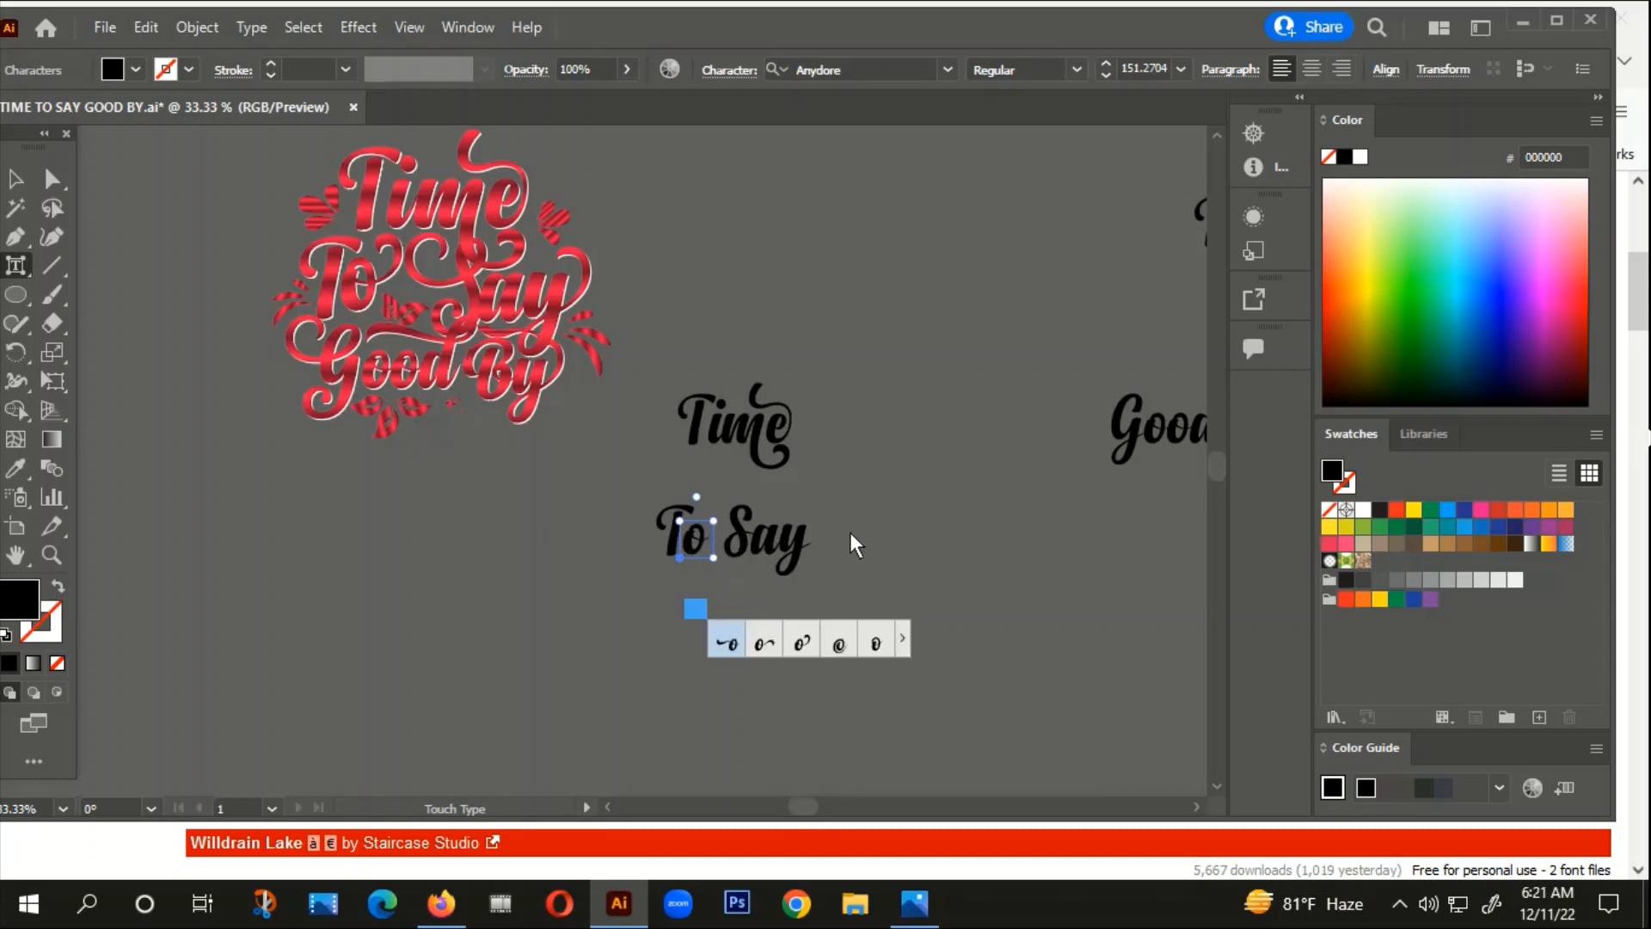
left_click(812, 642)
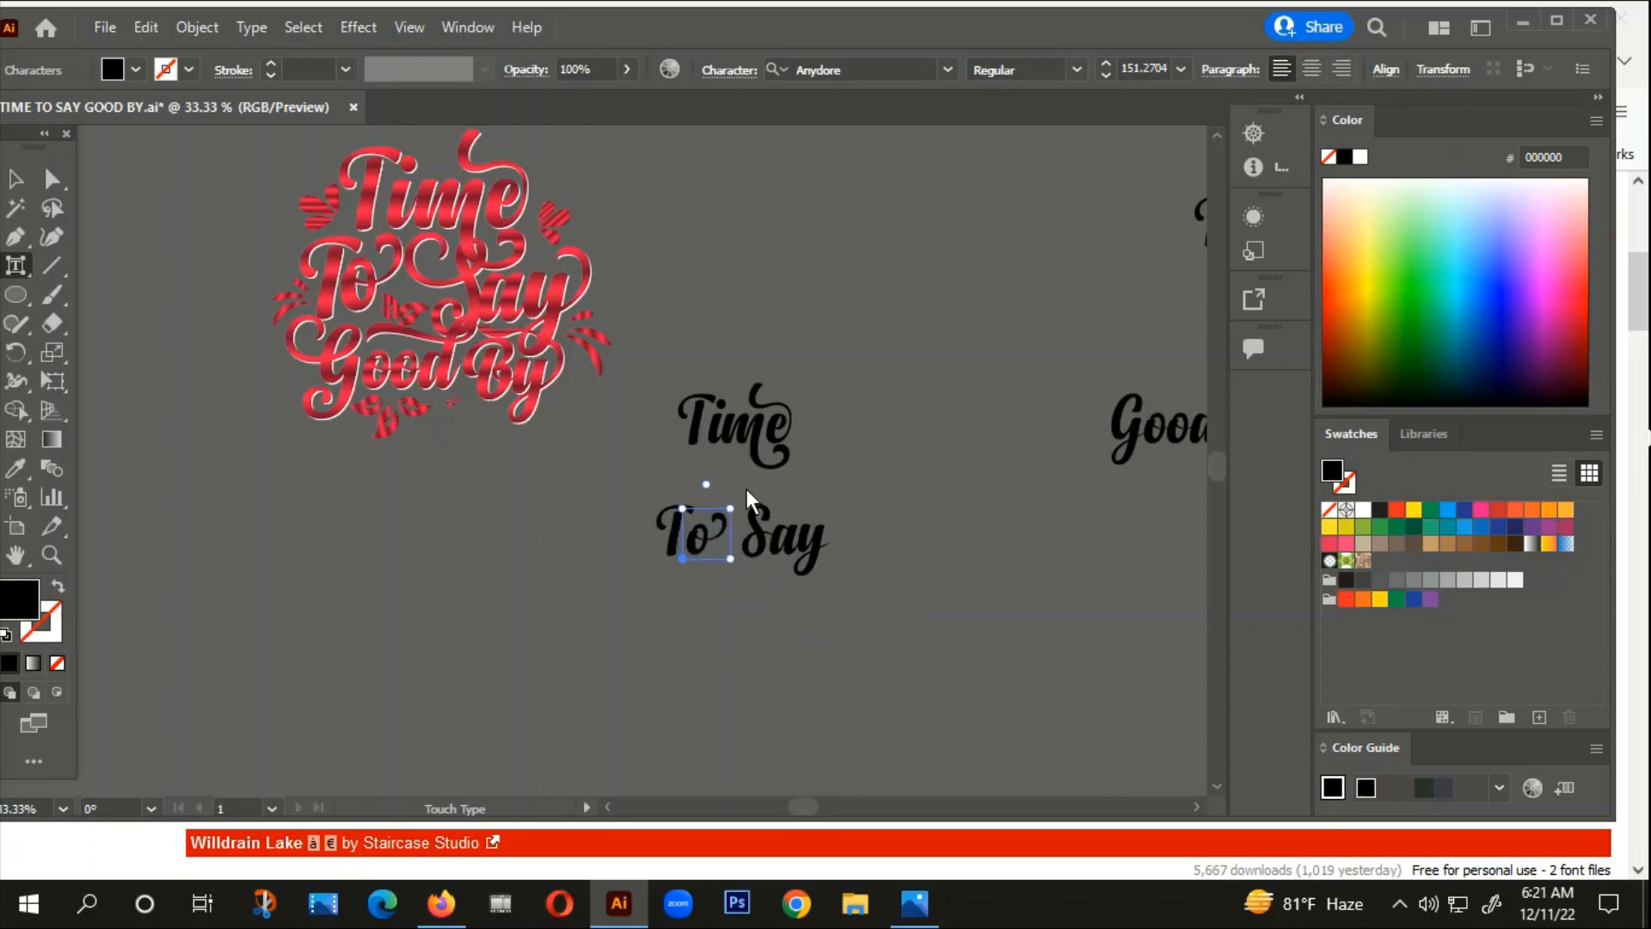
Step: Give "Say" an alternate "S" with a large looped swash and an alternate "y" with a raised curl on its right
left_click(762, 535)
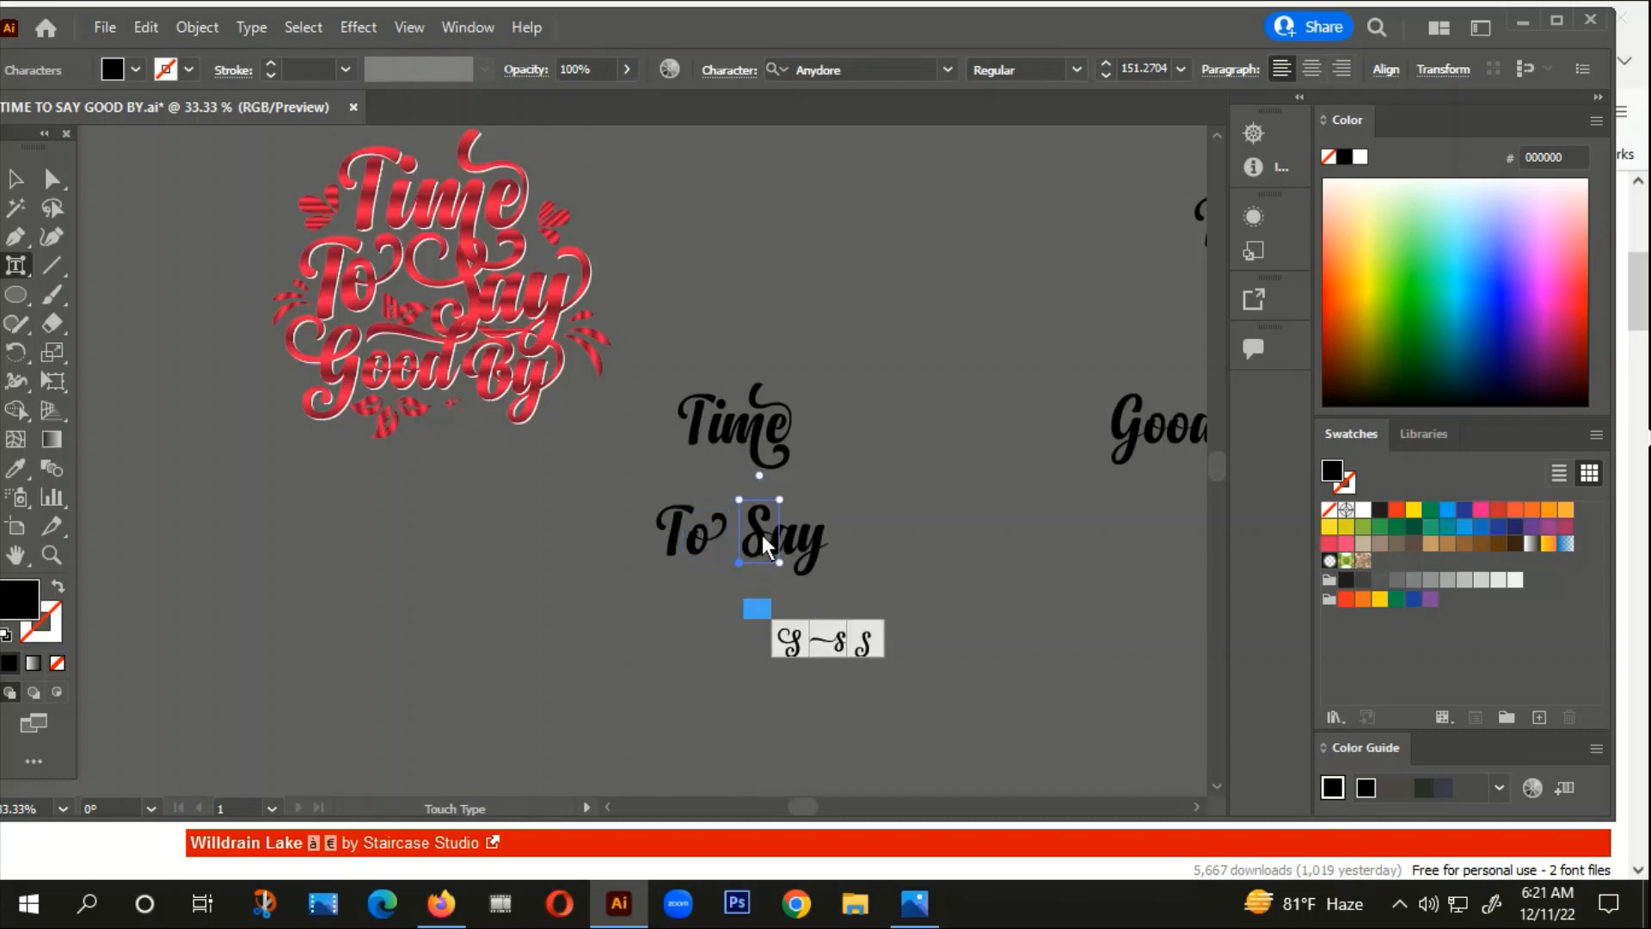
left_click(802, 641)
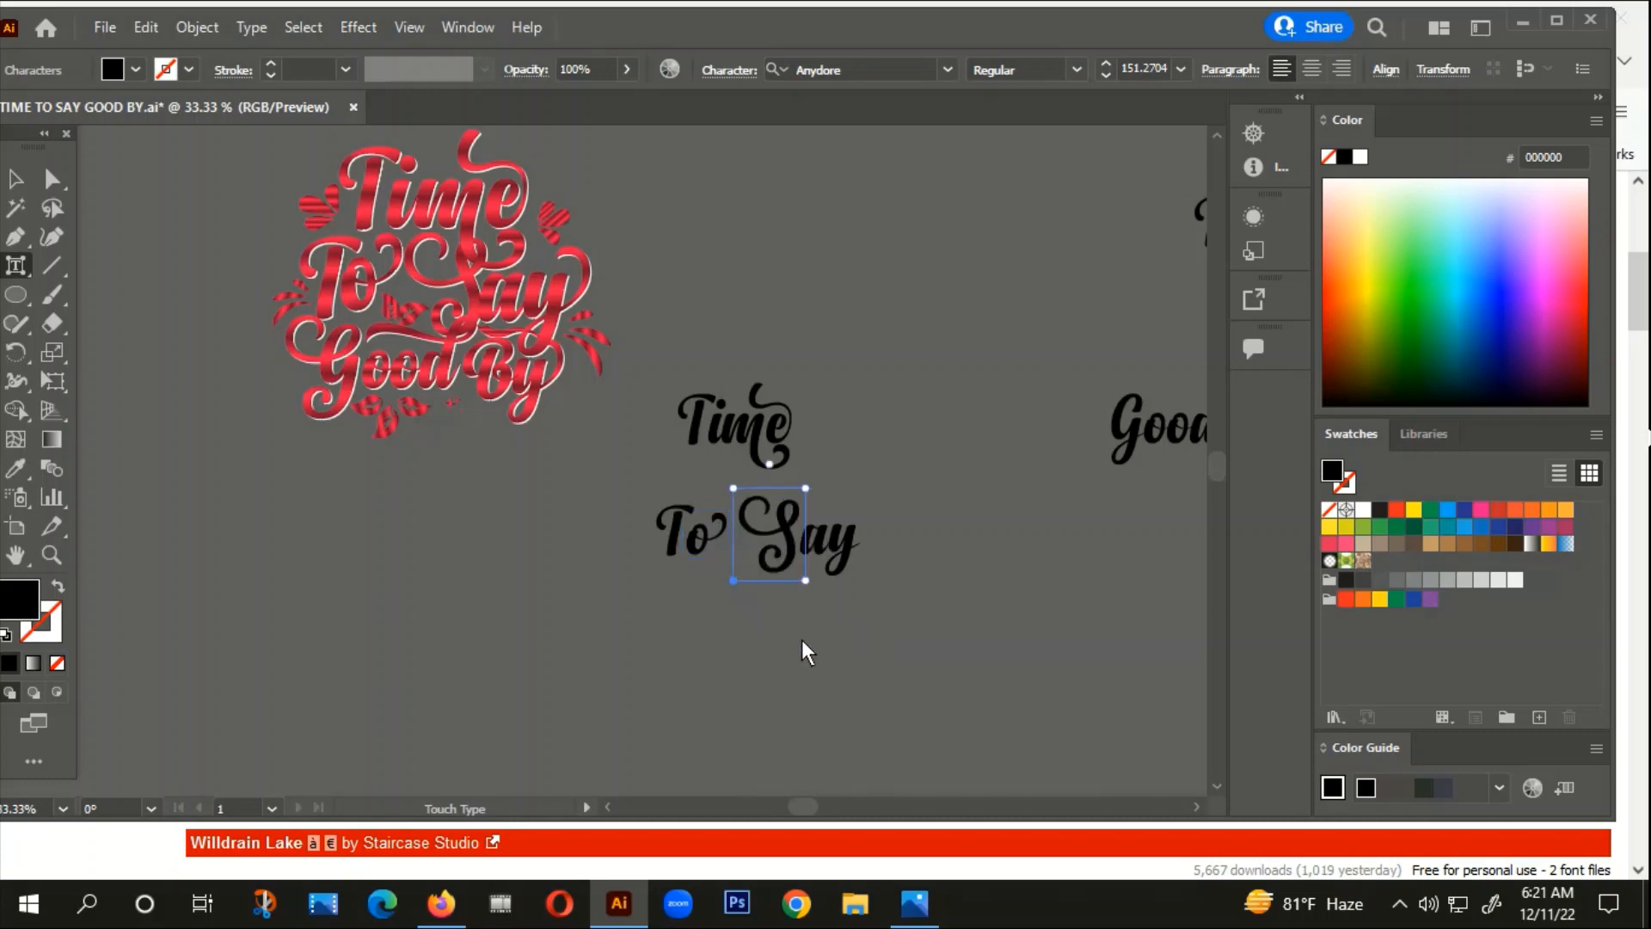
left_click(837, 559)
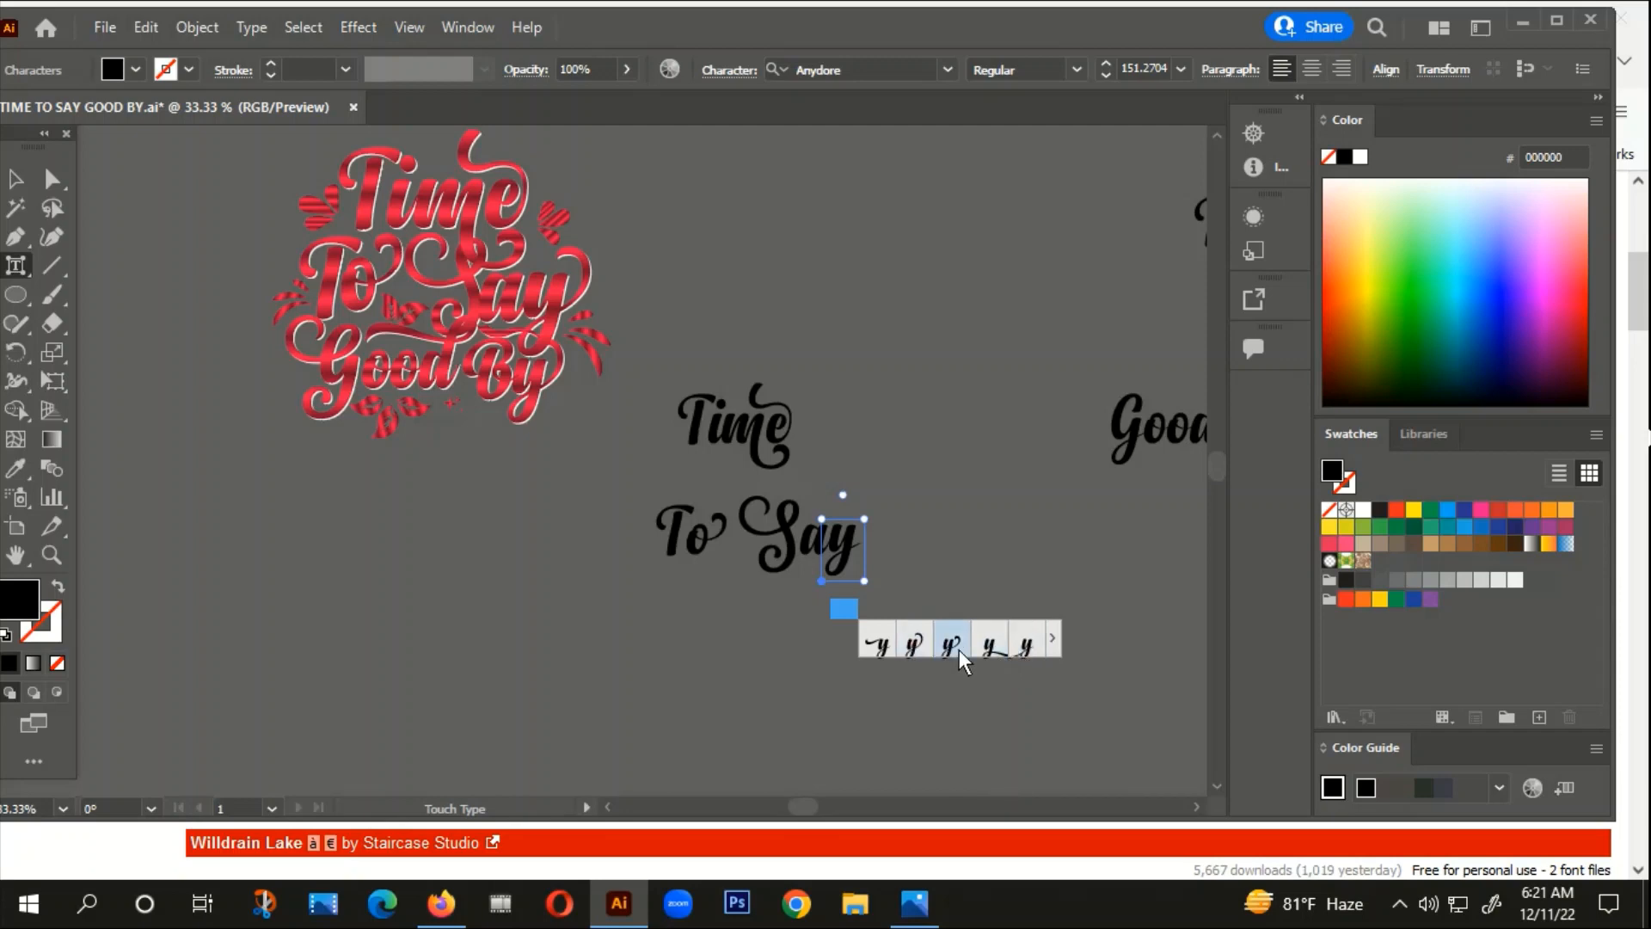
left_click(918, 646)
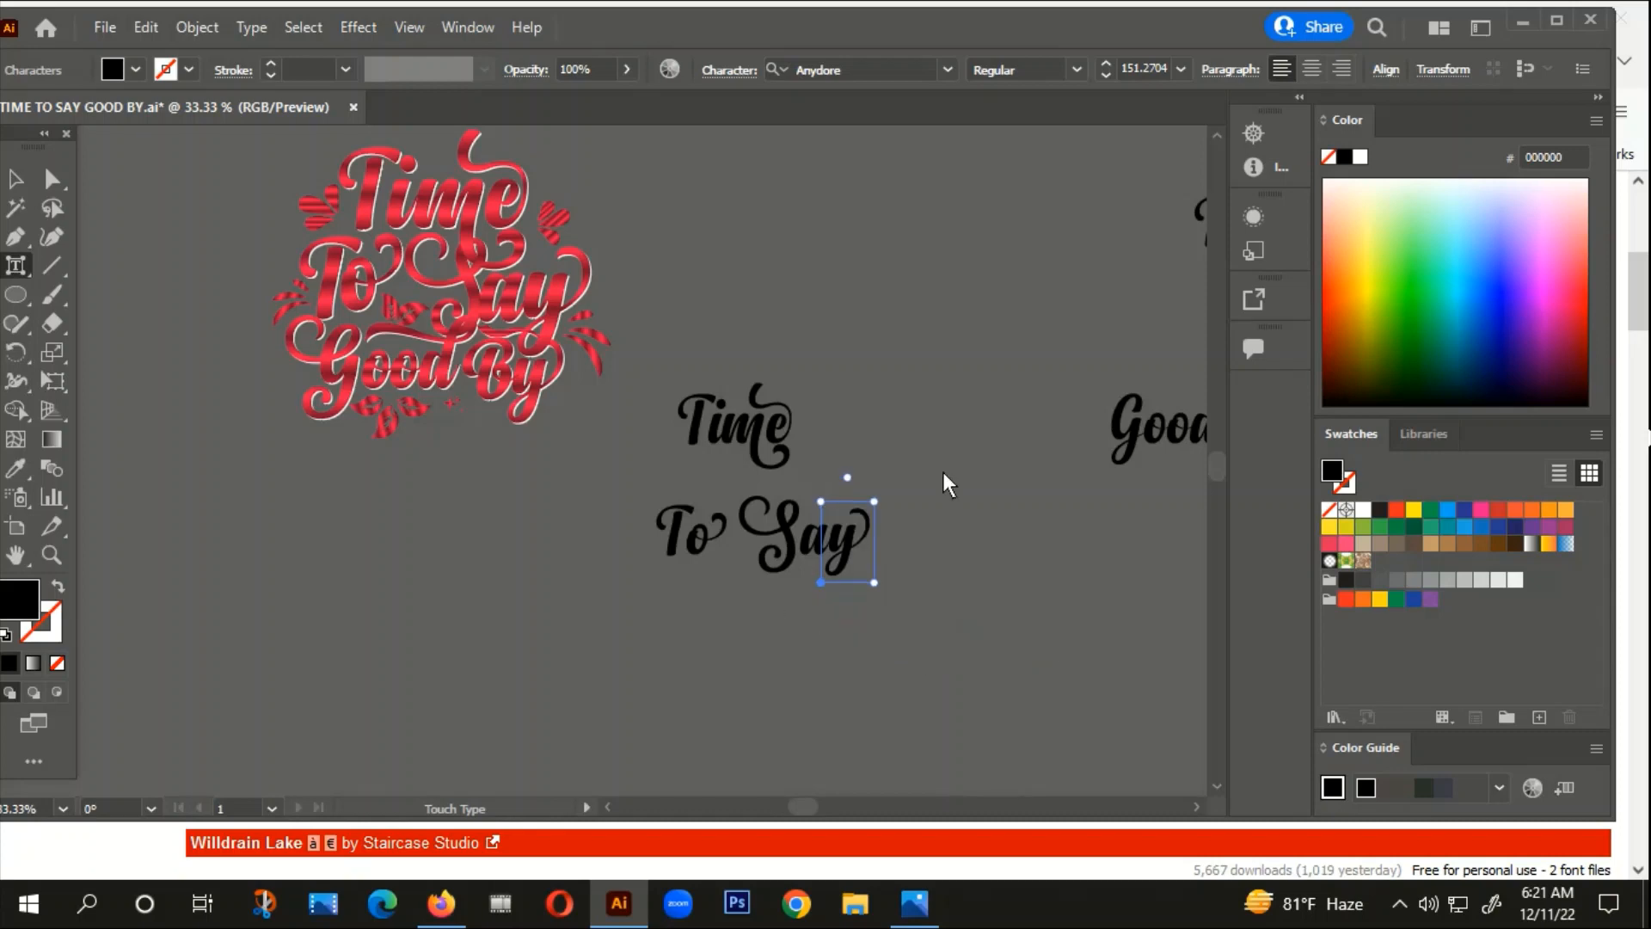
Step: Move the "Good By" text to just below the swashed "To Say"
scroll(673, 455, "down", 2)
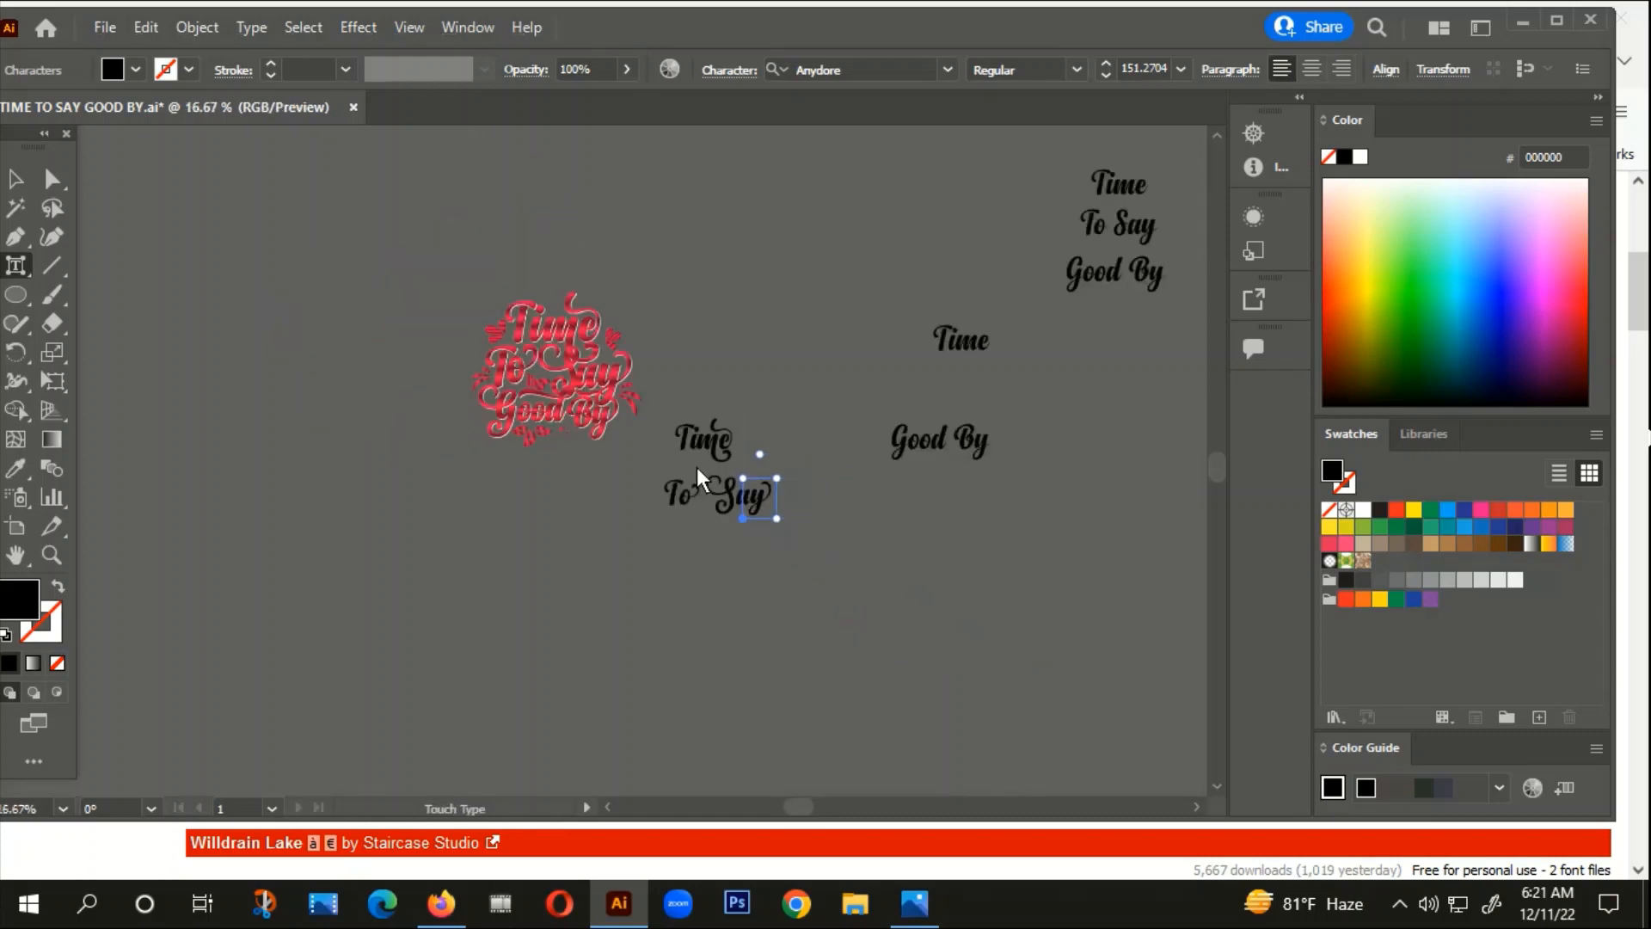
left_click(18, 187)
left_click(838, 460)
left_click_drag(969, 444, 750, 548)
scroll(719, 521, "up", 3)
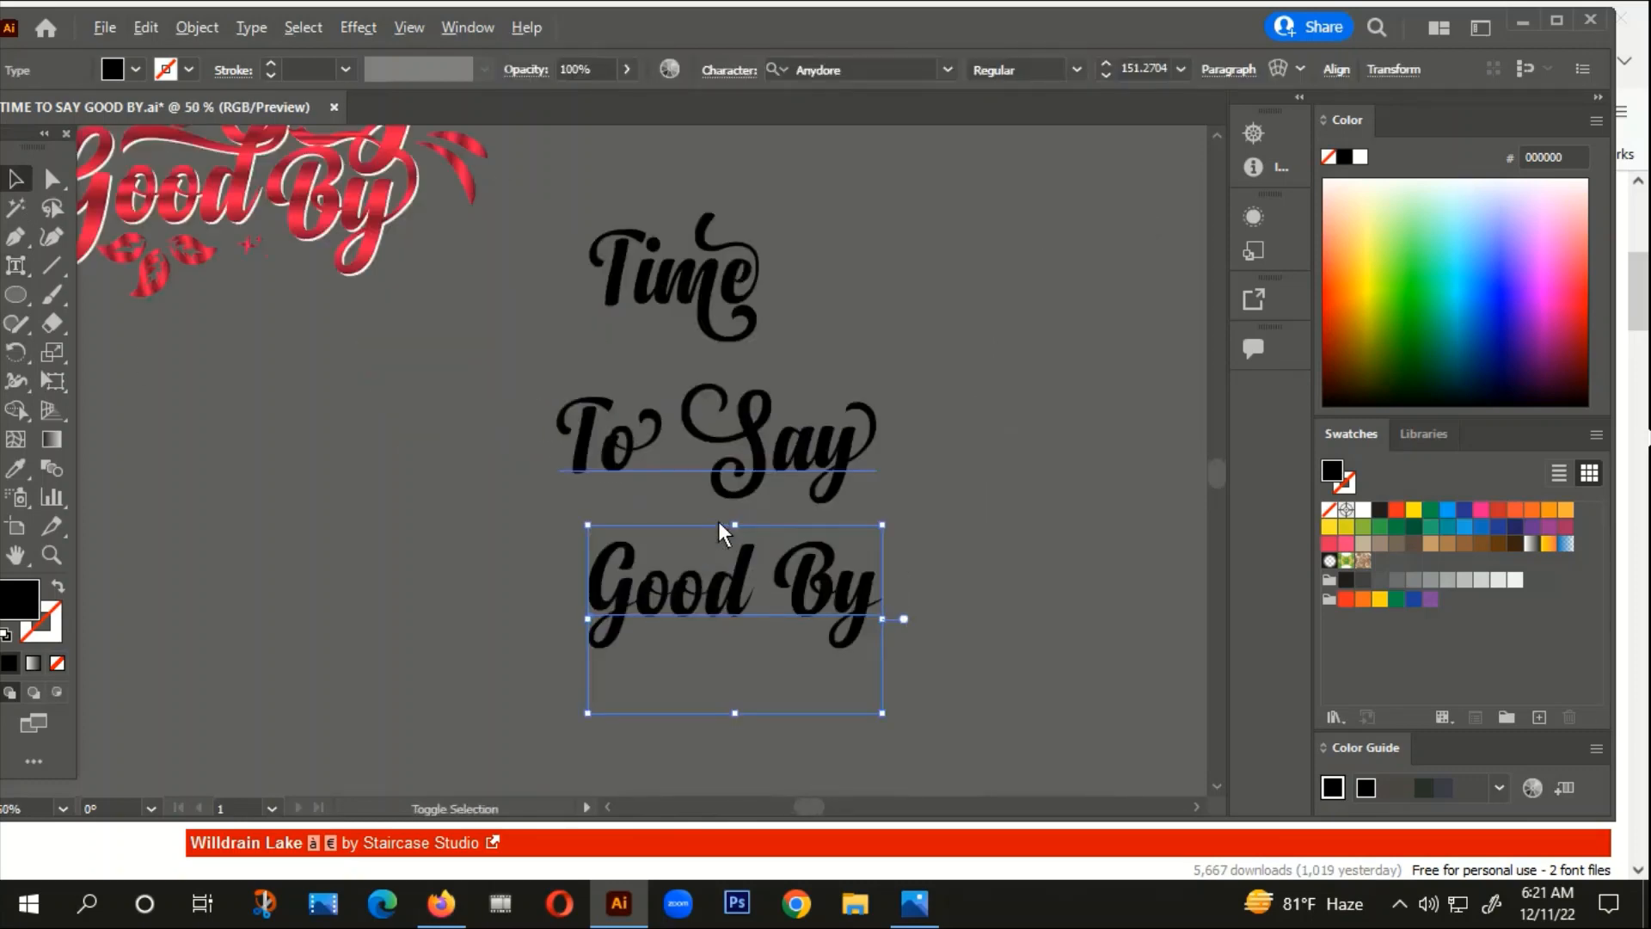
scroll(719, 521, "down", 1)
left_click_drag(669, 619, 653, 670)
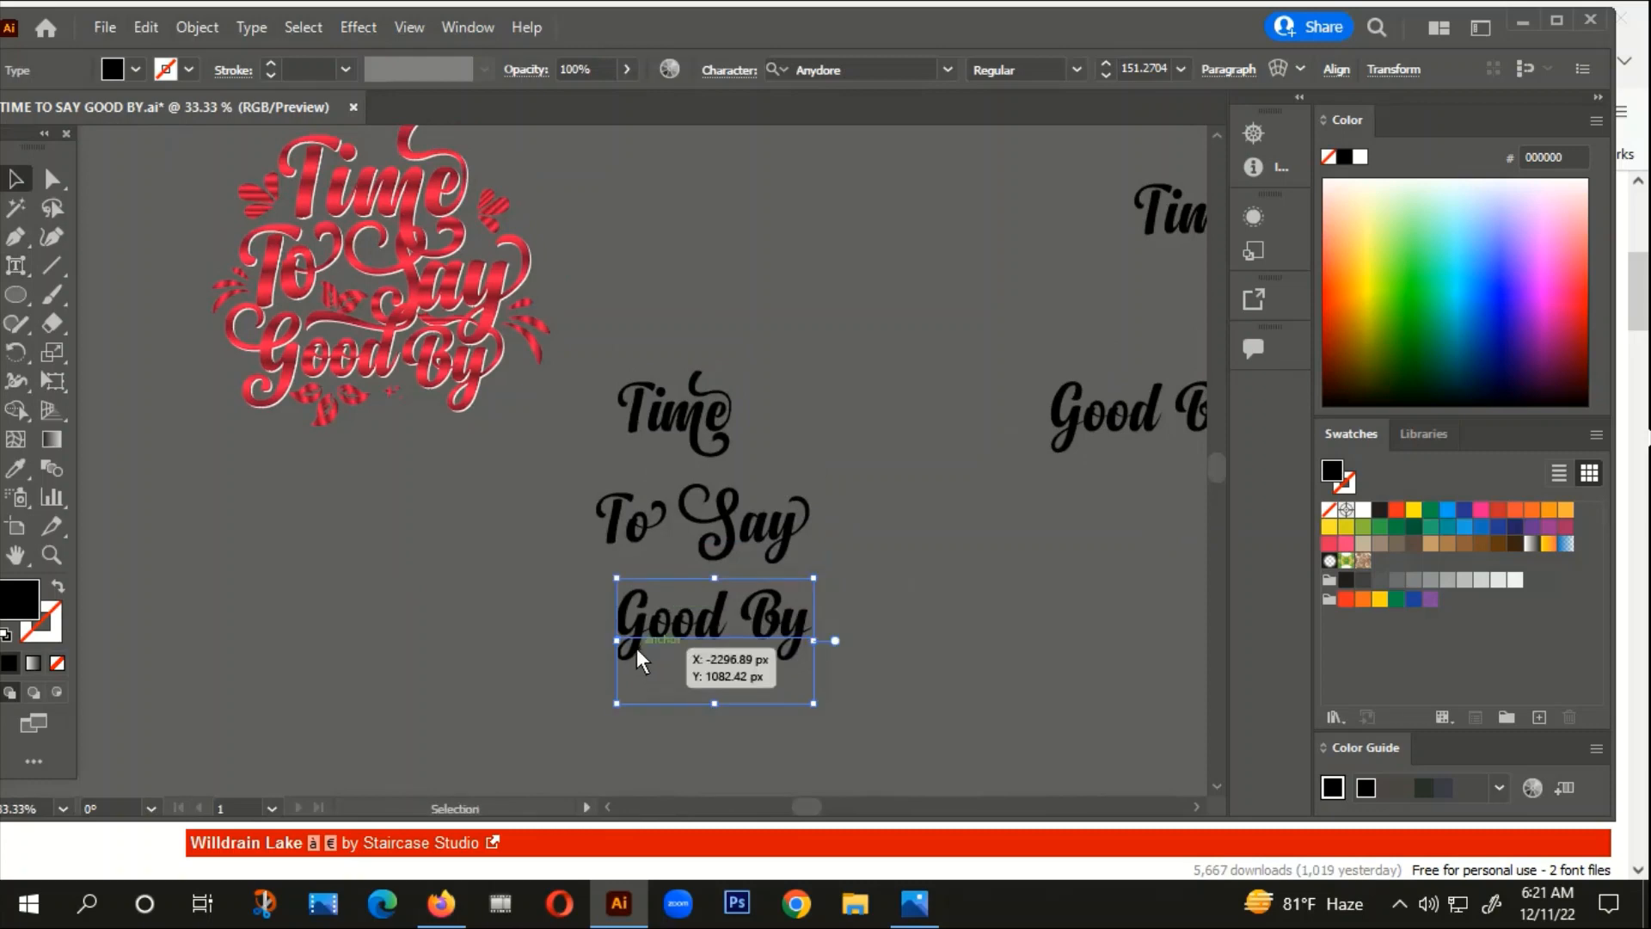
Step: Replace the "G" of "Good" with the alternate glyph that has a looped swash on its left, using the Touch Type Tool
double_click(636, 648)
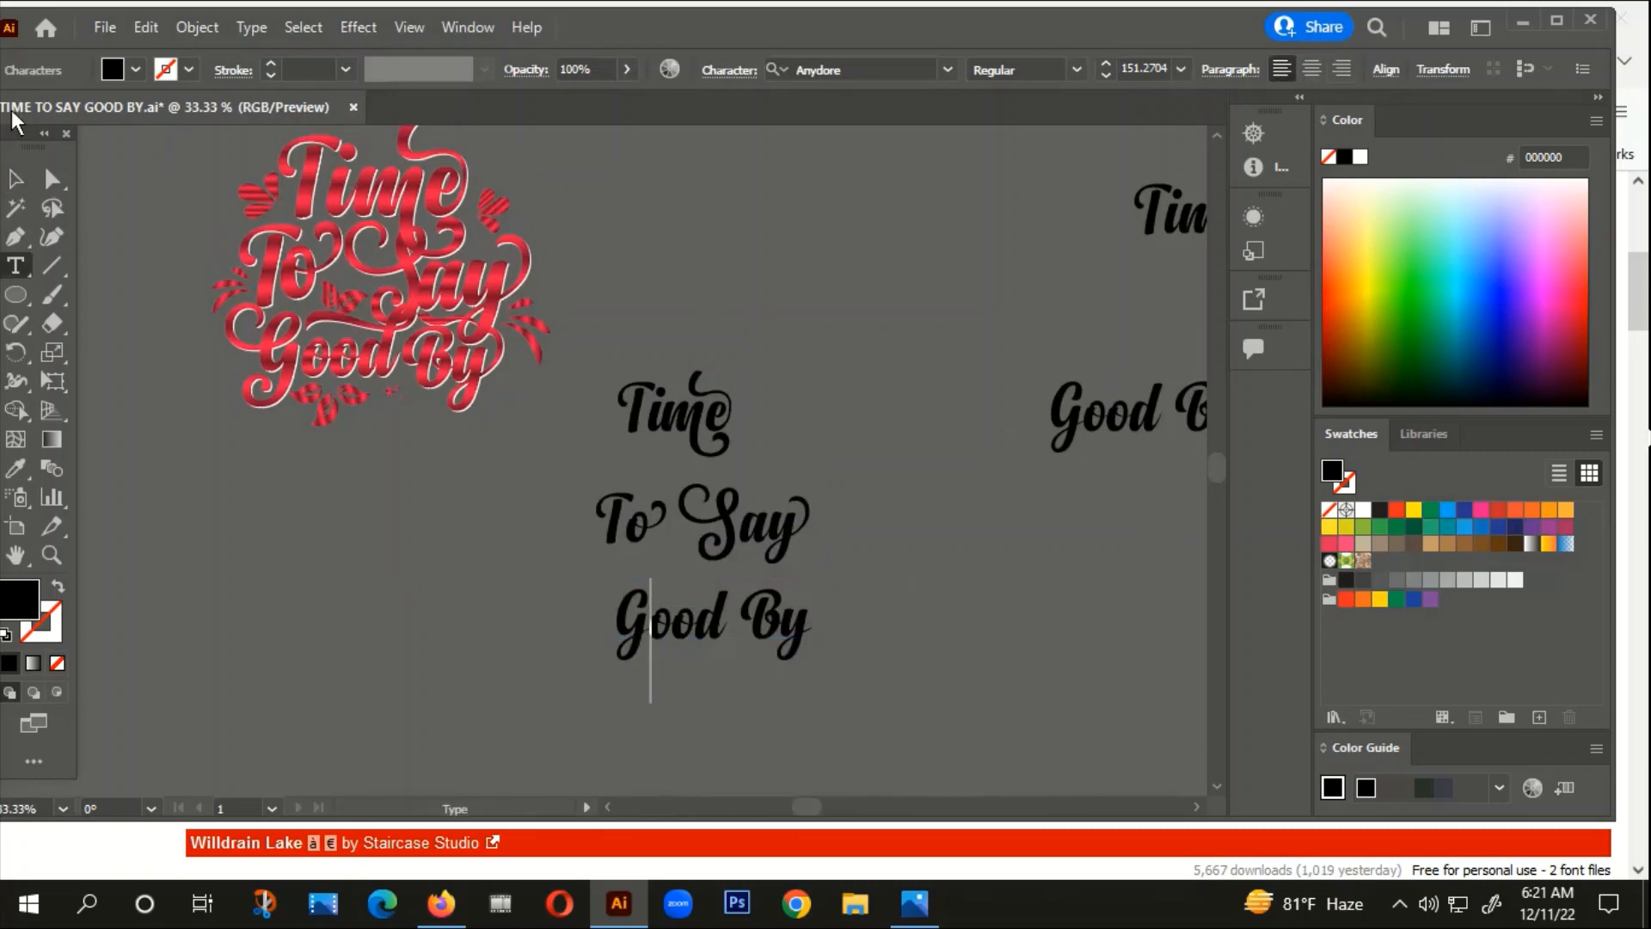
left_click(15, 178)
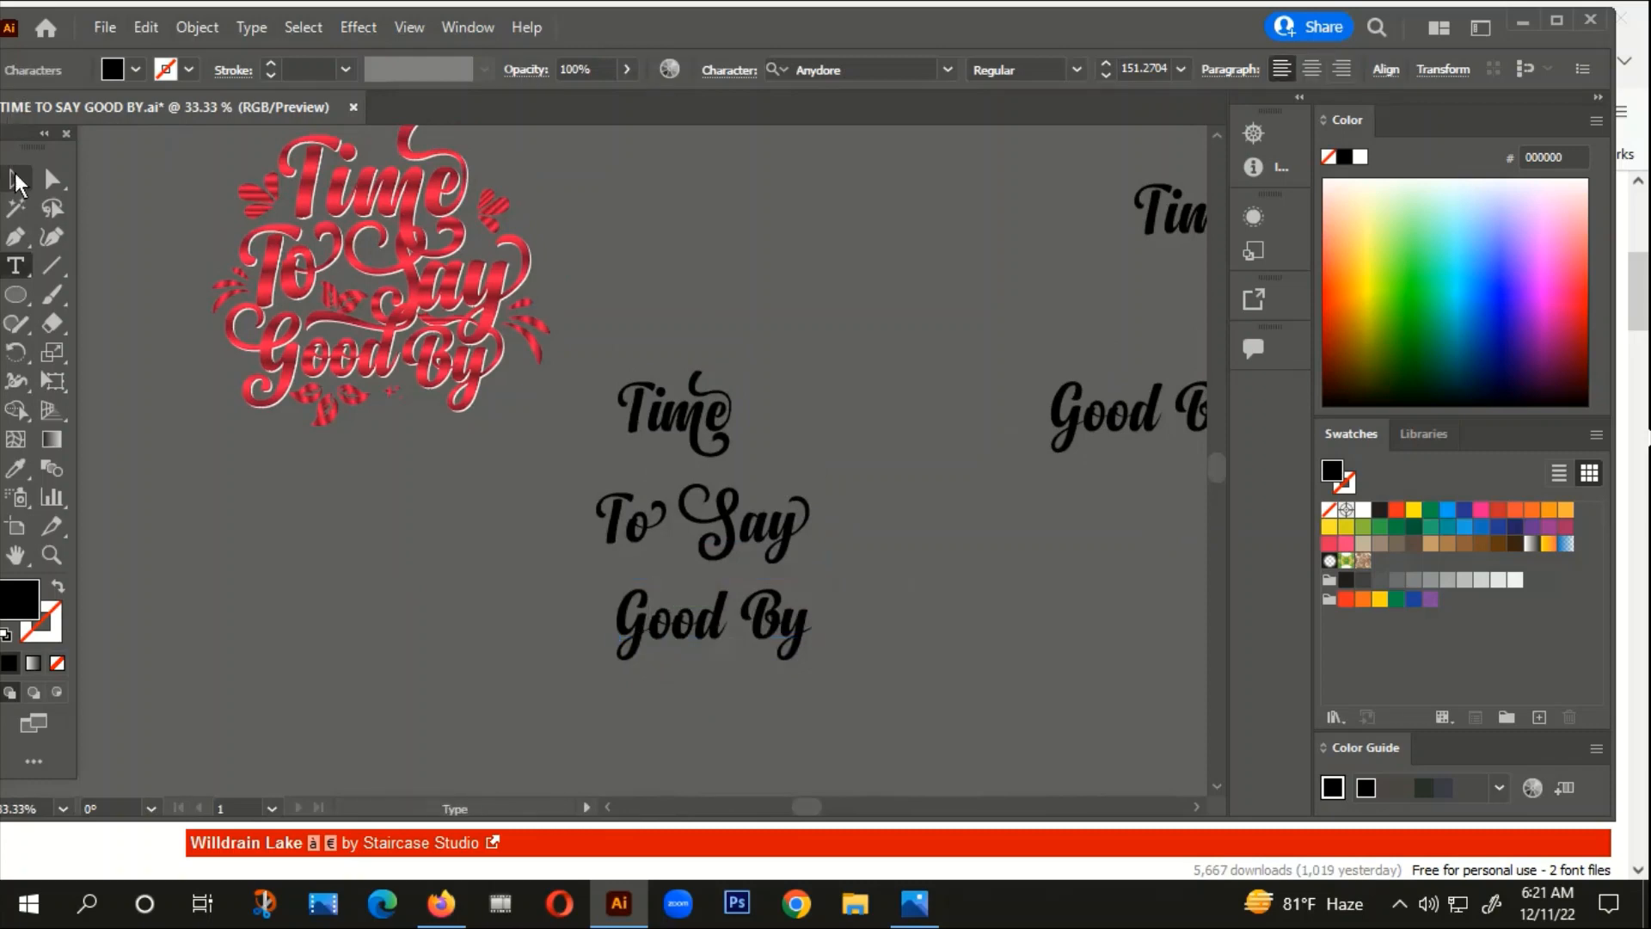
left_click(15, 265)
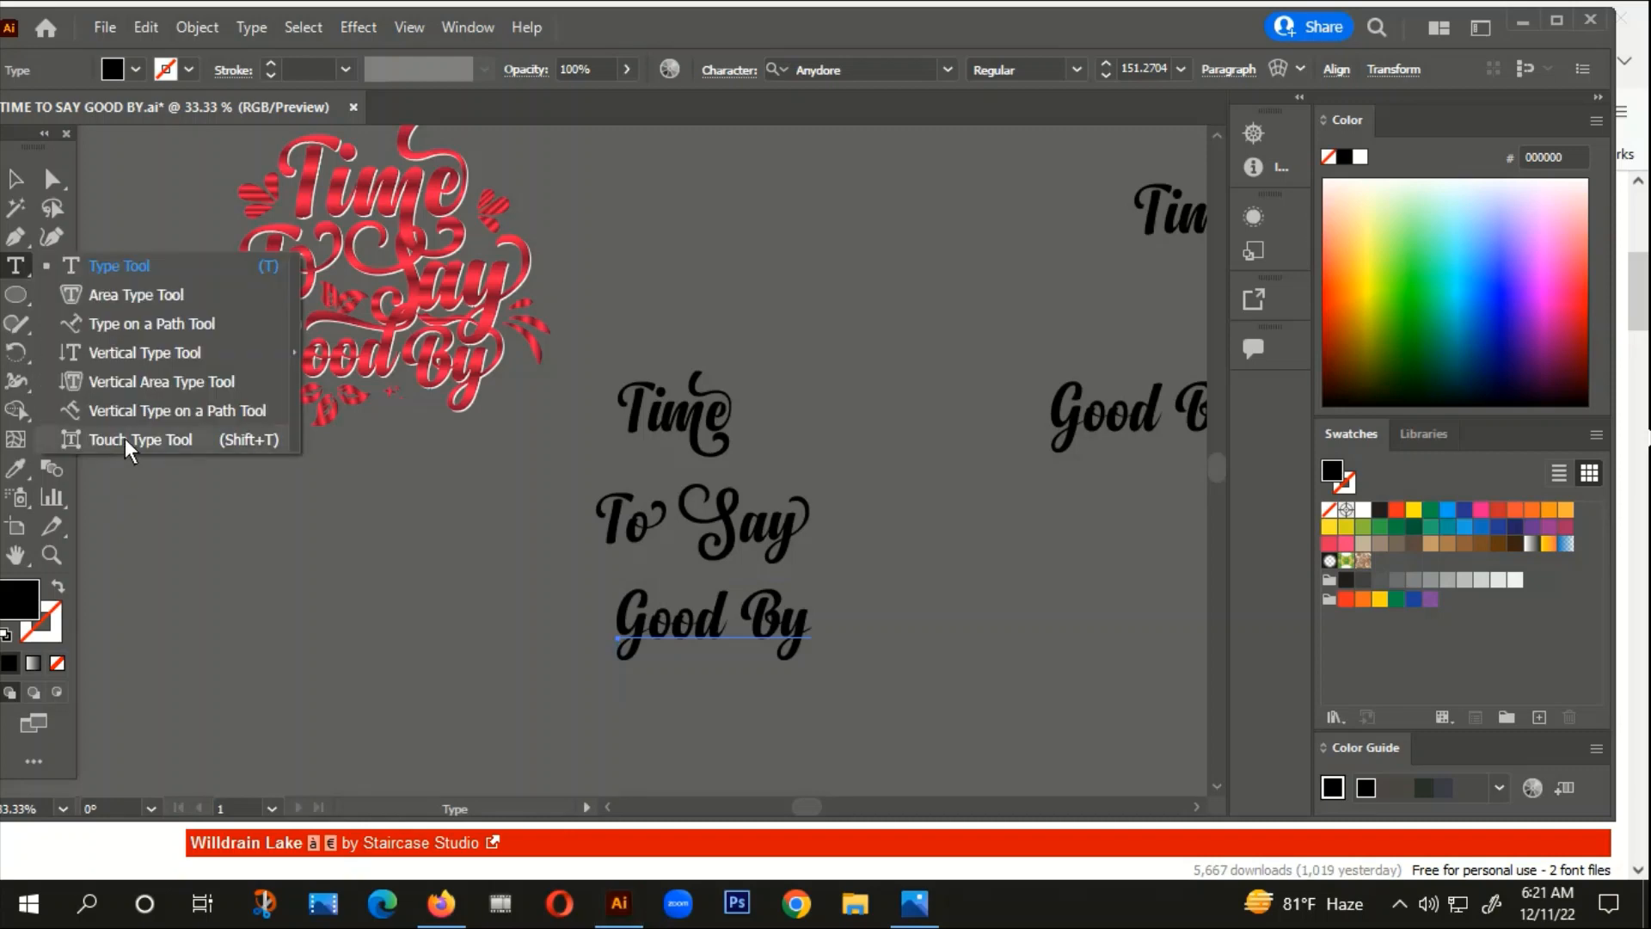
left_click(126, 438)
left_click(631, 619)
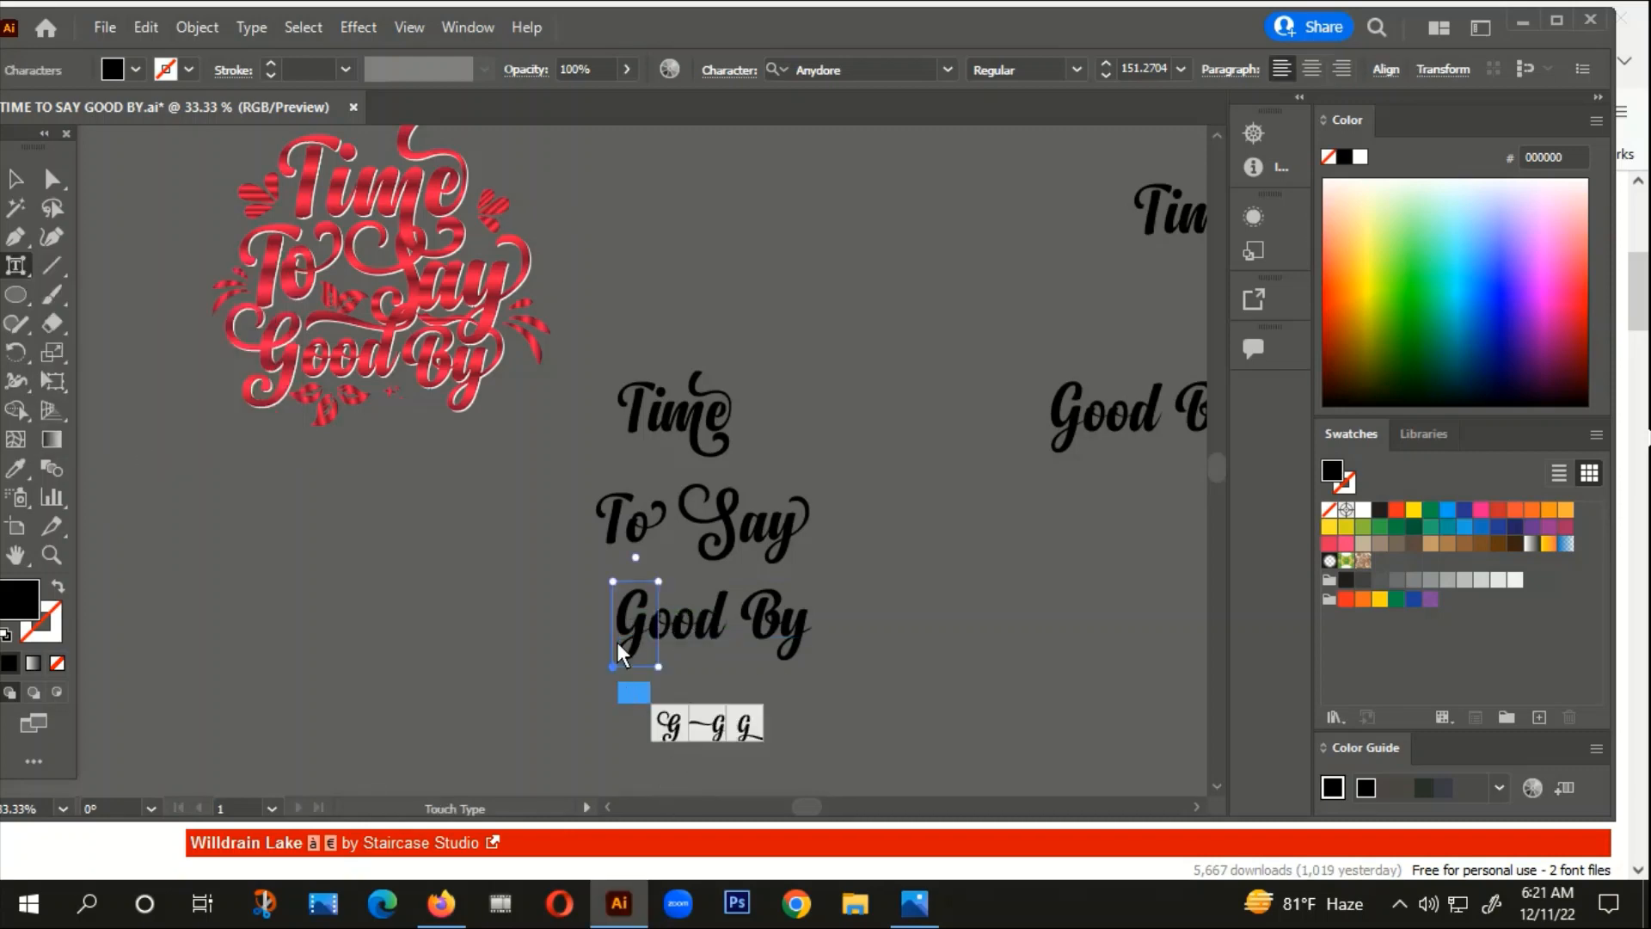
left_click(668, 729)
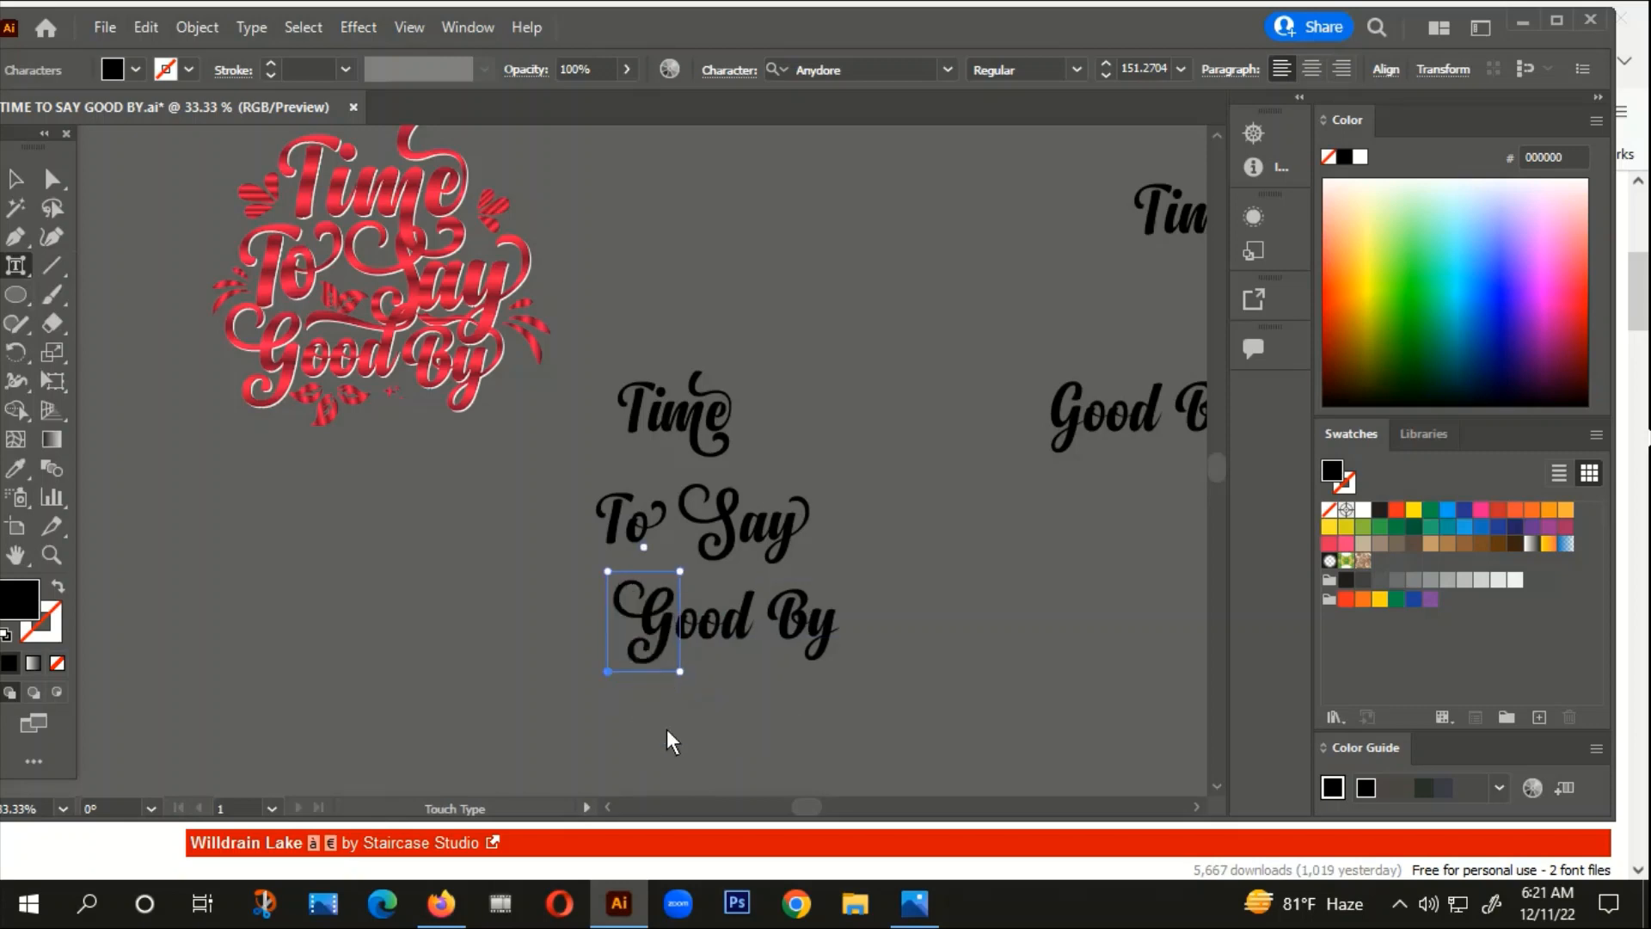
Step: Give "Good By" an alternate "d" with a swash sweeping left over the "oo" and a "y" with a raised curl
left_click(730, 635)
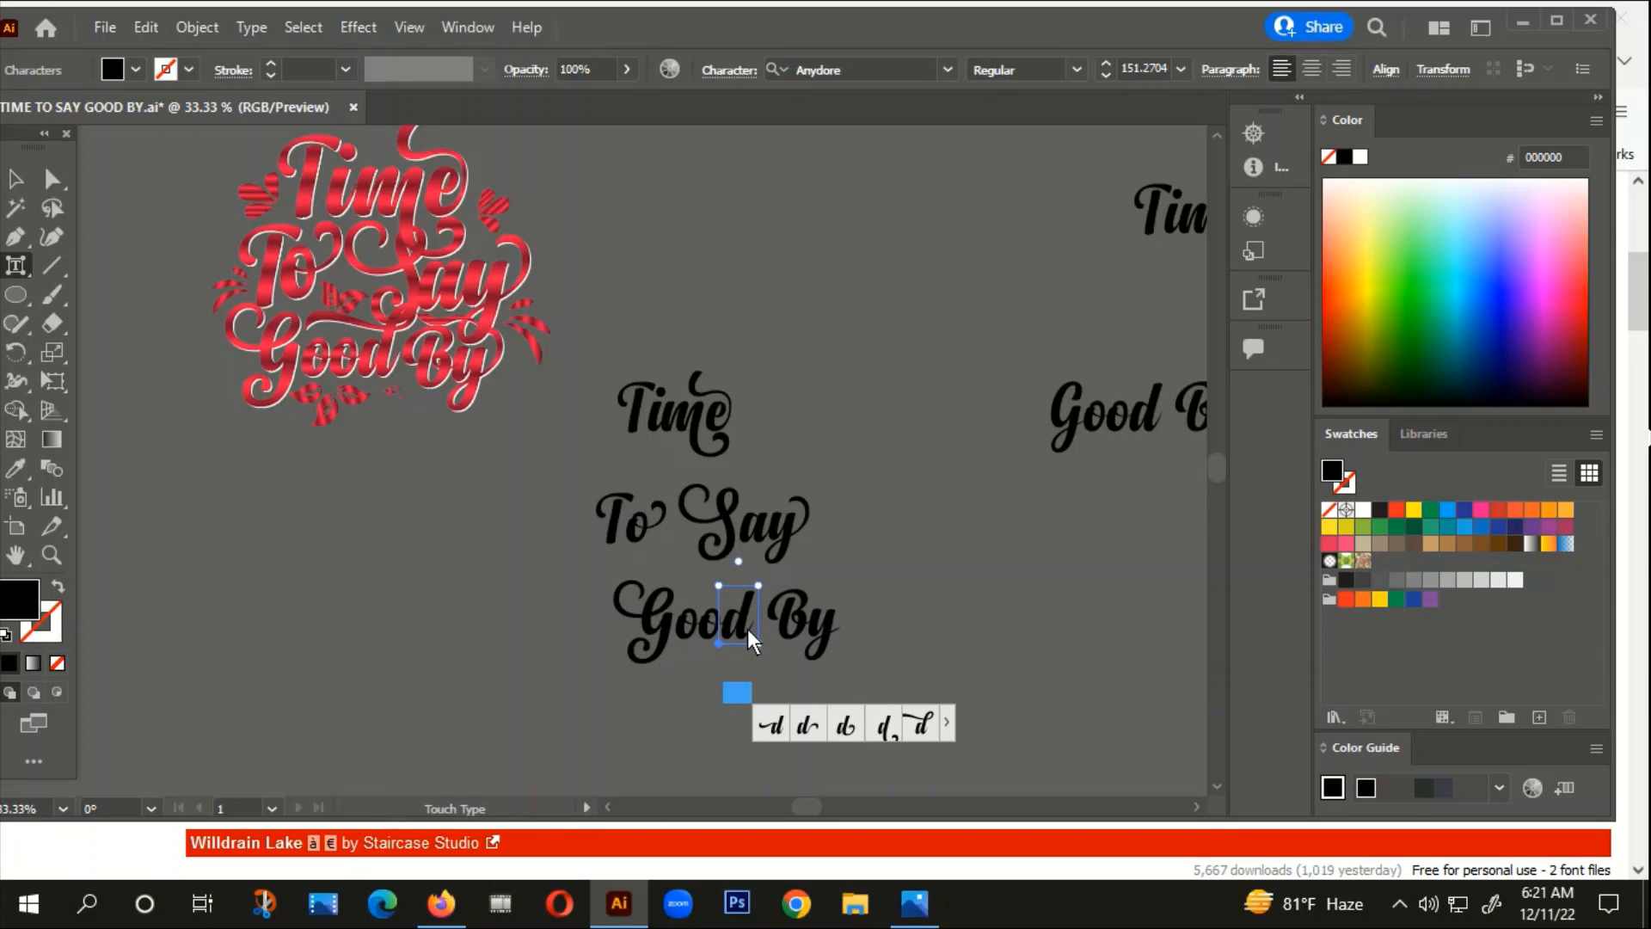
left_click(922, 727)
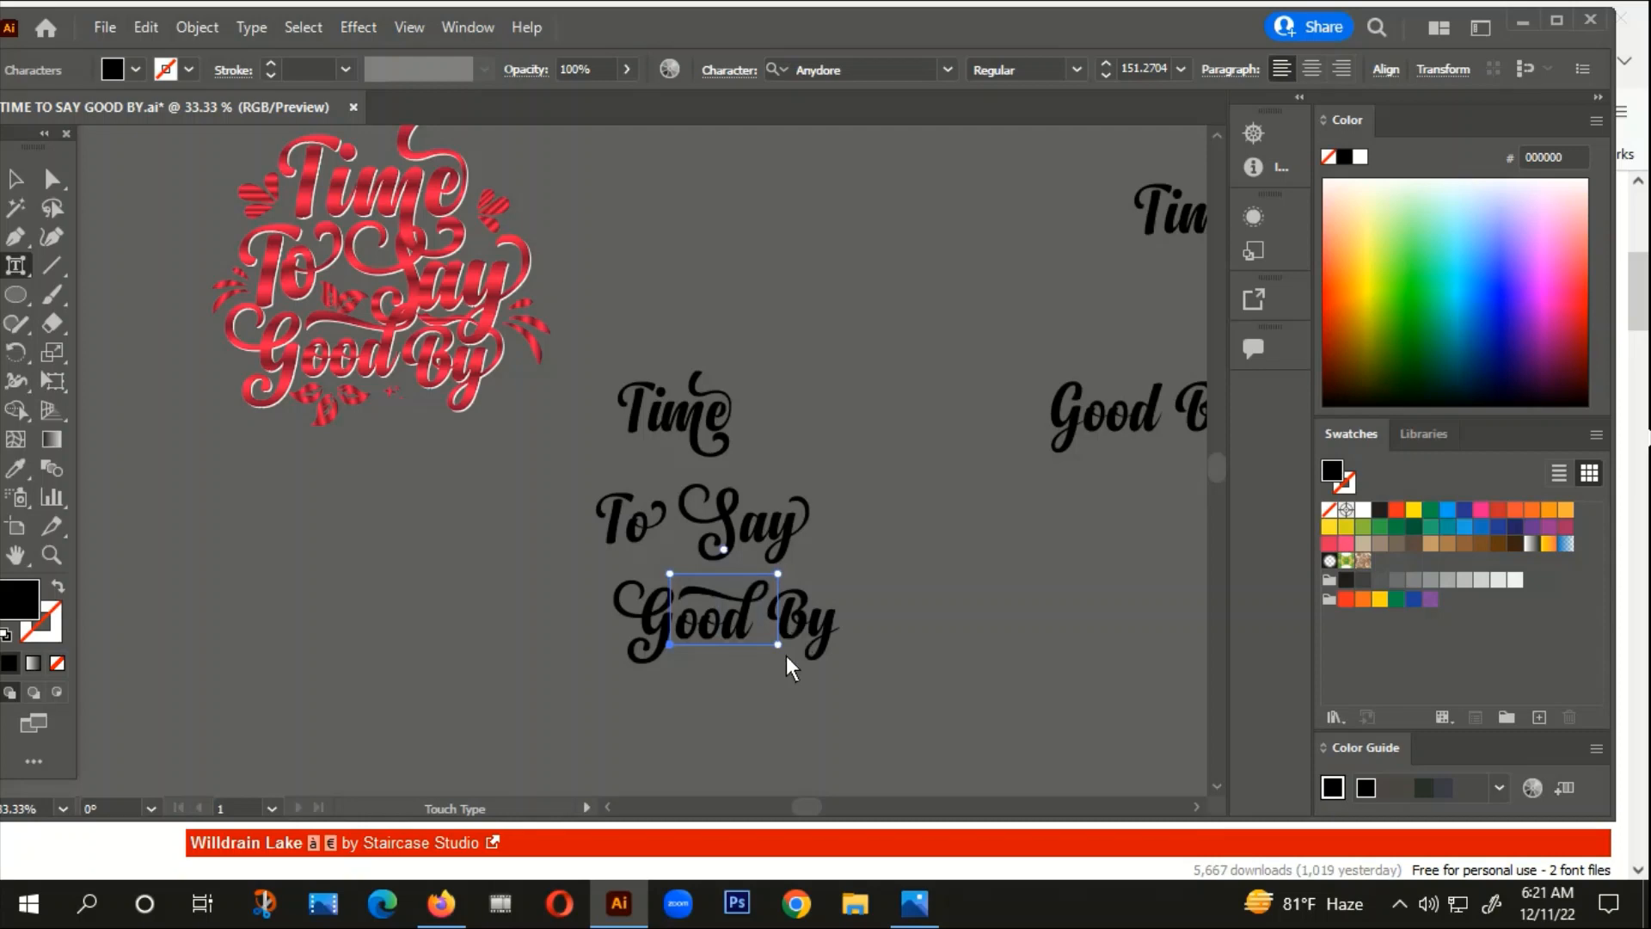
left_click(825, 635)
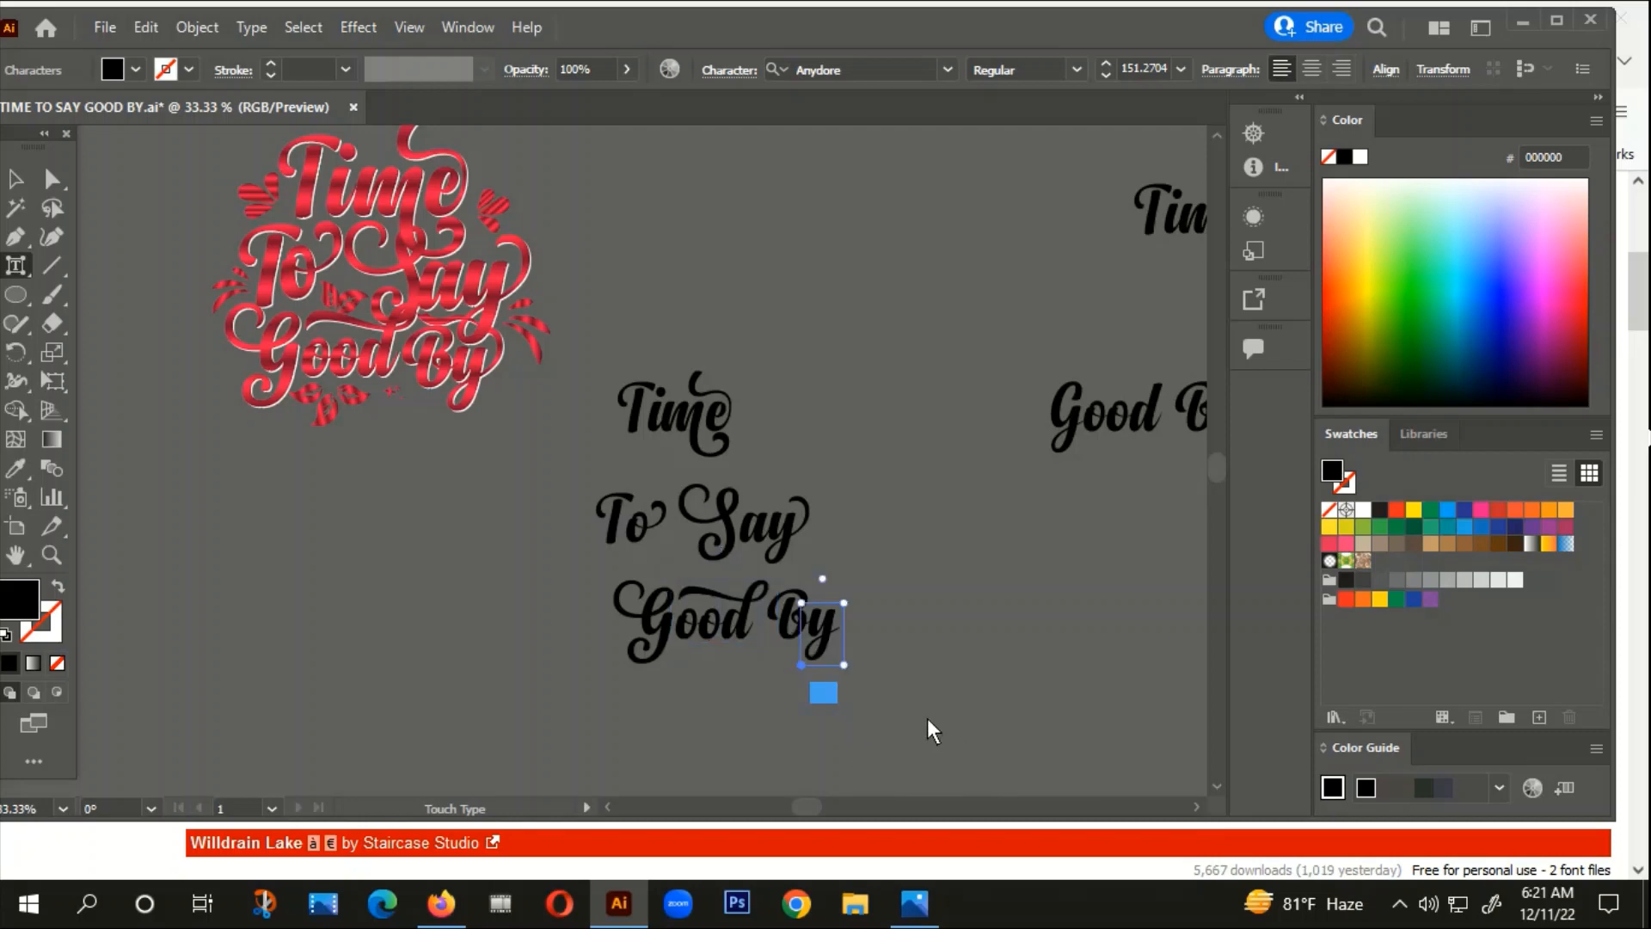
mouse_move(837, 688)
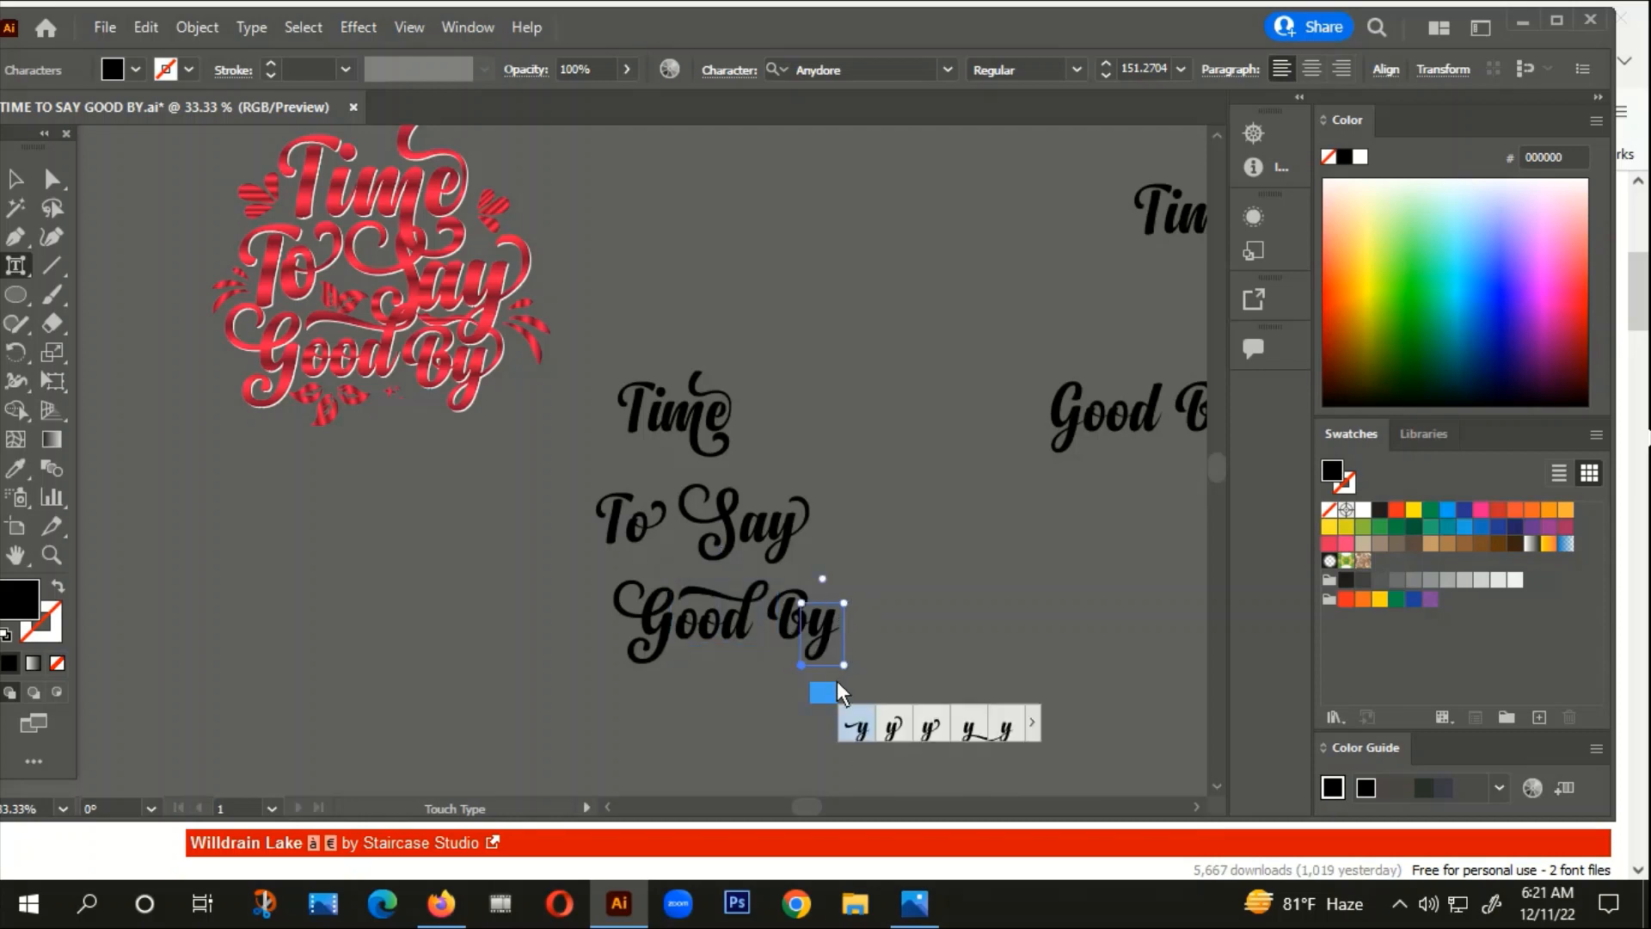
left_click(894, 730)
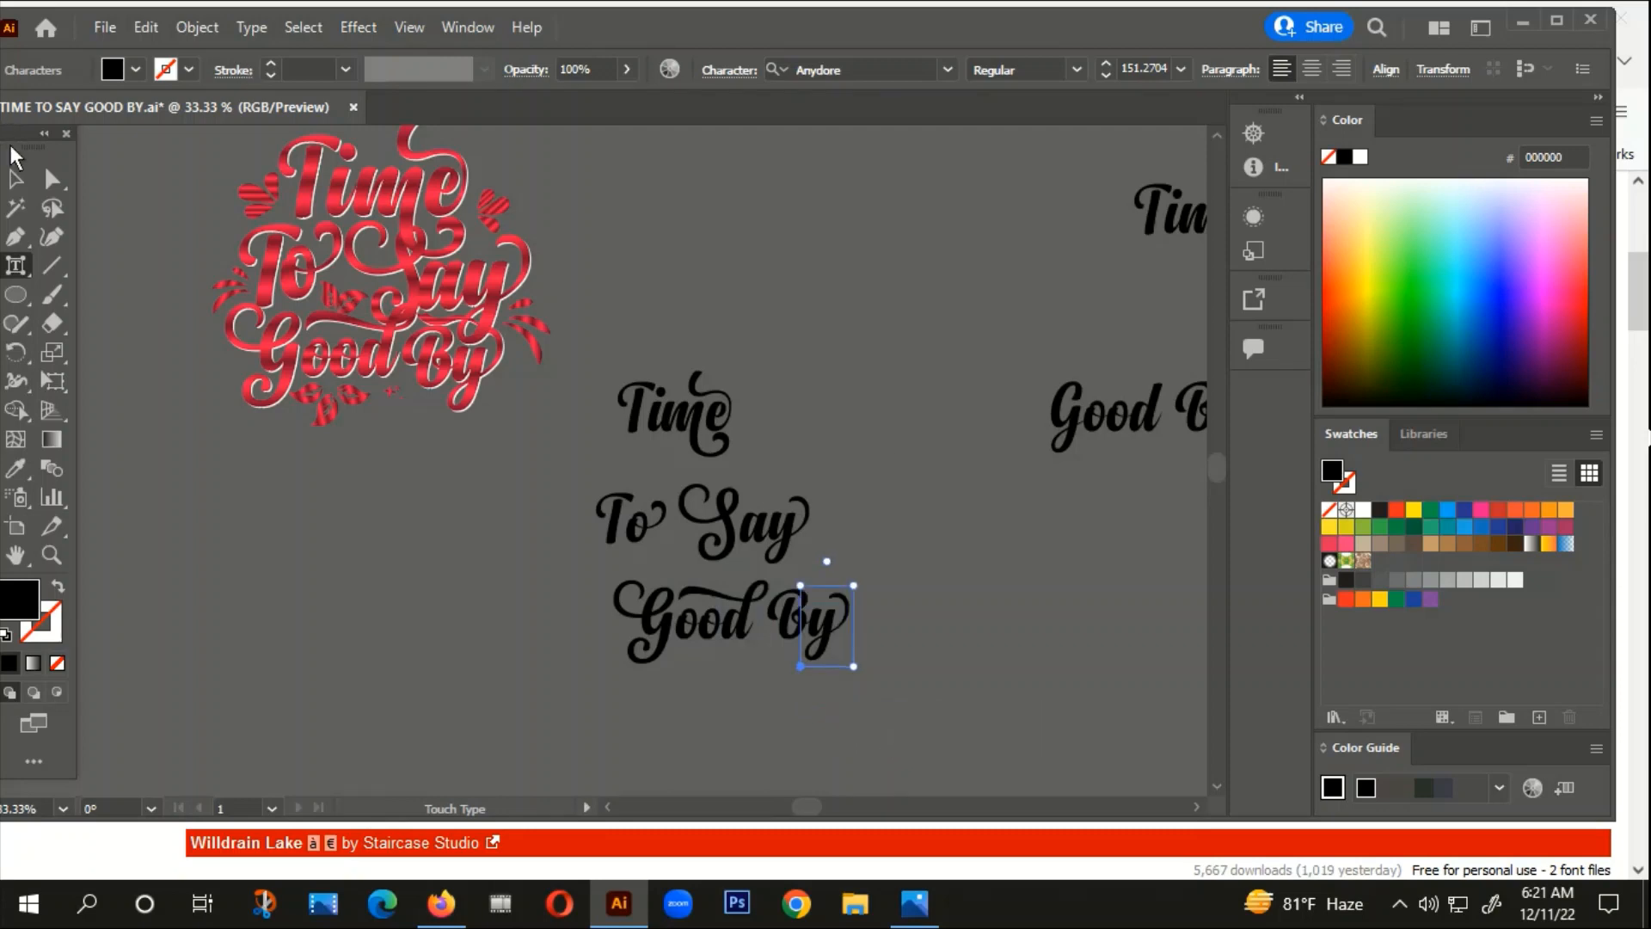
Step: Shift "Good By" up and to the left and tuck "To Say" closely beneath "Time"
left_click(15, 178)
left_click(463, 663)
left_click_drag(777, 633, 729, 617)
left_click_drag(774, 525, 733, 506)
left_click(826, 549)
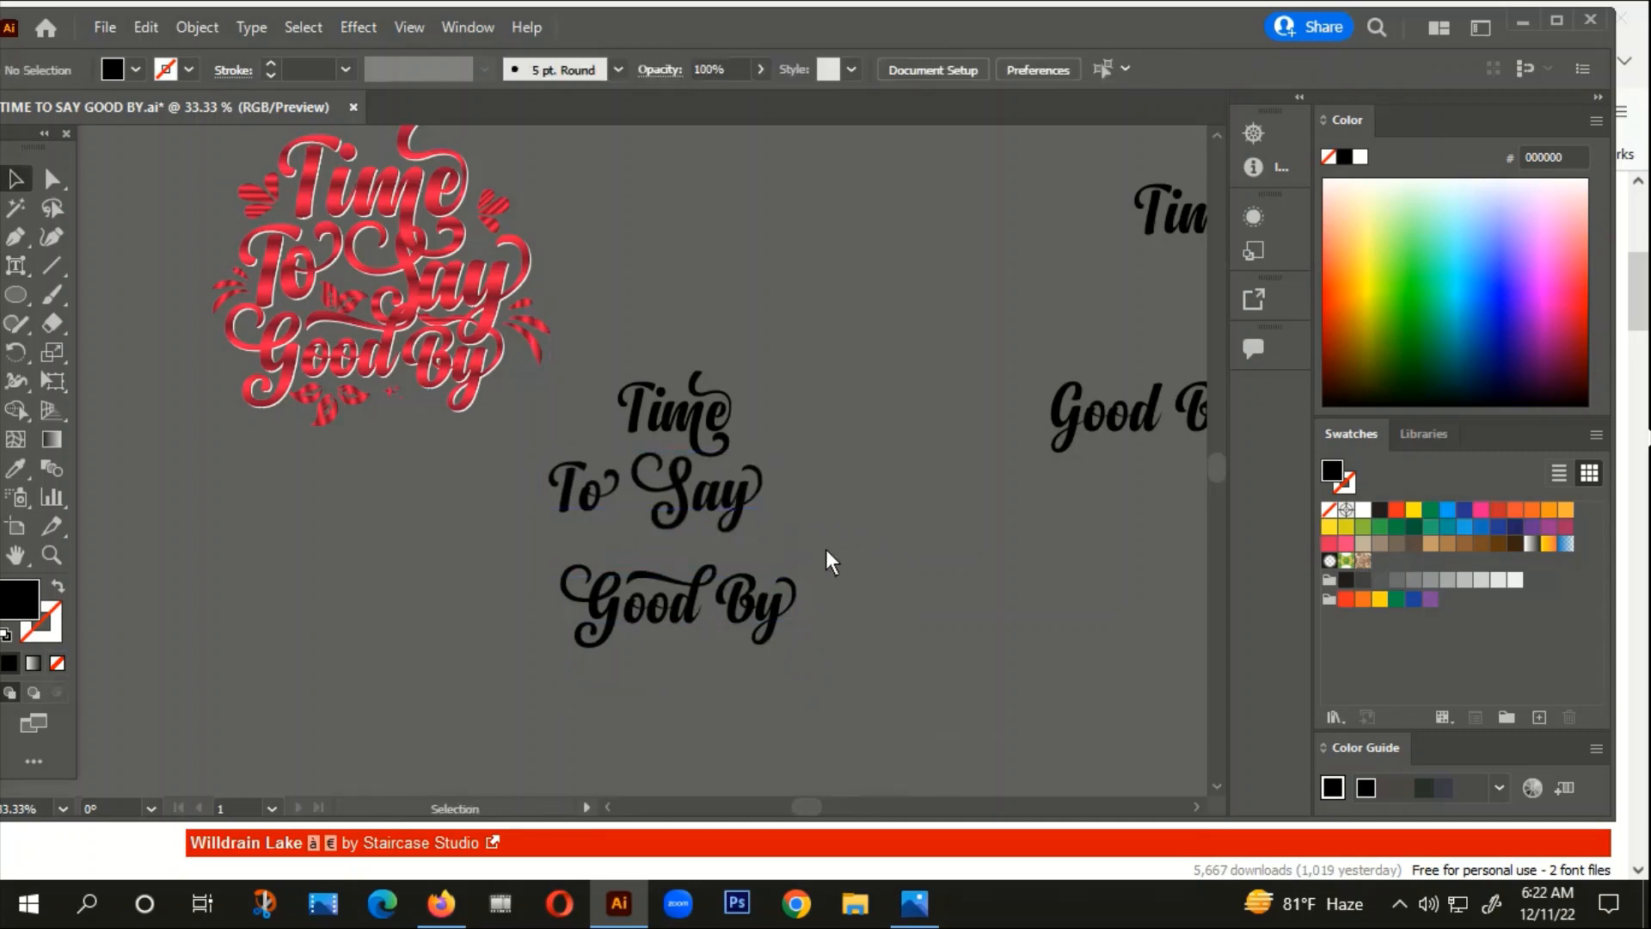
Step: Place a copy of the three swashed lines above the originals, and convert the lower set to outlines
left_click_drag(626, 371, 776, 348)
scroll(726, 673, "down", 2)
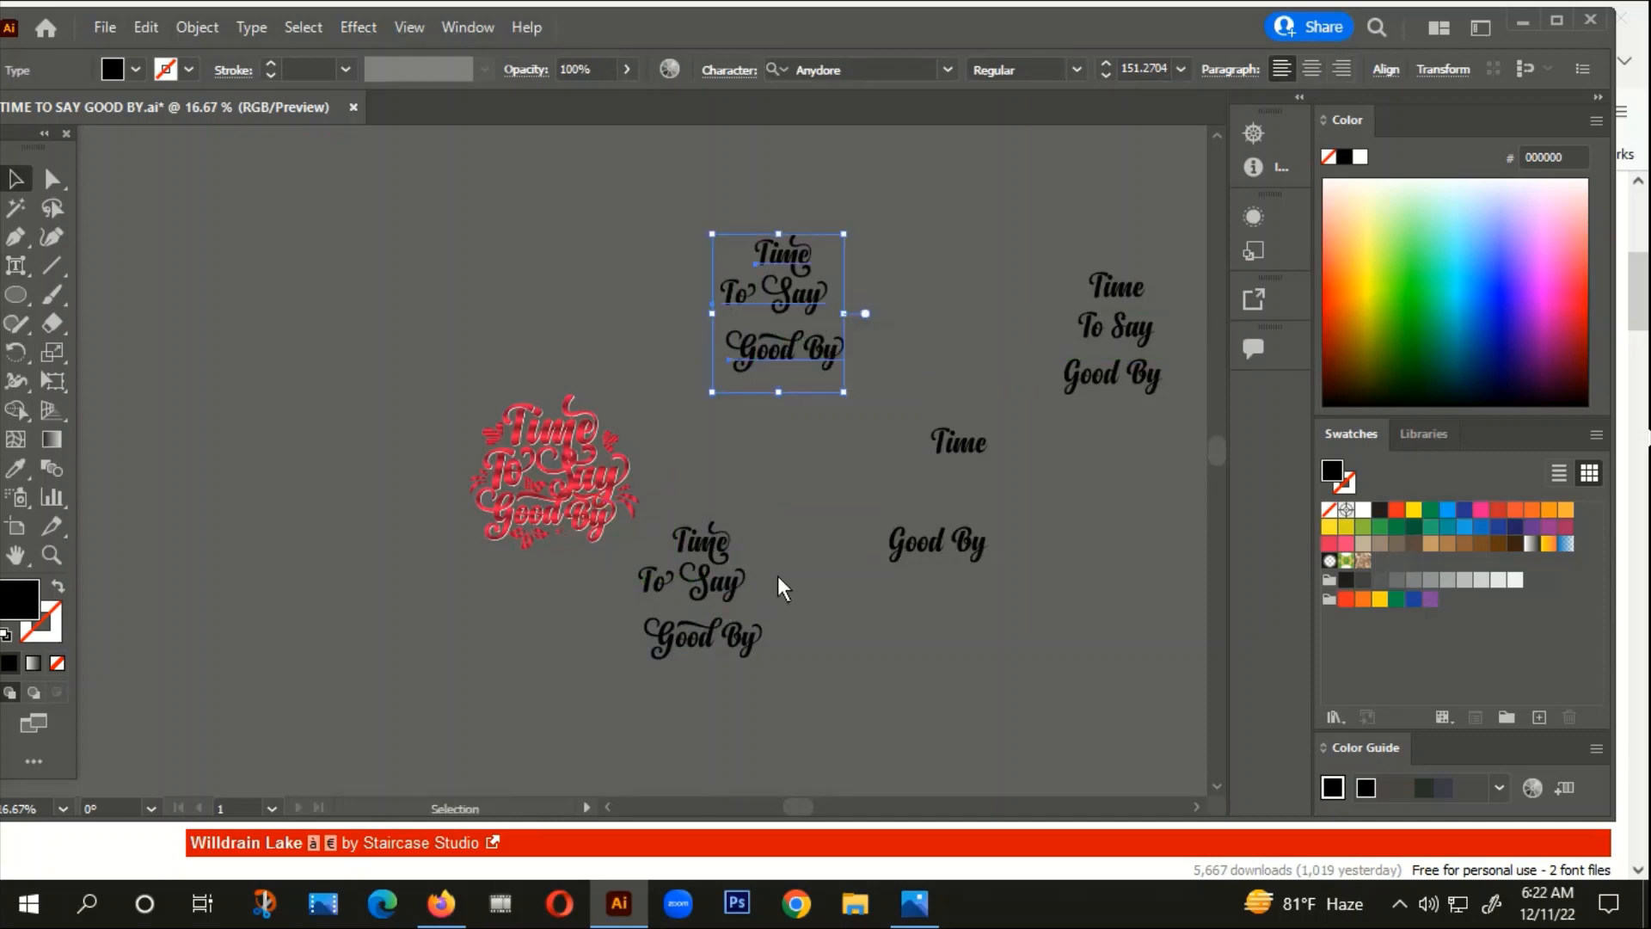
scroll(756, 617, "up", 1)
right_click(694, 544)
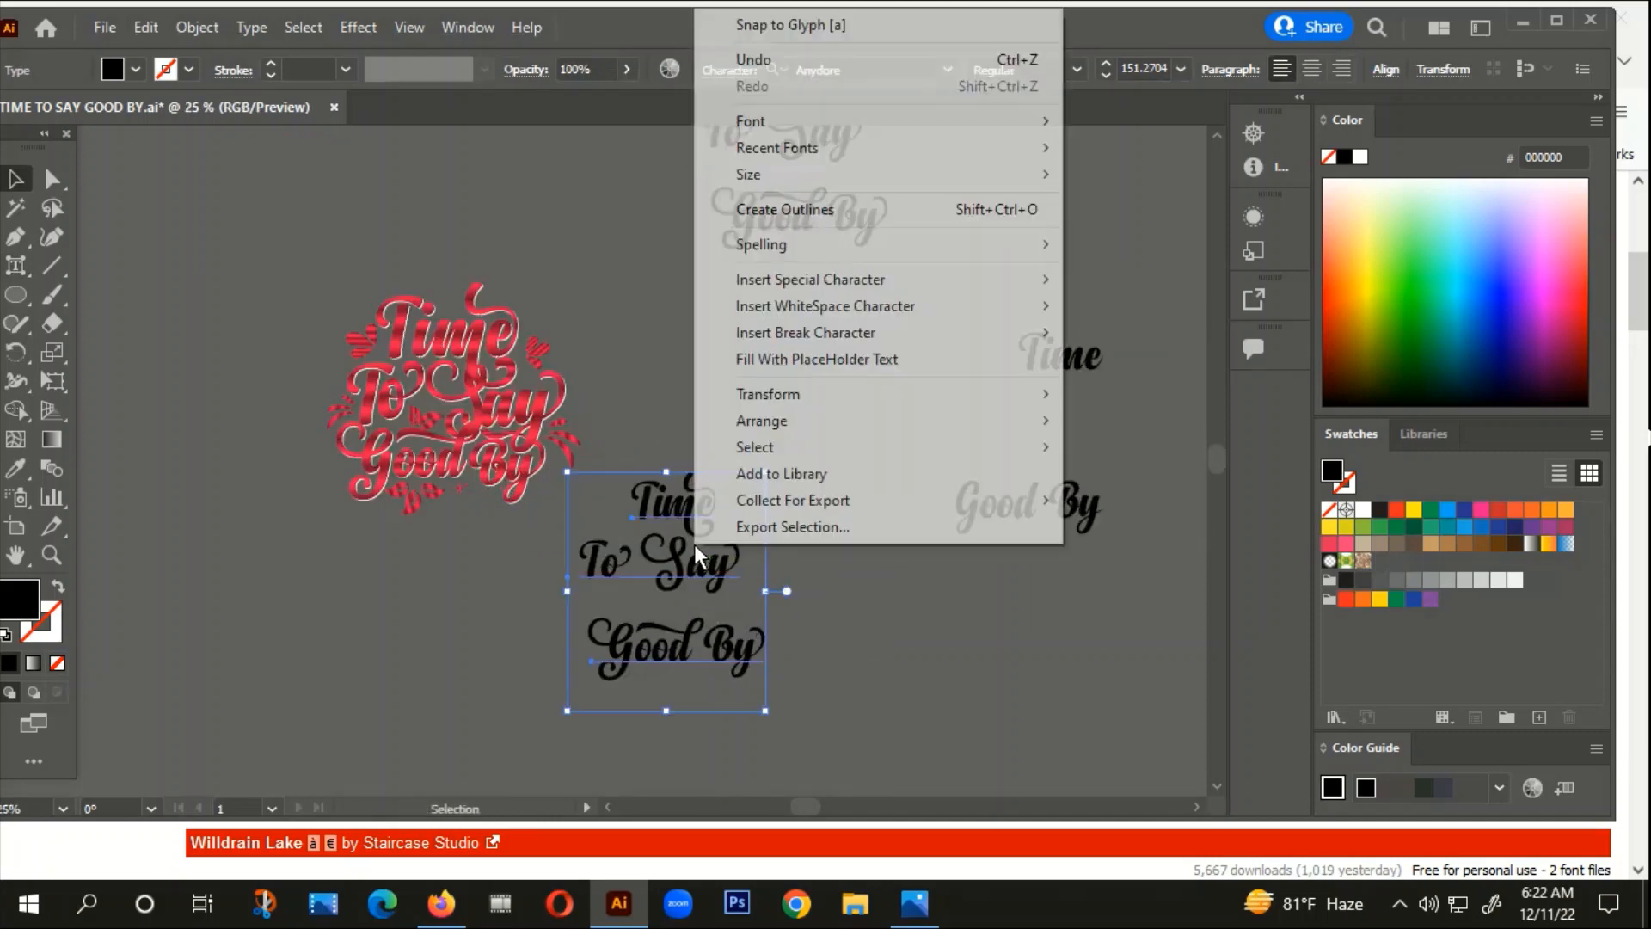
left_click(781, 209)
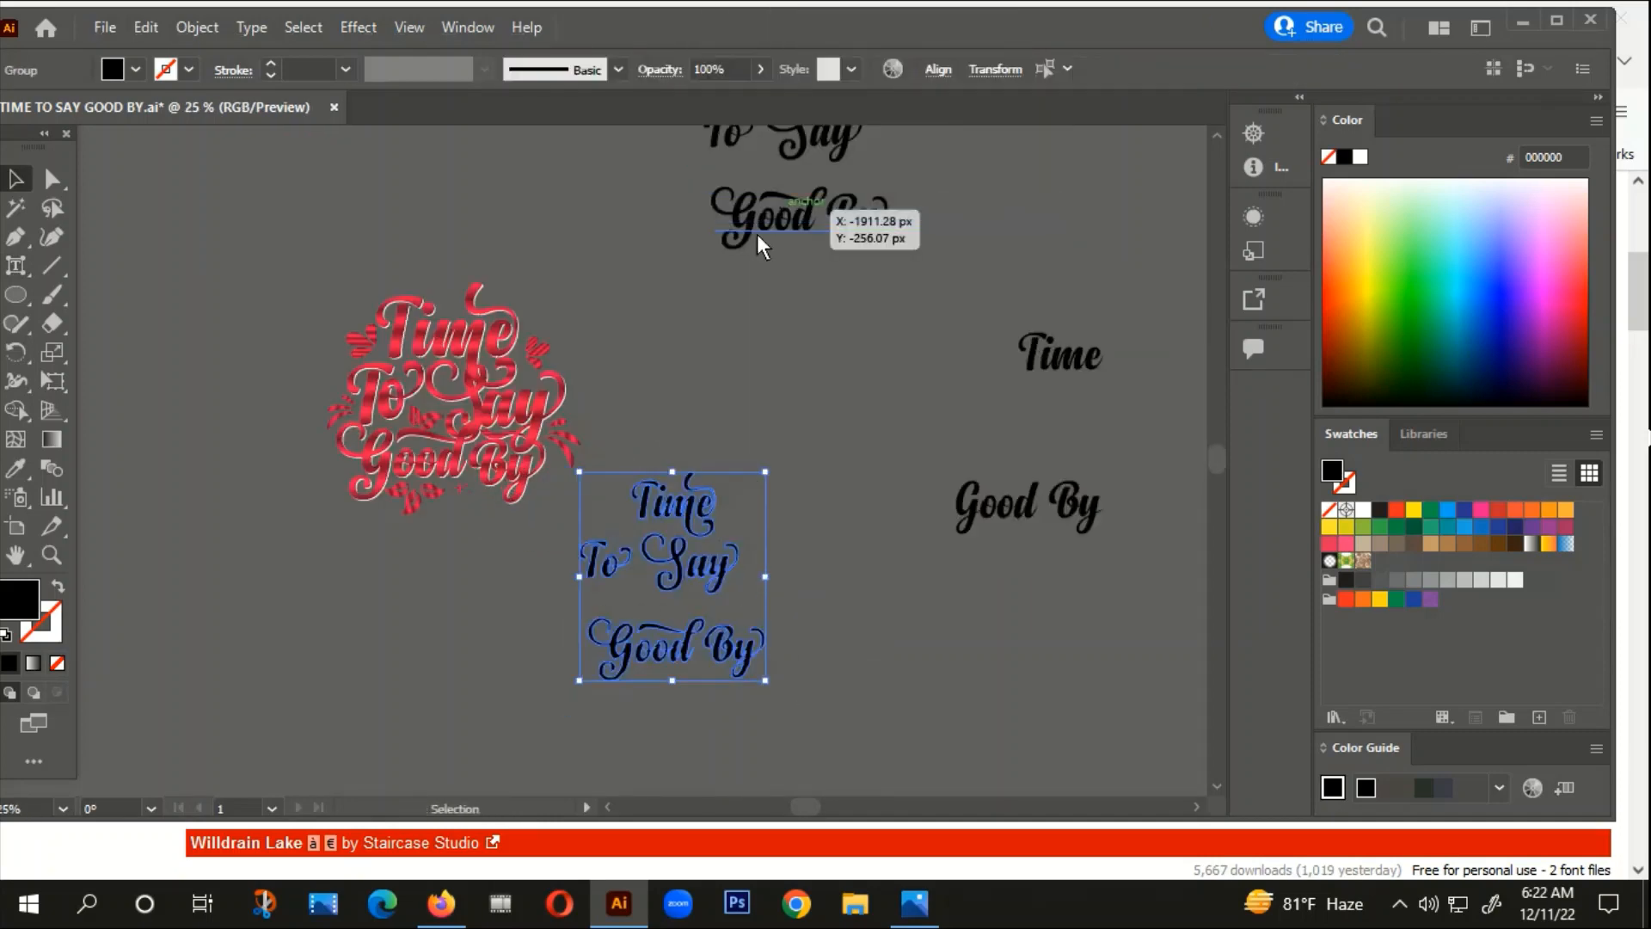
scroll(633, 582, "up", 1)
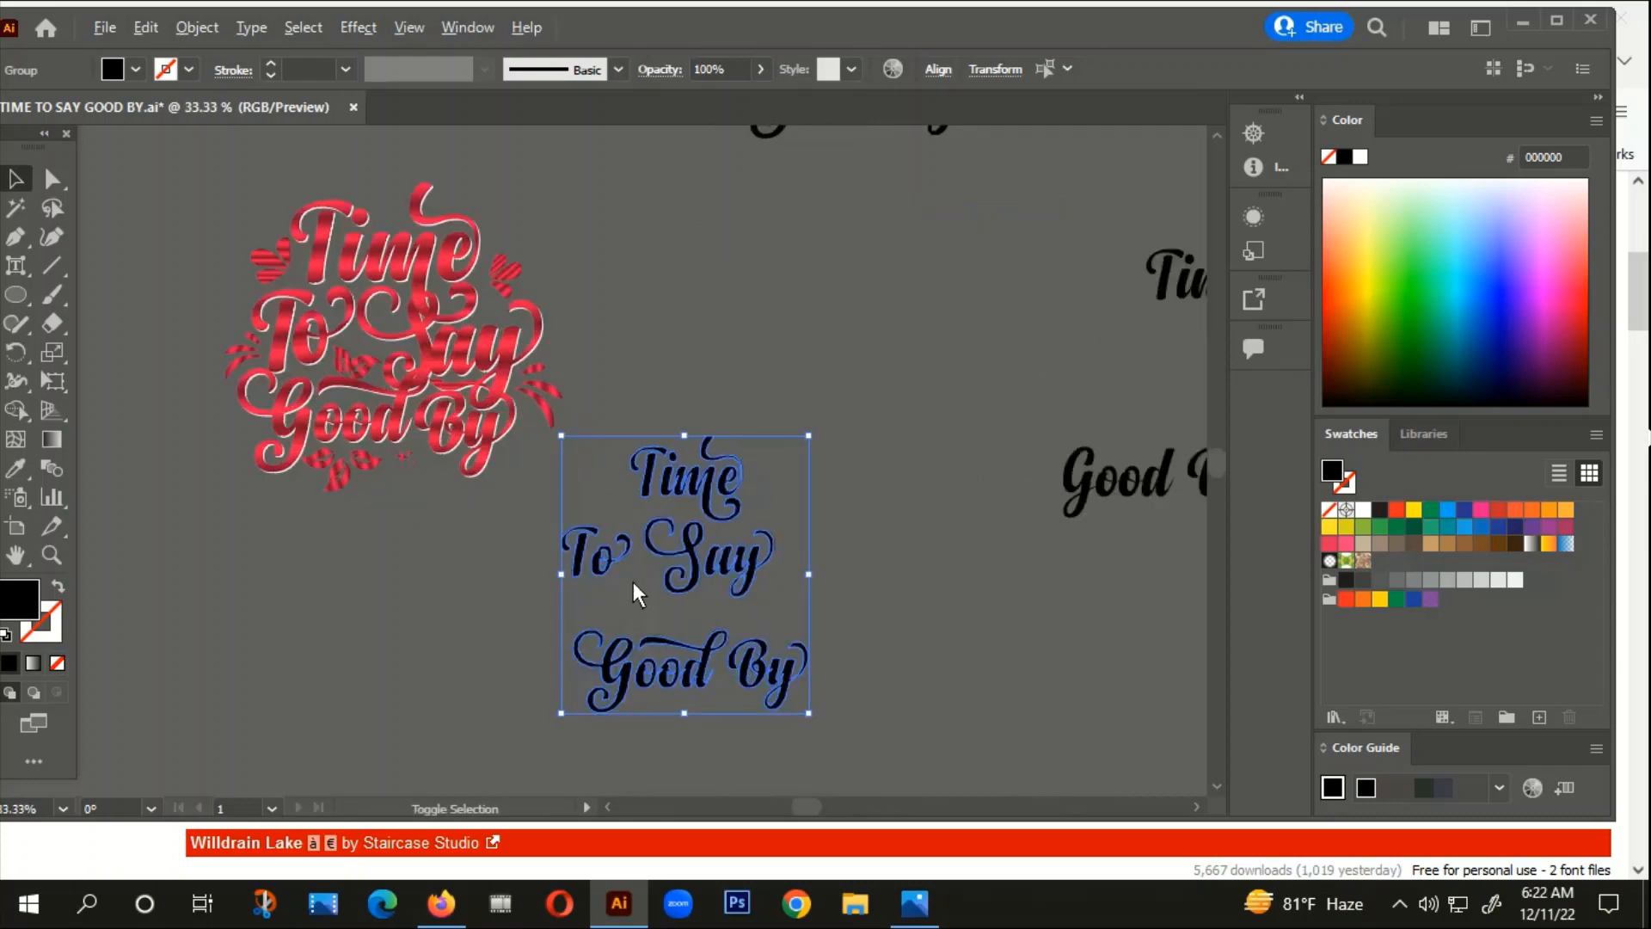
Step: Ungroup the outlined lines, enlarge "To Say" slightly and move it up and right, close beneath "Time"
right_click(721, 560)
left_click(768, 604)
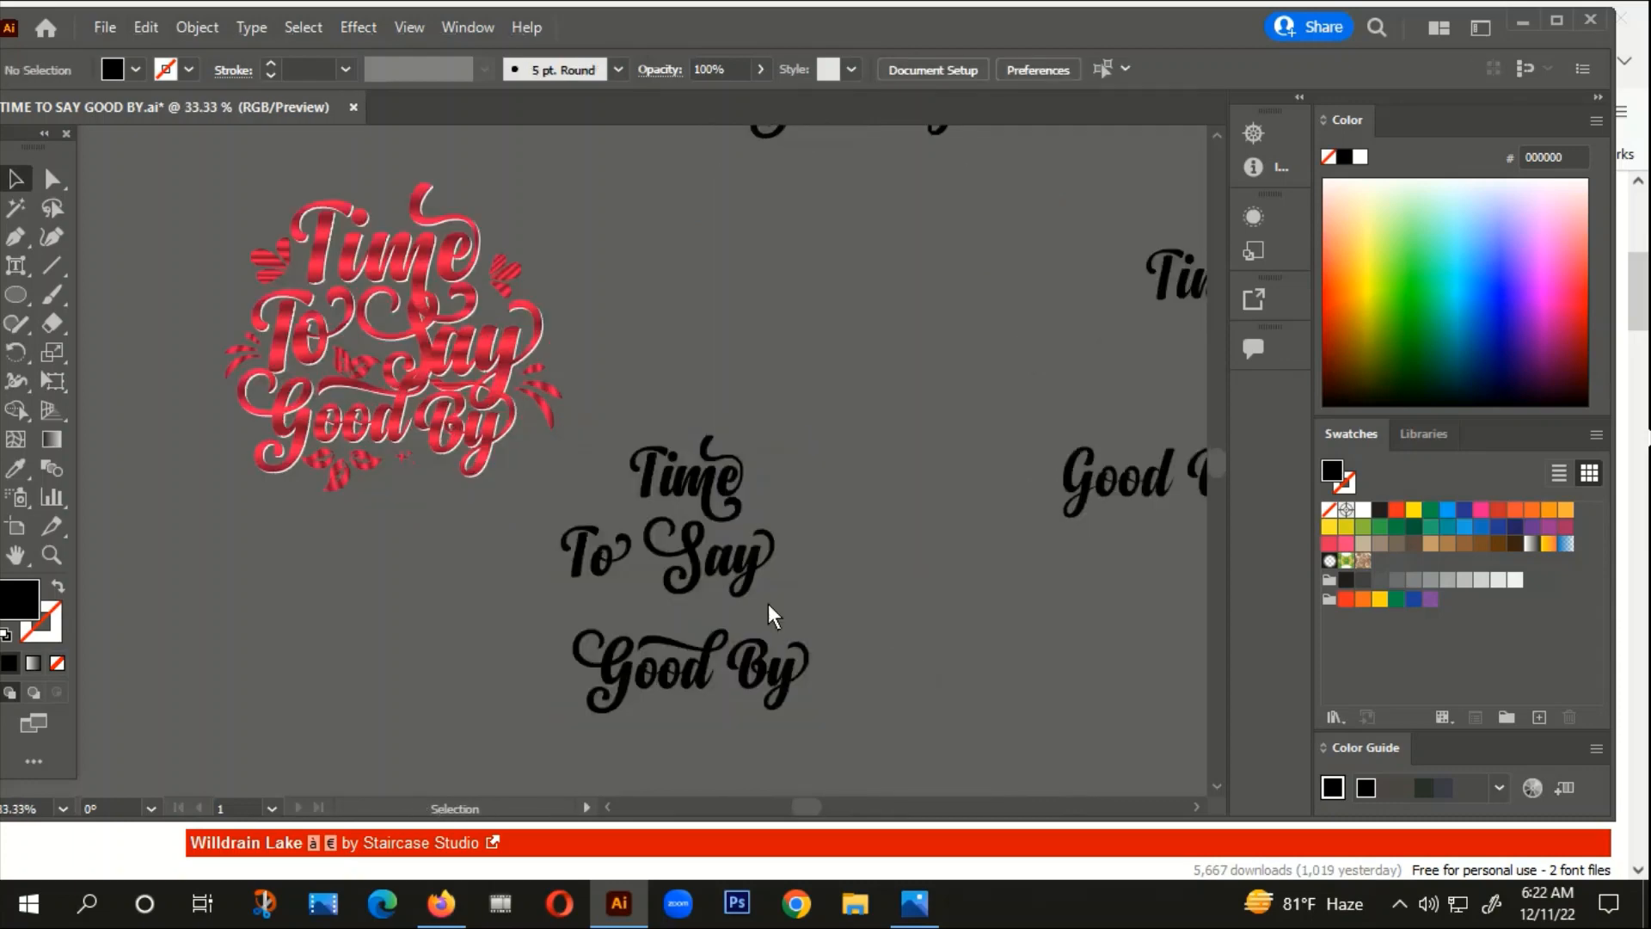
left_click(761, 545)
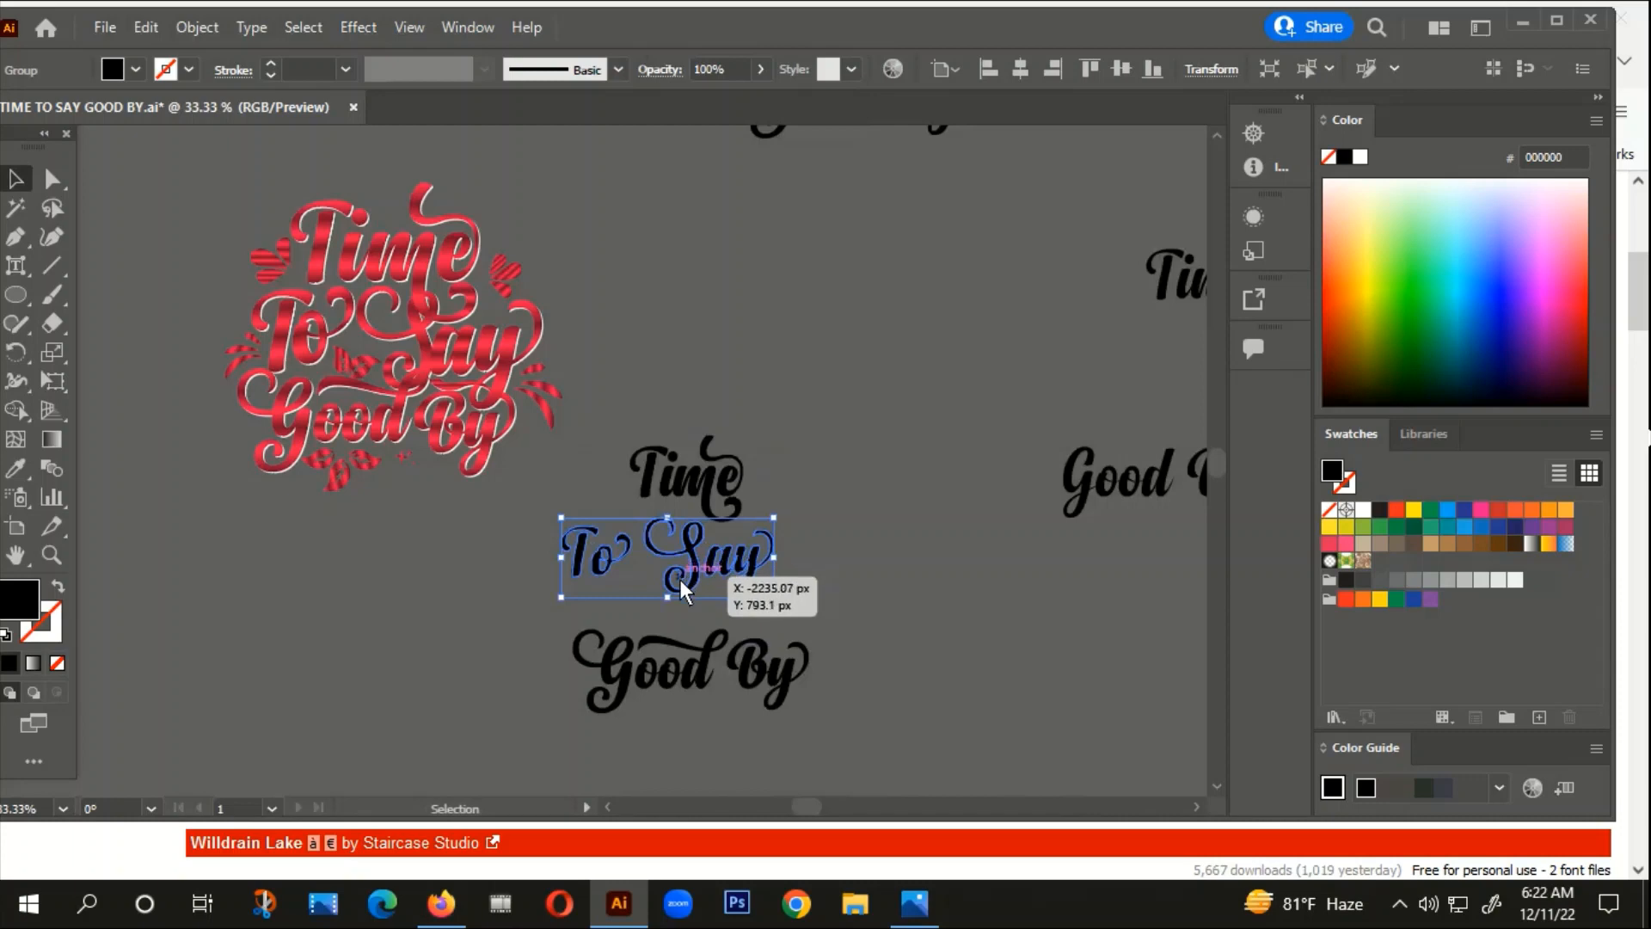
scroll(709, 615, "up", 1)
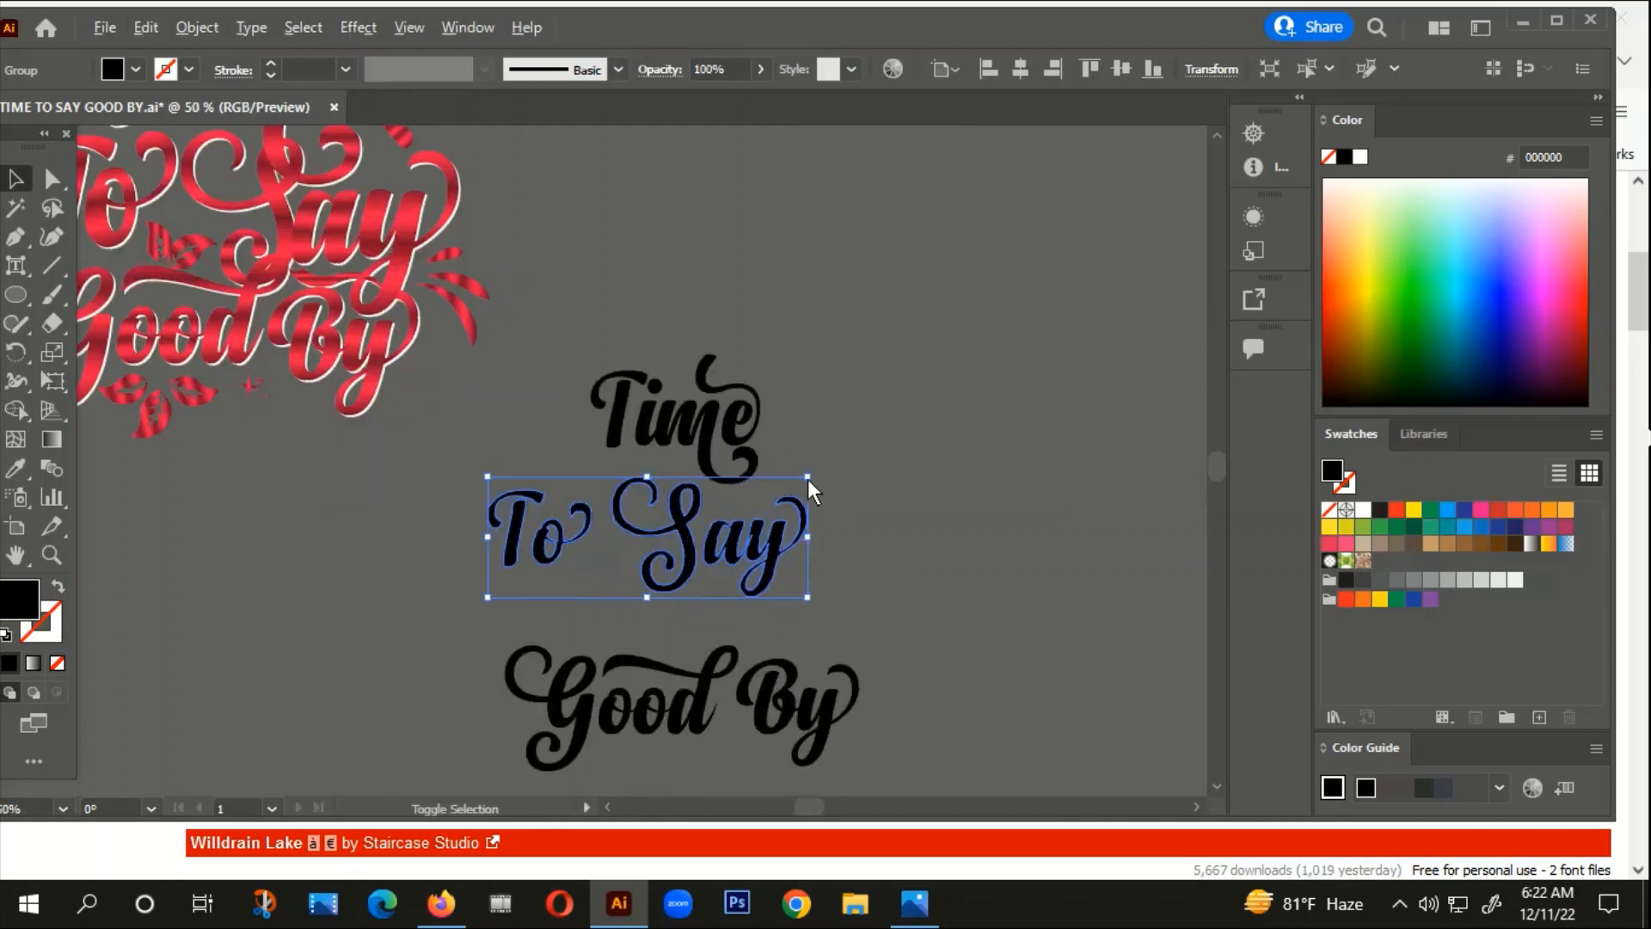
left_click_drag(807, 478, 828, 470)
left_click_drag(717, 550, 818, 519)
scroll(815, 550, "down", 1)
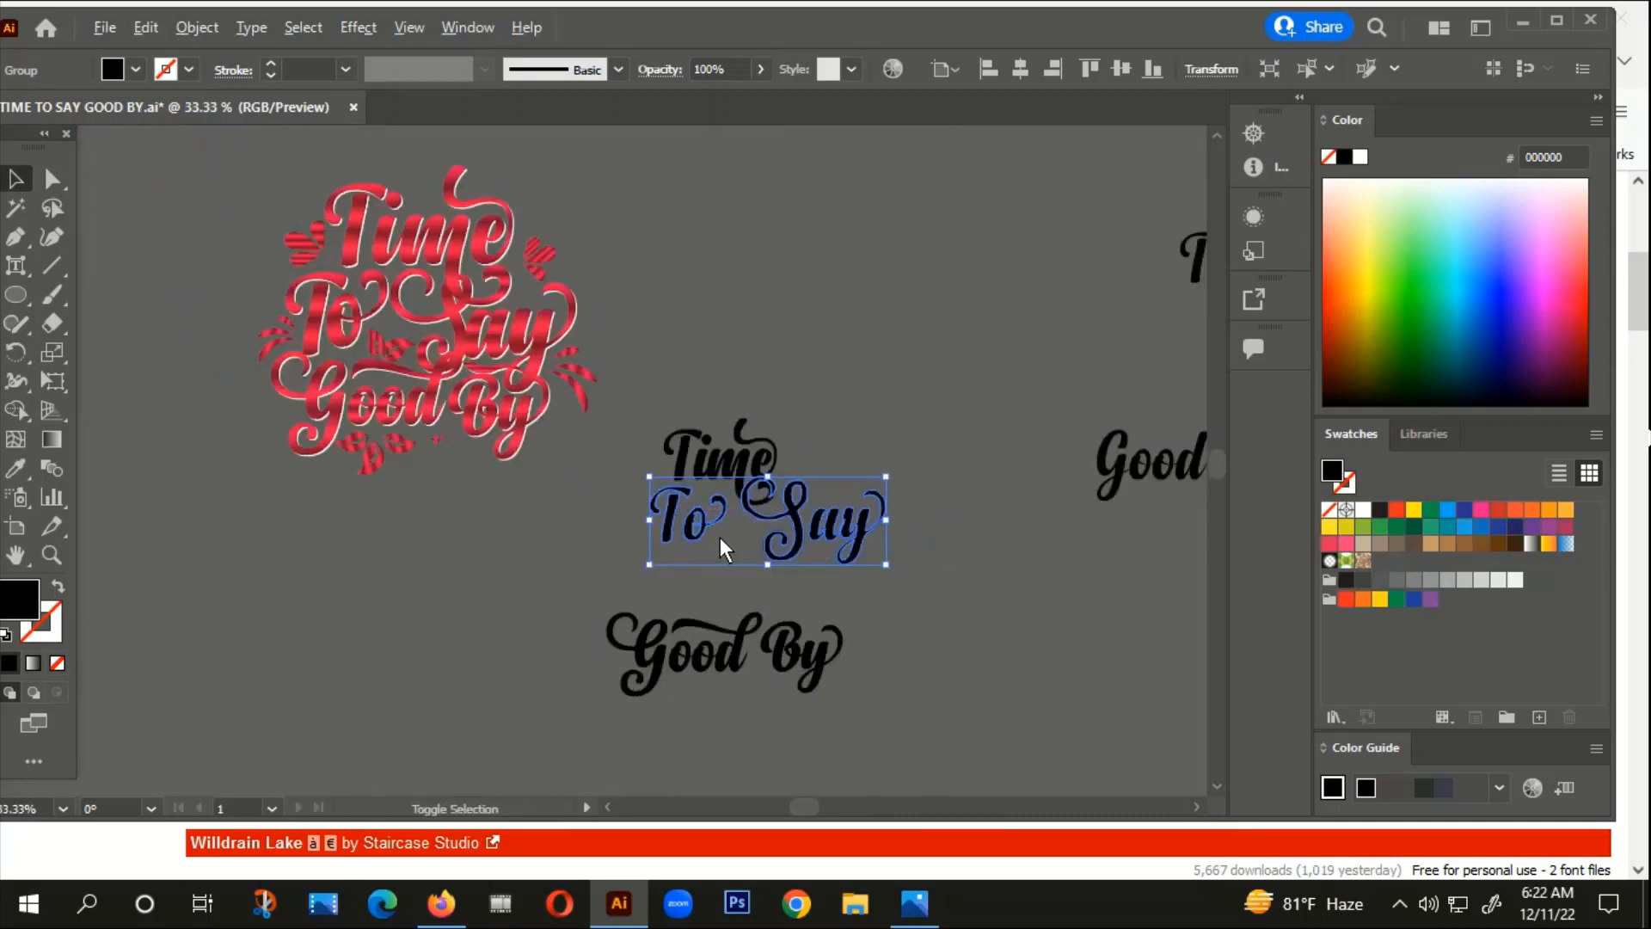
Step: Ungroup the outlined "To Say" into separate letter shapes
scroll(705, 530, "up", 3)
scroll(710, 526, "down", 2)
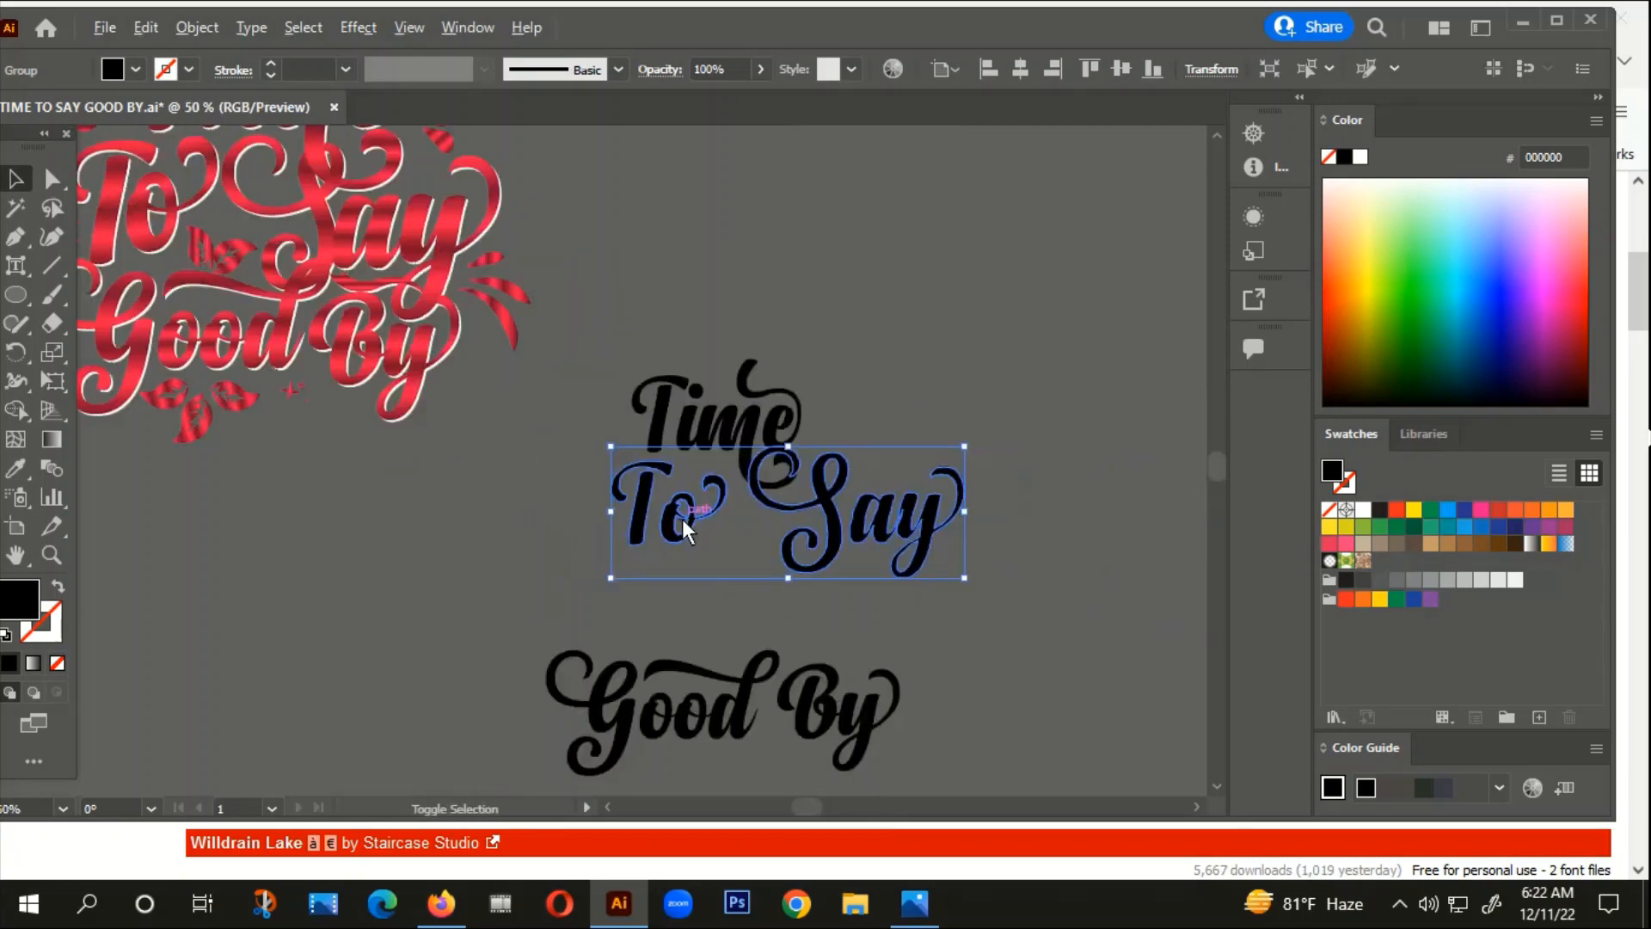
right_click(690, 529)
left_click(813, 307)
left_click(957, 381)
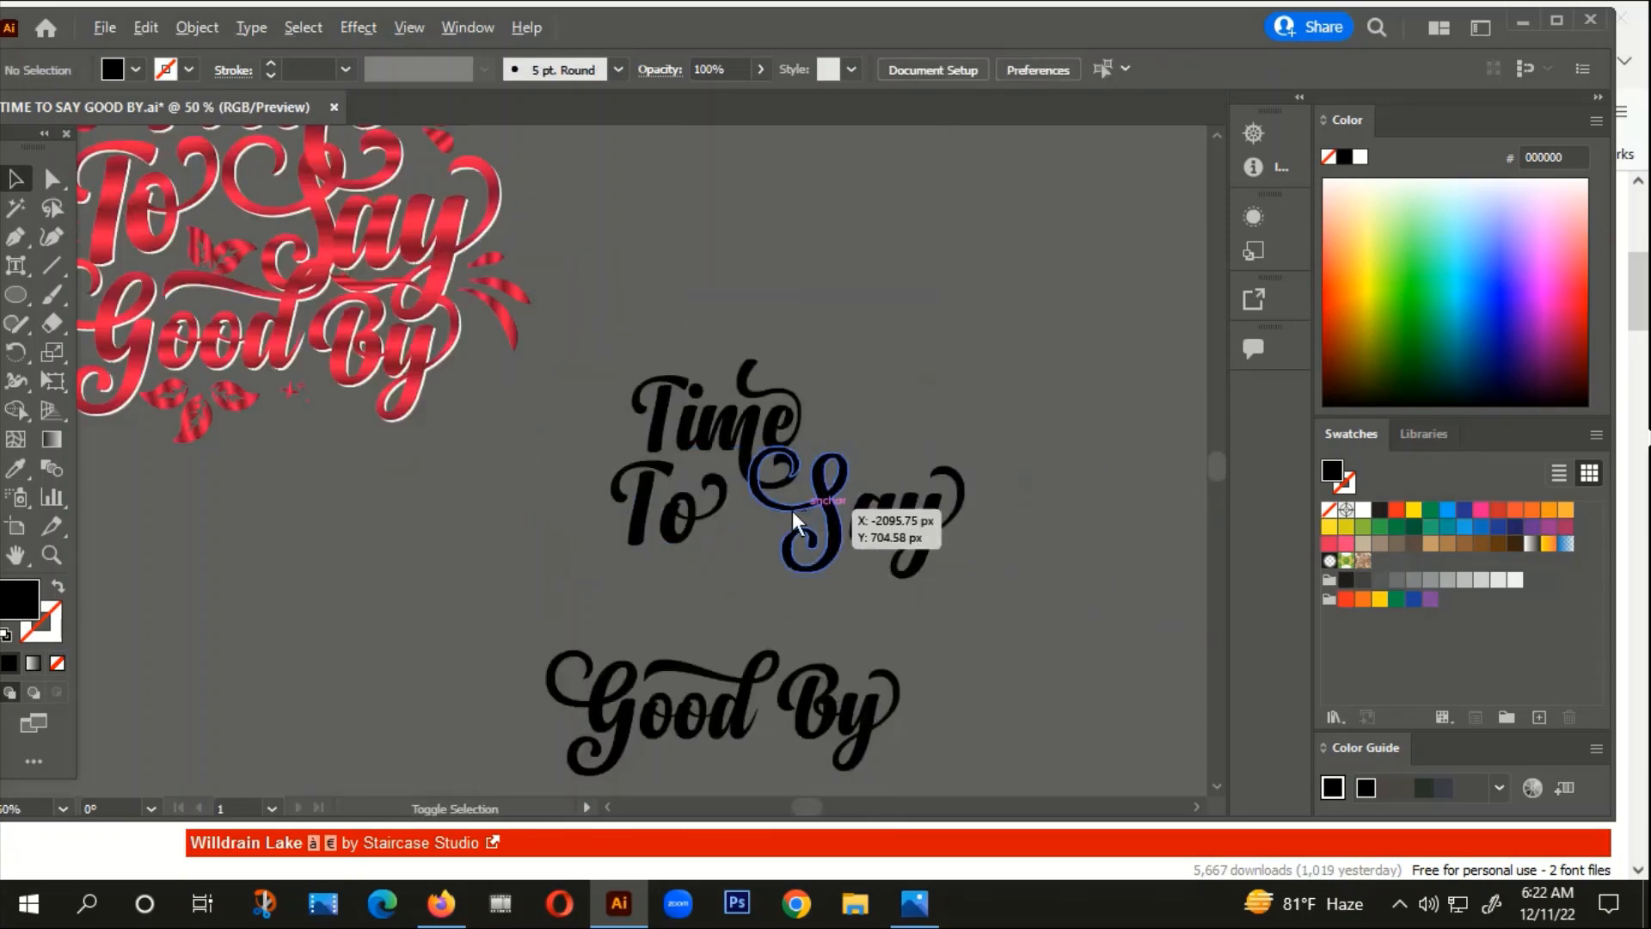
Step: Shift the word "To" slightly left beneath the "T" of "Time"
scroll(792, 509, "up", 1)
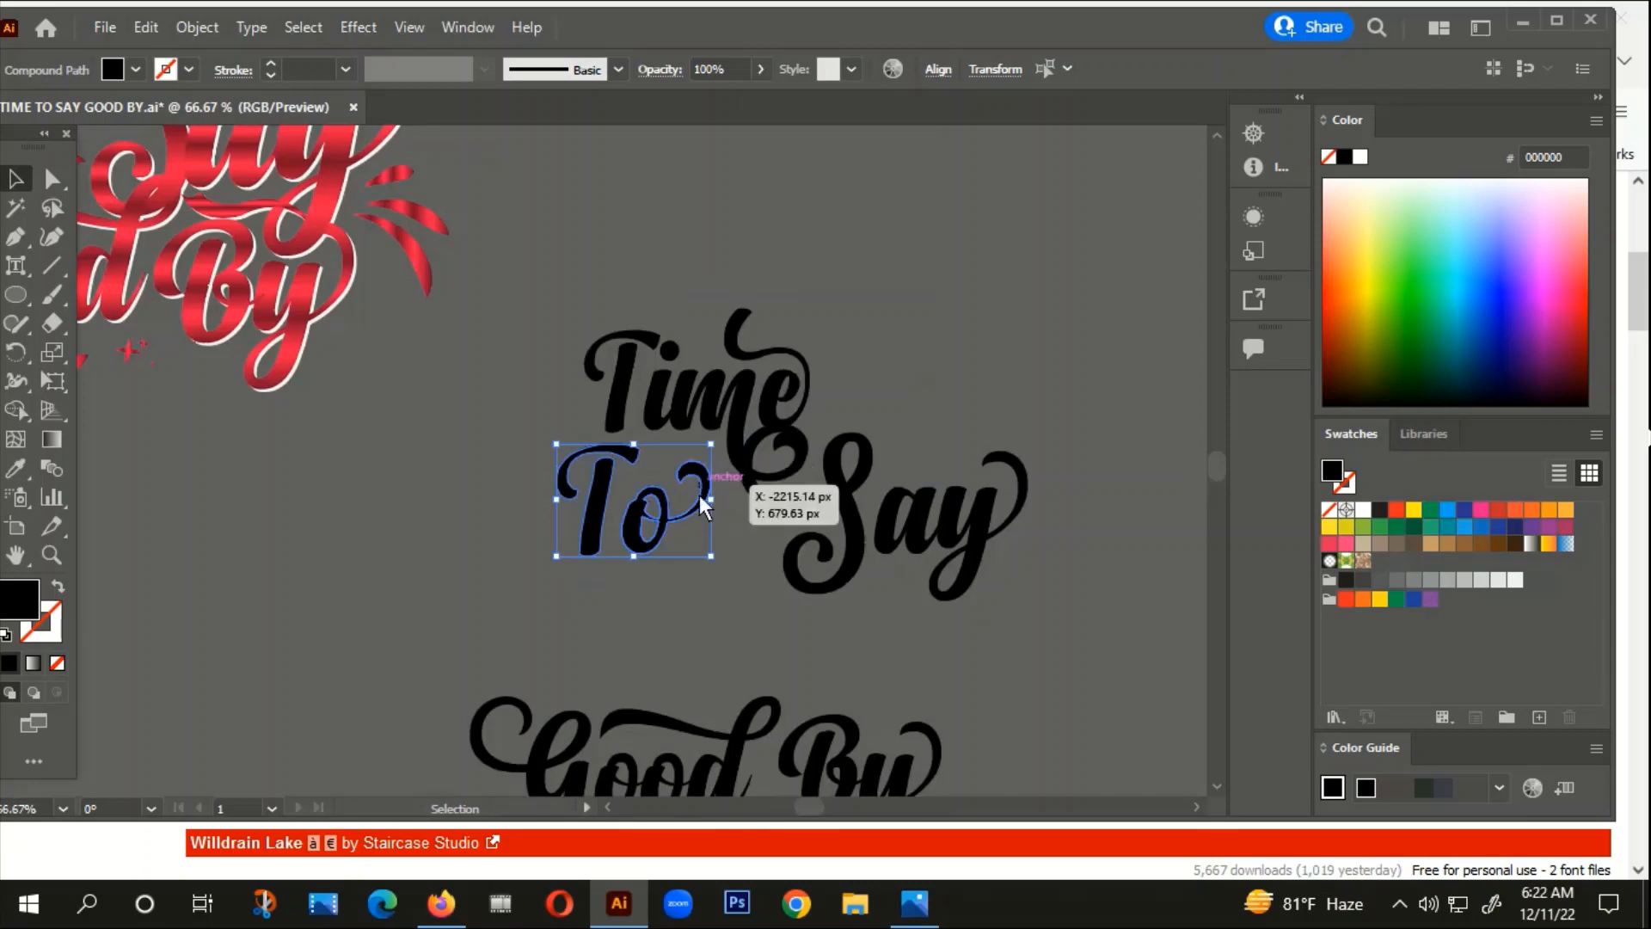
left_click(570, 580)
left_click_drag(696, 472, 641, 531)
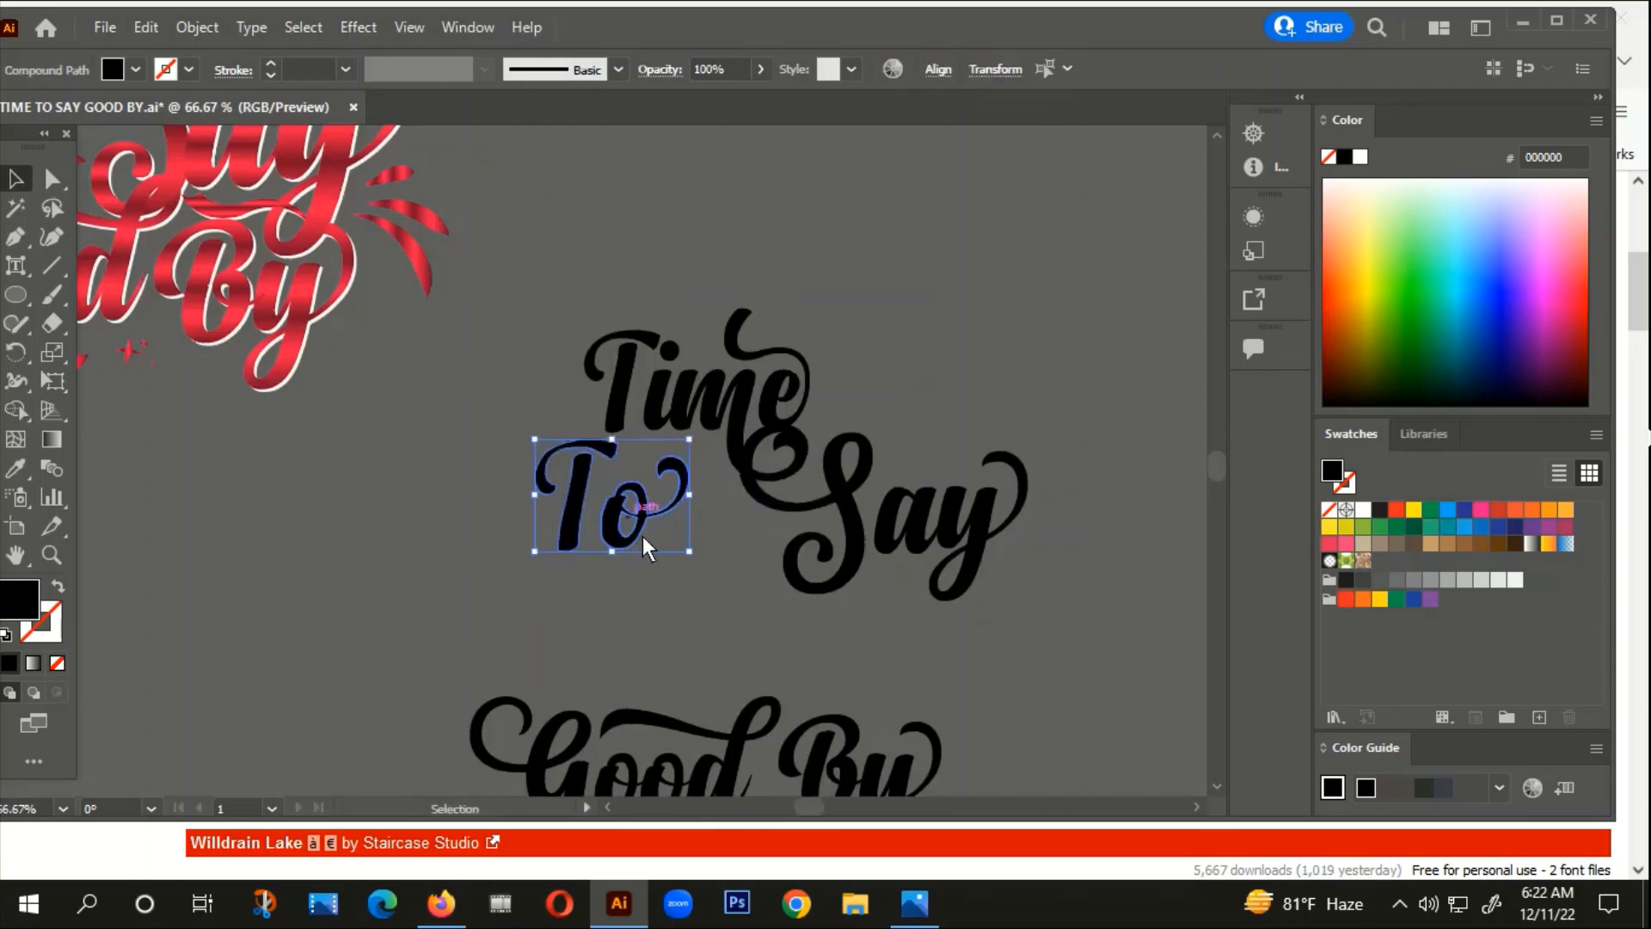
scroll(654, 545, "down", 2)
scroll(636, 571, "up", 2)
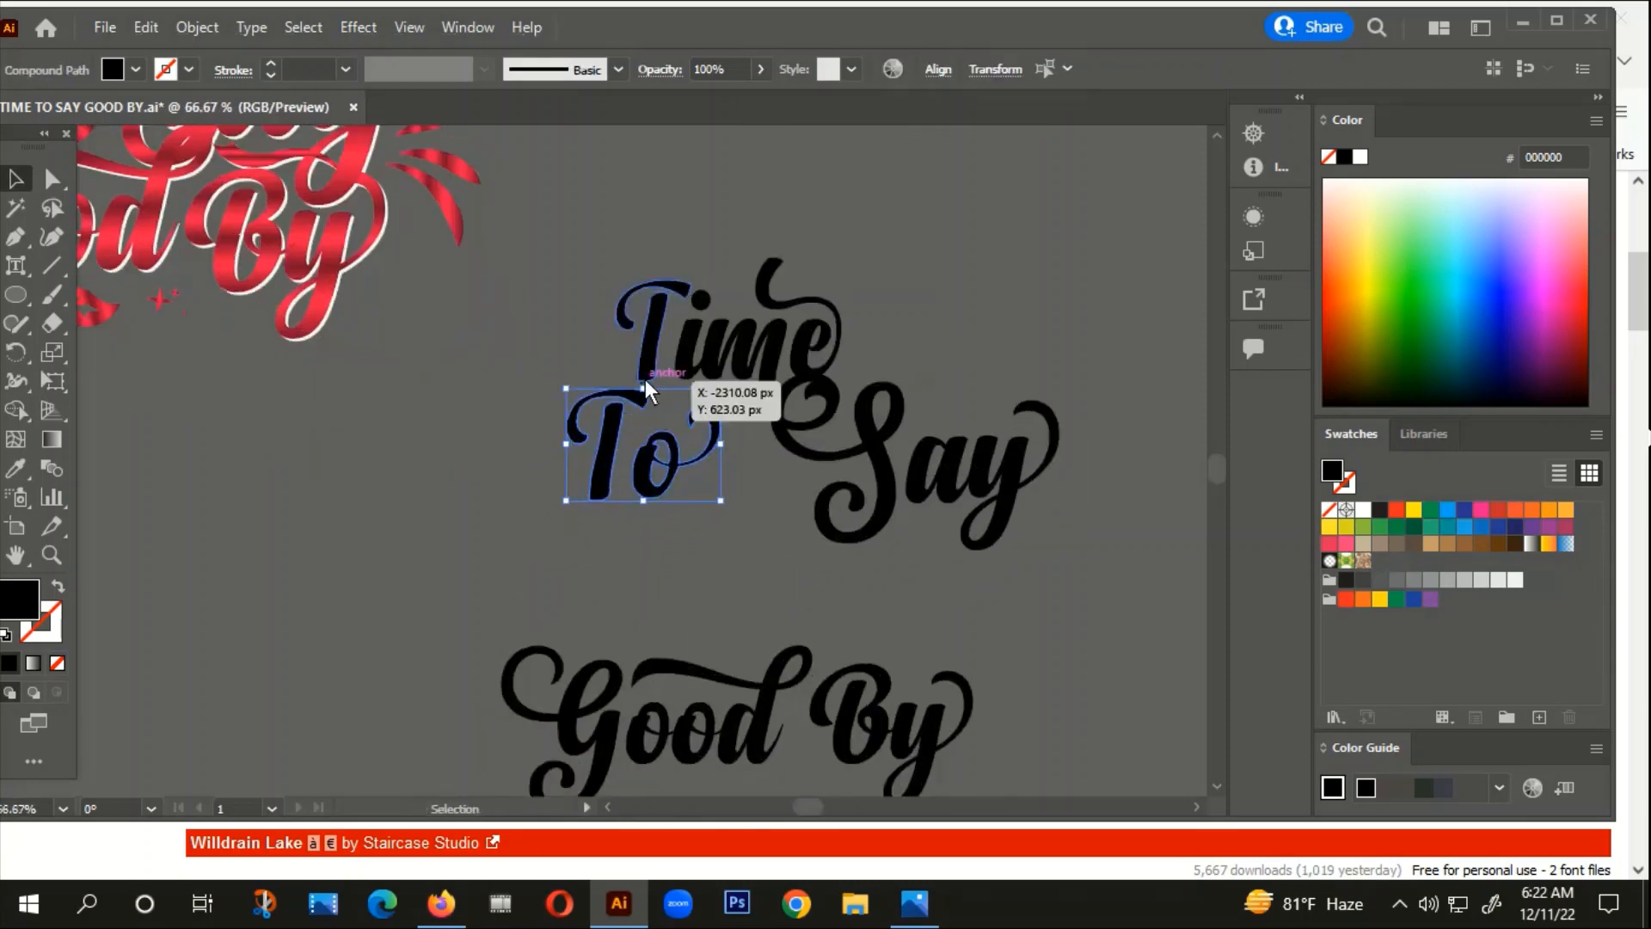
mouse_move(609, 437)
left_mouse_down()
mouse_move(673, 478)
mouse_move(602, 438)
left_mouse_up()
left_click(652, 545)
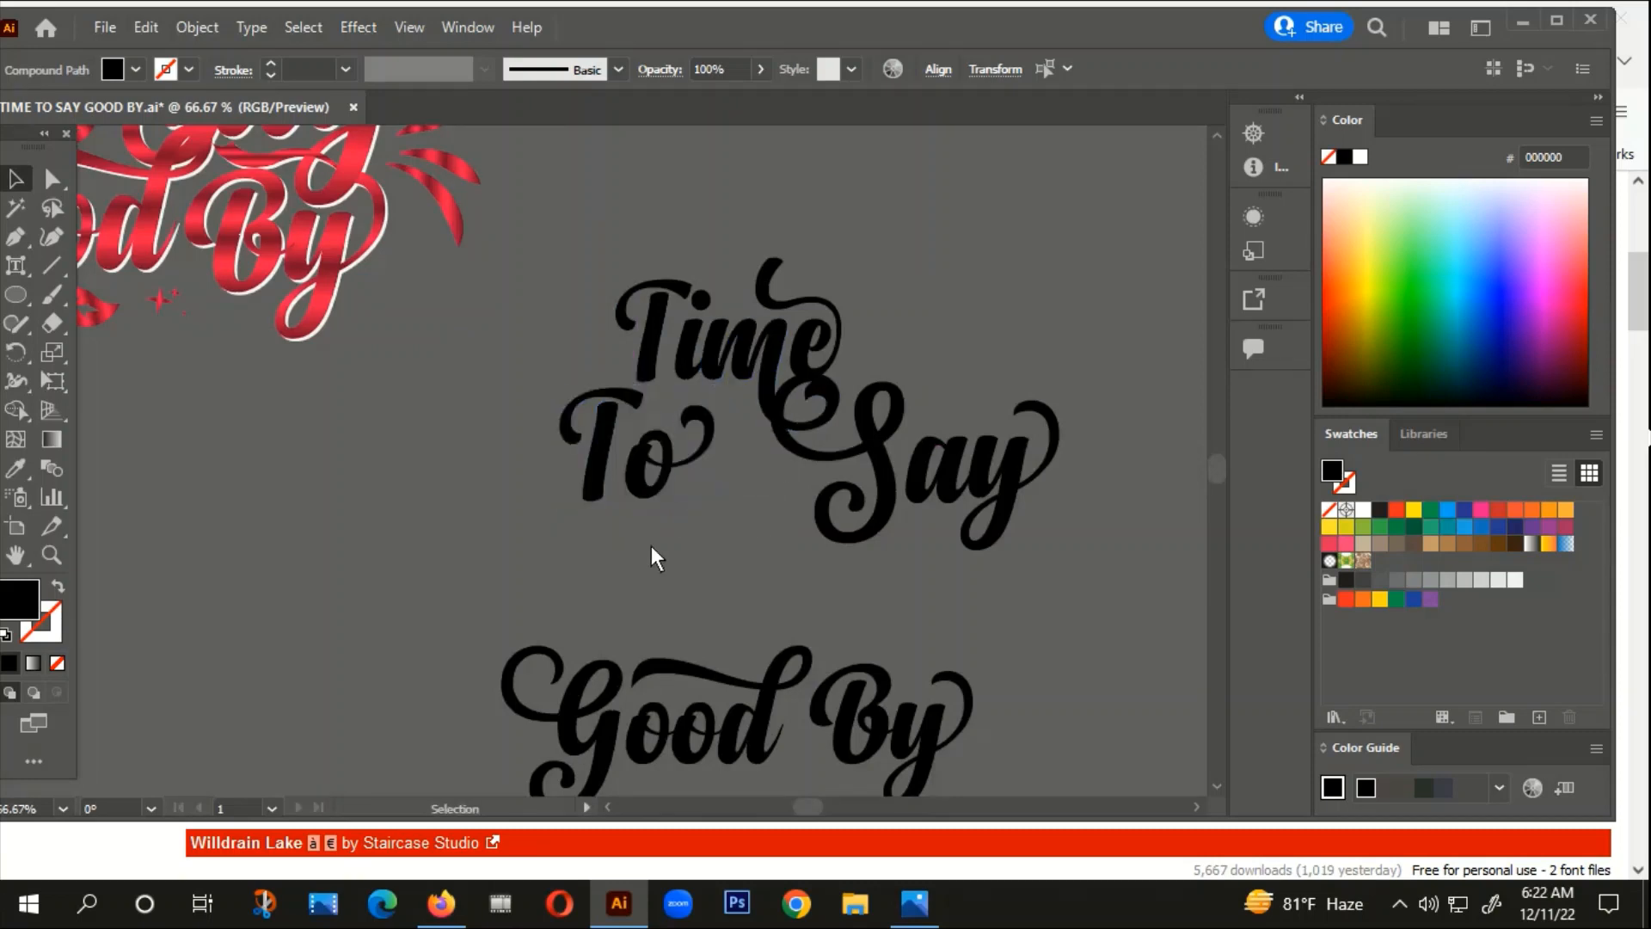
Step: Compare "To" with the finished artwork, then shrink it slightly and nudge it down below "Time"
scroll(652, 546, "down", 1)
left_click_drag(332, 363, 519, 363)
scroll(520, 362, "up", 2)
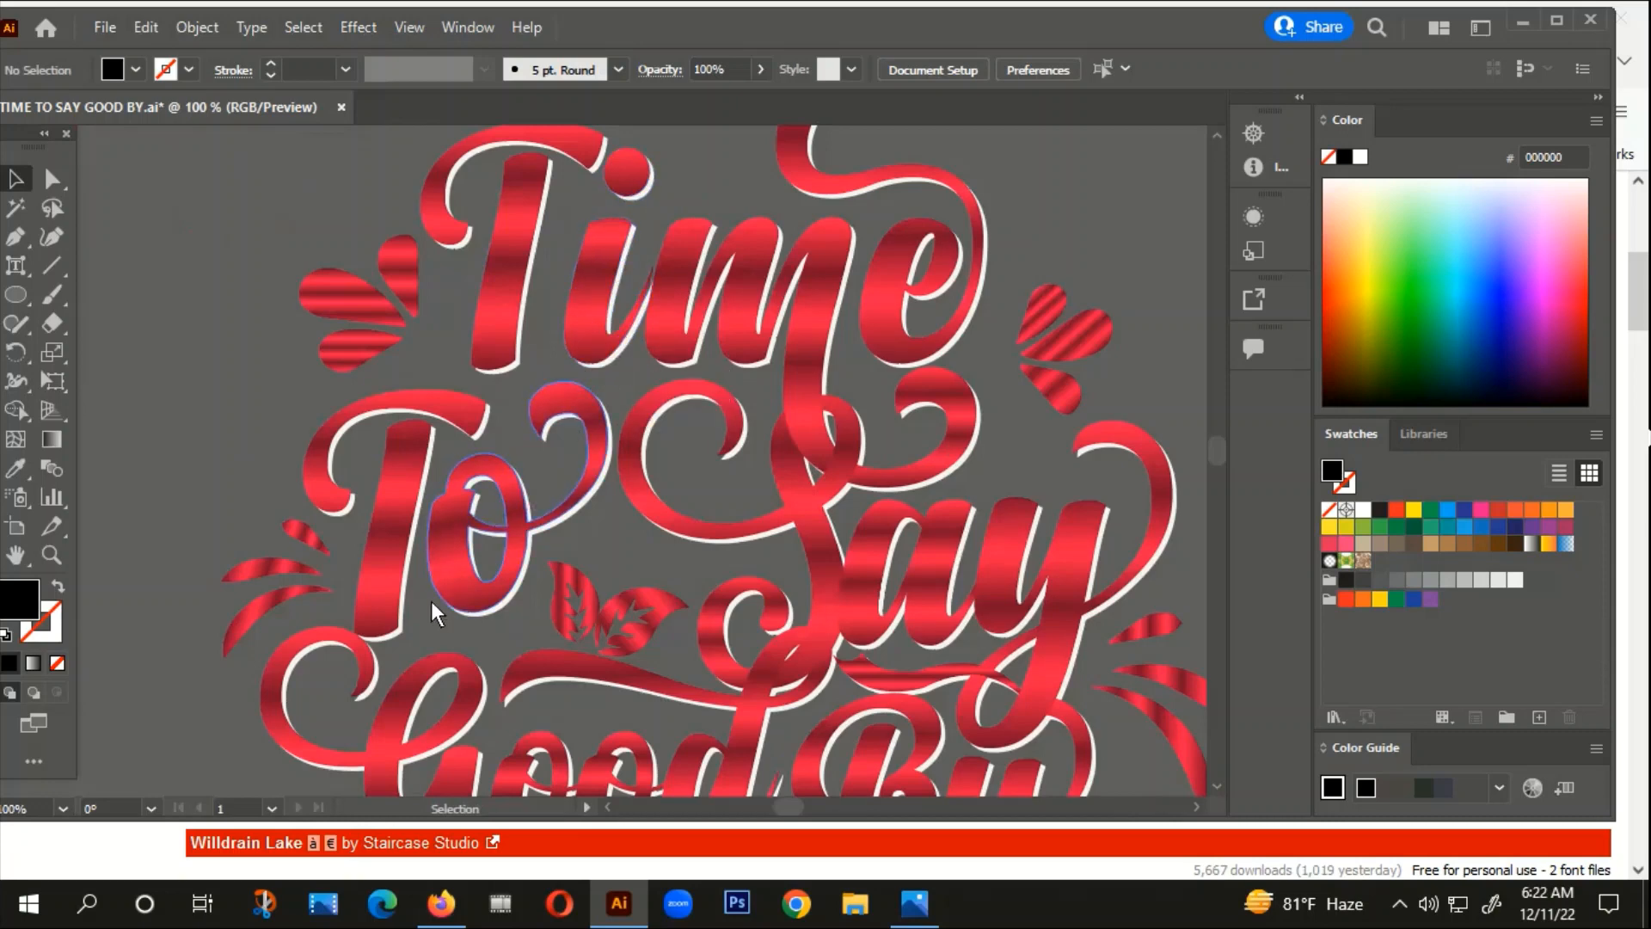
scroll(431, 601, "down", 3)
left_click_drag(758, 615, 606, 366)
scroll(606, 366, "up", 2)
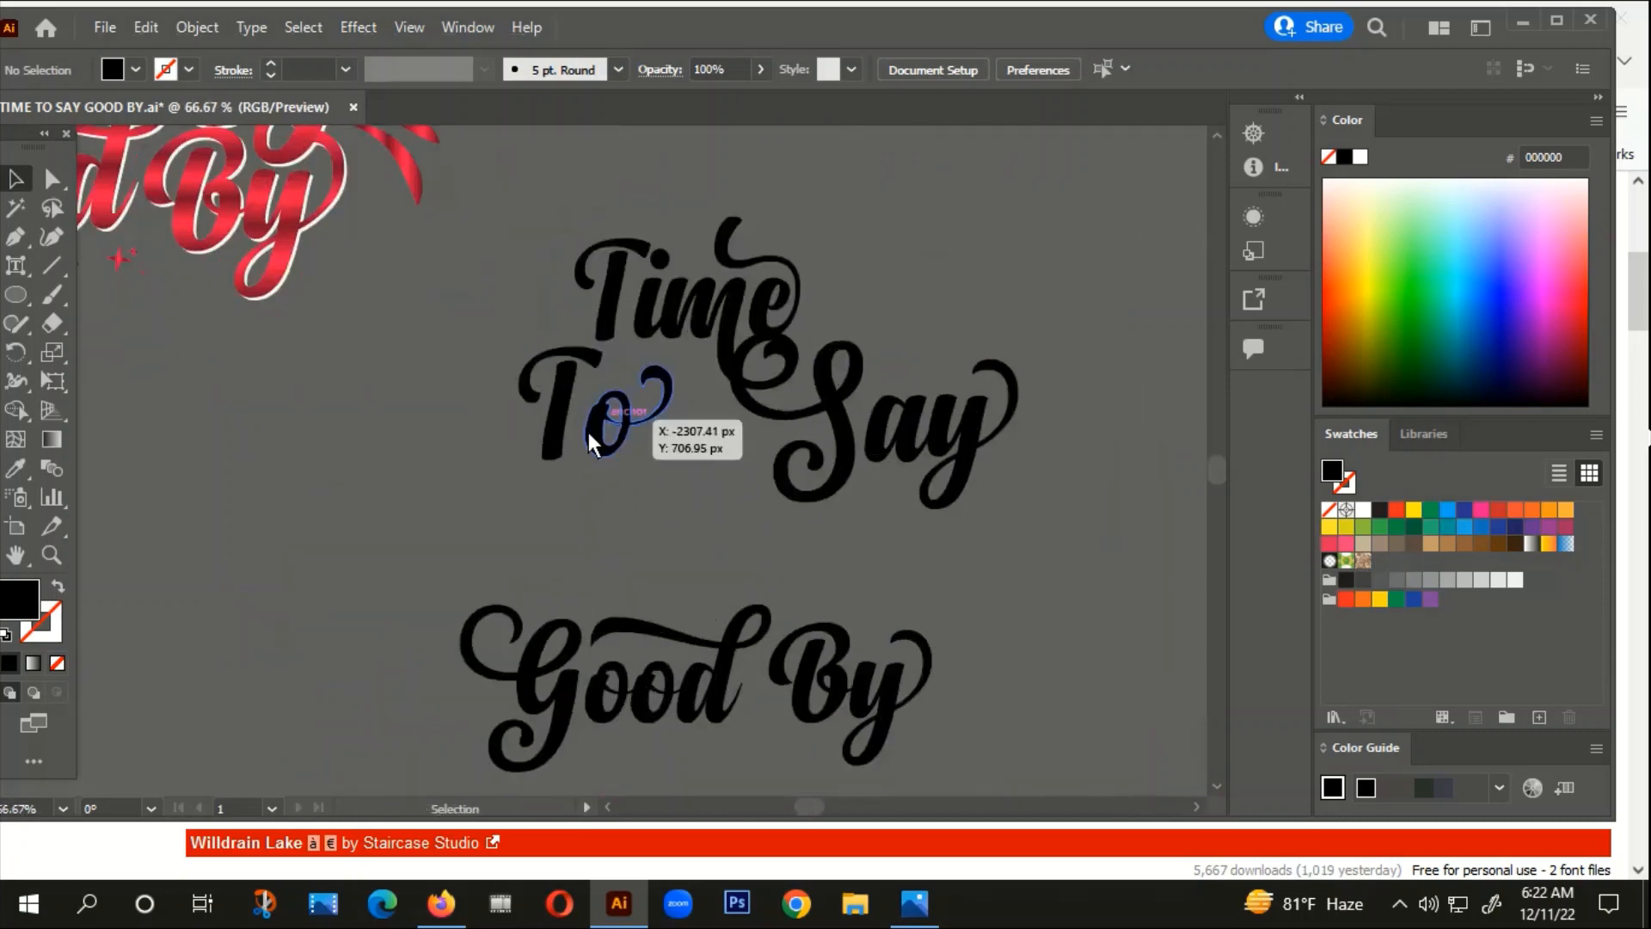
left_click(636, 378)
scroll(636, 378, "up", 1)
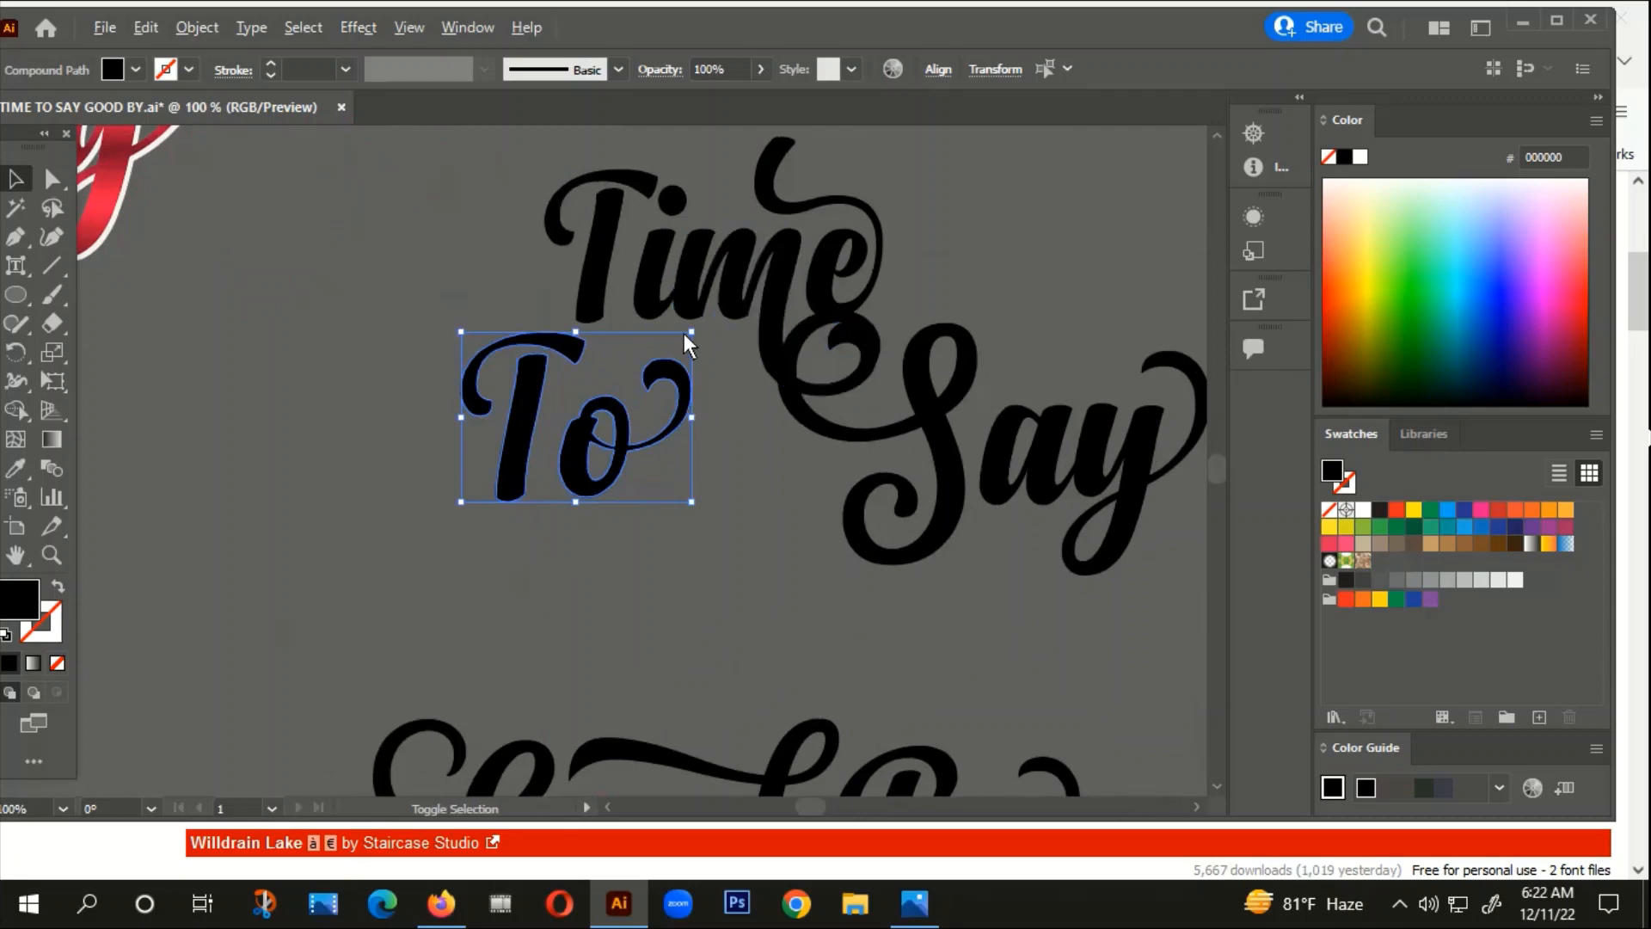
left_click_drag(690, 336, 685, 339)
mouse_move(605, 431)
left_mouse_down()
mouse_move(595, 416)
mouse_move(604, 438)
left_mouse_up()
left_click(601, 562)
scroll(601, 563, "down", 3)
scroll(601, 569, "up", 2)
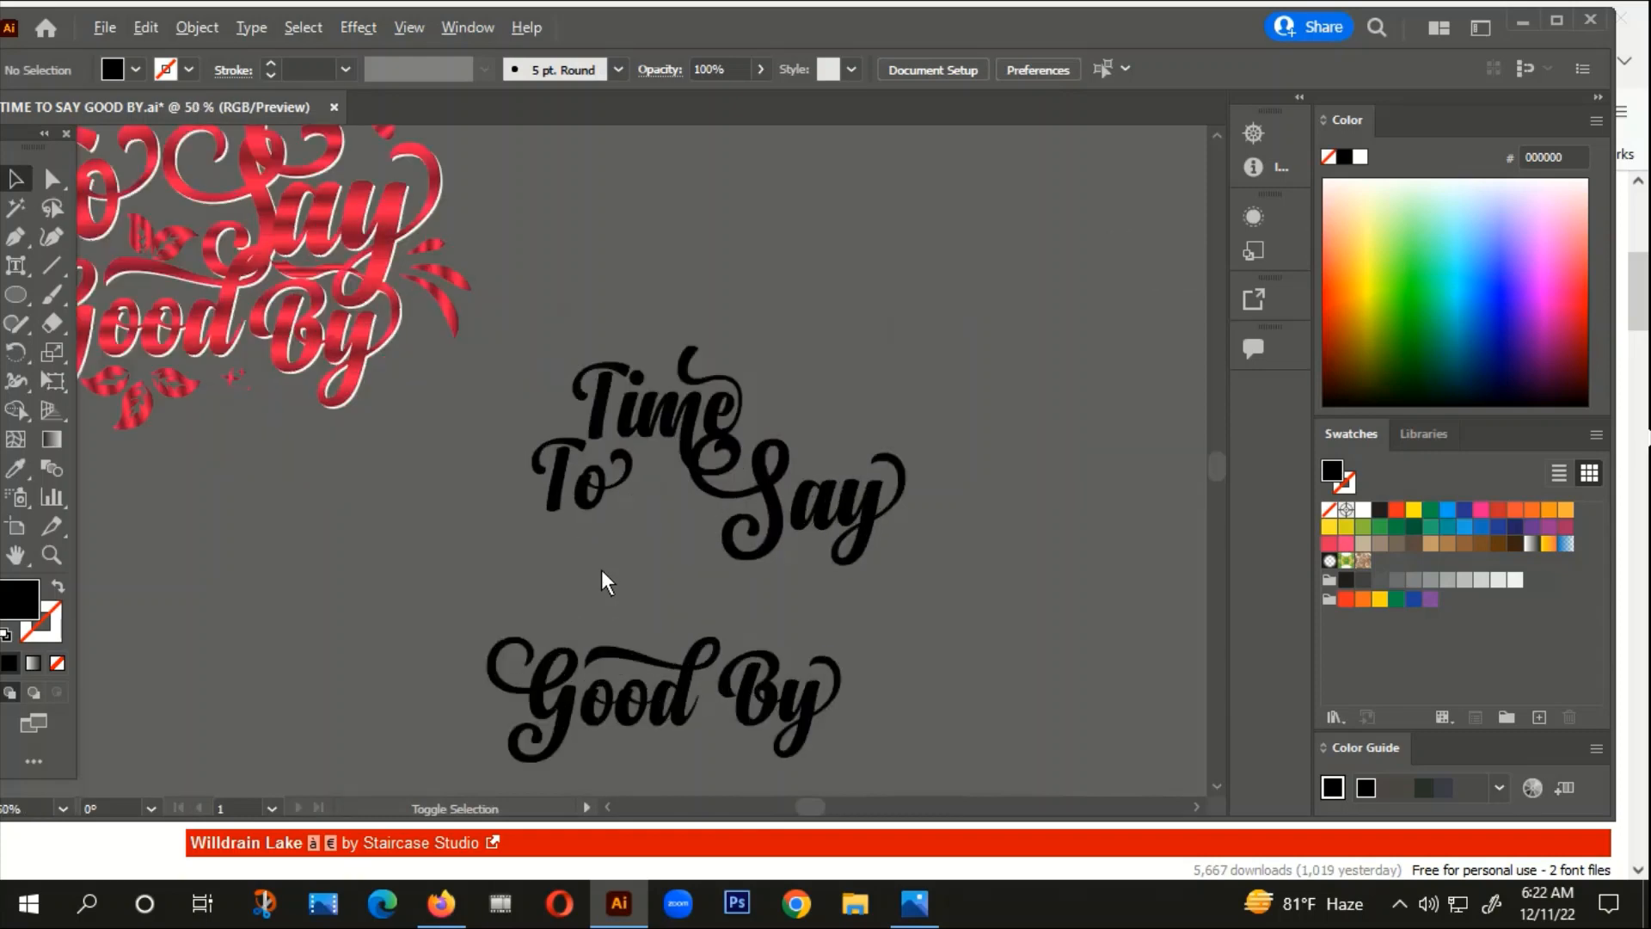
Step: Move the letters of "Say" left and slightly down so the large "S" swash meets the curl of "To"
left_click(824, 513)
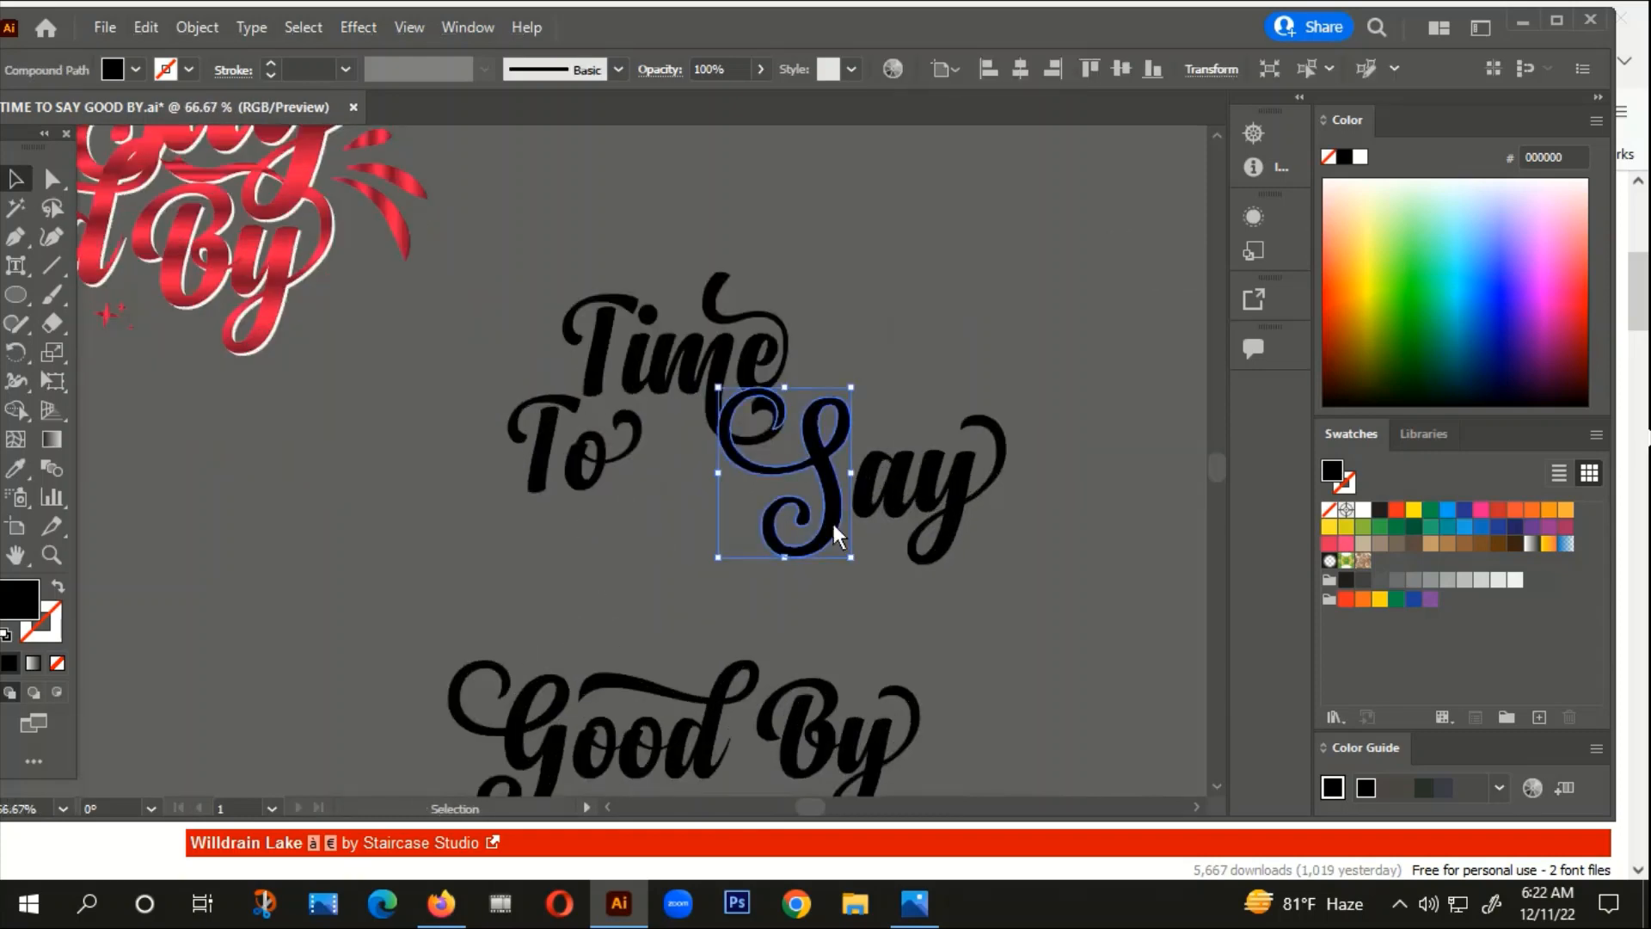
left_click(978, 484, "shift")
left_click_drag(967, 482, 883, 500)
scroll(819, 545, "down", 1)
scroll(819, 545, "up", 2)
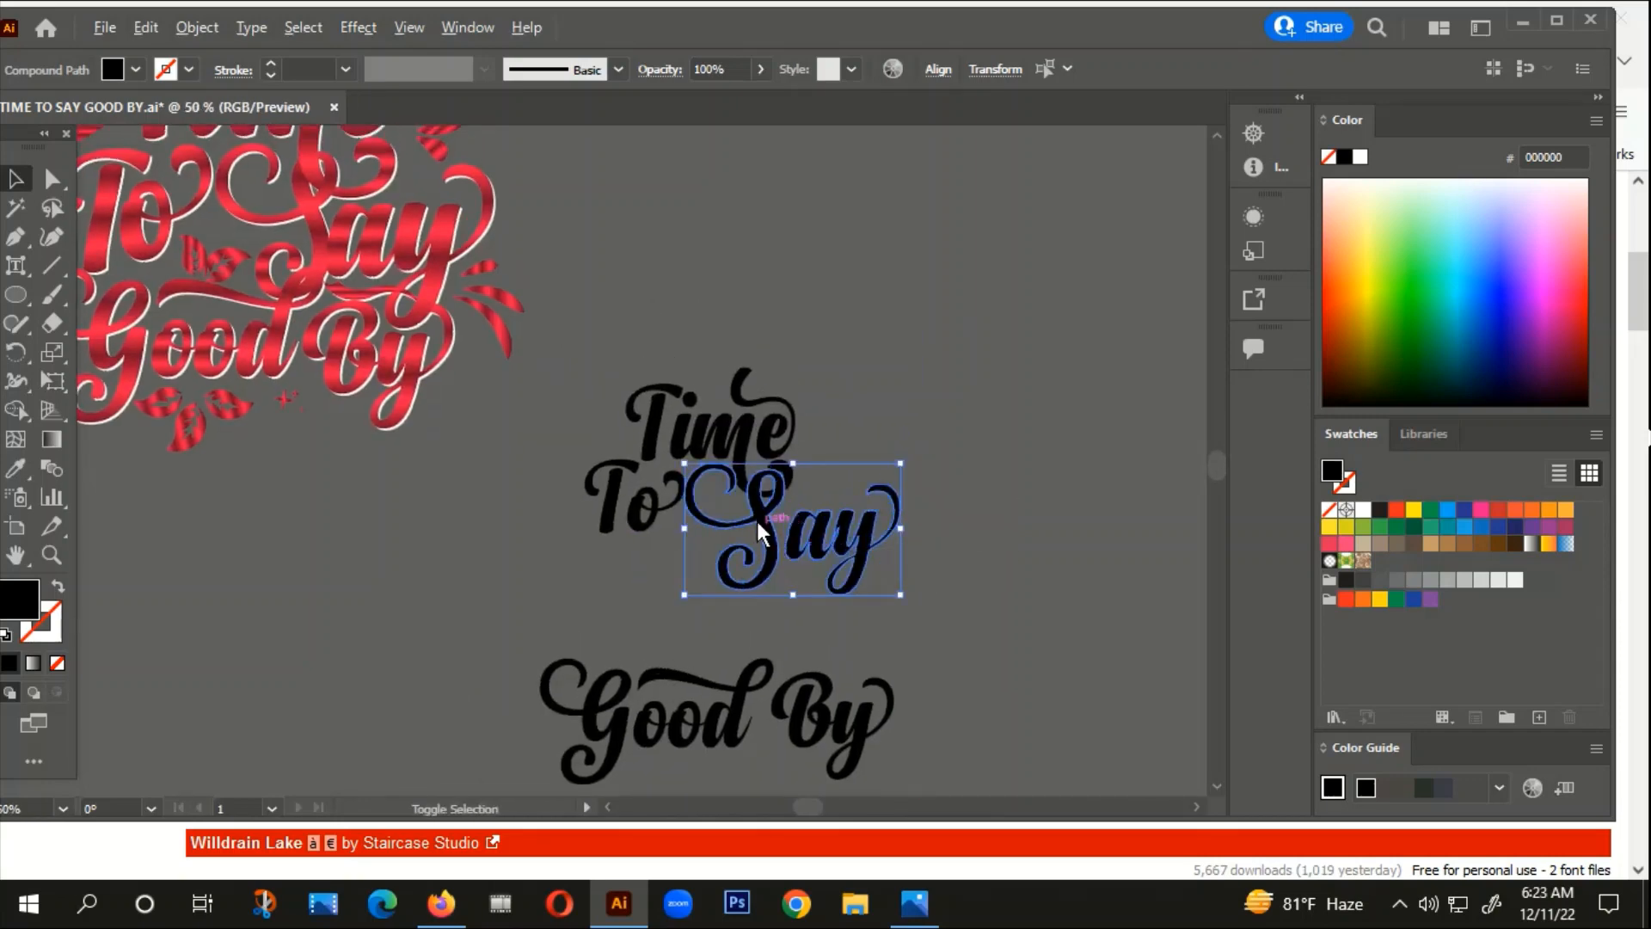
Step: Following the finished artwork, shrink the "S" of "Say" slightly and move it up-left over the tail of the "m"
scroll(731, 467, "up", 2)
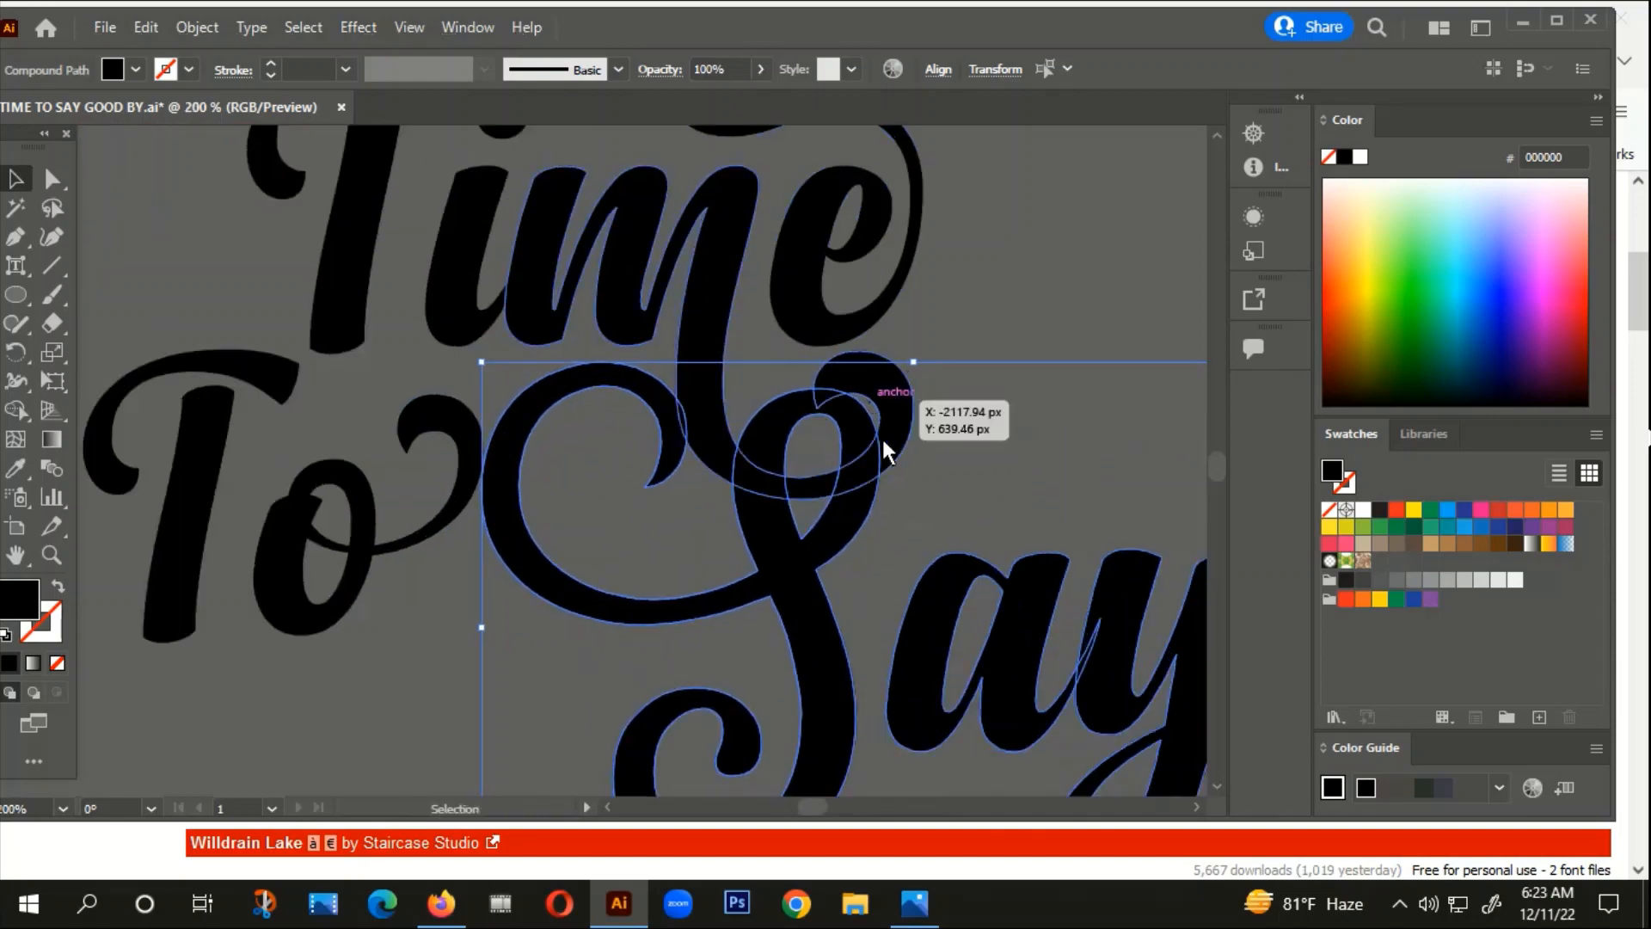
scroll(891, 449, "down", 3)
left_click_drag(442, 421, 776, 619)
scroll(527, 190, "up", 2)
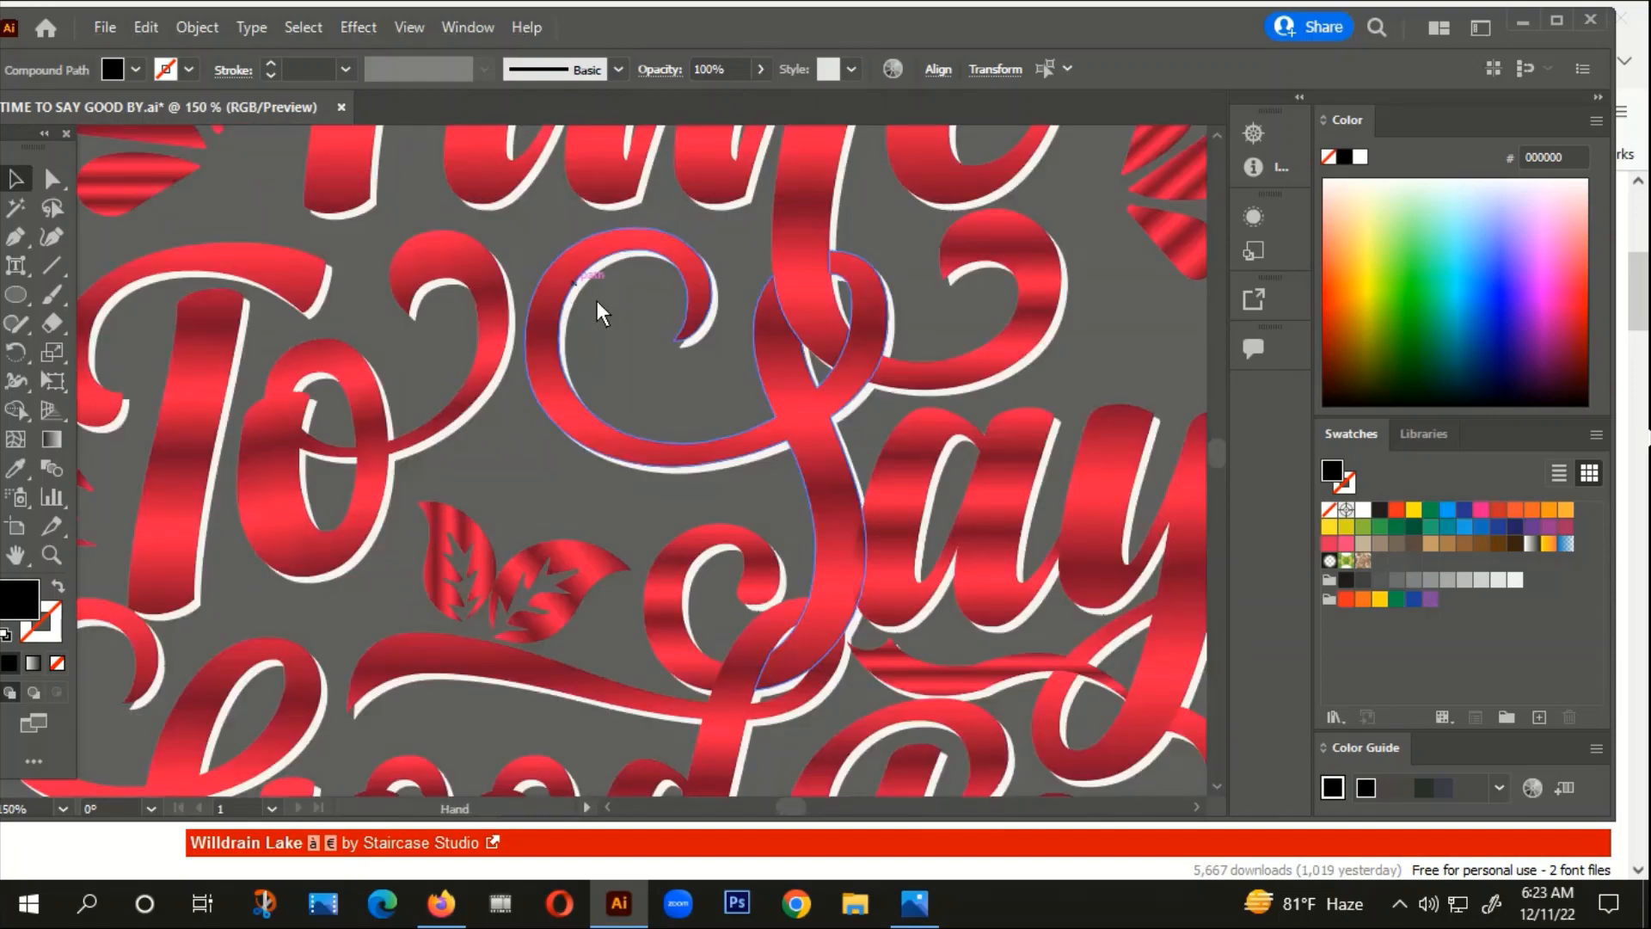
left_click_drag(597, 301, 562, 498)
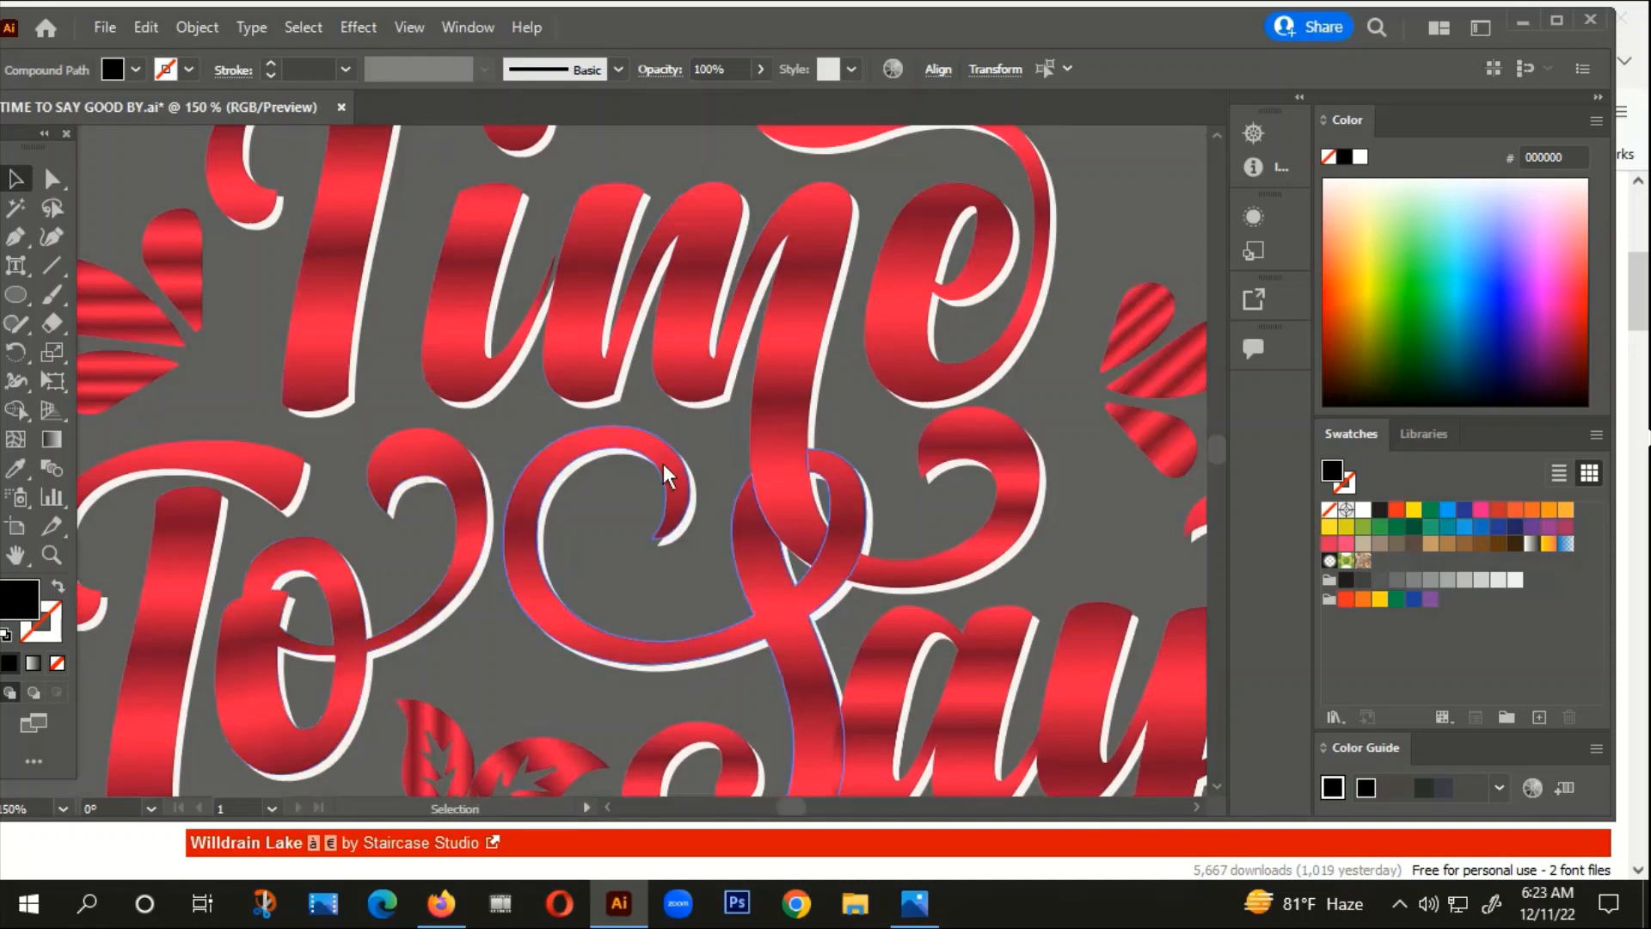
scroll(538, 524, "down", 4)
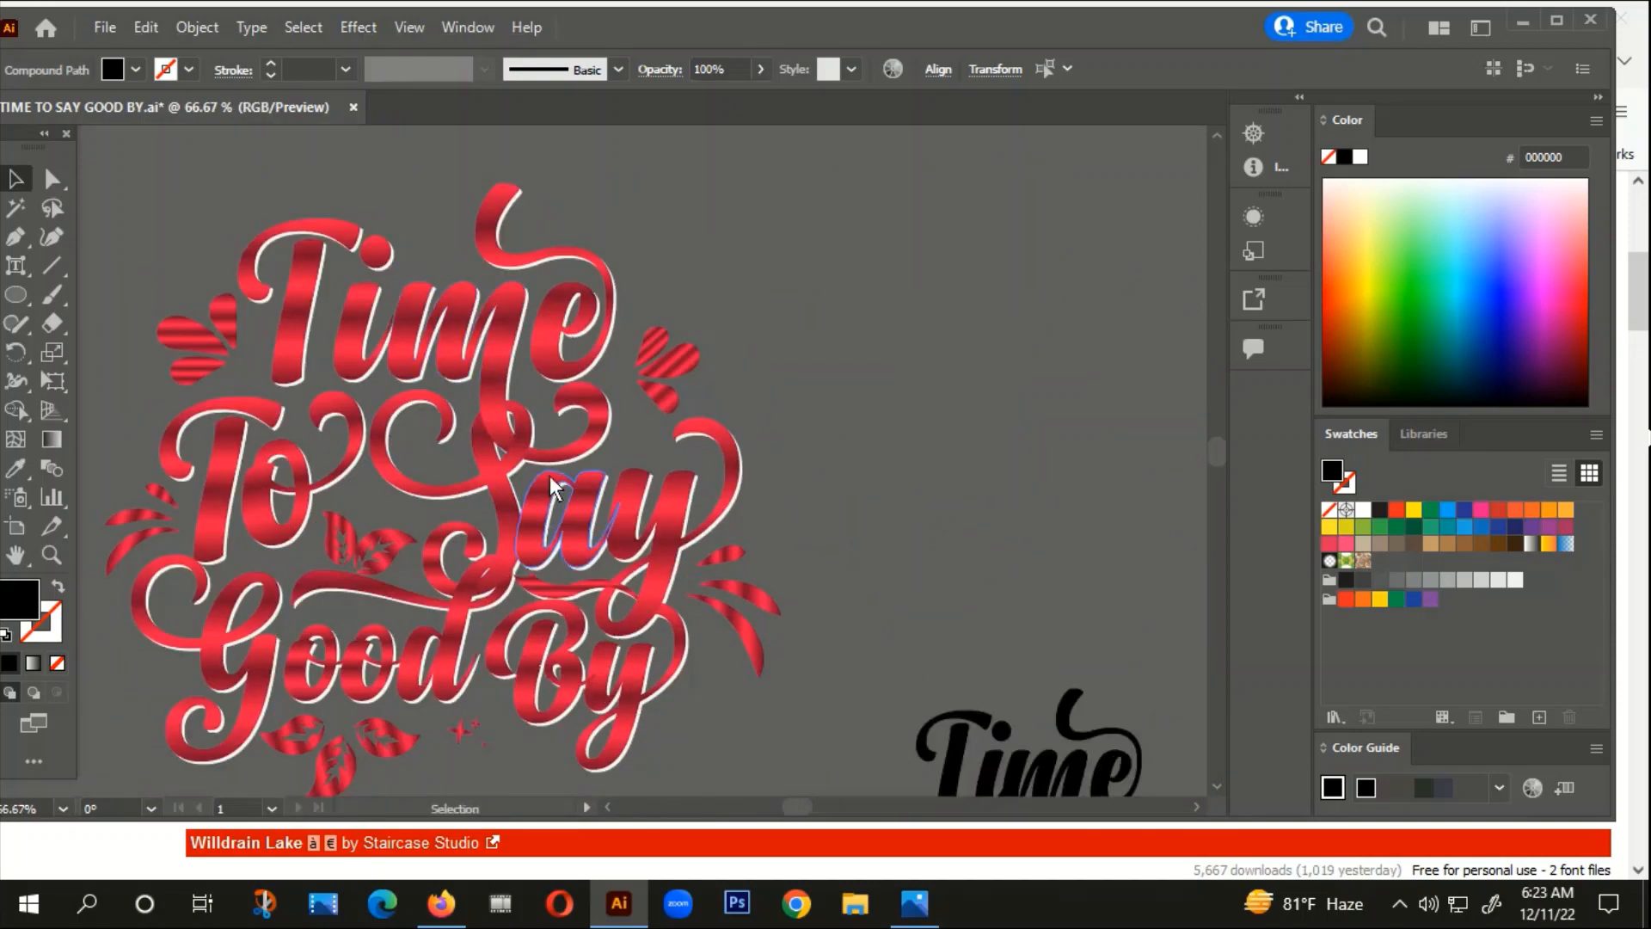
scroll(607, 423, "up", 4)
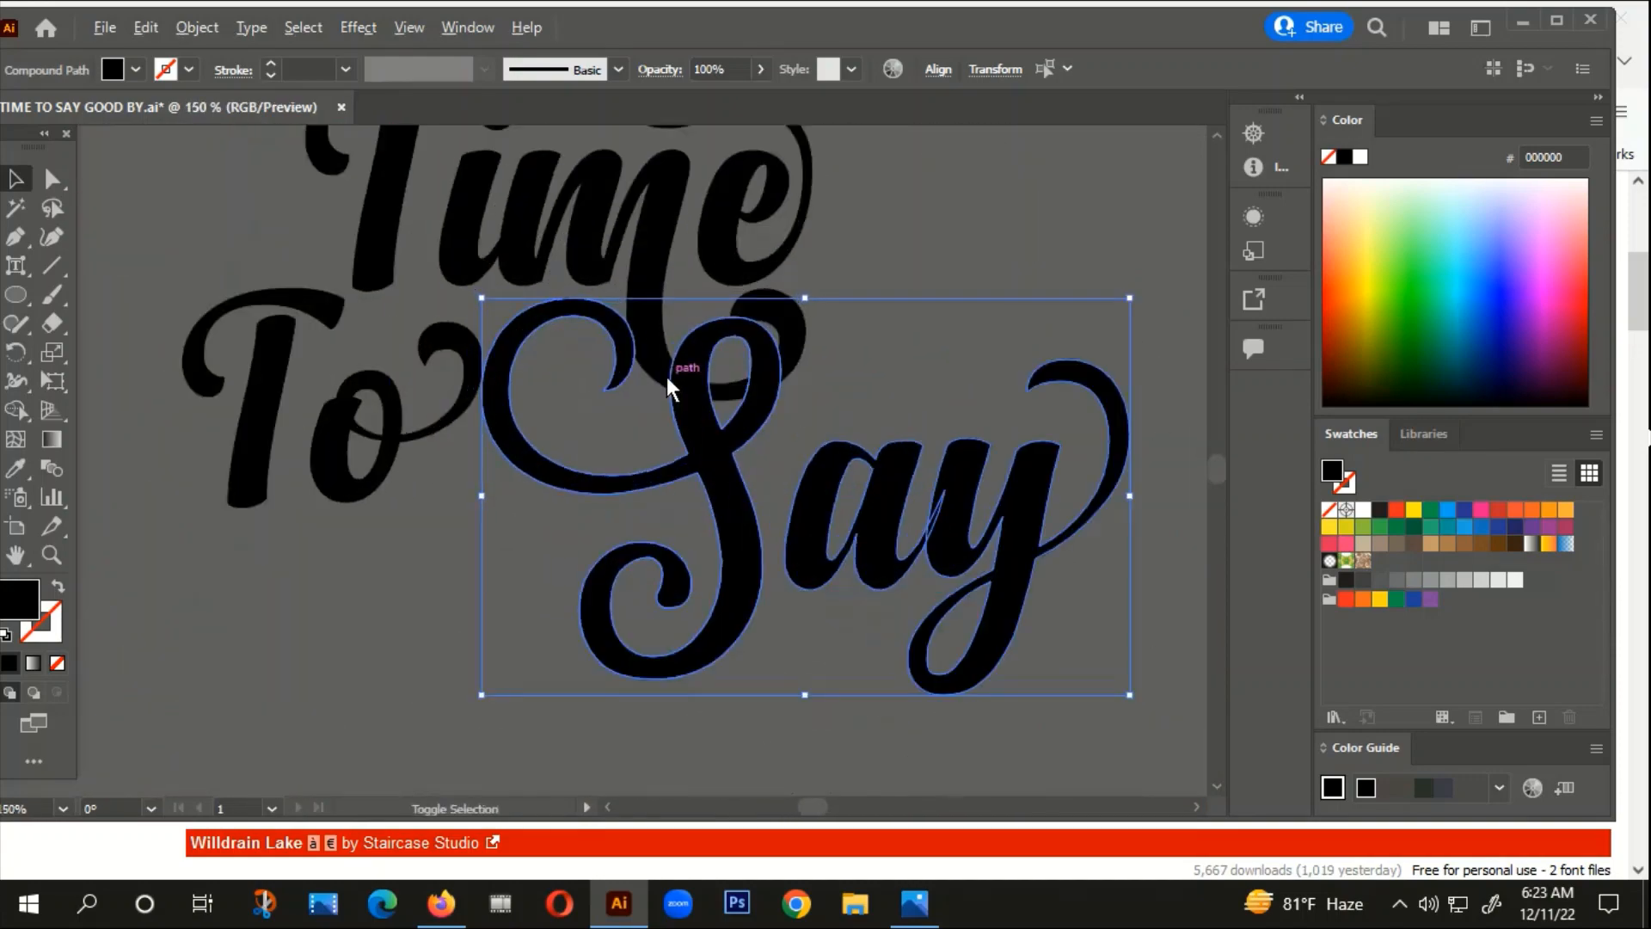
left_click(737, 527)
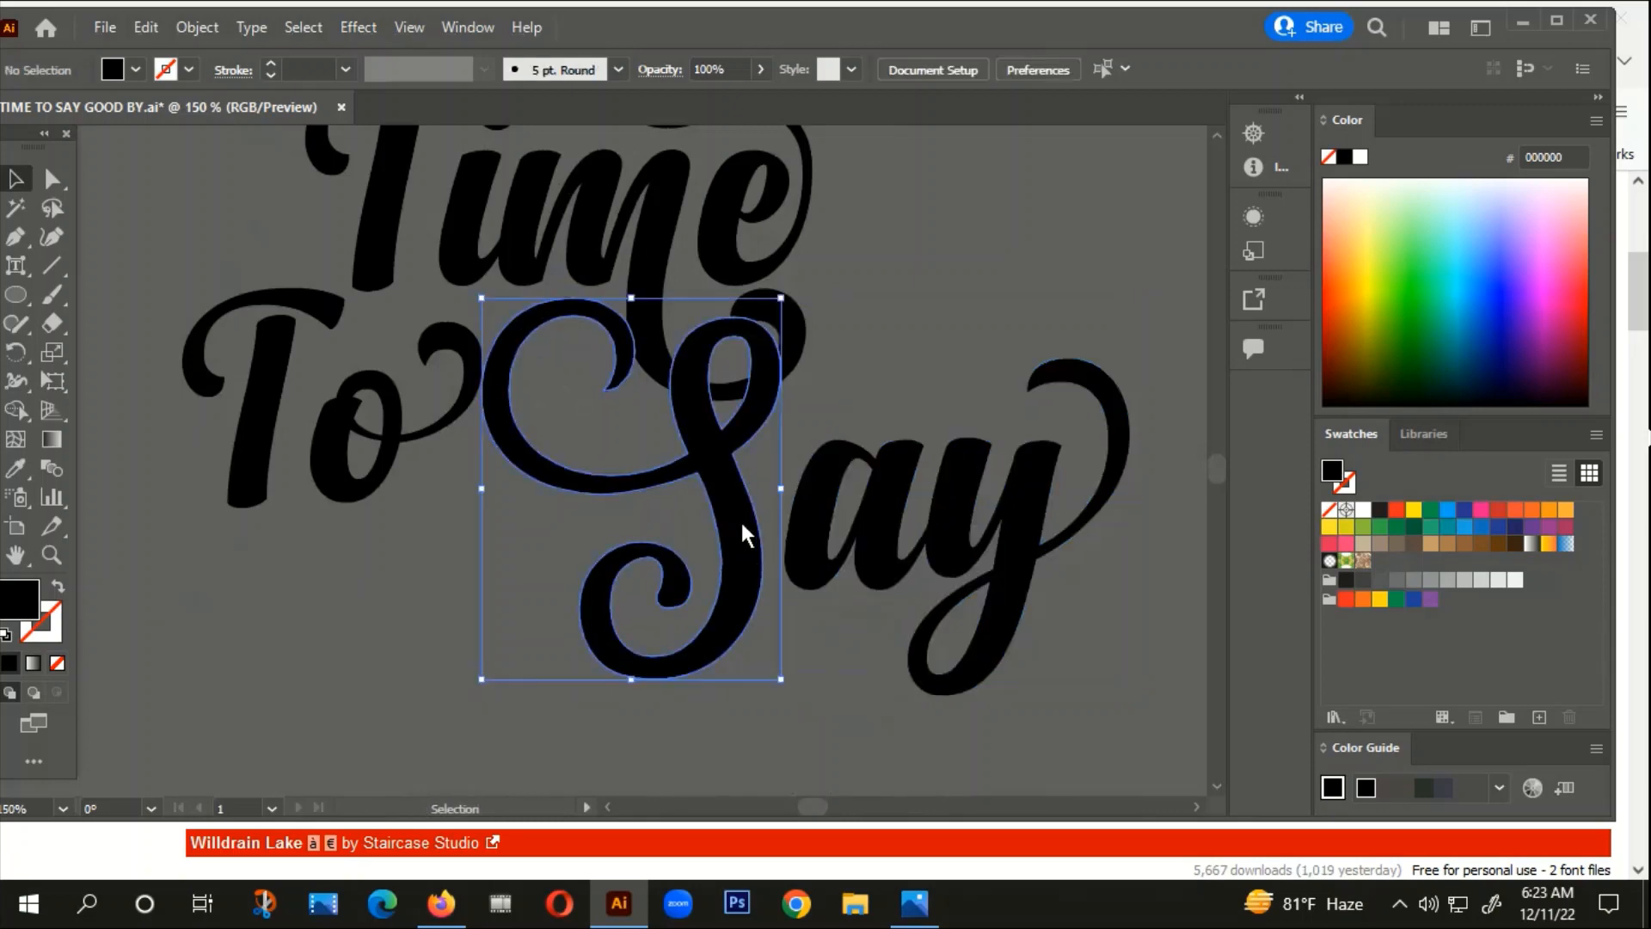
left_click_drag(783, 300, 763, 320)
left_click_drag(685, 430, 676, 408)
left_click(946, 301)
scroll(818, 380, "down", 2)
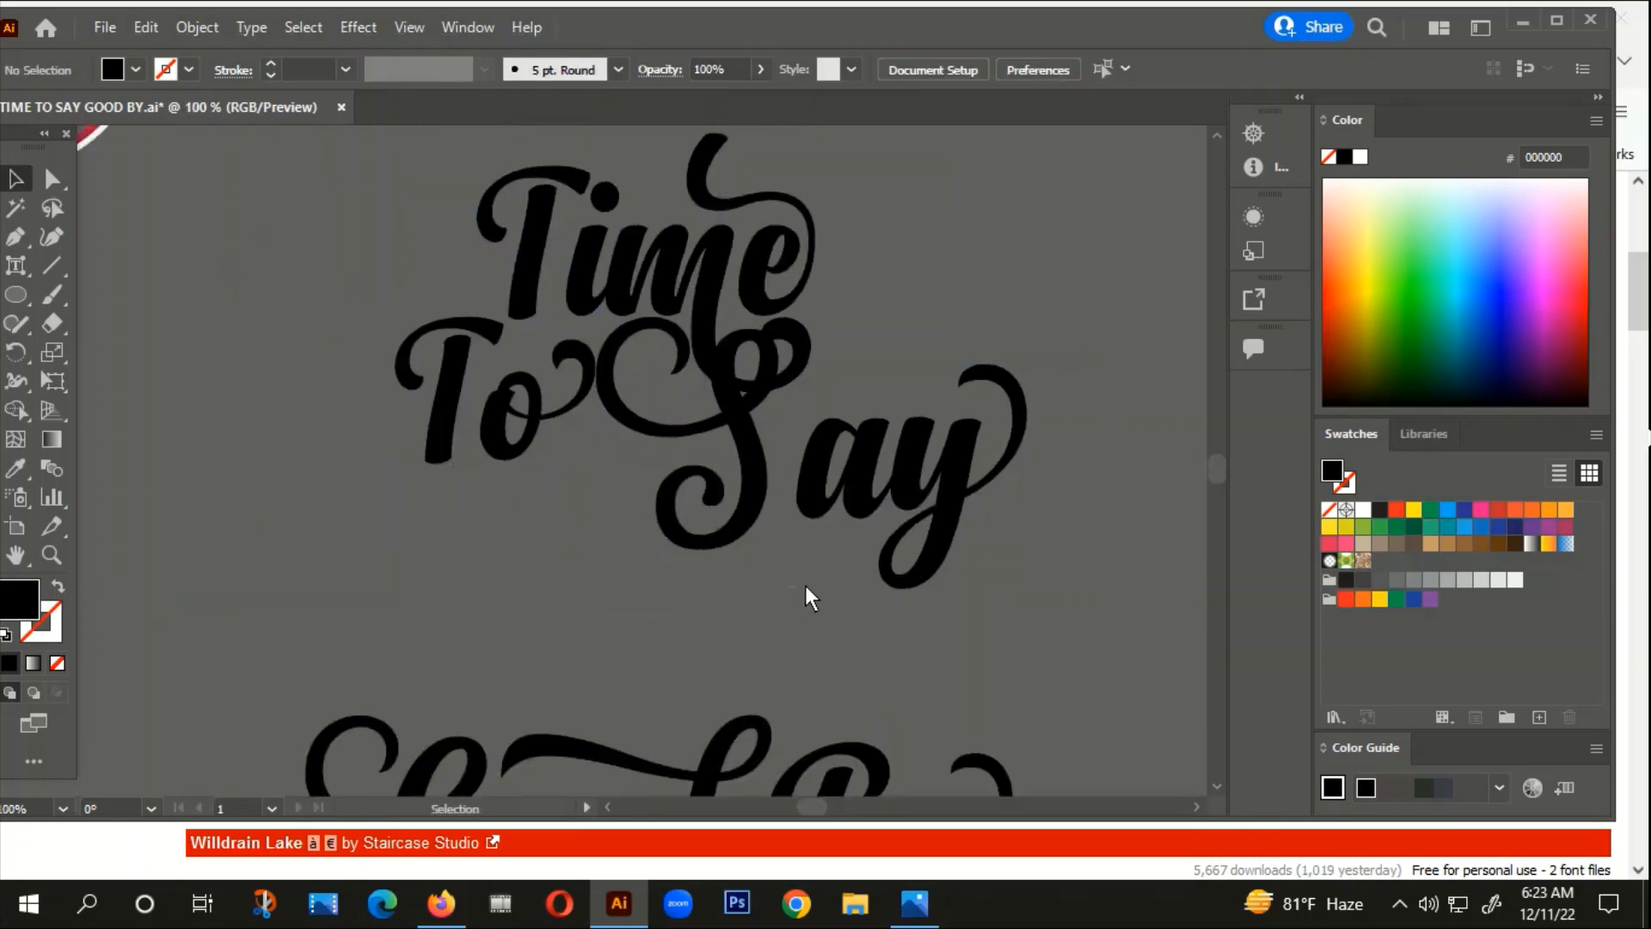
Step: Move the letters "ay" up and left so they sit against the resized "S"
mouse_move(963, 461)
left_mouse_down()
mouse_move(918, 447)
mouse_move(937, 452)
left_mouse_up()
scroll(936, 452, "down", 3)
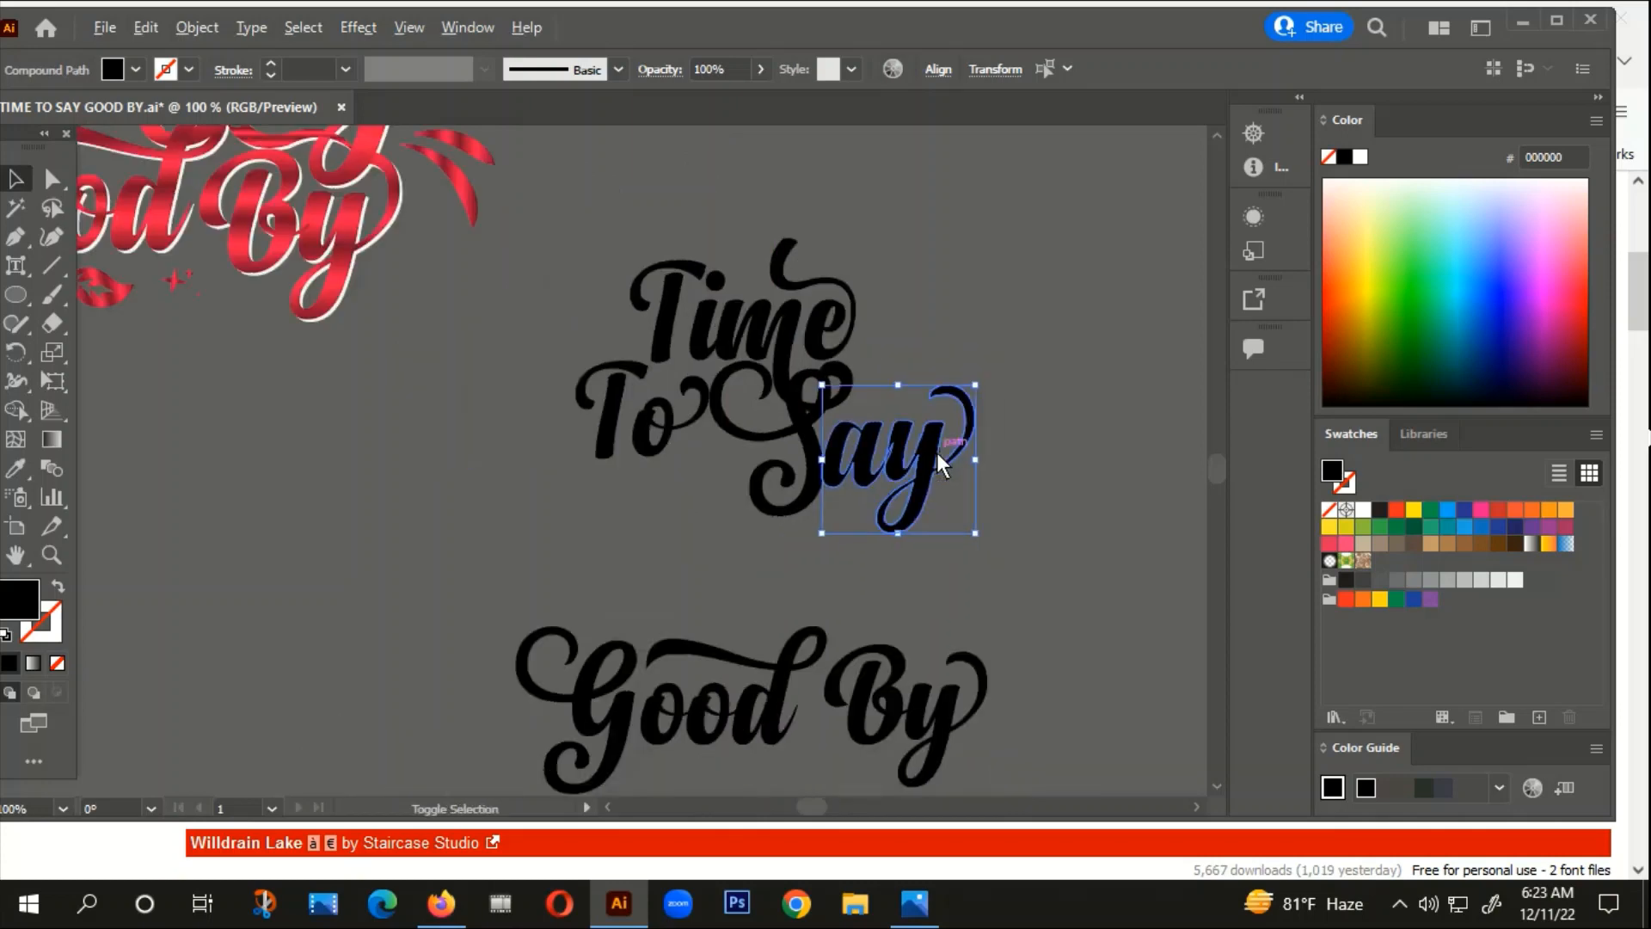
left_click_drag(805, 471, 751, 483)
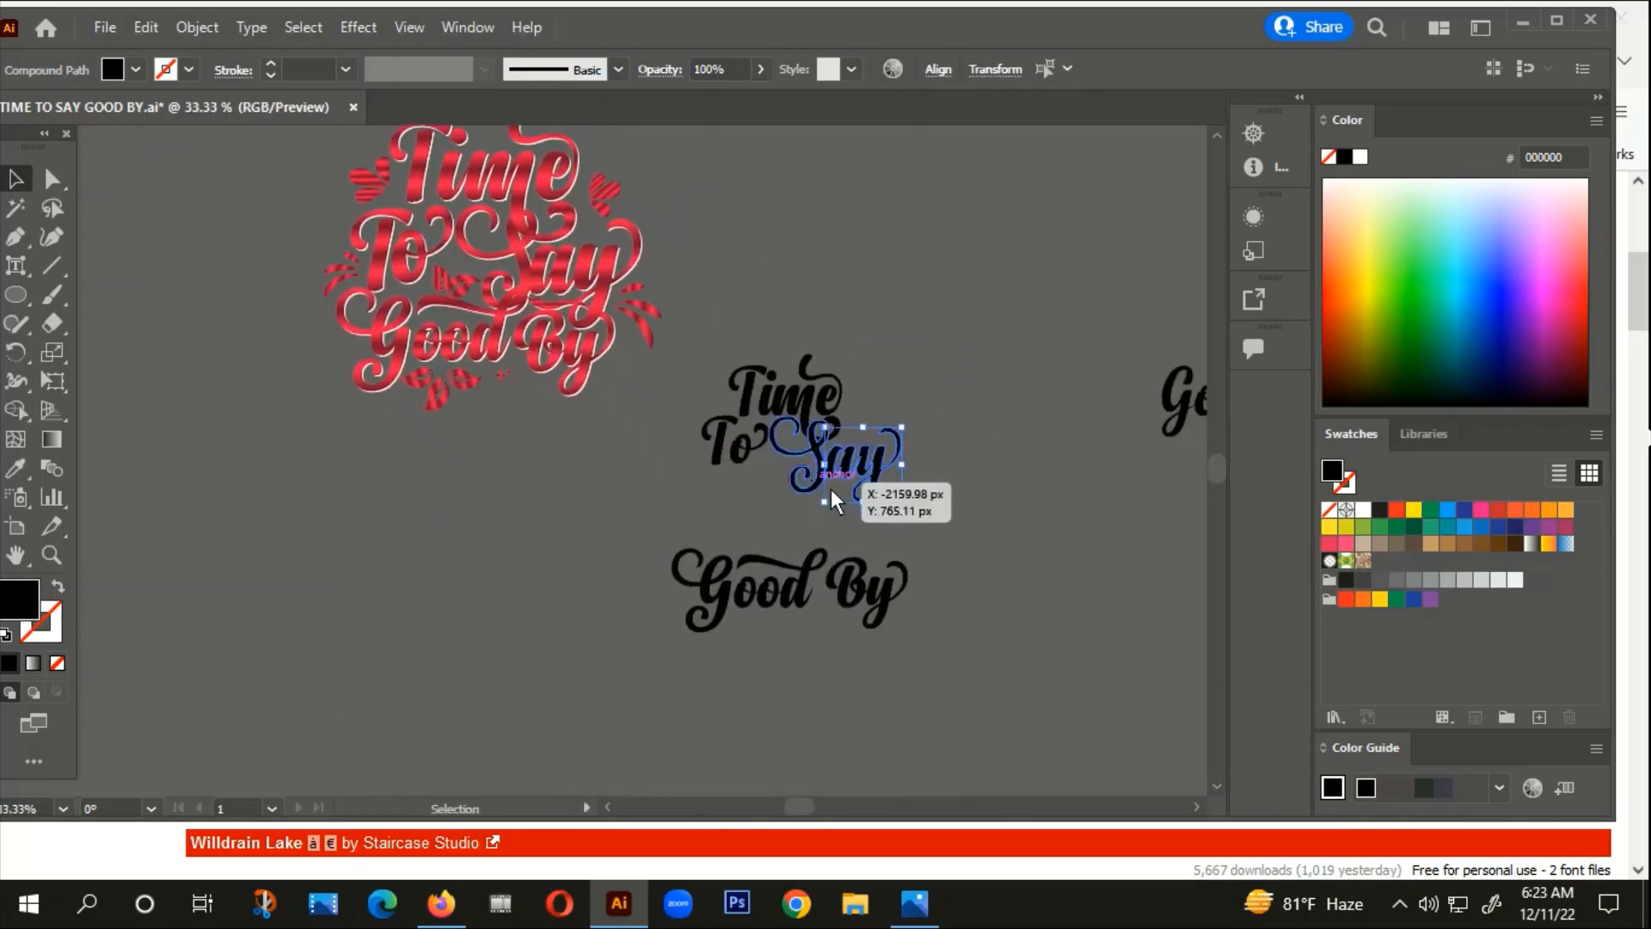
scroll(875, 533, "up", 3)
left_click(720, 393, "shift")
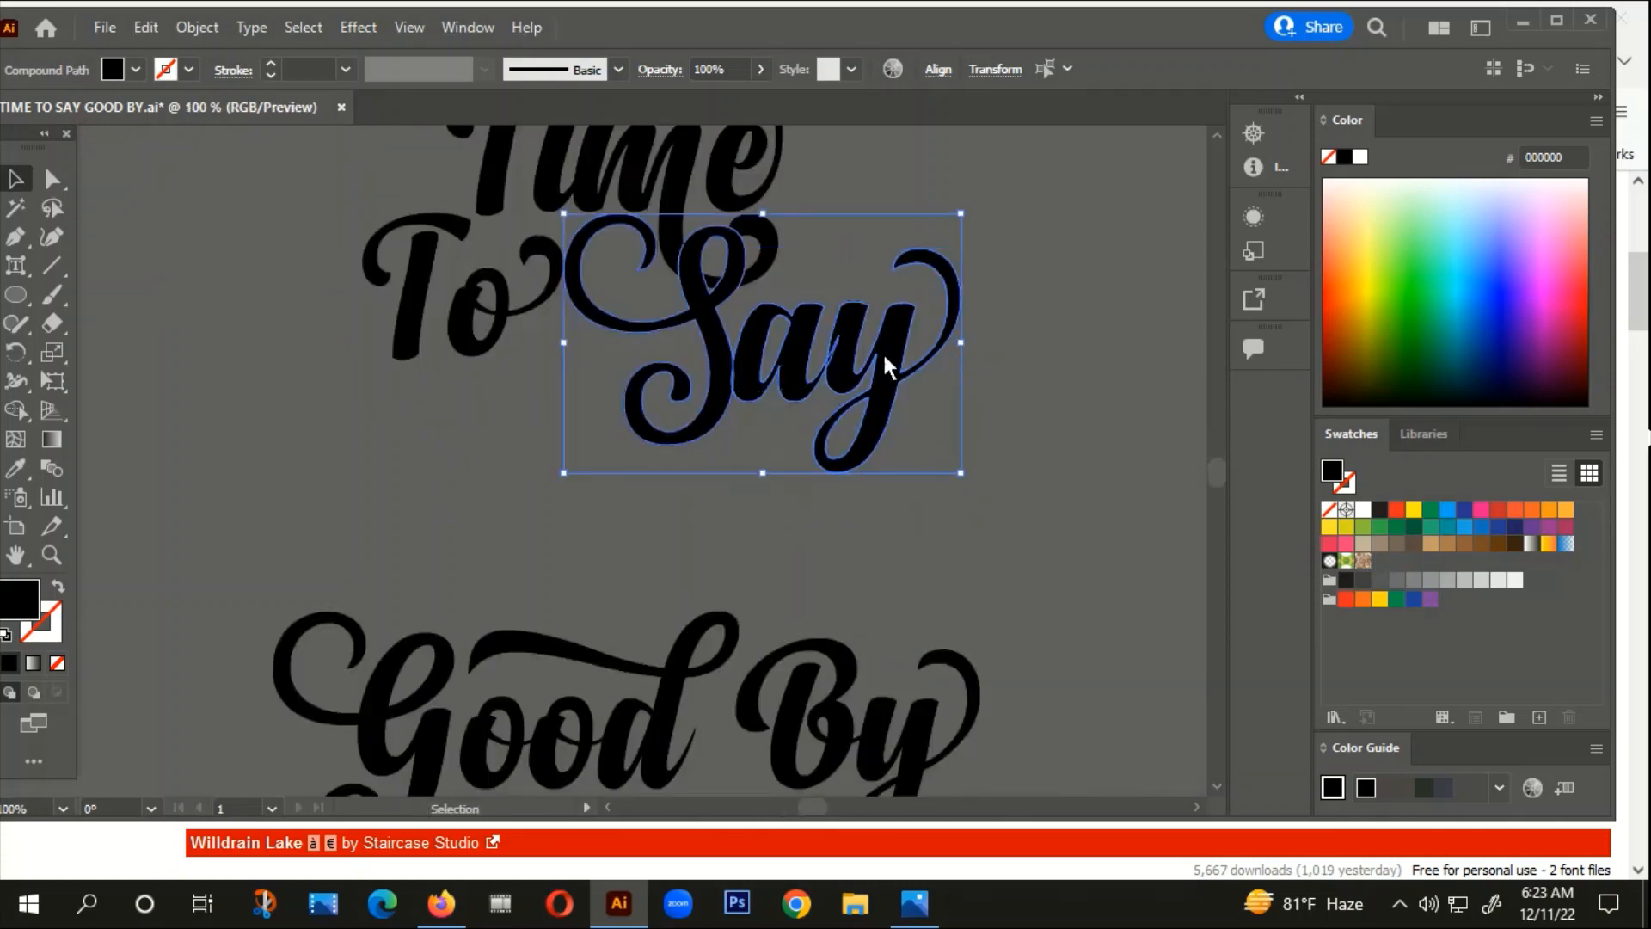
left_click(810, 483)
scroll(810, 483, "up", 1)
left_click_drag(898, 378, 1047, 236)
key("ctrl+z")
left_click(814, 529)
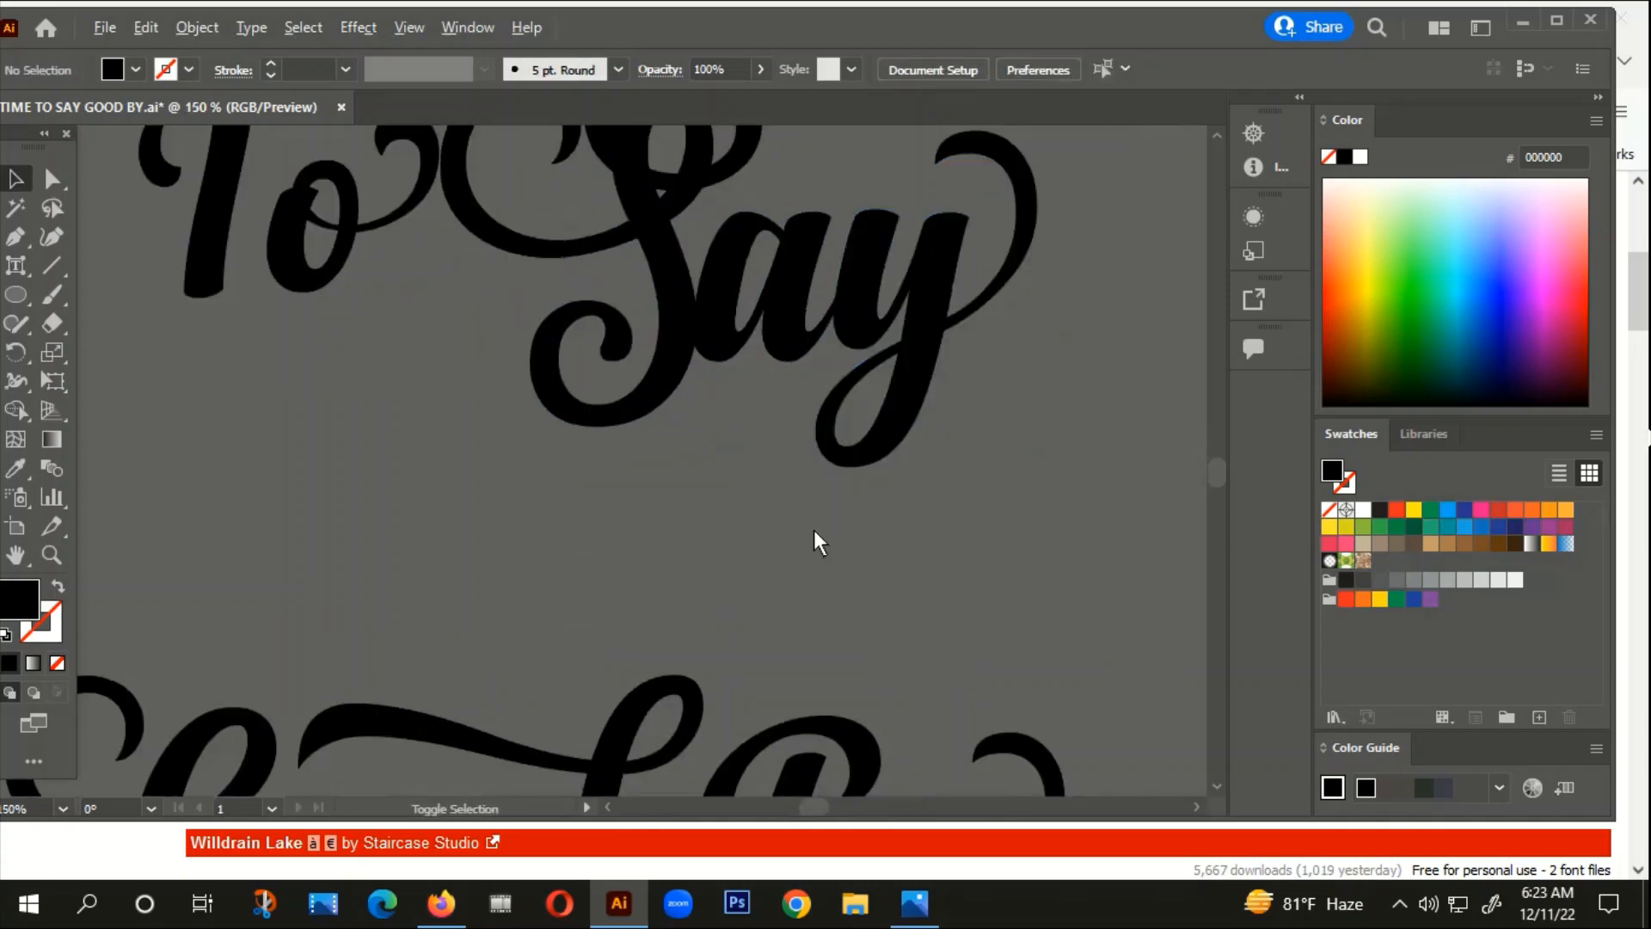
Step: Move "Good By" up and slightly right beneath "To Say", letting its upper swashes overlap the "S" and "y"
scroll(798, 528, "down", 2)
scroll(798, 521, "up", 1)
scroll(805, 497, "down", 2)
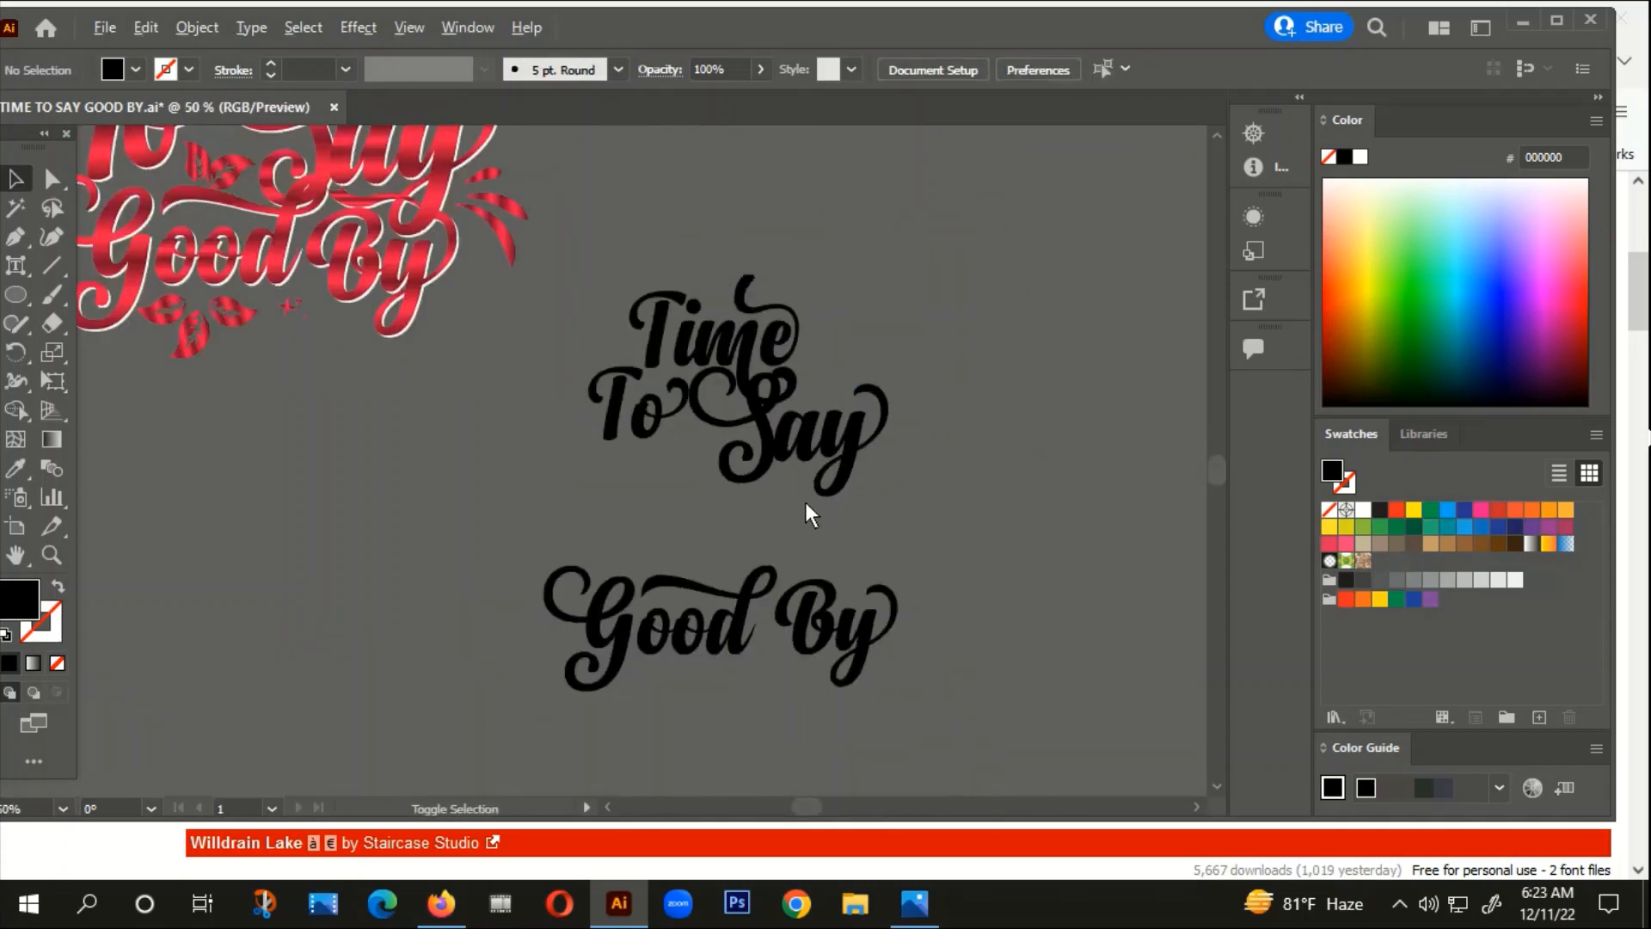
left_click_drag(895, 525, 921, 493)
scroll(947, 595, "down", 1)
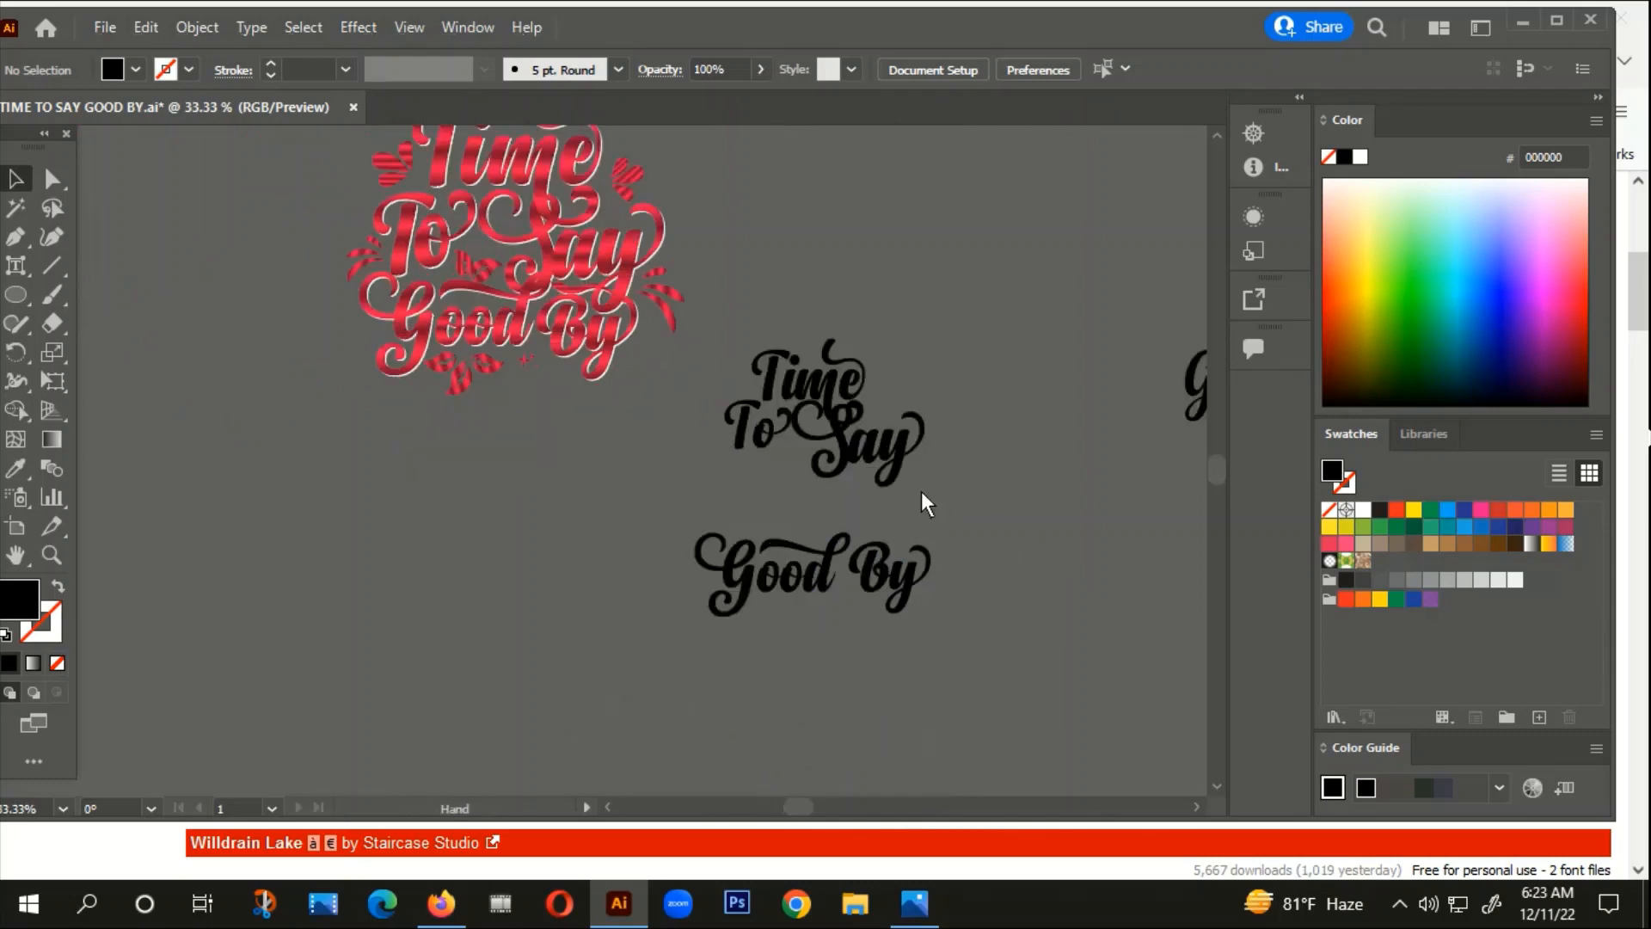
left_click(927, 557)
left_click_drag(895, 627, 874, 693)
left_click_drag(722, 651, 724, 571)
scroll(786, 533, "up", 3)
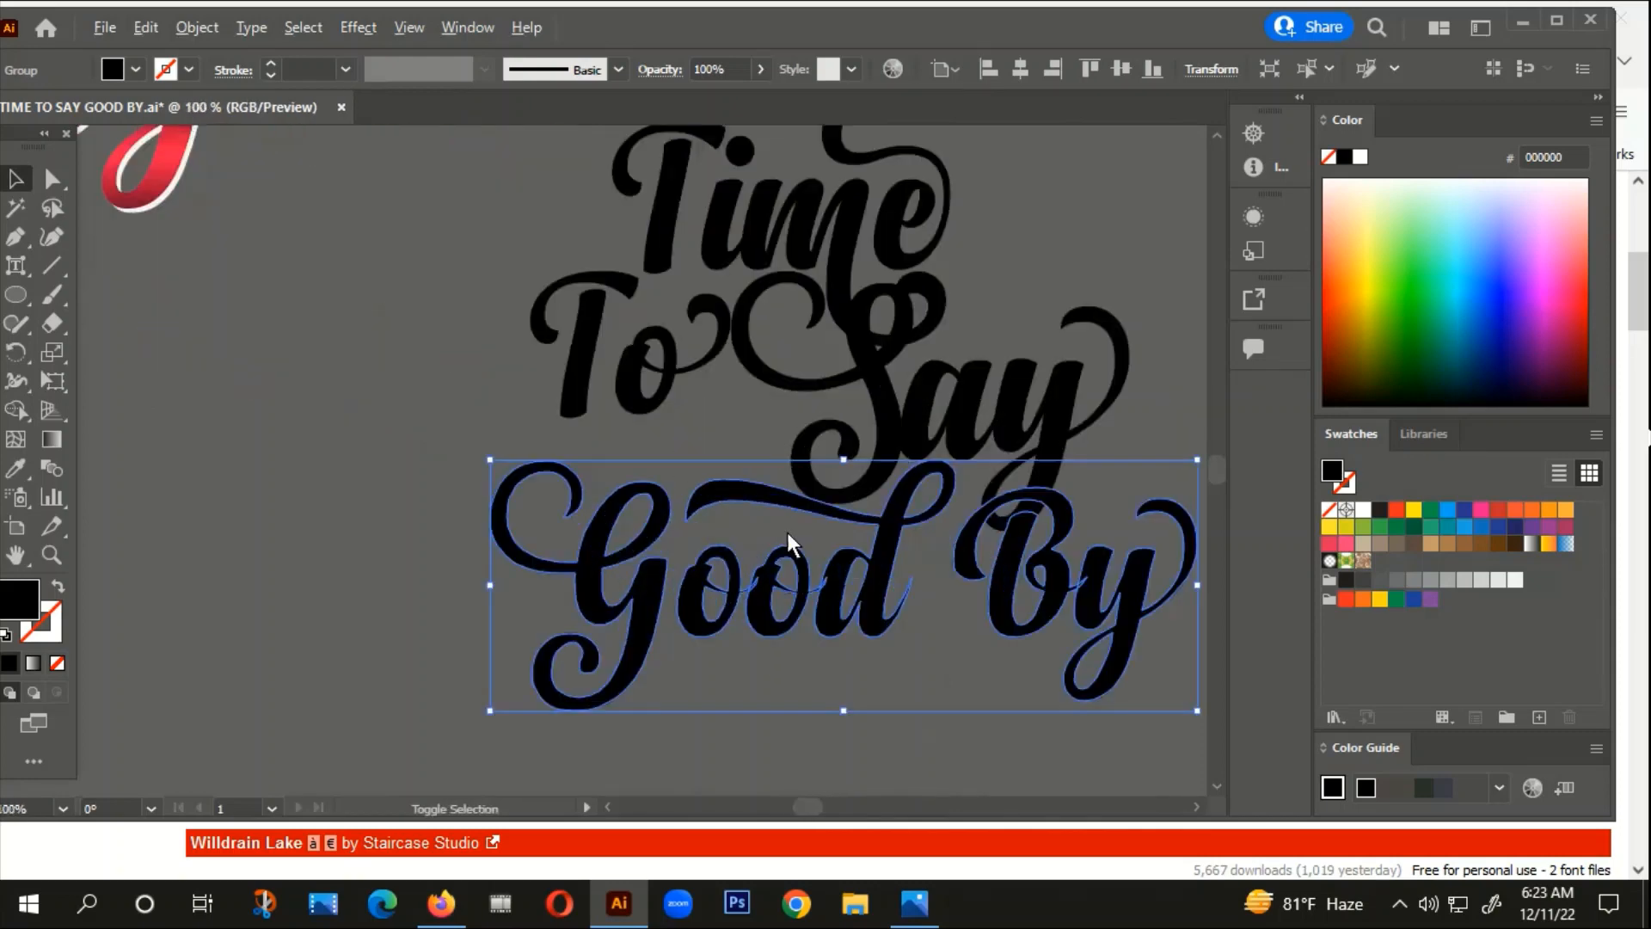
Step: Ungroup the outlined "Good By" into separate letter shapes
right_click(771, 575)
left_click(859, 347)
left_click(731, 698)
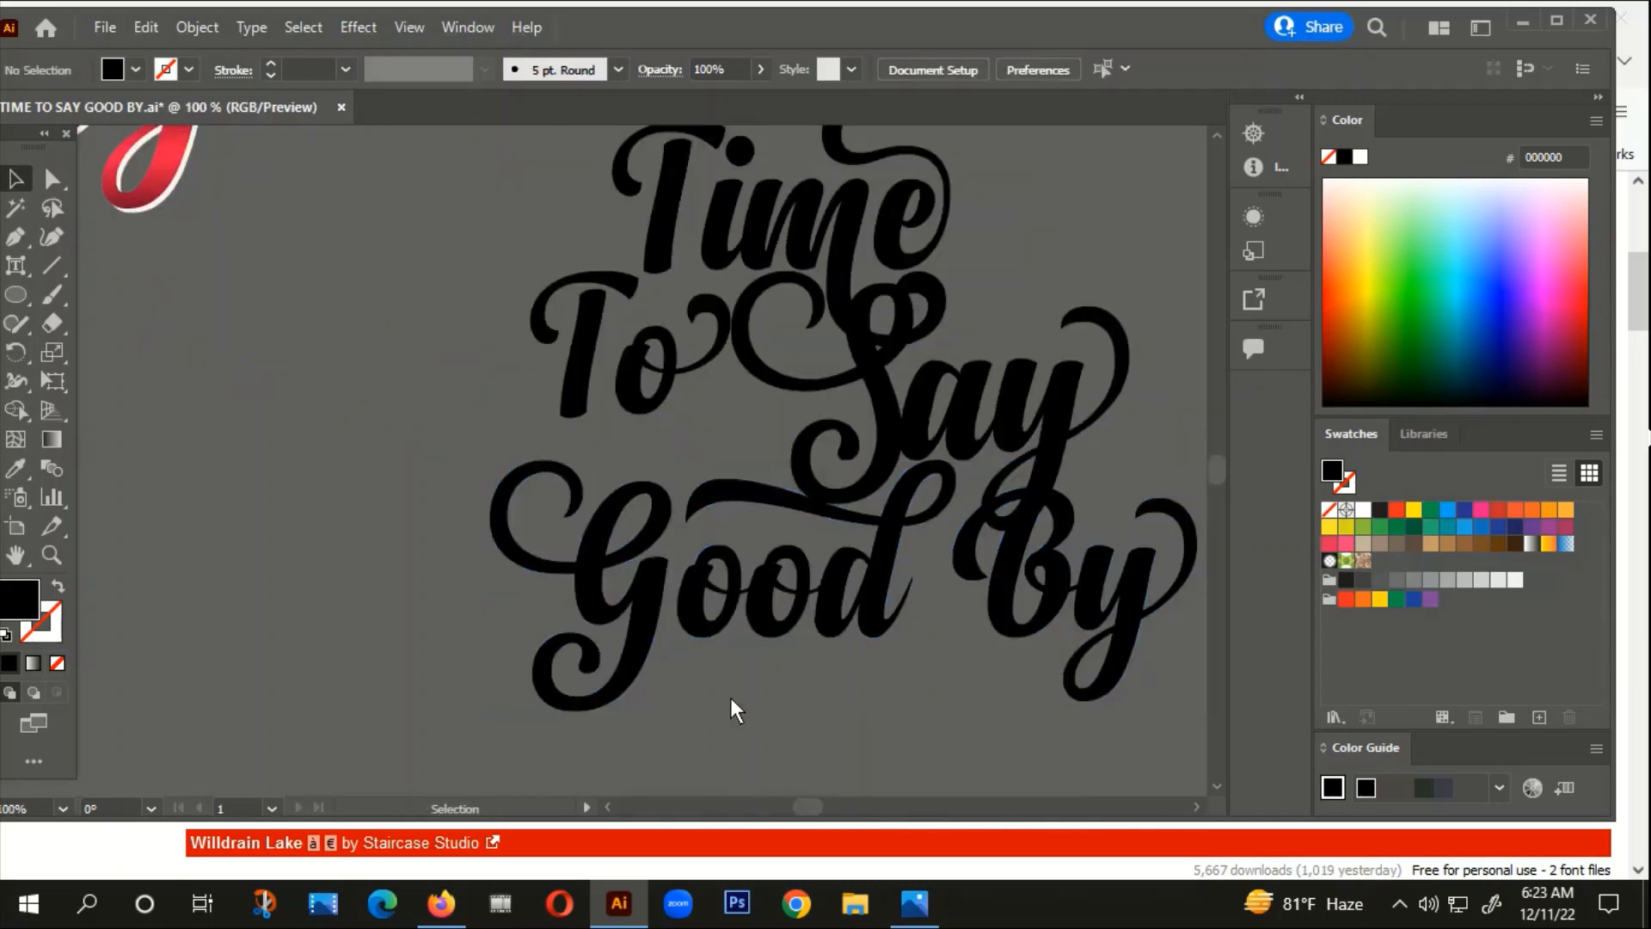
left_click(589, 554)
left_click(649, 746)
Step: Move "Good" up-left away from "By", scale it down slightly and tuck it close beneath "To"
left_click_drag(844, 590, 803, 549)
scroll(854, 483, "up", 1)
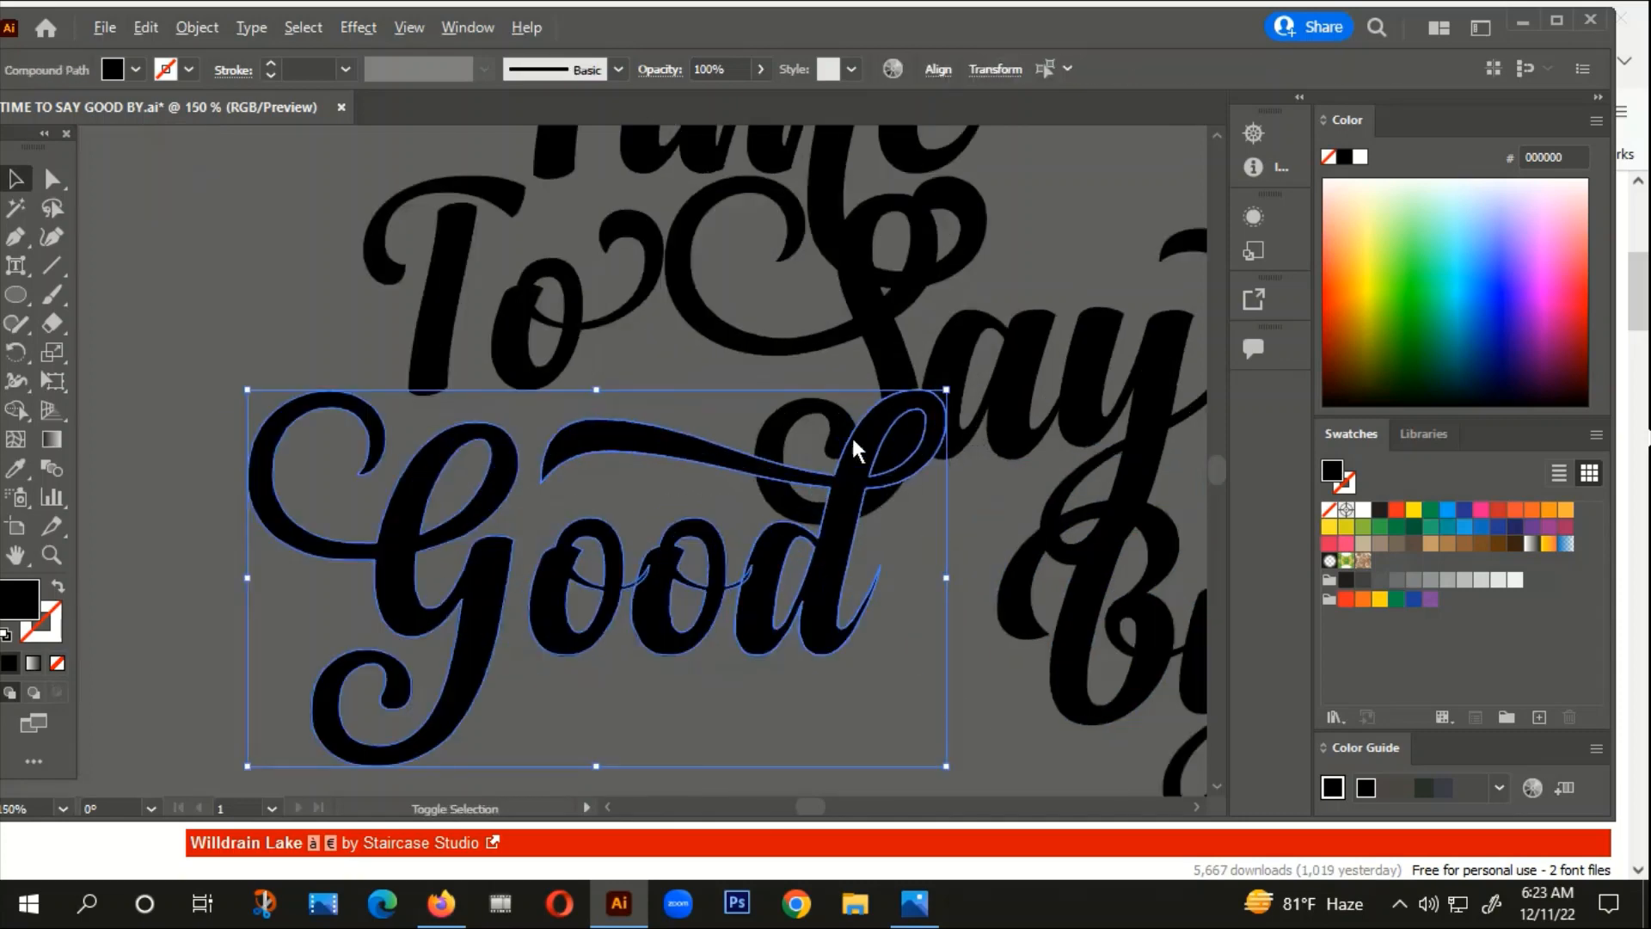
left_click_drag(947, 390, 930, 414)
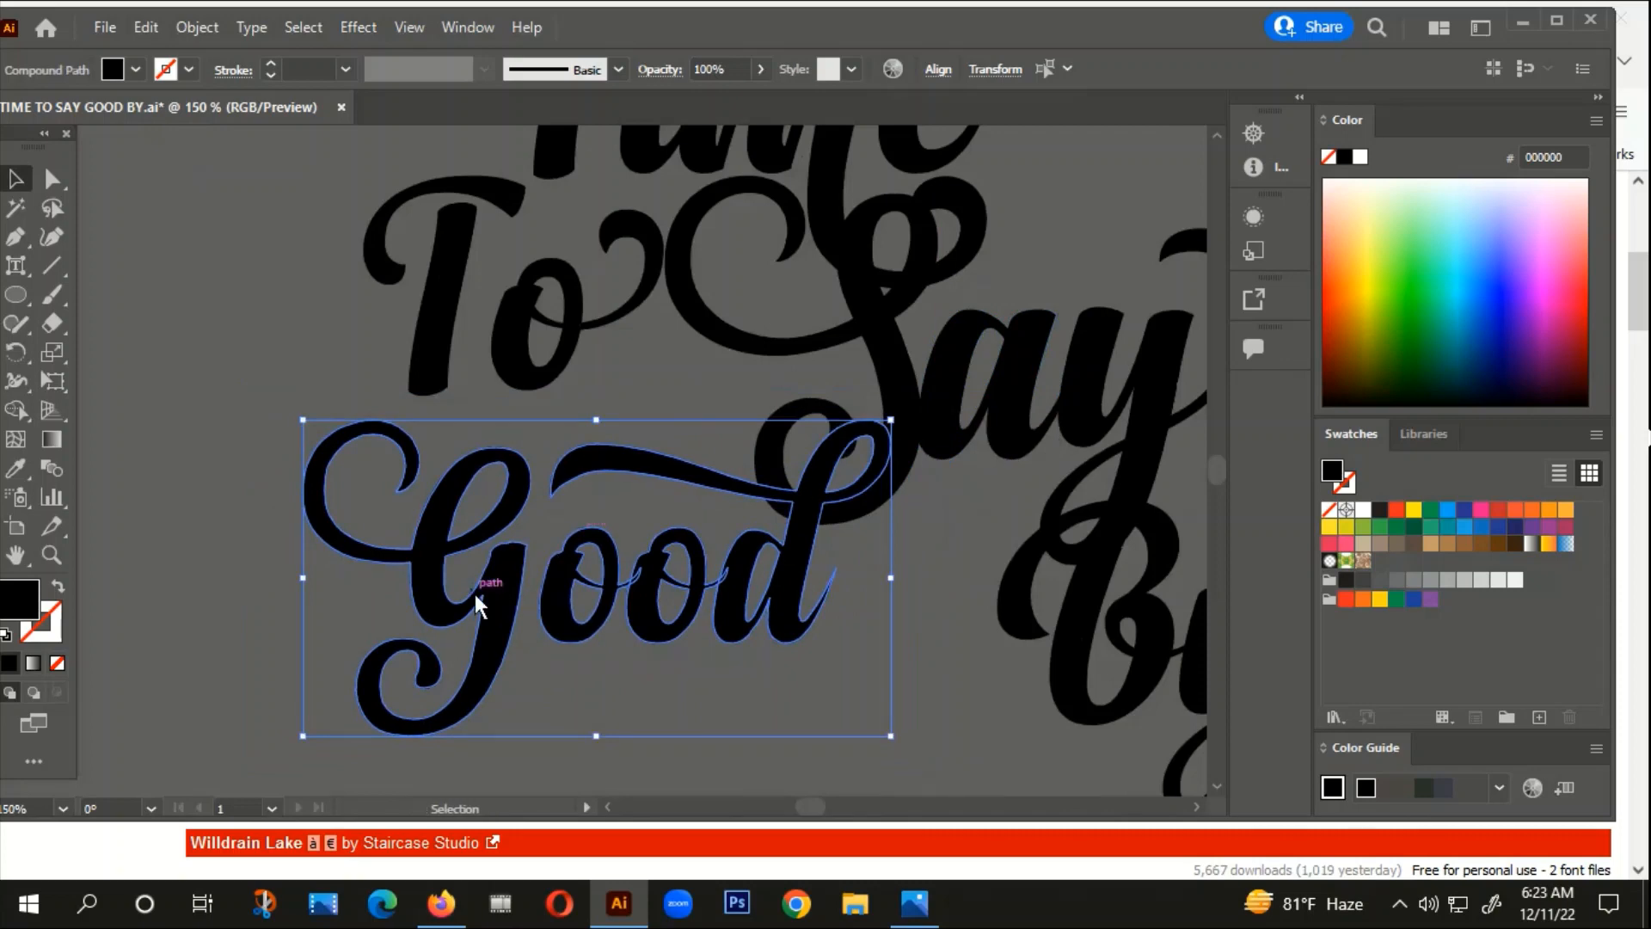
left_click_drag(477, 600, 502, 559)
left_click(648, 686)
scroll(648, 686, "down", 1)
Step: Examine how the "d" of "Good" and its swash overlap the lower curl of the "S"
left_click(765, 605)
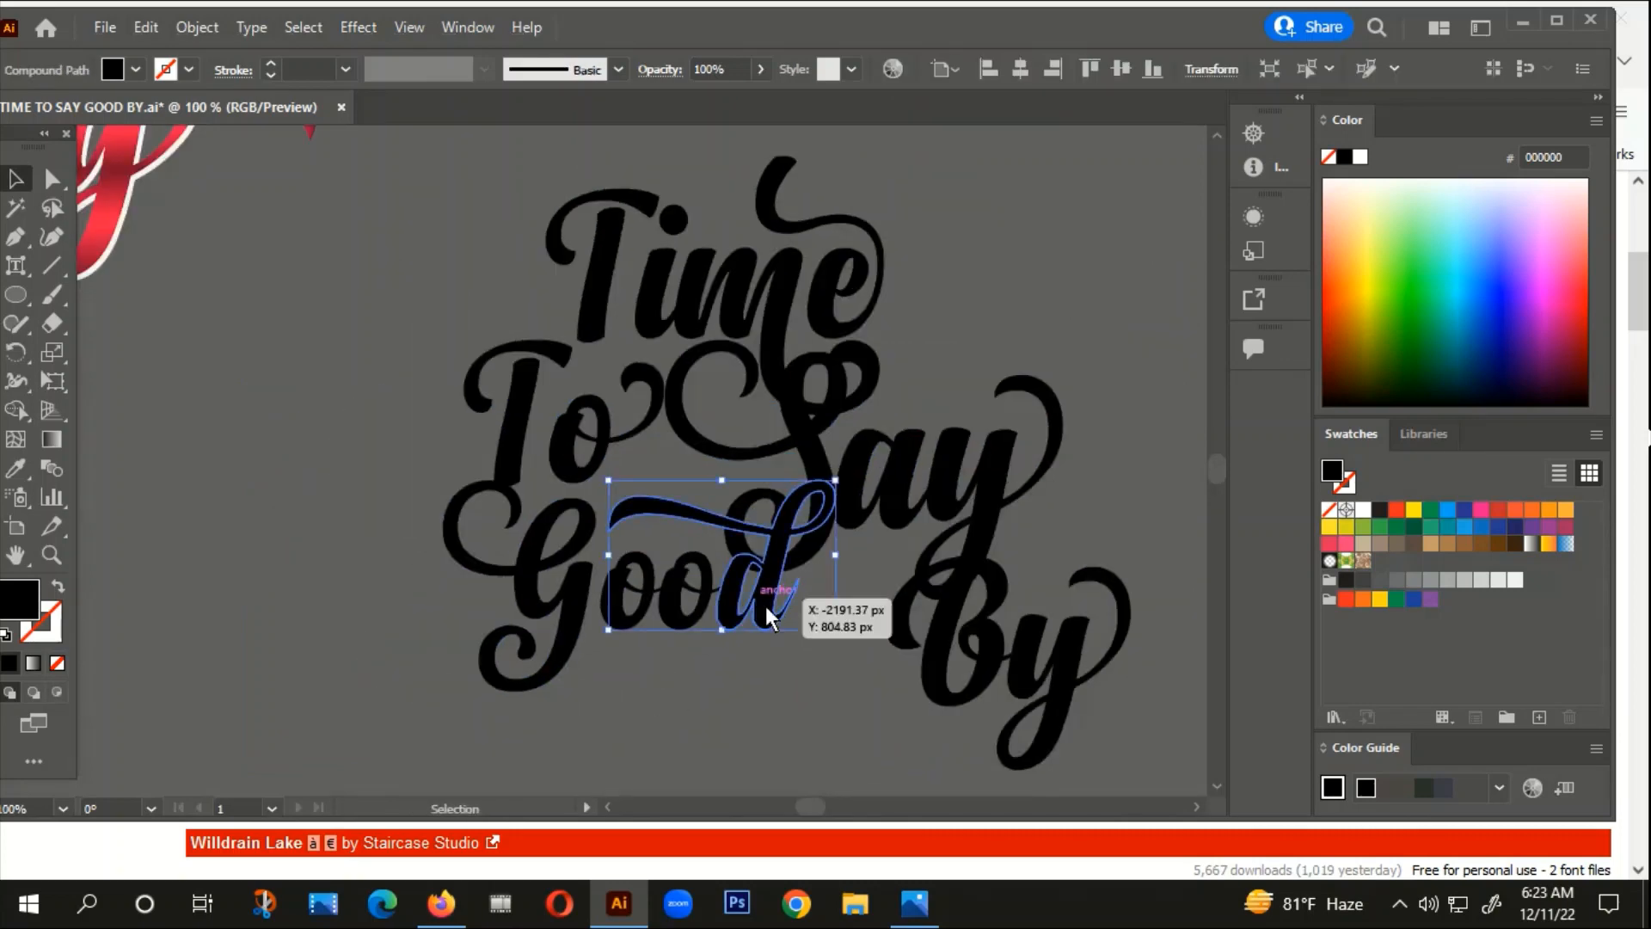
scroll(766, 606, "down", 2)
left_click_drag(722, 643, 781, 660)
scroll(863, 578, "up", 2)
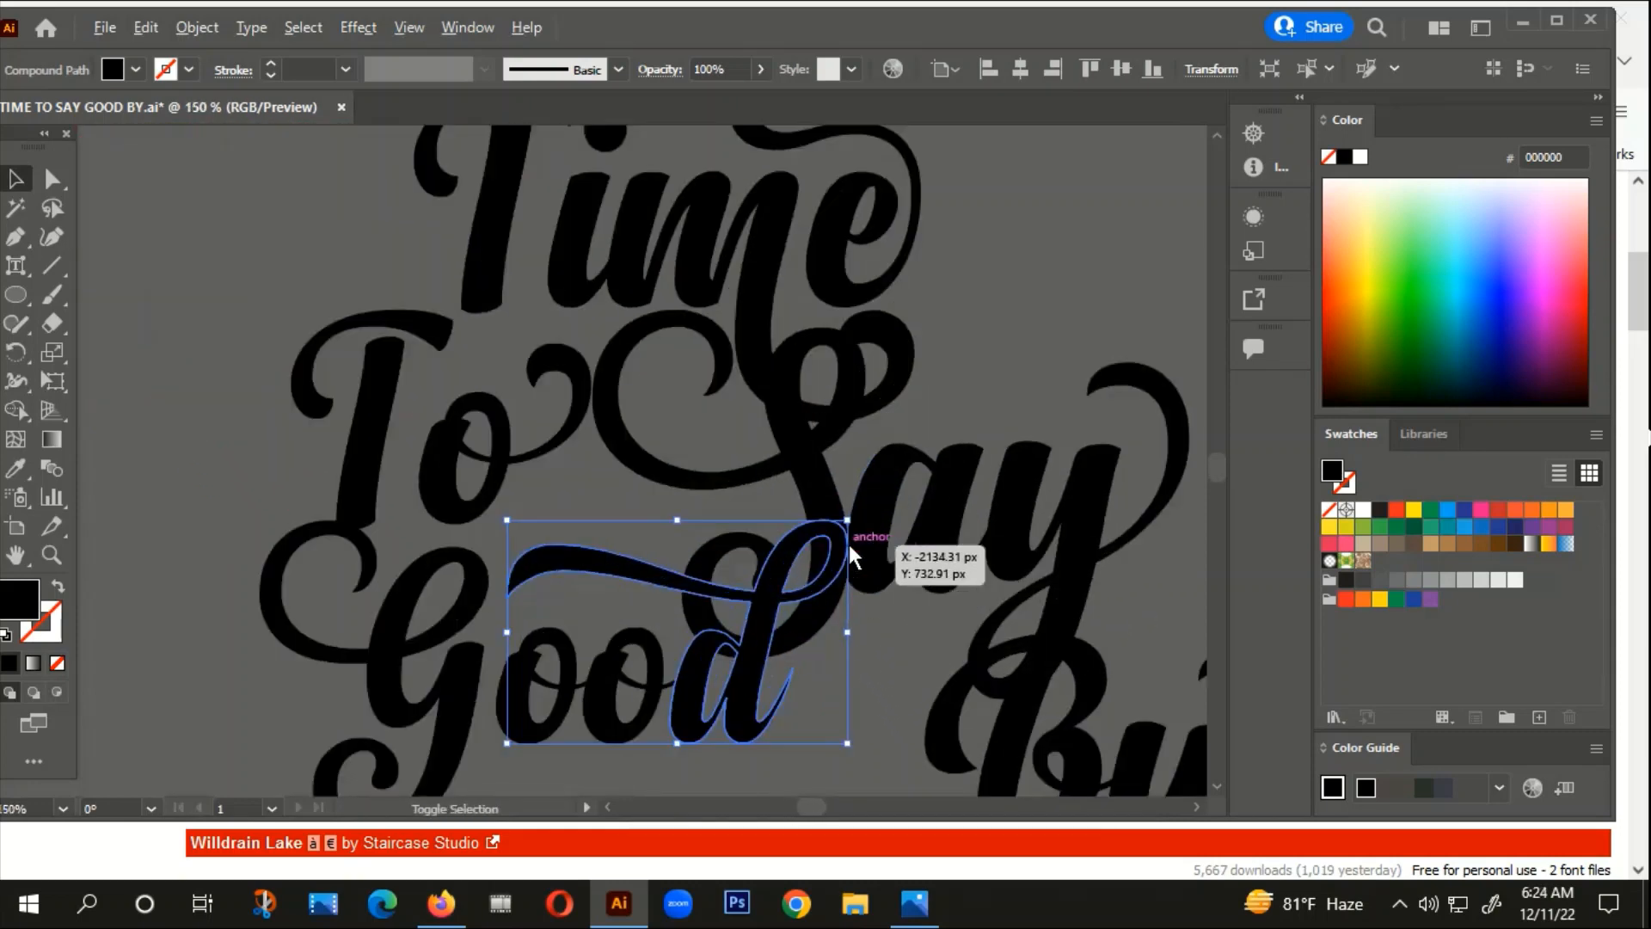
left_click_drag(879, 645, 892, 534)
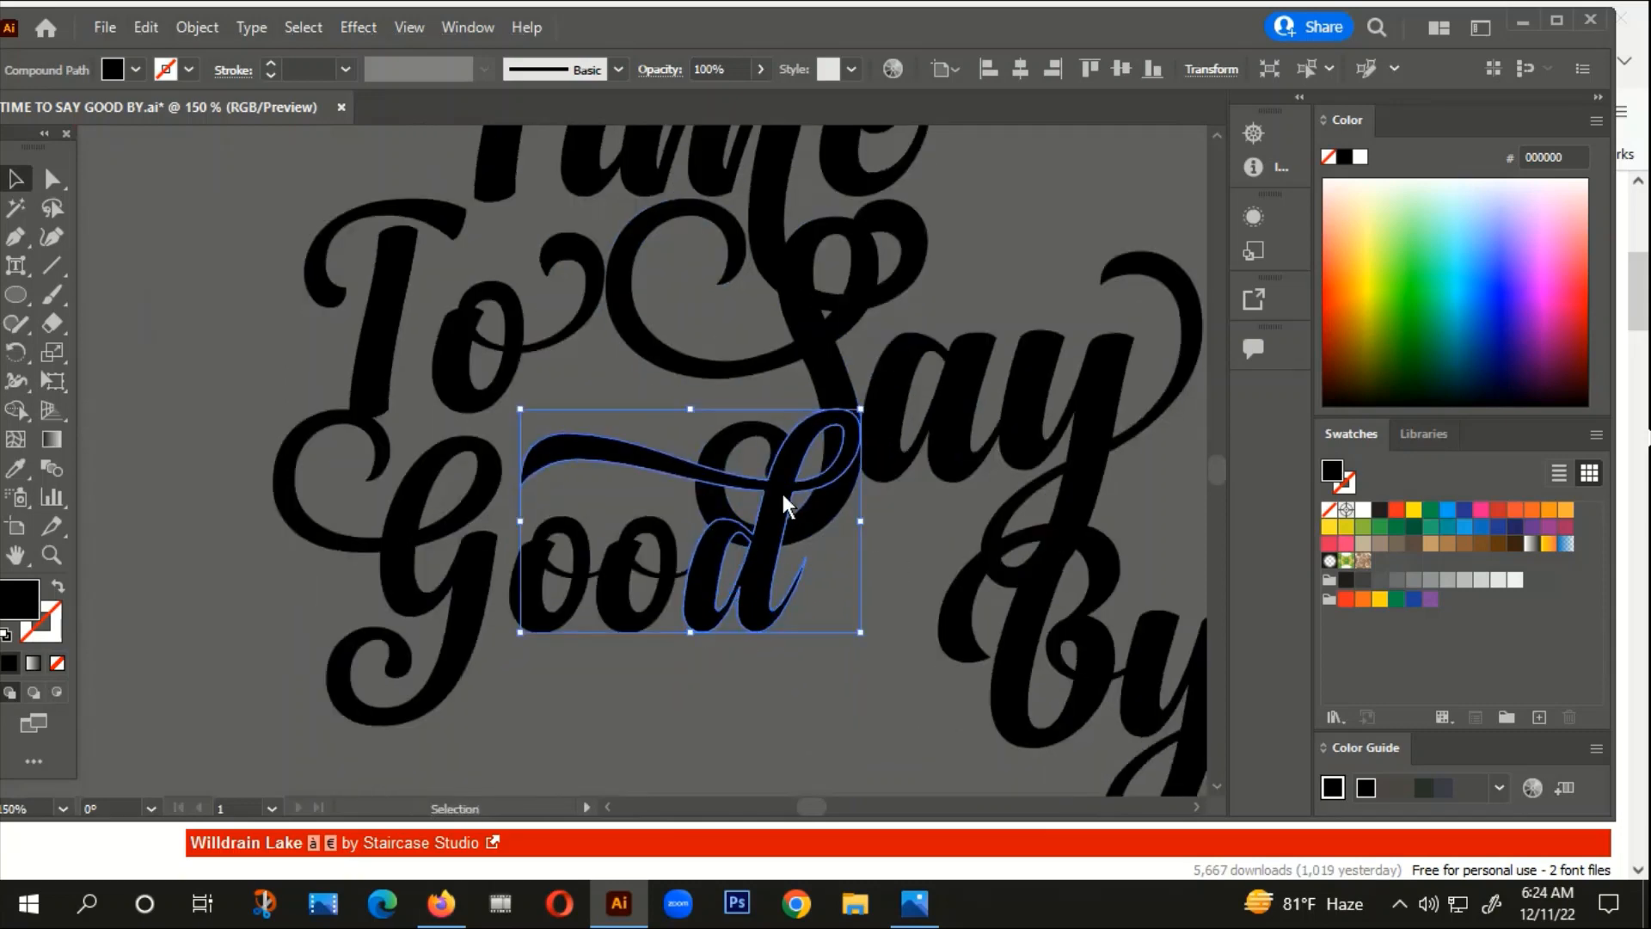
left_click(834, 605)
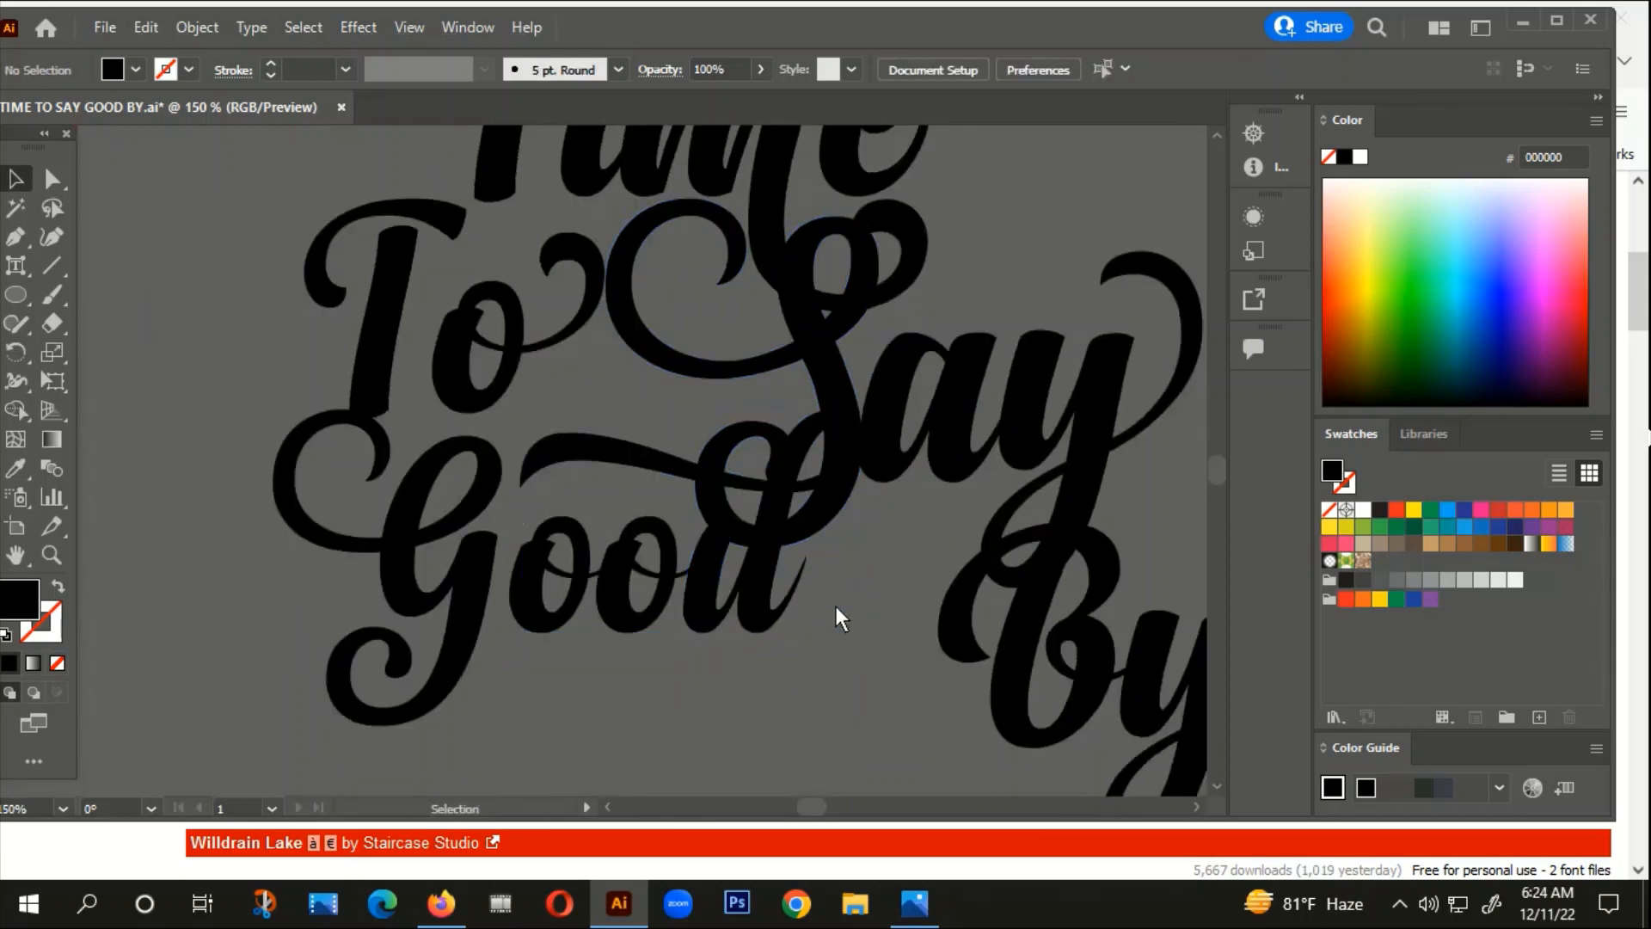
scroll(808, 669, "down", 3)
left_click_drag(726, 585, 756, 667)
scroll(818, 524, "up", 2)
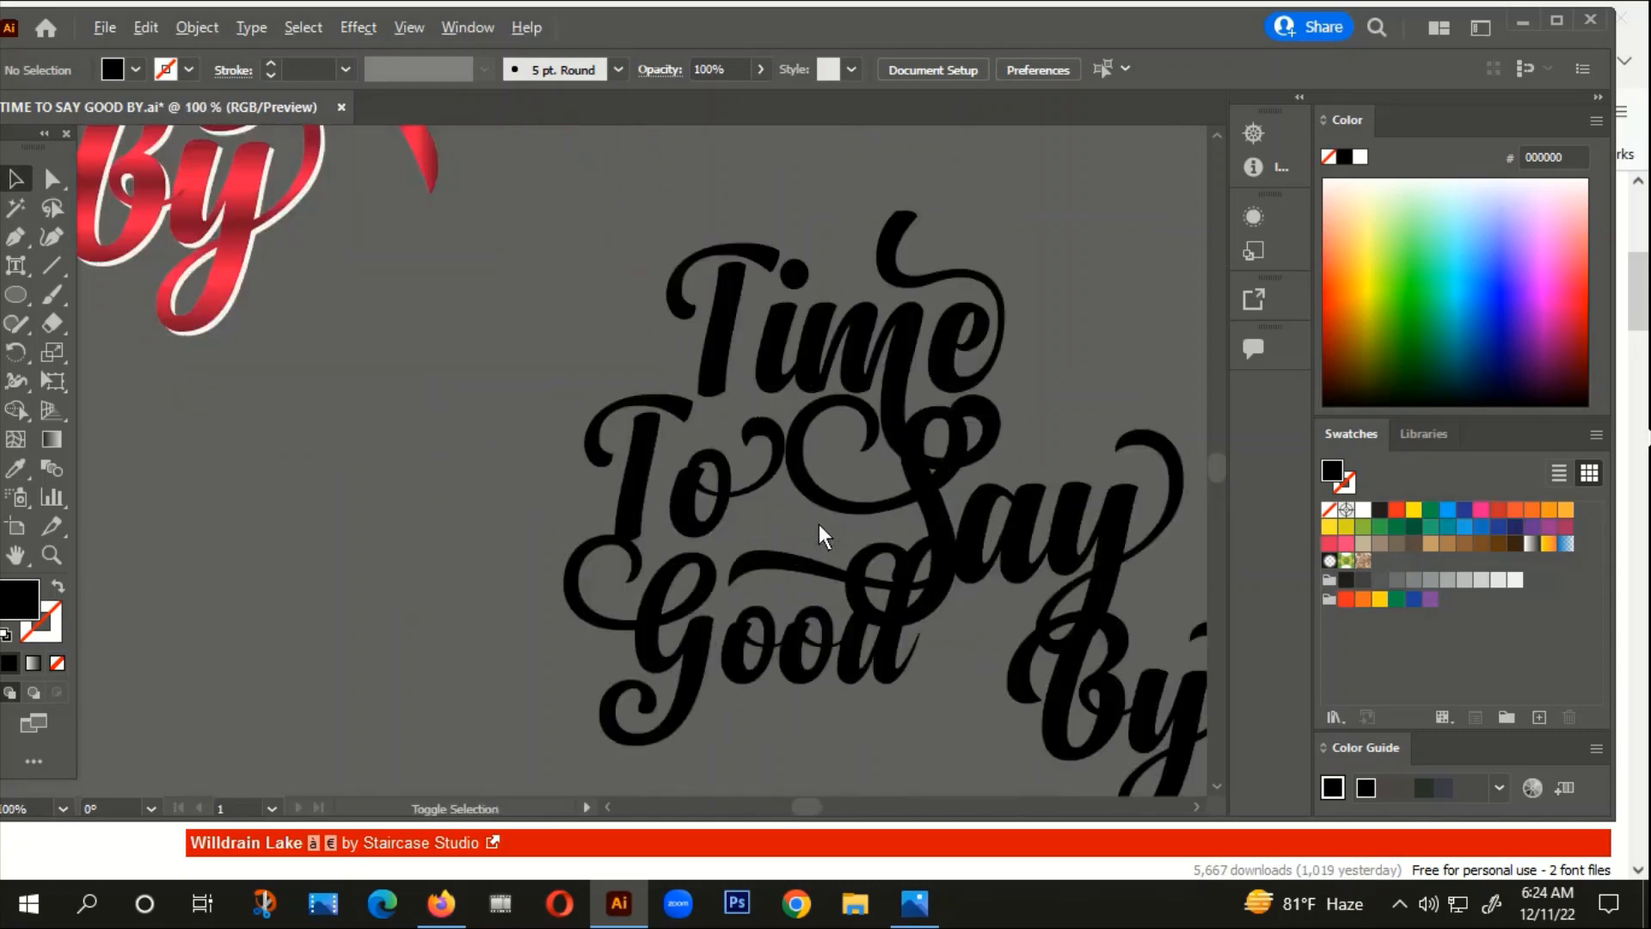
scroll(873, 605, "up", 1)
Step: Scale the "S" down and reposition it so its lower curl rests on the "d" swash and its upper loop crosses the "m" tail
left_click(953, 430)
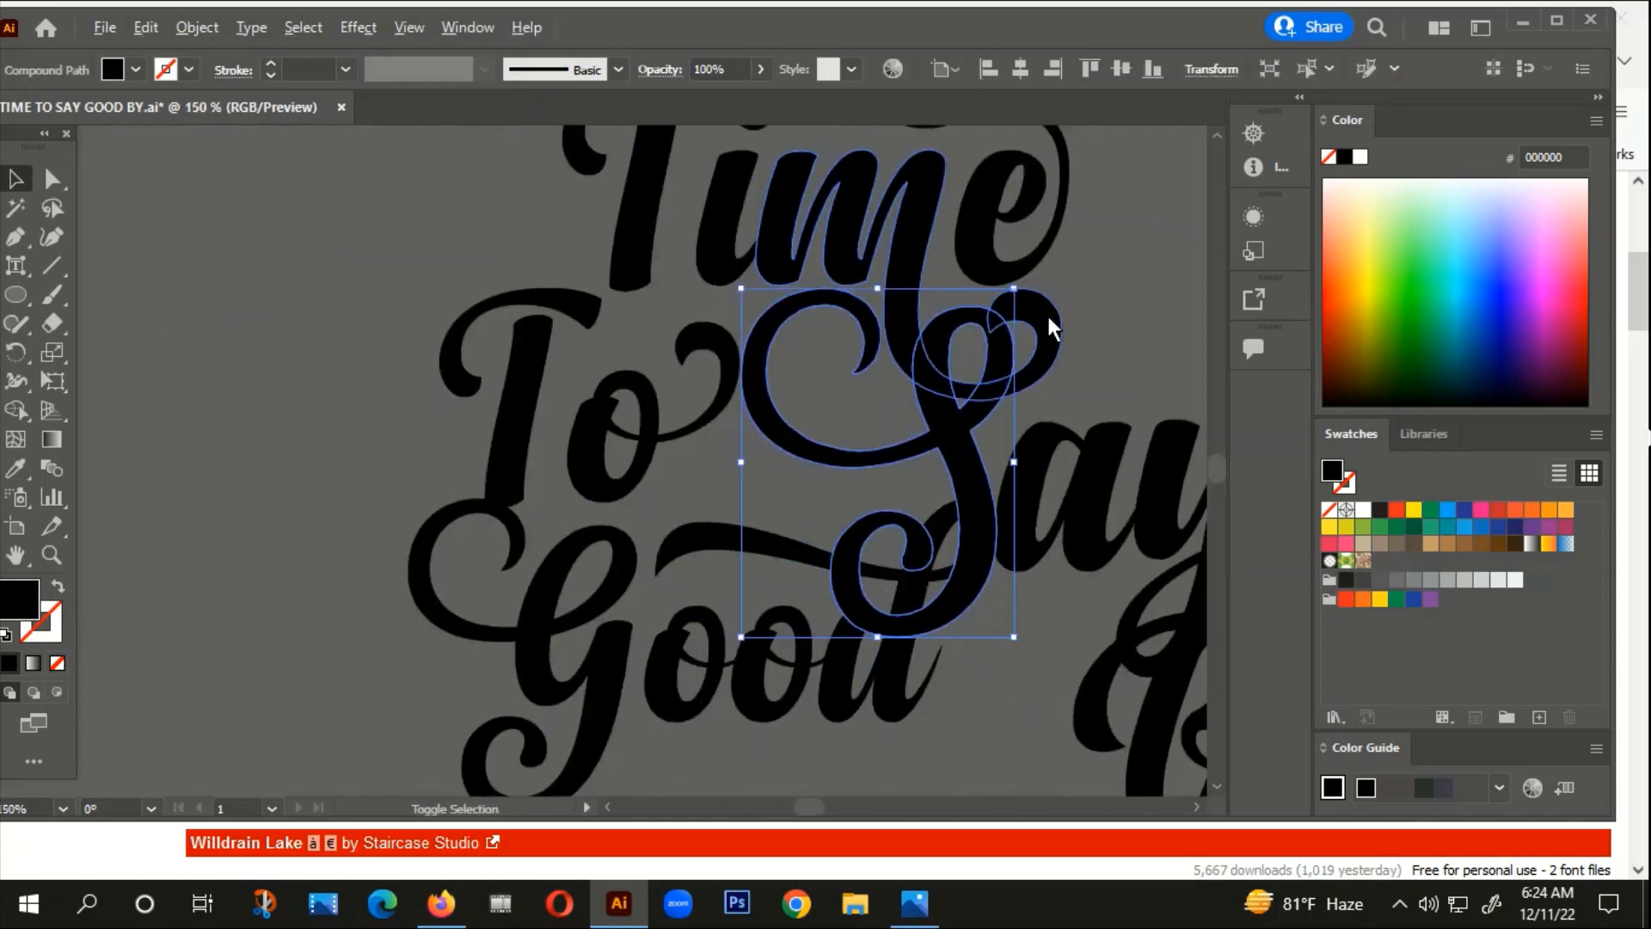
left_click_drag(1008, 287, 888, 410)
left_click(898, 617)
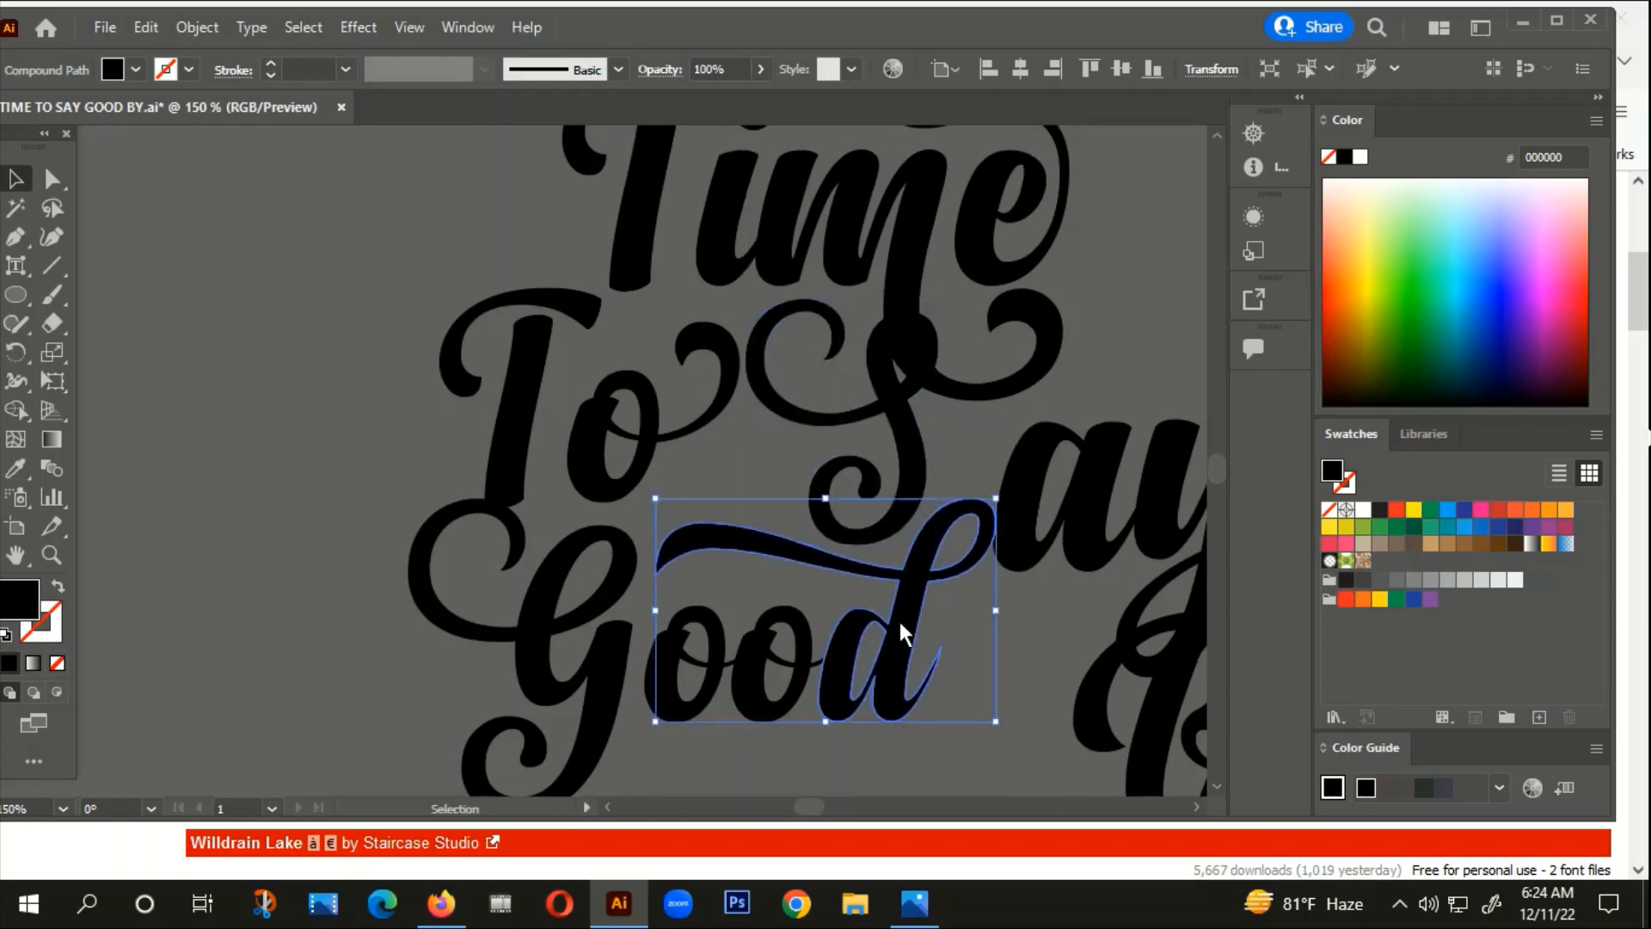
left_click_drag(871, 548, 905, 588)
mouse_move(972, 339)
left_mouse_down()
mouse_move(991, 332)
mouse_move(955, 362)
left_mouse_up()
left_click_drag(921, 425, 890, 389)
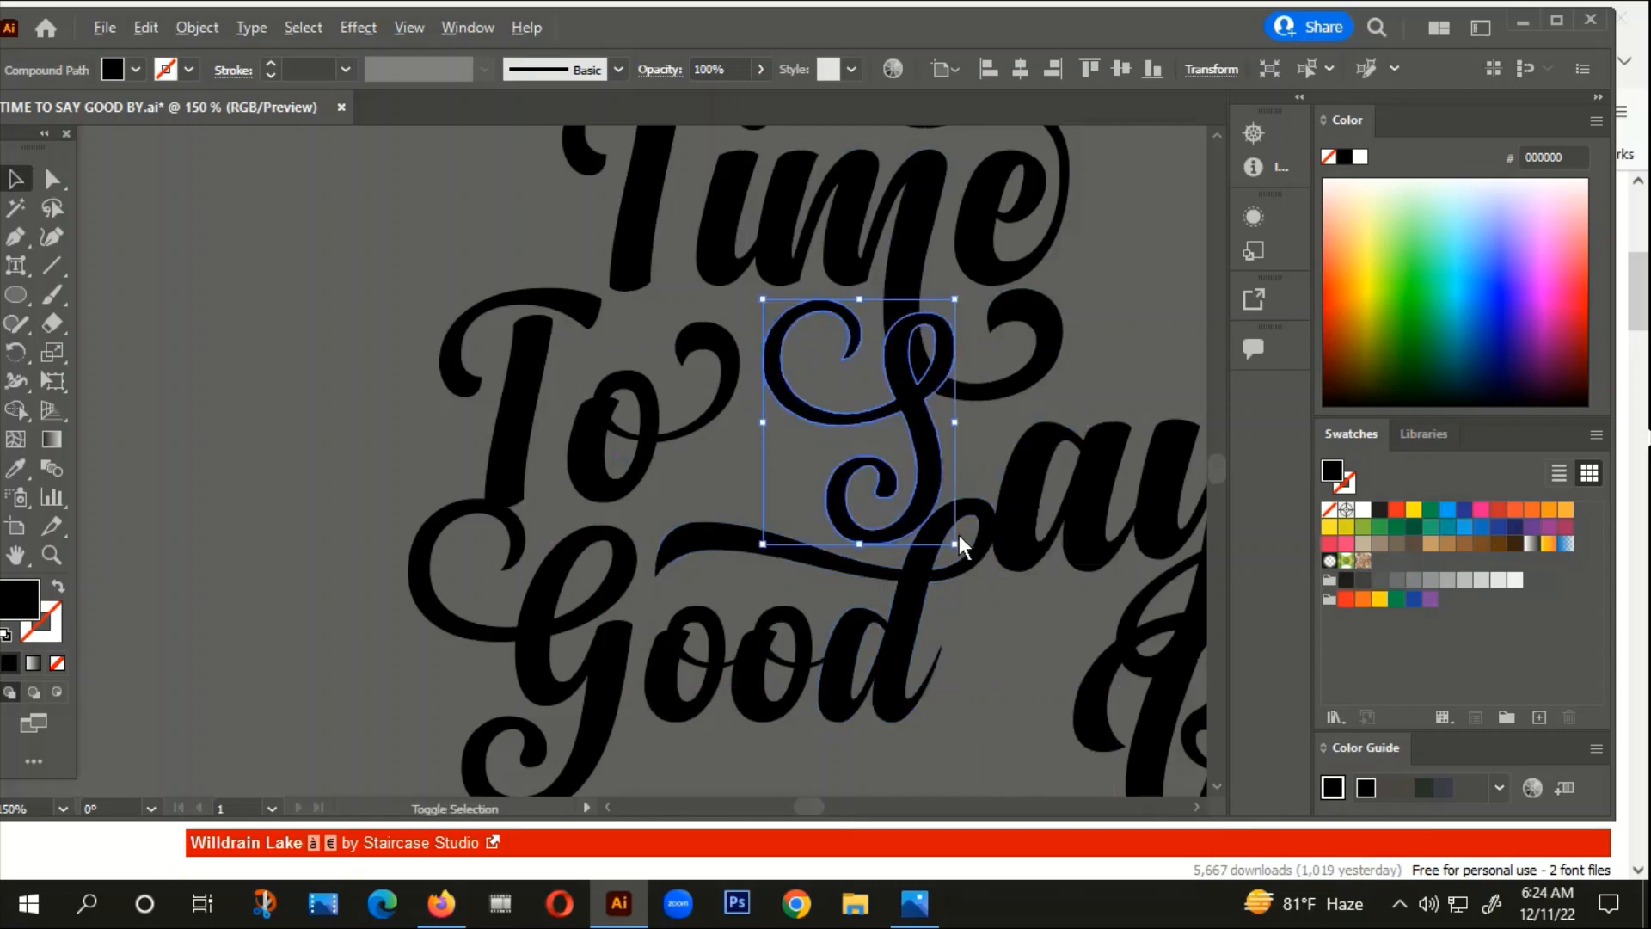
left_click_drag(957, 545, 966, 558)
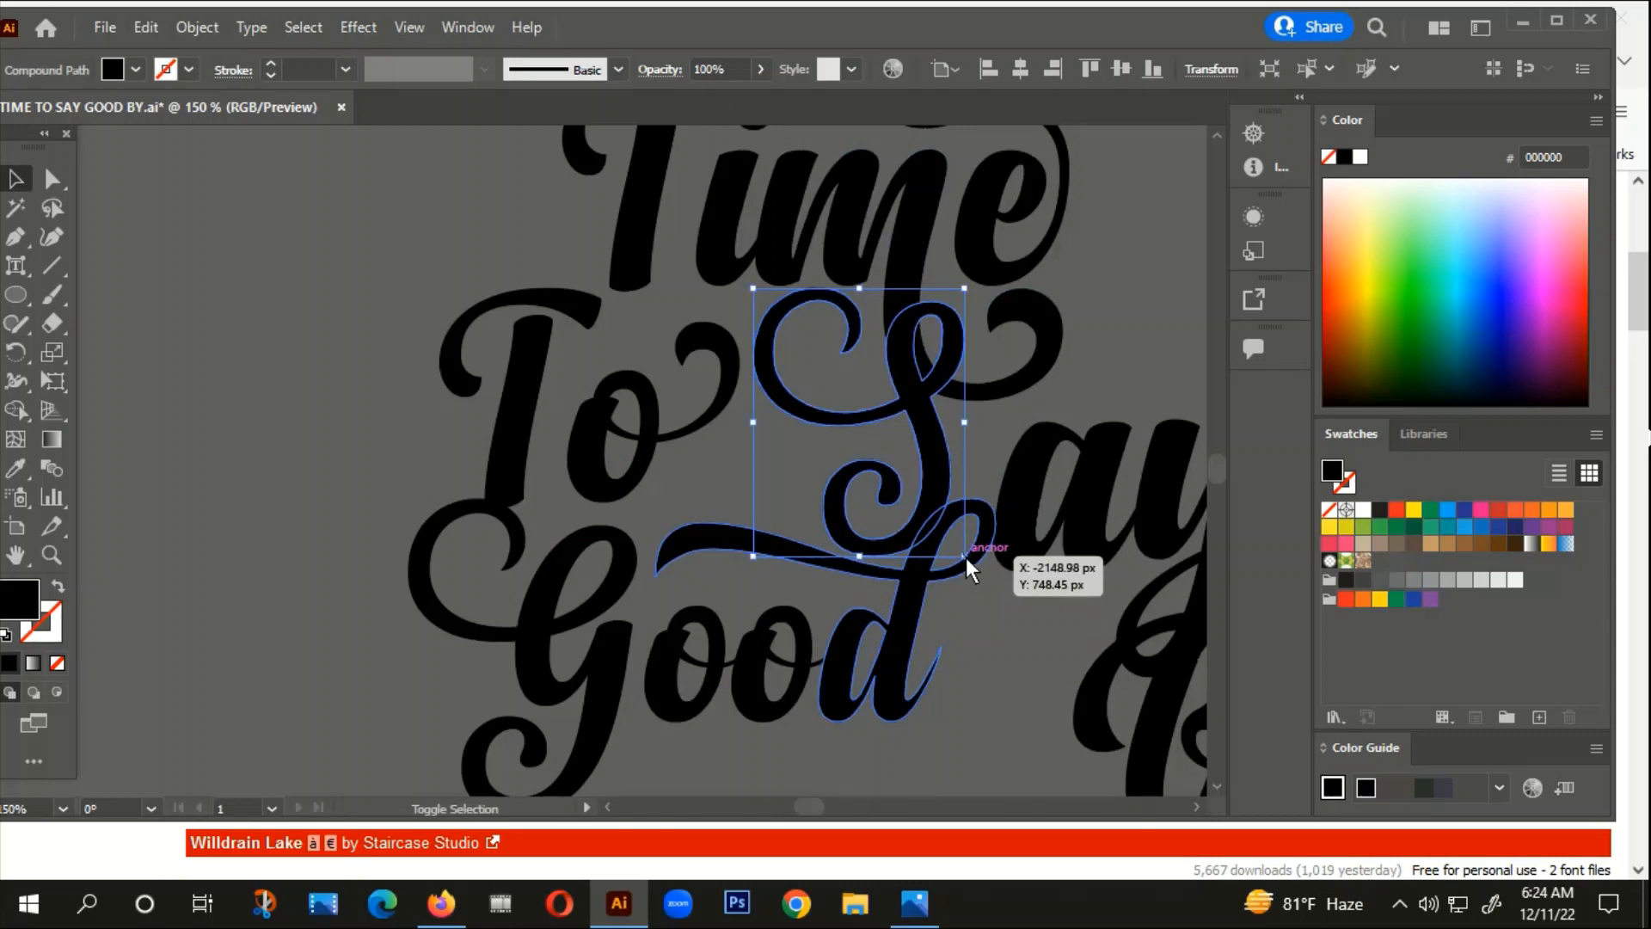
left_click_drag(901, 383, 895, 403)
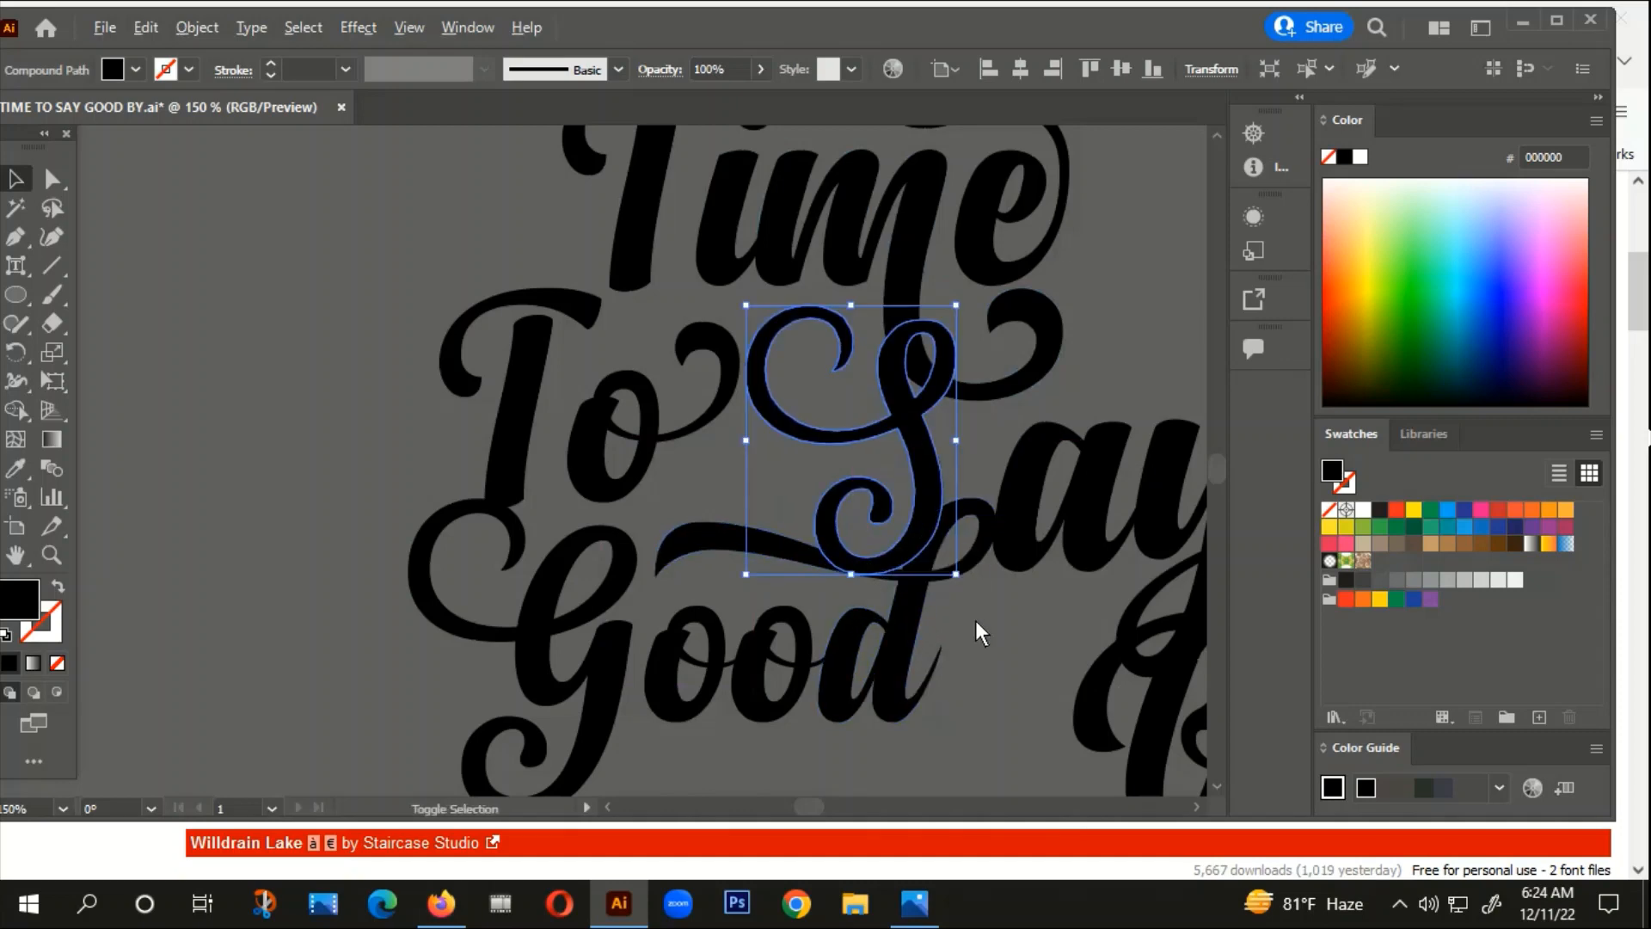
Step: Shift "Good" slightly left so the loop of its "d" interlocks with the bottom curve of the "S"
key("ctrl+minus")
left_click_drag(829, 775, 890, 710)
left_click_drag(546, 300, 466, 317)
scroll(1040, 533, "up", 2)
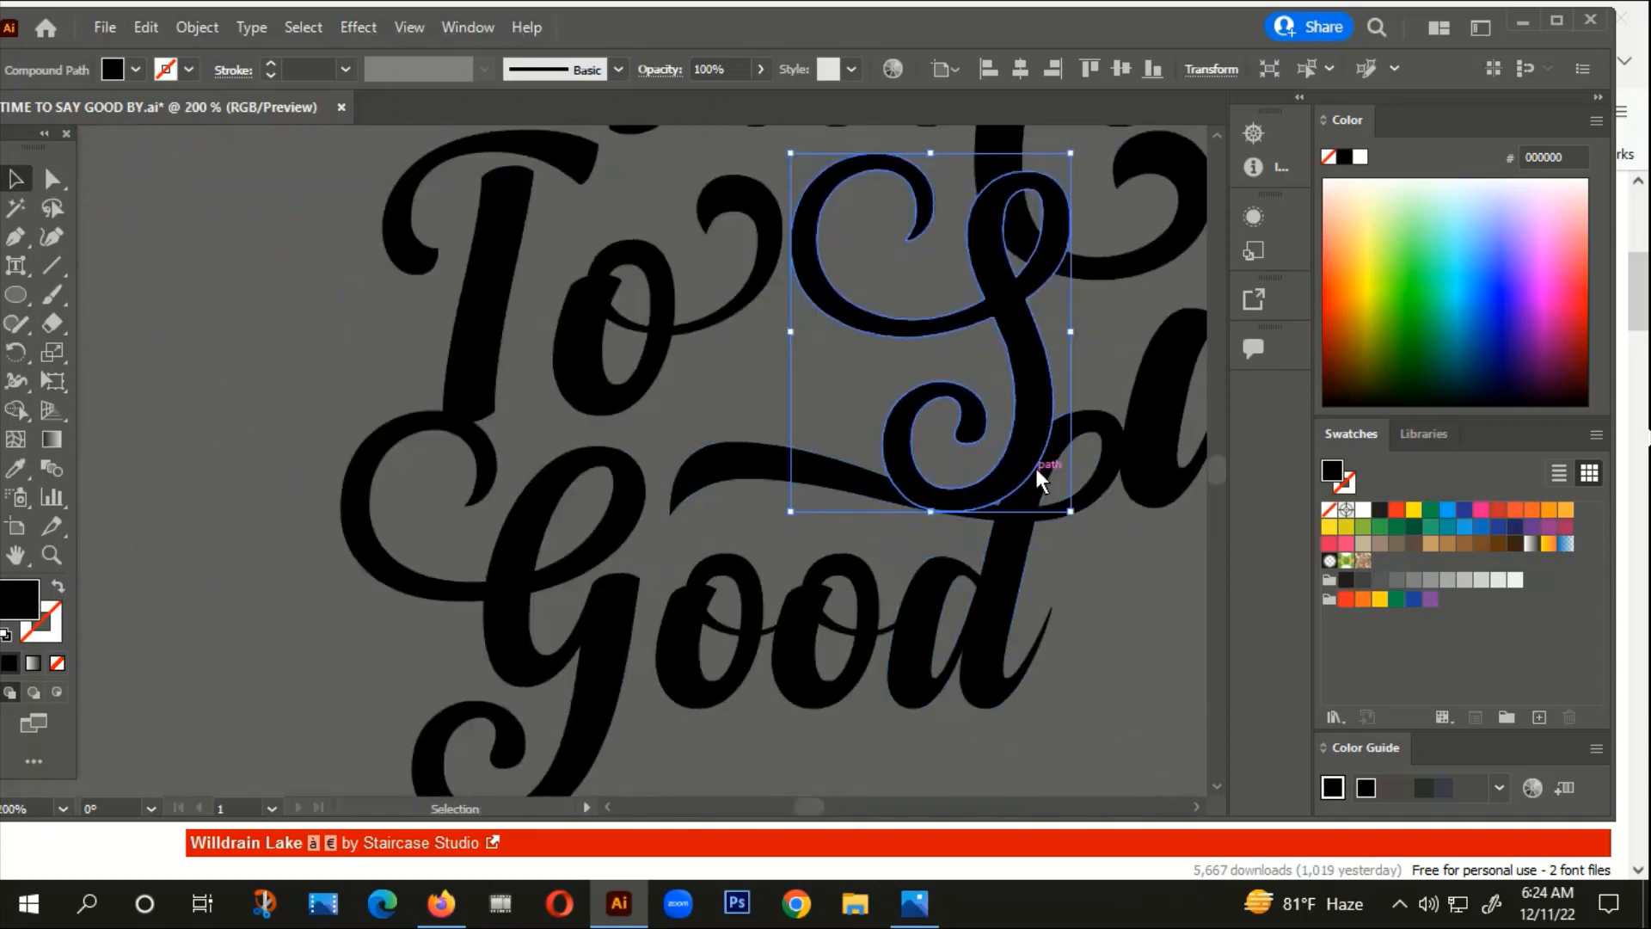
scroll(915, 586, "down", 4)
left_click_drag(640, 621, 669, 629)
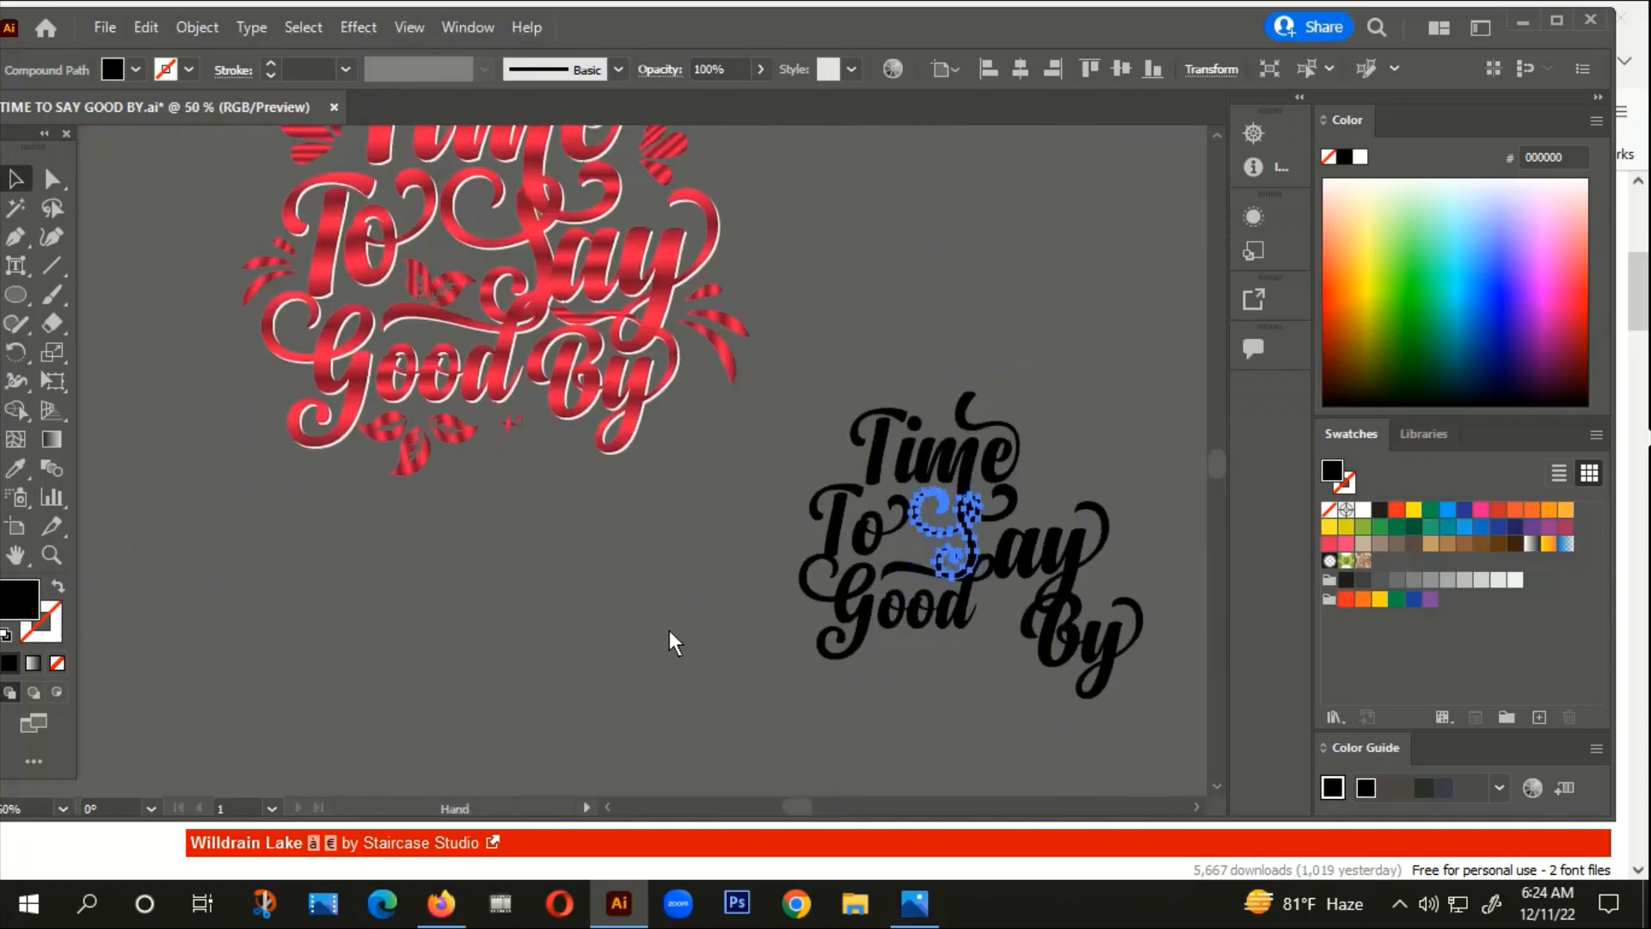
scroll(858, 665, "up", 2)
left_click(1058, 556)
scroll(1066, 542, "up", 1)
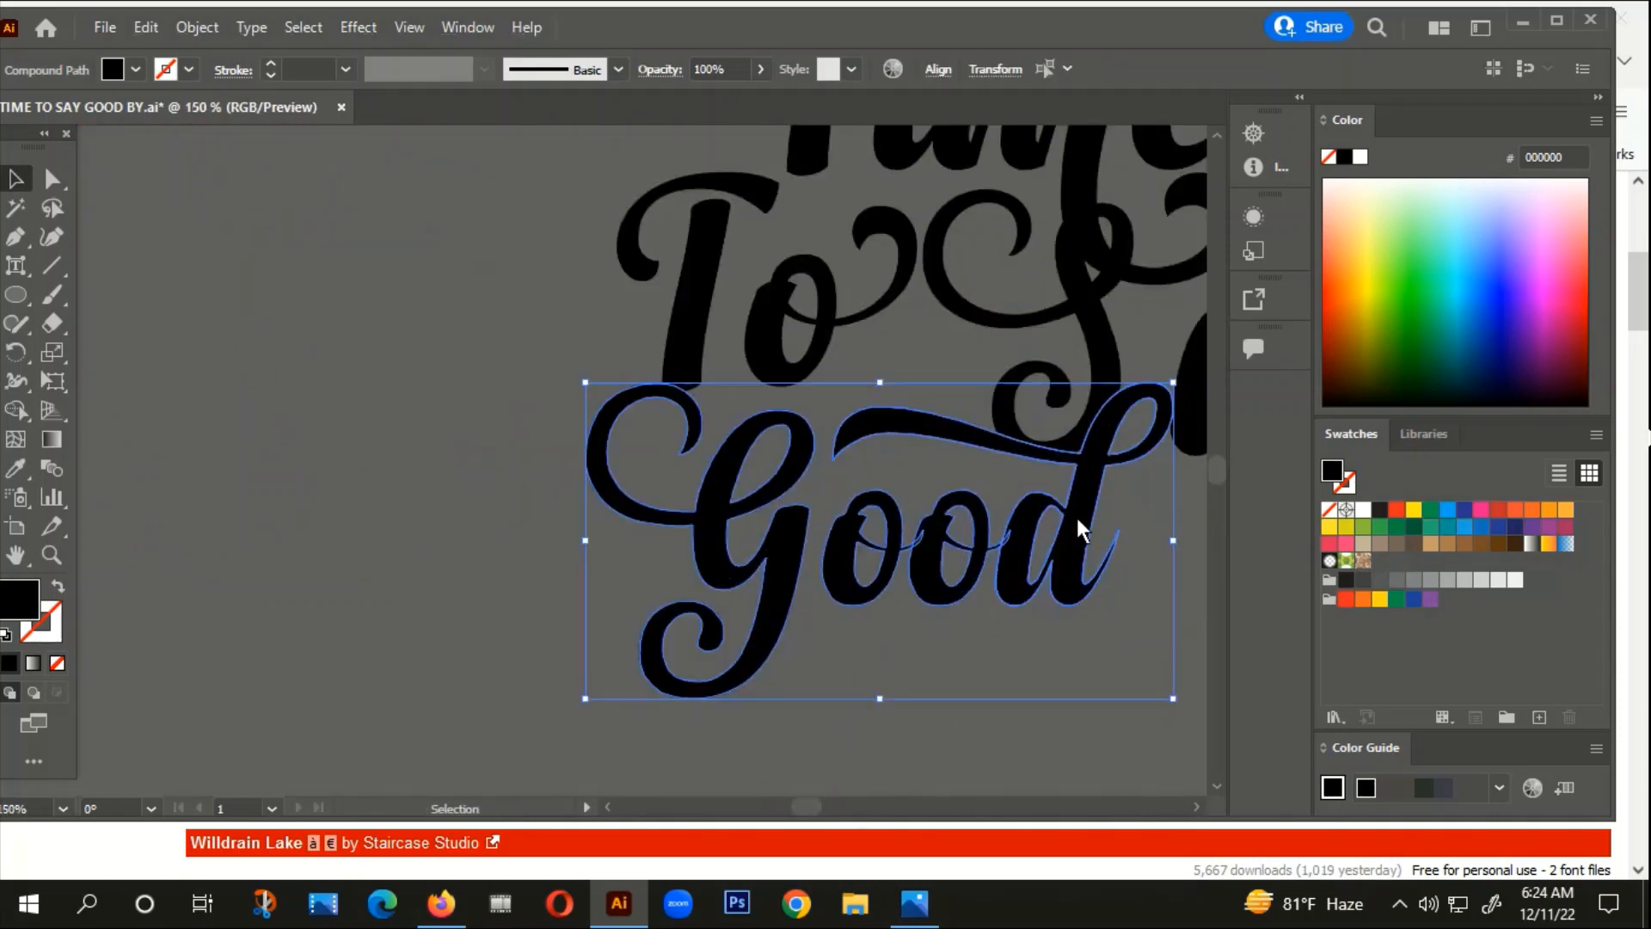
left_click_drag(1076, 518, 1025, 518)
scroll(1088, 413, "up", 3)
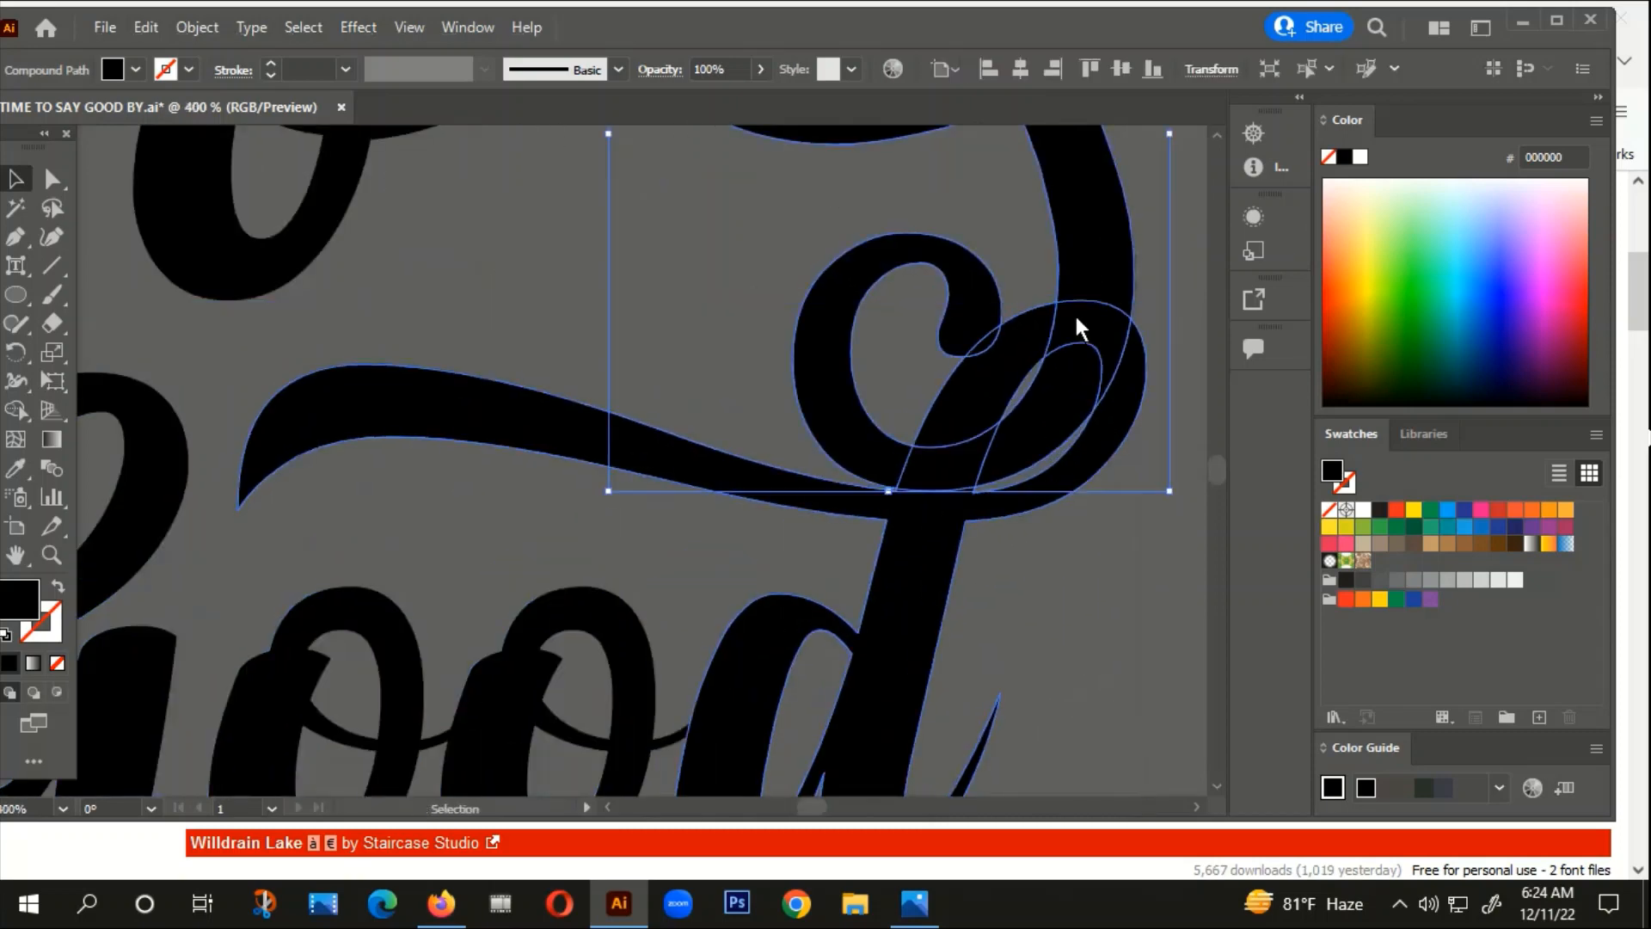
Step: Fill the "S" with orange E59638 to distinguish it from the overlapping black letters
scroll(1076, 318, "down", 4)
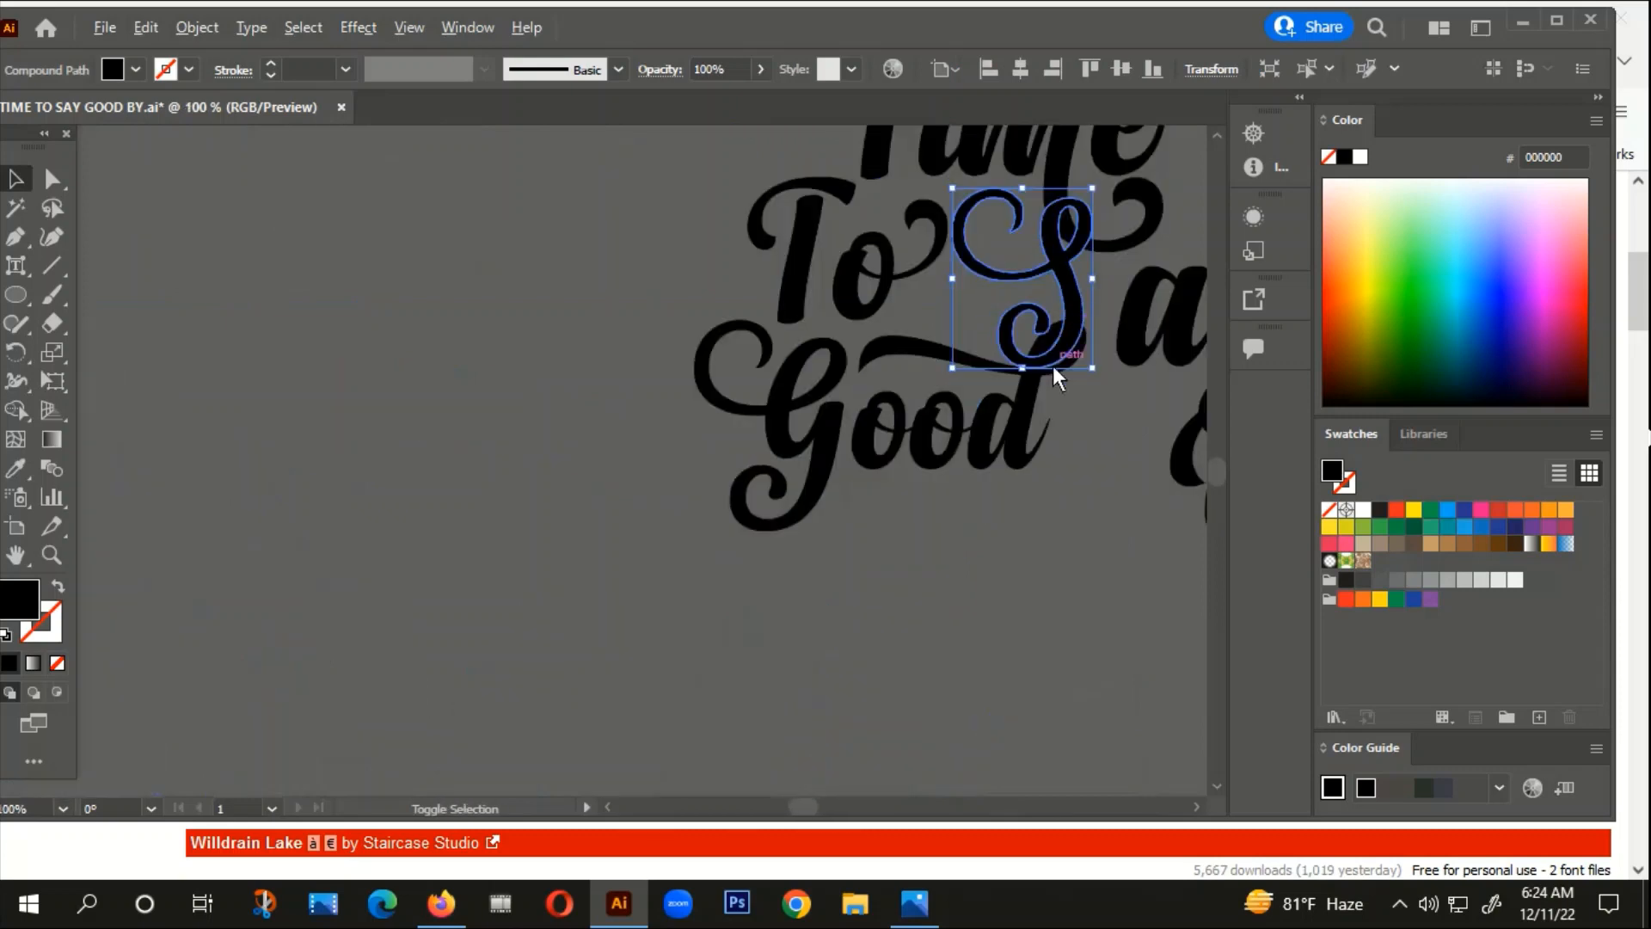
double_click(15, 607)
left_click(934, 346)
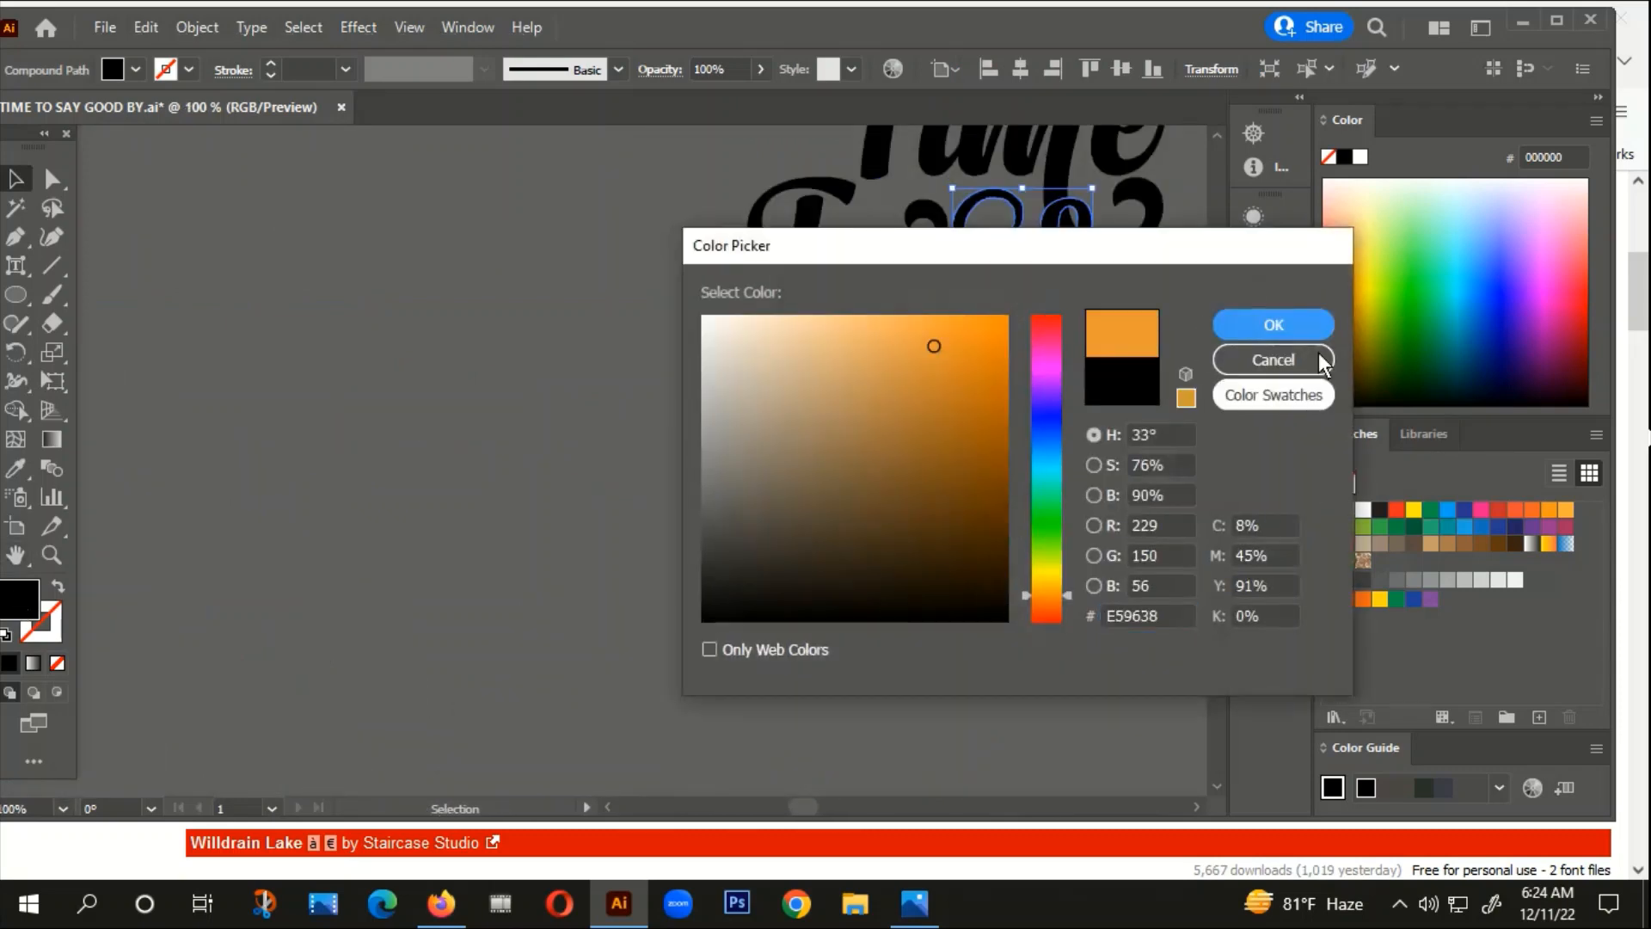
left_click(1308, 322)
scroll(1085, 339, "up", 2)
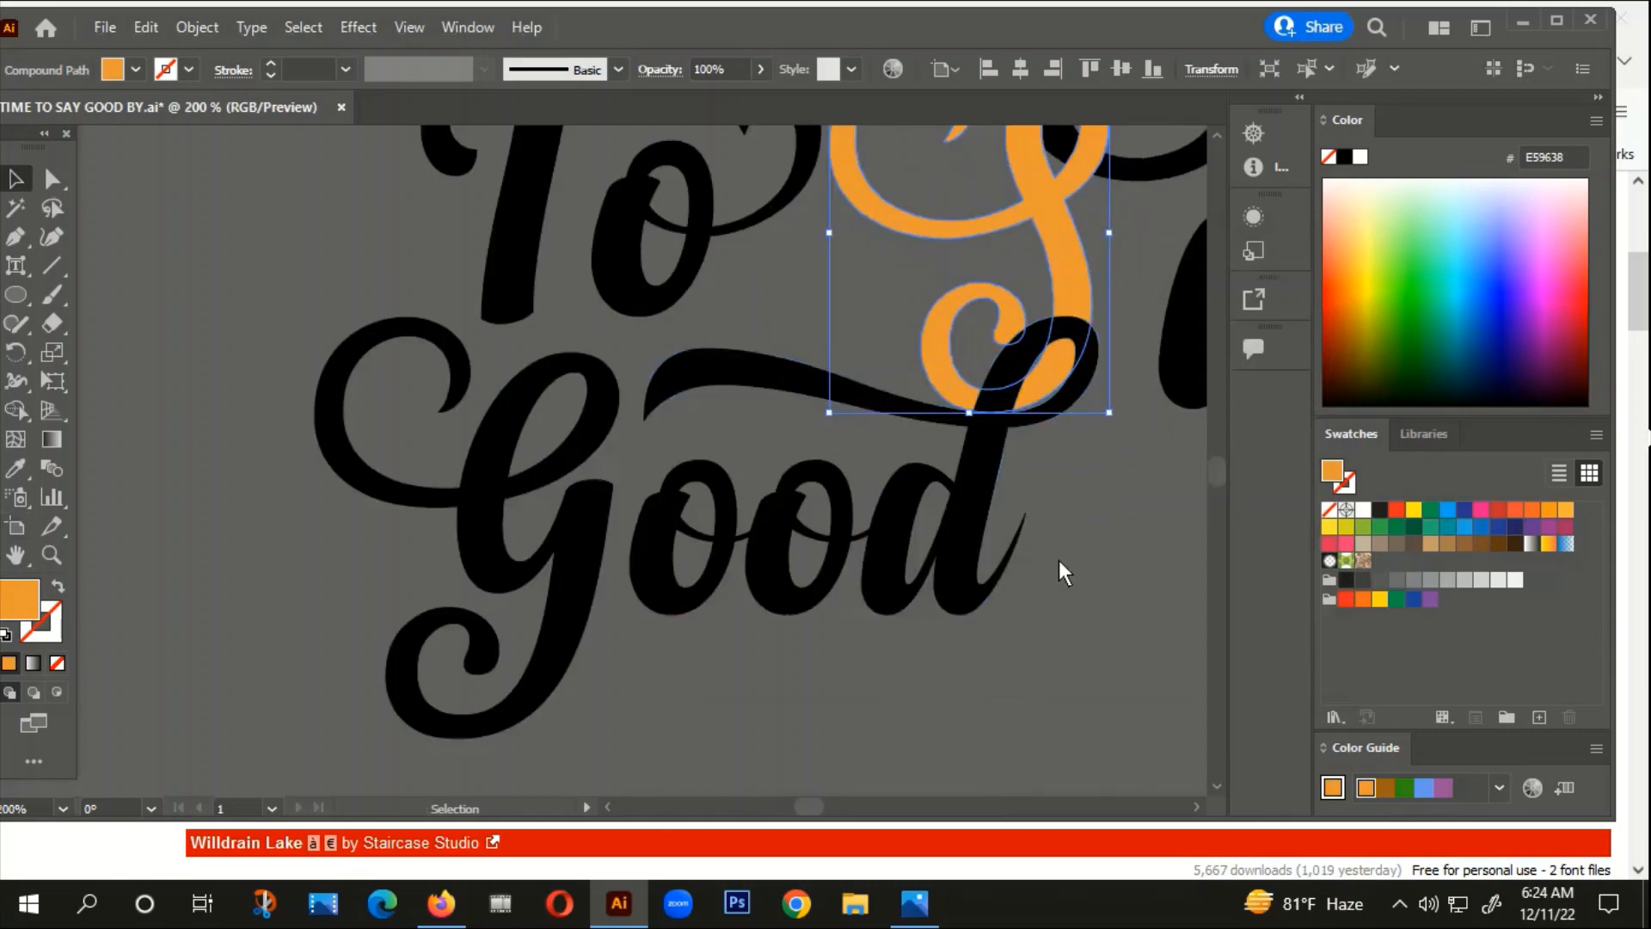
left_click(1059, 560)
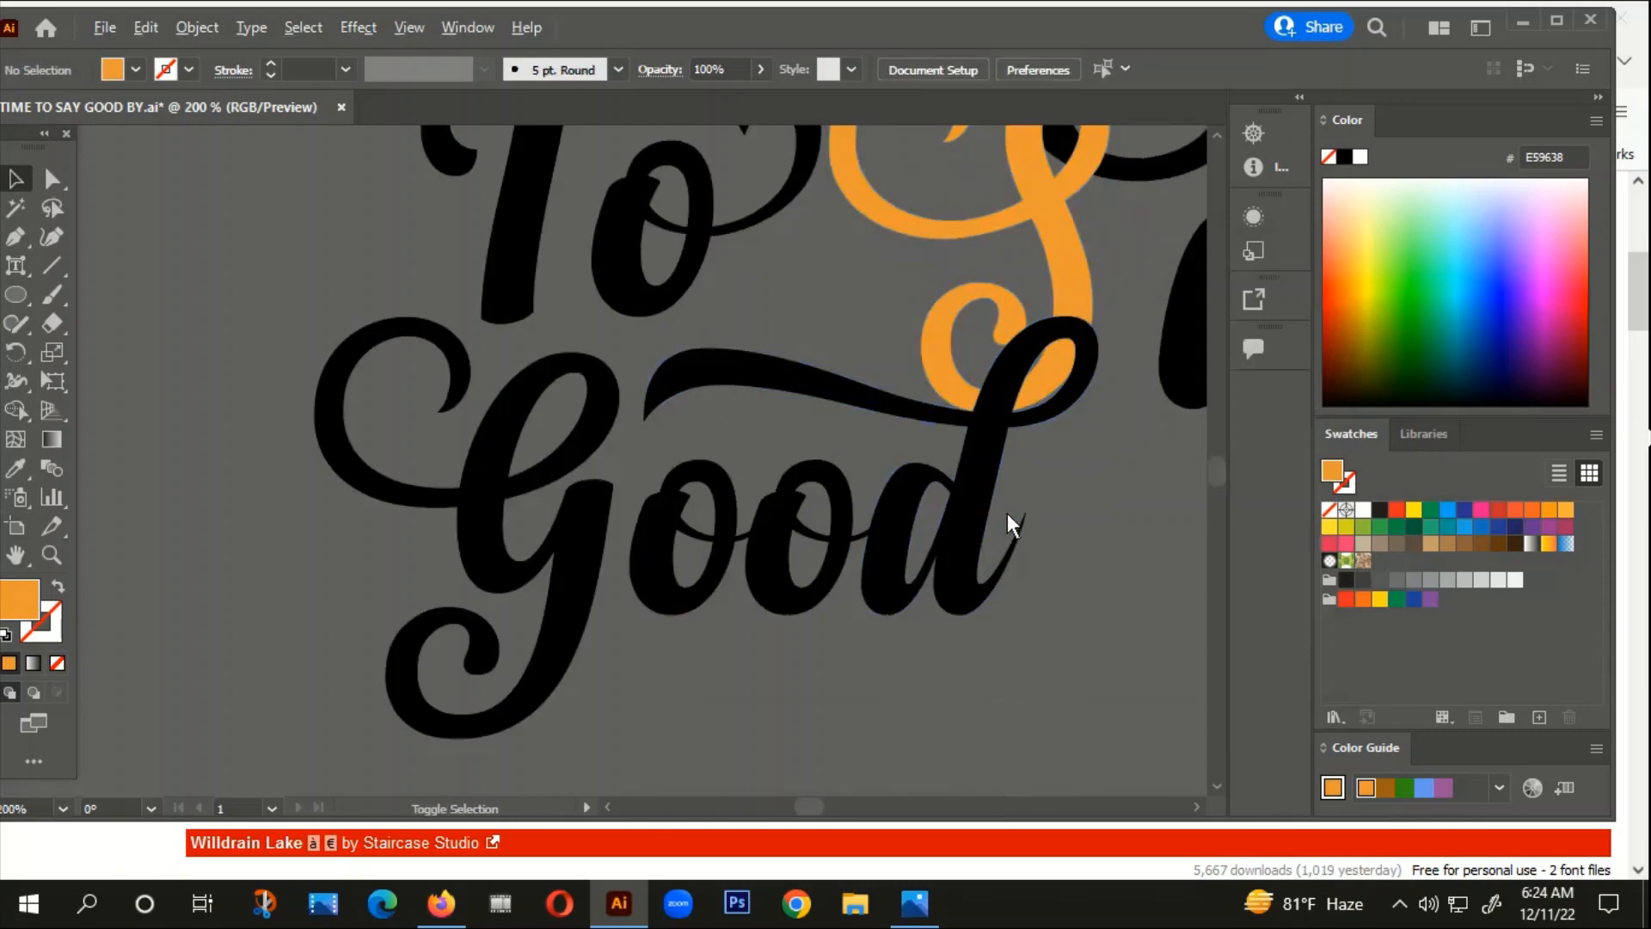
Step: Move the letters "ay" left so they sit close against the orange "S"
scroll(1008, 513, "down", 1)
left_click_drag(1010, 405, 881, 701)
scroll(917, 547, "up", 2)
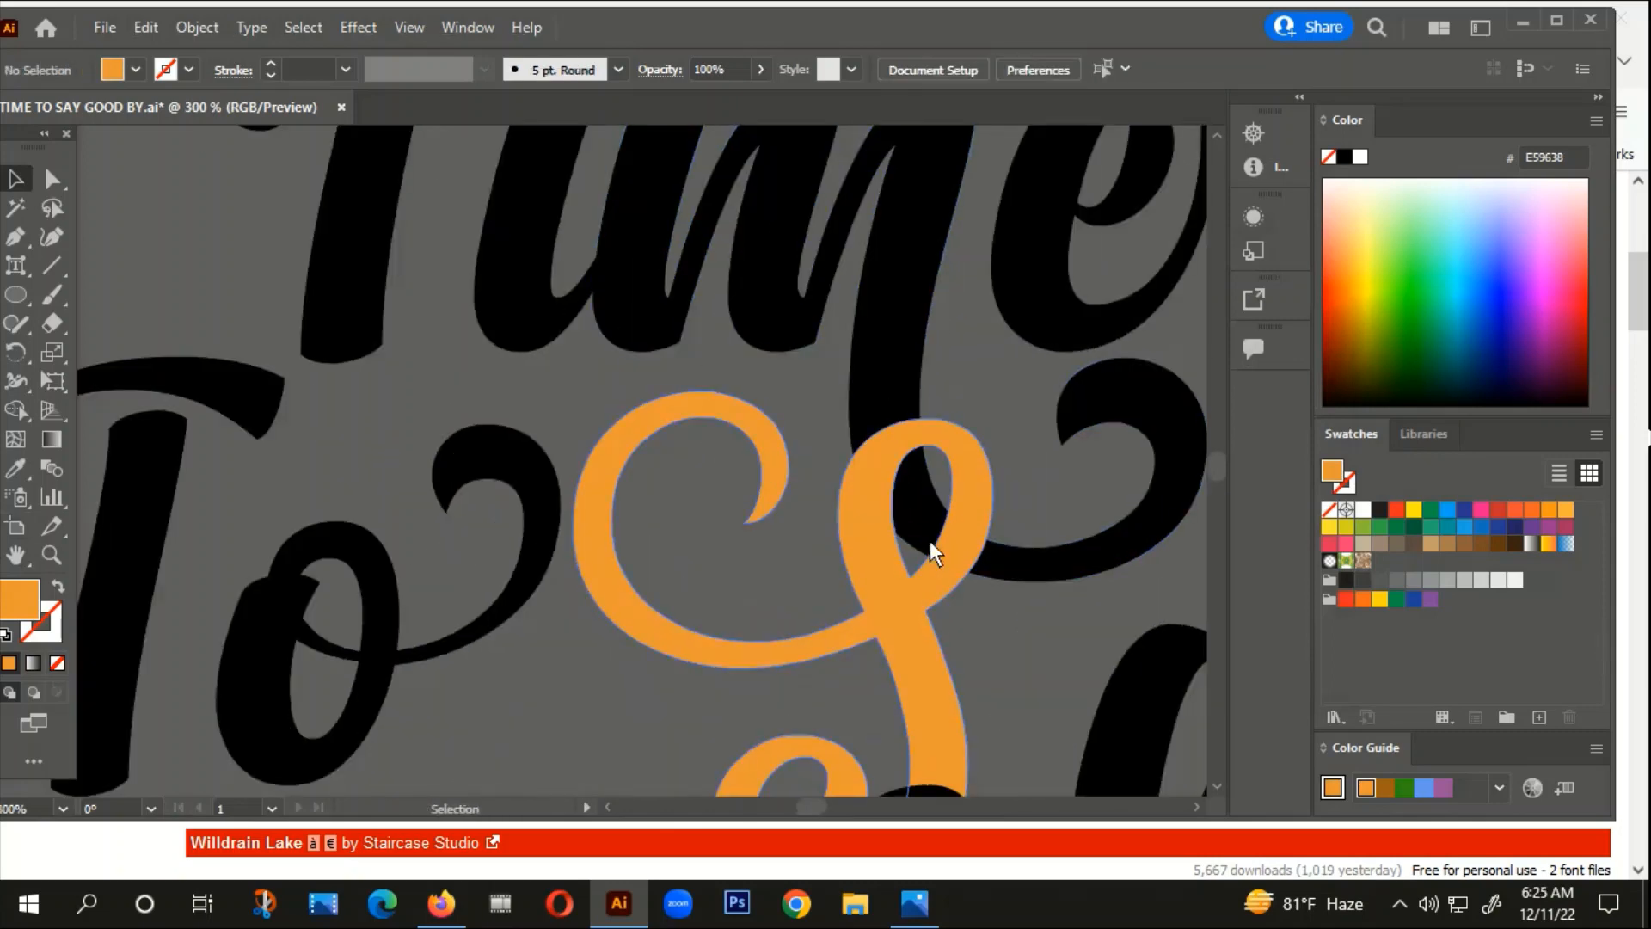
scroll(930, 540, "down", 5)
scroll(935, 703, "down", 3)
scroll(926, 628, "up", 2)
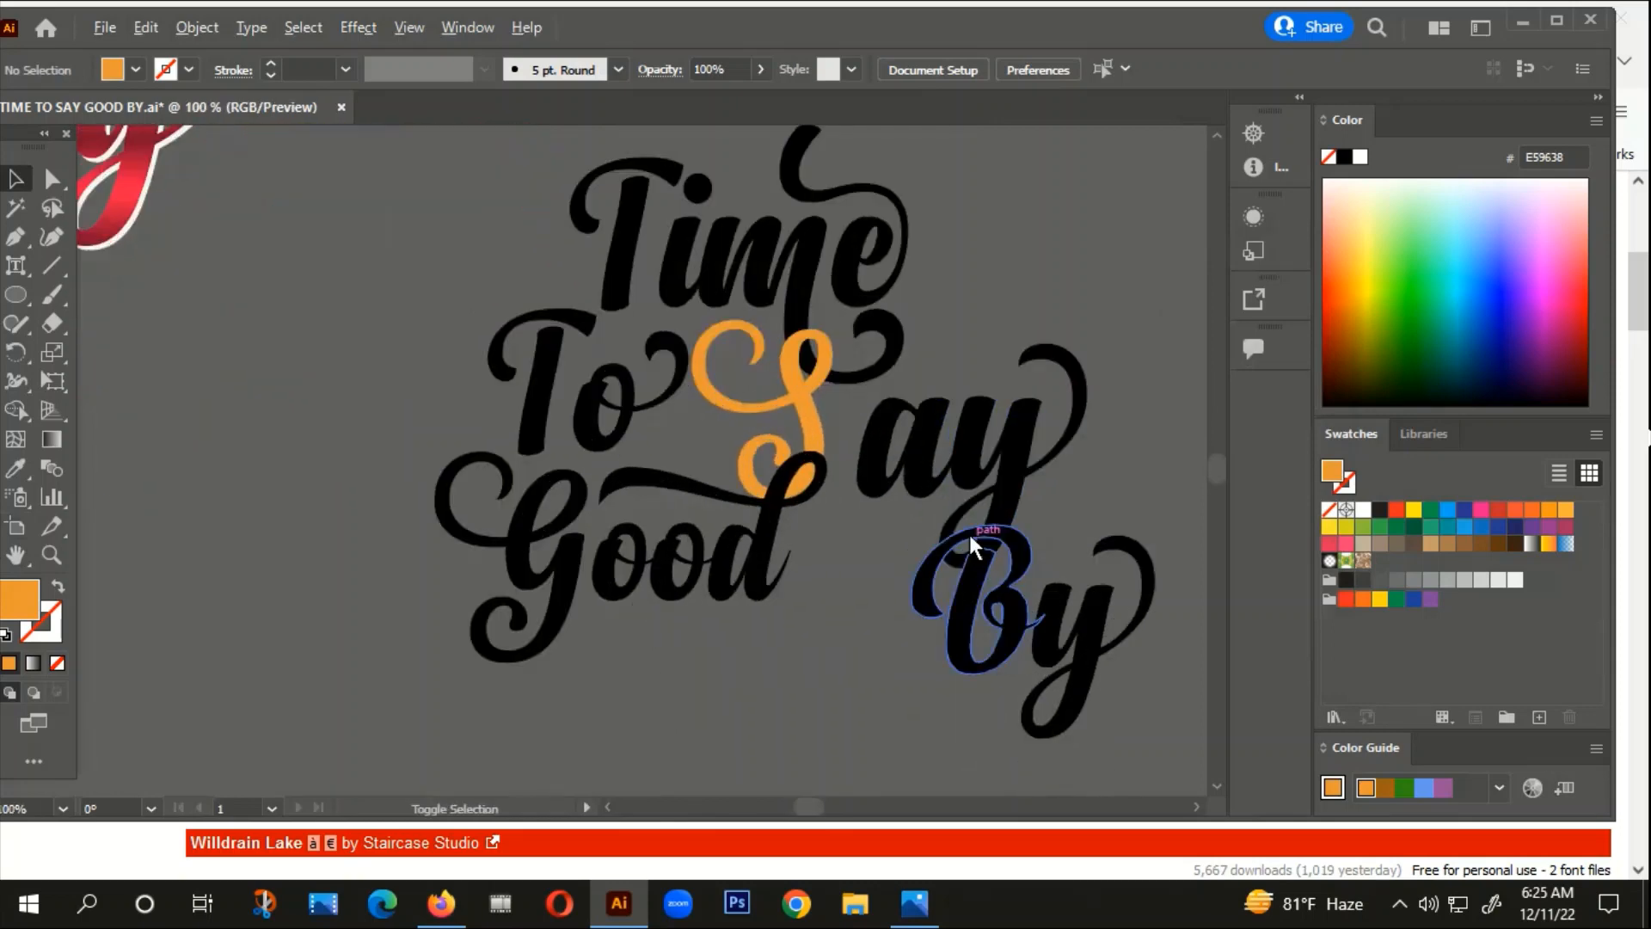
left_click_drag(987, 449, 953, 446)
left_click(992, 330)
scroll(993, 330, "down", 1)
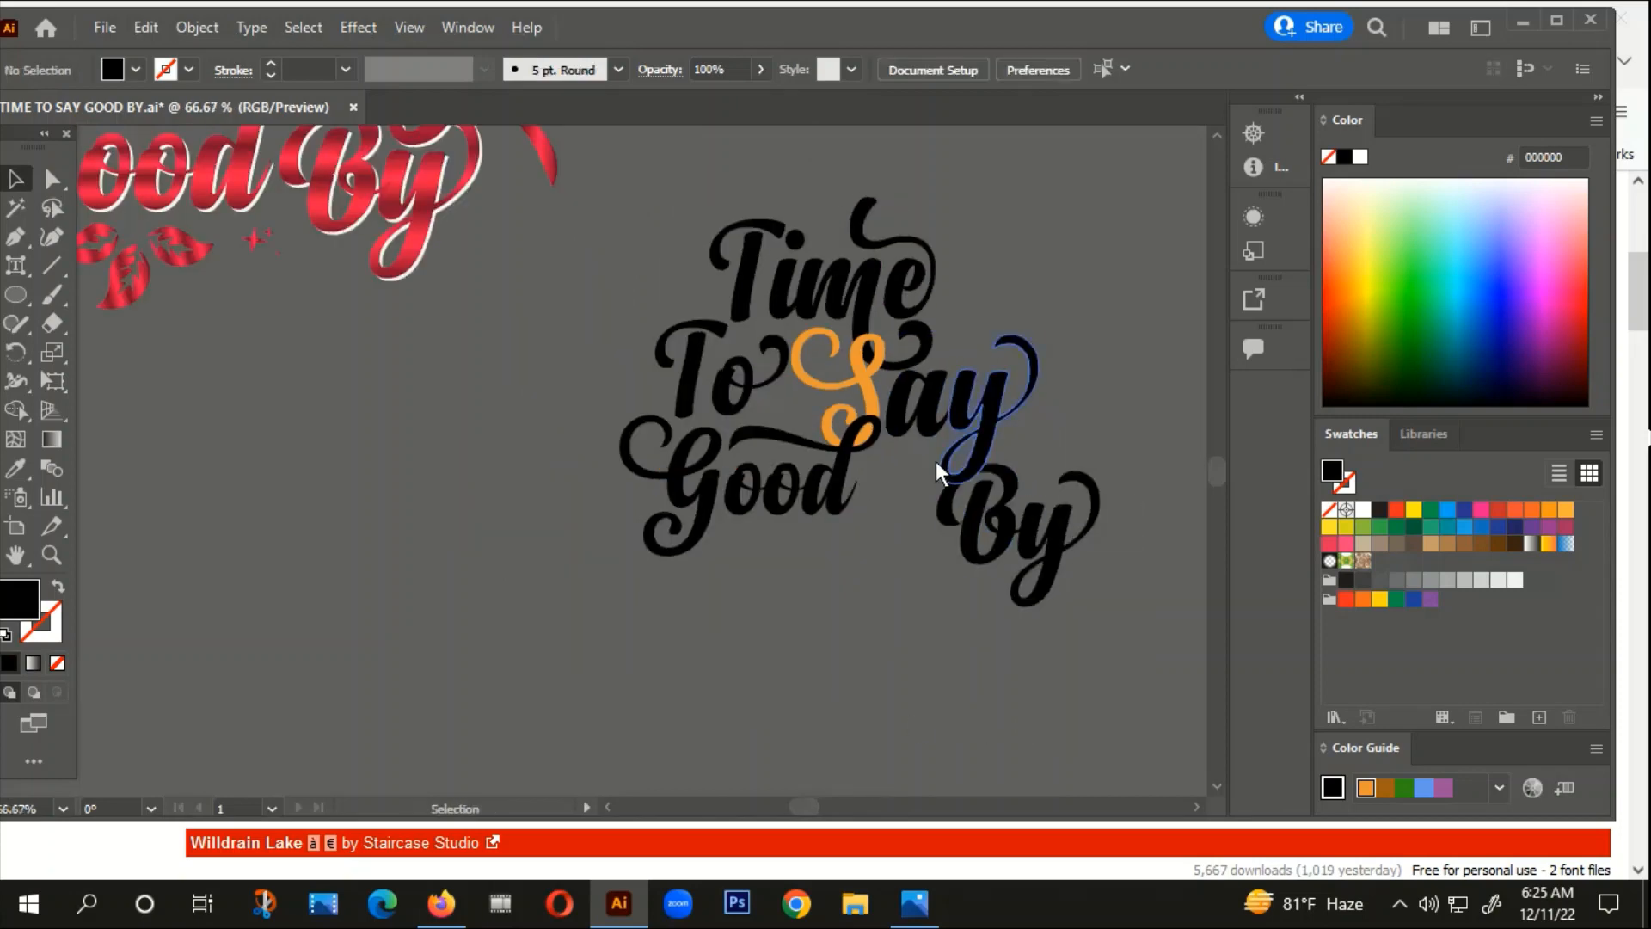
Step: Move the "B" of "By" left so it sits directly beside "Good" and beneath "ay"
left_click_drag(963, 547, 804, 590)
scroll(896, 528, "down", 1)
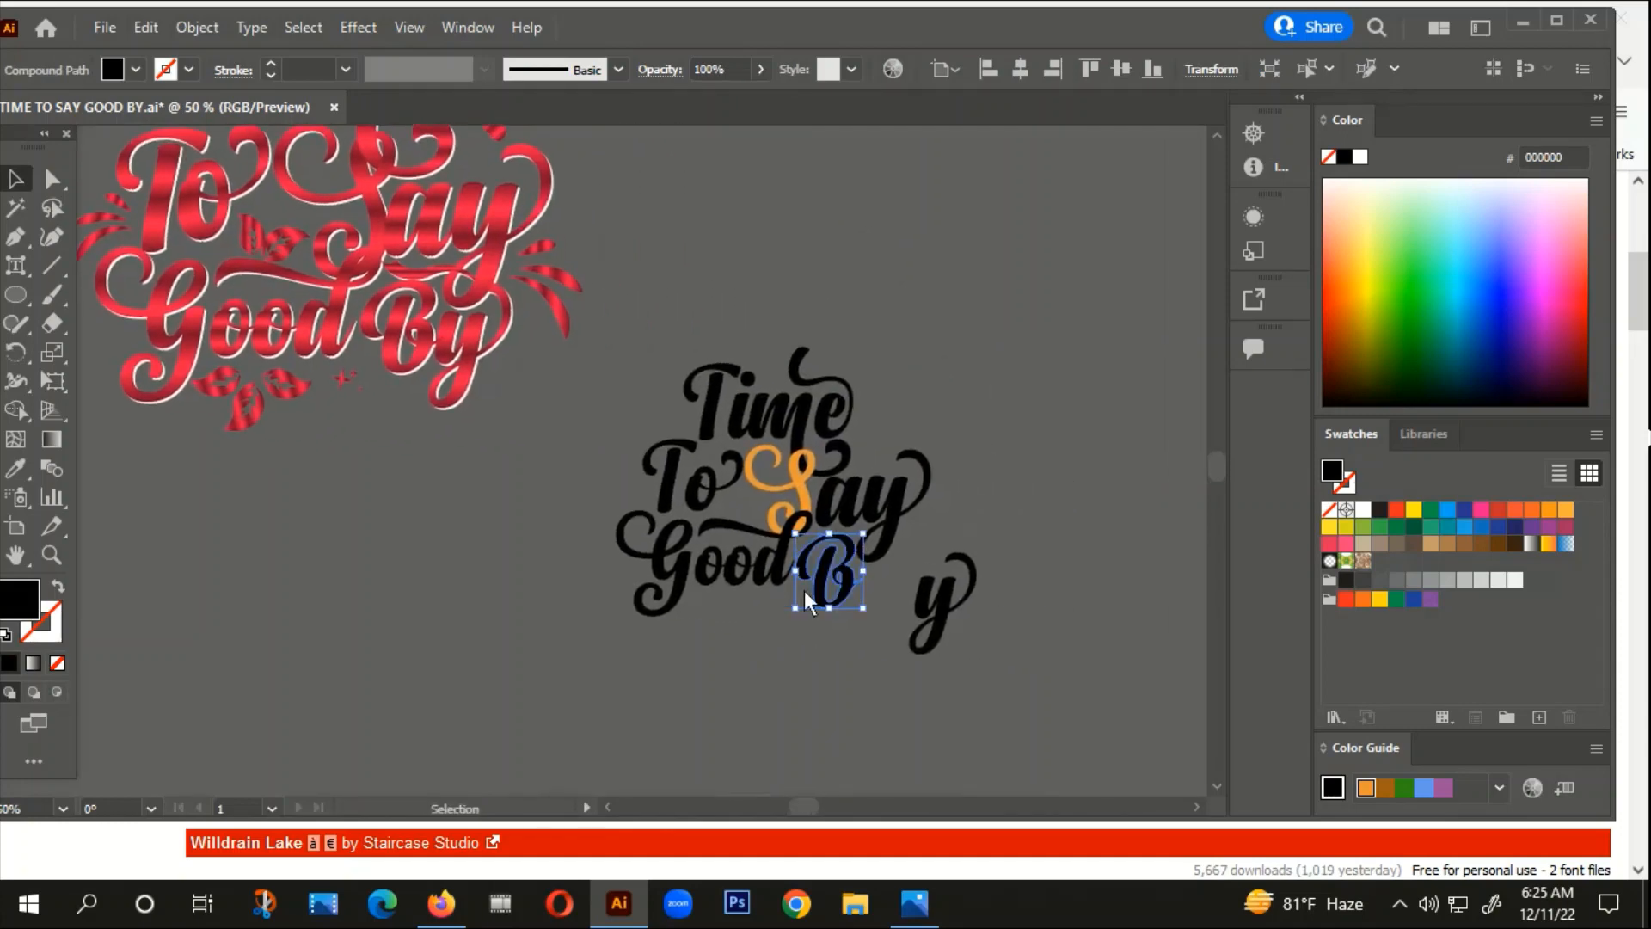
scroll(900, 580, "up", 2)
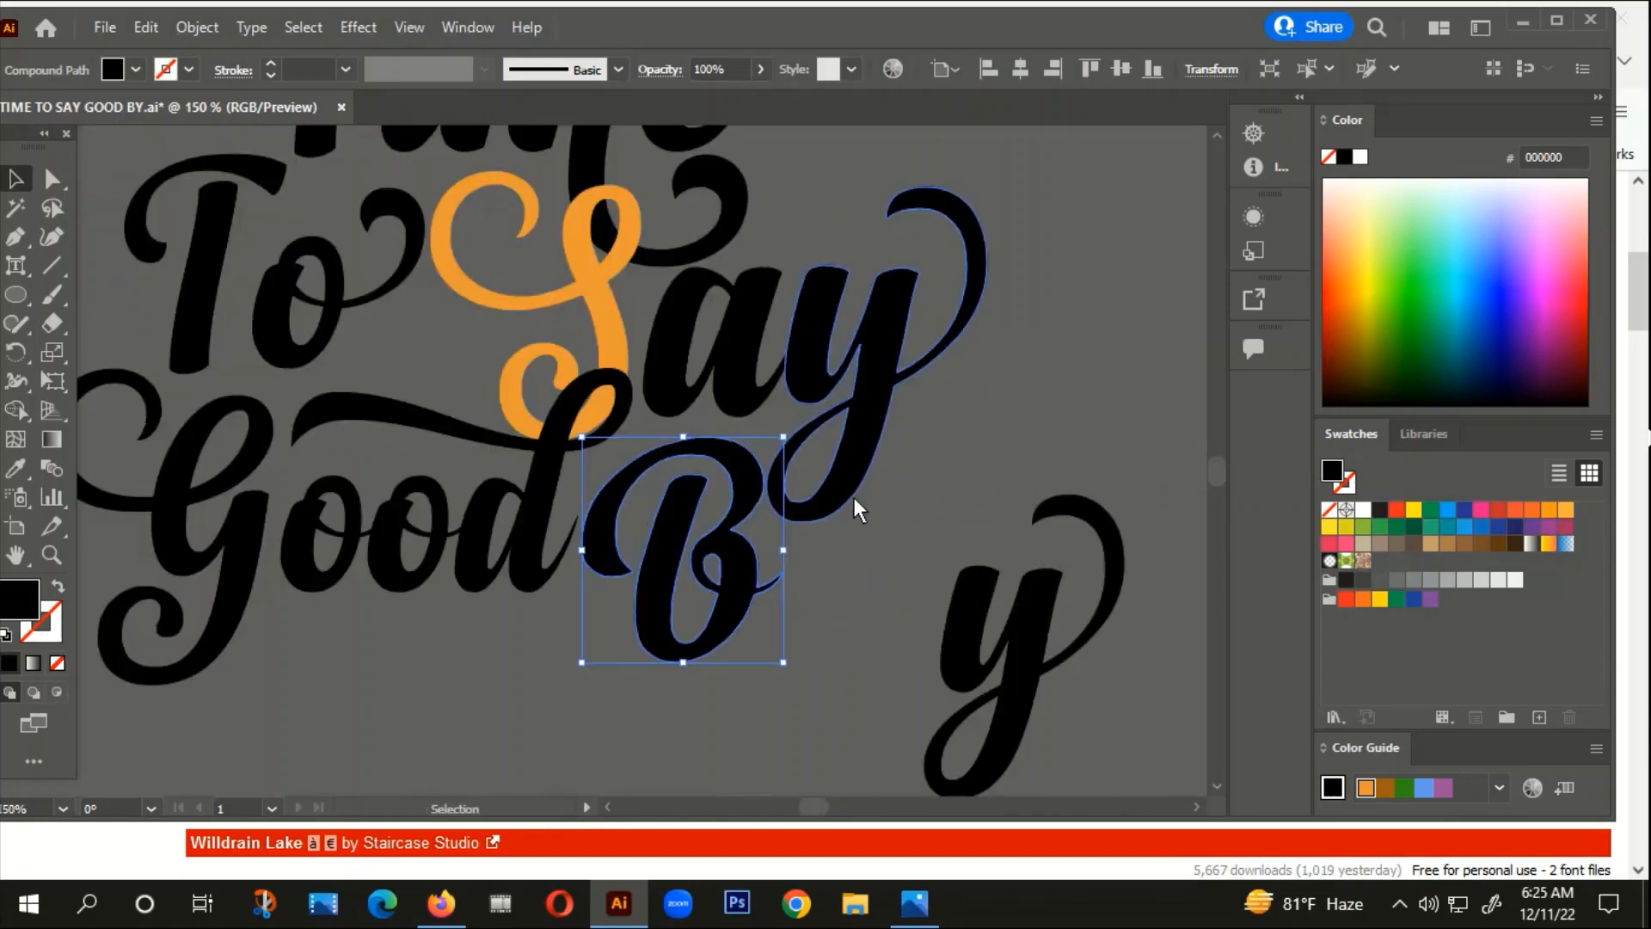
Step: Move the "y" of "By" up and left until it joins the "B" beneath the tail of "Say"
scroll(897, 536, "down", 1)
left_click_drag(967, 590, 921, 543)
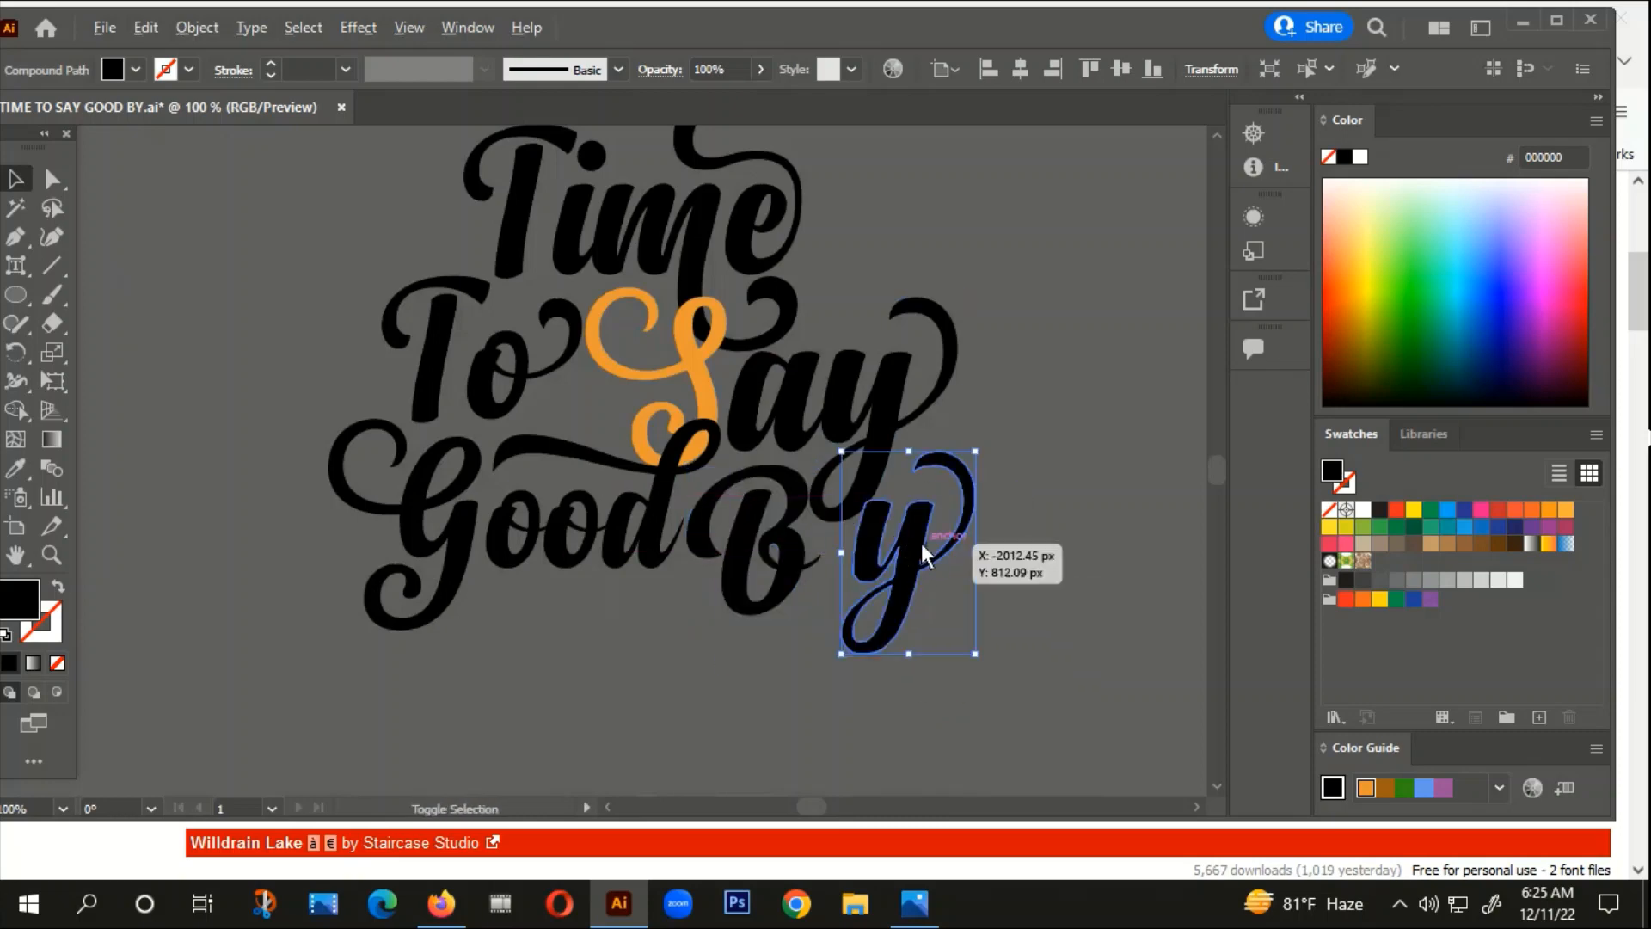
scroll(885, 547, "down", 1)
left_click_drag(979, 596, 972, 613)
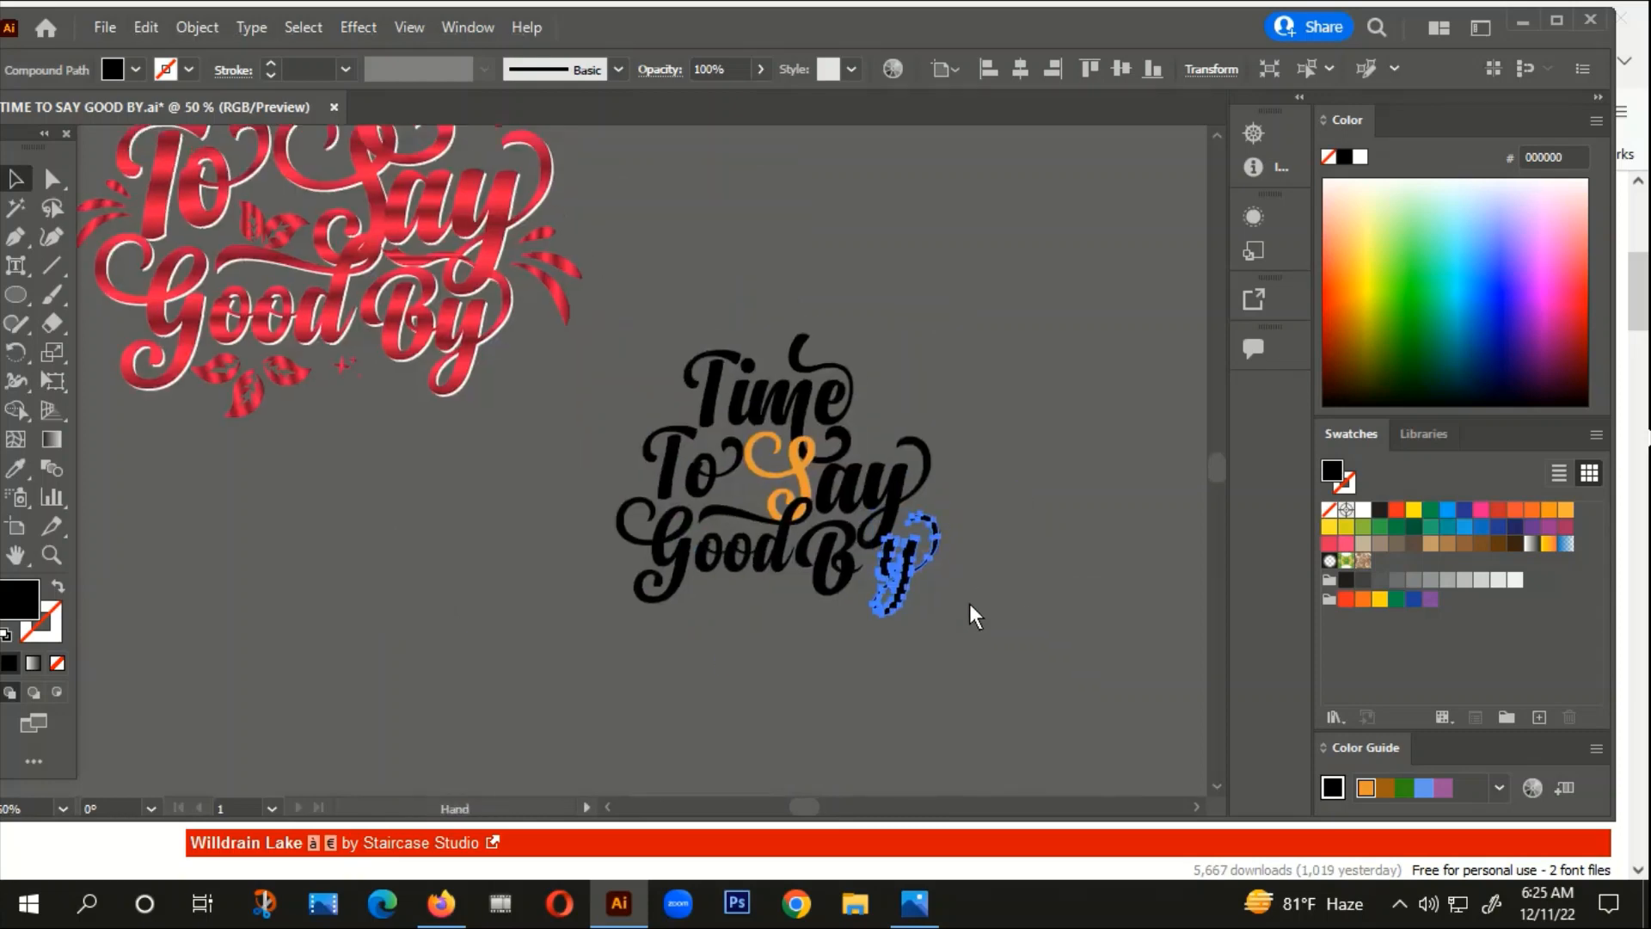
scroll(934, 599, "up", 2)
left_click_drag(853, 541, 832, 555)
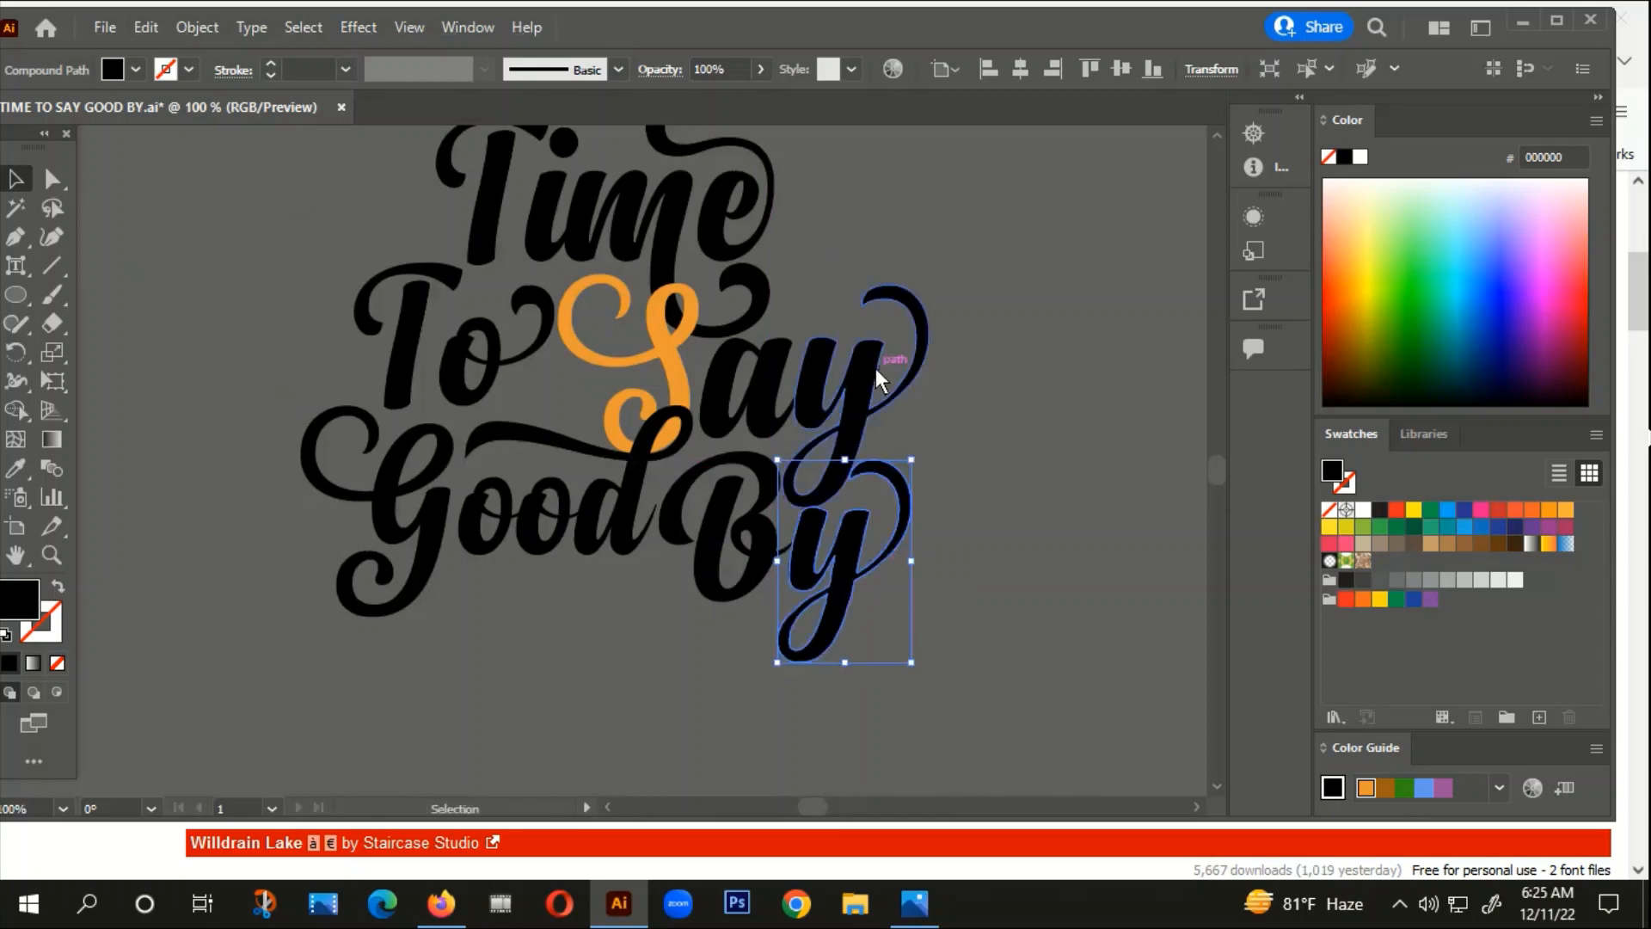
Step: Raise the "y" of "Say" slightly and move the "y" of "By" up to close the gap beneath it
left_click_drag(875, 362, 872, 342)
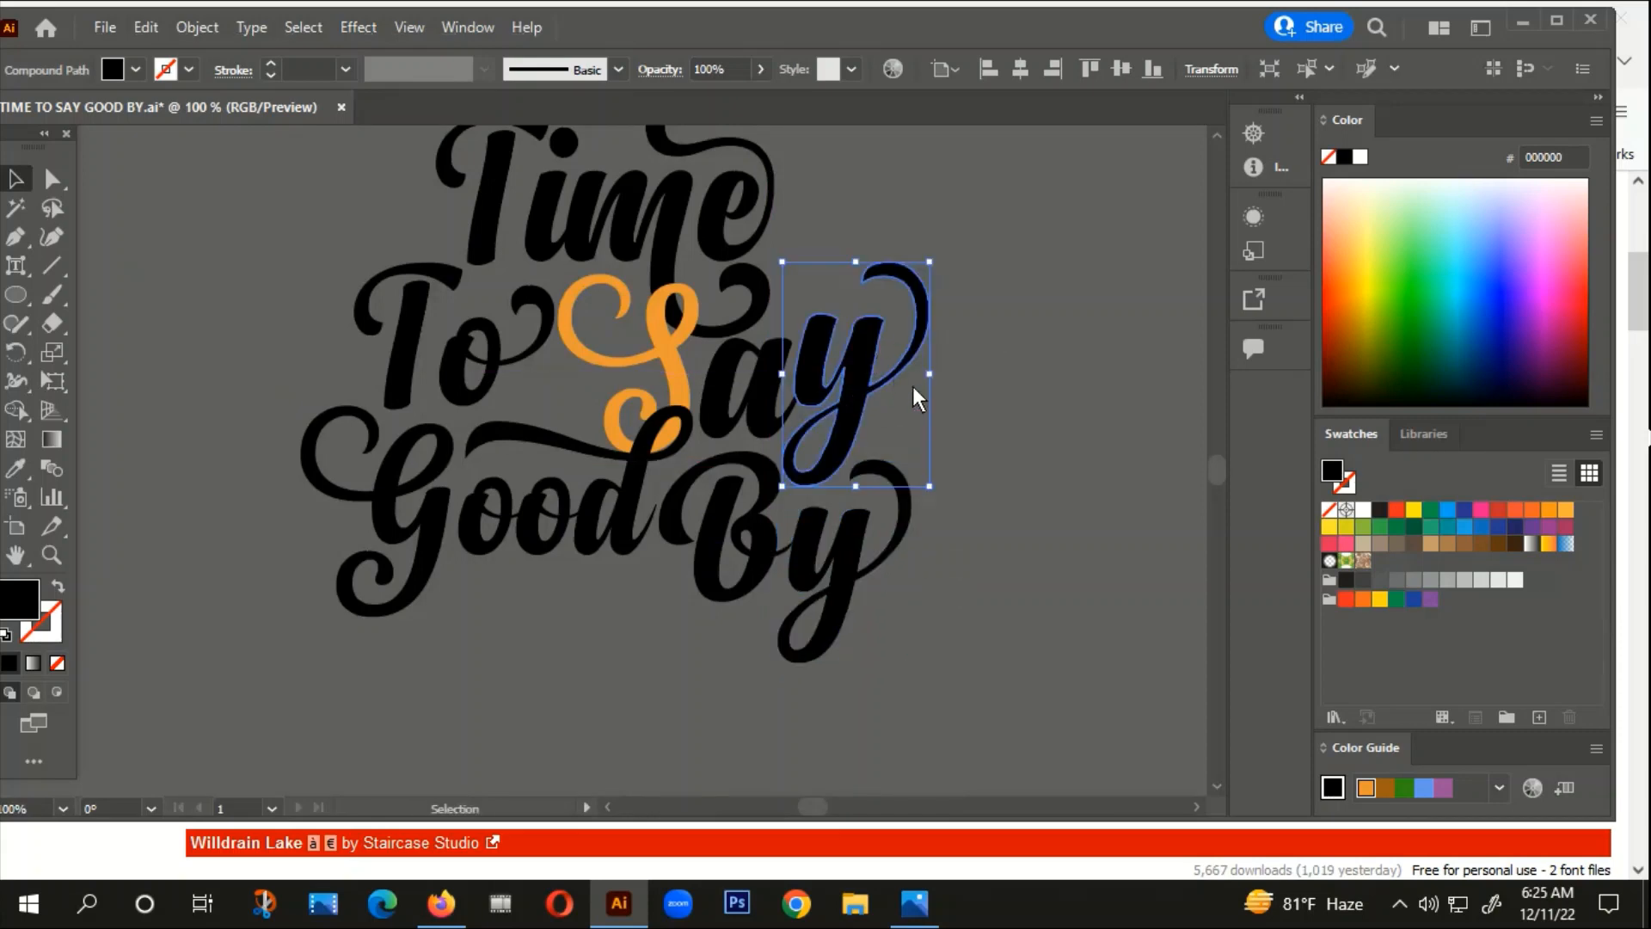
left_click(911, 385)
left_click_drag(822, 585, 822, 559)
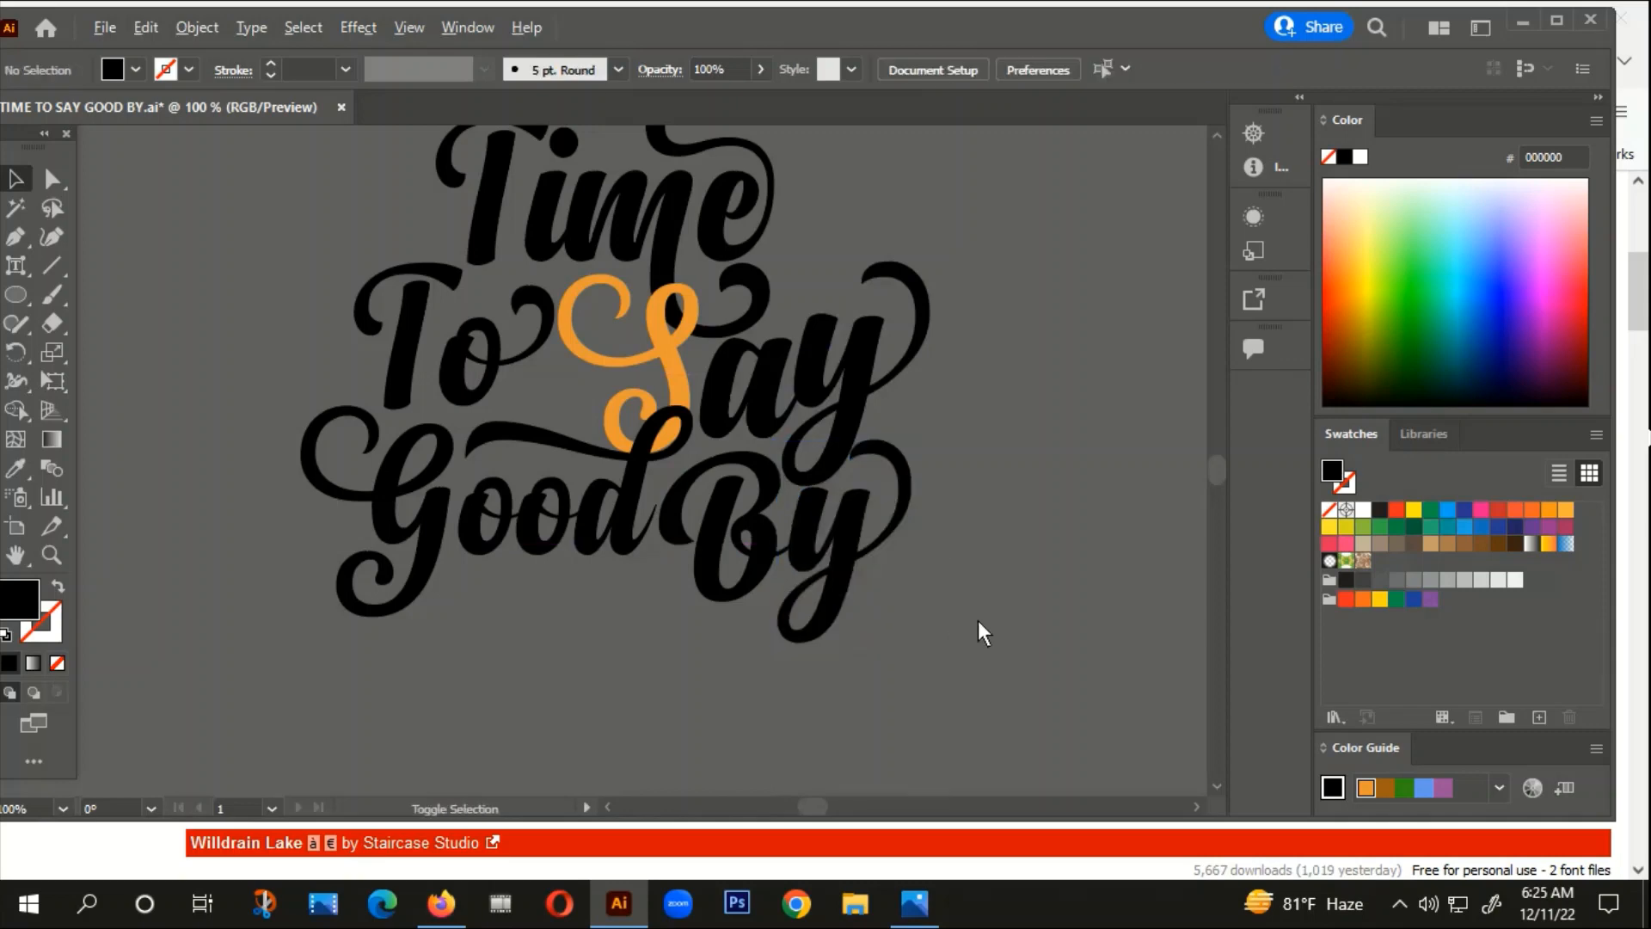
Step: Compare the assembled black and orange lettering with the finished red artwork
scroll(977, 621, "down", 3)
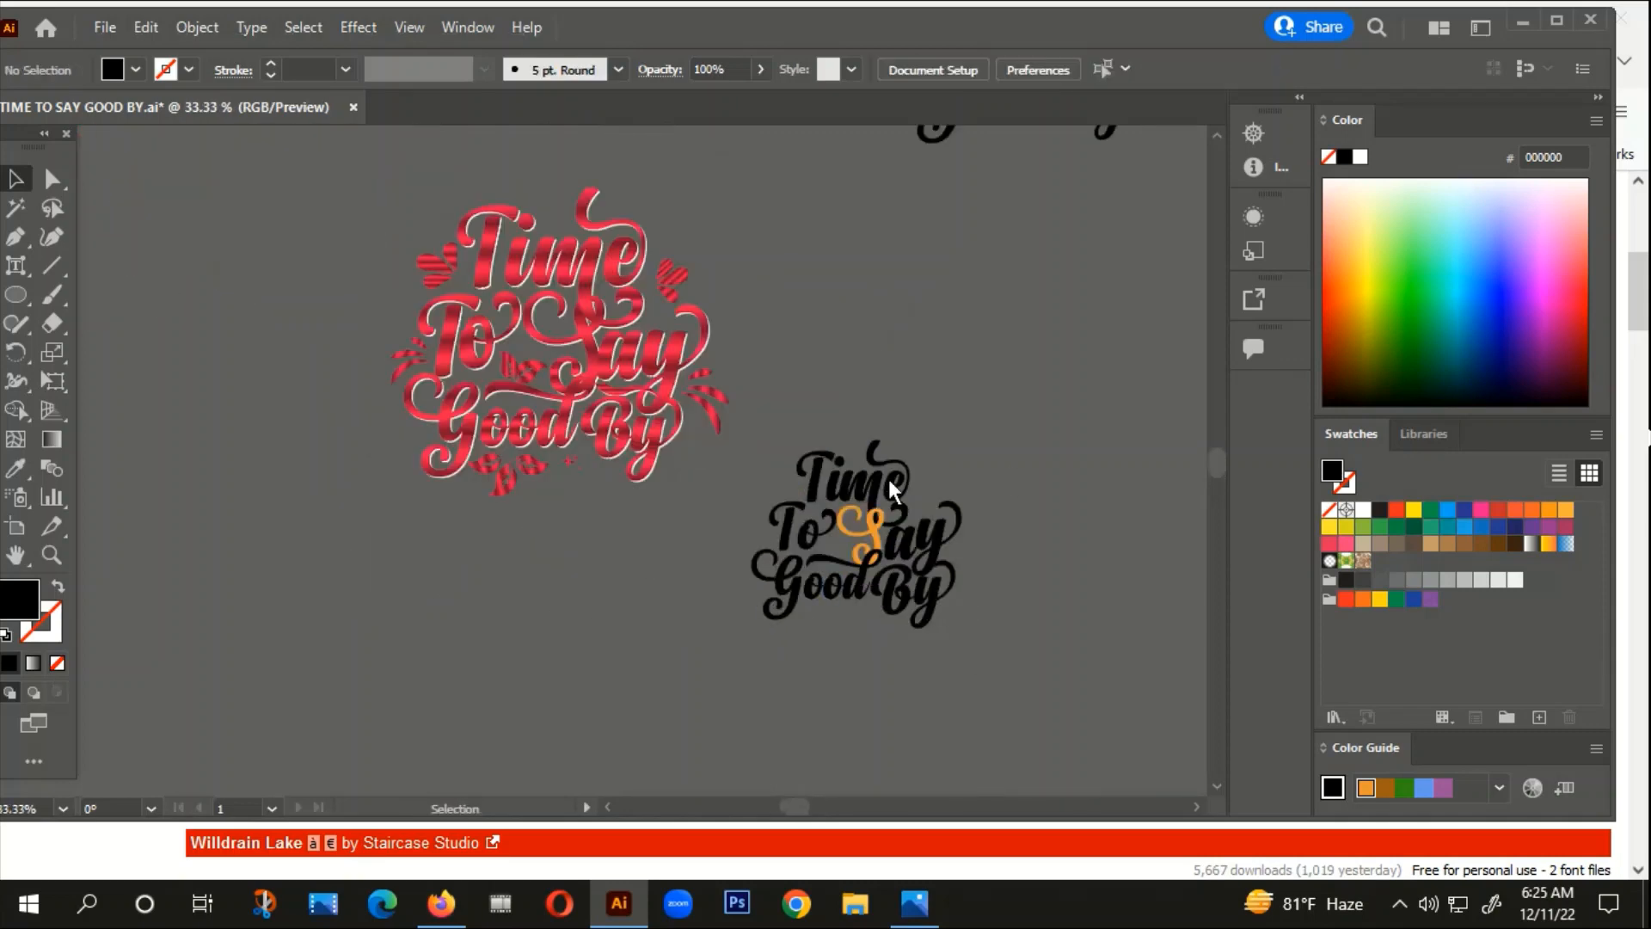
key("space")
left_click_drag(985, 667, 1013, 592)
scroll(910, 432, "up", 3)
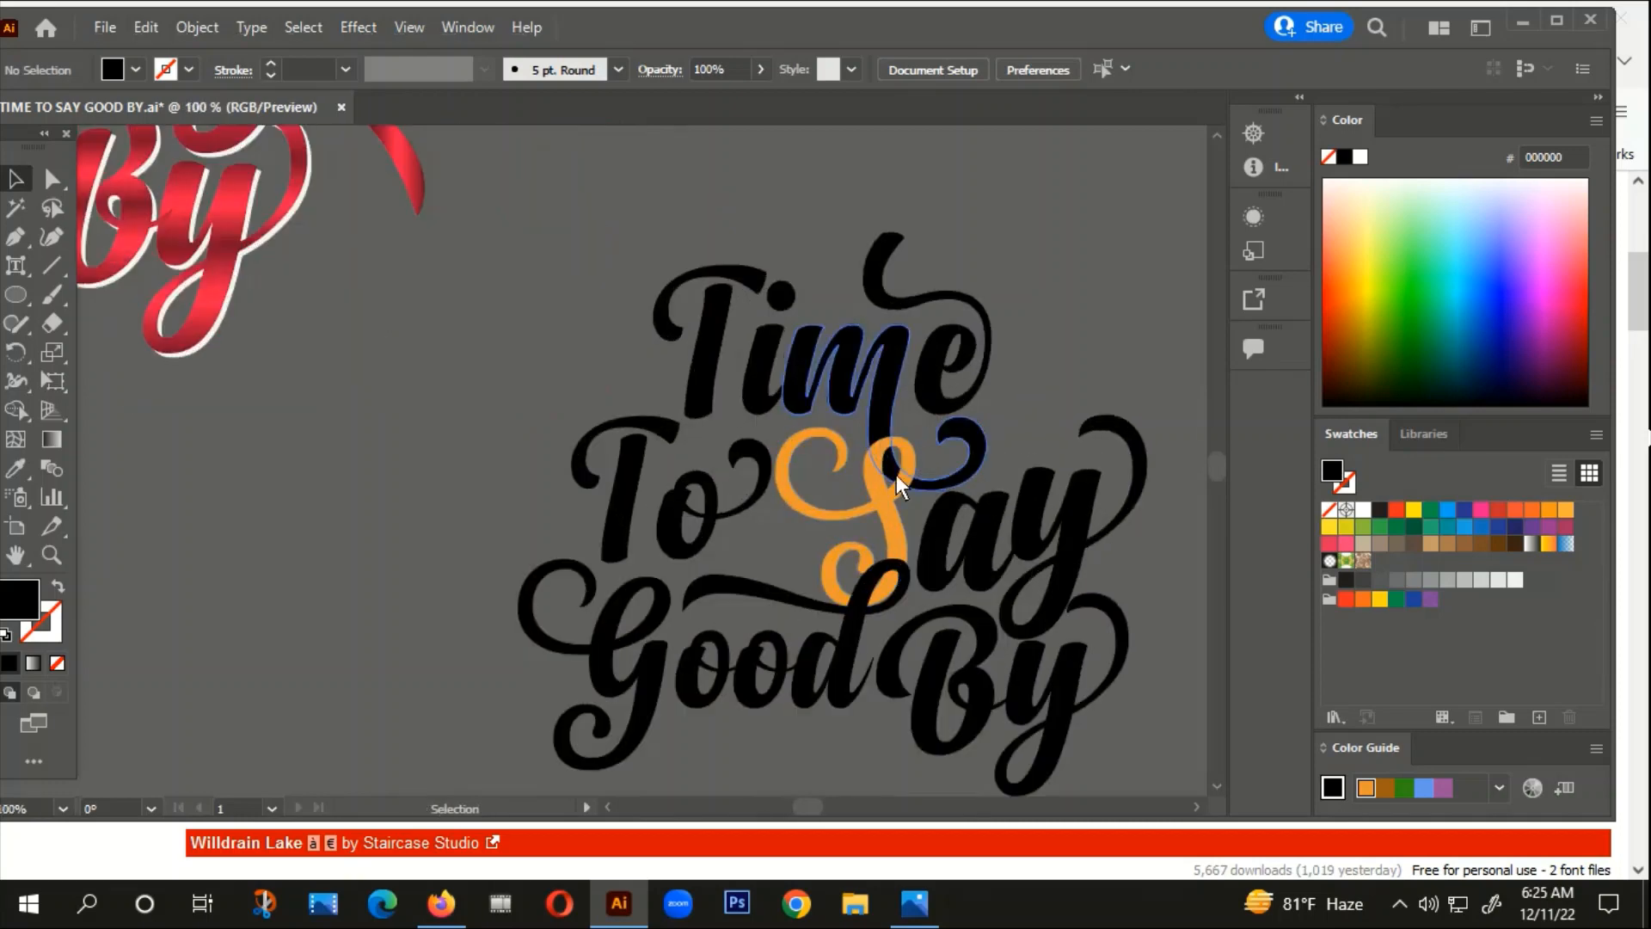
scroll(884, 509, "down", 4)
key("space")
left_click_drag(940, 669, 811, 654)
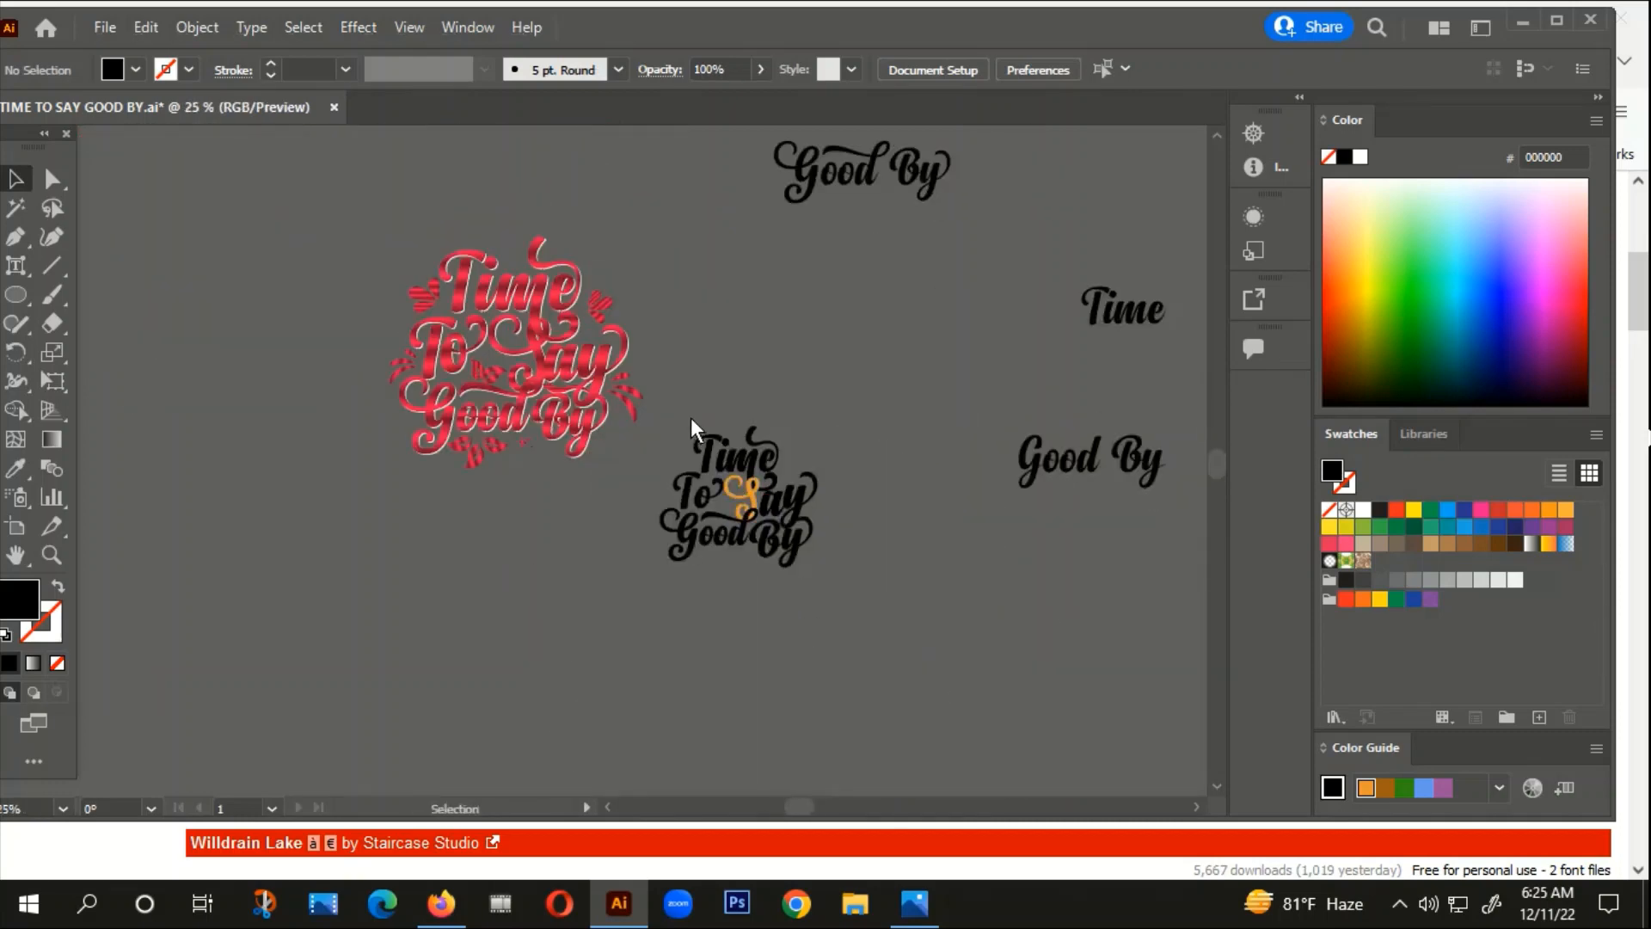
Step: Examine the fill colour code of the bright red sample rectangle beside the black square
left_click_drag(757, 596, 838, 634)
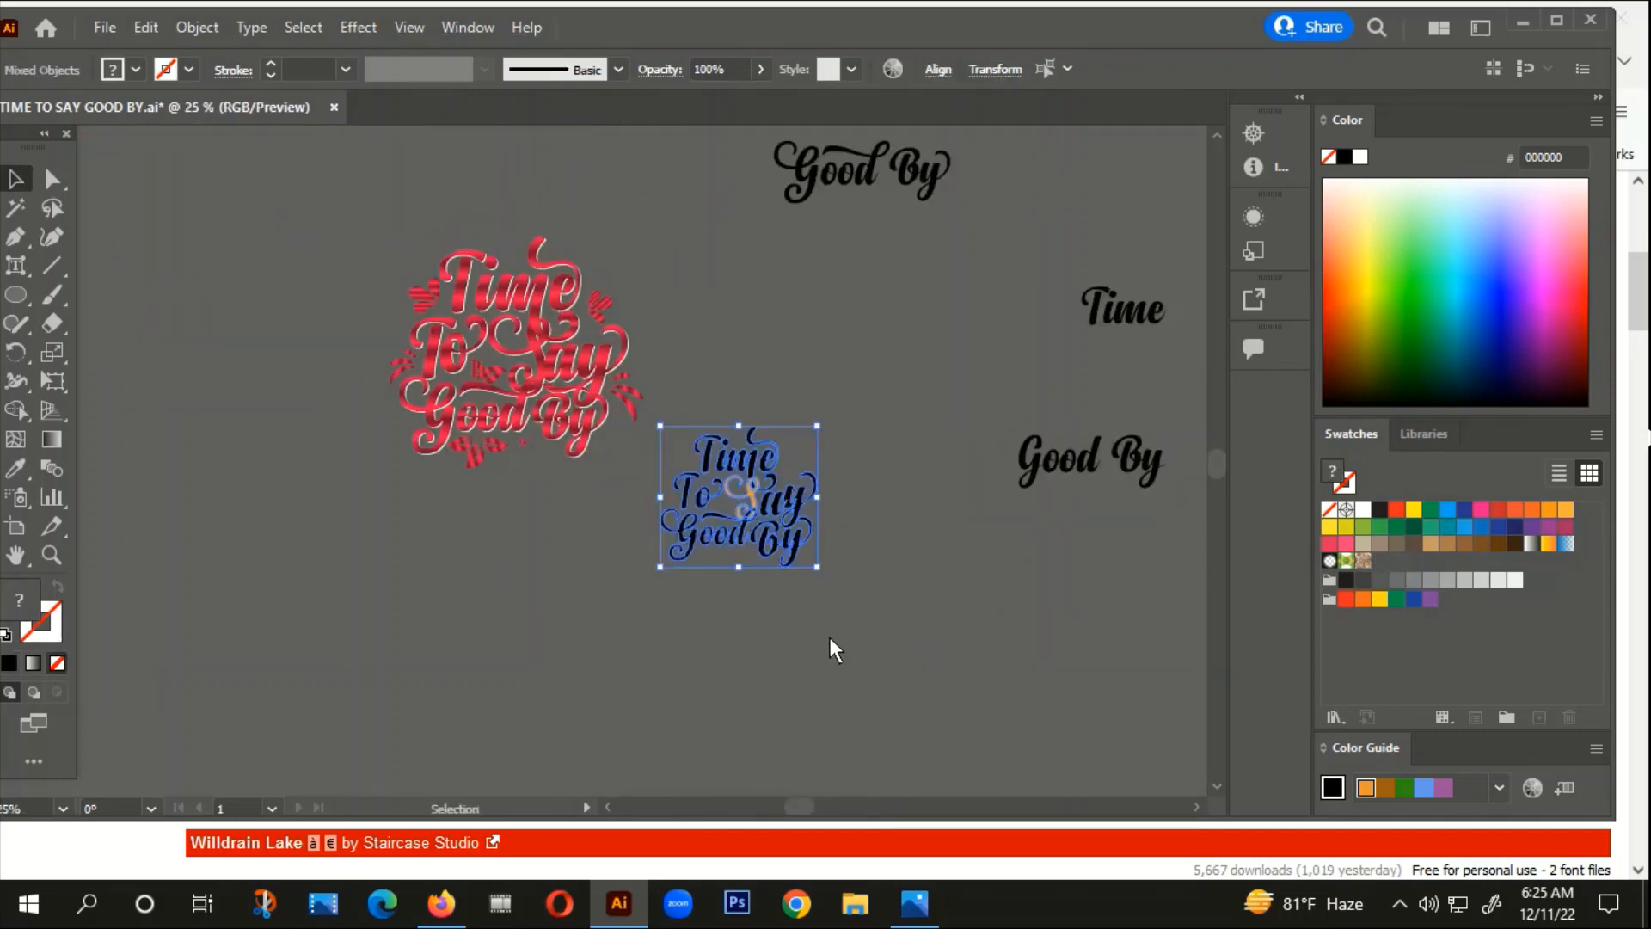
scroll(738, 627, "down", 1)
scroll(801, 598, "down", 2)
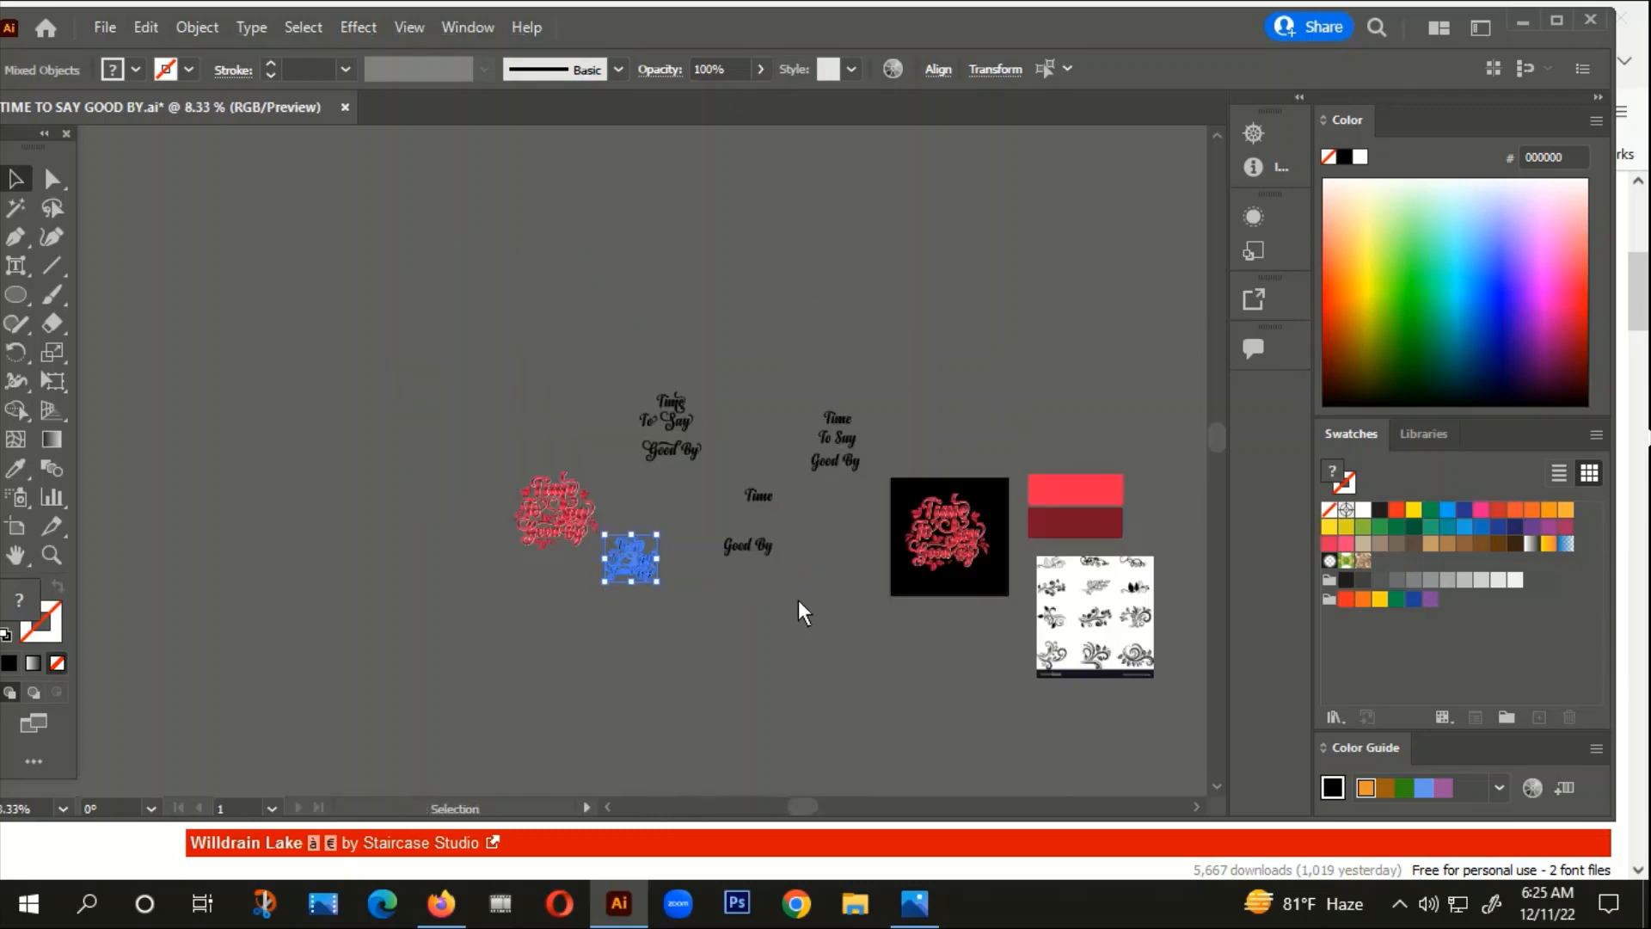
left_click(1069, 449)
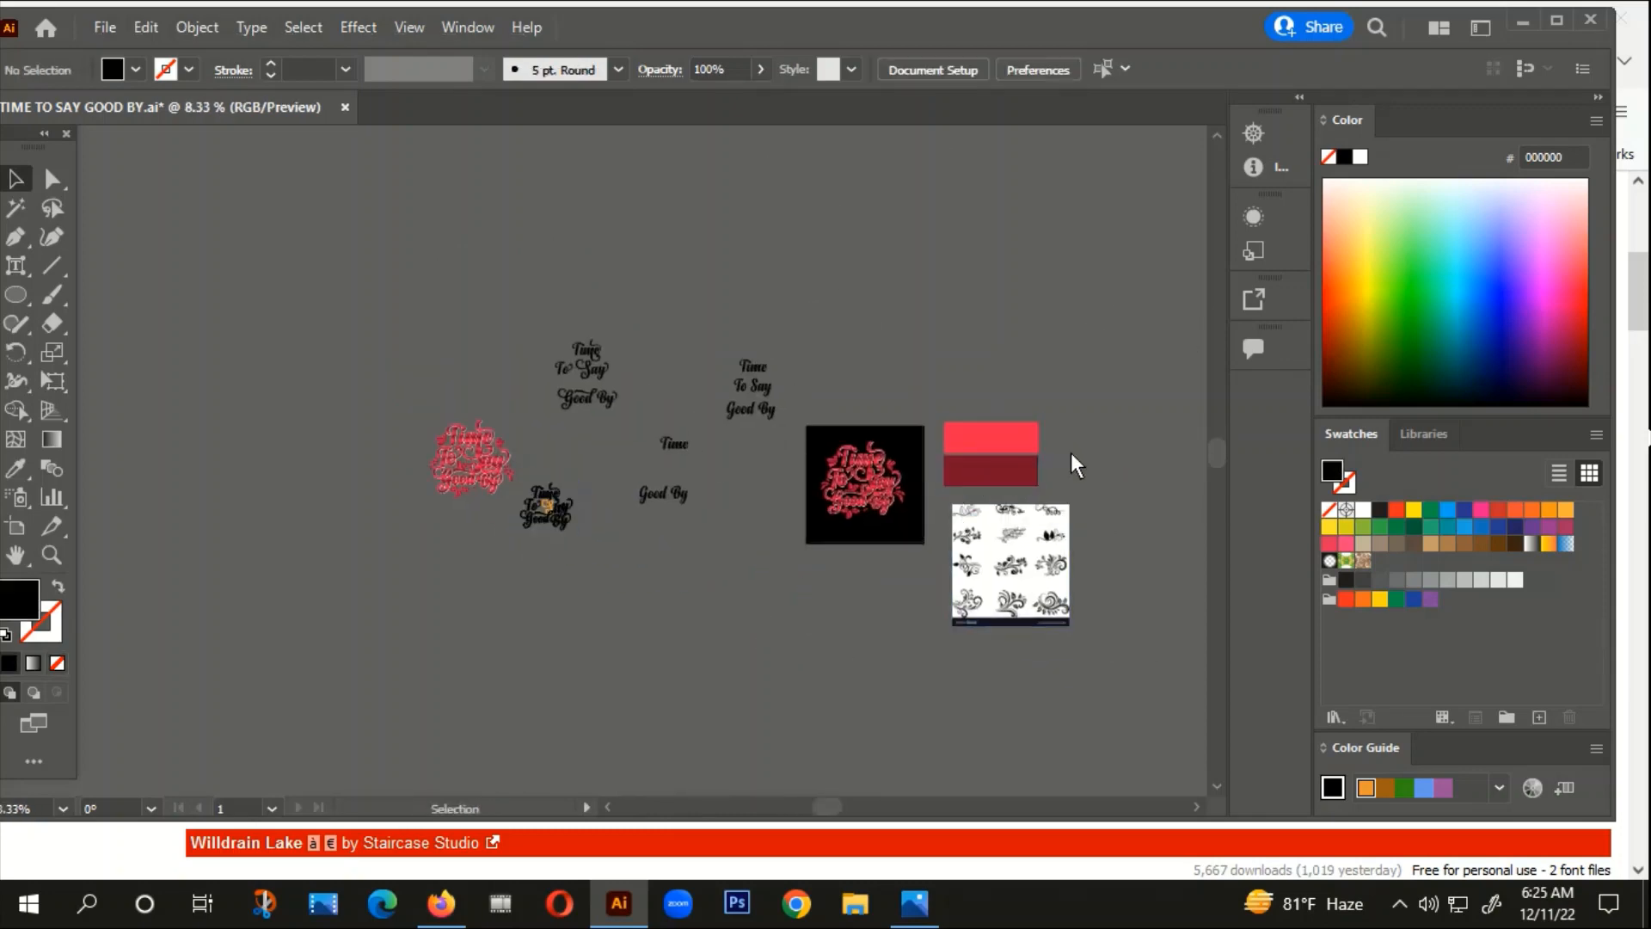
scroll(1069, 449, "up", 3)
scroll(1078, 516, "right", 5)
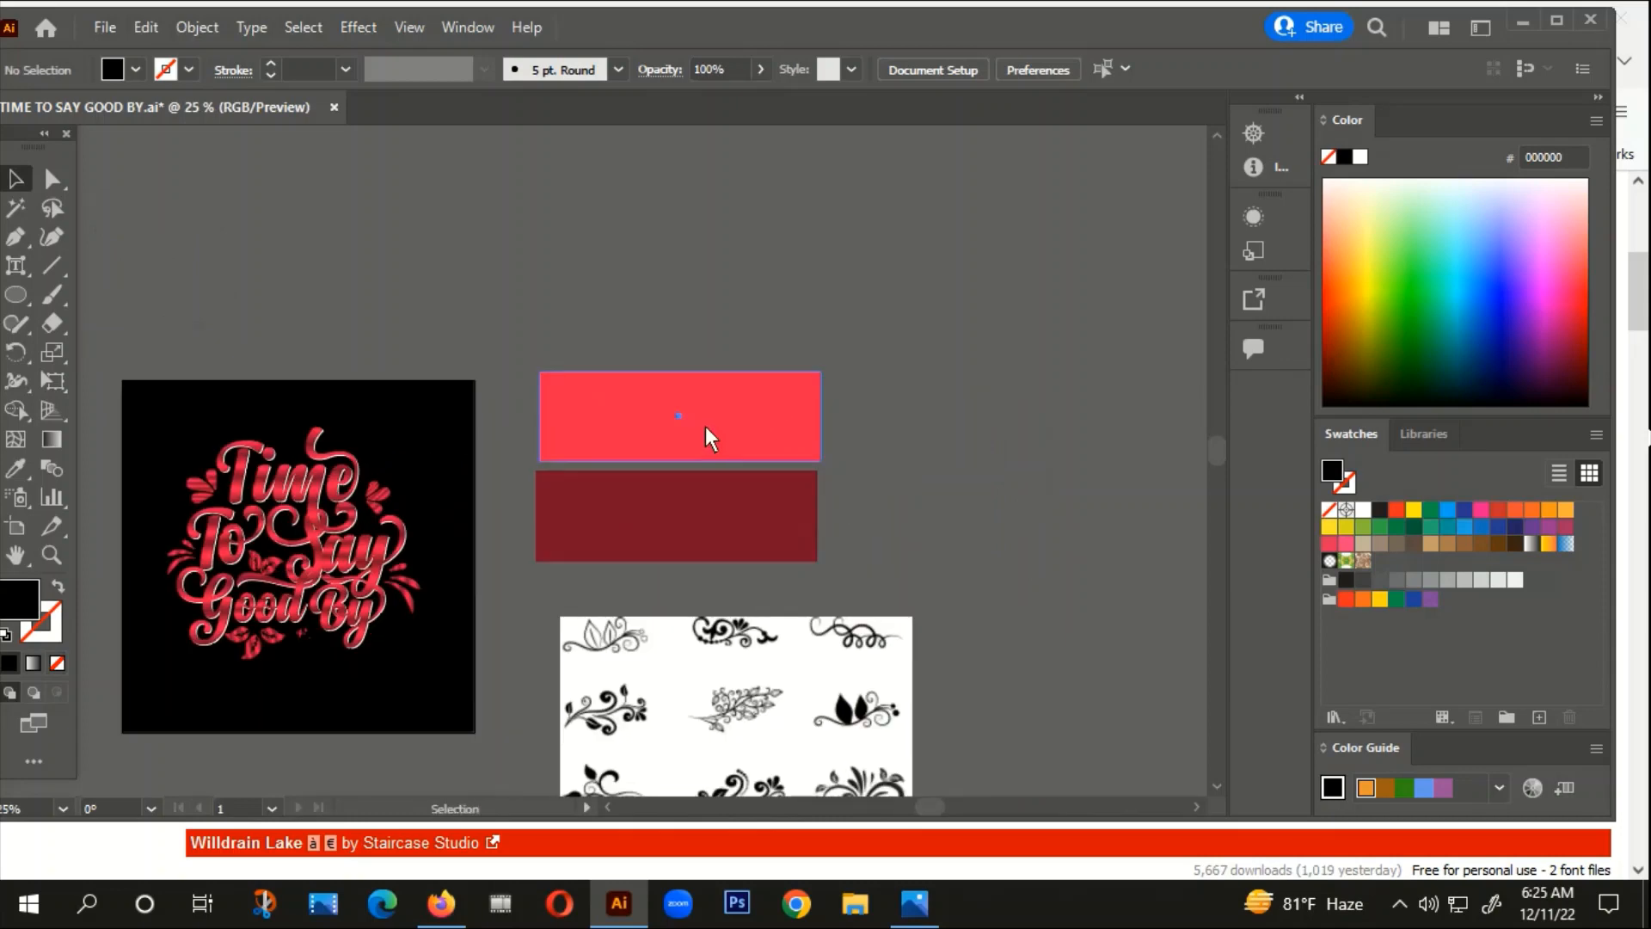
left_click(707, 435)
double_click(21, 602)
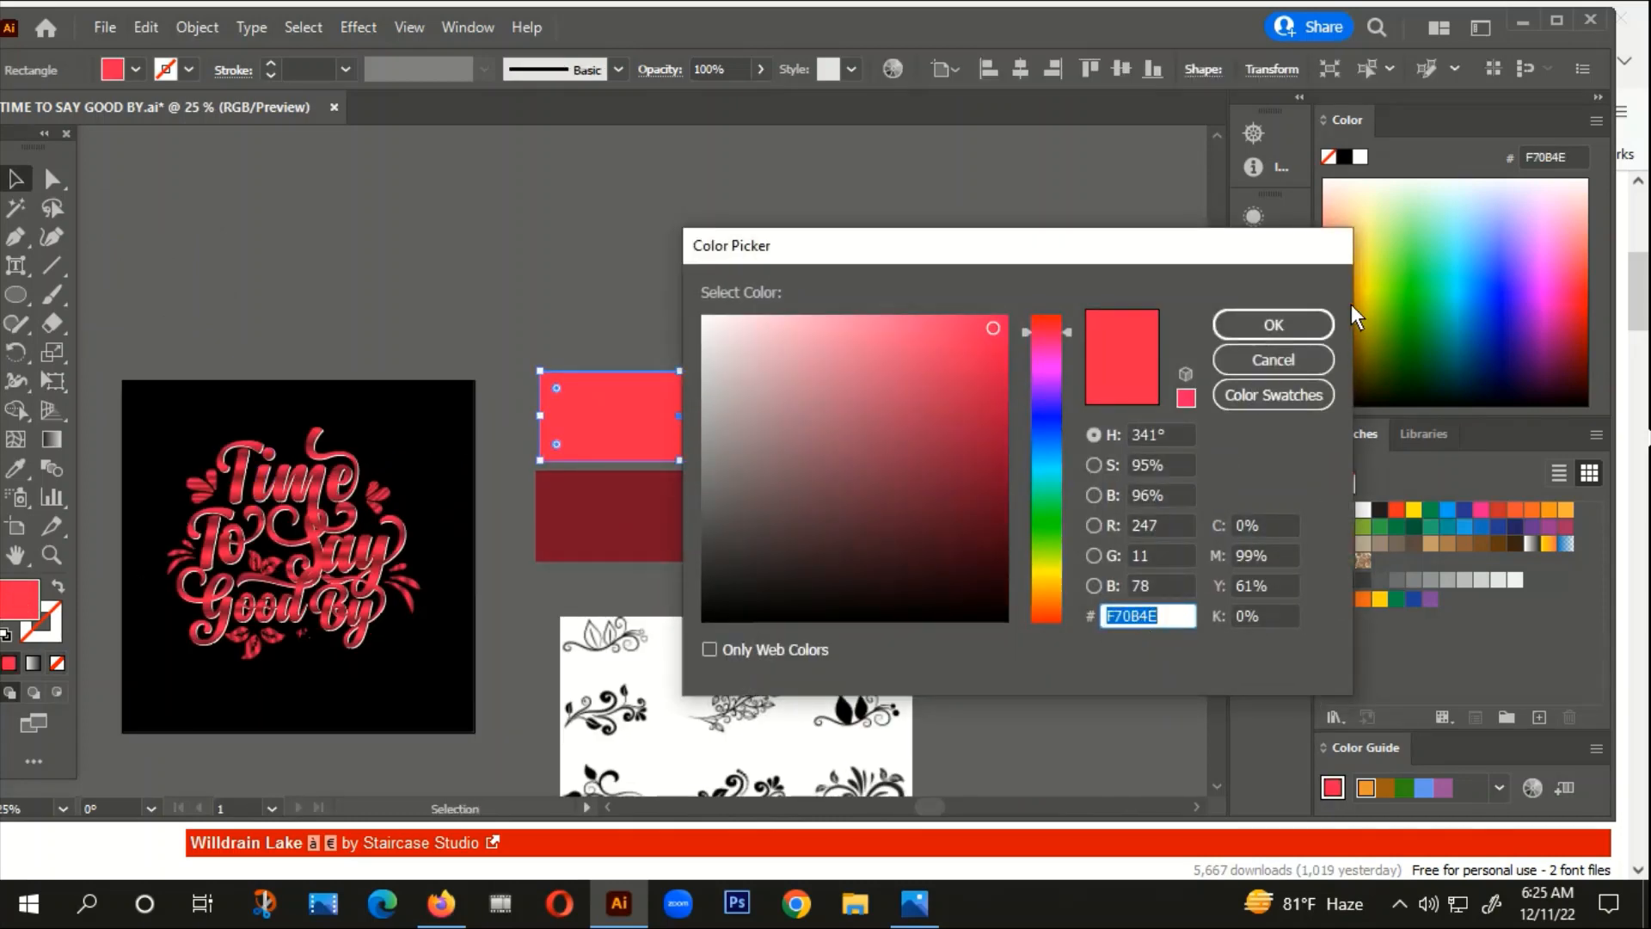
left_click(1315, 325)
Step: Examine the fill colour code of the dark red sample rectangle
double_click(622, 508)
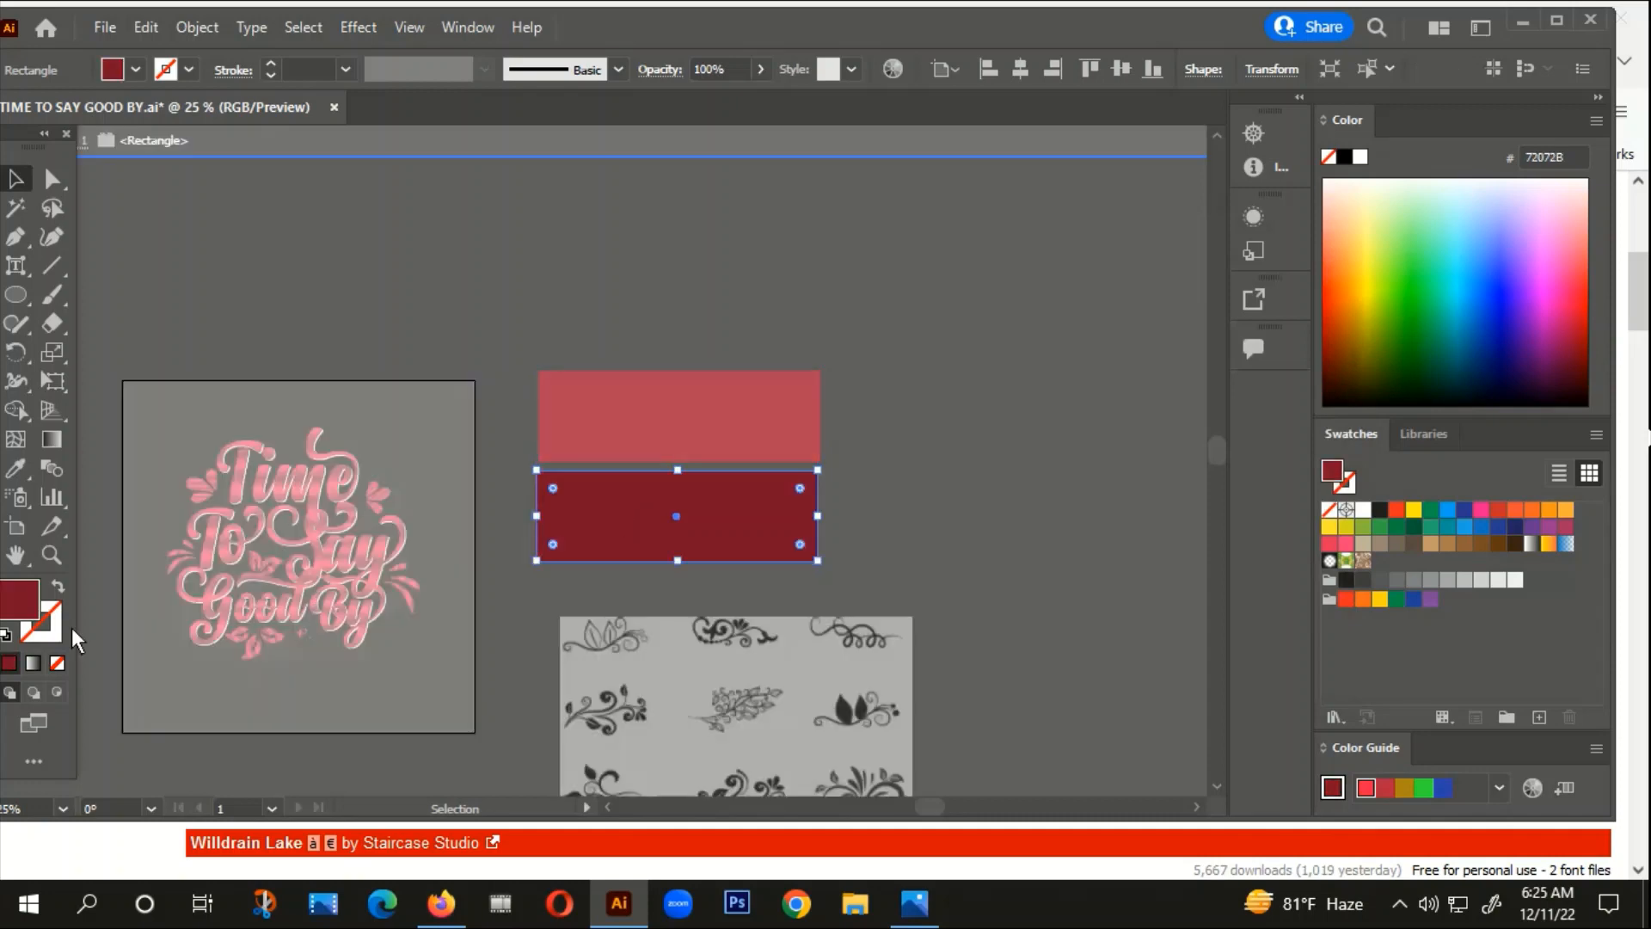
double_click(699, 297)
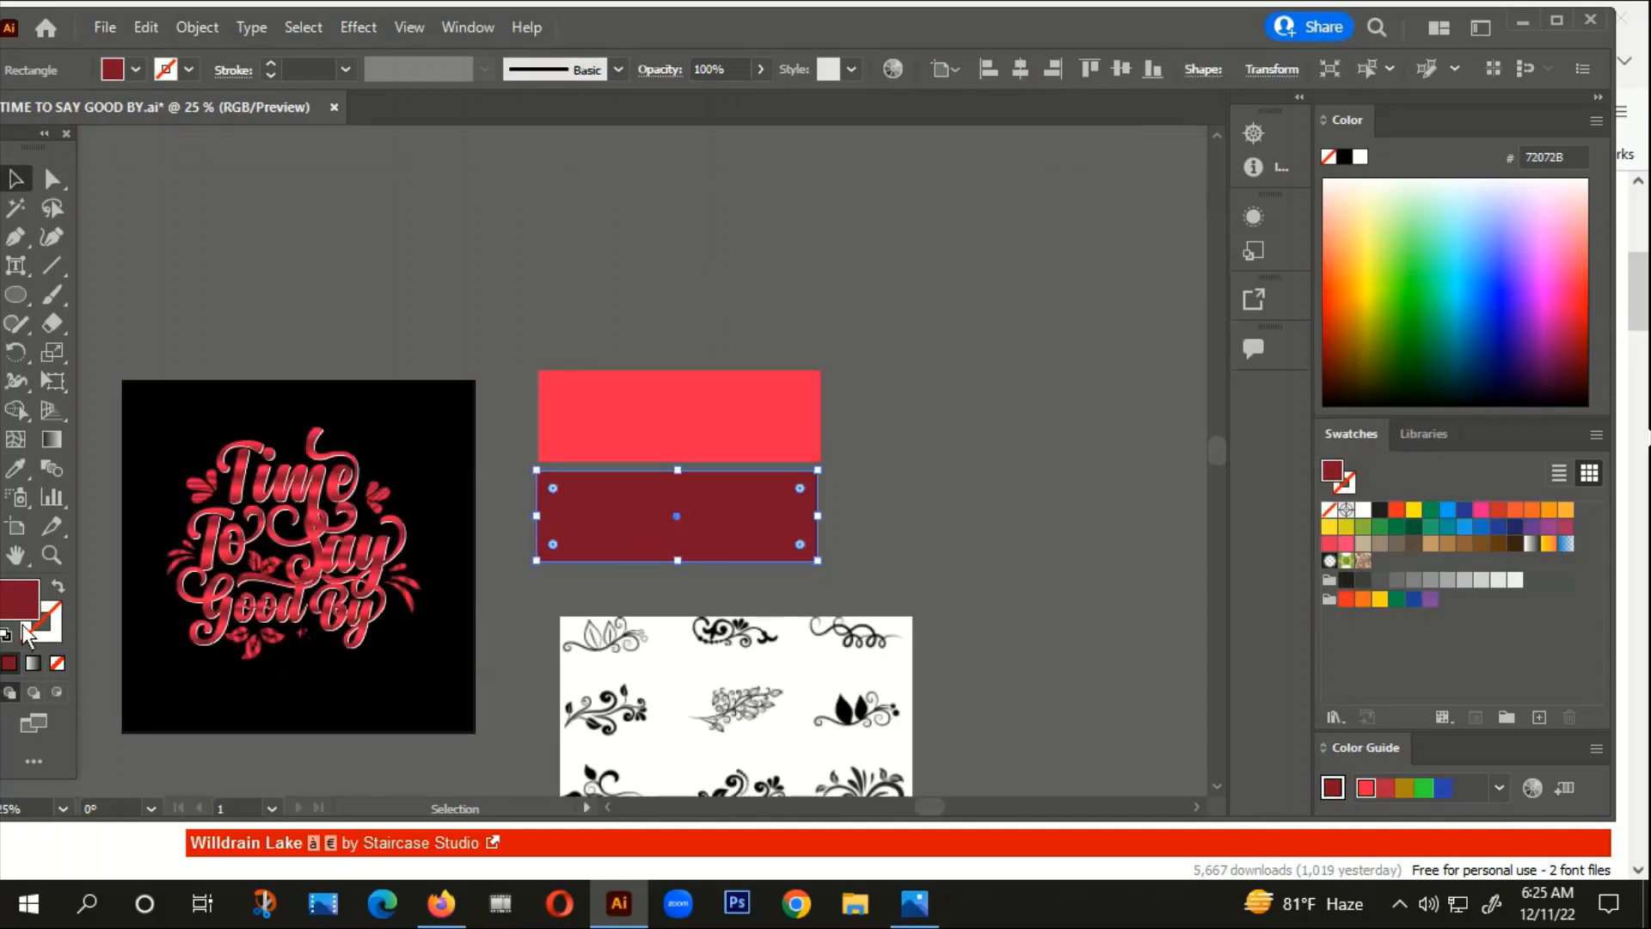
double_click(24, 590)
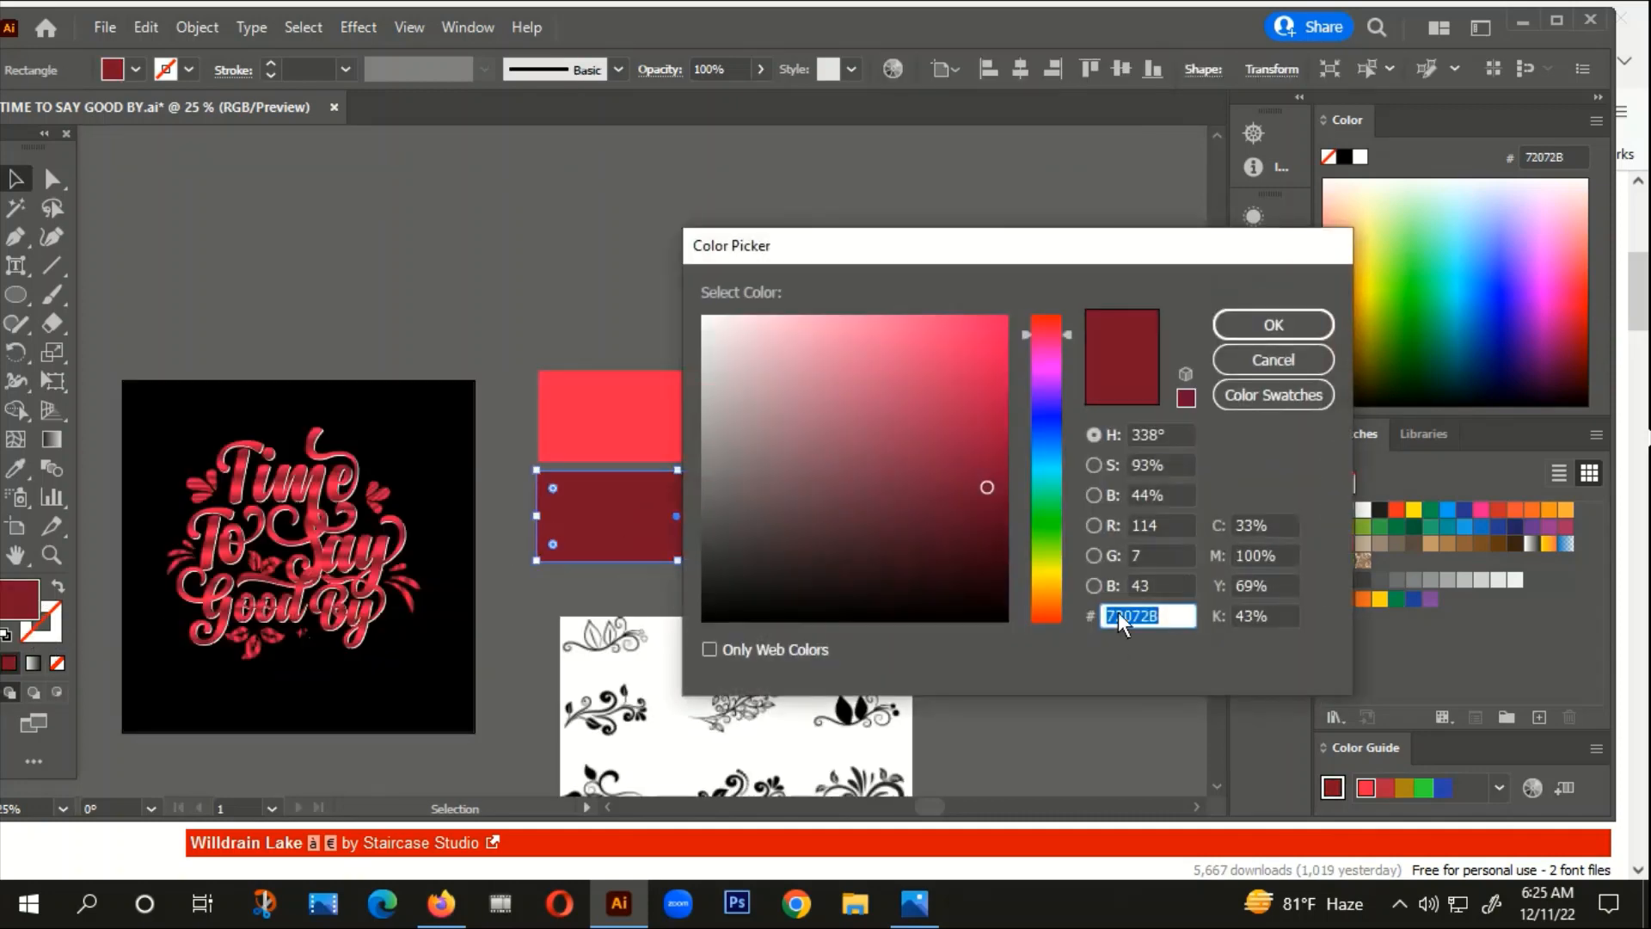
left_click(1272, 324)
Step: Try placing the two red sample rectangles beneath the new lettering, and undo the move
scroll(1059, 417, "down", 5)
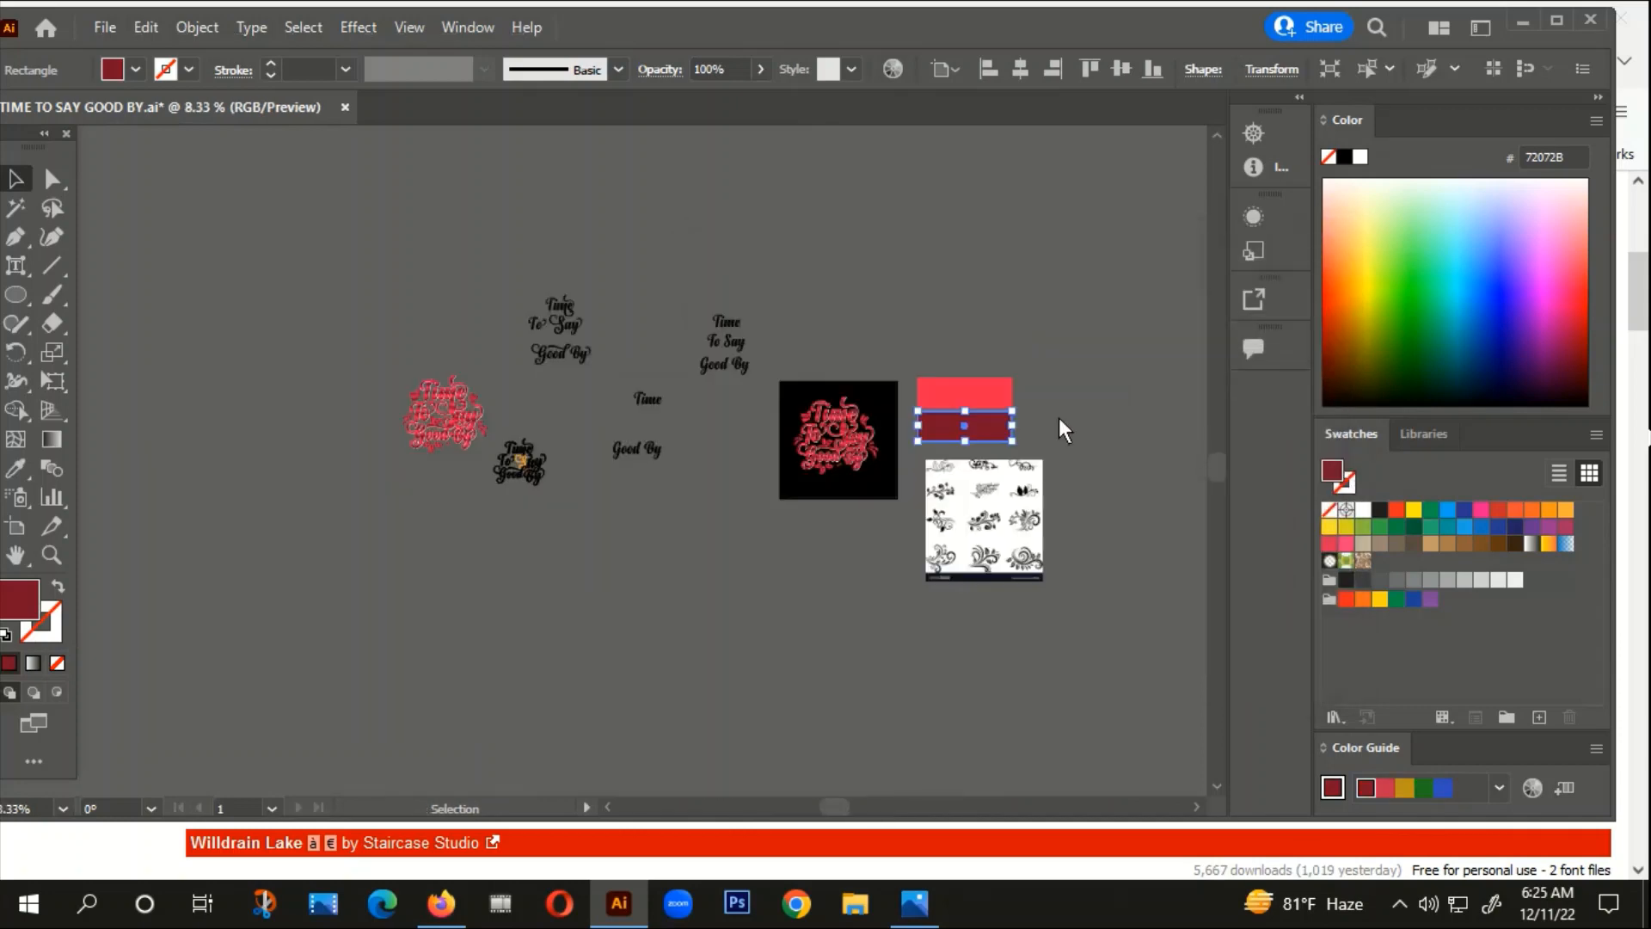
left_click(758, 492)
scroll(759, 493, "up", 3)
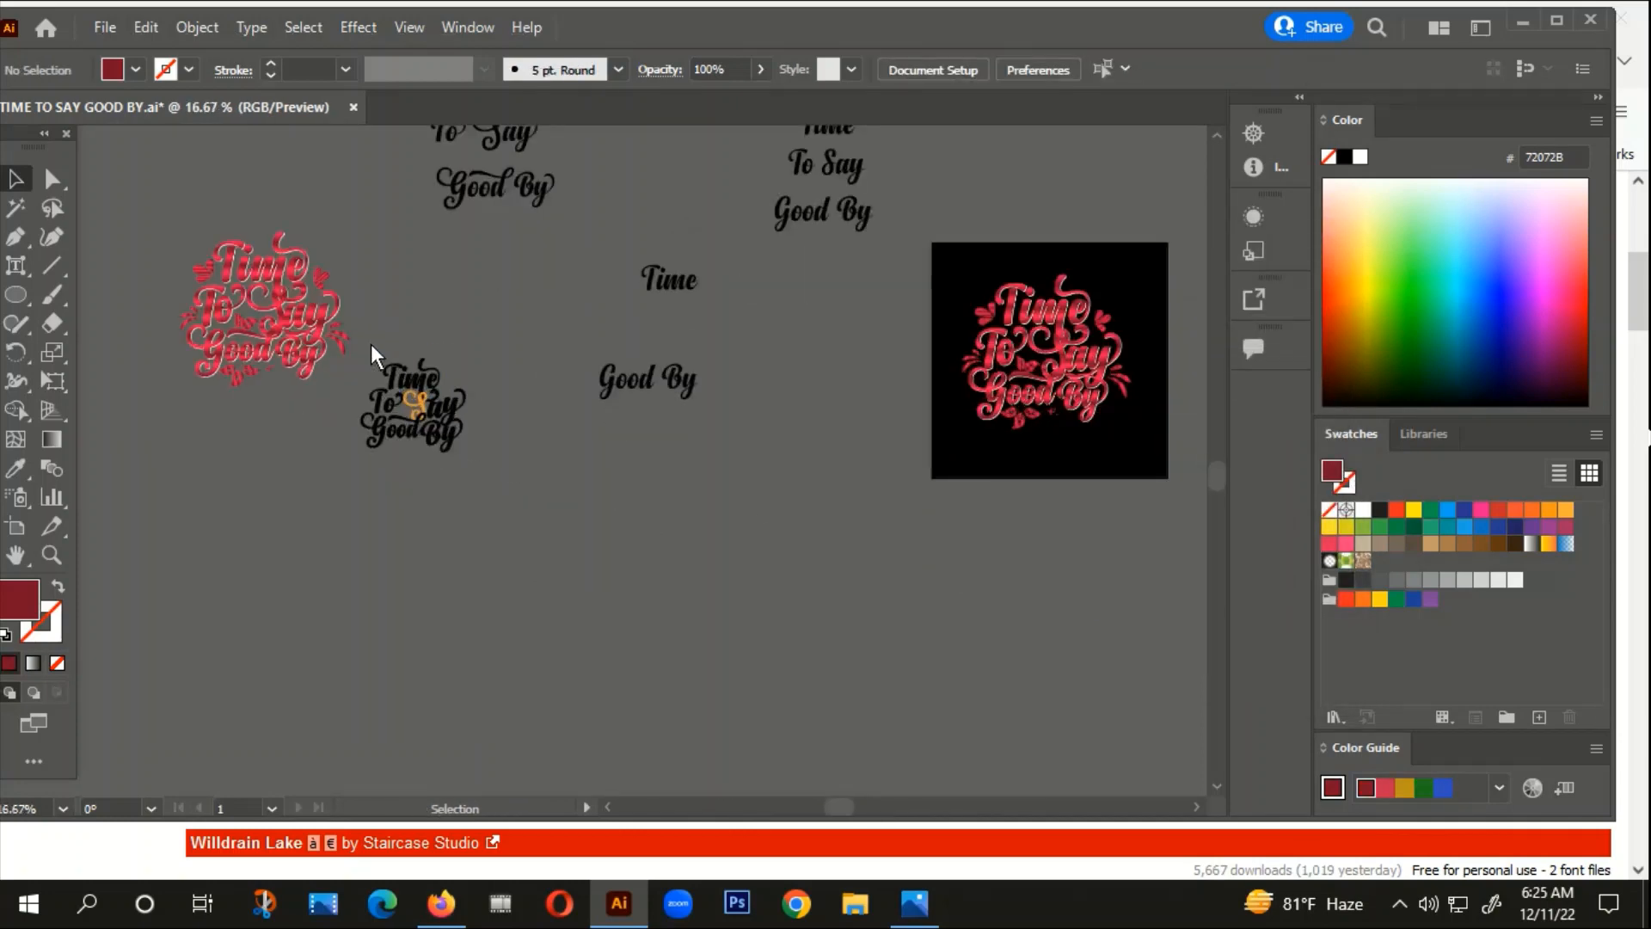
scroll(1044, 405, "down", 1)
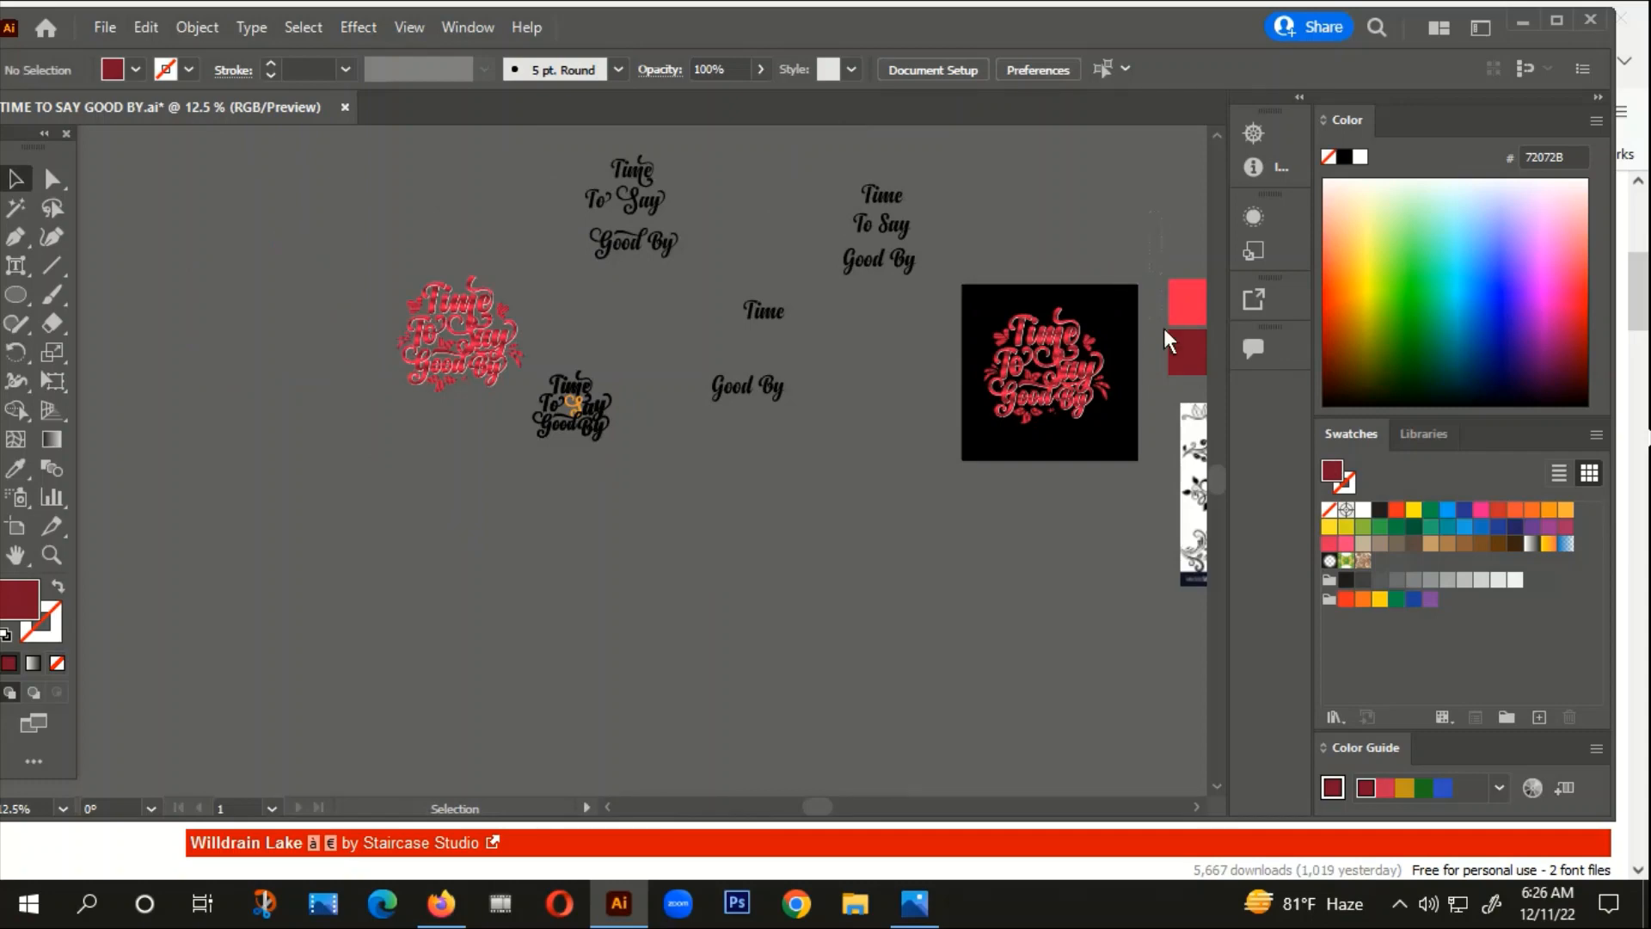
left_click_drag(1187, 366, 457, 528)
left_click(1081, 395)
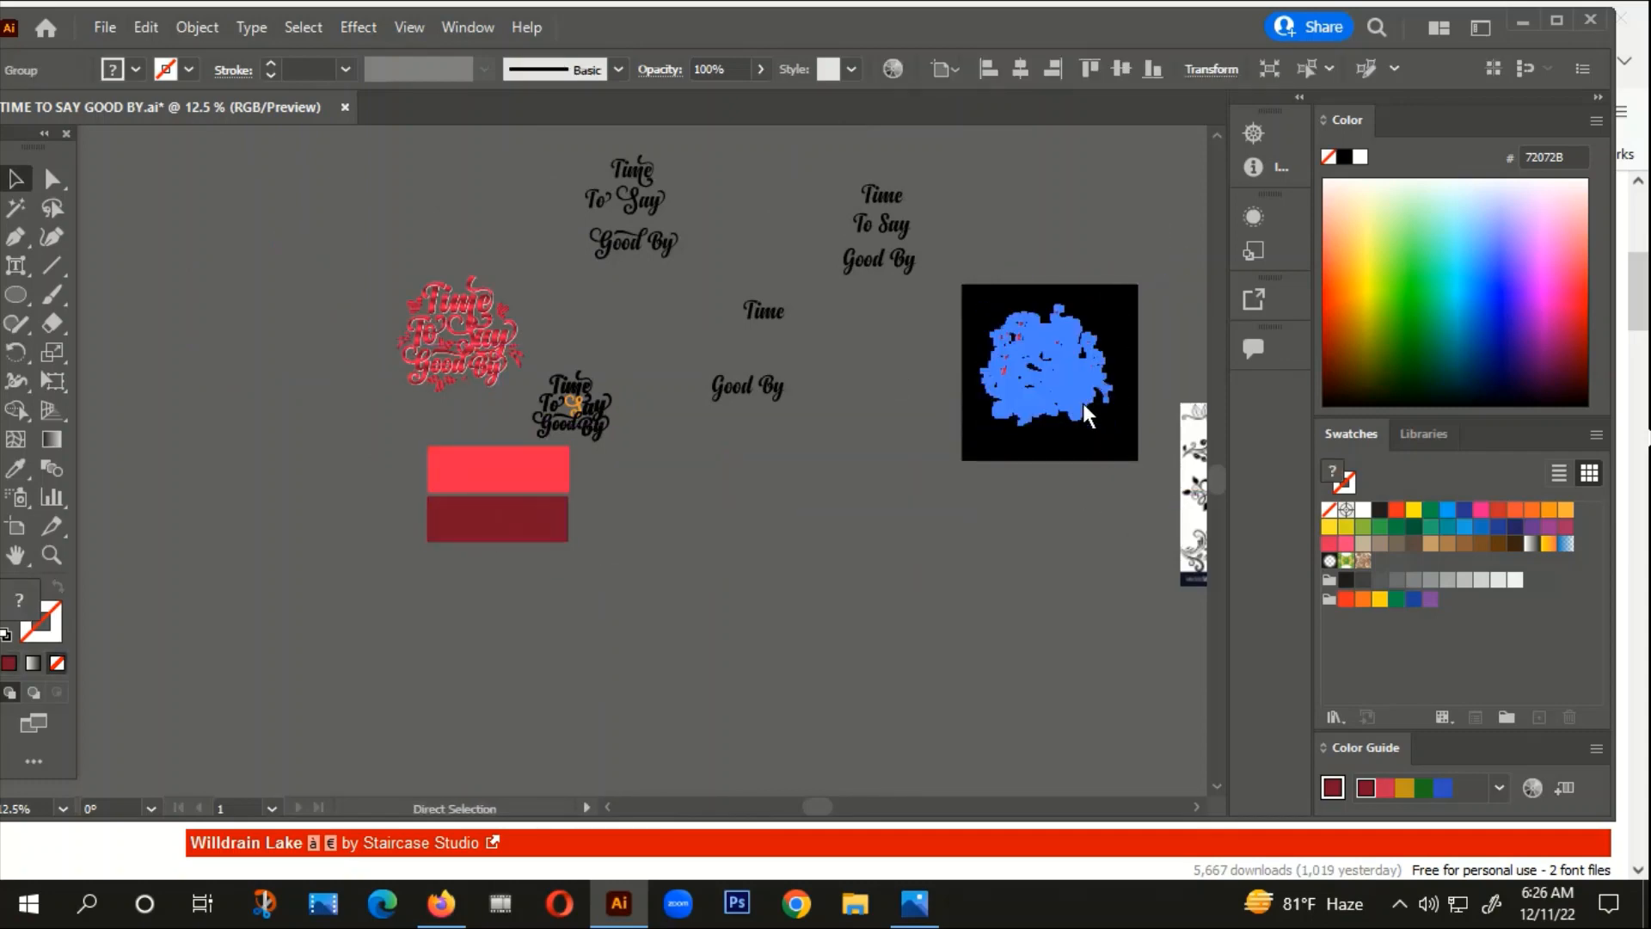
key("ctrl+z")
Step: Move the finished red artwork off the black square to above it, and place the new lettering below the square
left_click_drag(810, 443, 875, 266)
left_click_drag(306, 435, 796, 624)
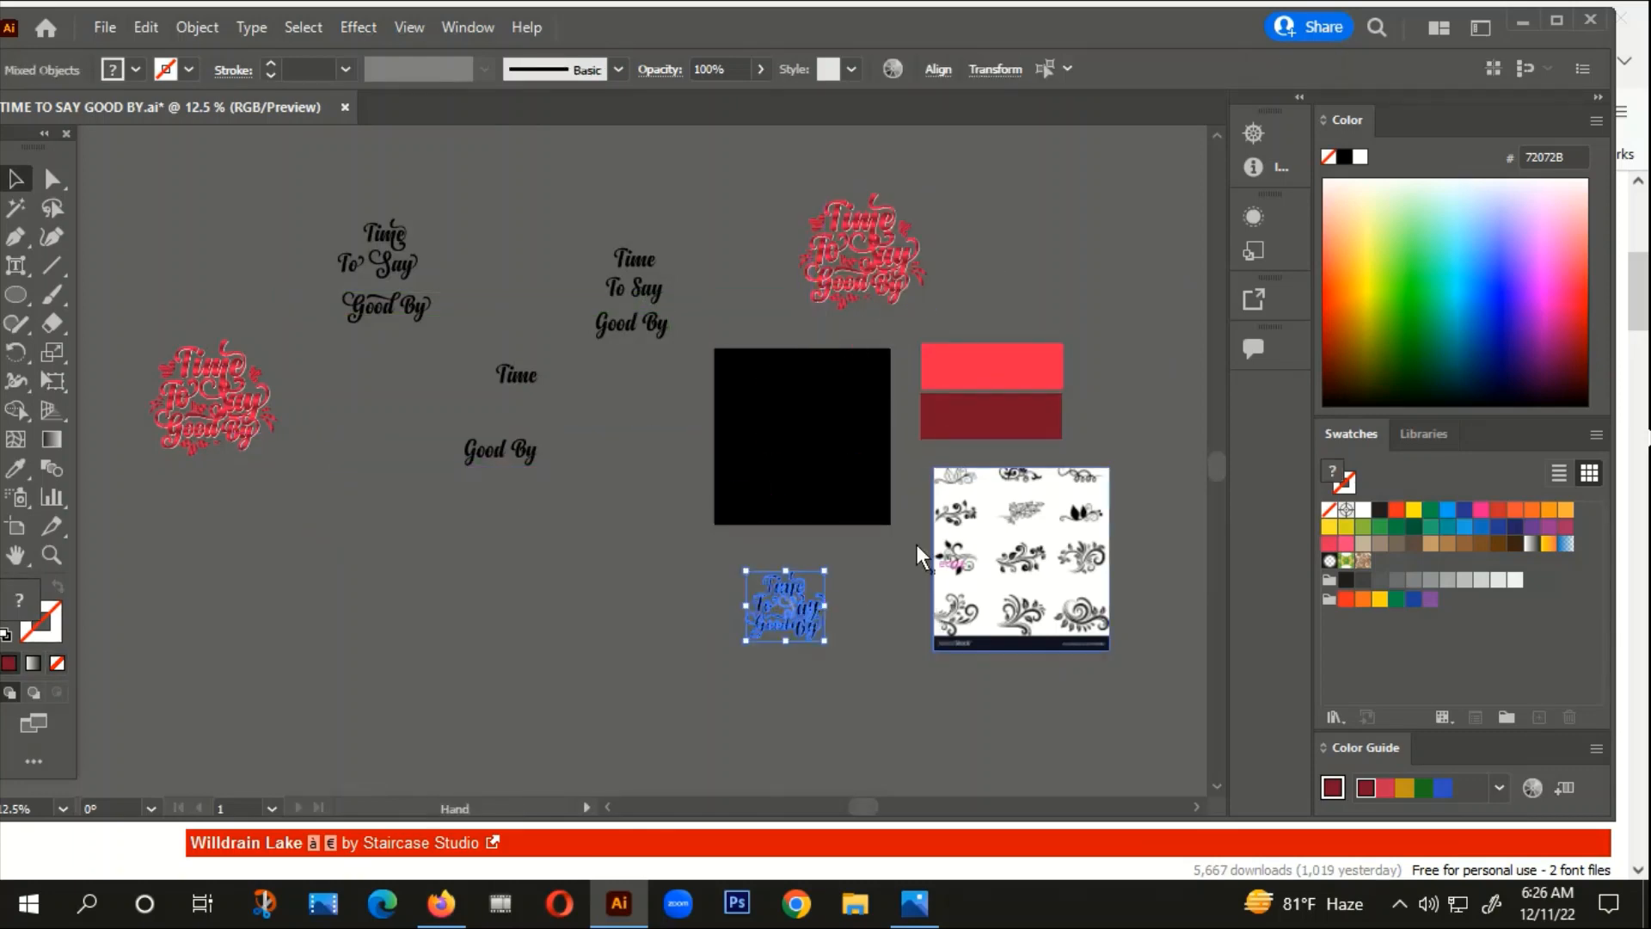
scroll(916, 545, "down", 1)
scroll(751, 539, "up", 1)
scroll(751, 534, "up", 2)
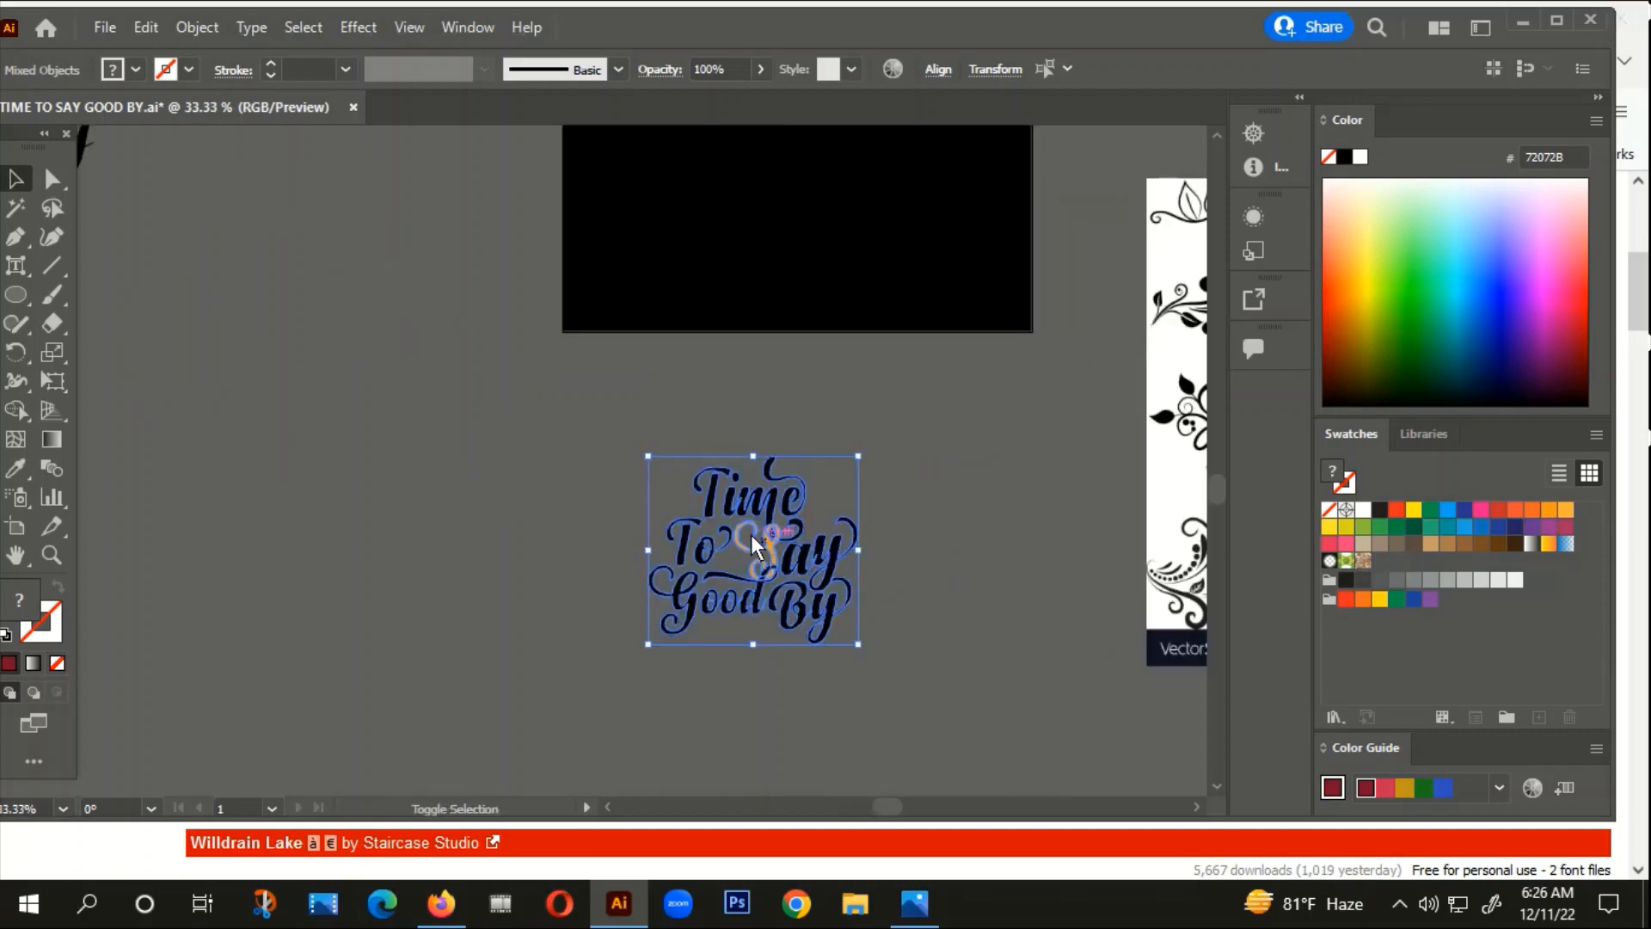
scroll(751, 534, "down", 2)
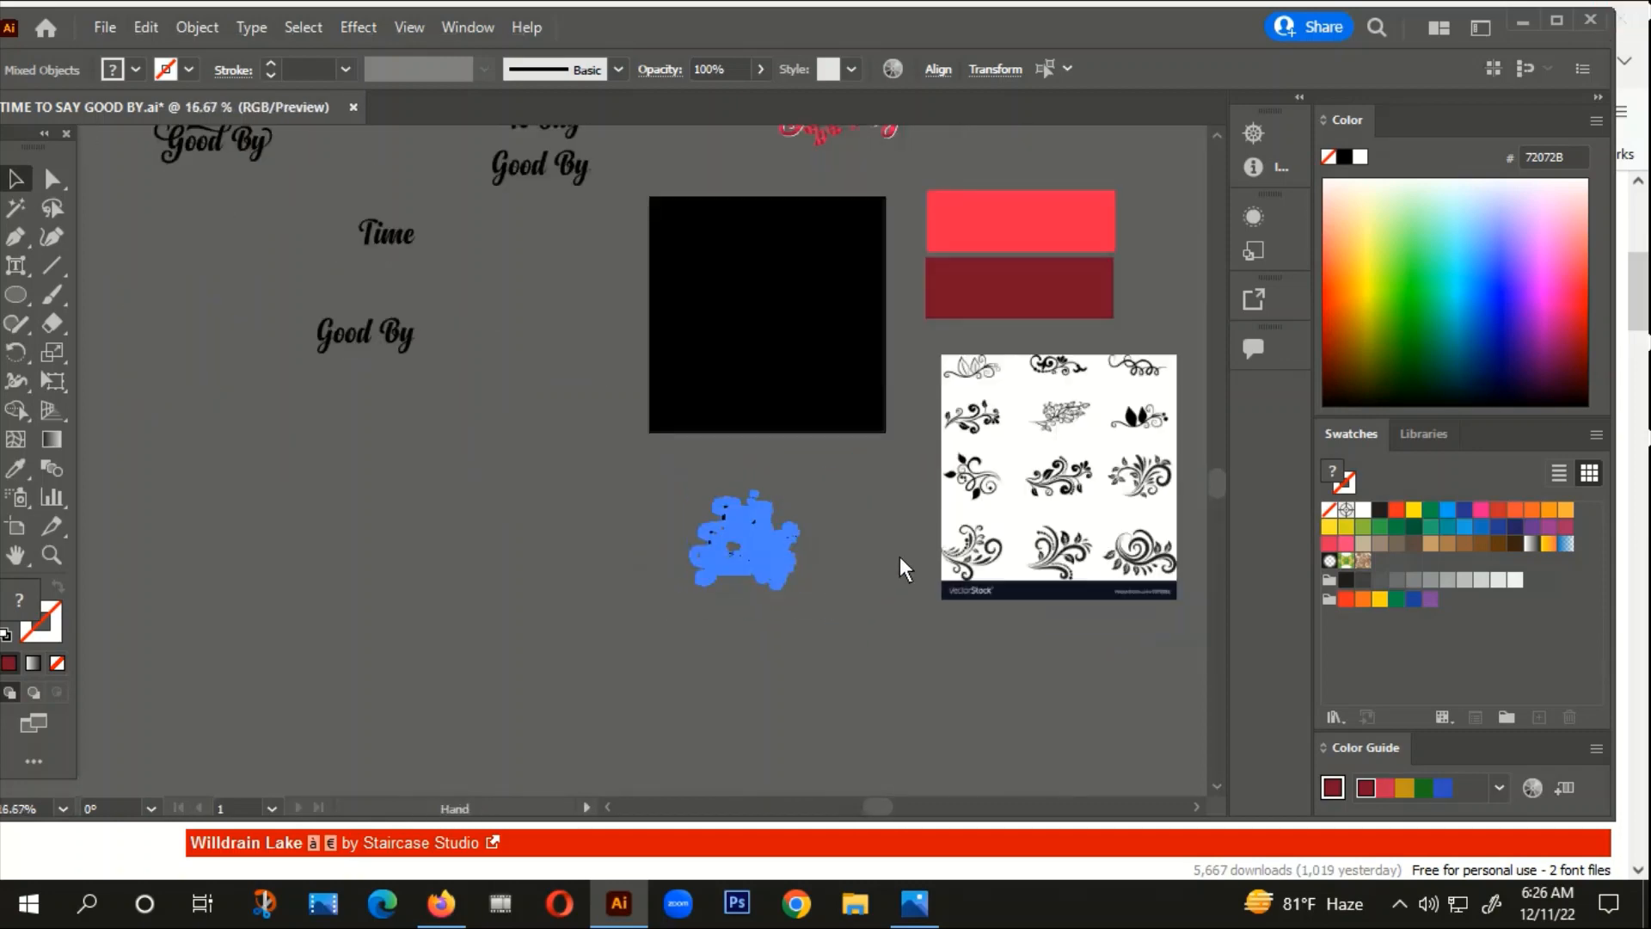
Step: Fill the lettering with a linear gradient and add four intermediate stops at about 18%, 32%, 50% and 71%
left_click(29, 666)
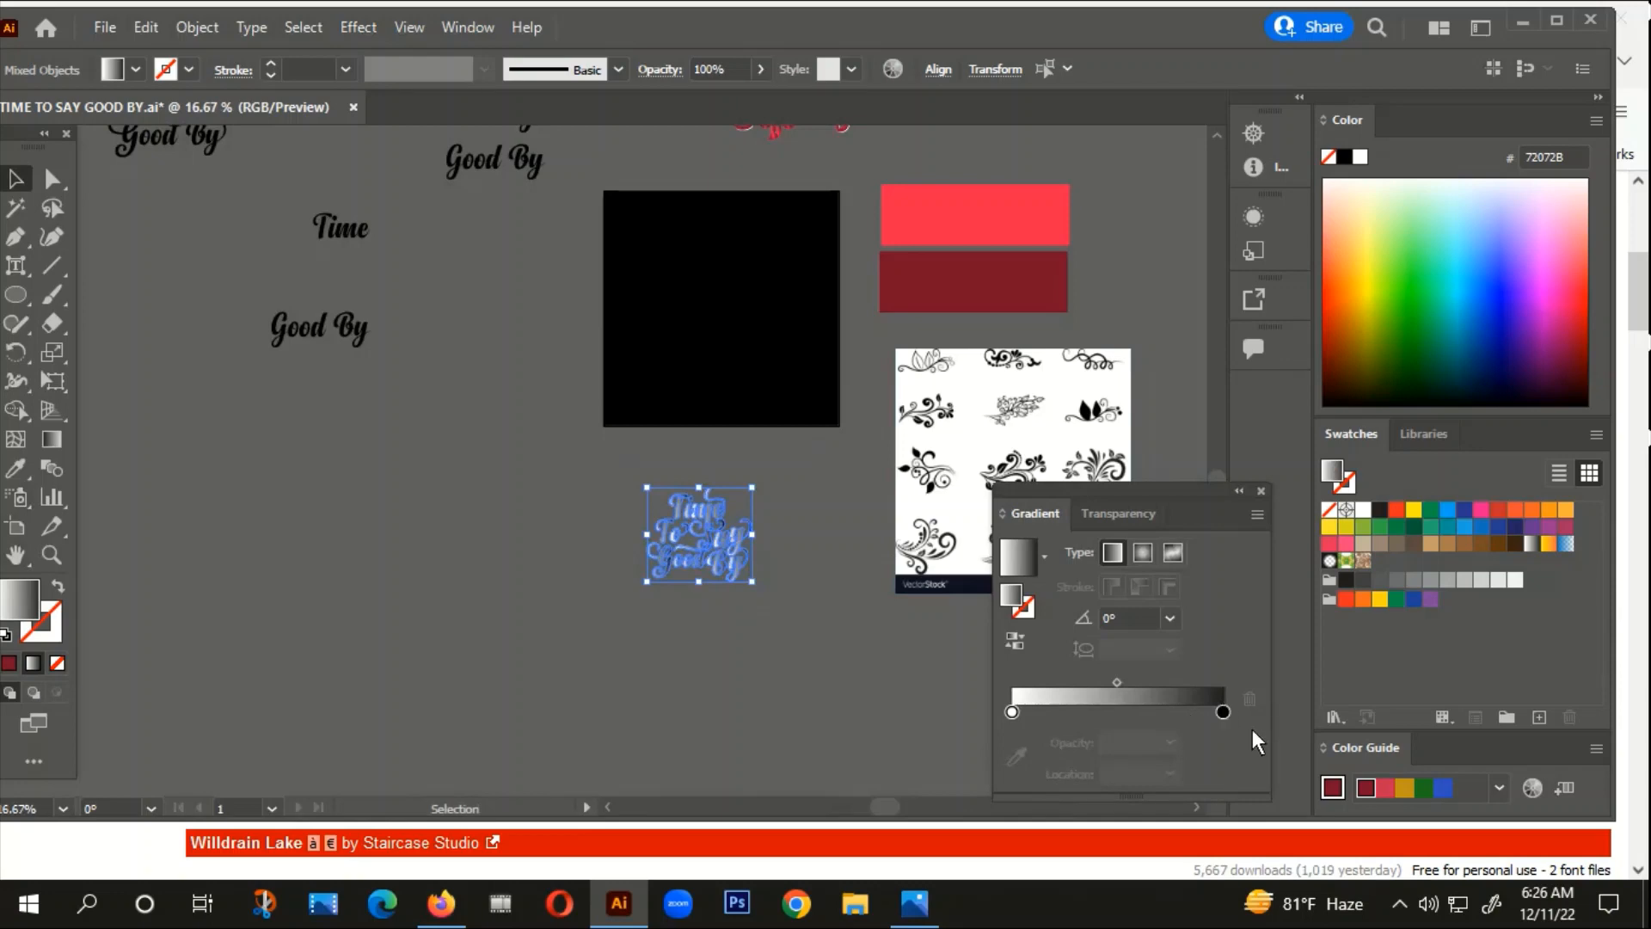
left_click(1048, 713)
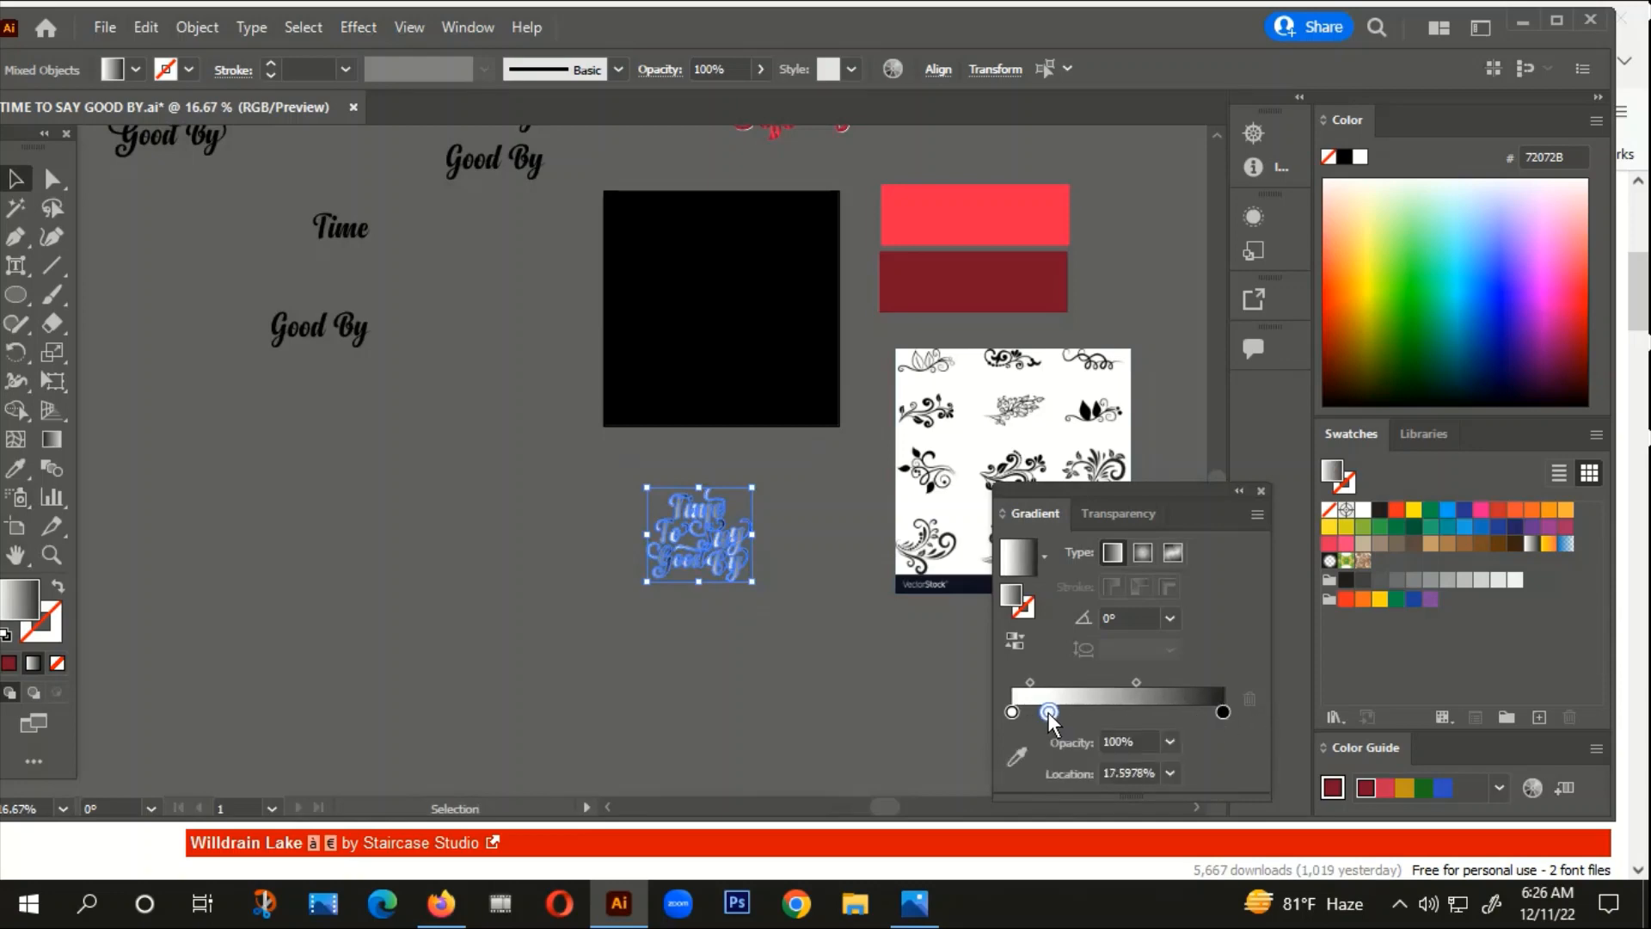
left_click(1076, 714)
left_click(1117, 712)
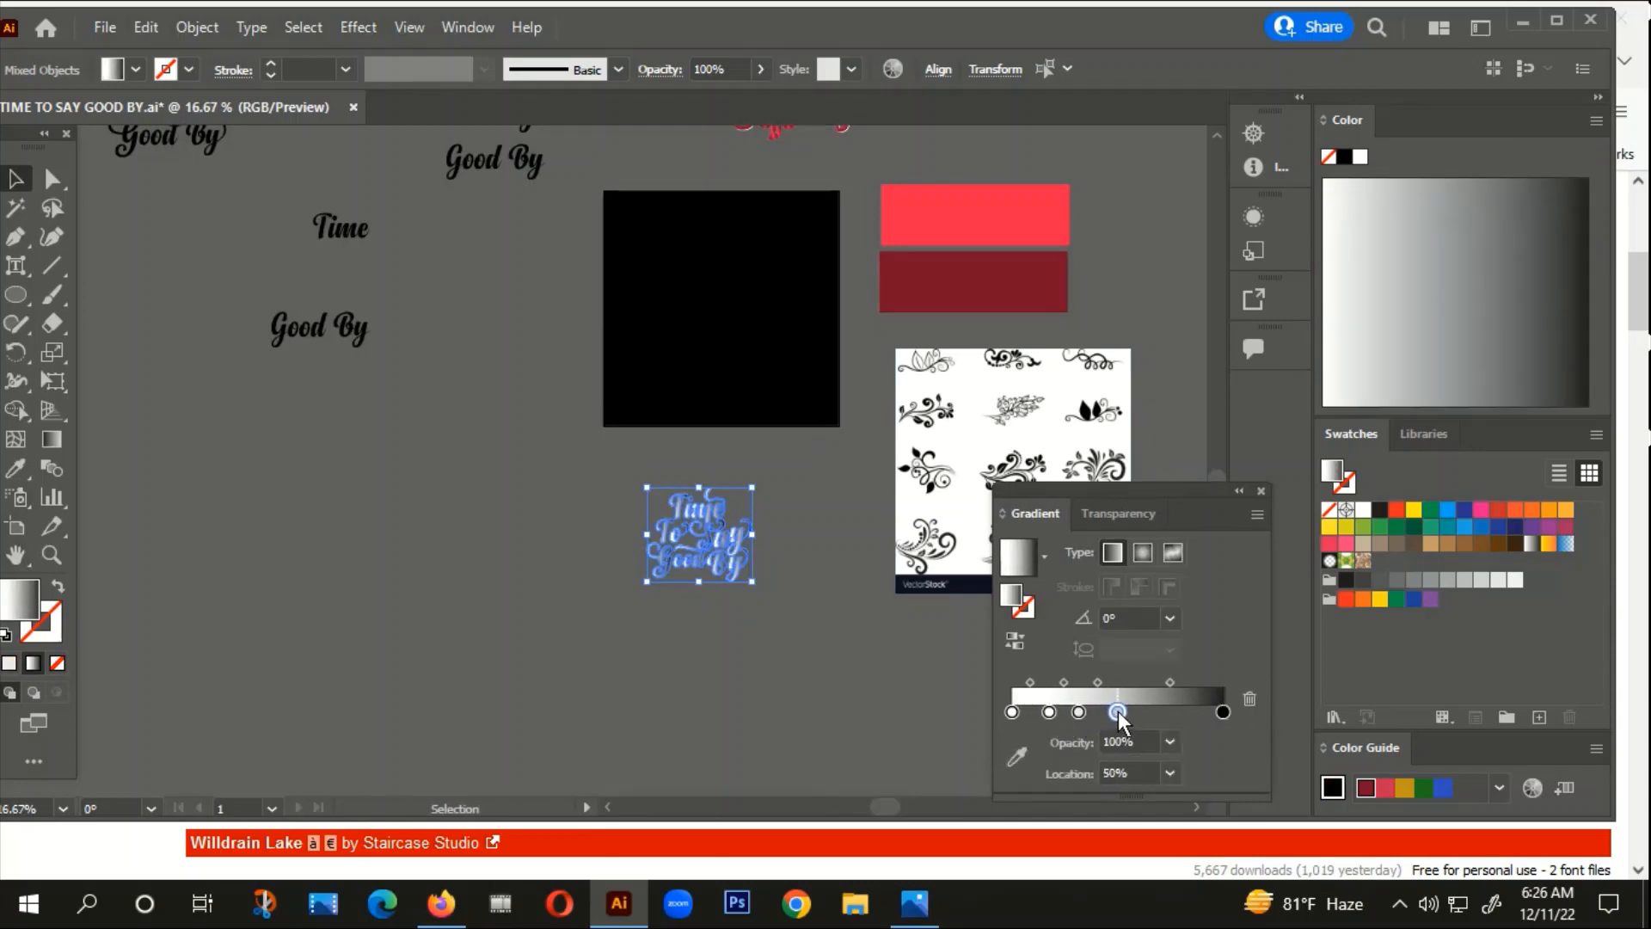
left_click(1162, 712)
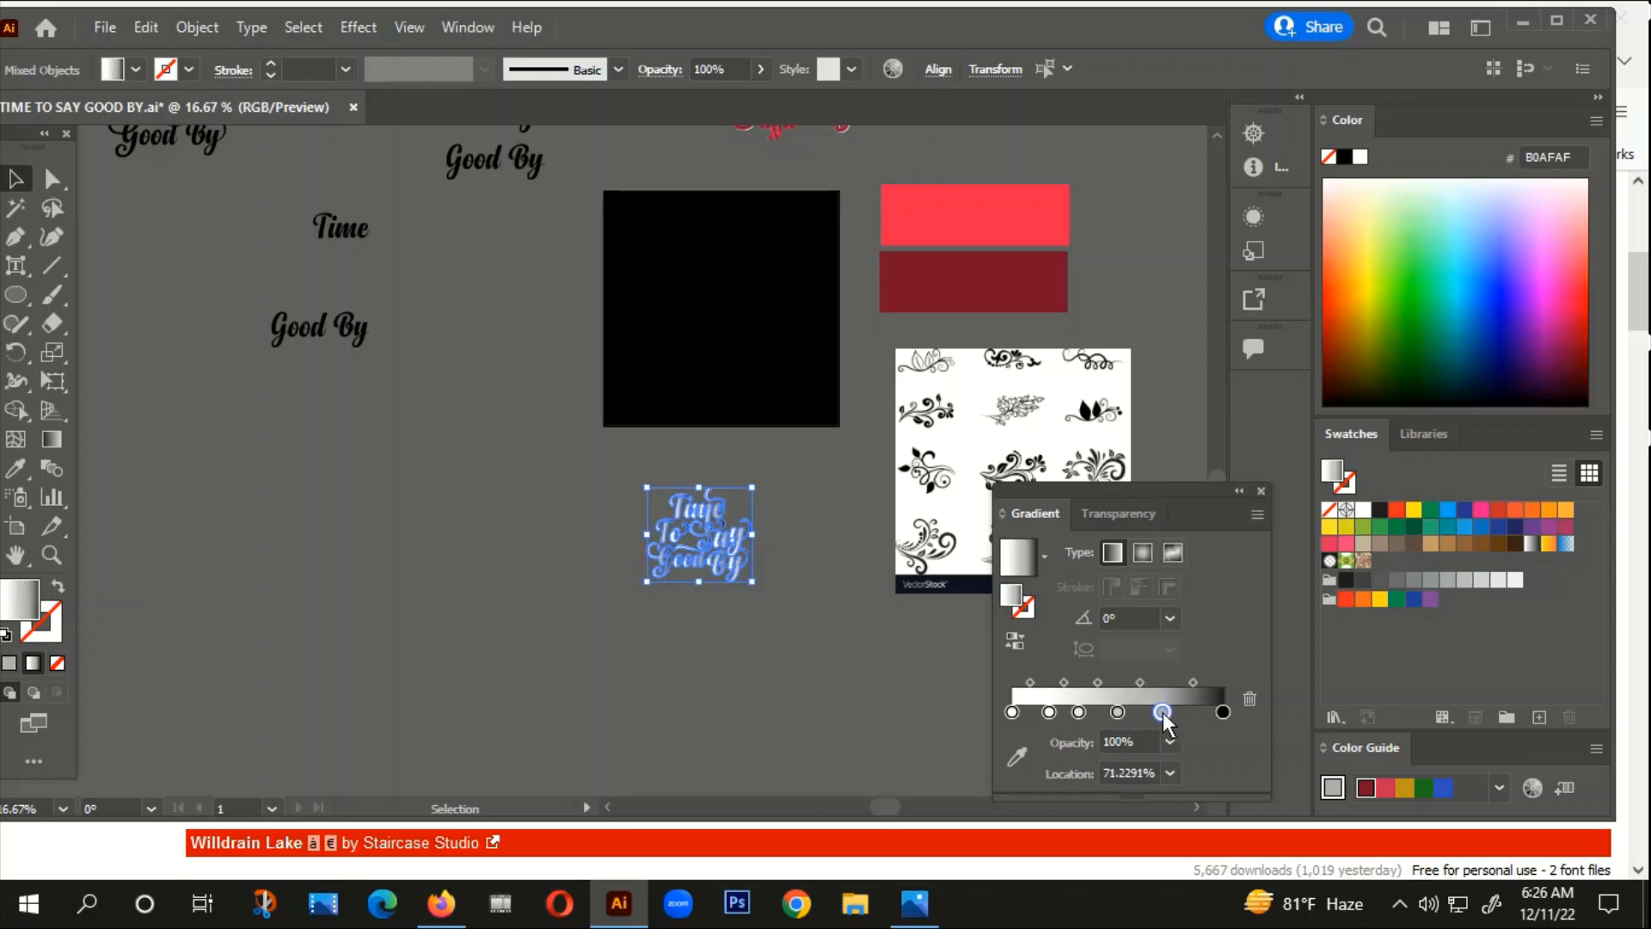
Step: Colour the gradient's first three stops bright red, dark red and bright red, sampled from the two rectangles with the Eyedropper
left_click(1012, 712)
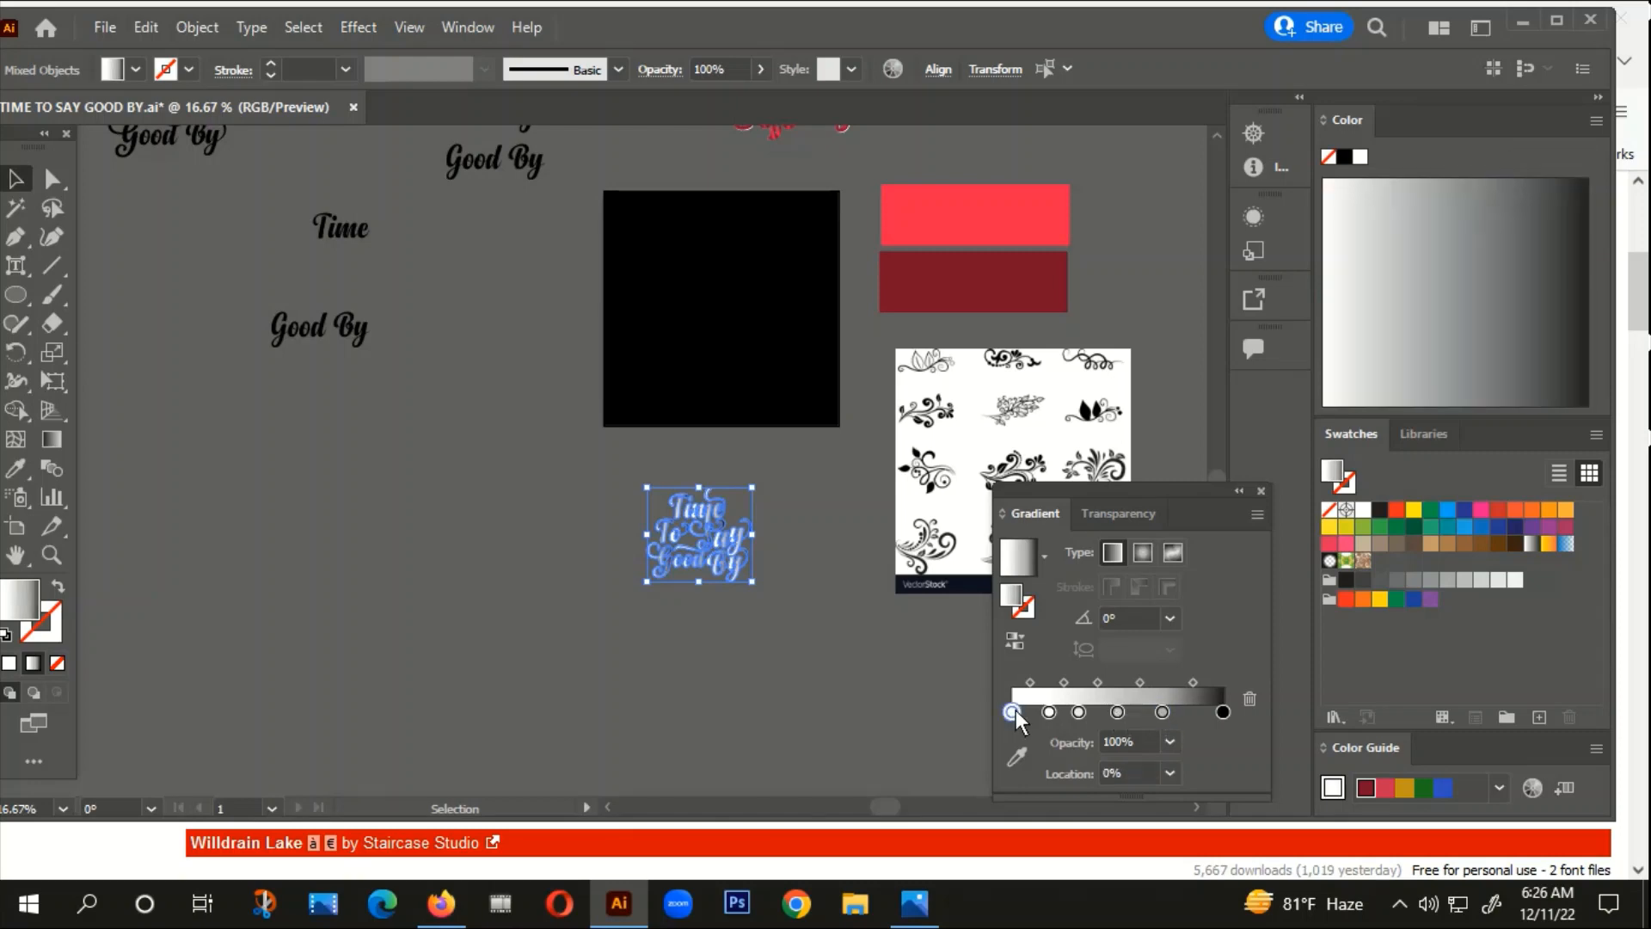
left_click(15, 469)
left_click(971, 208)
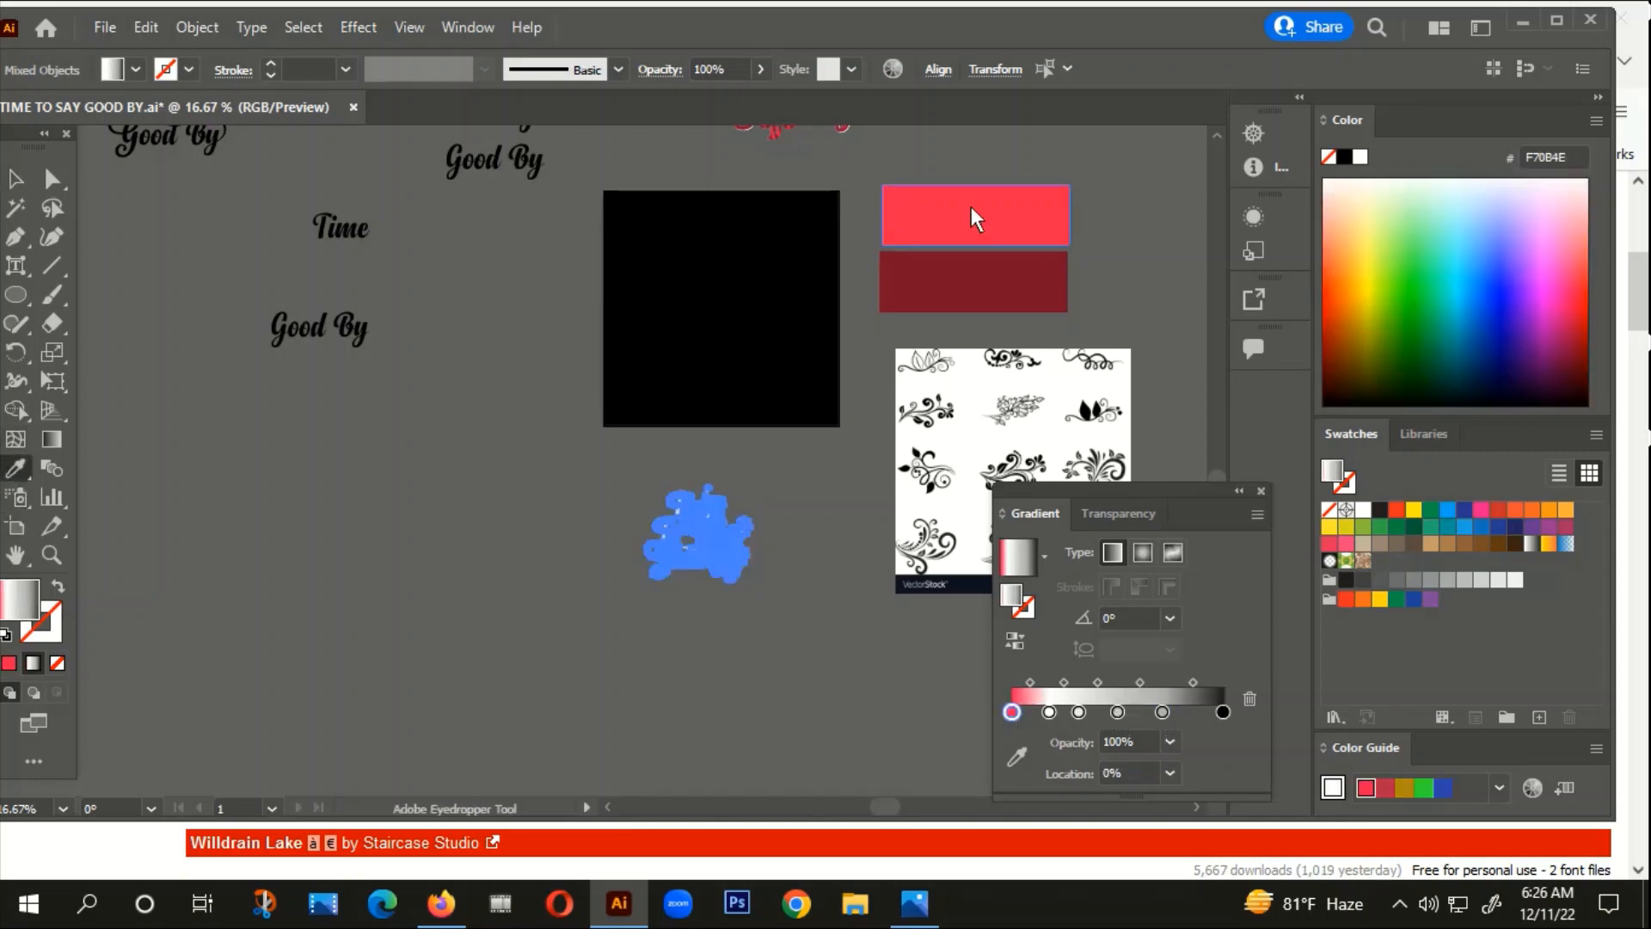
left_click(1049, 711)
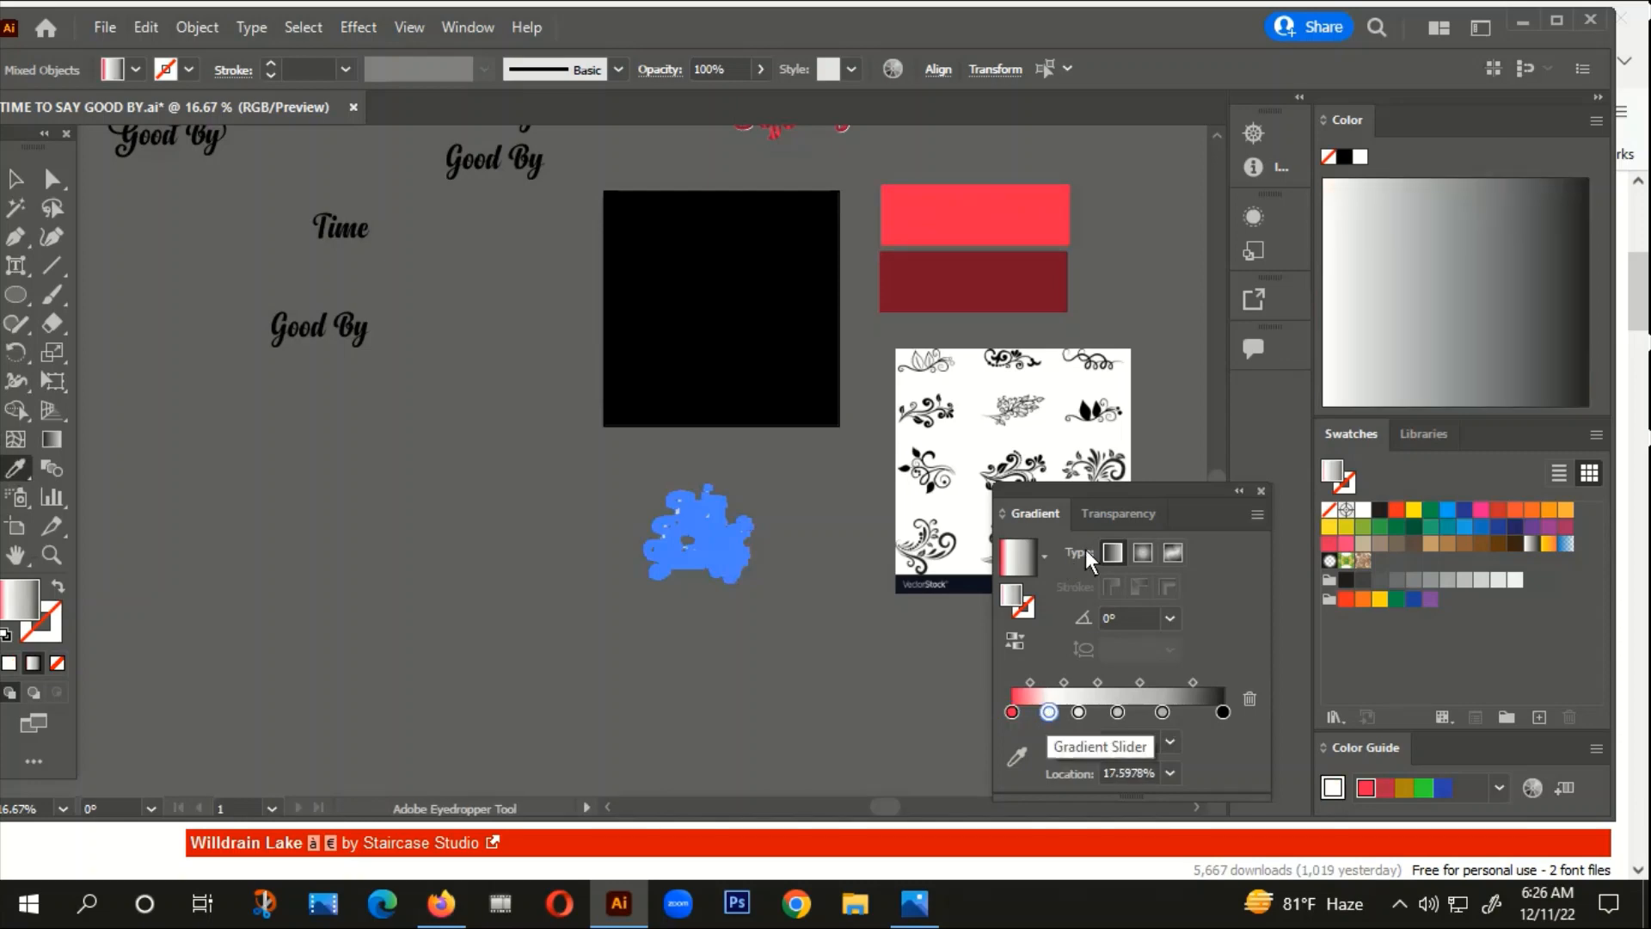
left_click(1003, 273)
left_click(1078, 712)
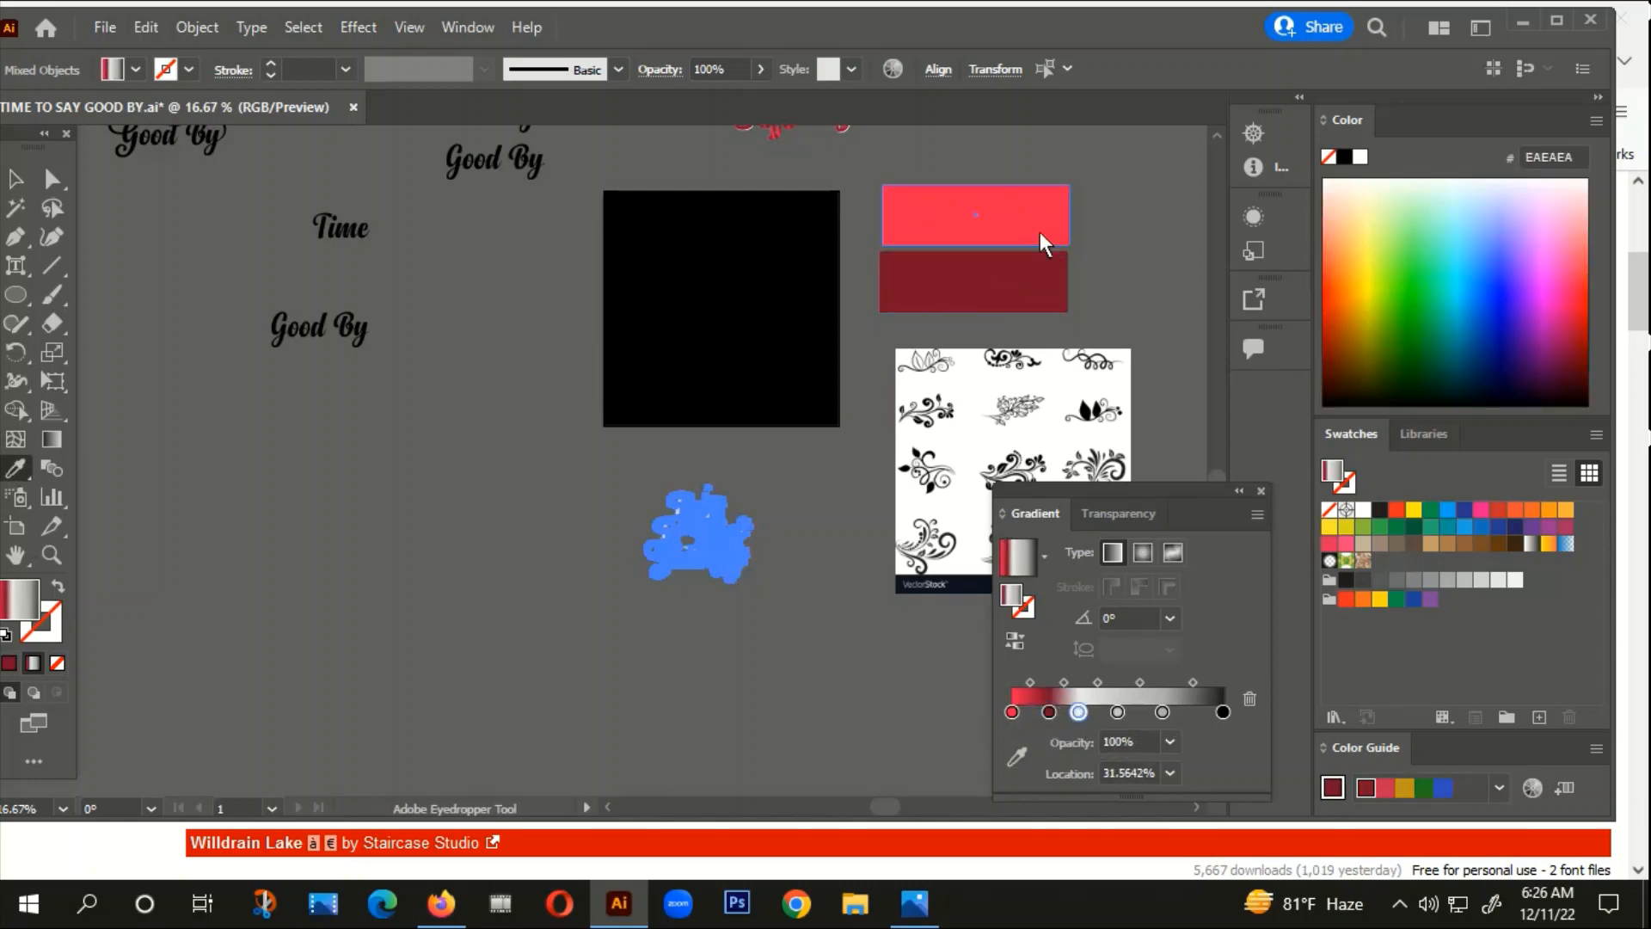
left_click(1007, 219)
Step: Colour the gradient's last three stops dark red, bright red and dark red, sampled from the same rectangles
left_click(1117, 712)
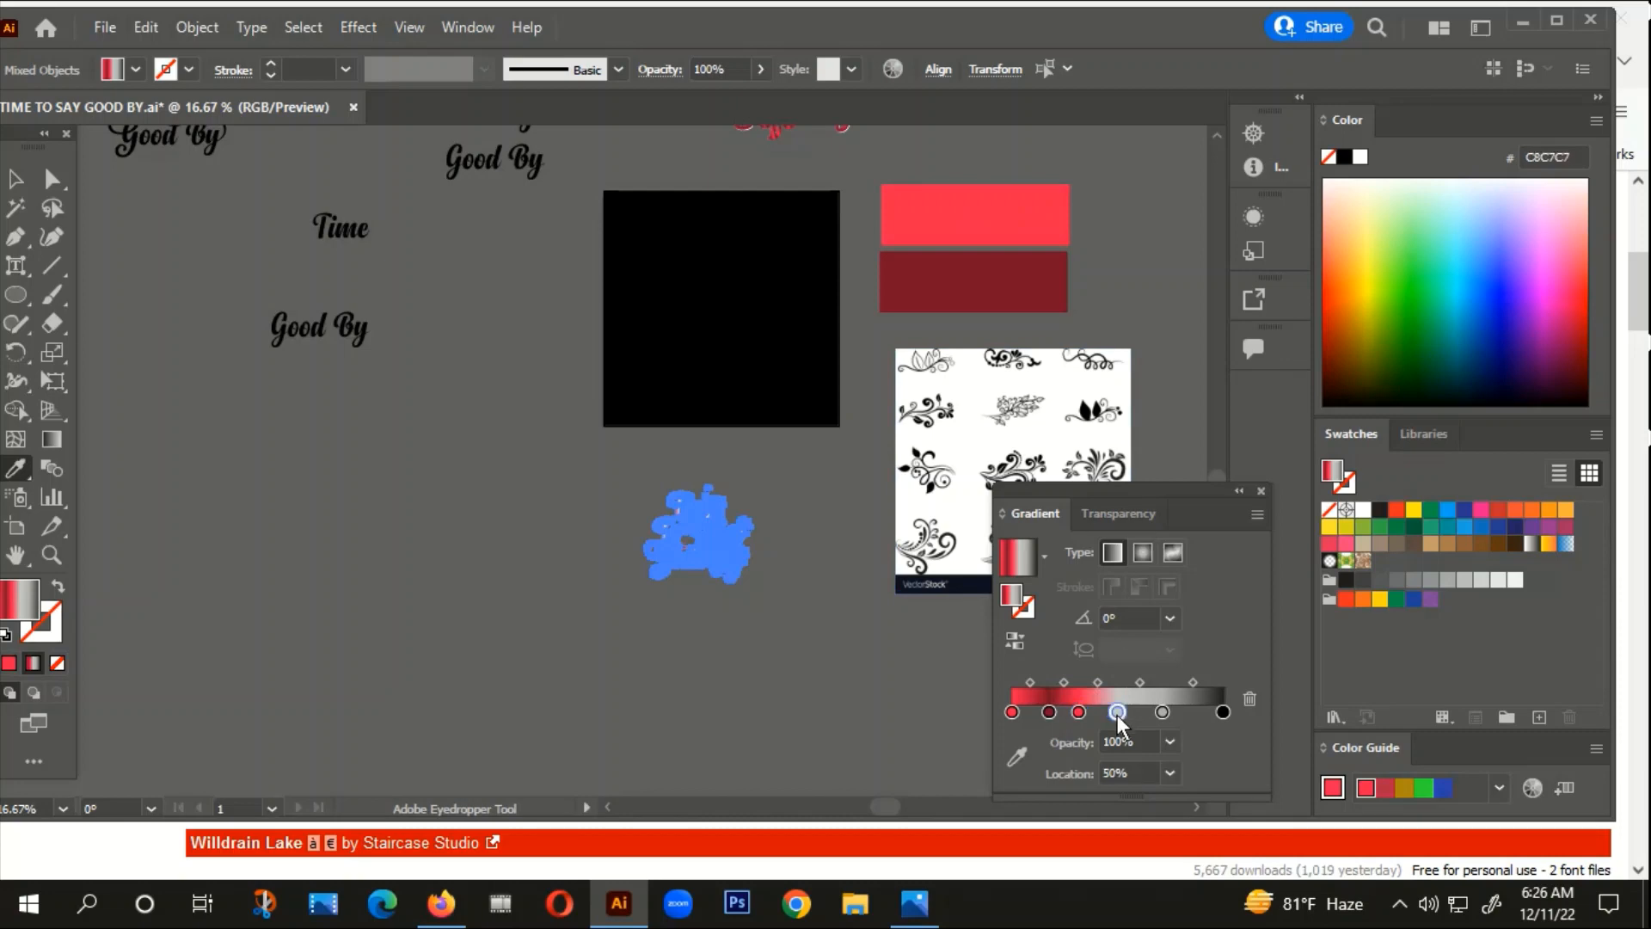
left_click(963, 285)
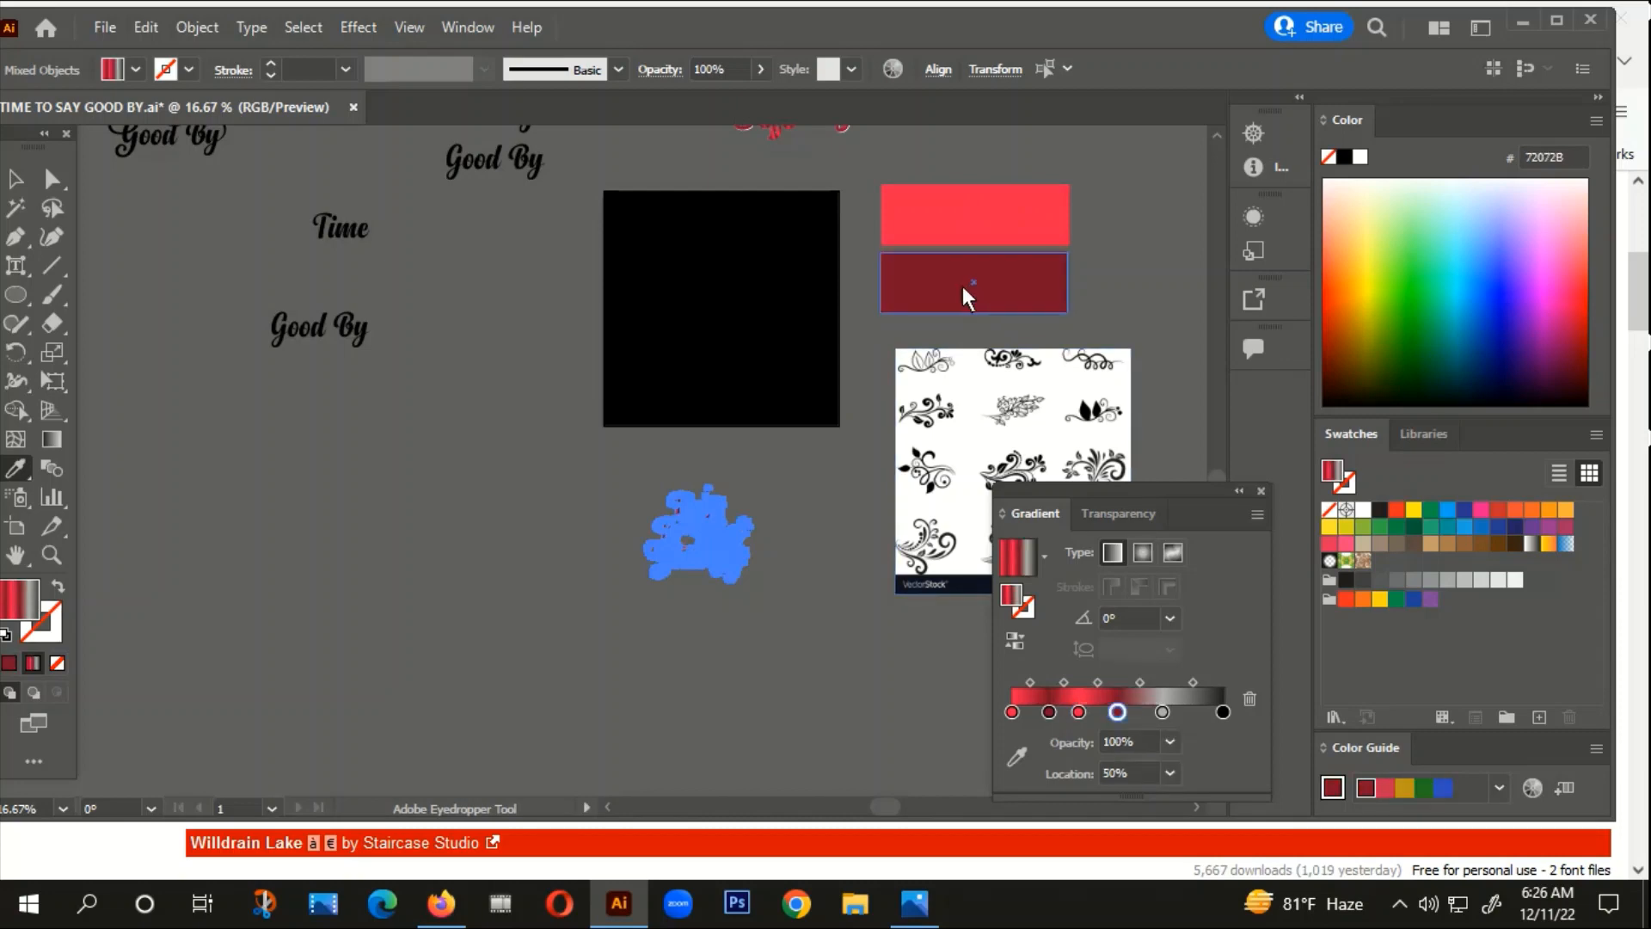
left_click(1162, 711)
left_click(956, 225)
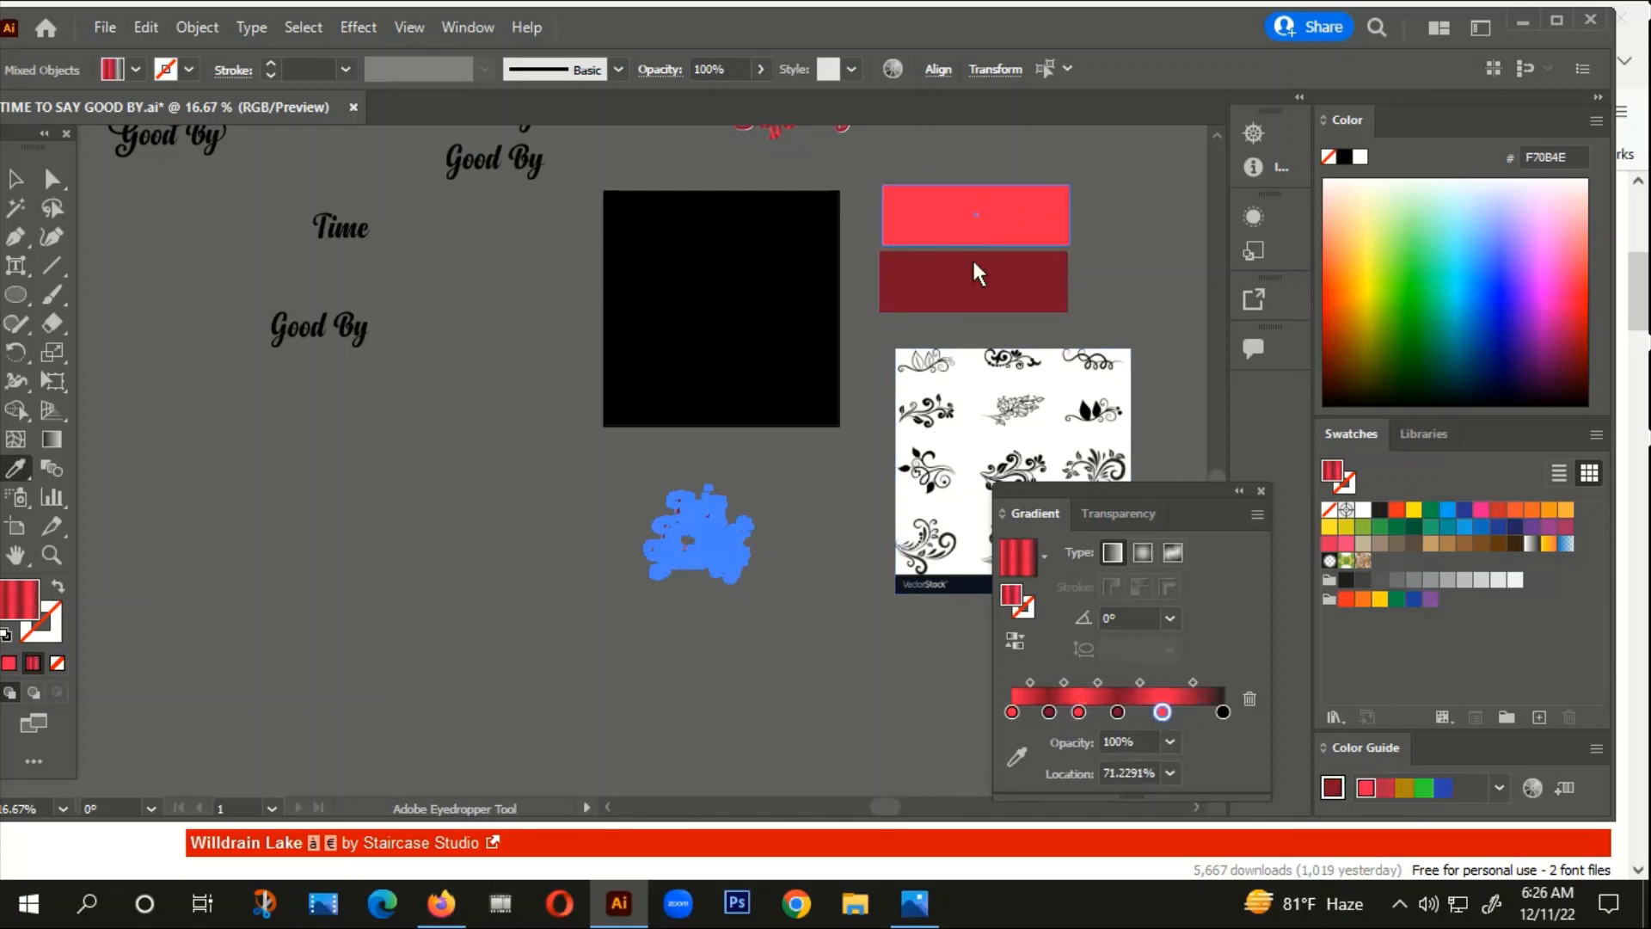
left_click(1221, 711)
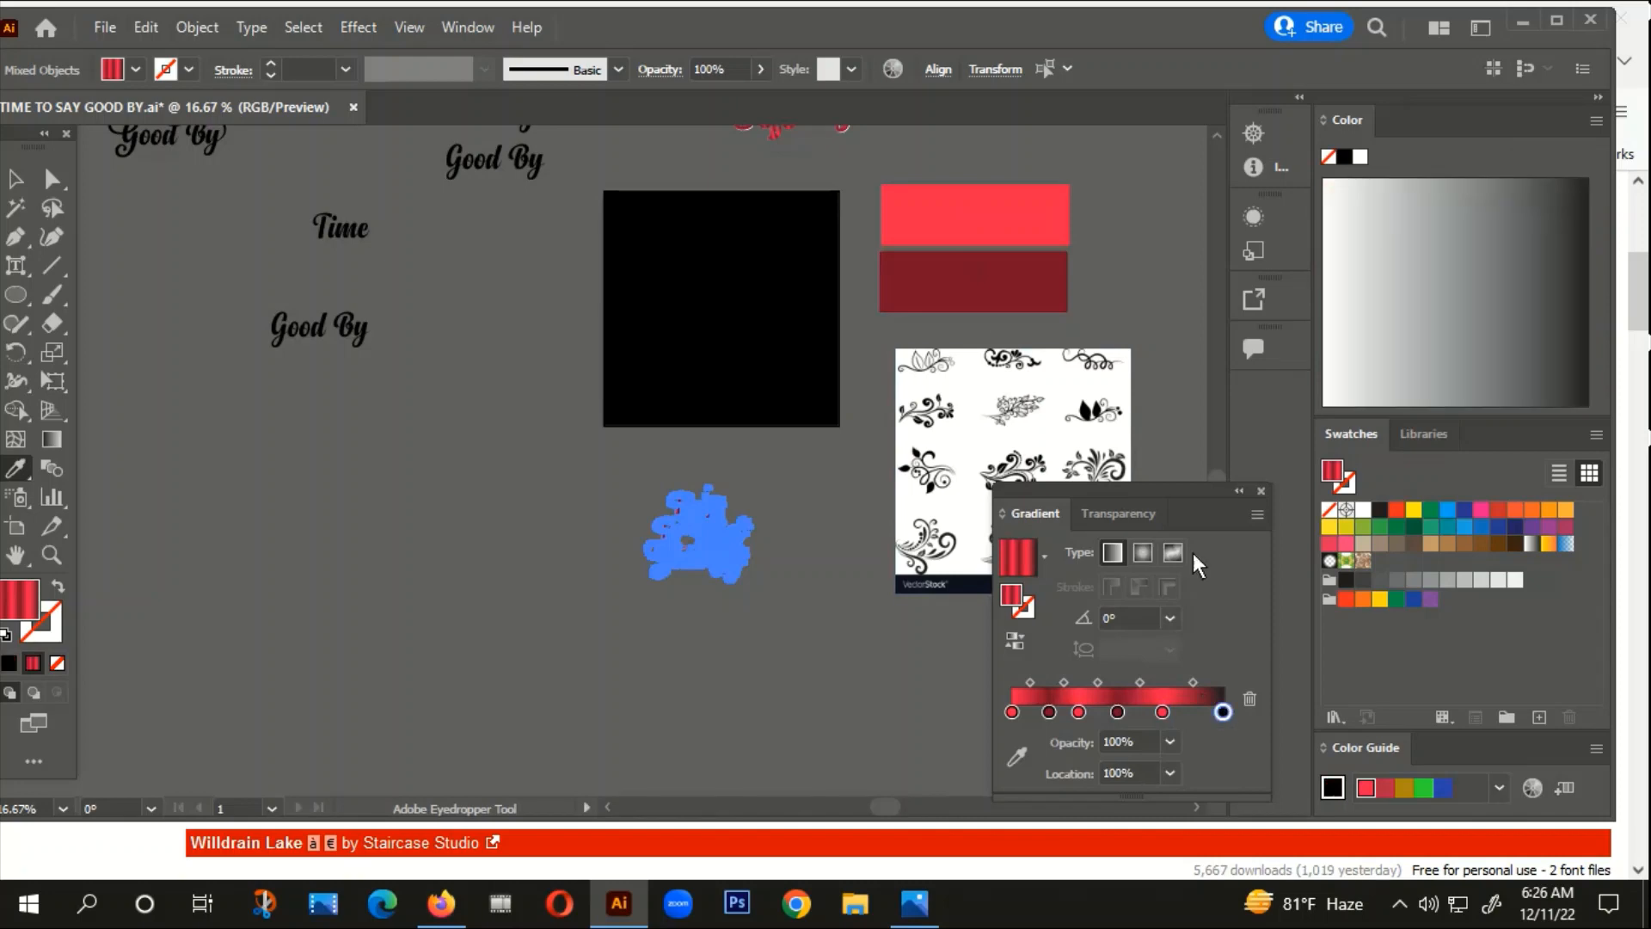
left_click(987, 272)
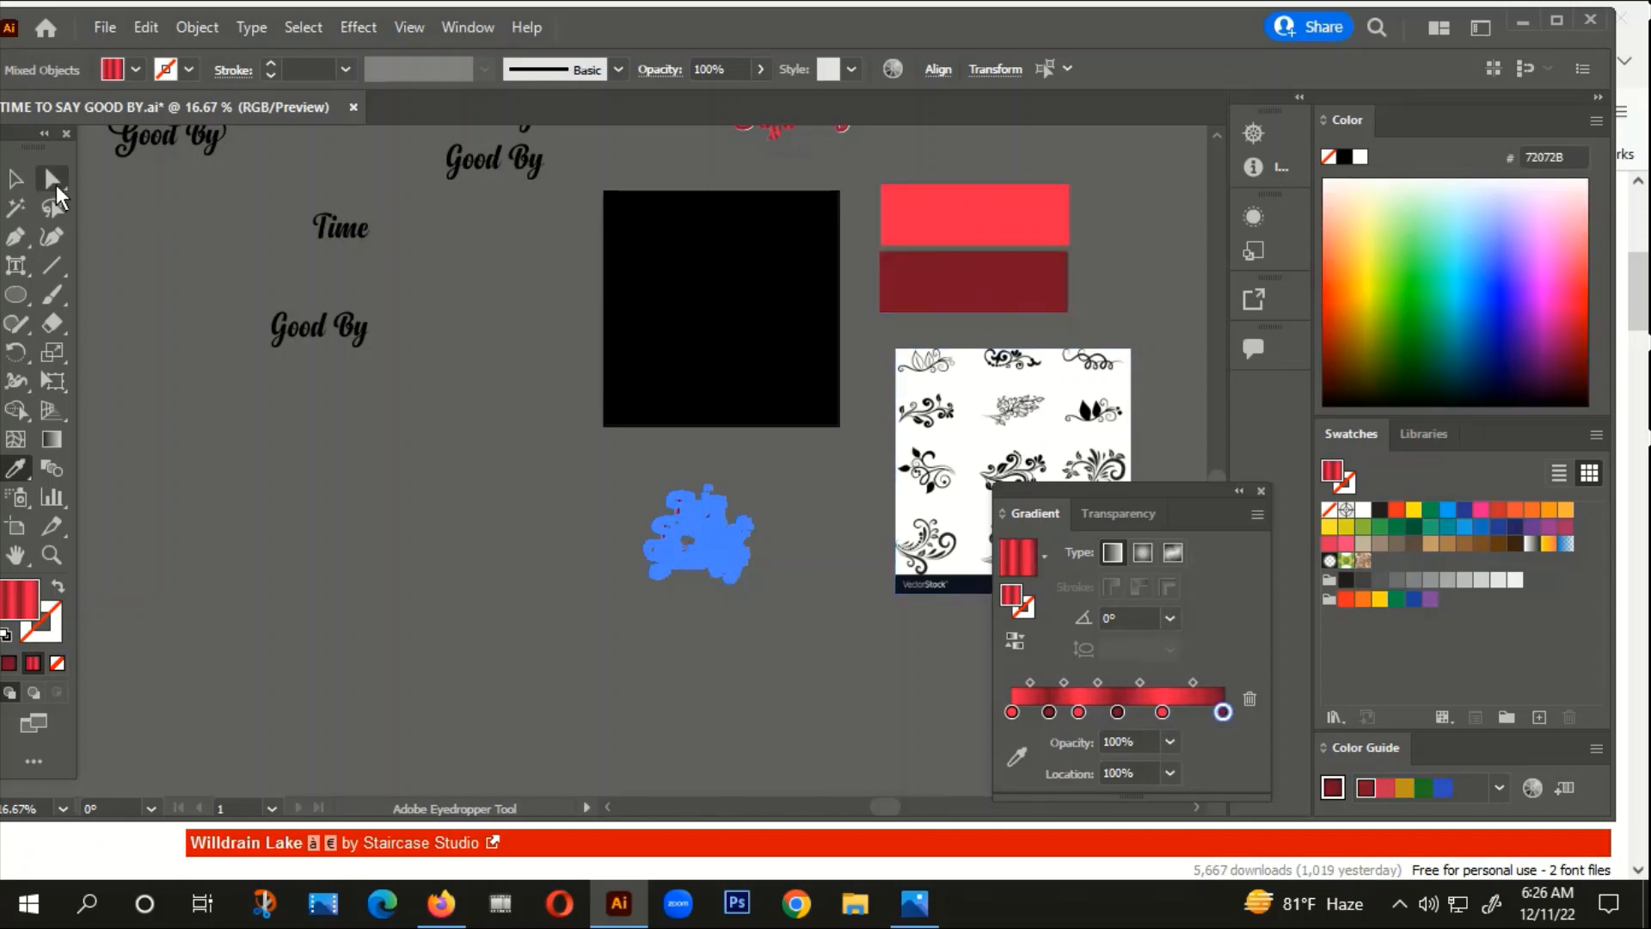
Step: Set the angle of the lettering's red gradient to -90° so its bands run horizontally
key("v")
scroll(631, 572, "up", 2)
left_click(851, 645)
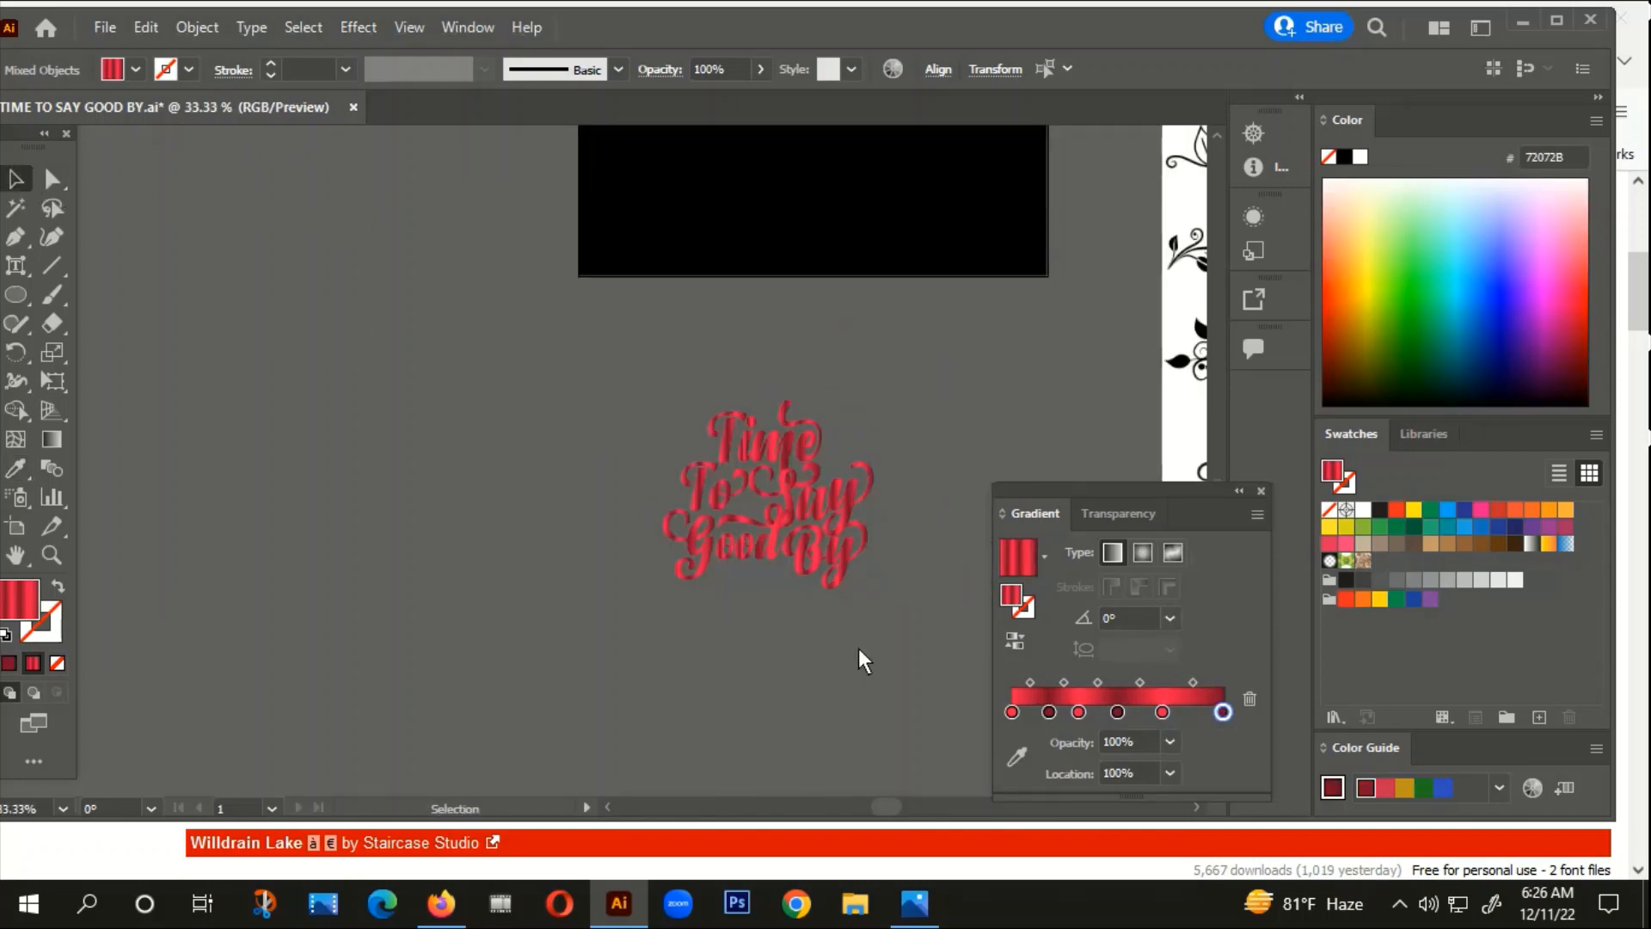
scroll(747, 635, "up", 2)
left_click(865, 467)
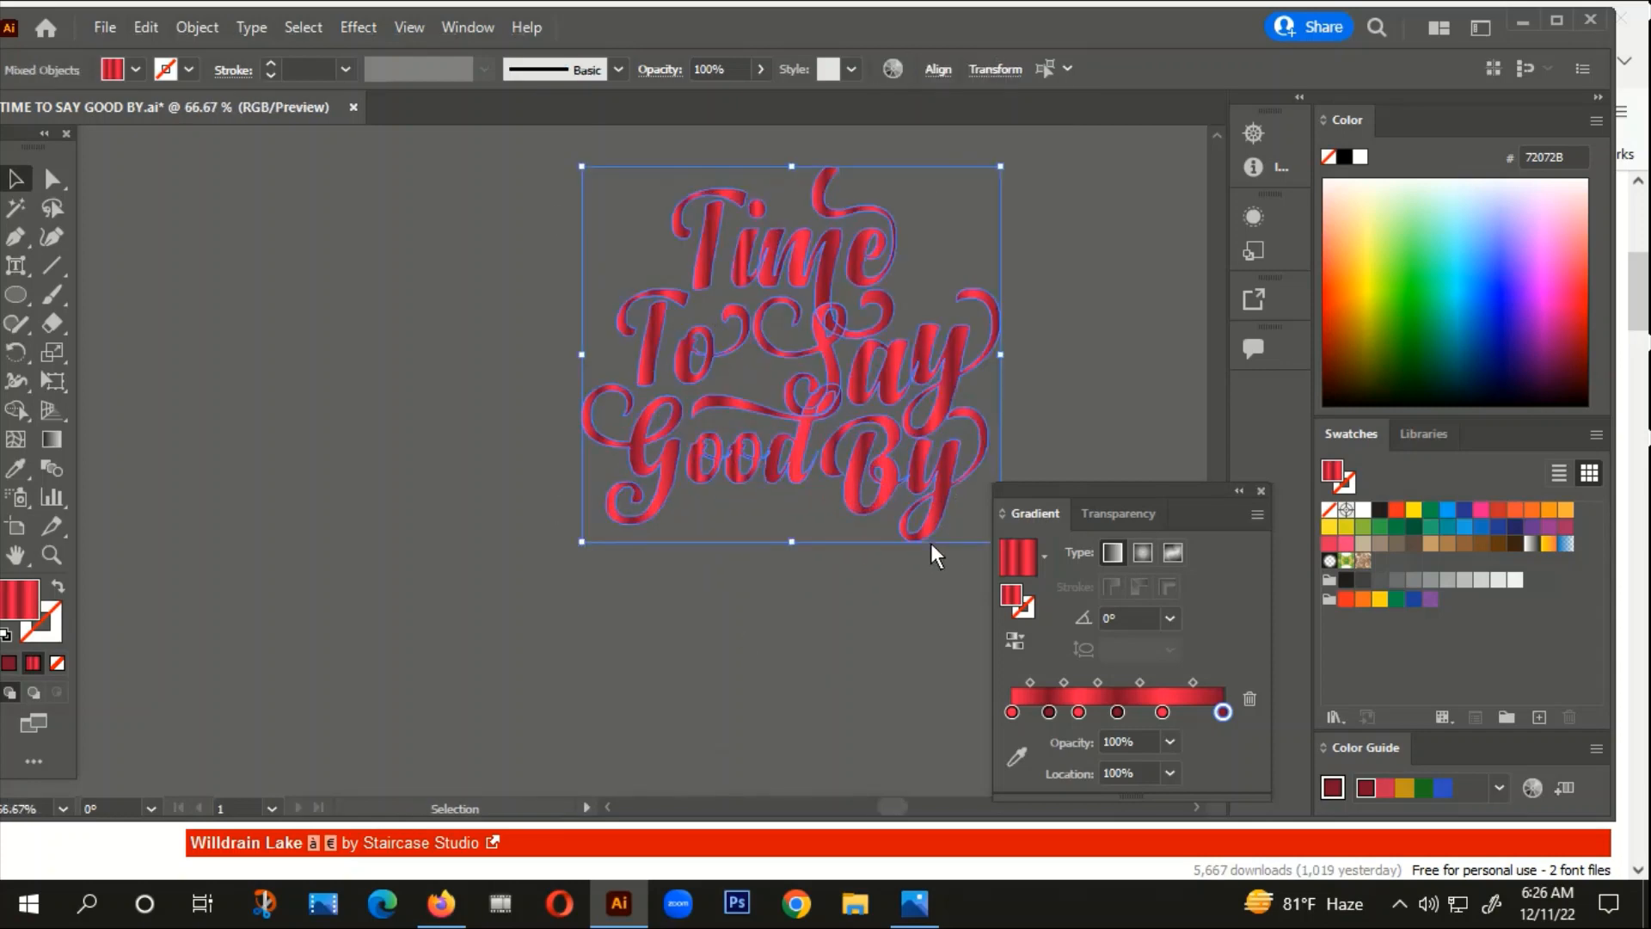
left_click(1171, 622)
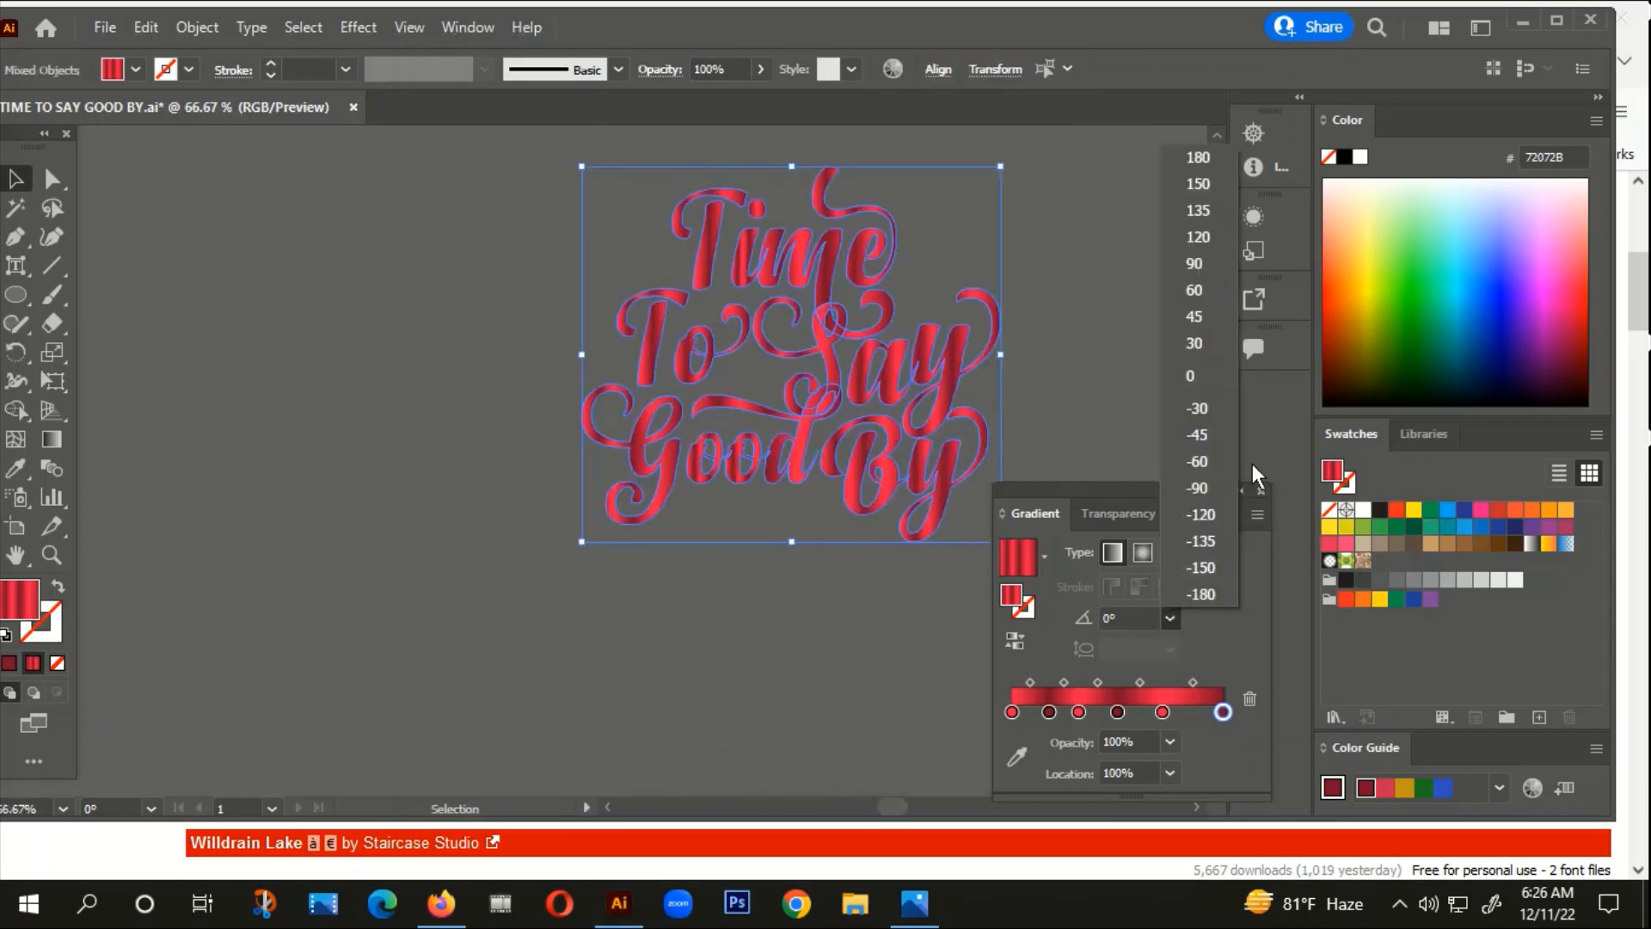
left_click(1208, 484)
left_click(880, 602)
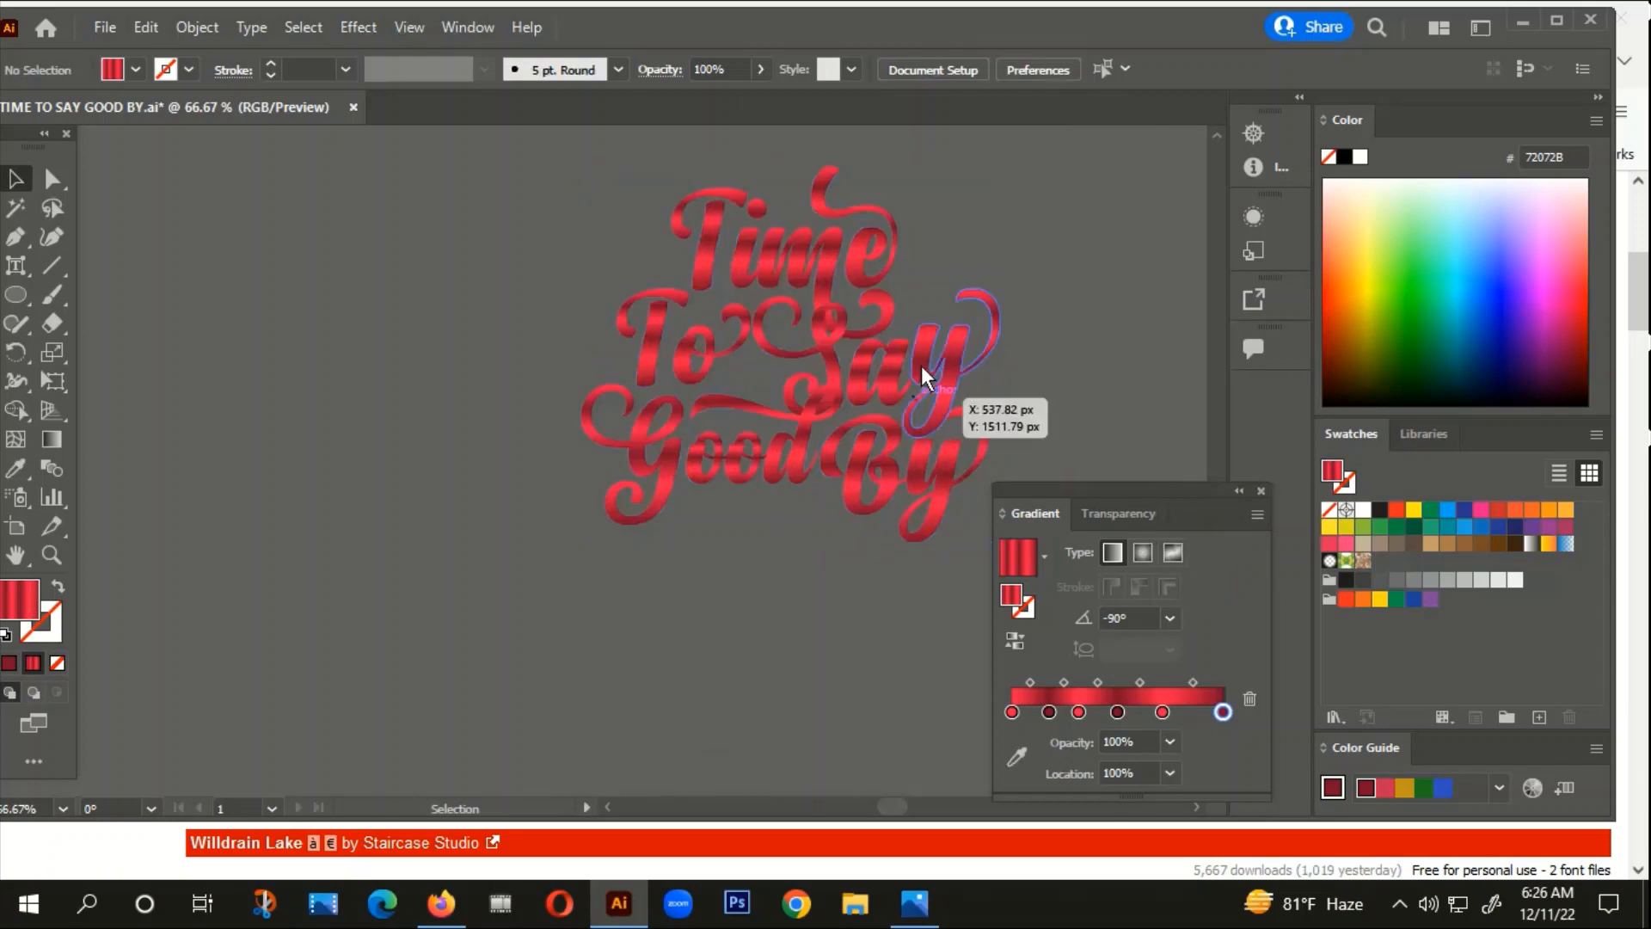
Step: Examine the overlap between the tail of the m in "Time" and the loop of the S in "Say"
scroll(918, 303, "up", 3)
scroll(919, 301, "down", 2)
left_click_drag(1056, 234, 923, 300)
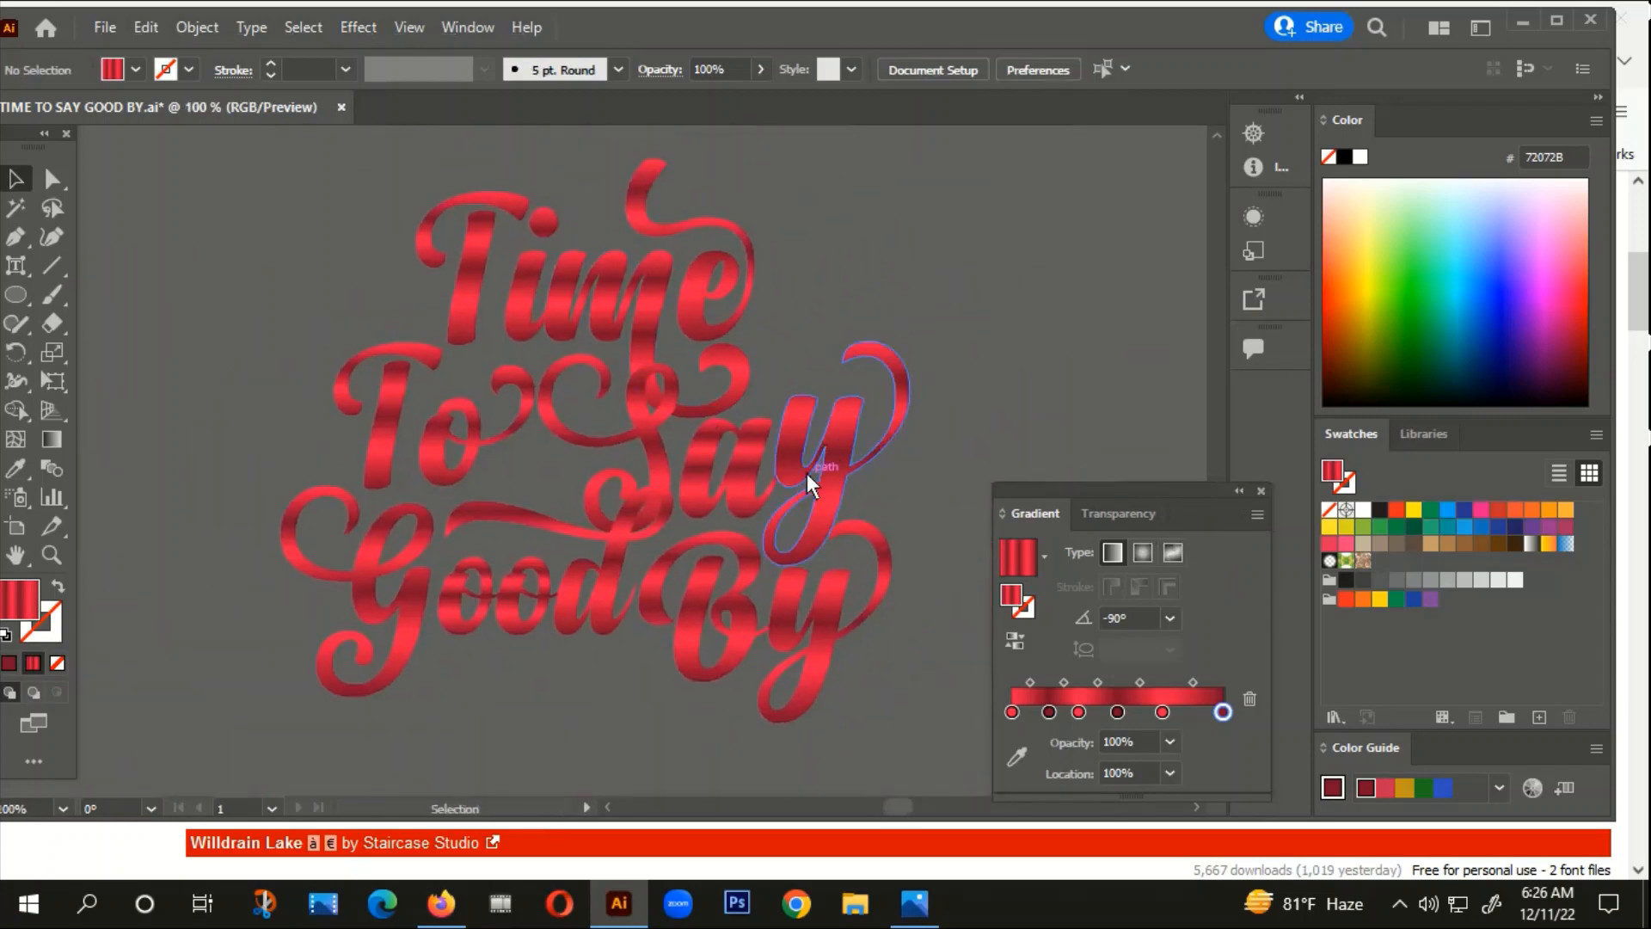
scroll(654, 417, "up", 3)
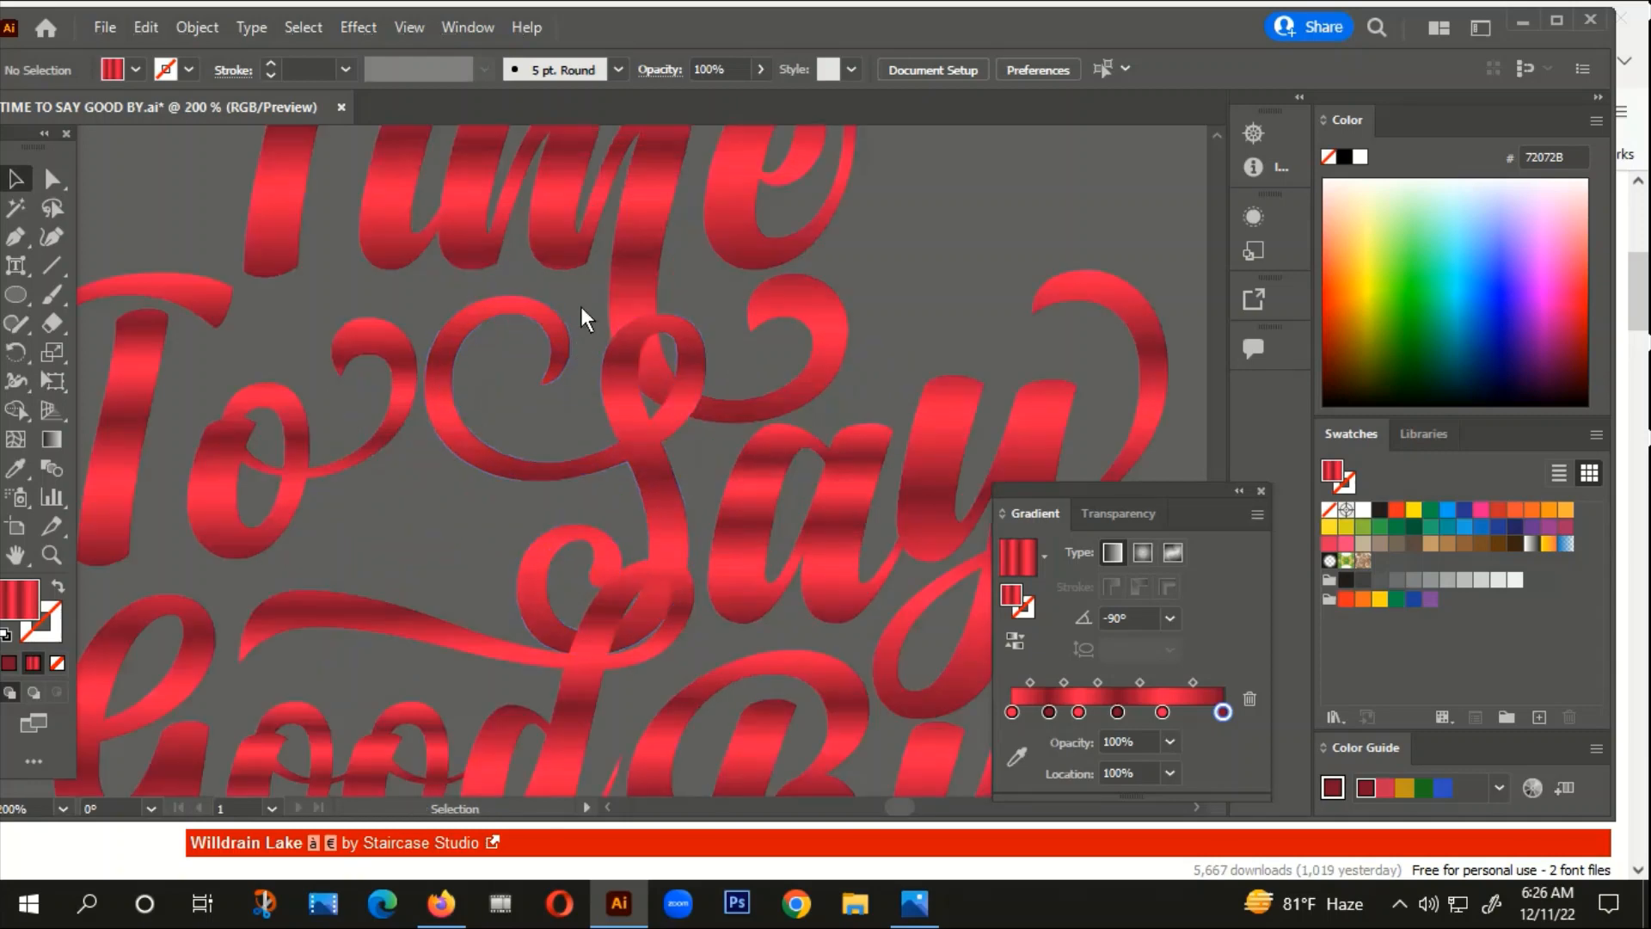
left_click(689, 443)
scroll(694, 444, "down", 1)
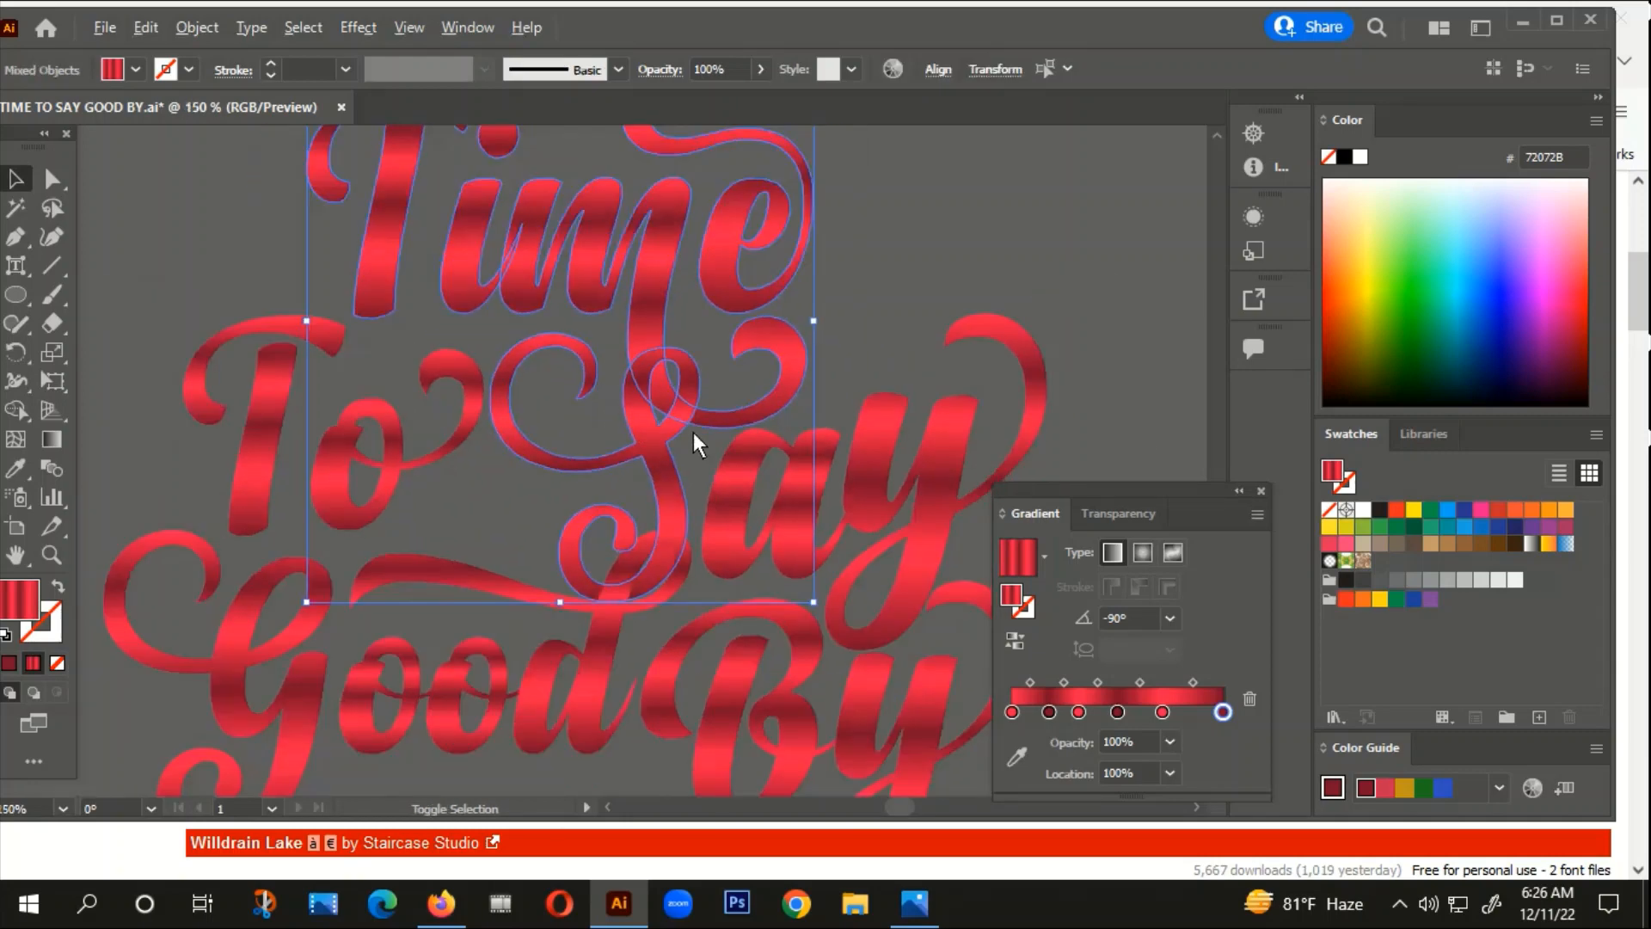
left_click(726, 308)
left_click(653, 286)
left_click(663, 482, "shift")
scroll(671, 404, "up", 1)
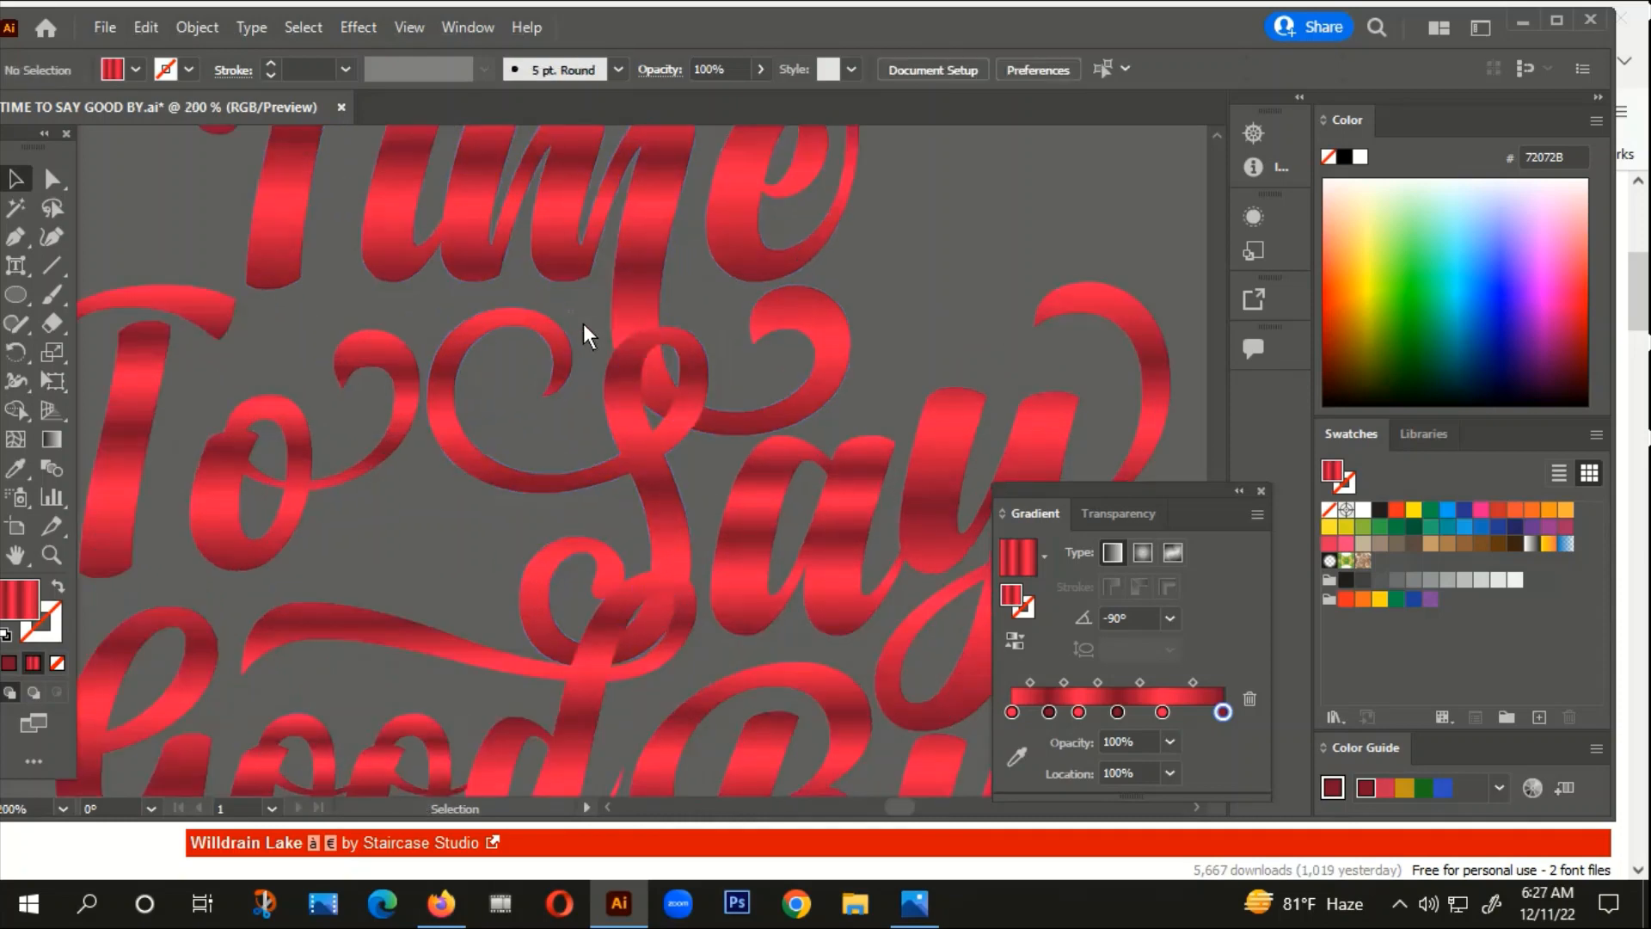
scroll(714, 399, "up", 3)
scroll(657, 393, "down", 1)
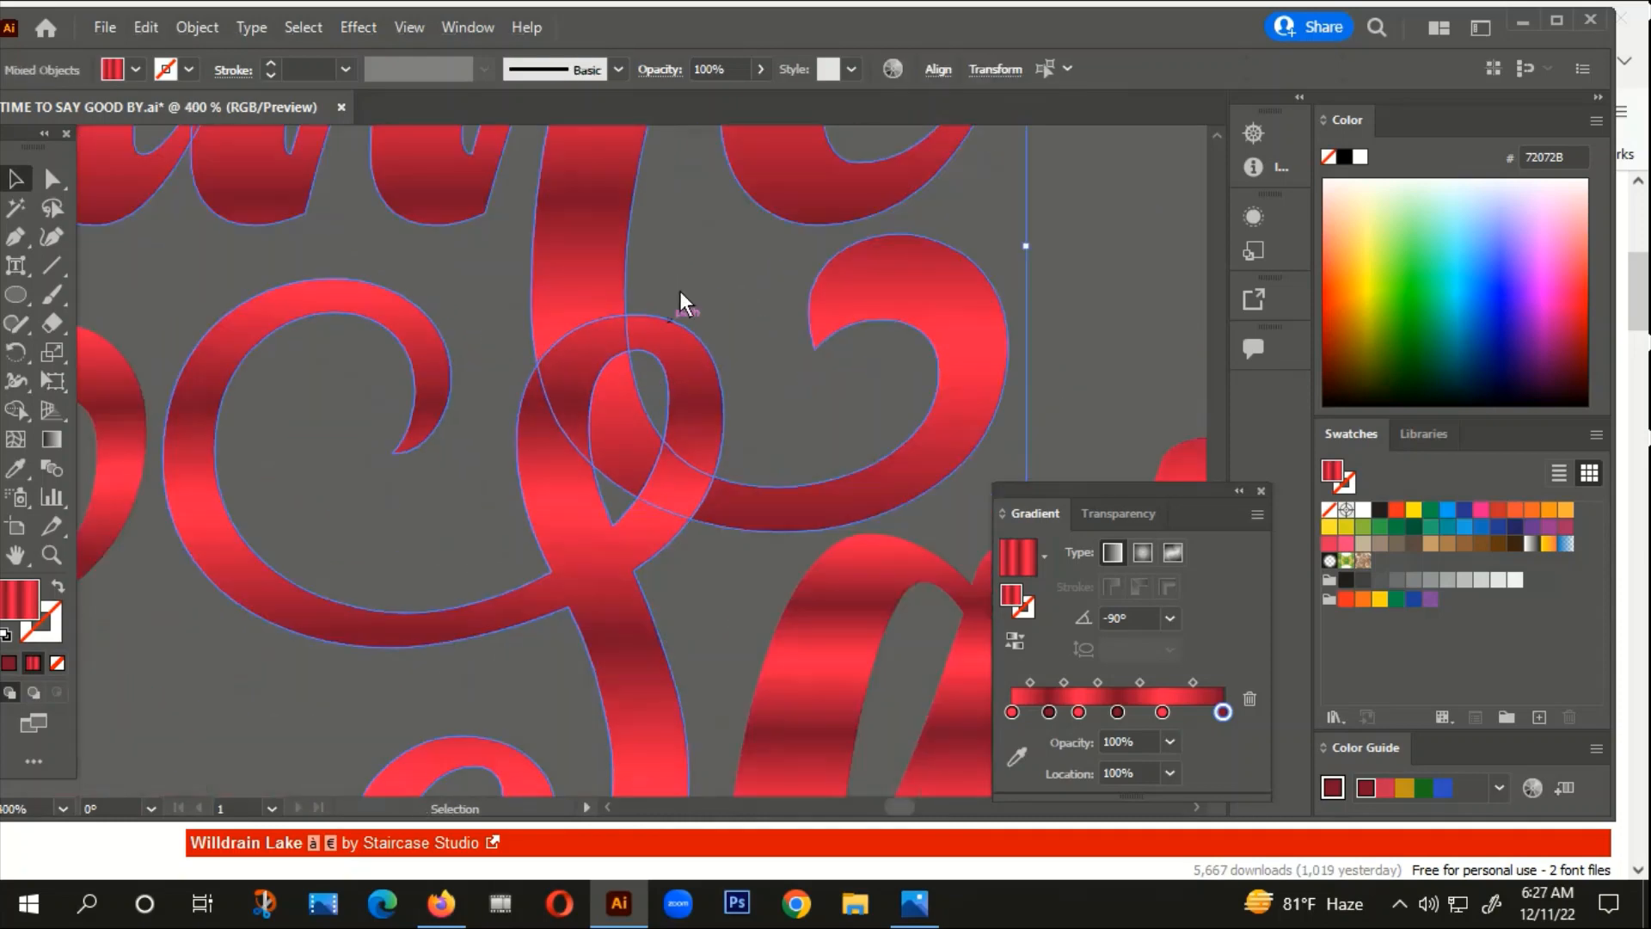
left_click(679, 292)
scroll(669, 512, "down", 3)
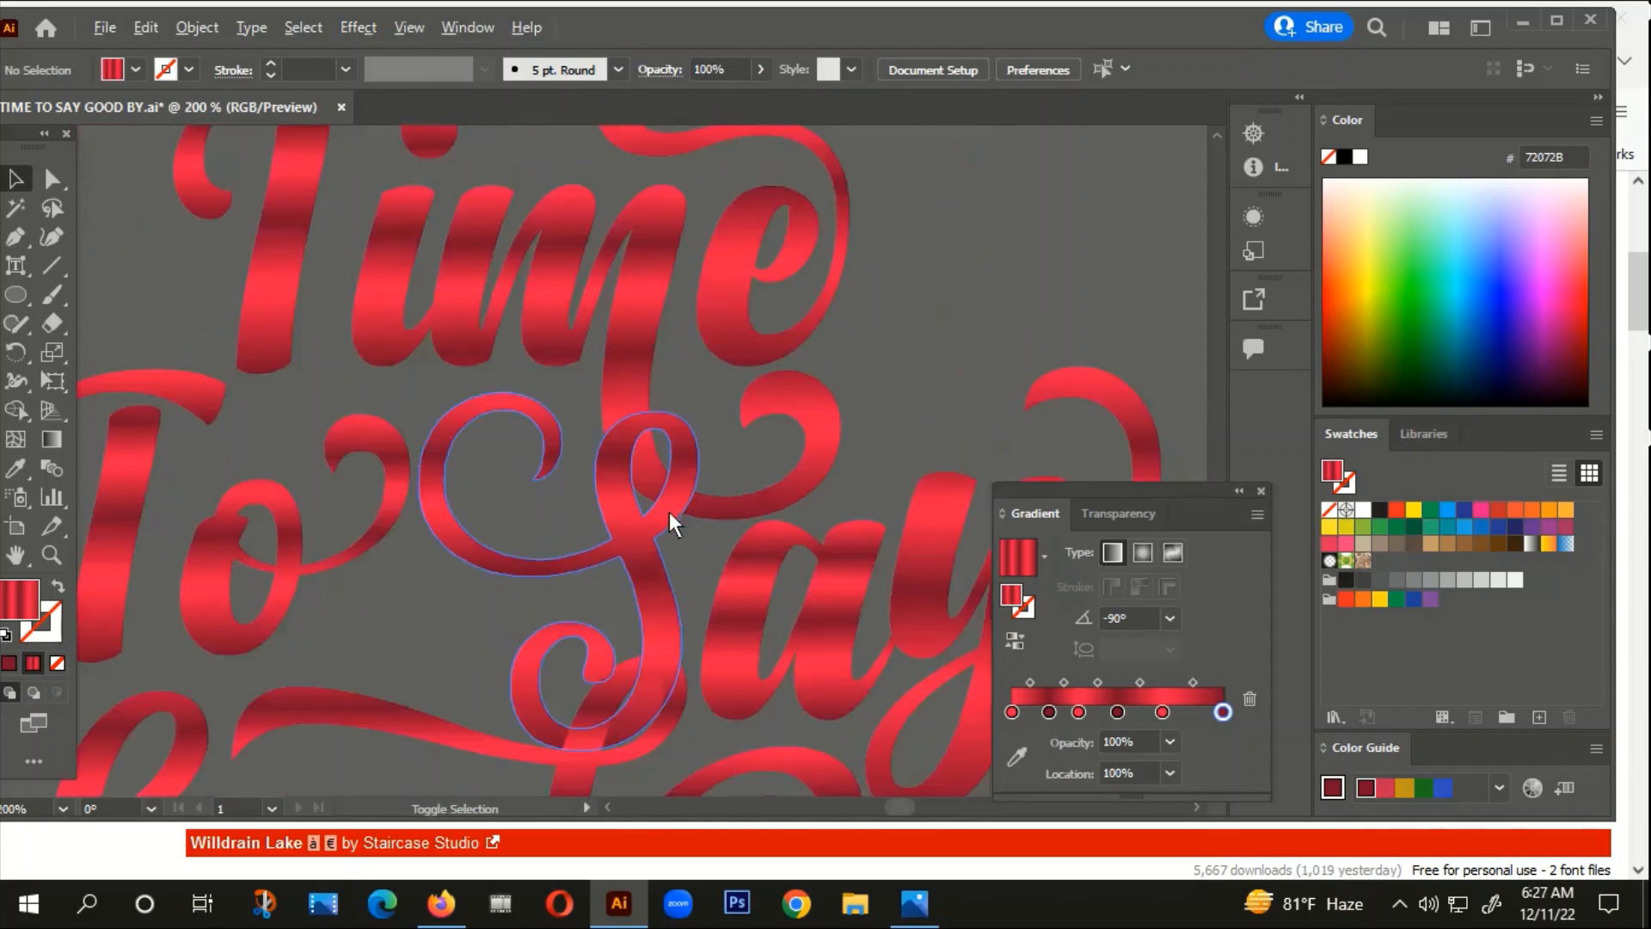
scroll(648, 467, "up", 3)
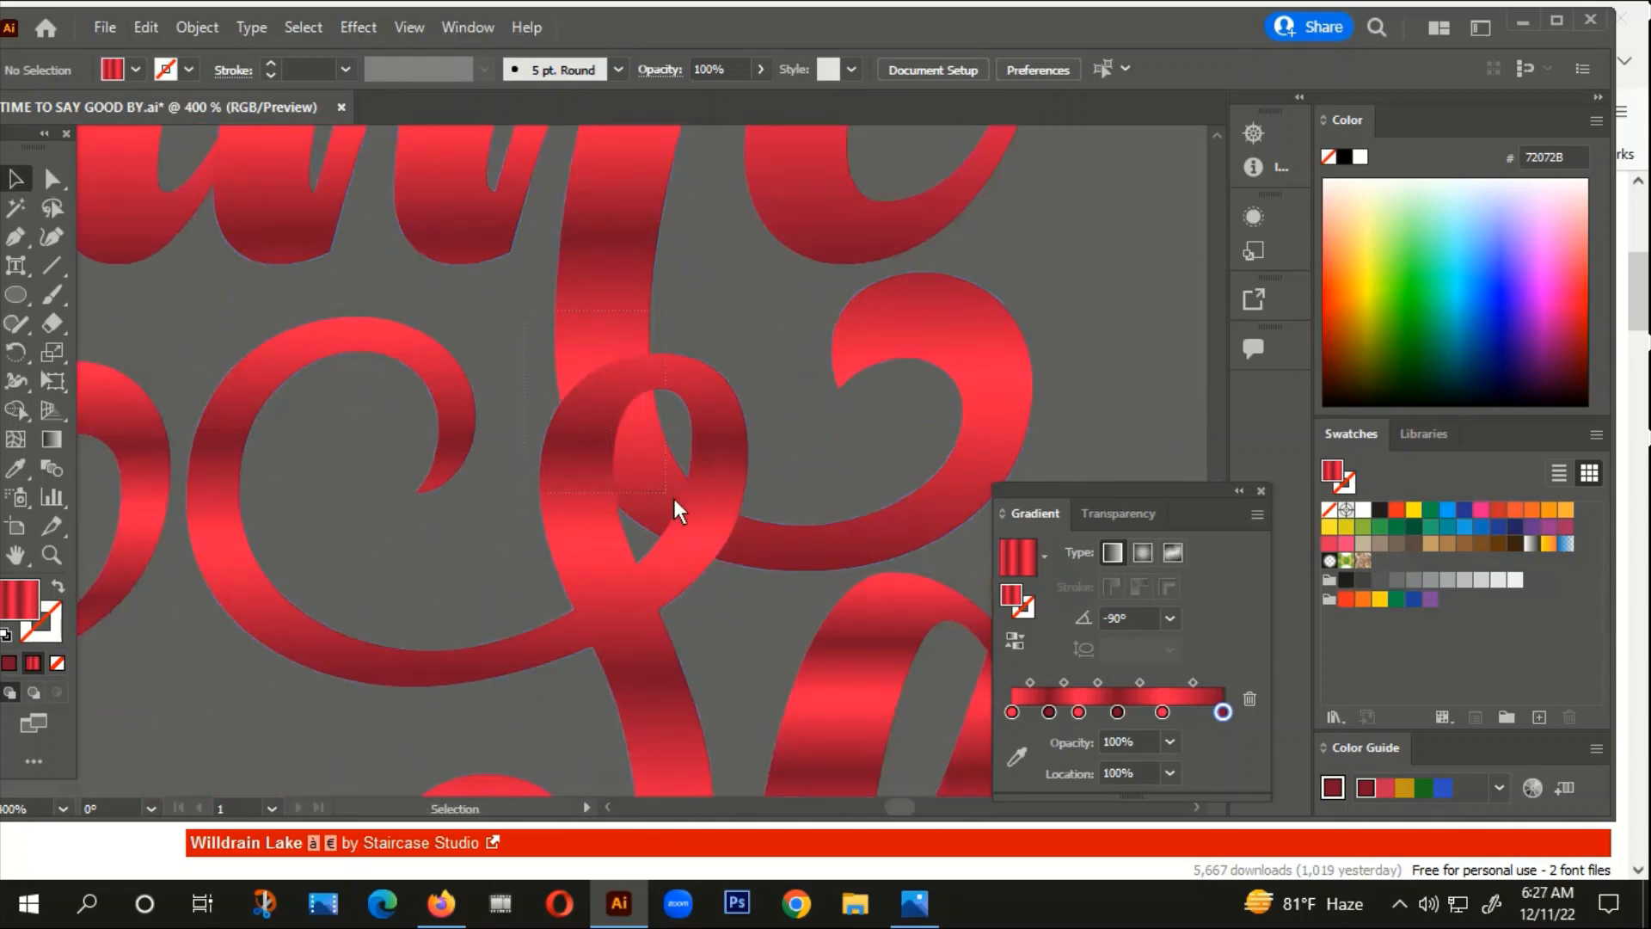
Step: Merge the m's tail with its overlap on the S's upper loop using Shape Builder, so the tail passes over the loop there
key("ctrl+a")
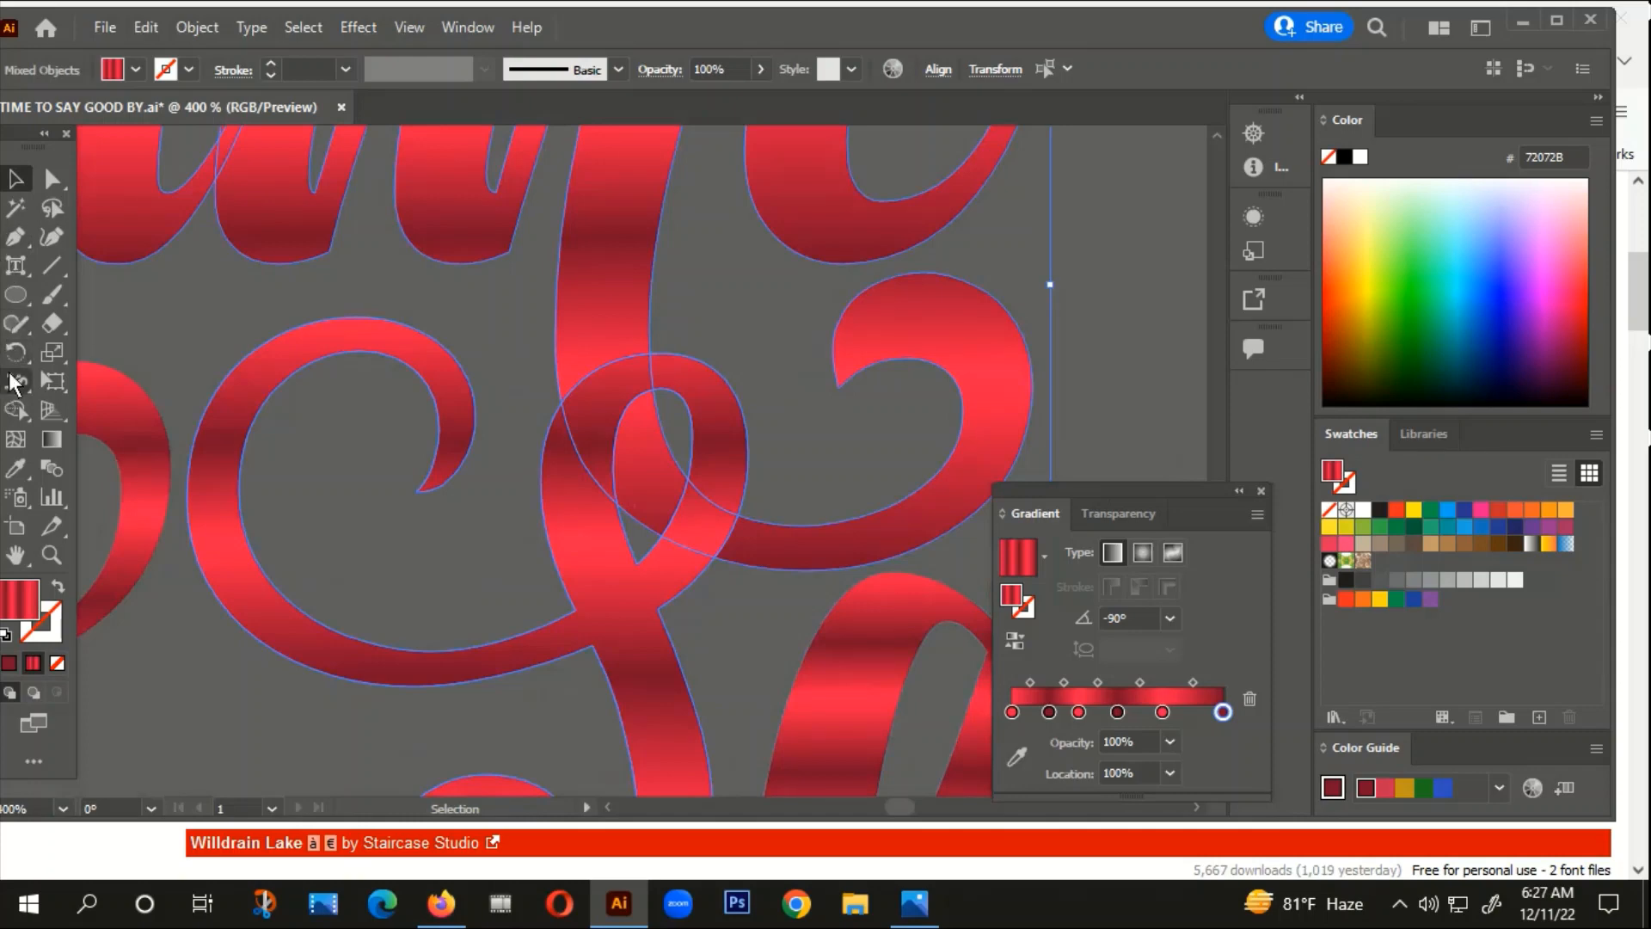
left_click(15, 381)
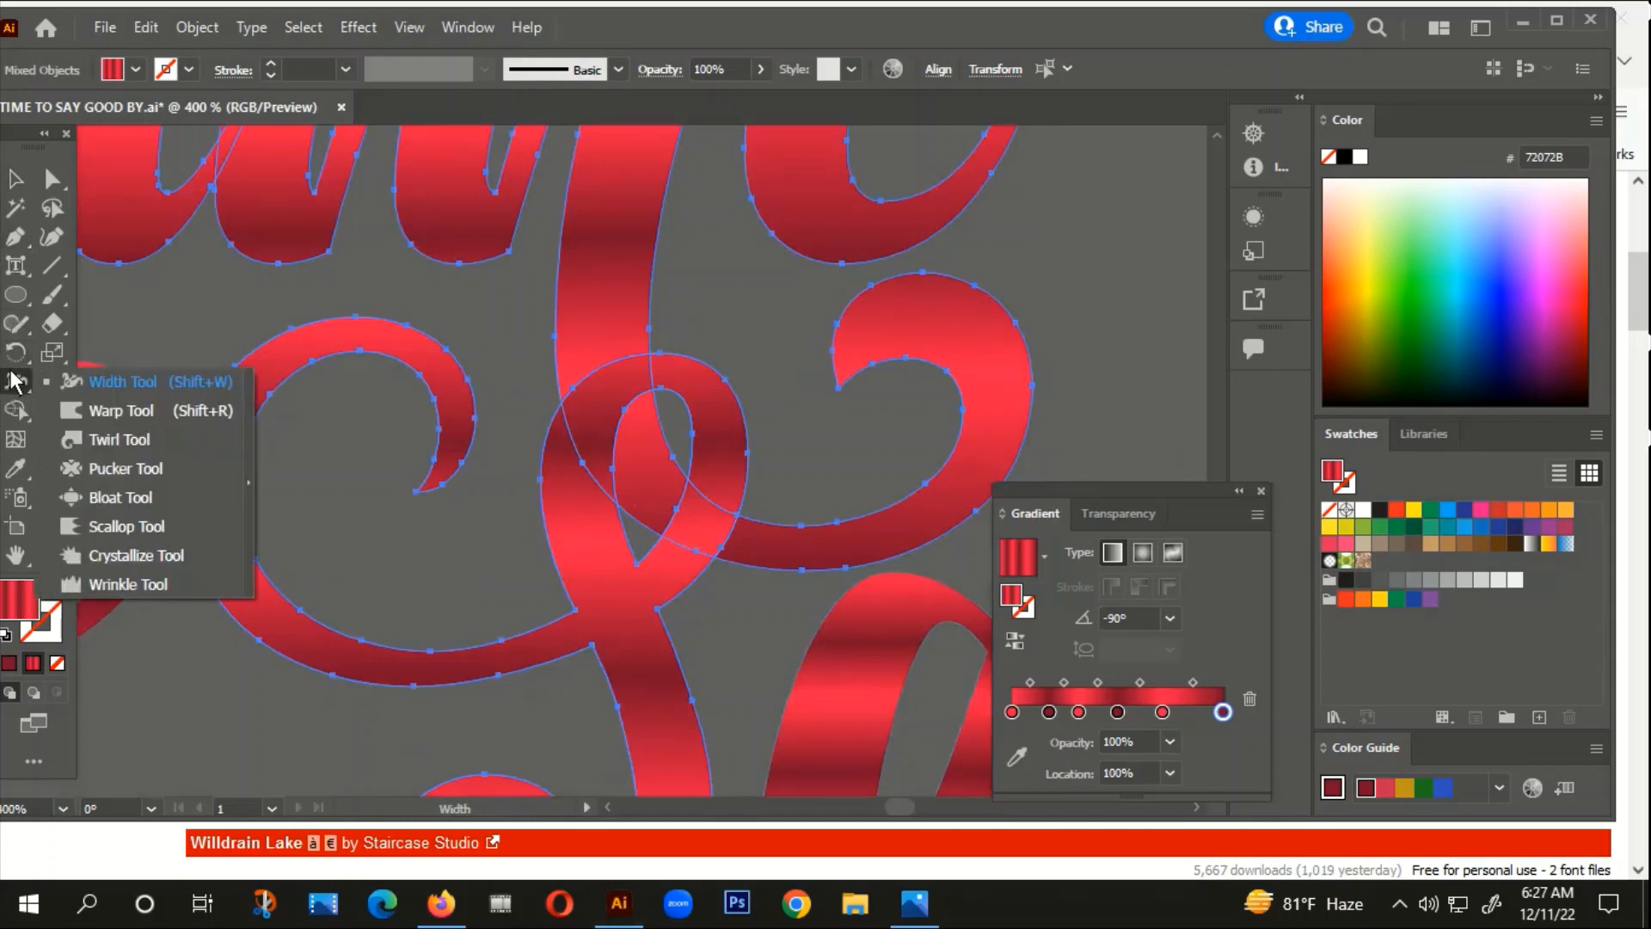
left_click(15, 410)
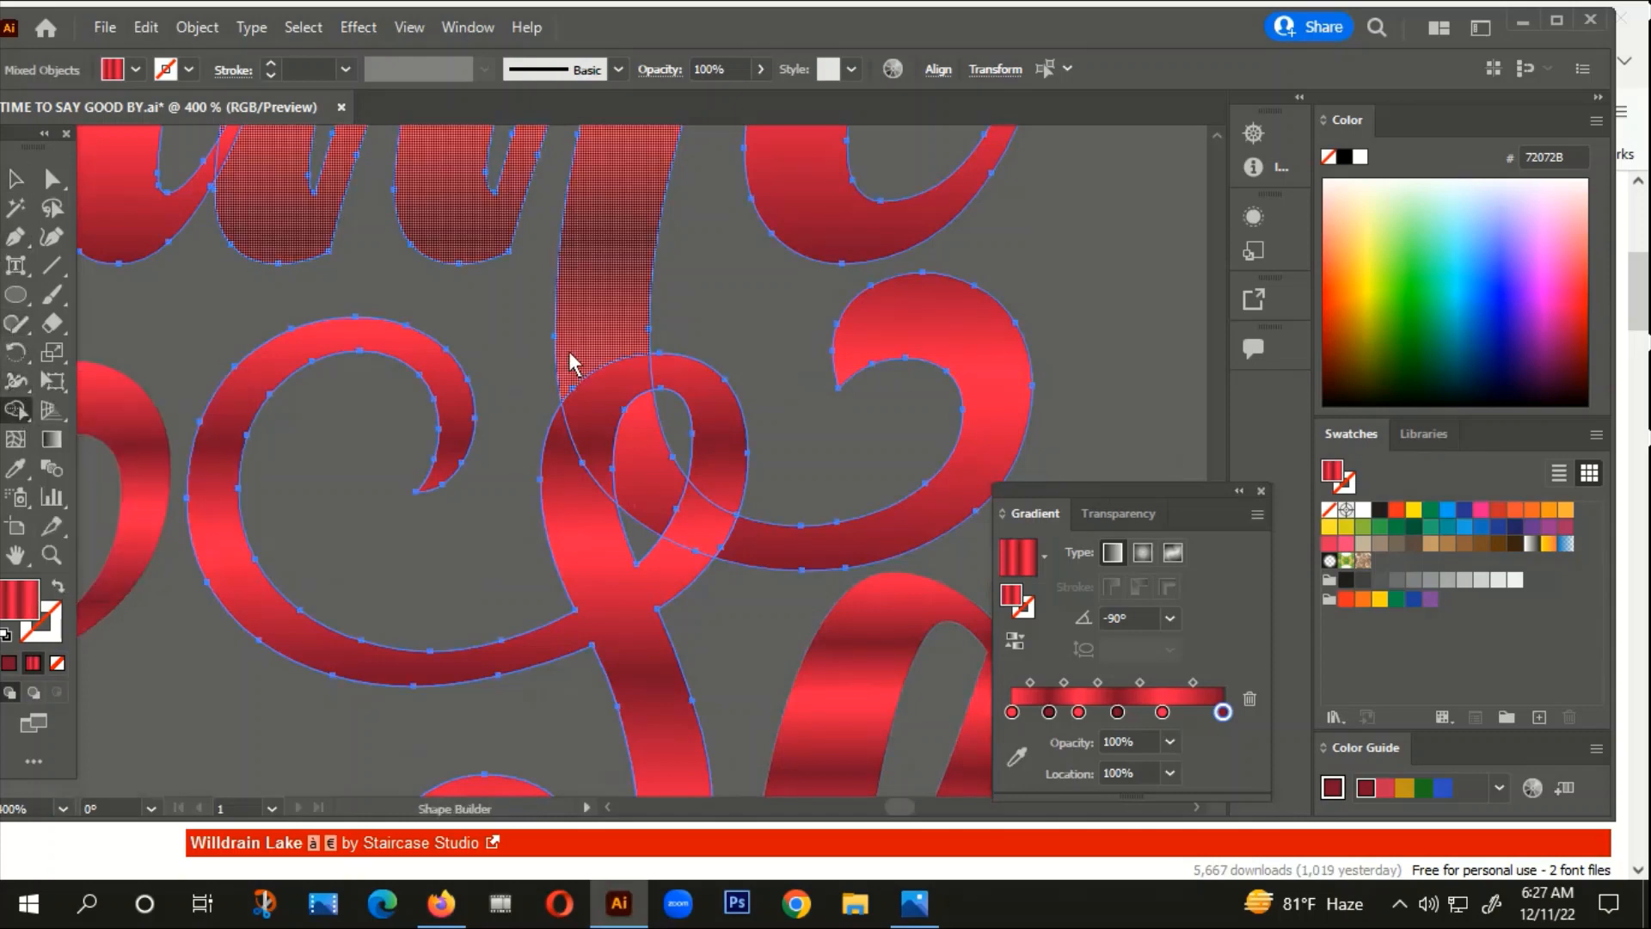
left_click_drag(588, 340, 631, 433)
left_click(21, 179)
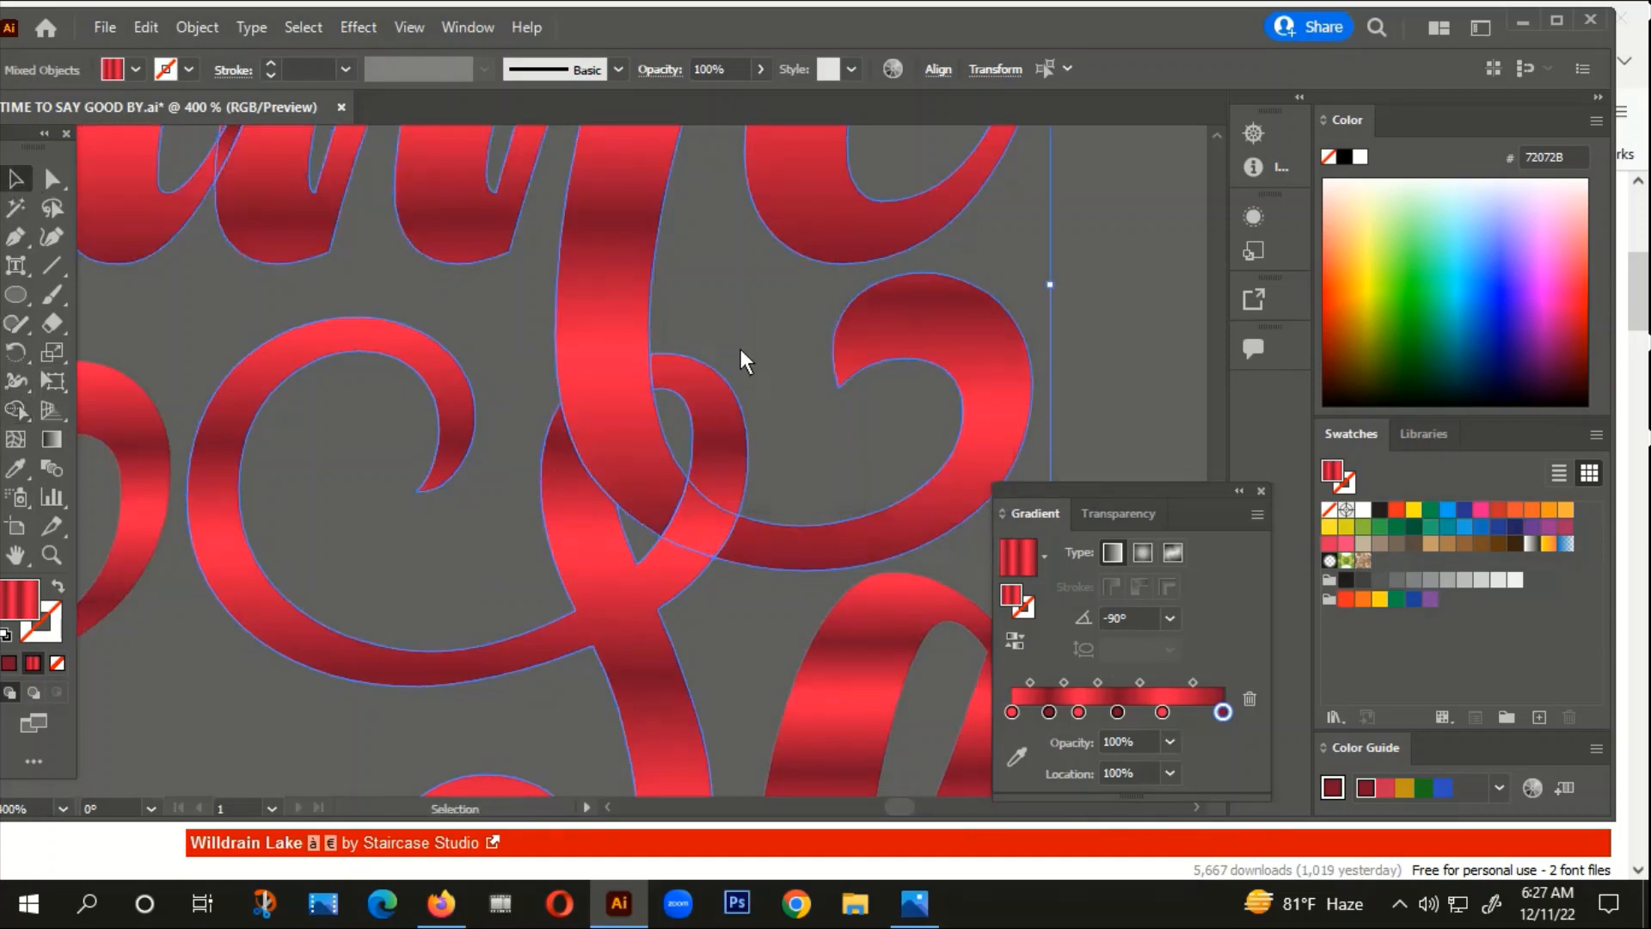
left_click(741, 308)
scroll(741, 308, "down", 2)
scroll(576, 320, "down", 2)
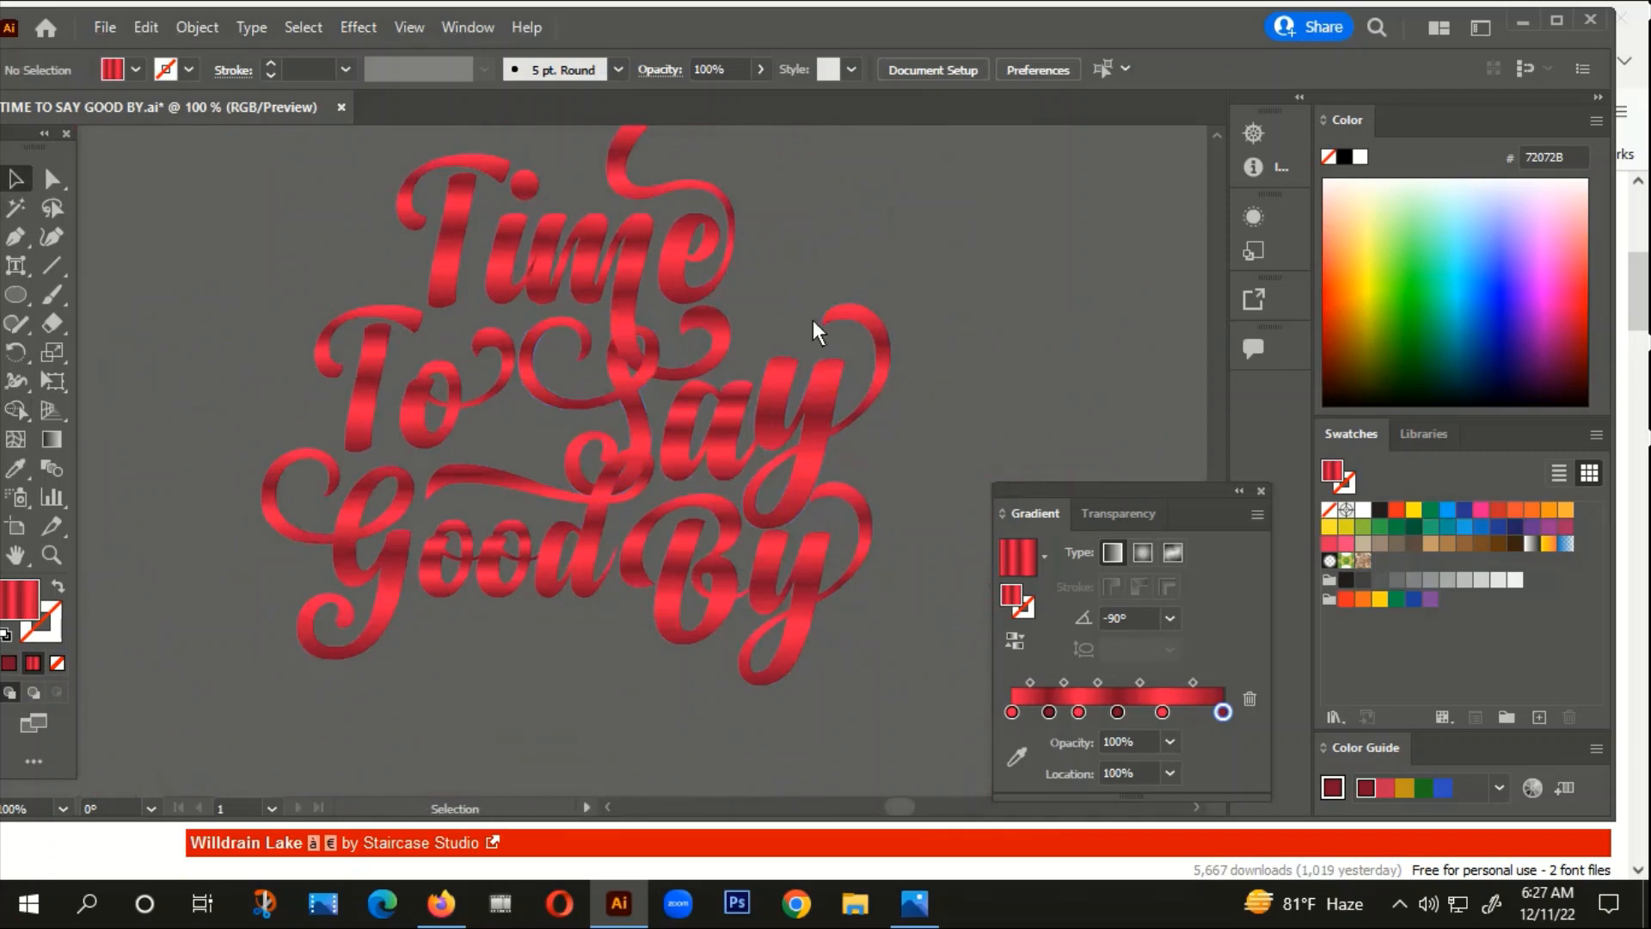
Step: Merge the S's lower stem with its overlaps on the d's loop using Shape Builder, so the S passes over the d
left_click_drag(805, 277, 837, 203)
left_click_drag(770, 610, 784, 600)
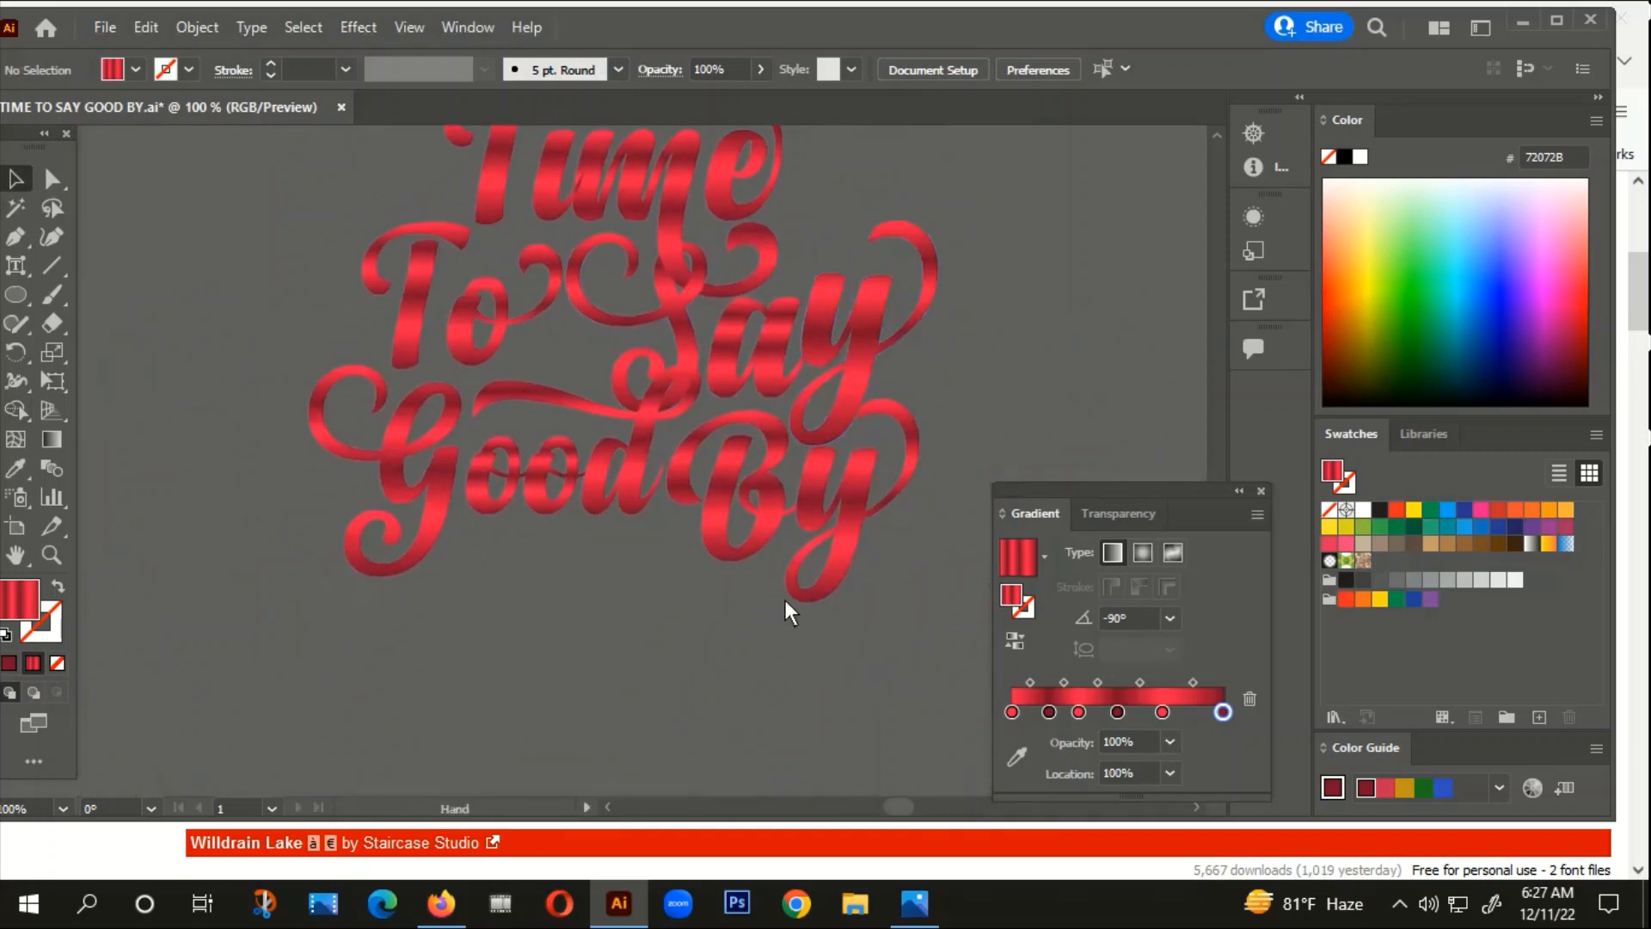
scroll(682, 375, "up", 3)
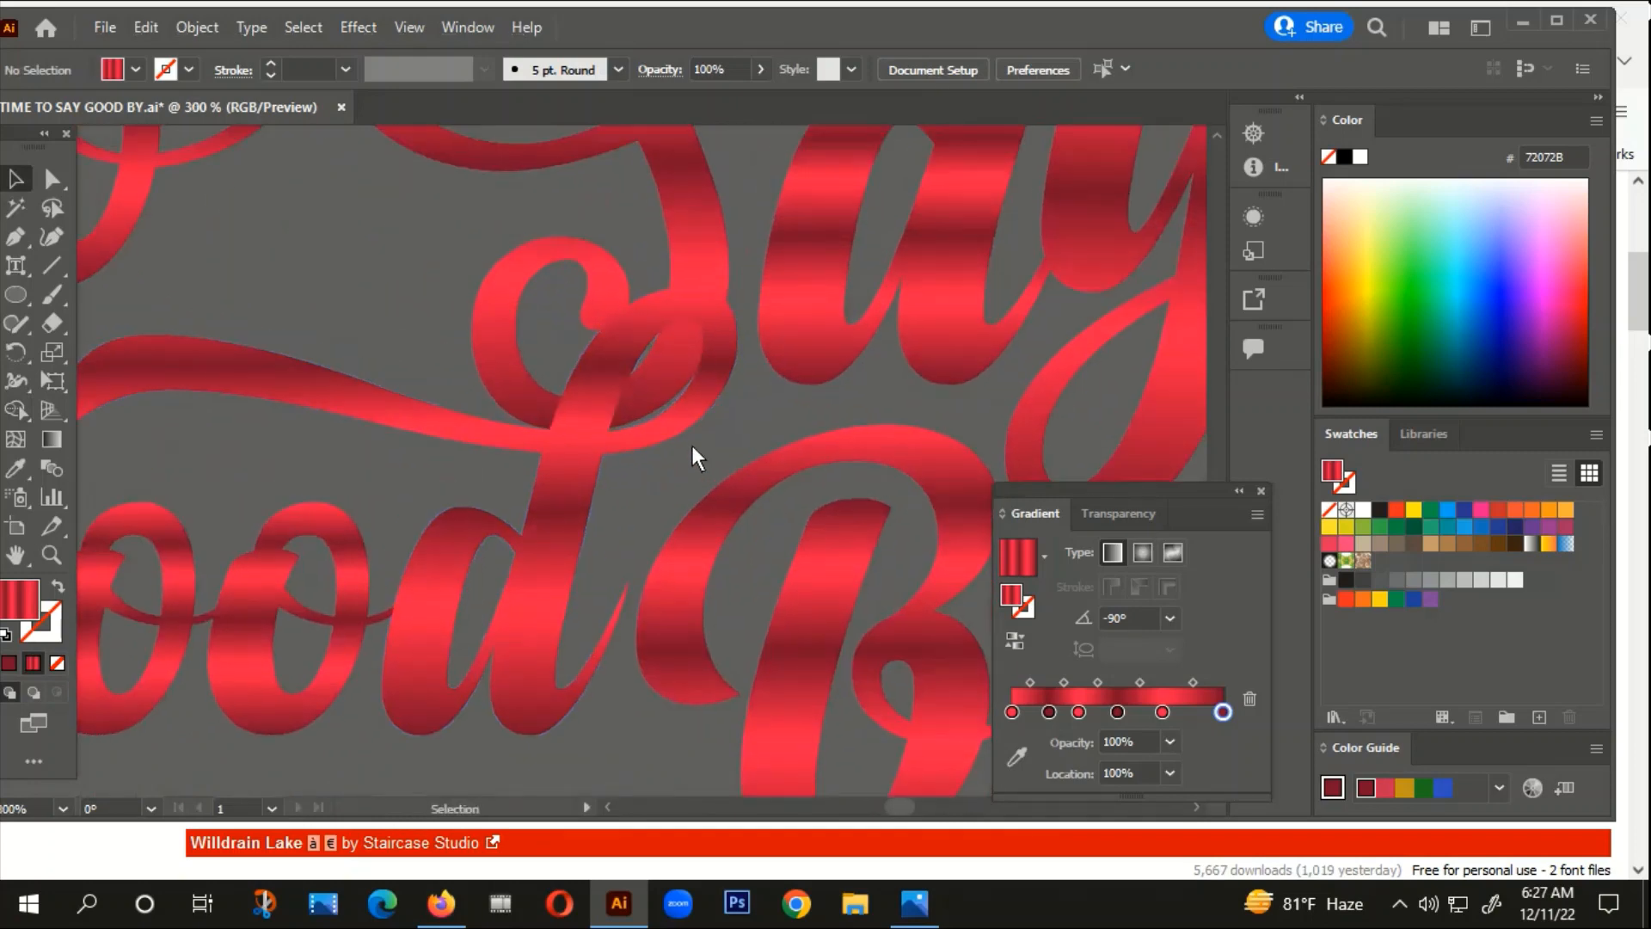
scroll(607, 344, "up", 1)
left_click_drag(701, 440, 709, 484)
left_click_drag(662, 270, 726, 489)
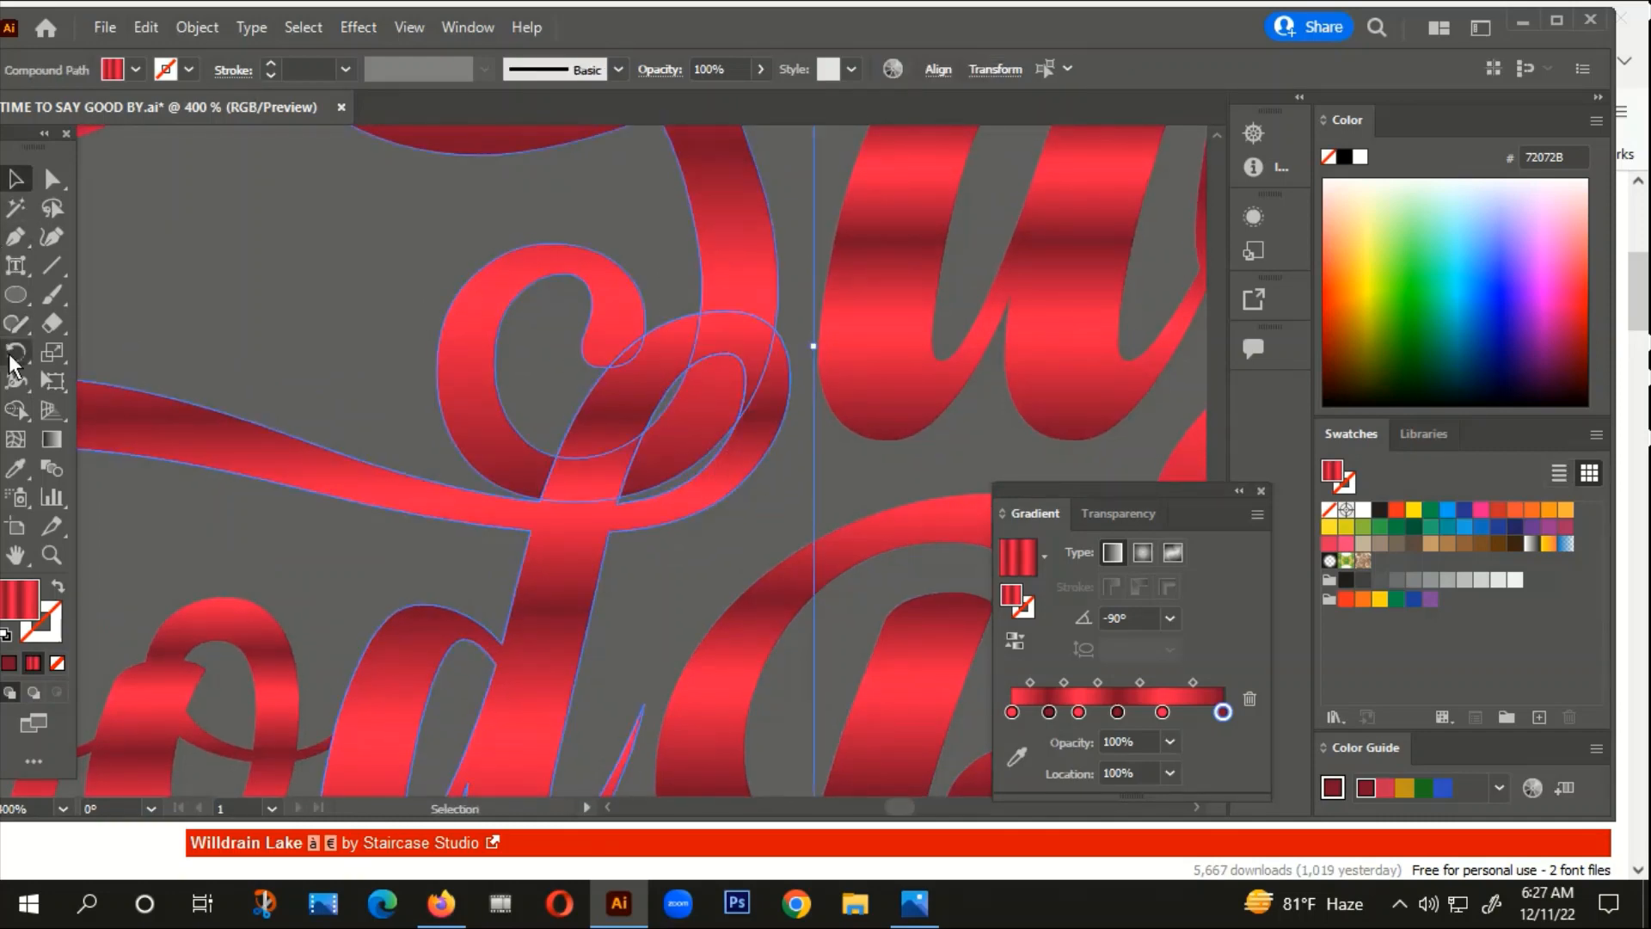
left_click(24, 405)
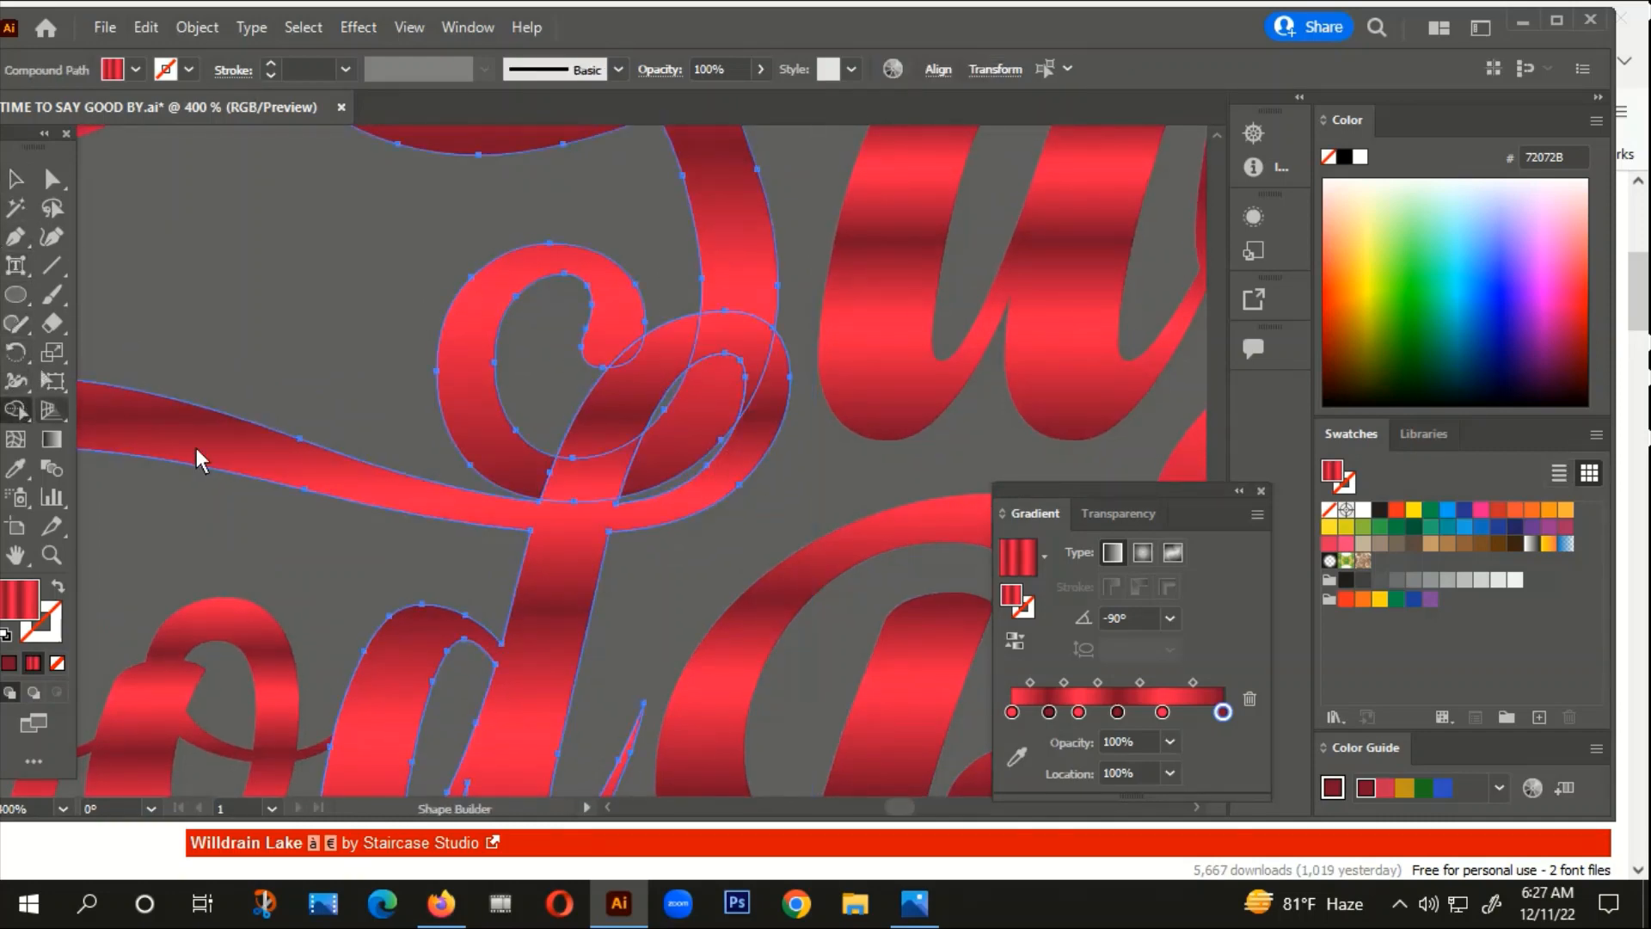
scroll(691, 523, "down", 1)
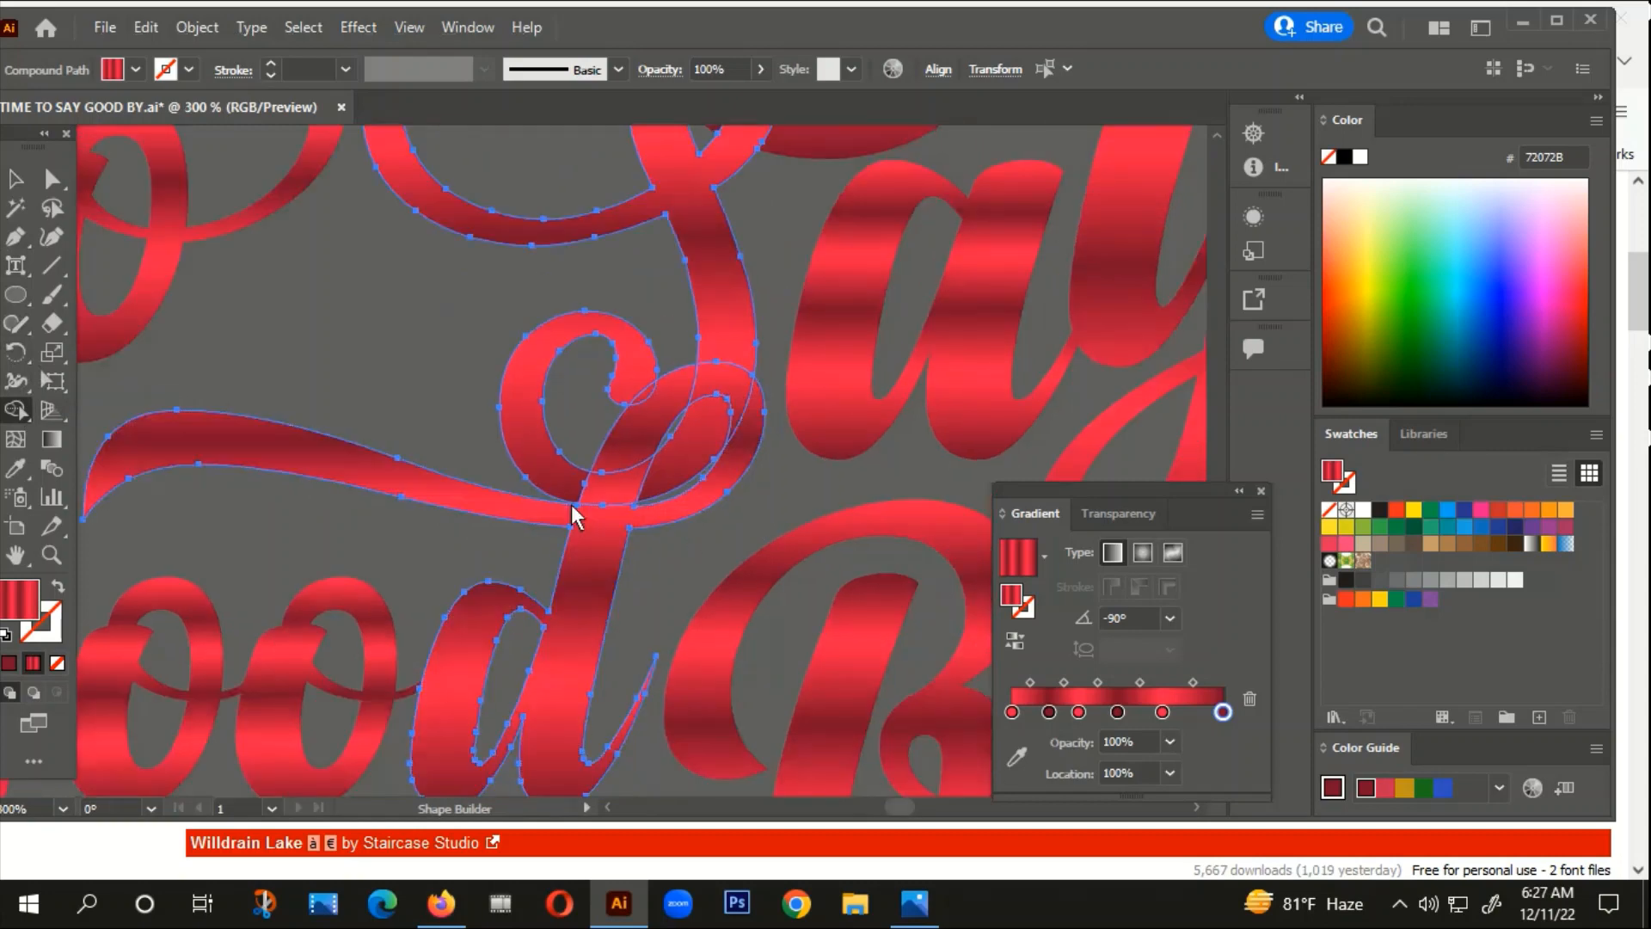
left_click(720, 407)
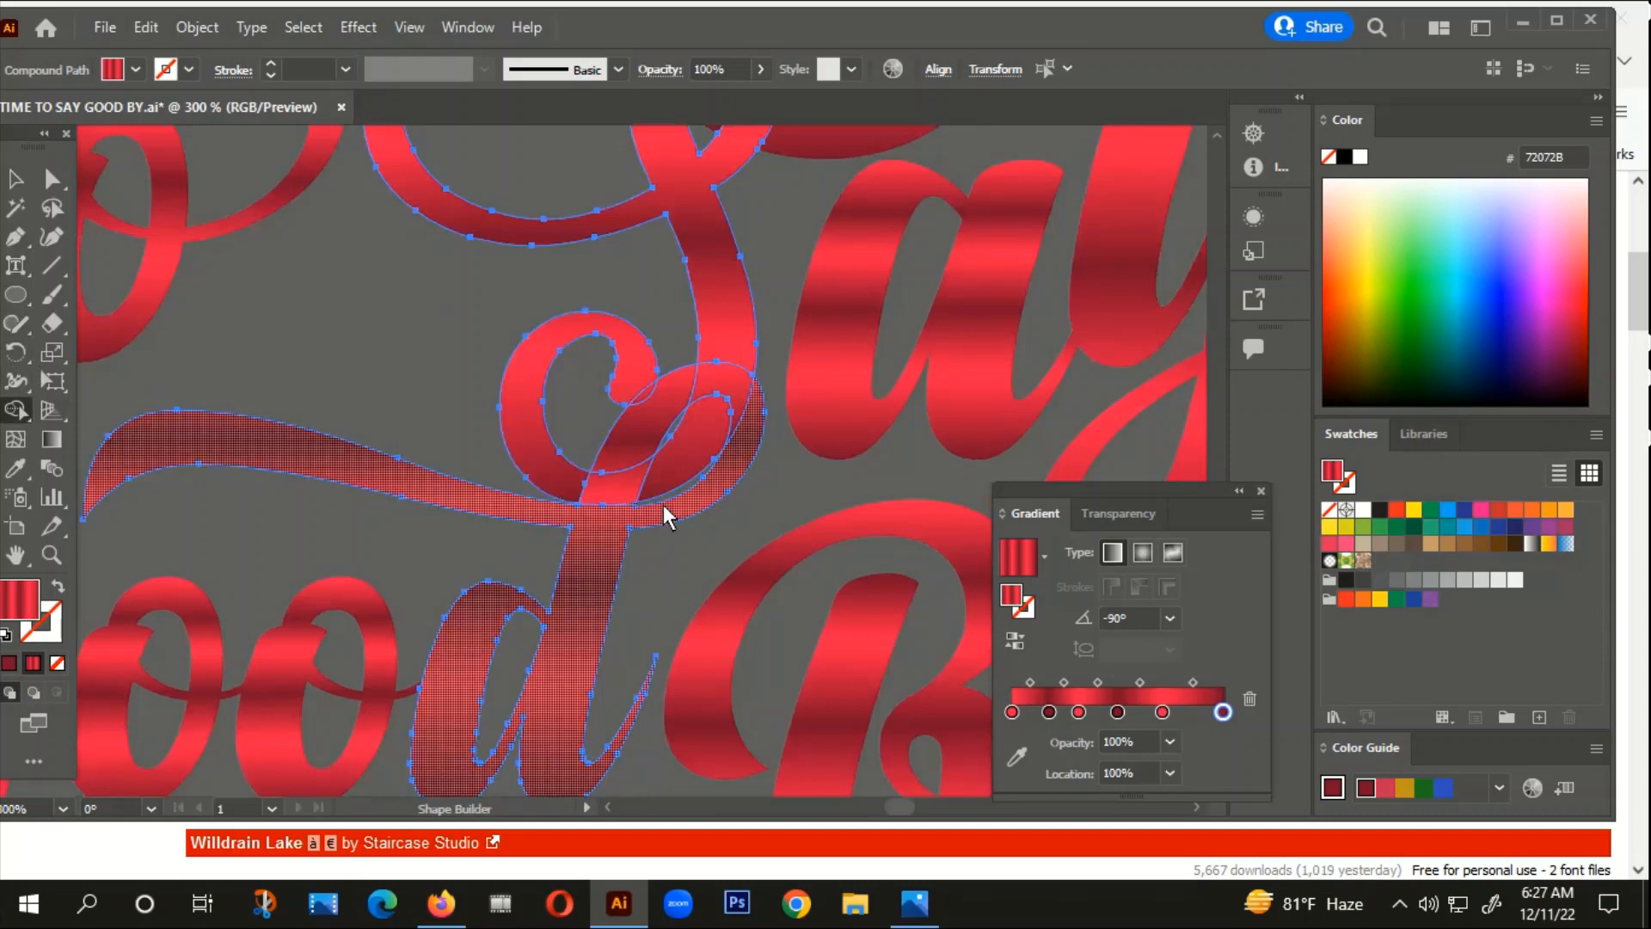
scroll(673, 404, "up", 1)
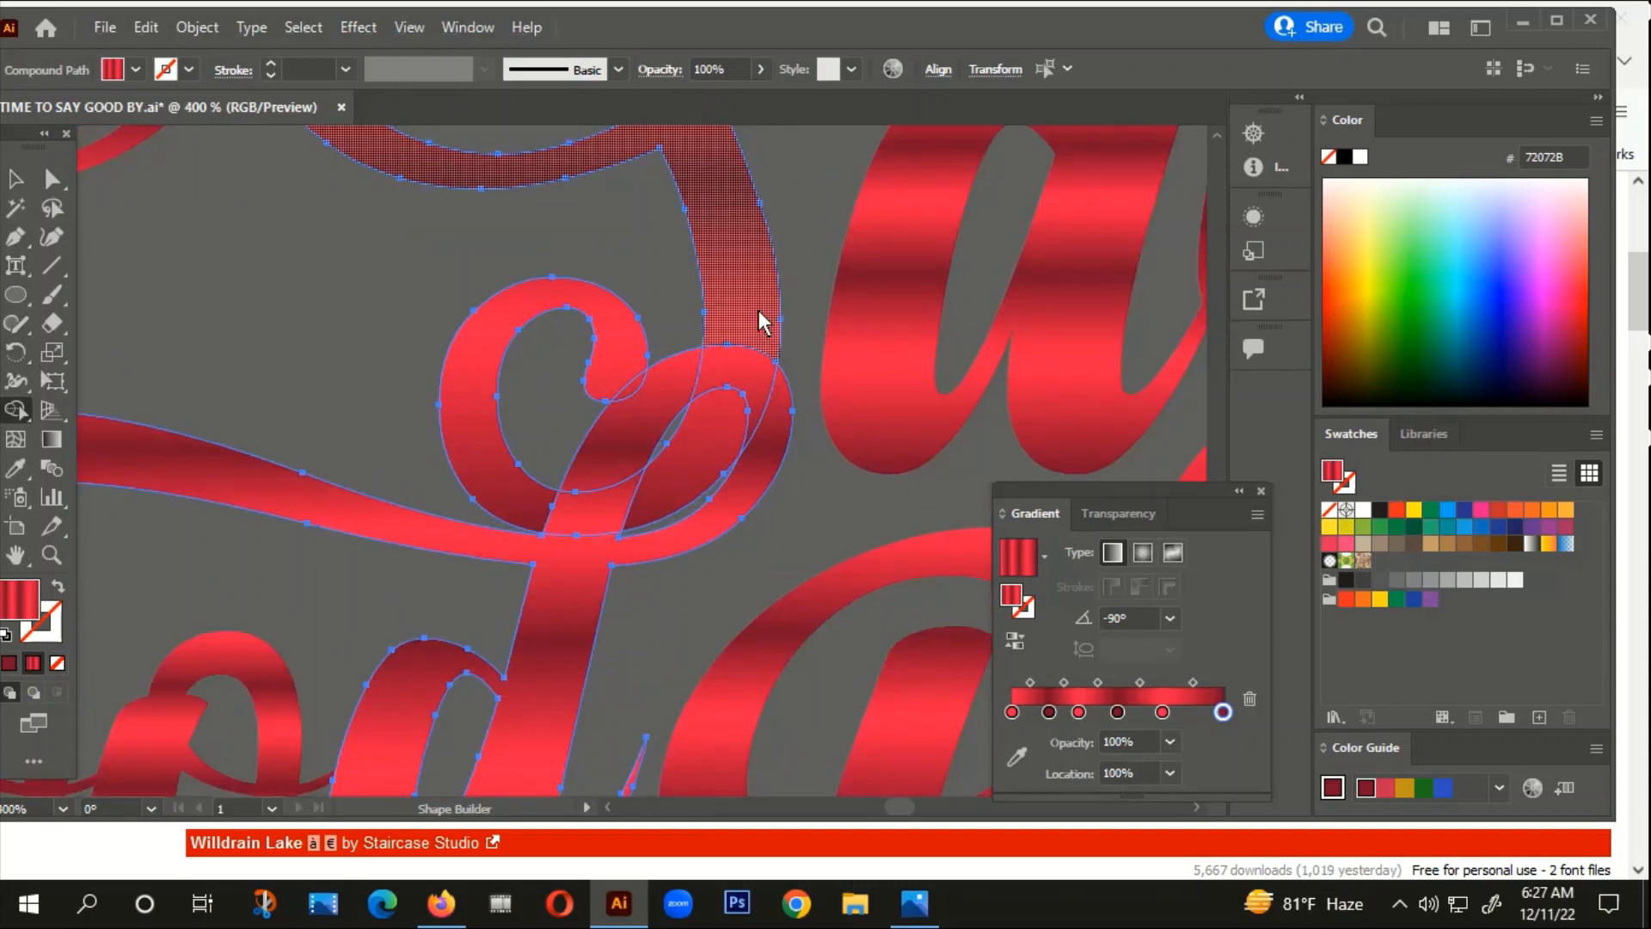
left_click(695, 461)
left_click(15, 175)
left_click(312, 331)
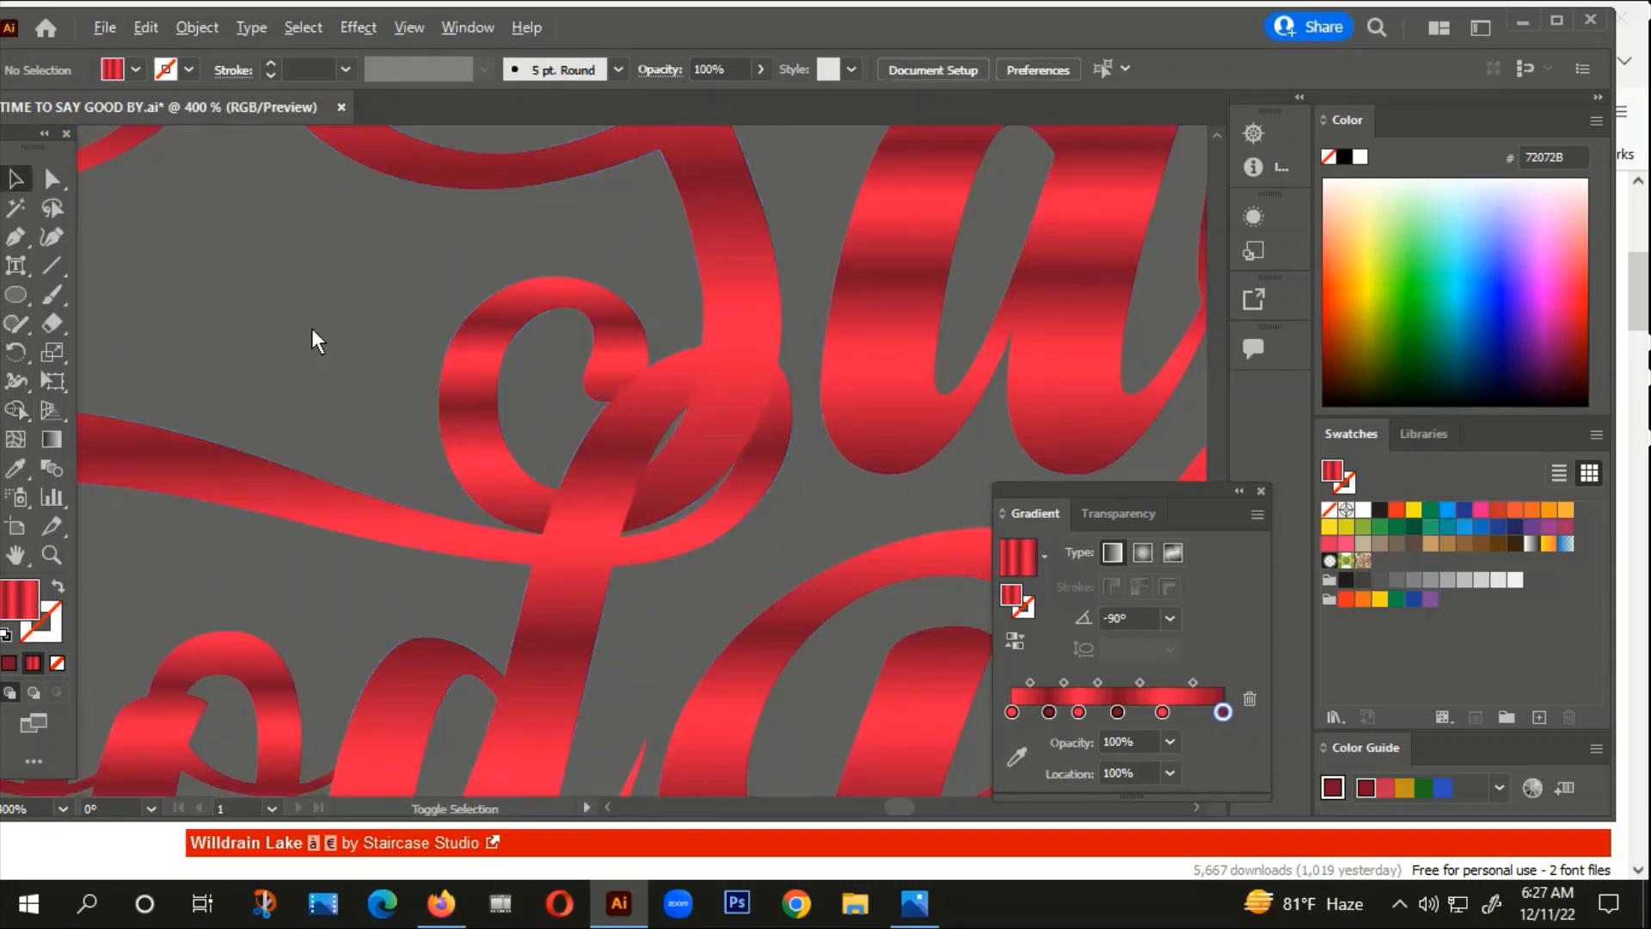
Step: Compare the interlocked lettering with the finished artwork that has an outline and leaf ornaments
scroll(745, 503, "down", 5)
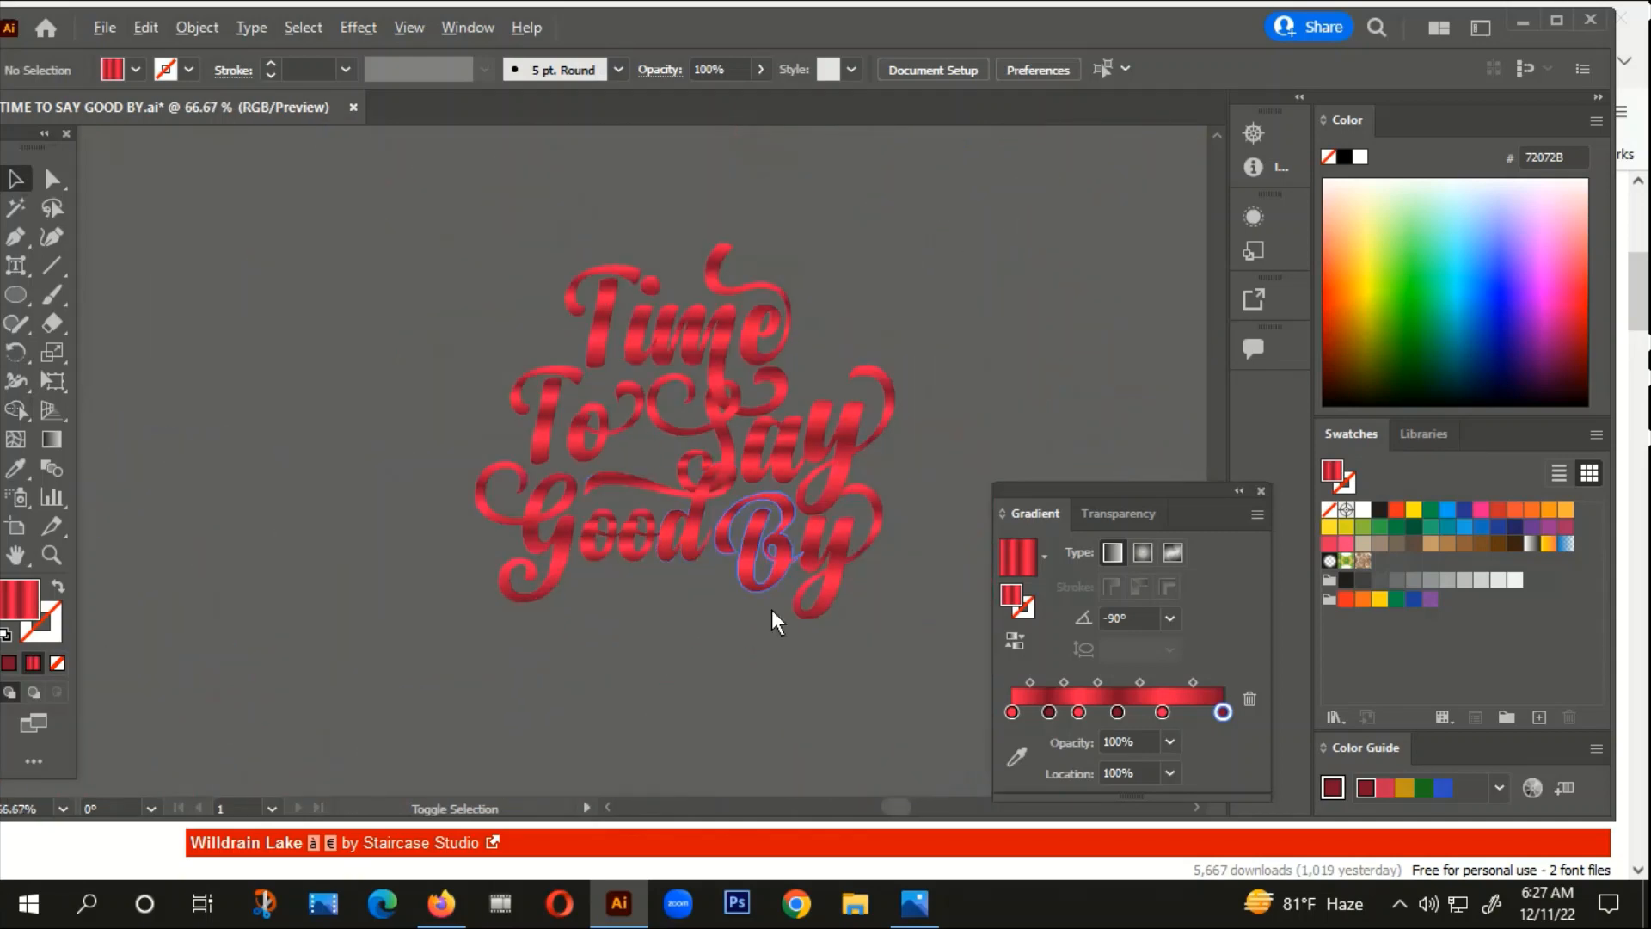
scroll(838, 525, "up", 3)
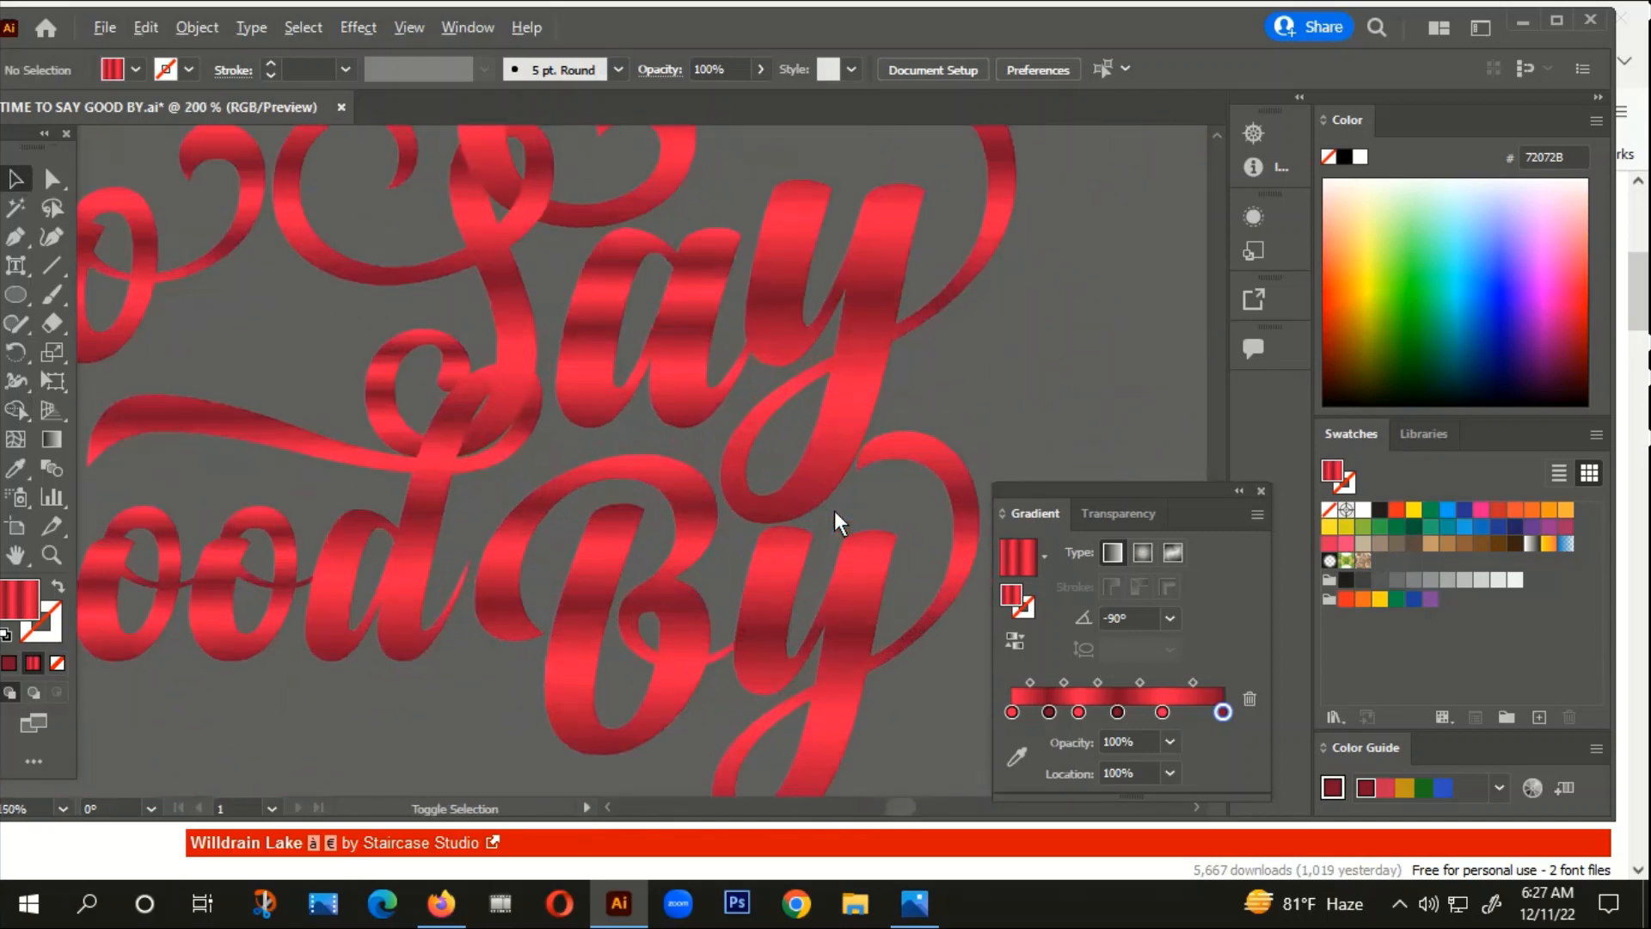
scroll(834, 510, "down", 6)
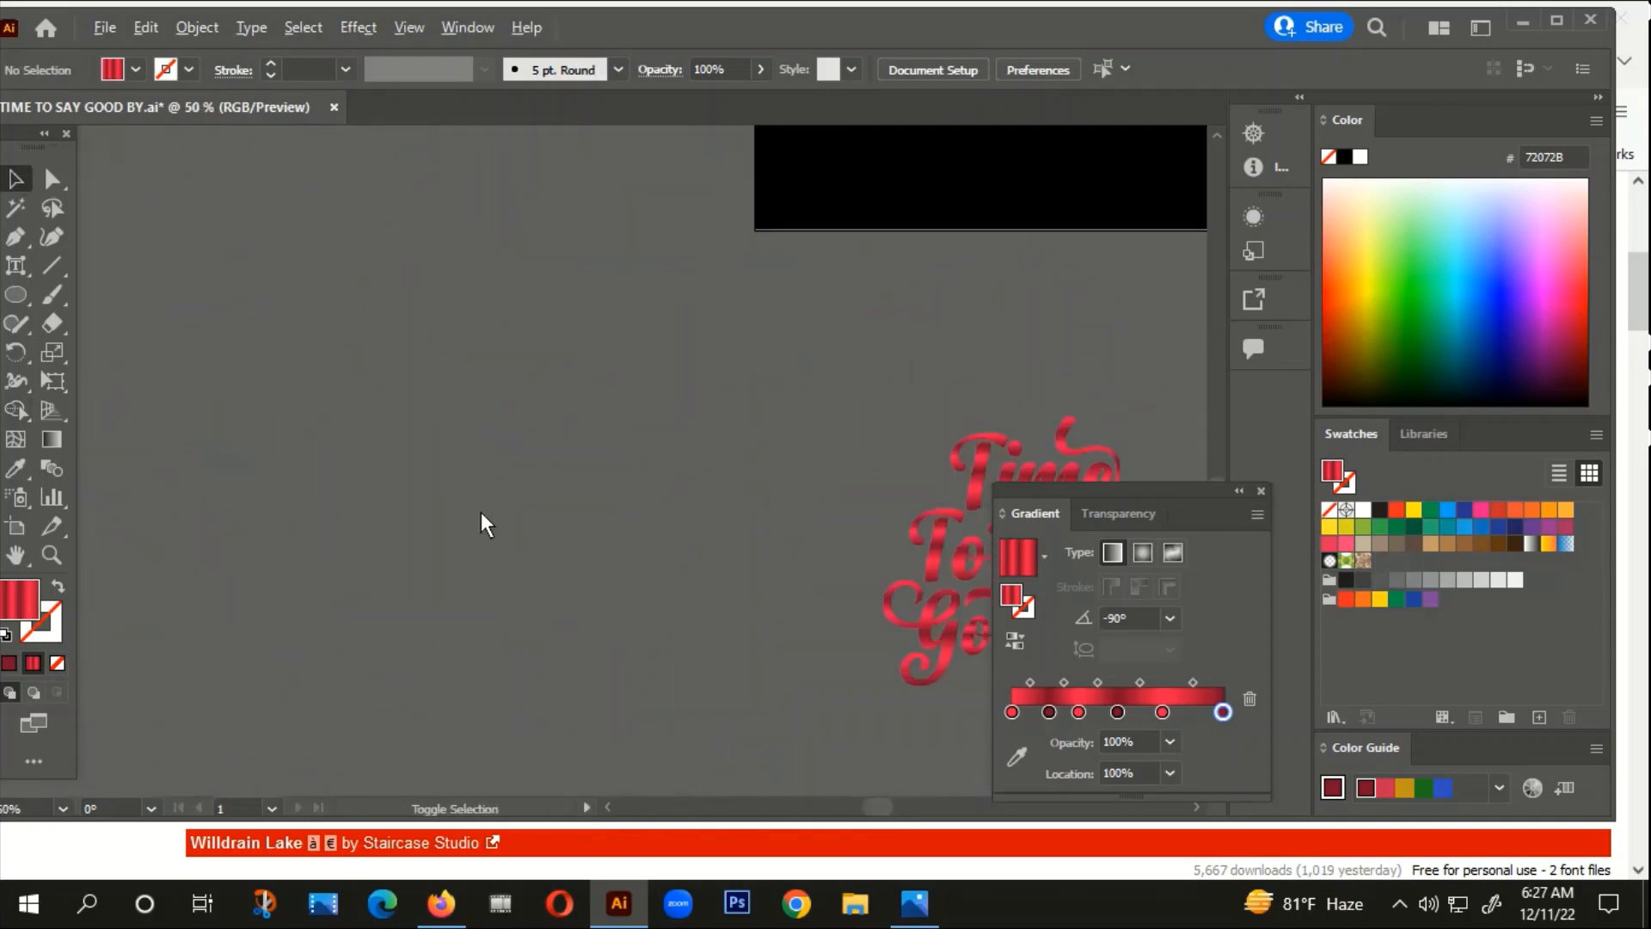
left_click_drag(203, 321, 426, 340)
scroll(376, 370, "up", 4)
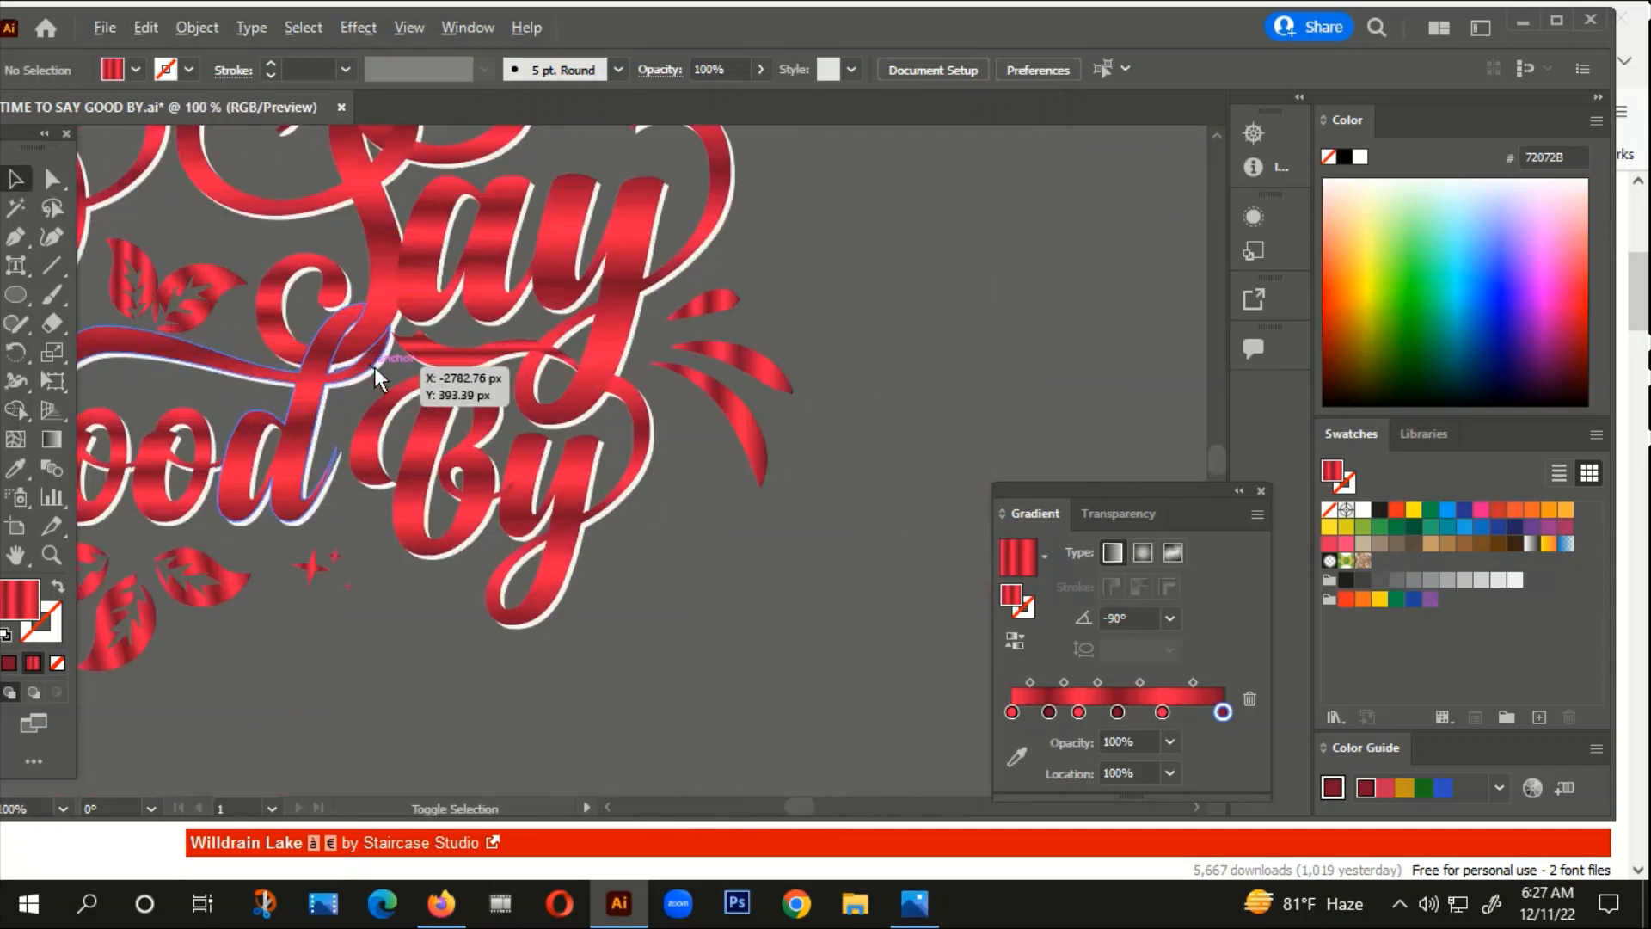
scroll(550, 369, "down", 5)
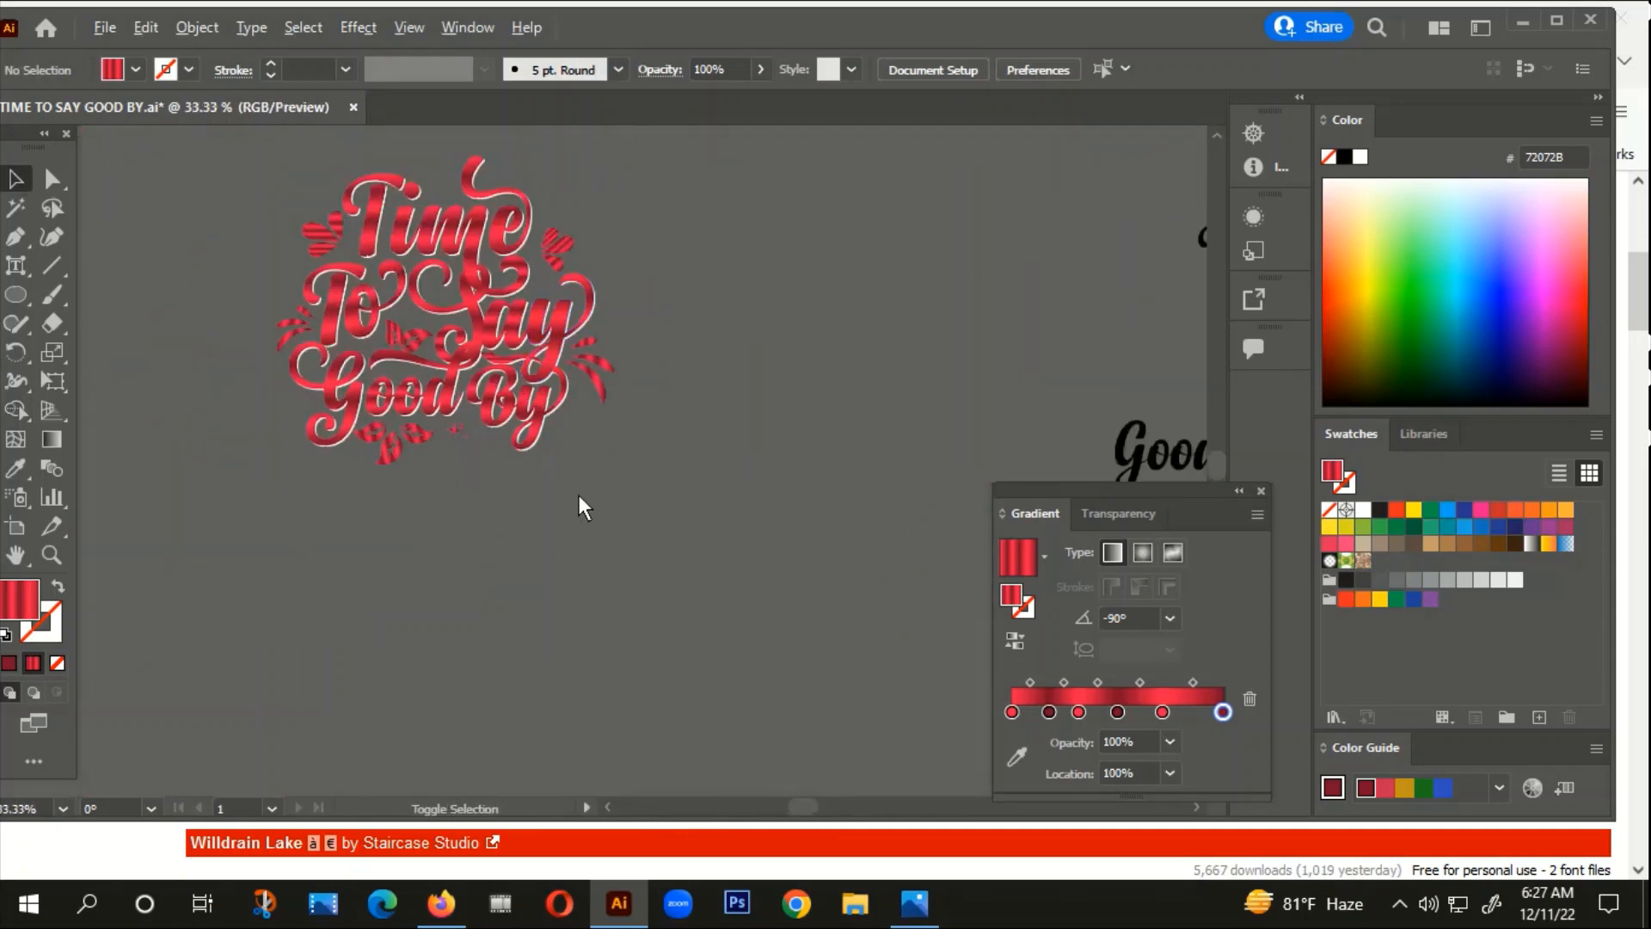
left_click_drag(619, 542, 273, 403)
left_click_drag(747, 515, 533, 456)
scroll(674, 469, "up", 3)
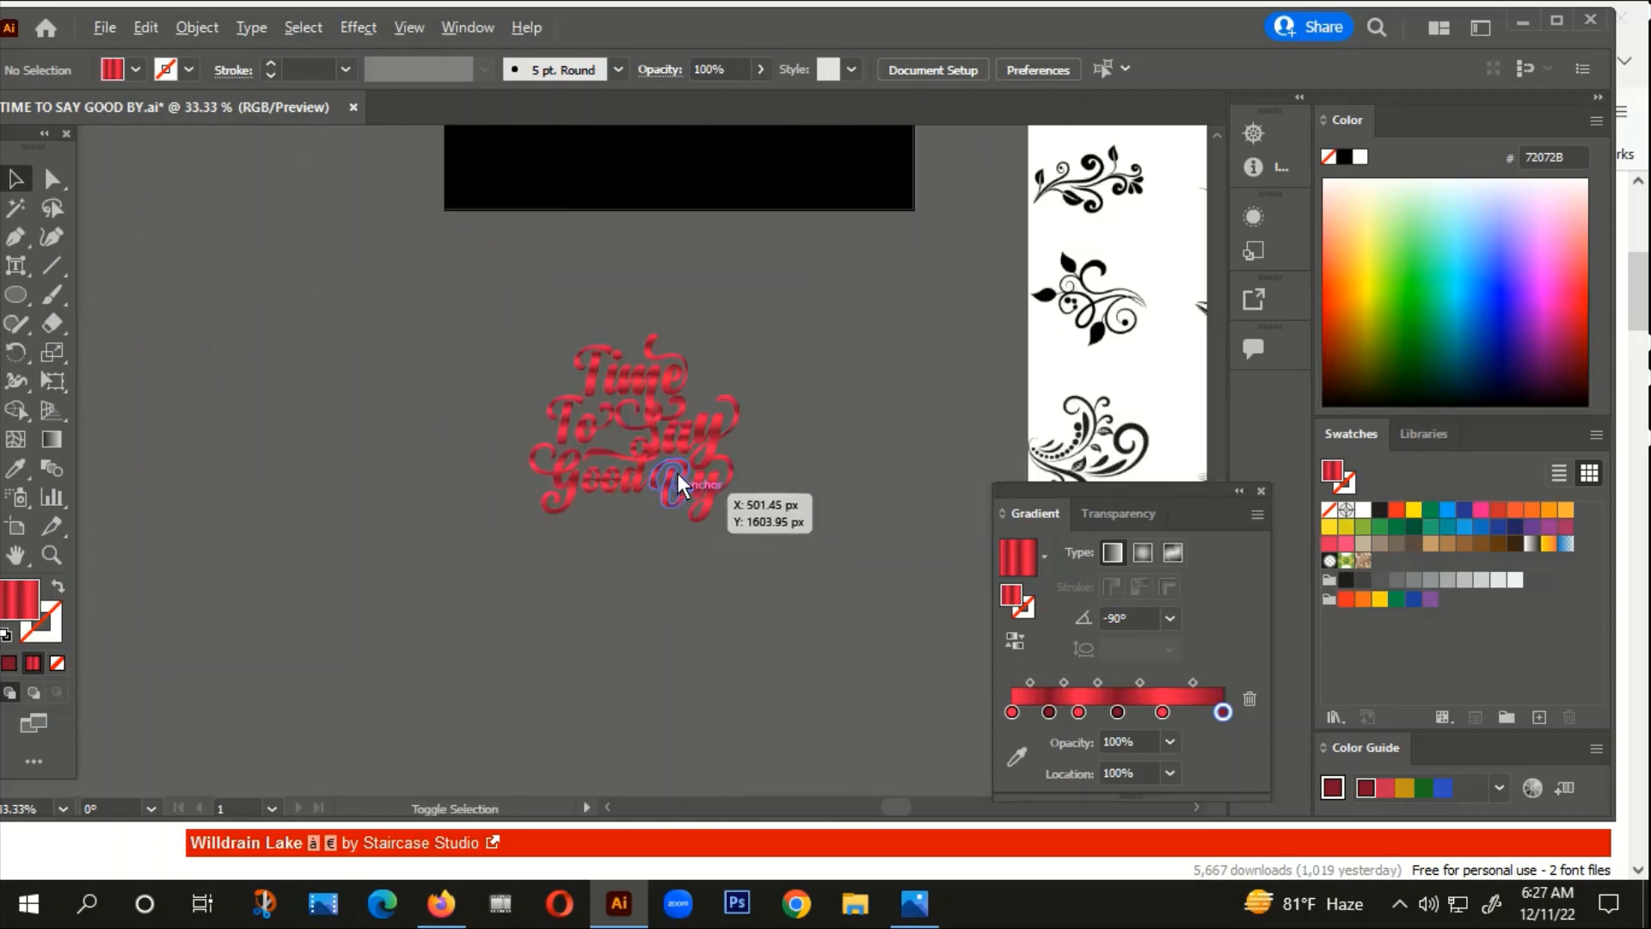
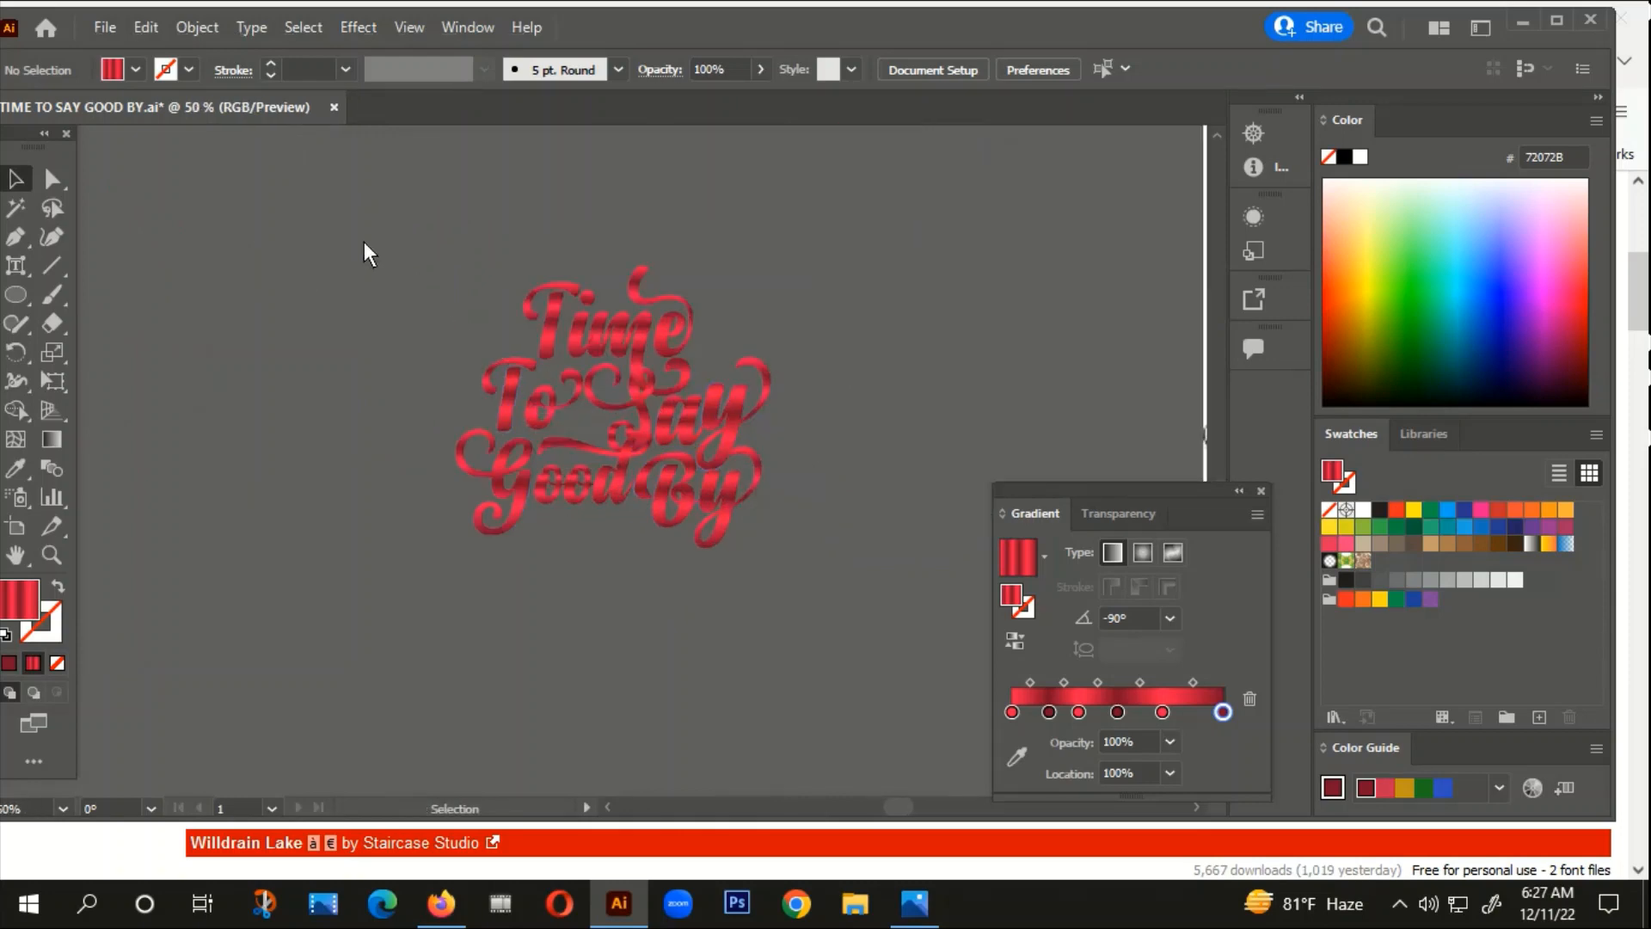
Step: Group all the red gradient lettering and bring the group to the front
left_click_drag(774, 614, 739, 516)
right_click(660, 339)
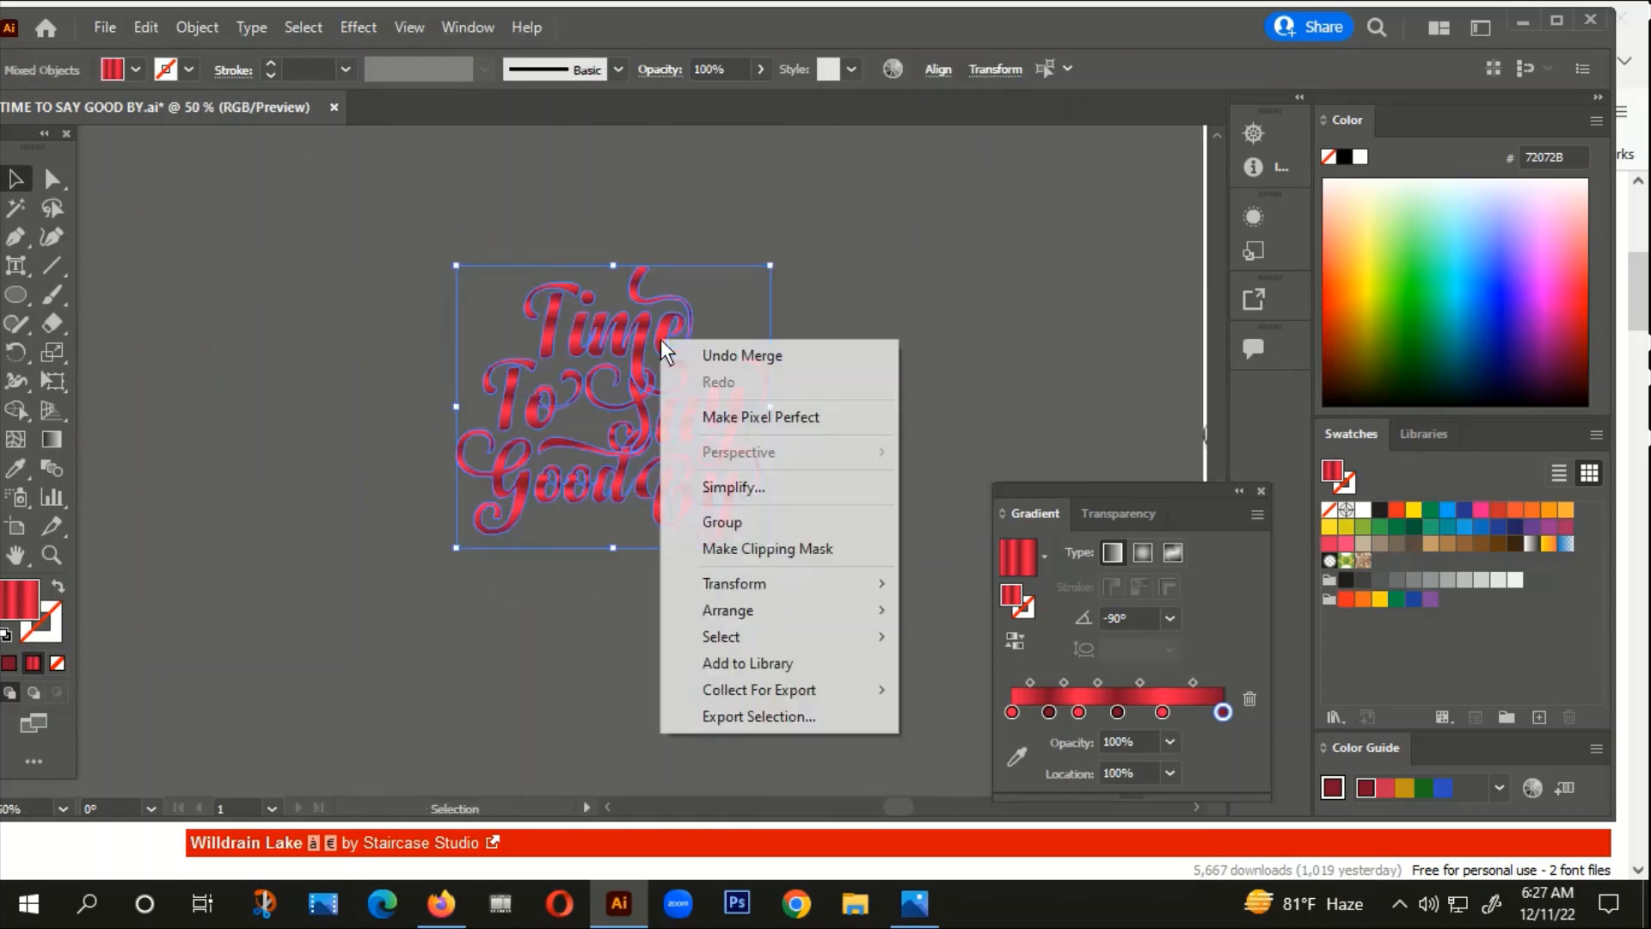
left_click(740, 518)
scroll(605, 466, "down", 3)
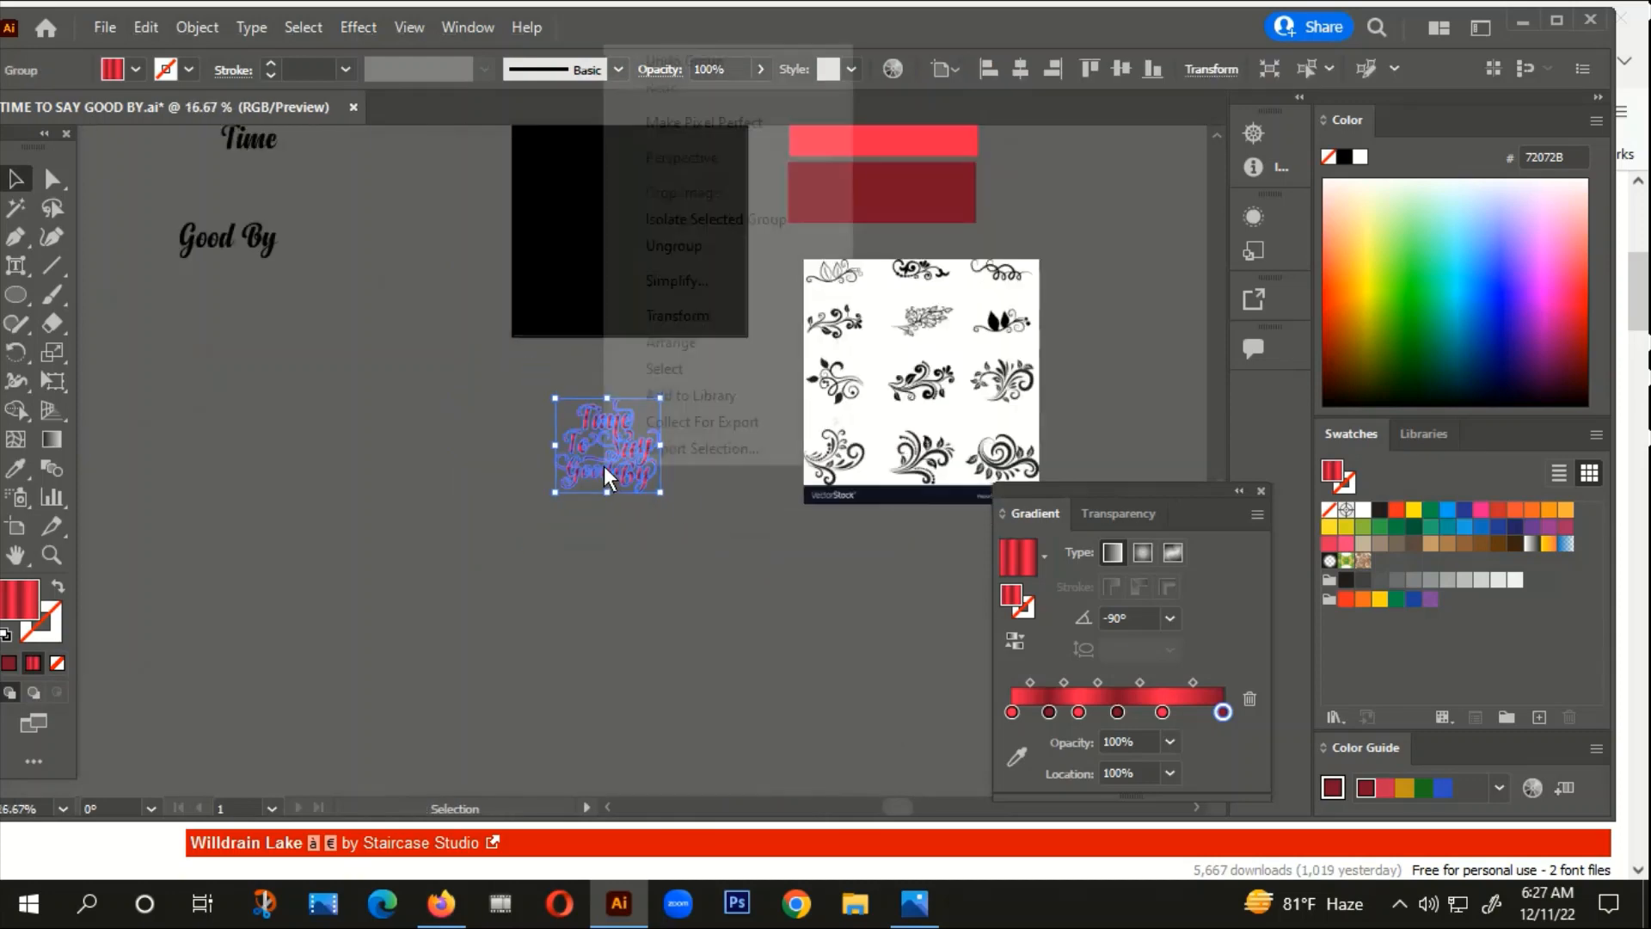
right_click(604, 466)
mouse_move(694, 344)
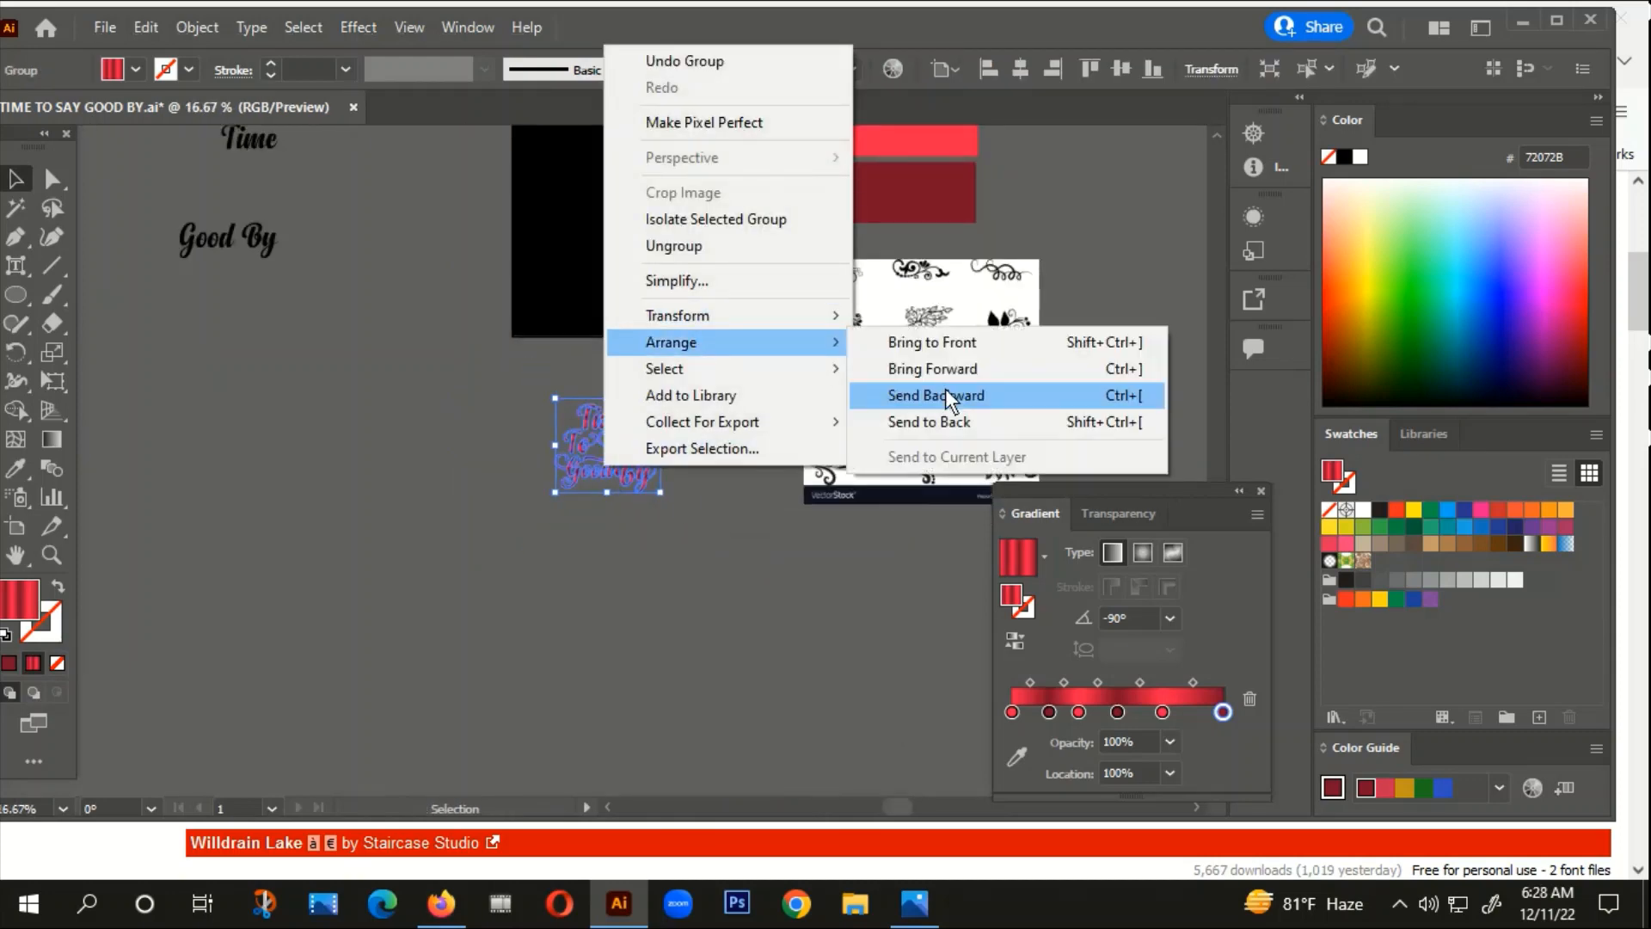
left_click(937, 339)
Step: Move the grouped lettering onto the black square
left_click(649, 494)
left_click_drag(636, 466, 652, 192)
key("space")
left_click_drag(696, 344, 708, 584)
left_click(709, 458)
scroll(614, 427, "up", 3)
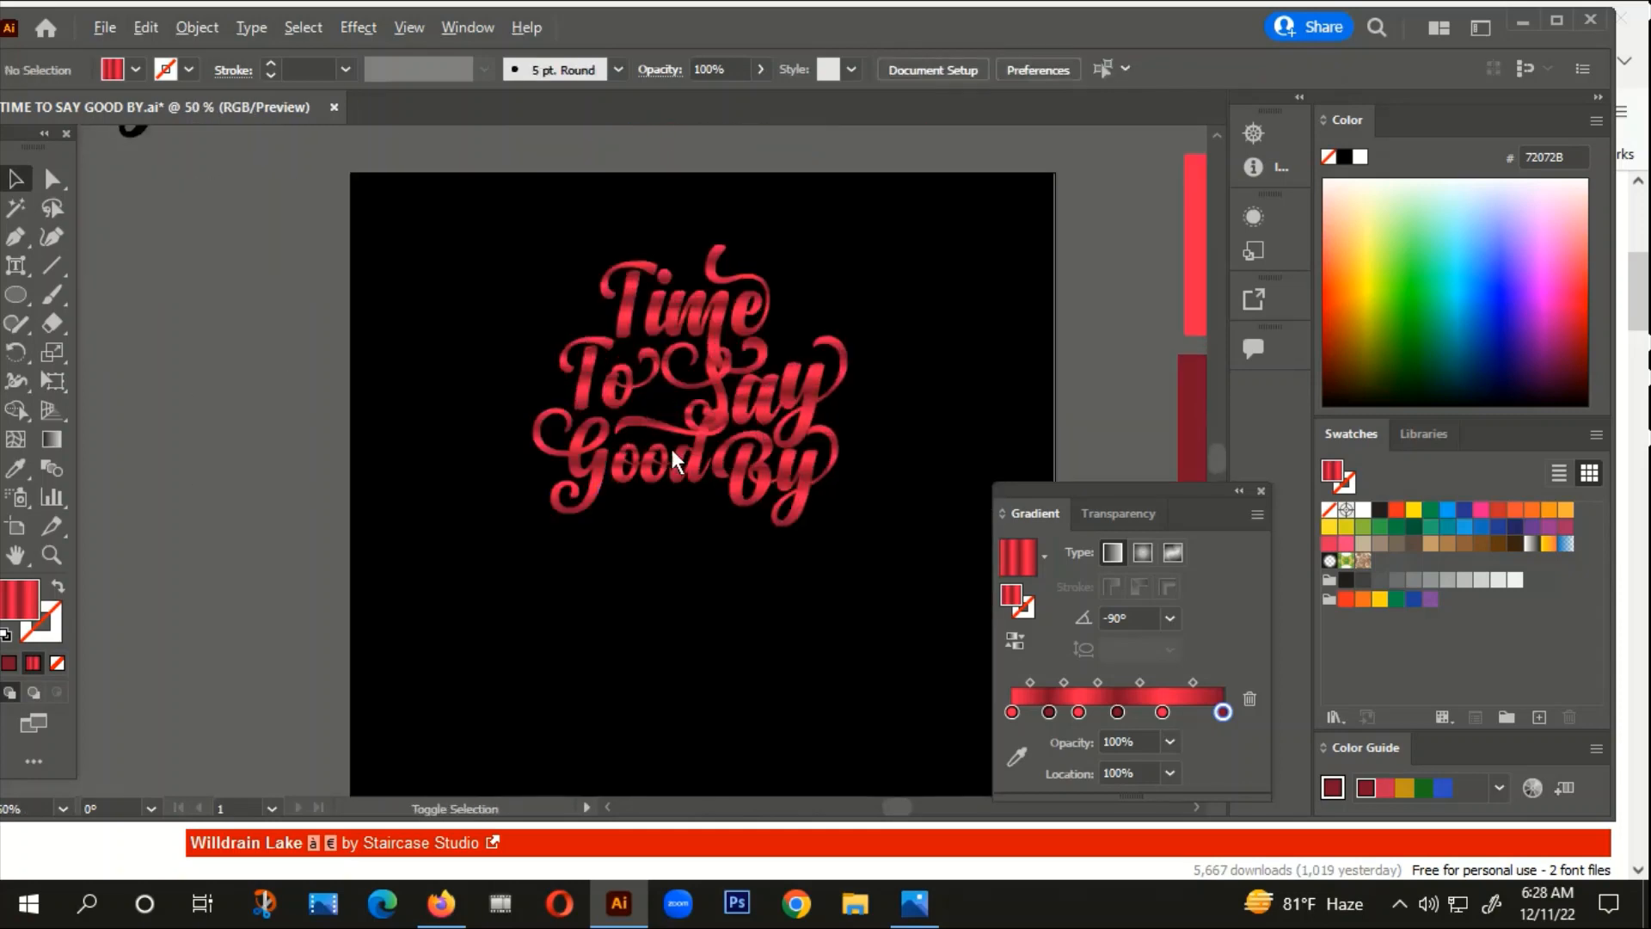
Step: Enlarge the lettering group slightly and reposition it near the centre of the black square
left_click_drag(731, 446, 708, 505)
left_click_drag(828, 306, 879, 260)
scroll(780, 429, "down", 1)
key("space")
left_click_drag(747, 609, 729, 519)
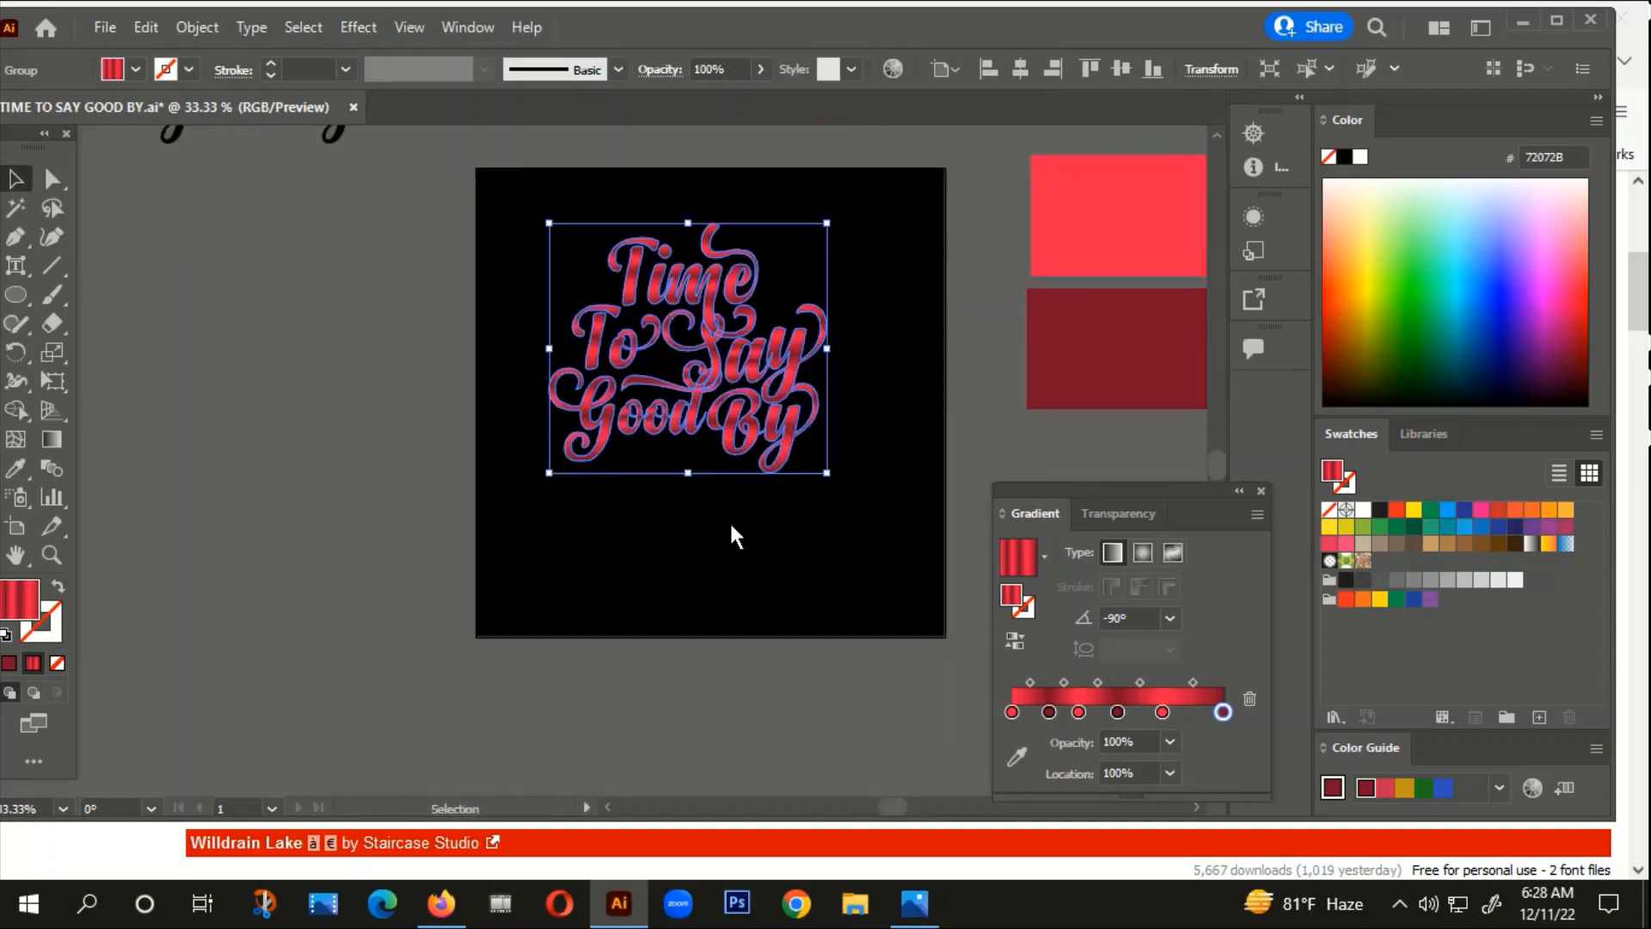
left_click_drag(726, 412, 737, 443)
left_click(743, 518)
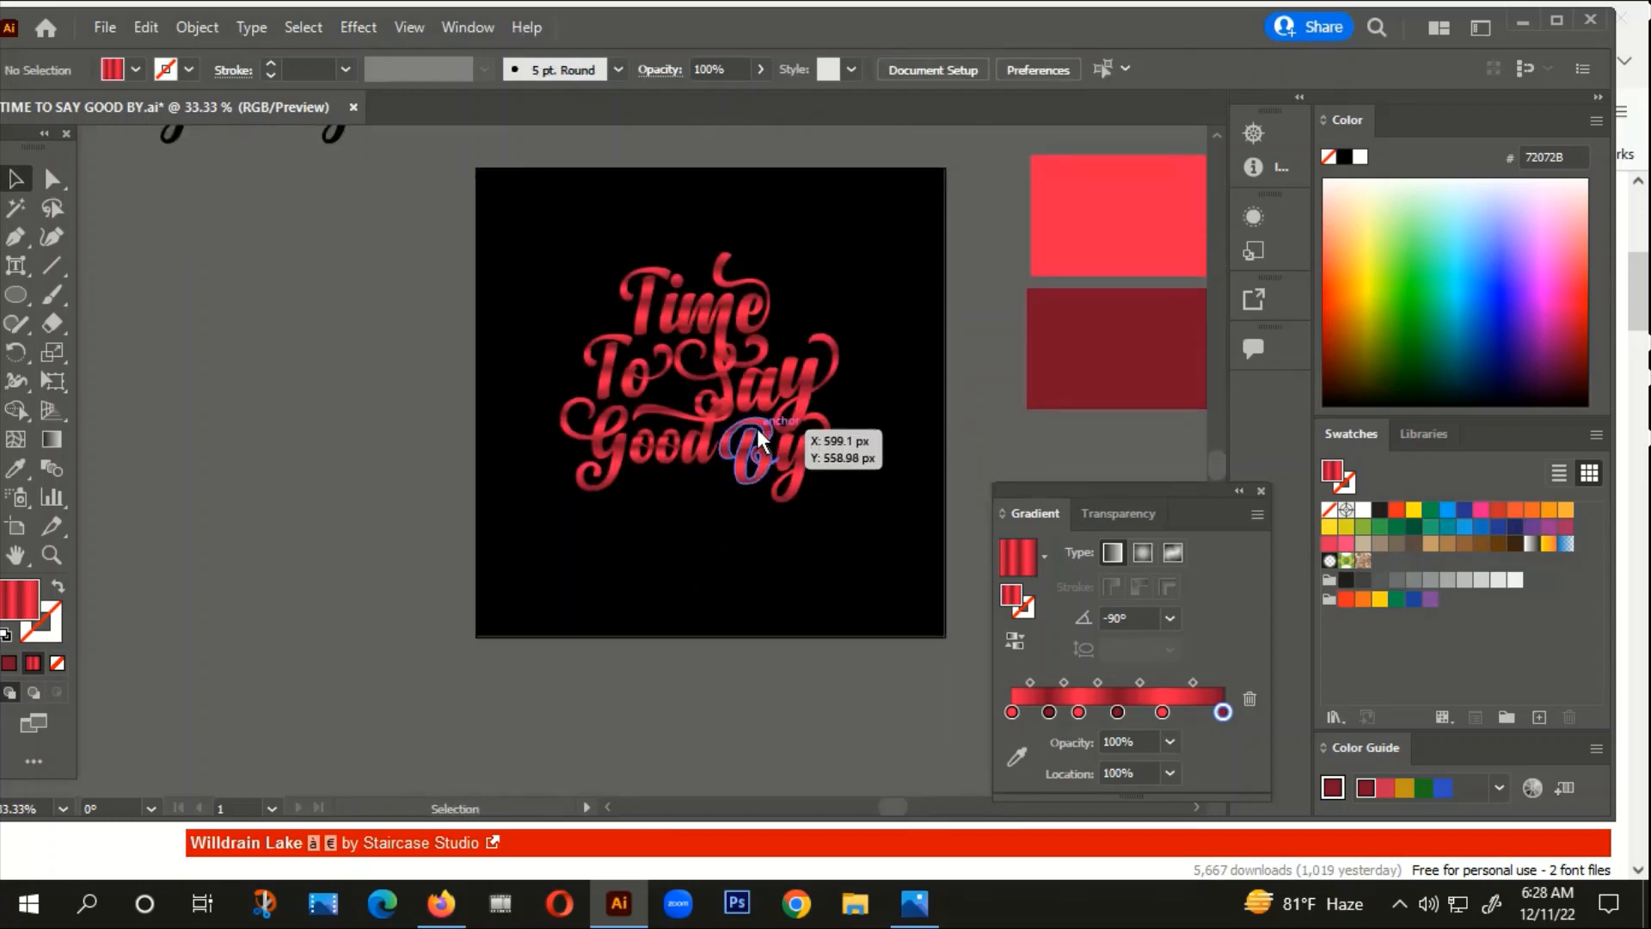
Step: Nudge the lettering group two increments to the right on the black square
scroll(757, 428, "up", 1)
left_click(709, 387)
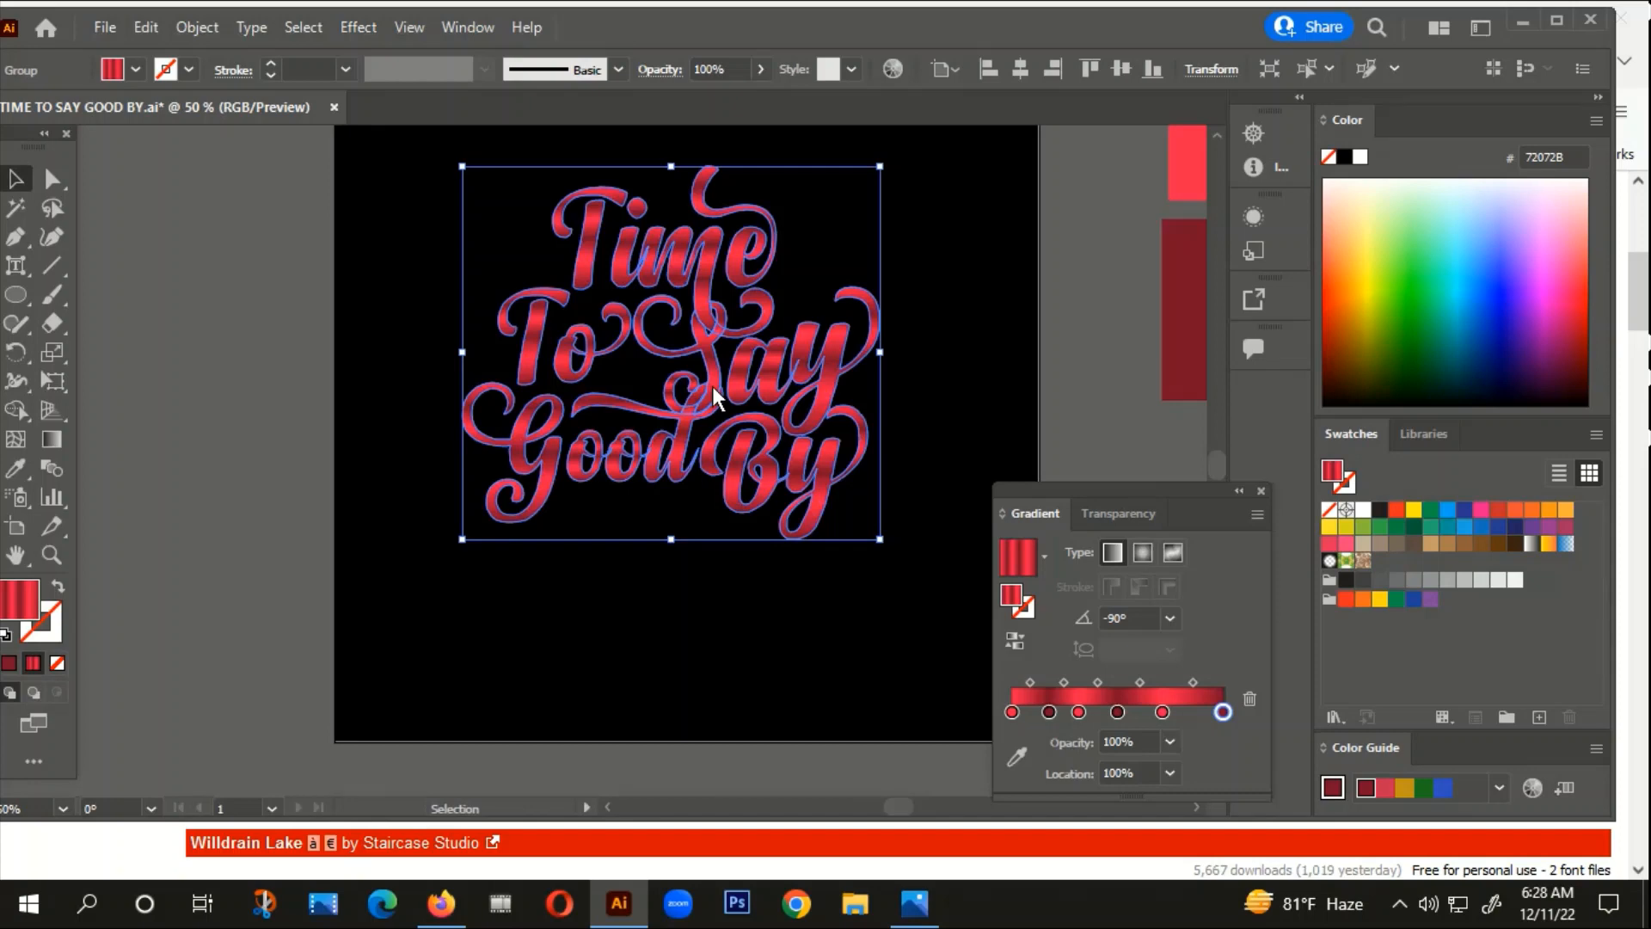
key("Right")
key("Right")
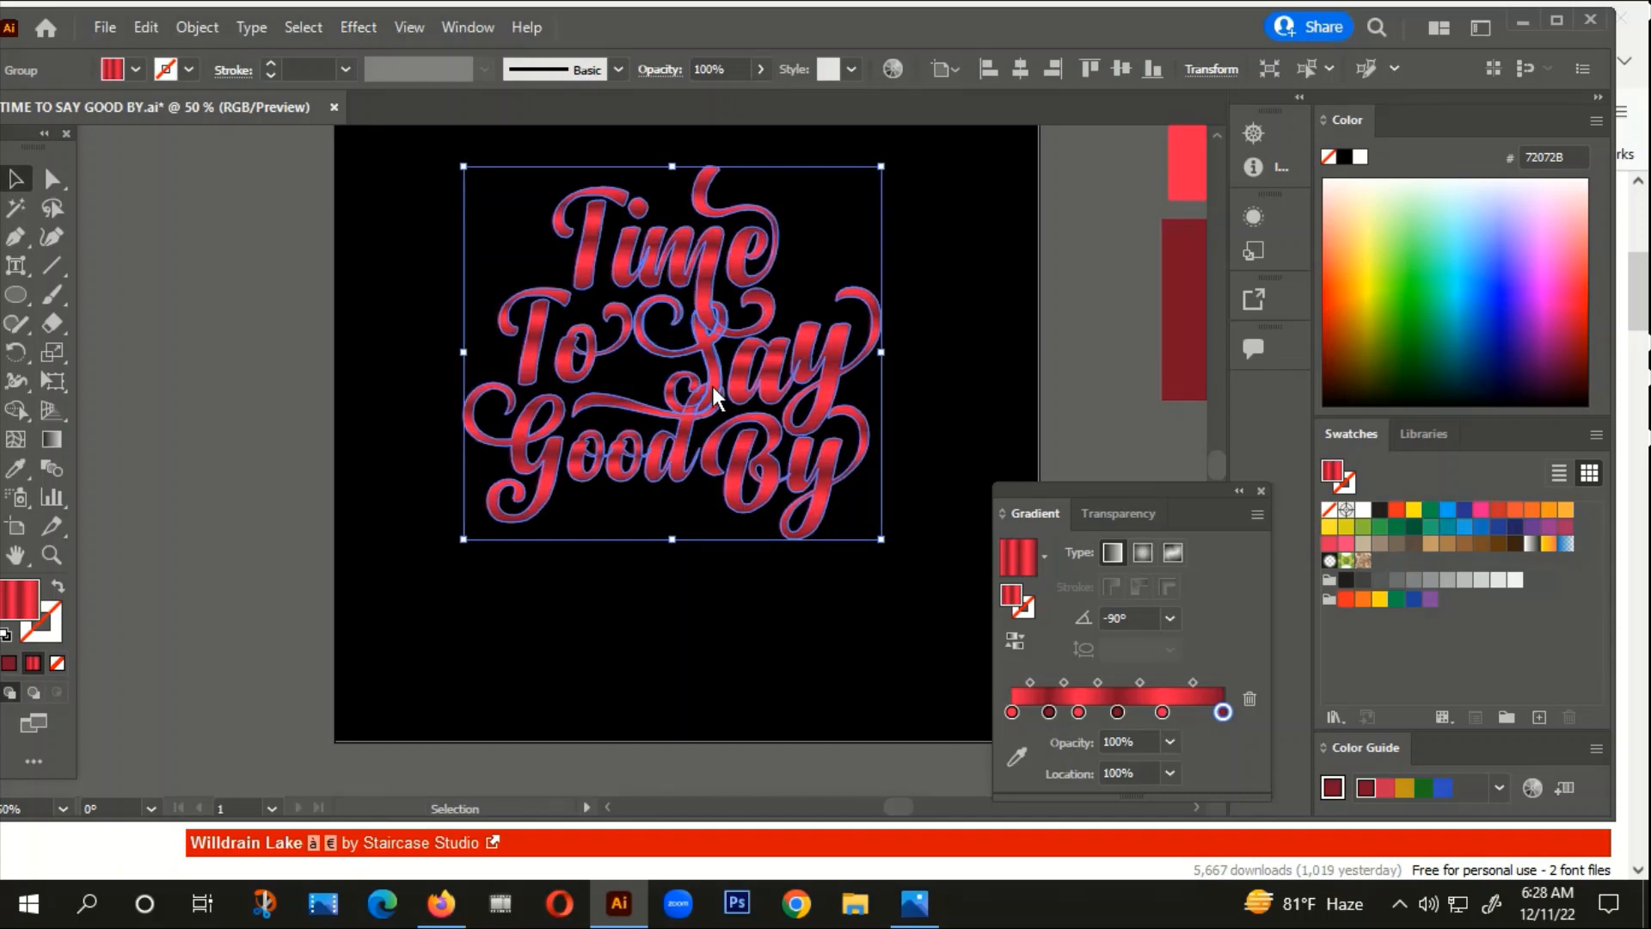
Step: Nudge the copy behind the red lettering two increments down and fill it with white (ffffff)
key("Down")
key("Down")
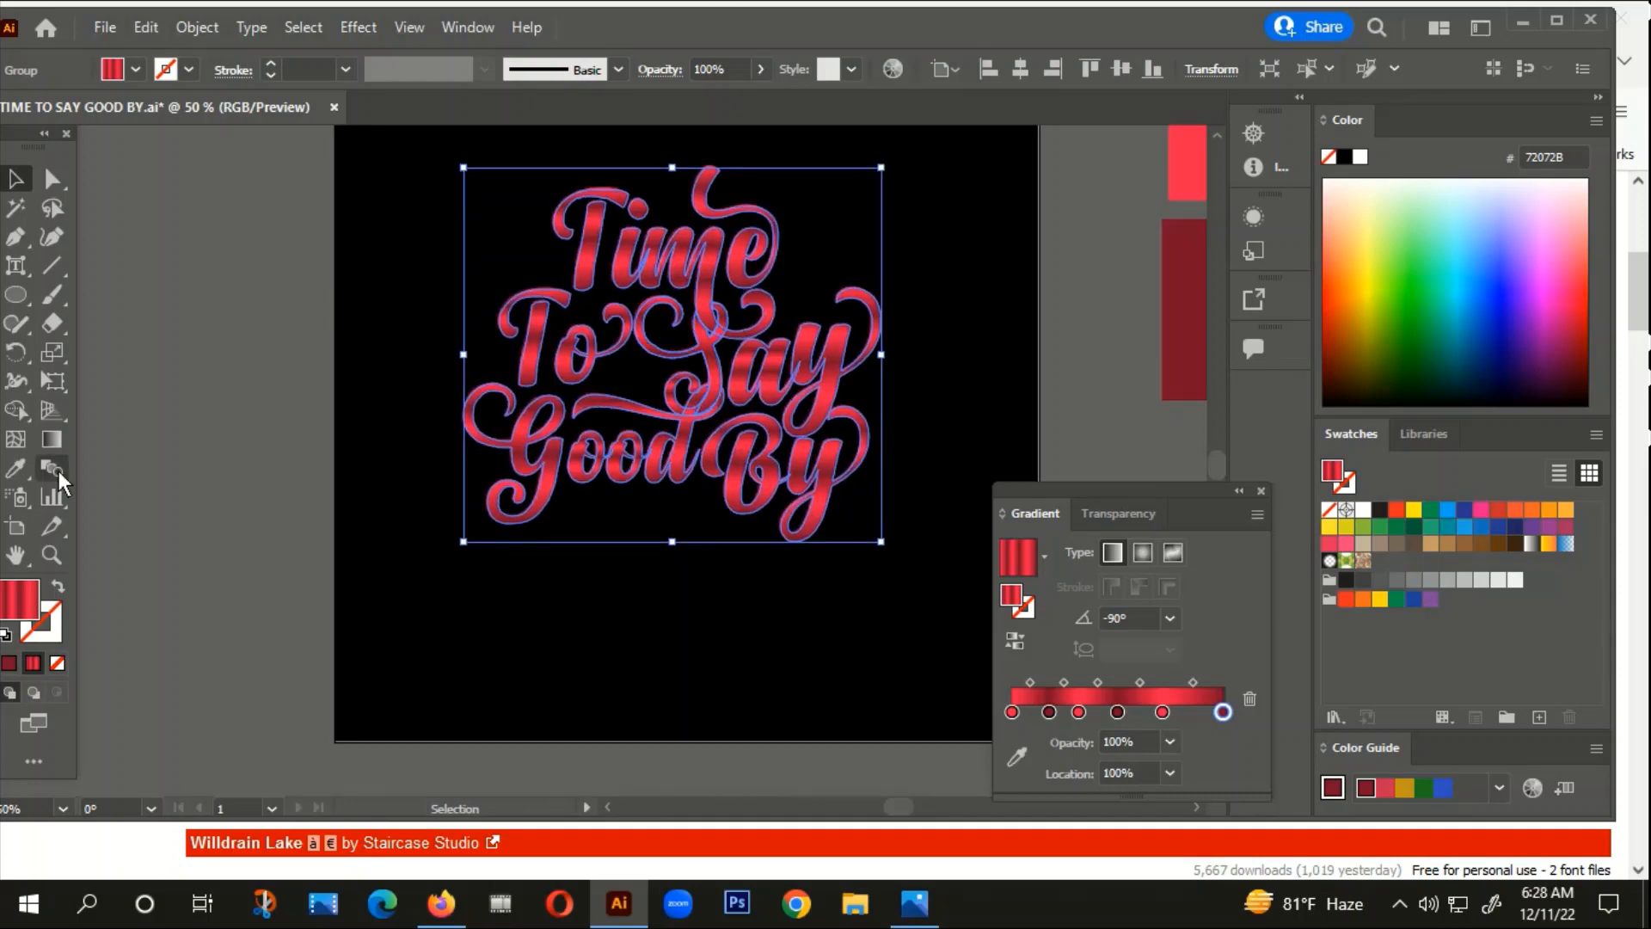
double_click(13, 618)
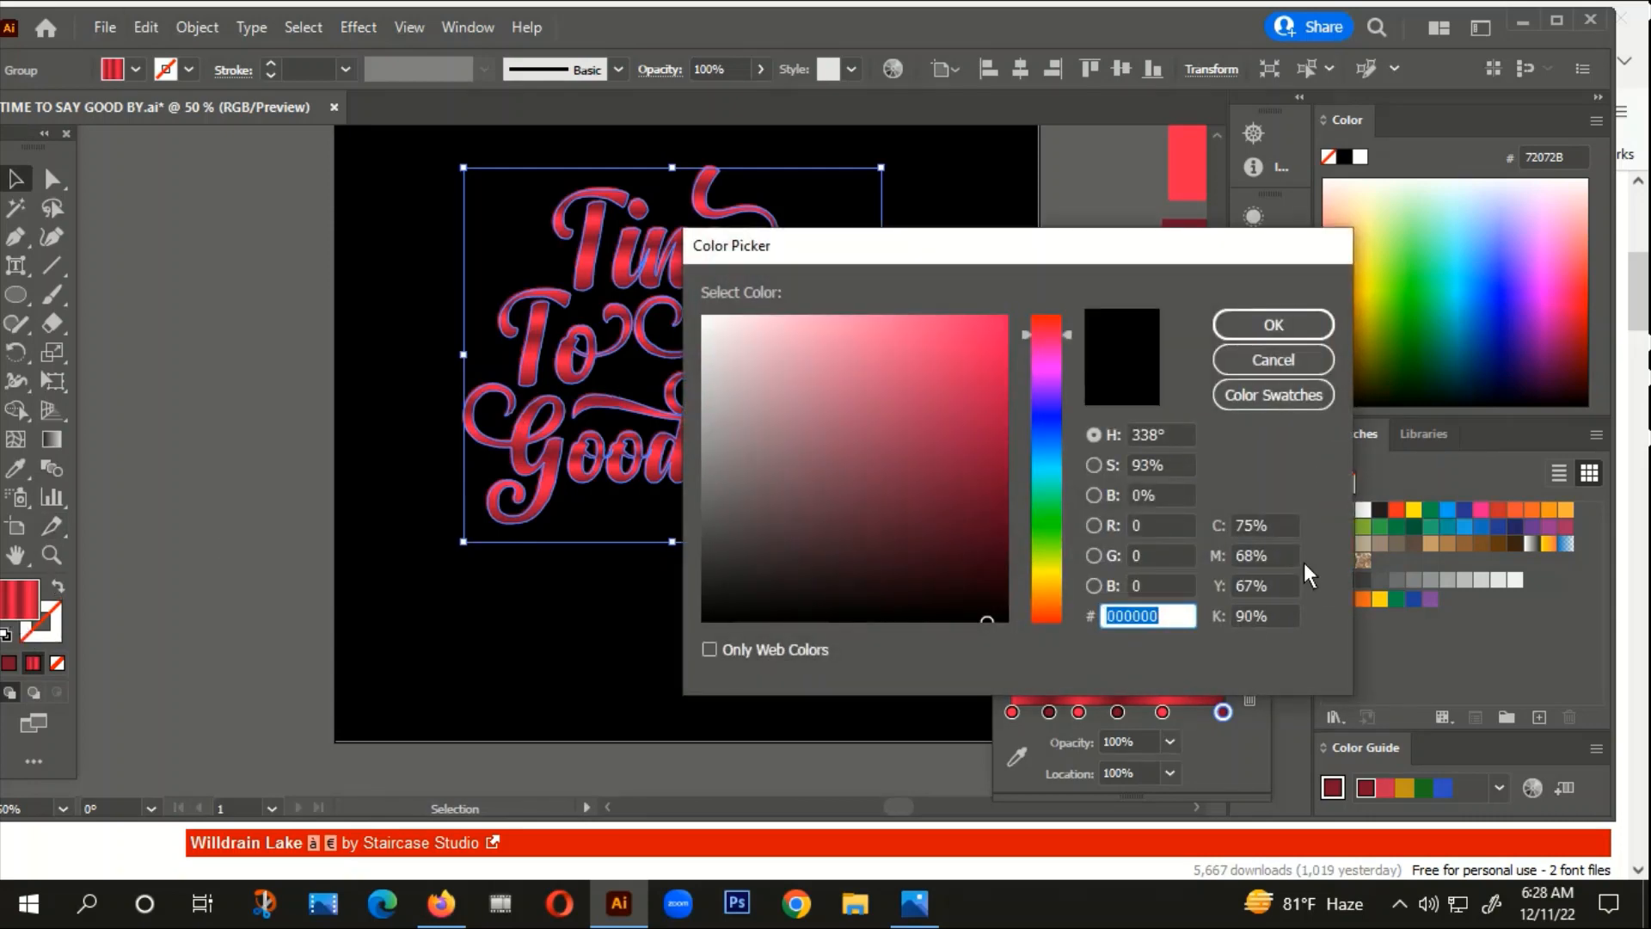
type("ffffff")
left_click(1281, 325)
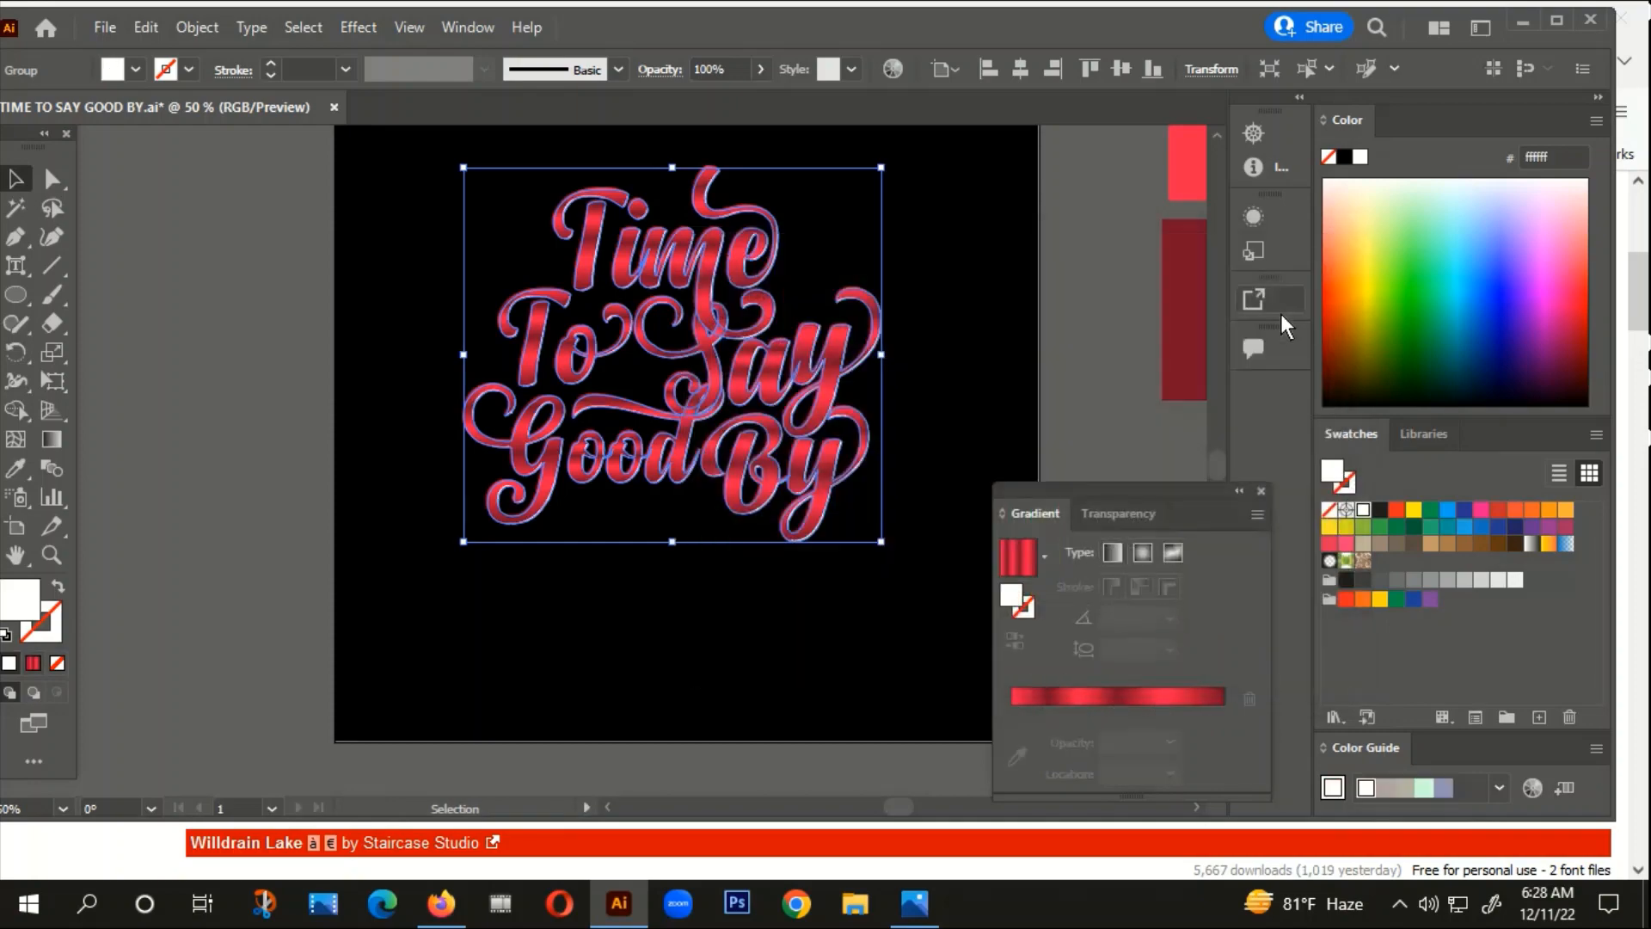
Step: Offset the white lettering copy one more increment right and one down, and deselect it
scroll(561, 356, "up", 3)
scroll(483, 349, "down", 2)
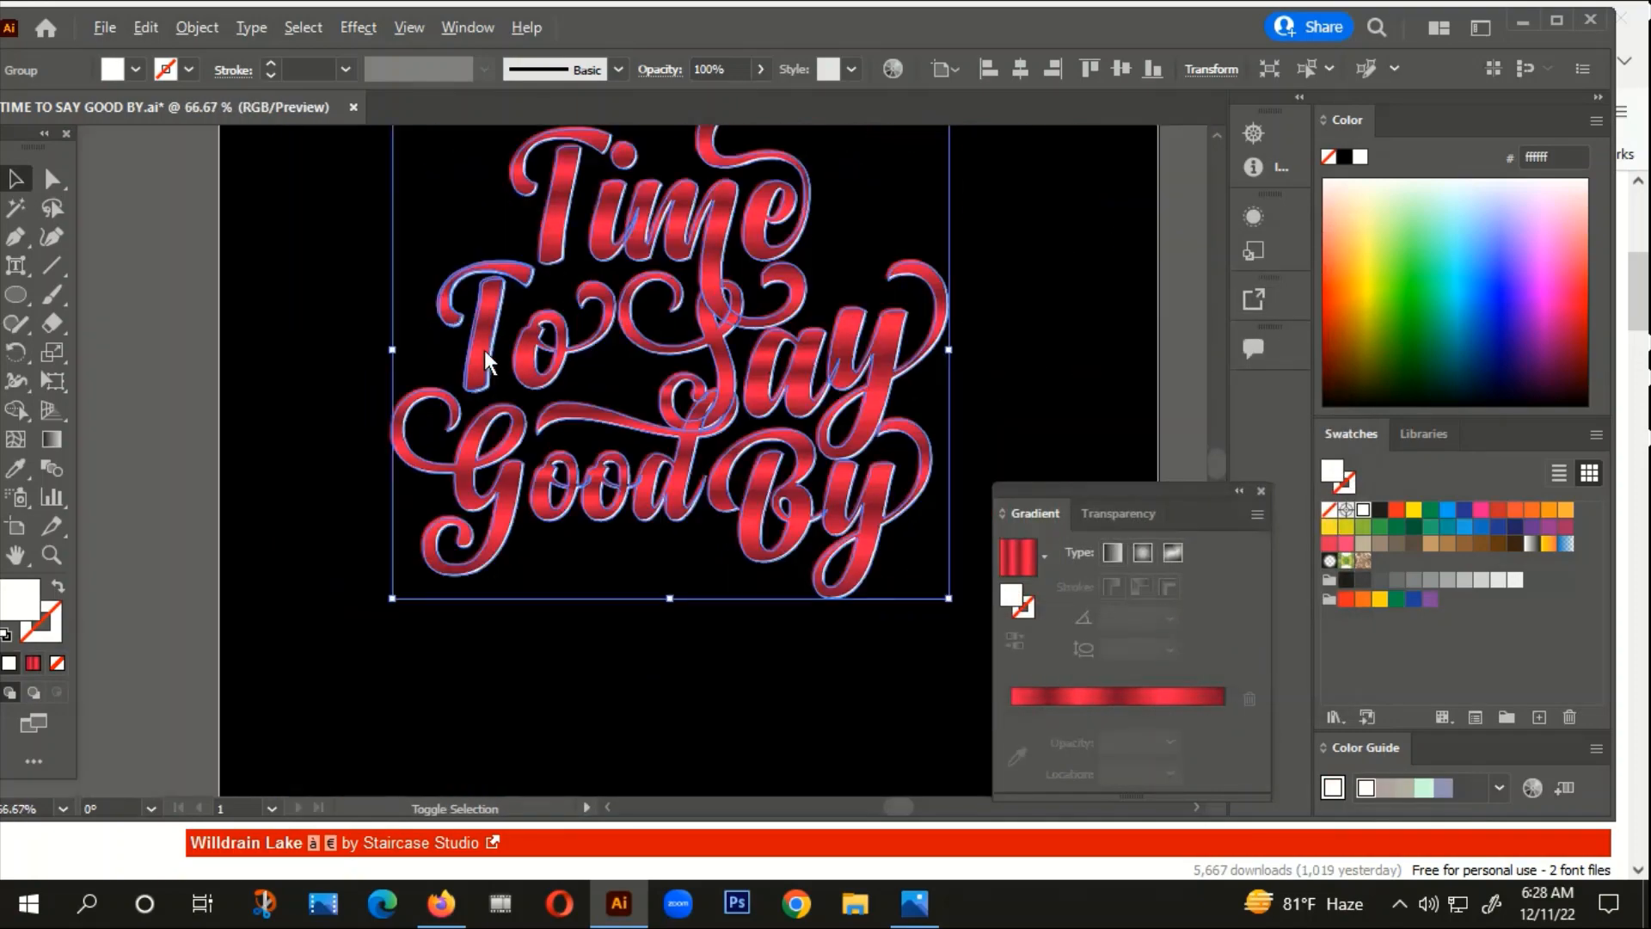
scroll(727, 288, "up", 2)
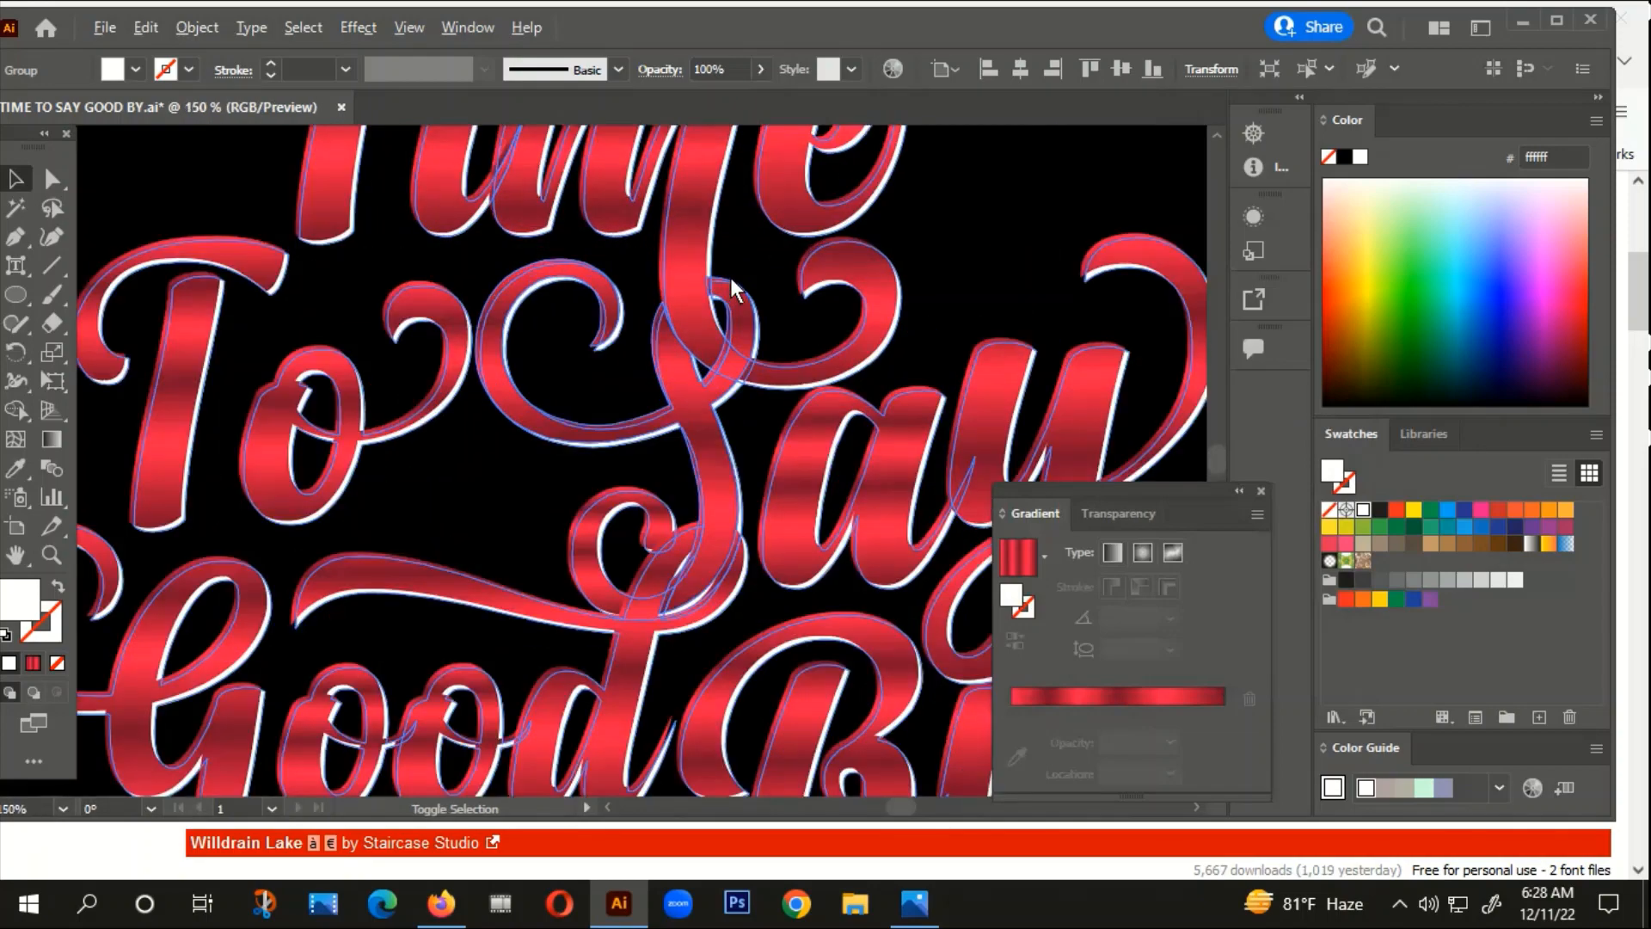
key("Right")
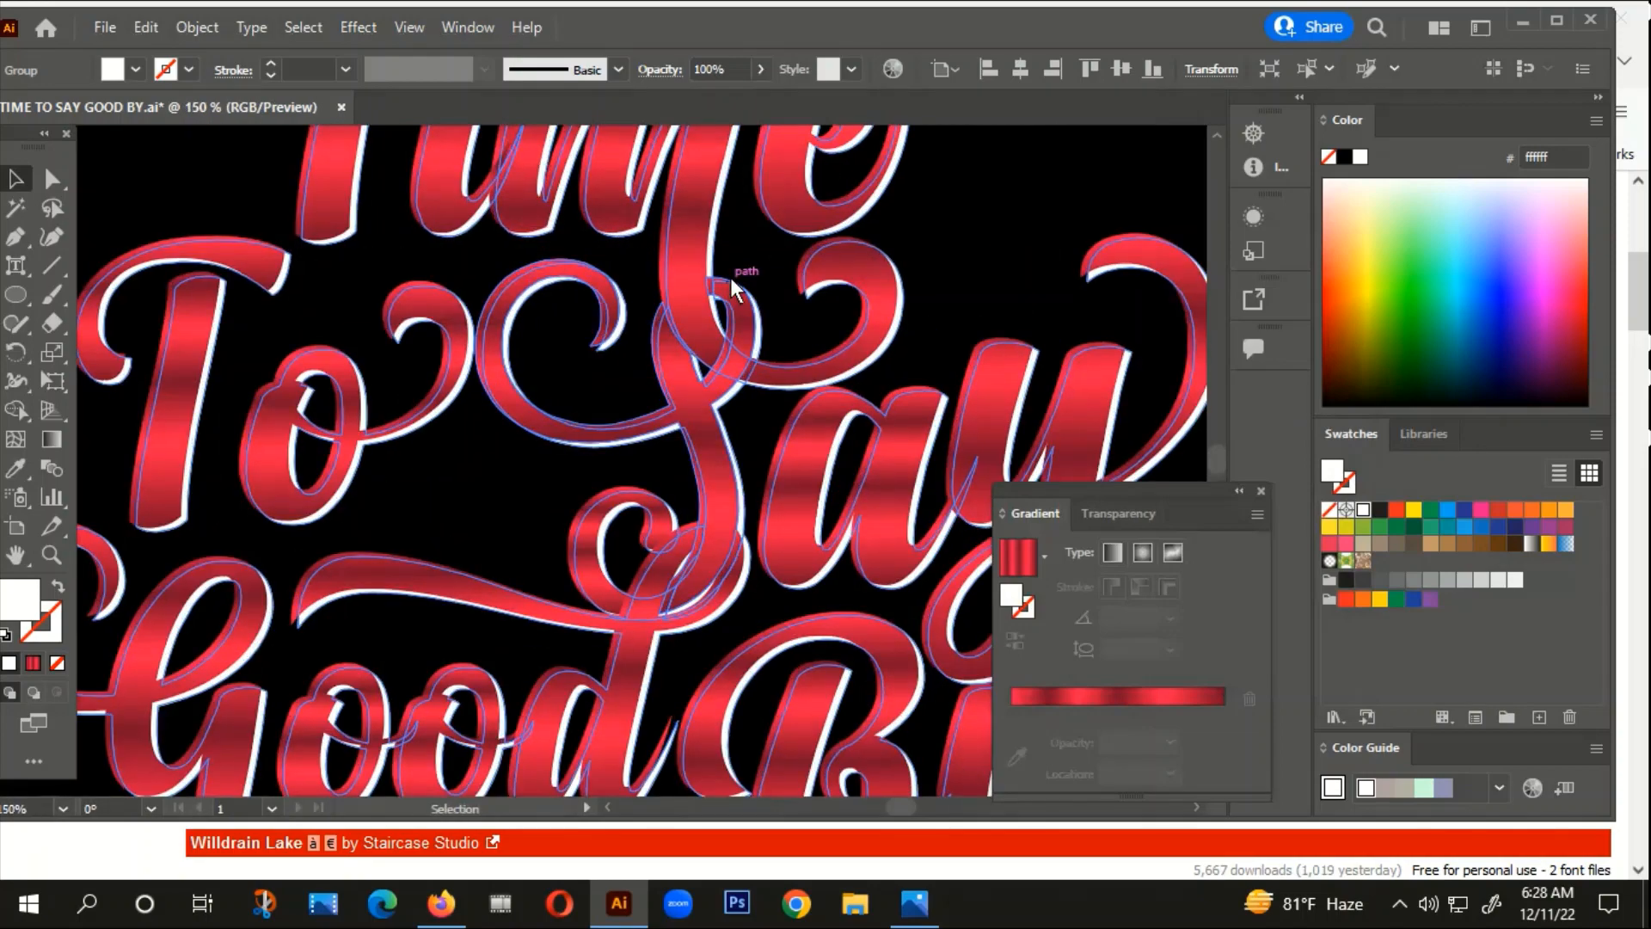
key("Down")
scroll(515, 142, "down", 3)
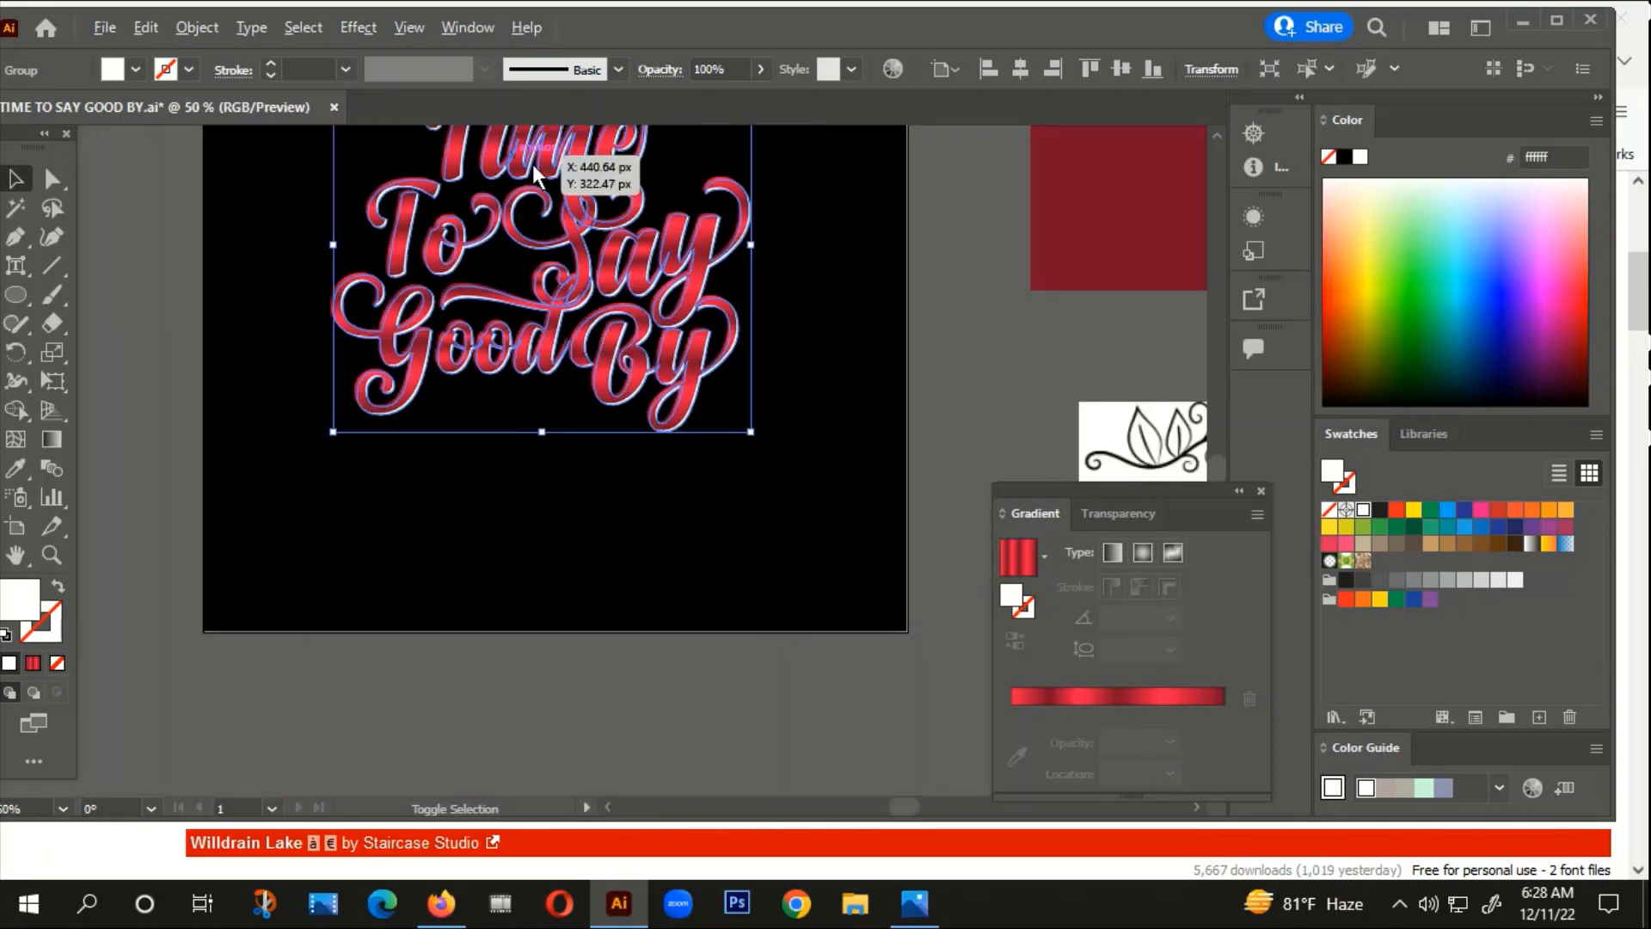
left_click(756, 349)
Step: Examine the white-edged lettering on the black square and the floral ornament sheet beside it
scroll(756, 351, "down", 2)
left_click_drag(811, 369, 803, 407)
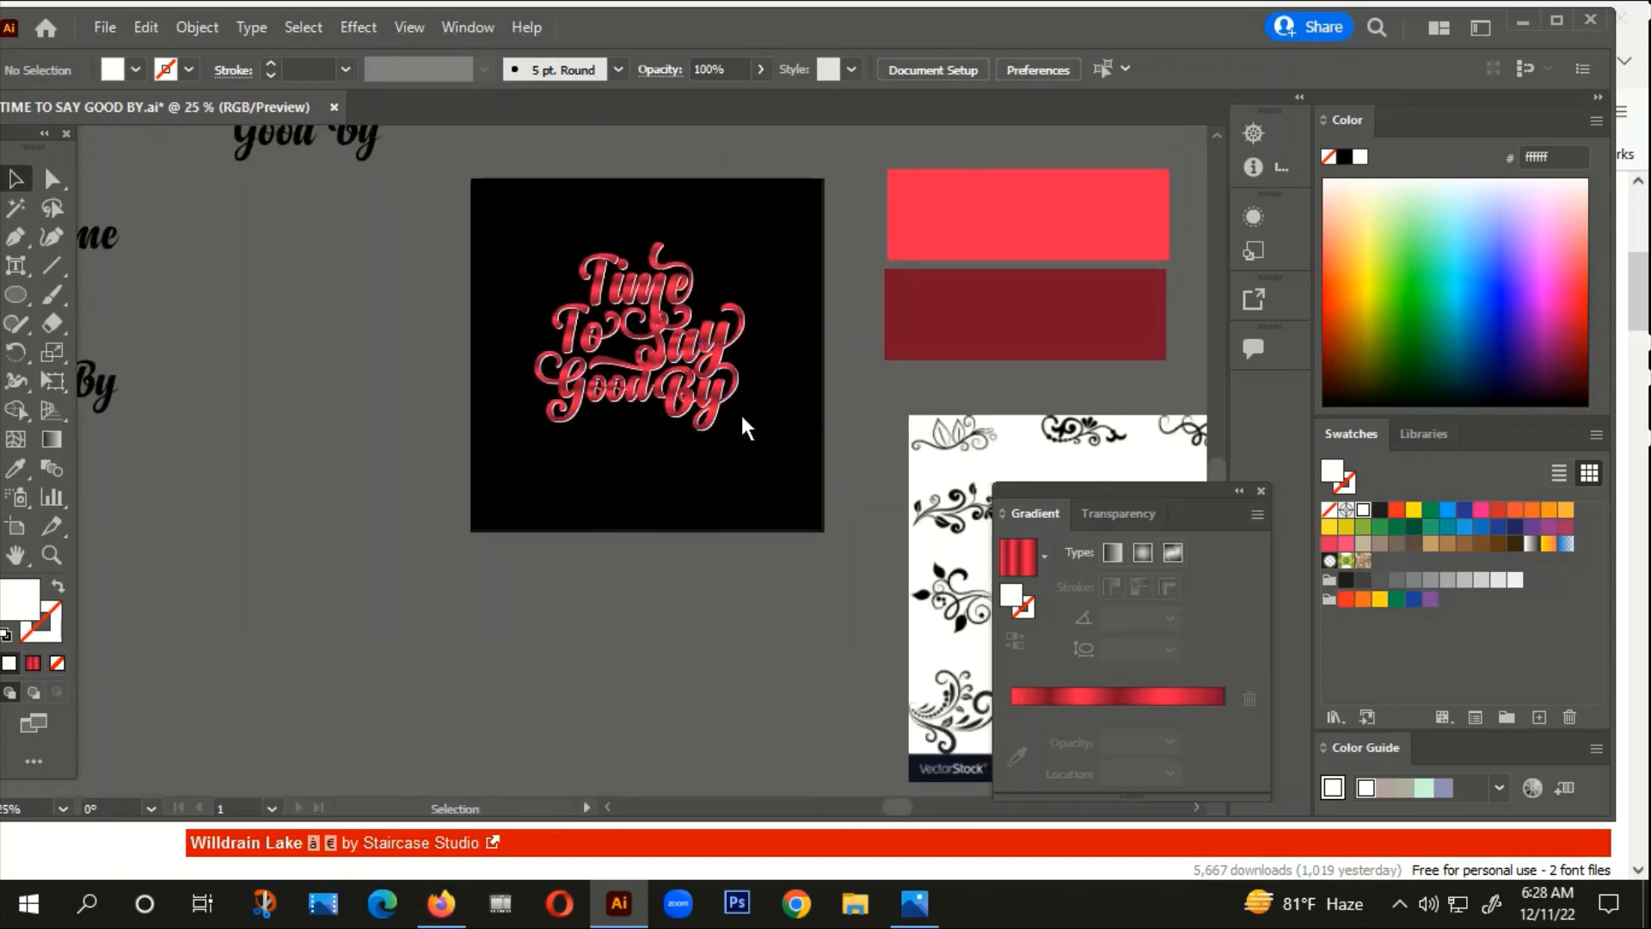
scroll(595, 397, "up", 1)
scroll(588, 395, "up", 3)
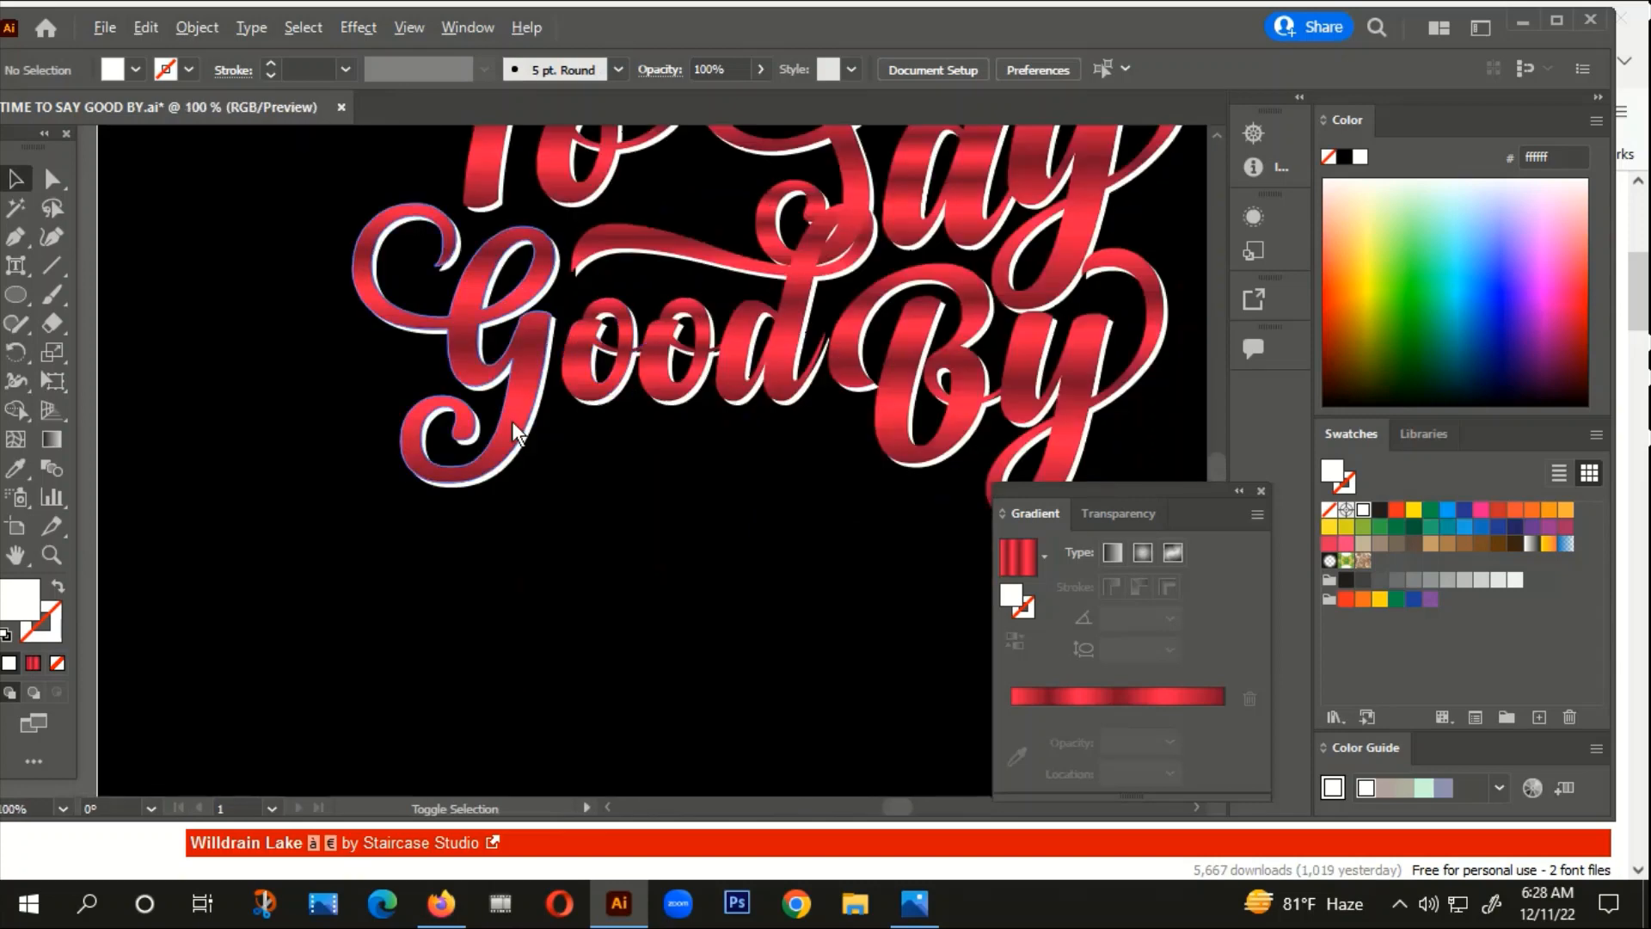
scroll(513, 420, "down", 3)
scroll(633, 526, "down", 2)
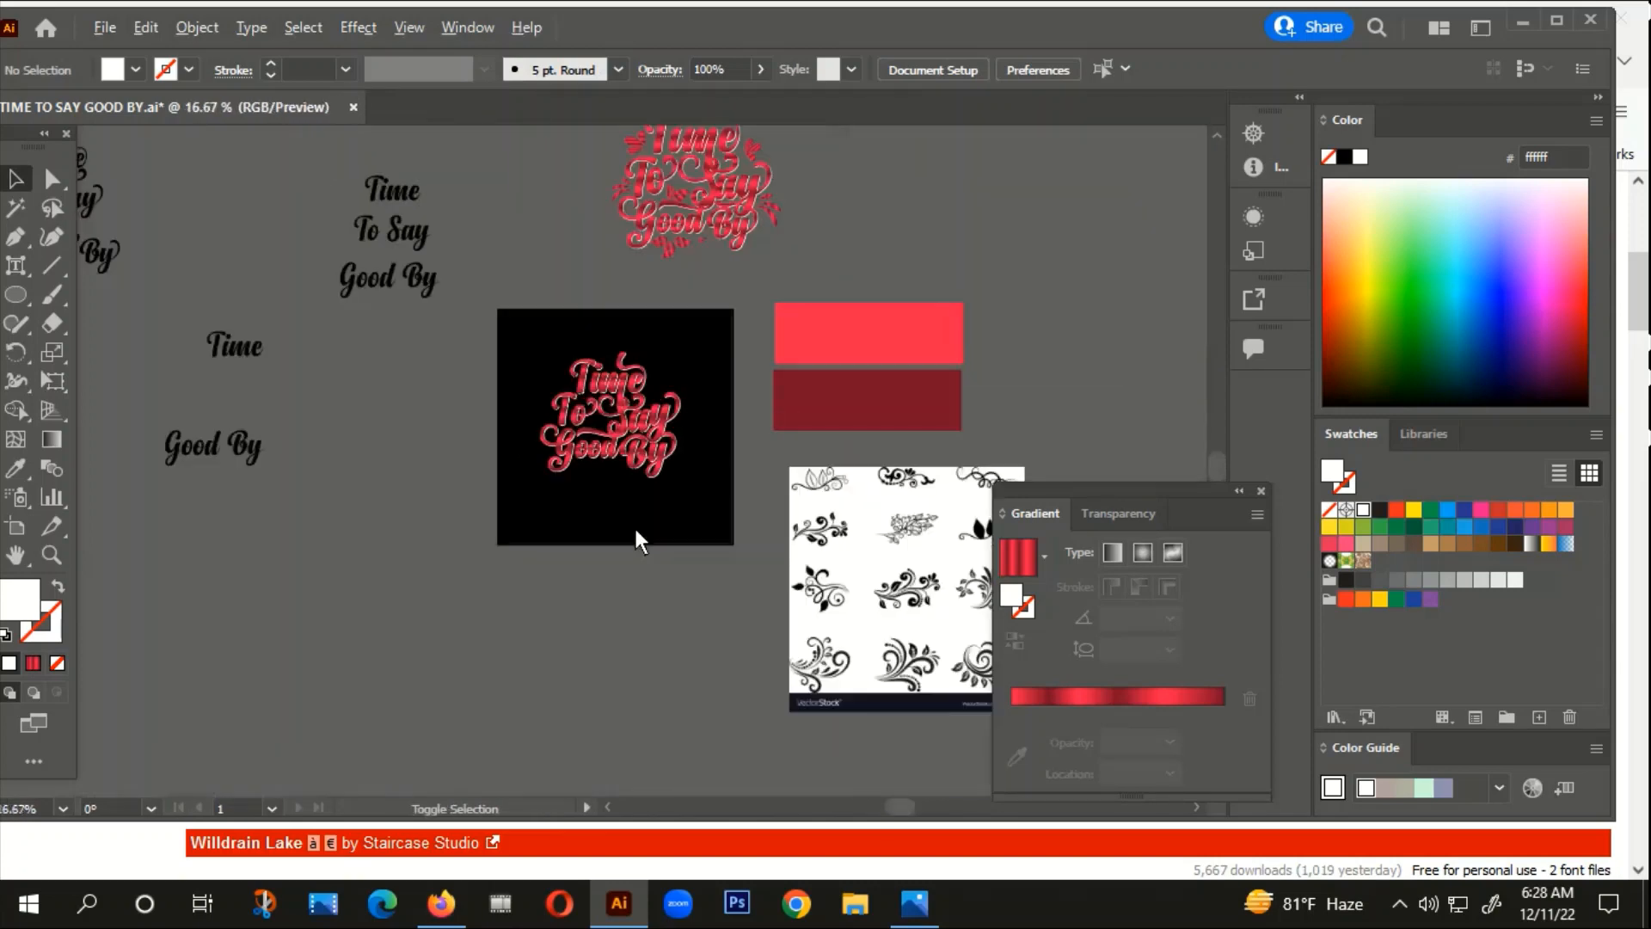
left_click_drag(711, 583, 571, 456)
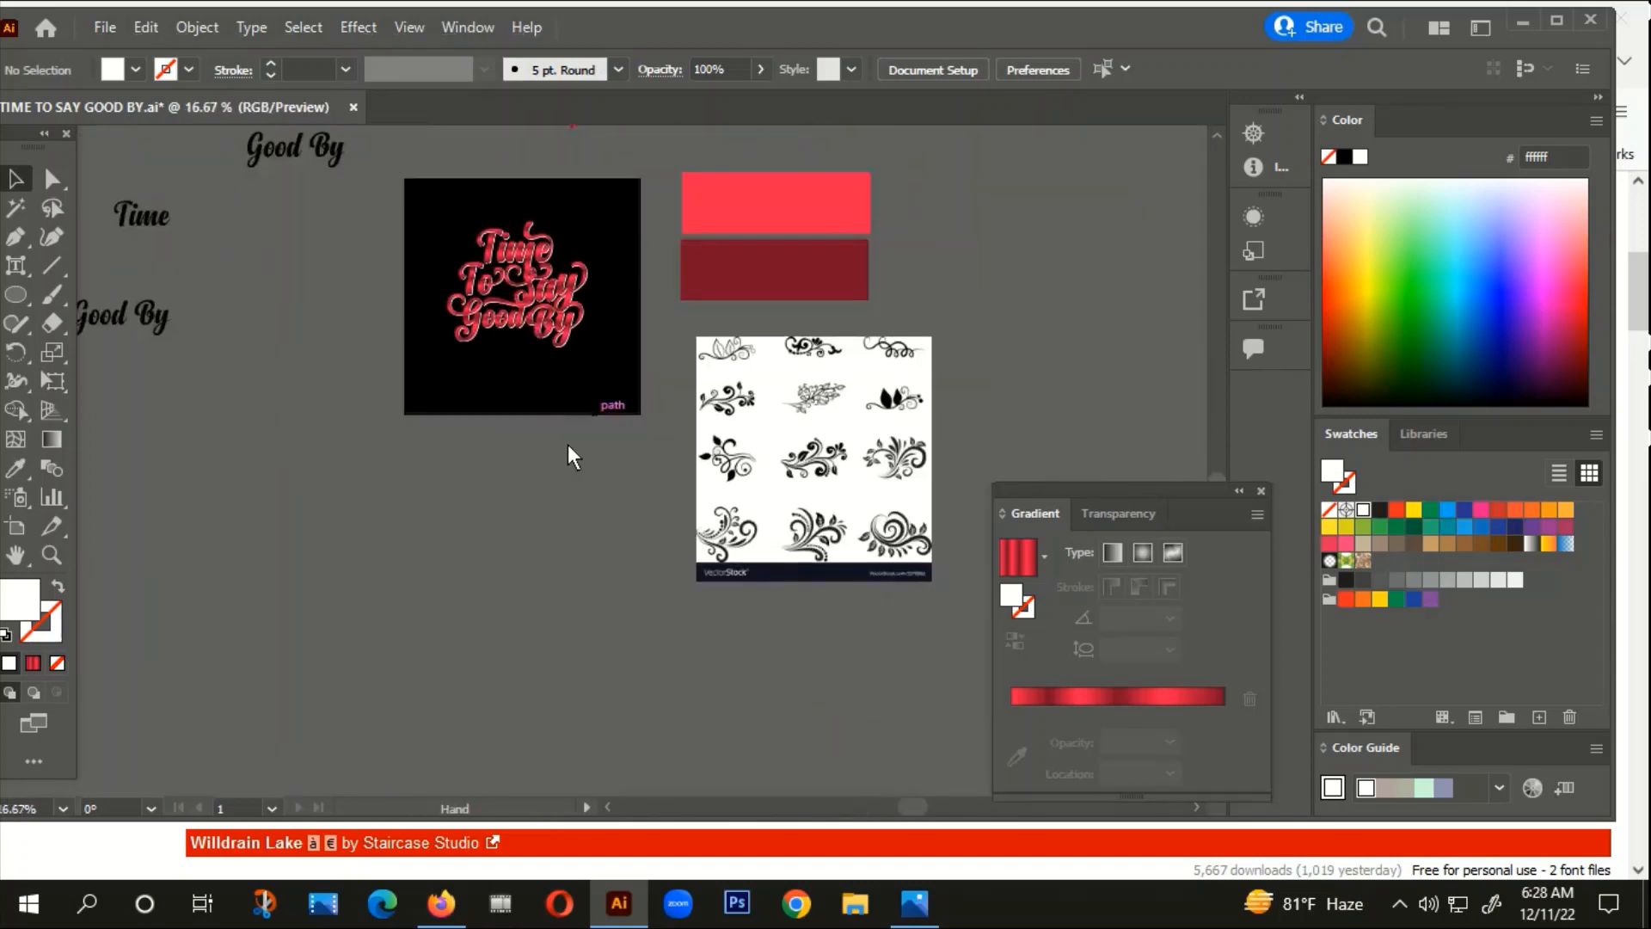
scroll(798, 538, "up", 2)
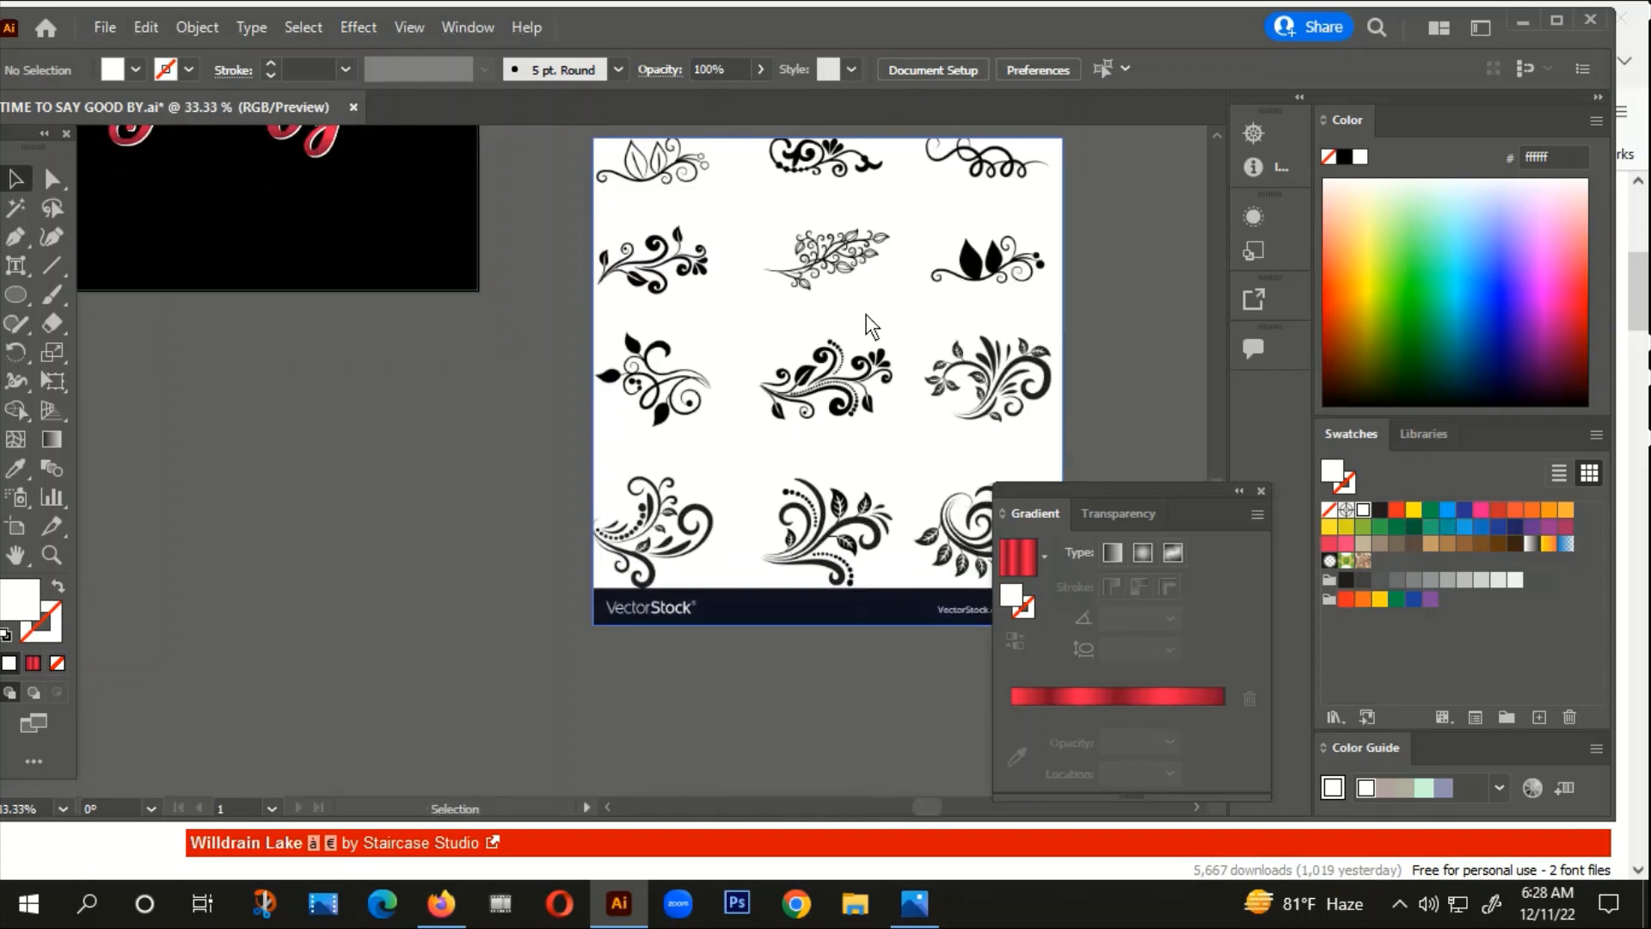
Step: Switch to Firefox and search the web for "design element vector" in a new tab
left_click(441, 903)
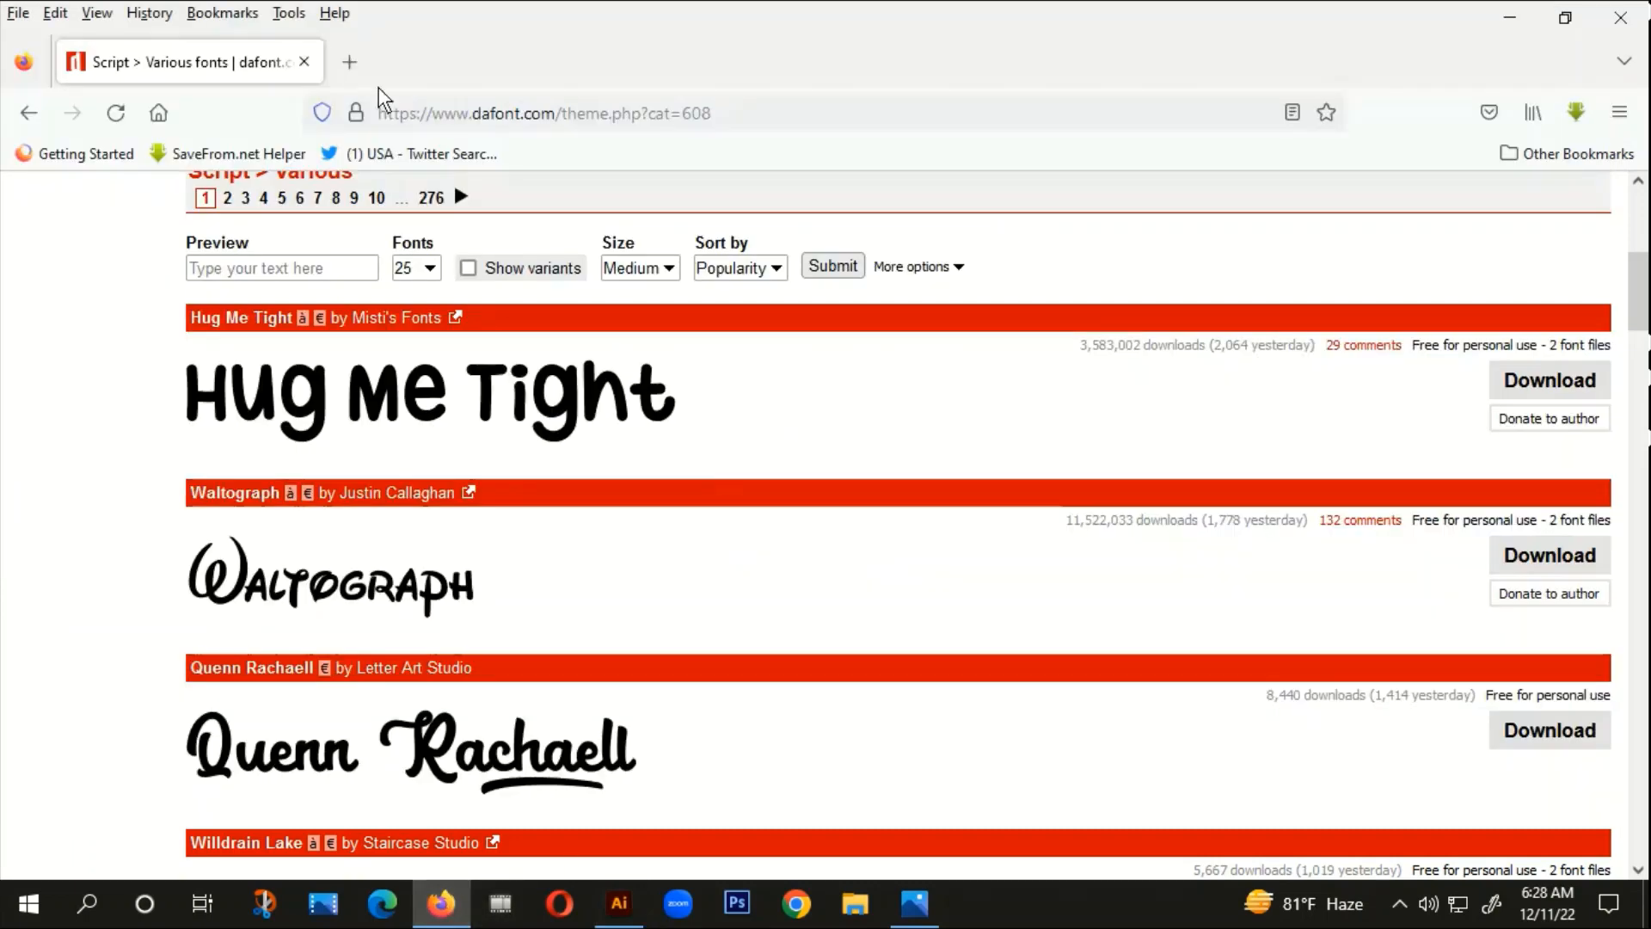
left_click(351, 62)
left_click(461, 119)
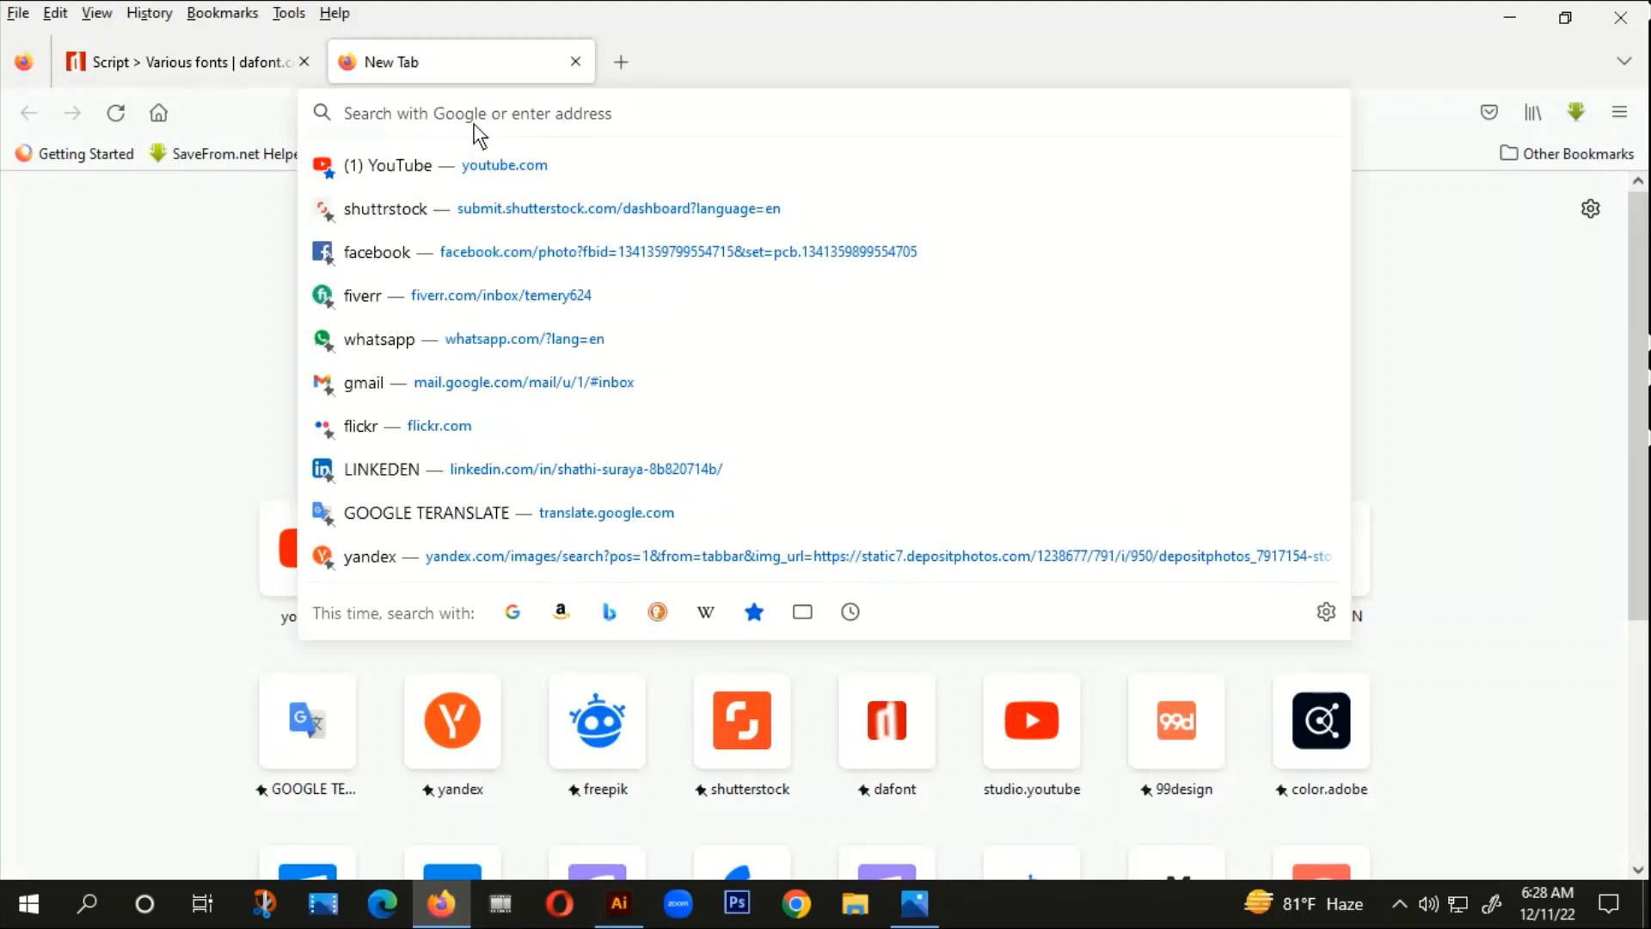
type("design ")
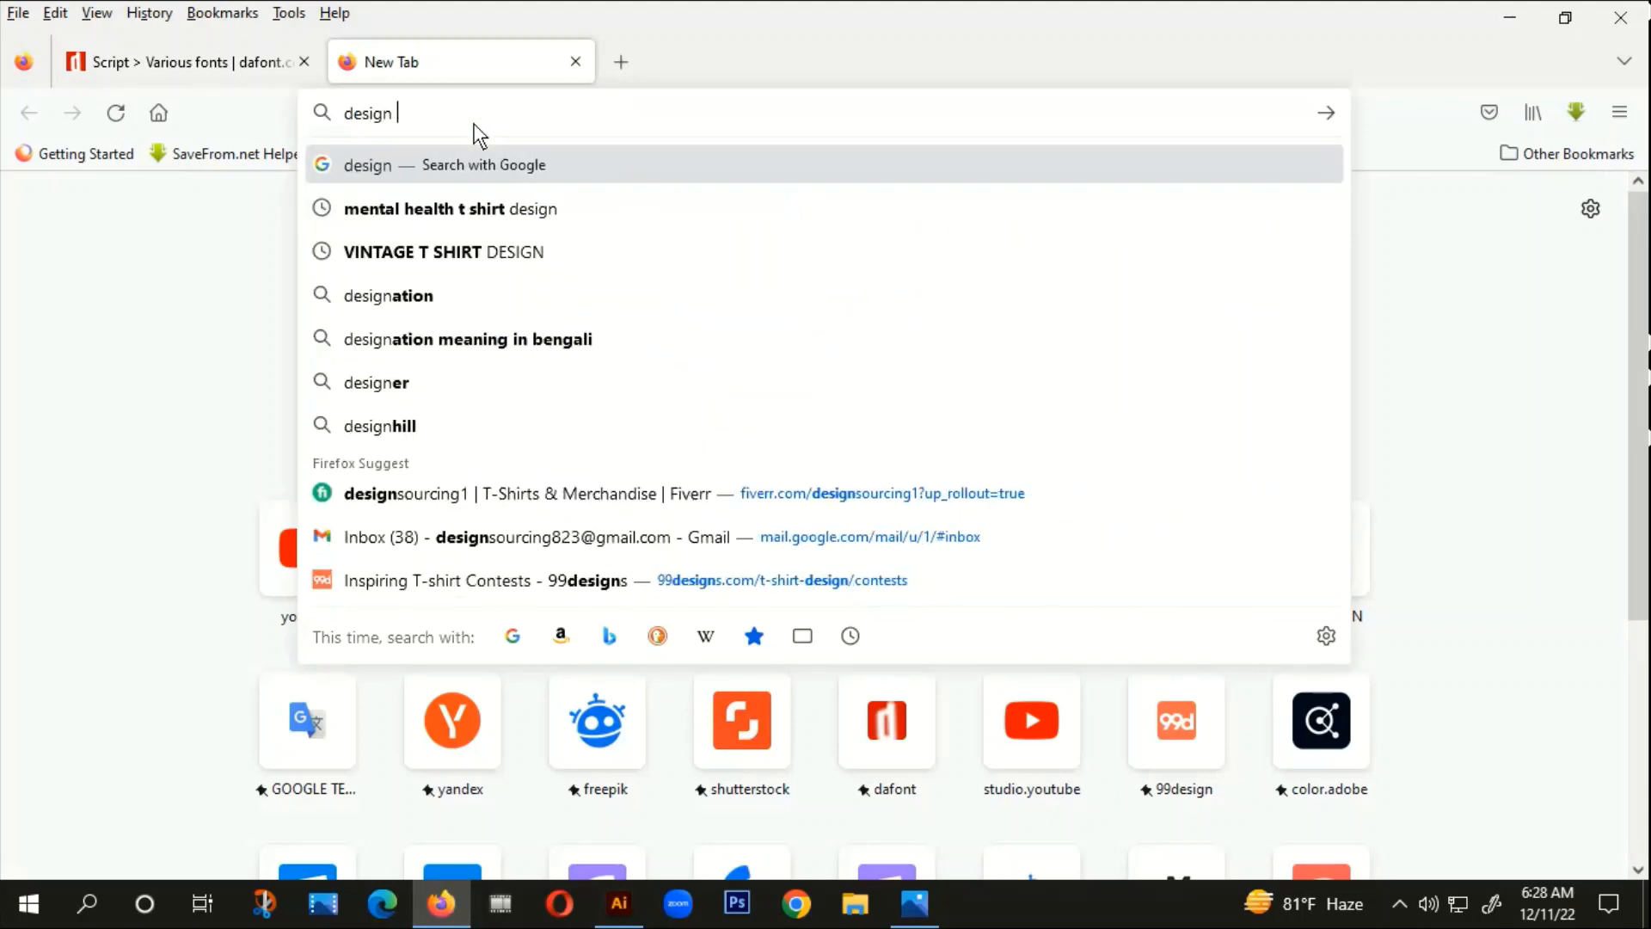
type("element ")
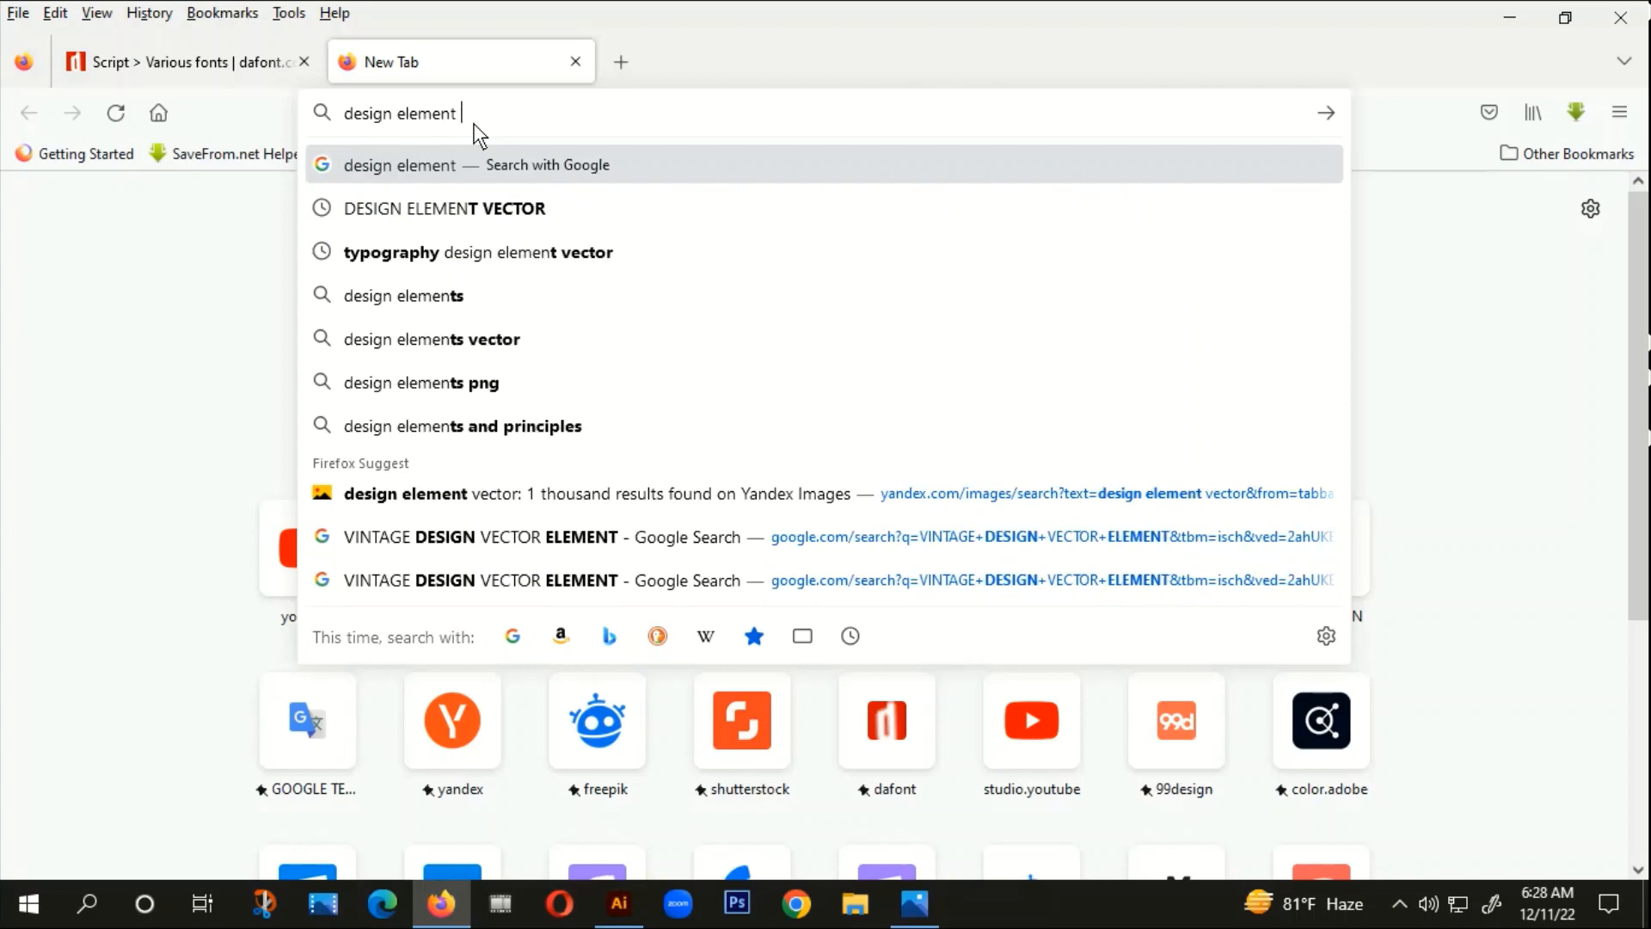
type("vector")
key("Return")
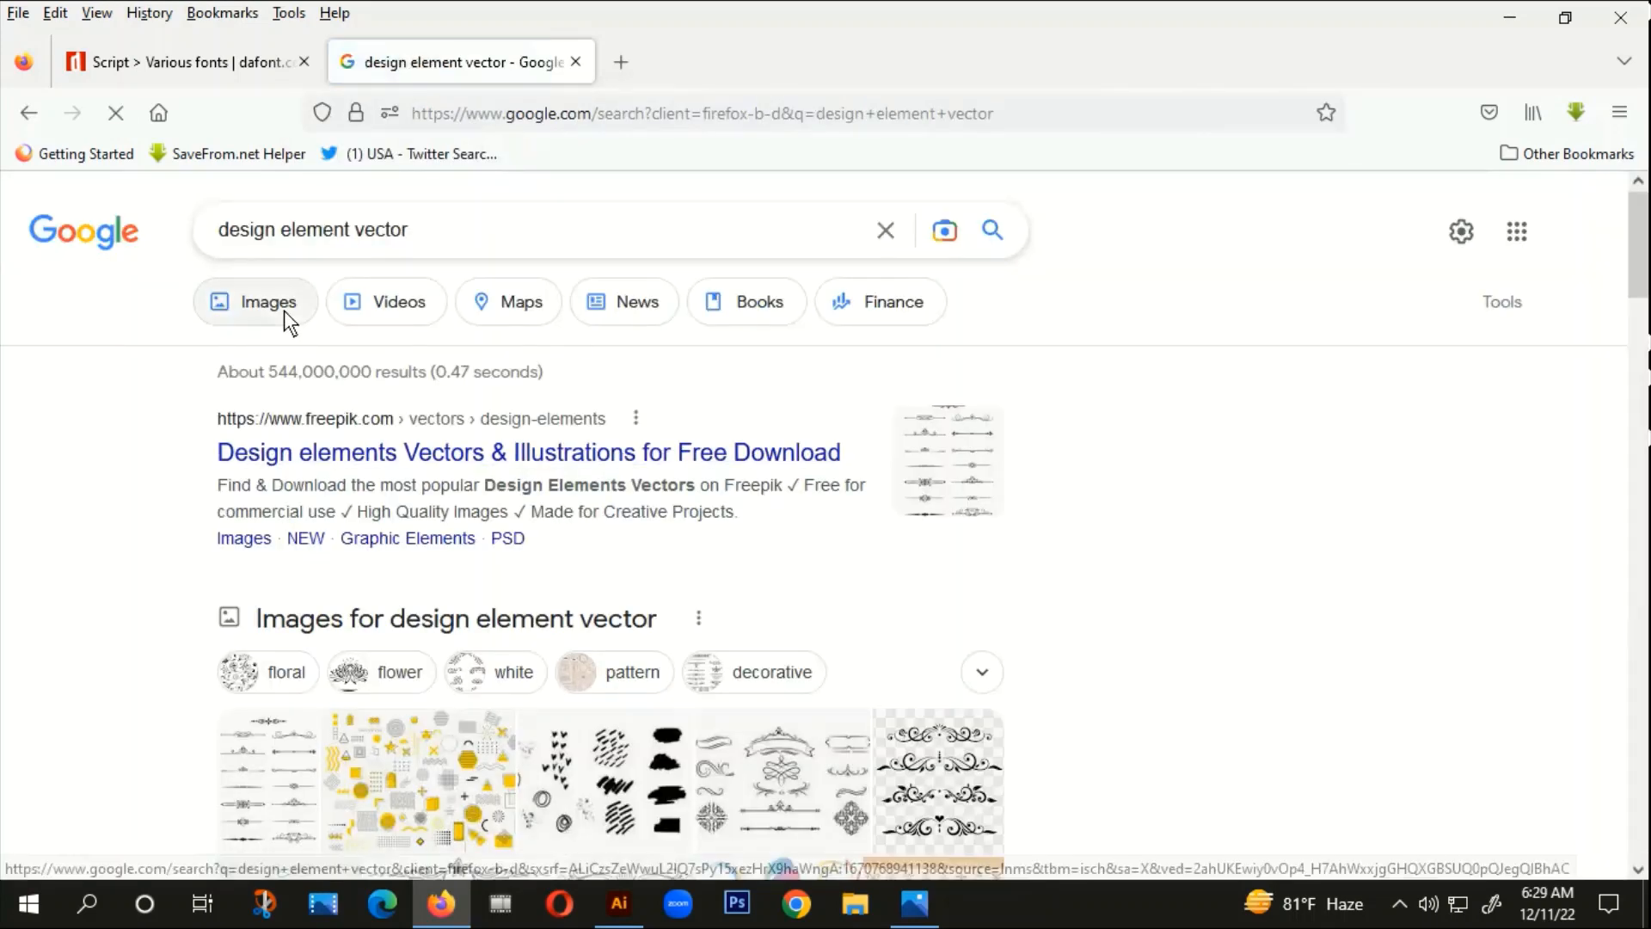
Step: Show the image results and filter them to the Large size
left_click(280, 306)
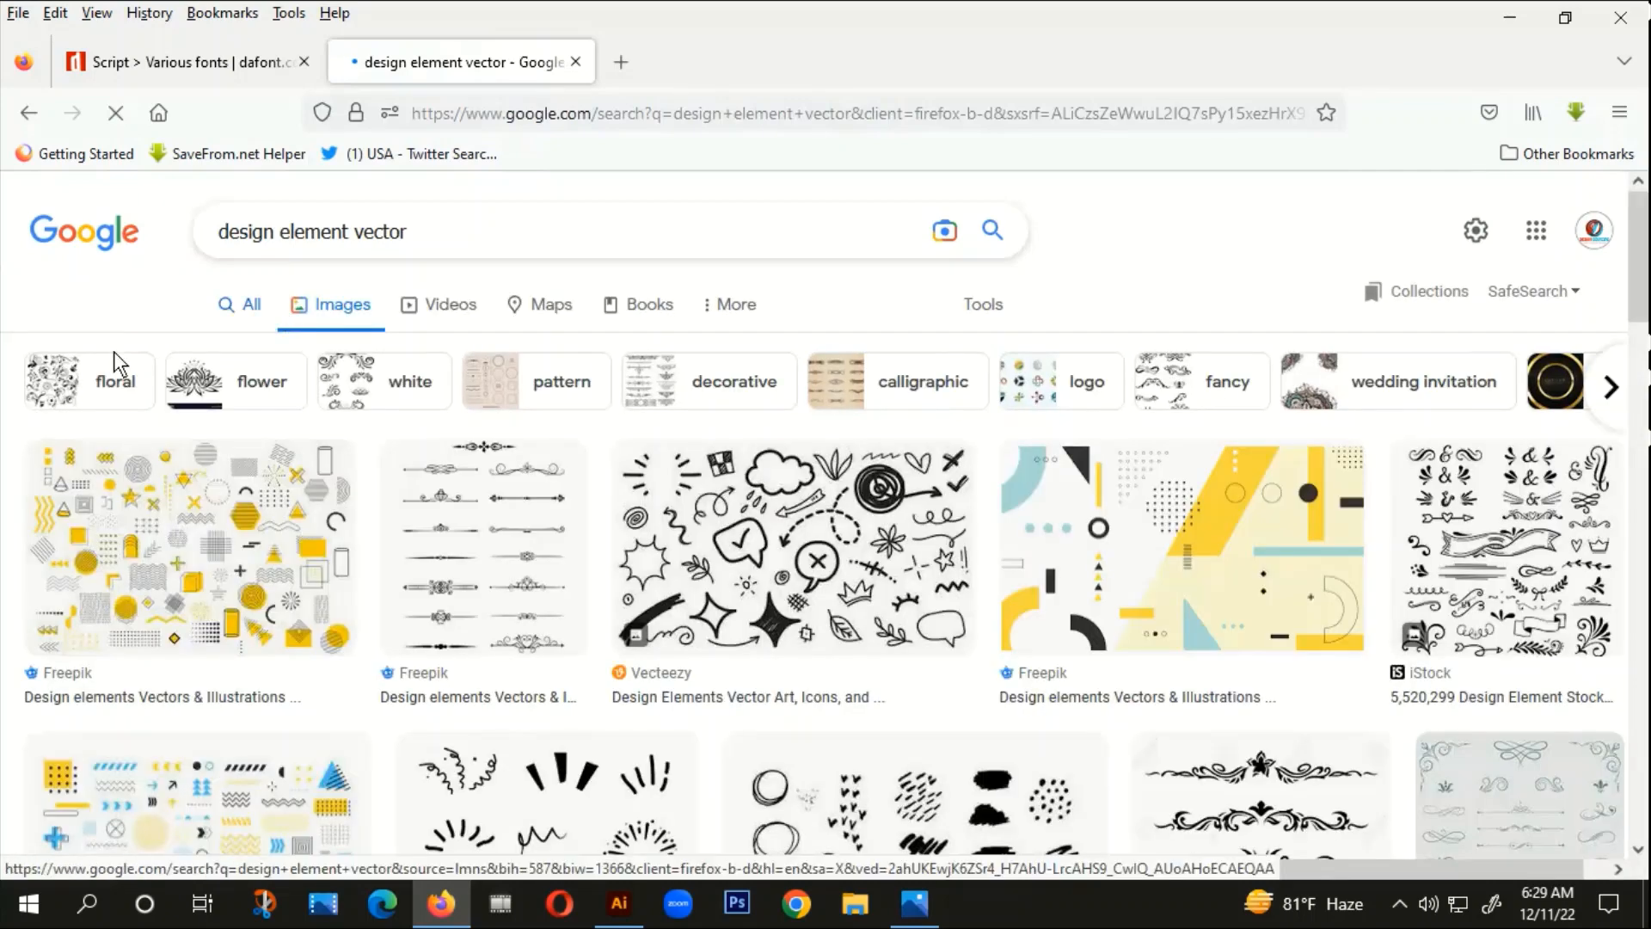
left_click(982, 304)
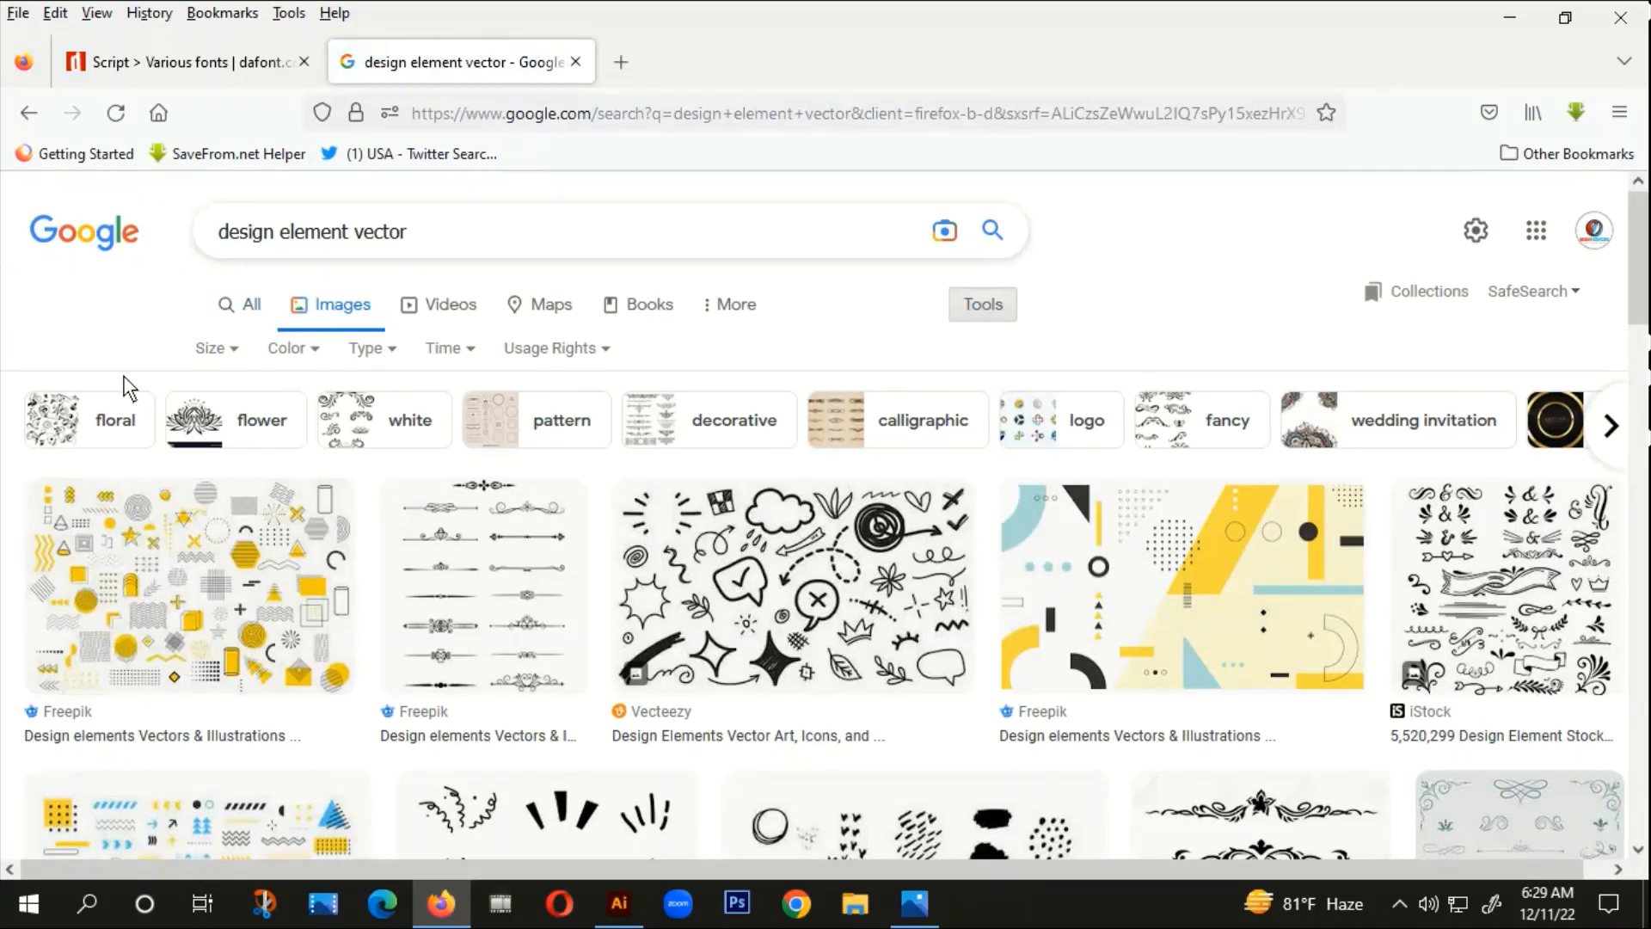
left_click(236, 342)
left_click(236, 425)
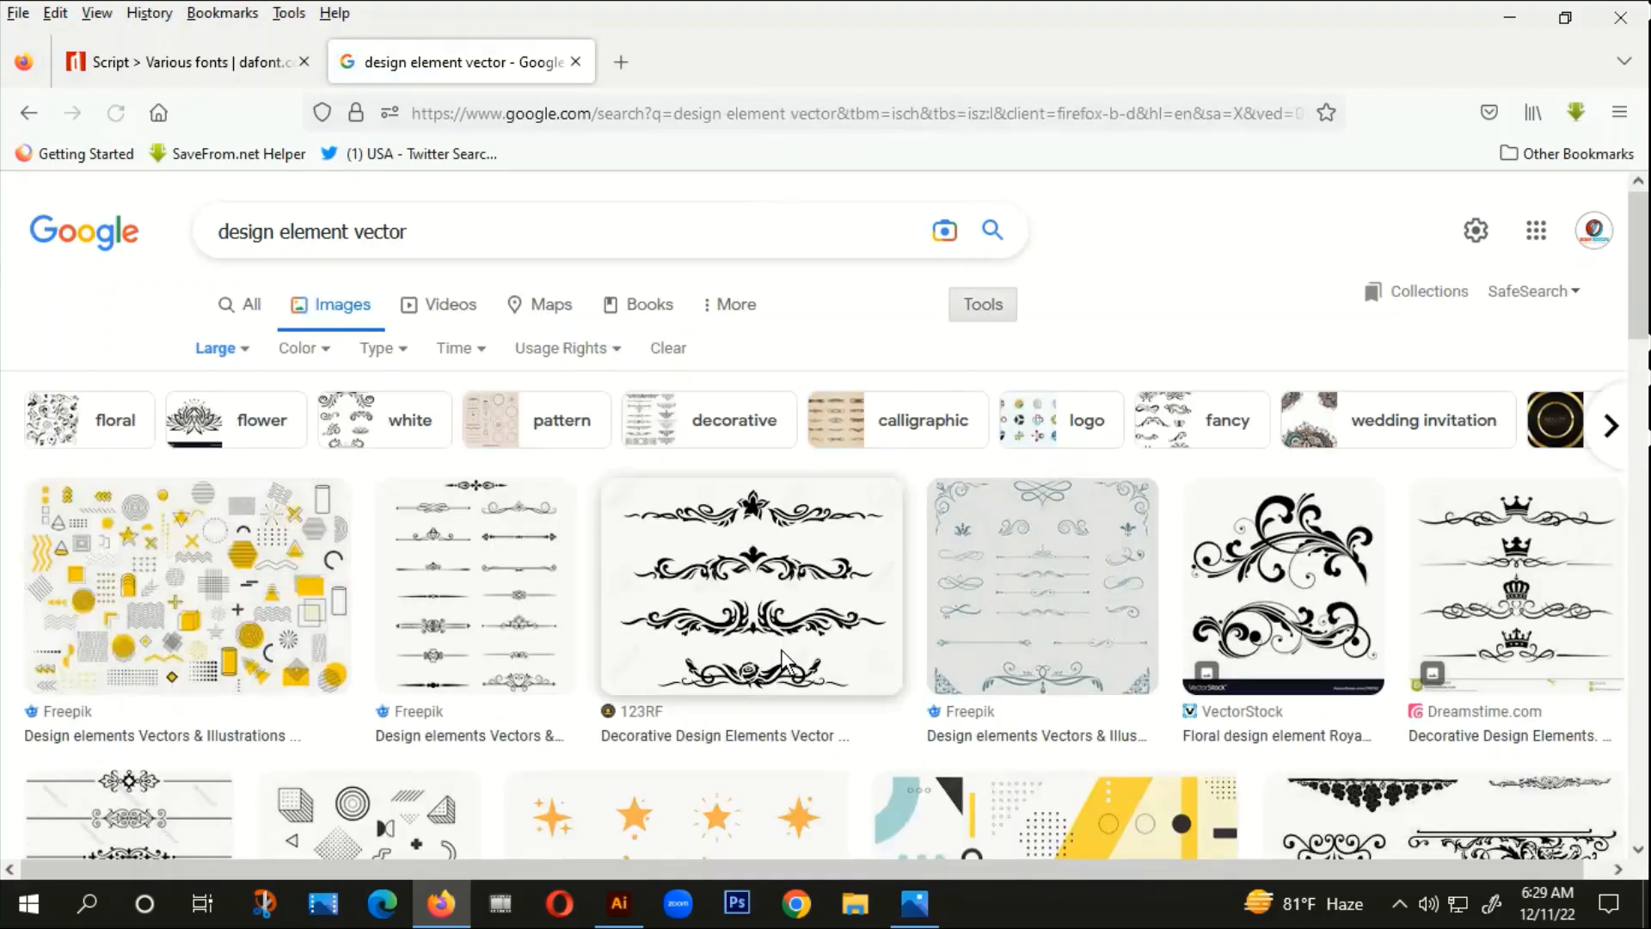
Step: Browse the image results for Alamy's hand-drawn vintage floral design elements sheet and copy its image
scroll(781, 648, "down", 3)
scroll(765, 630, "down", 5)
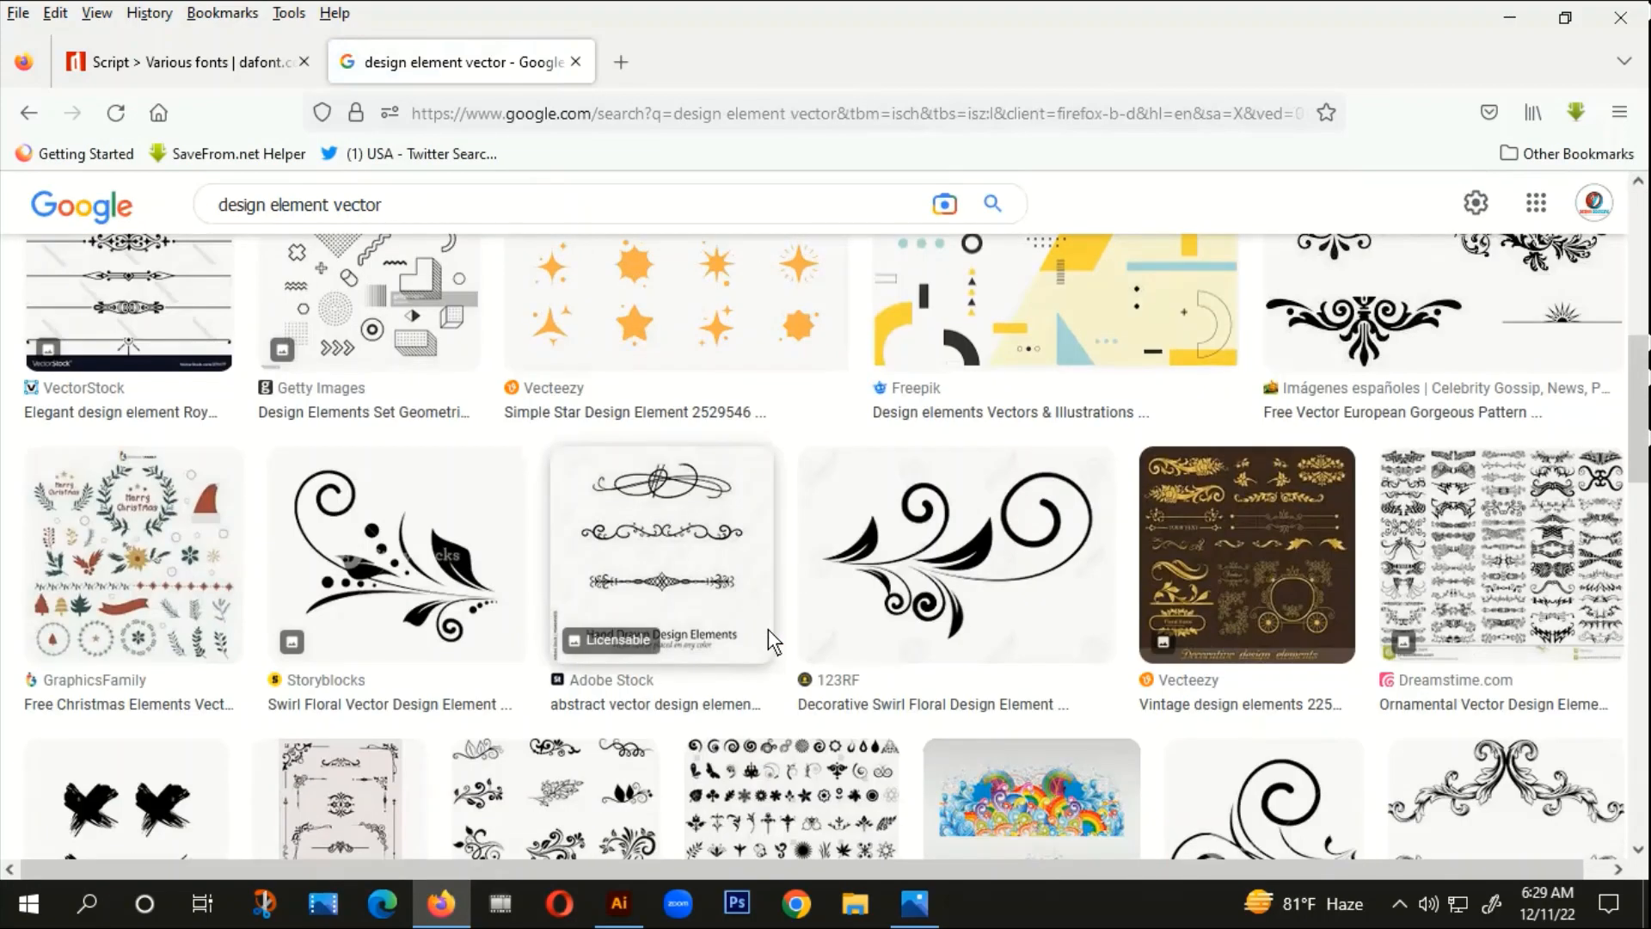
scroll(767, 629, "down", 2)
scroll(772, 640, "down", 2)
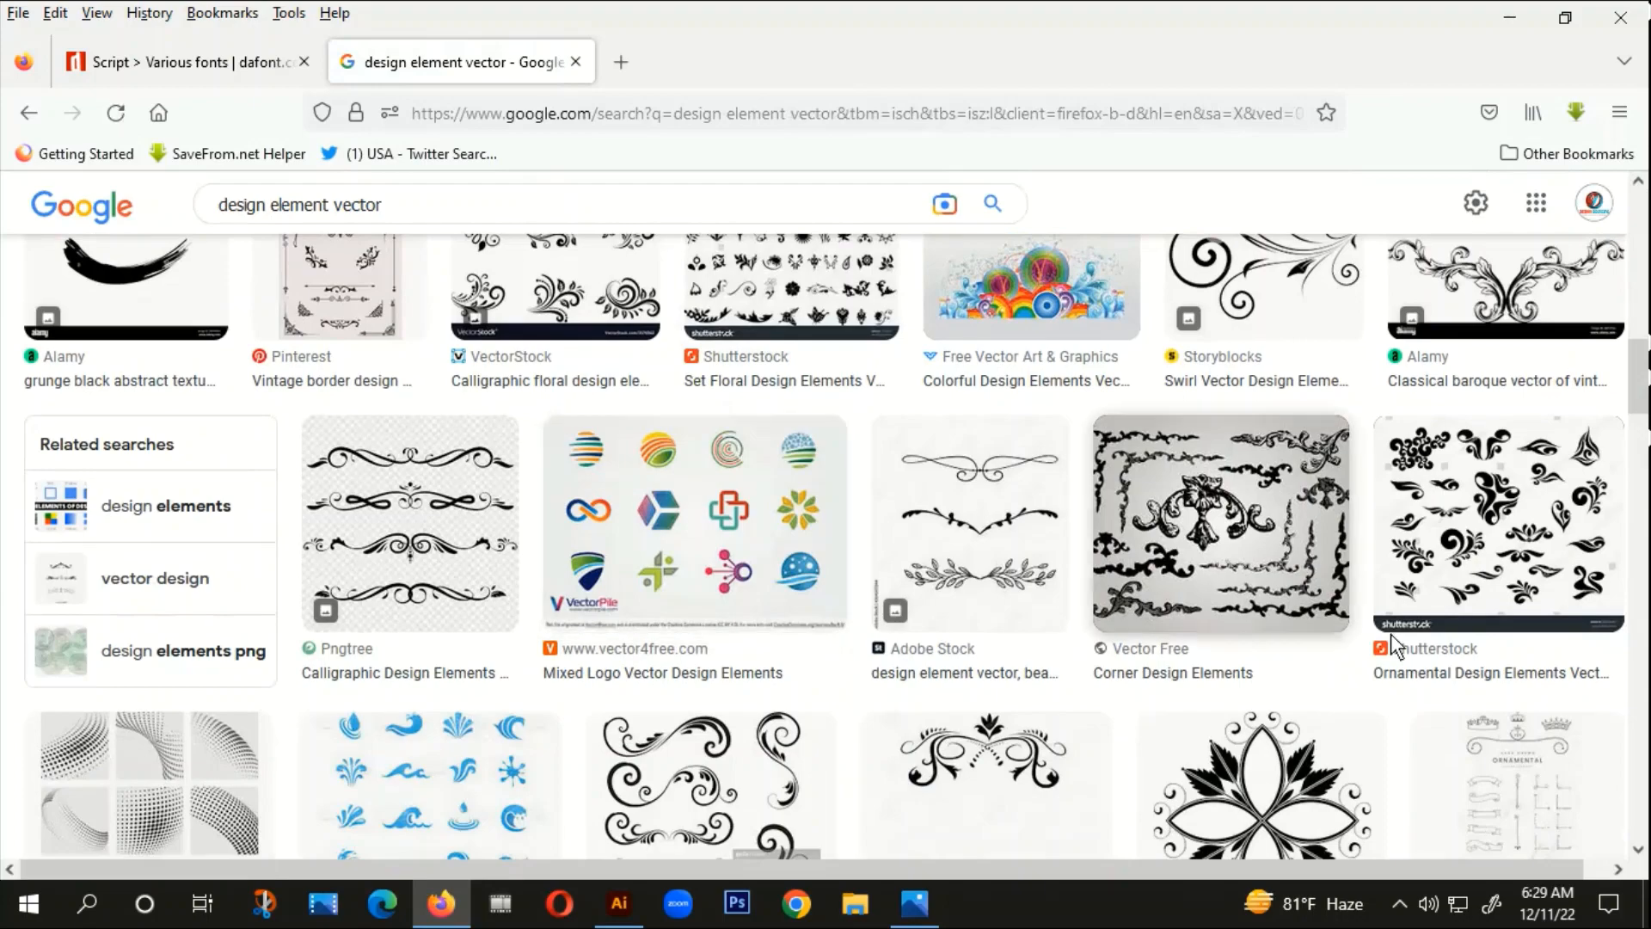
scroll(1211, 664, "down", 6)
scroll(1203, 664, "up", 5)
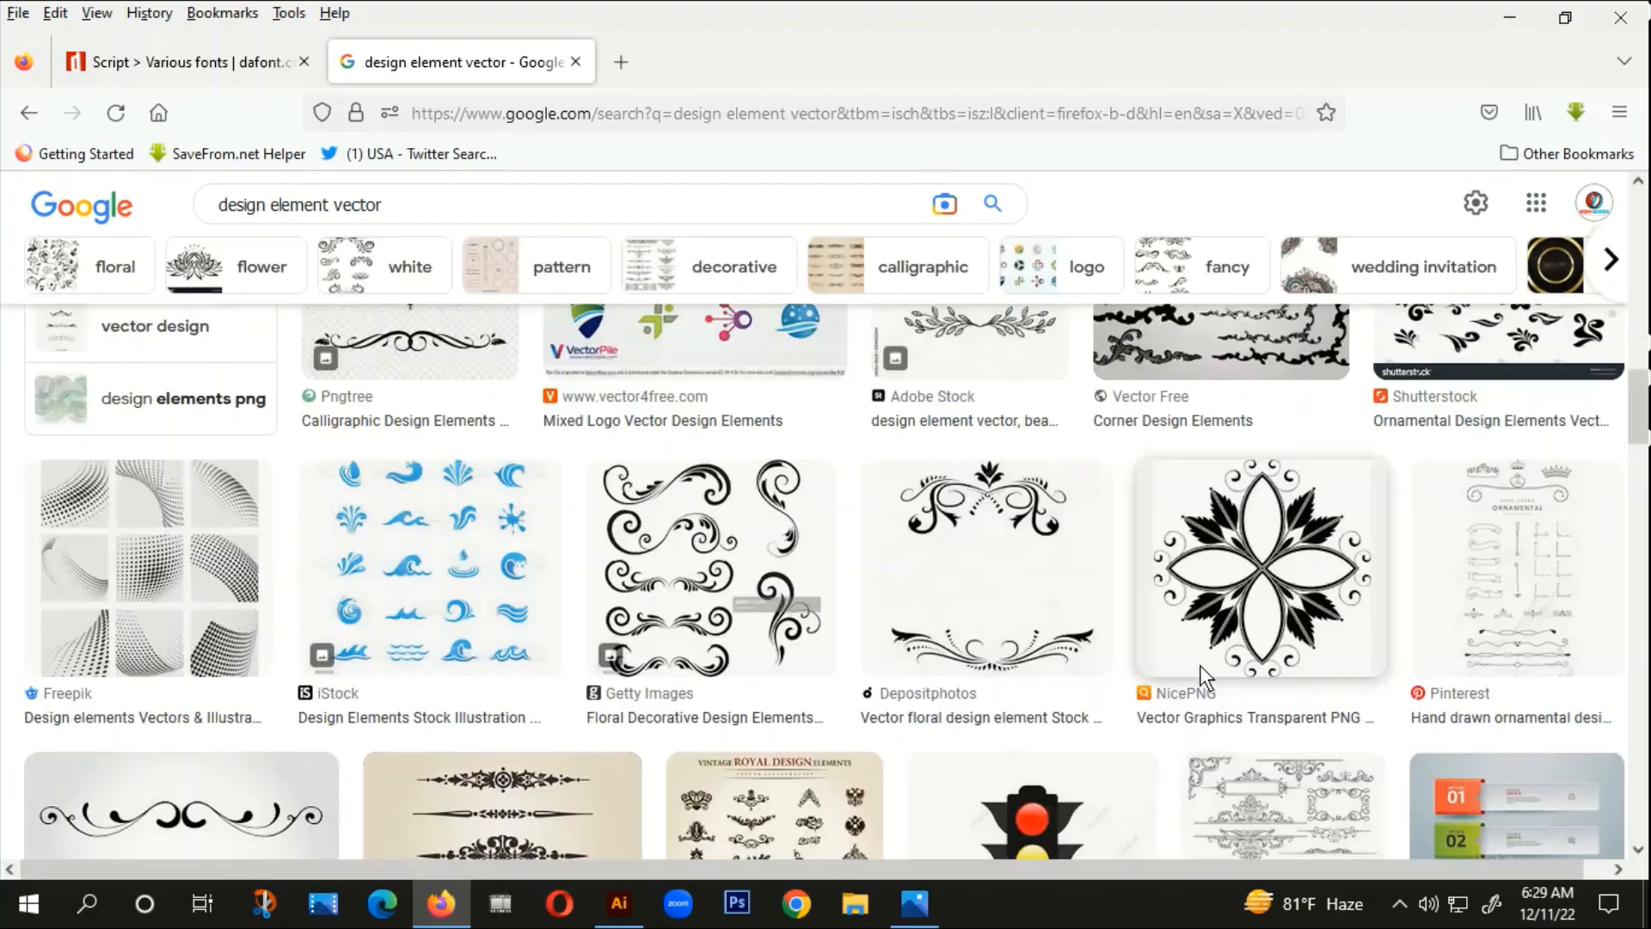
scroll(739, 544, "down", 7)
scroll(740, 545, "down", 4)
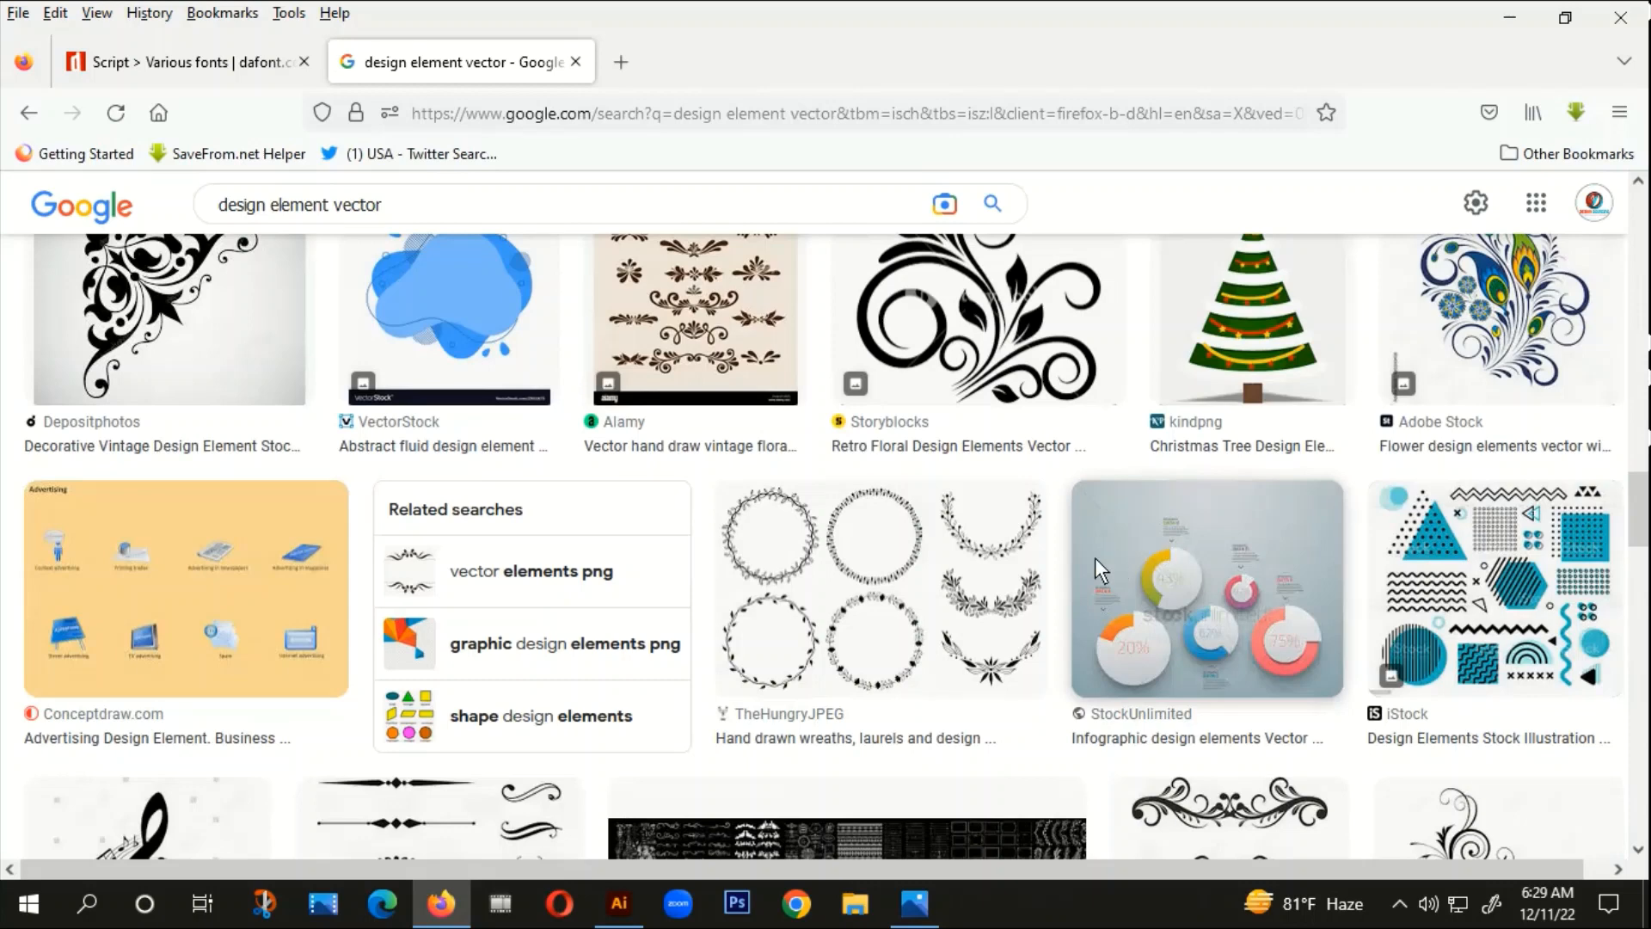
left_click(703, 300)
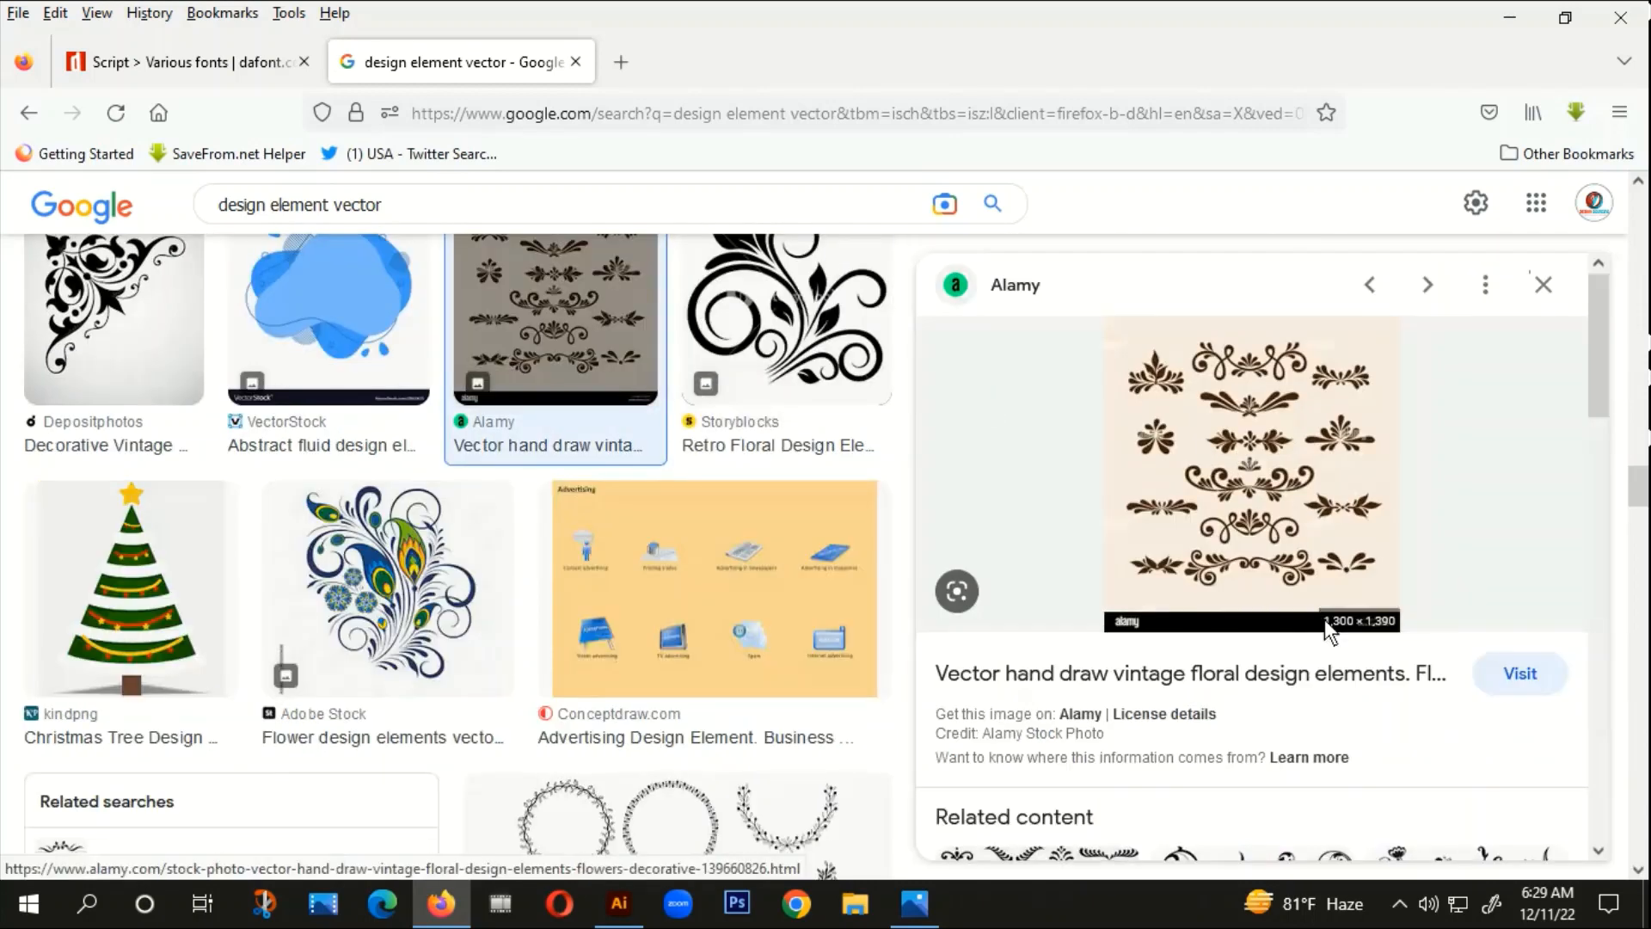
right_click(1247, 402)
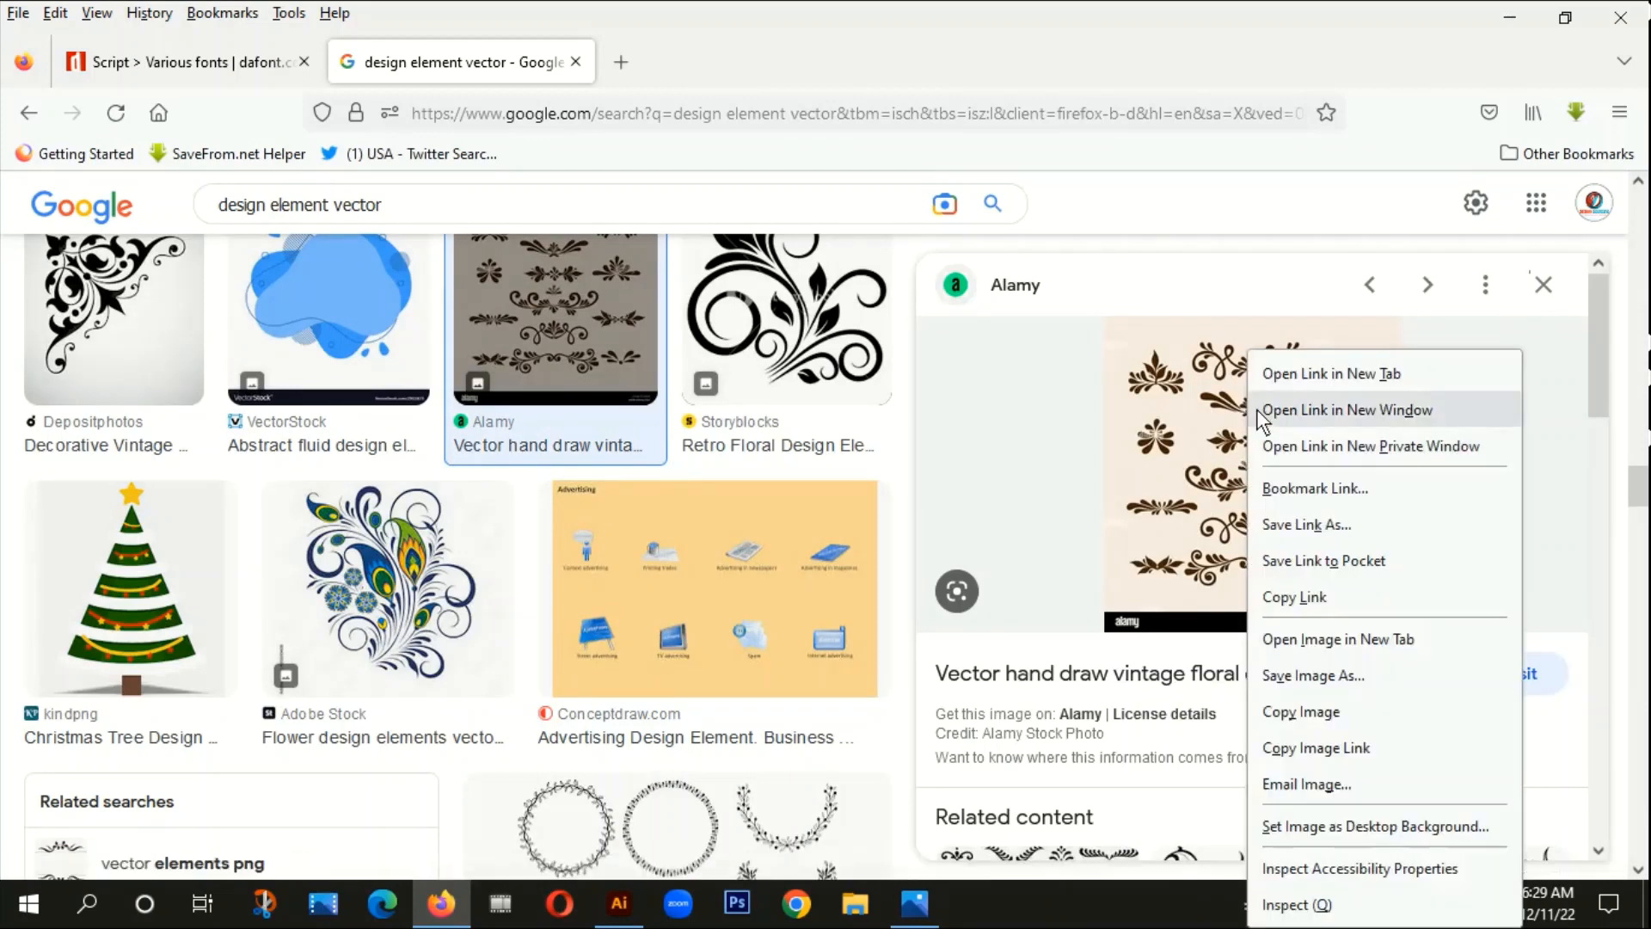
left_click(1331, 720)
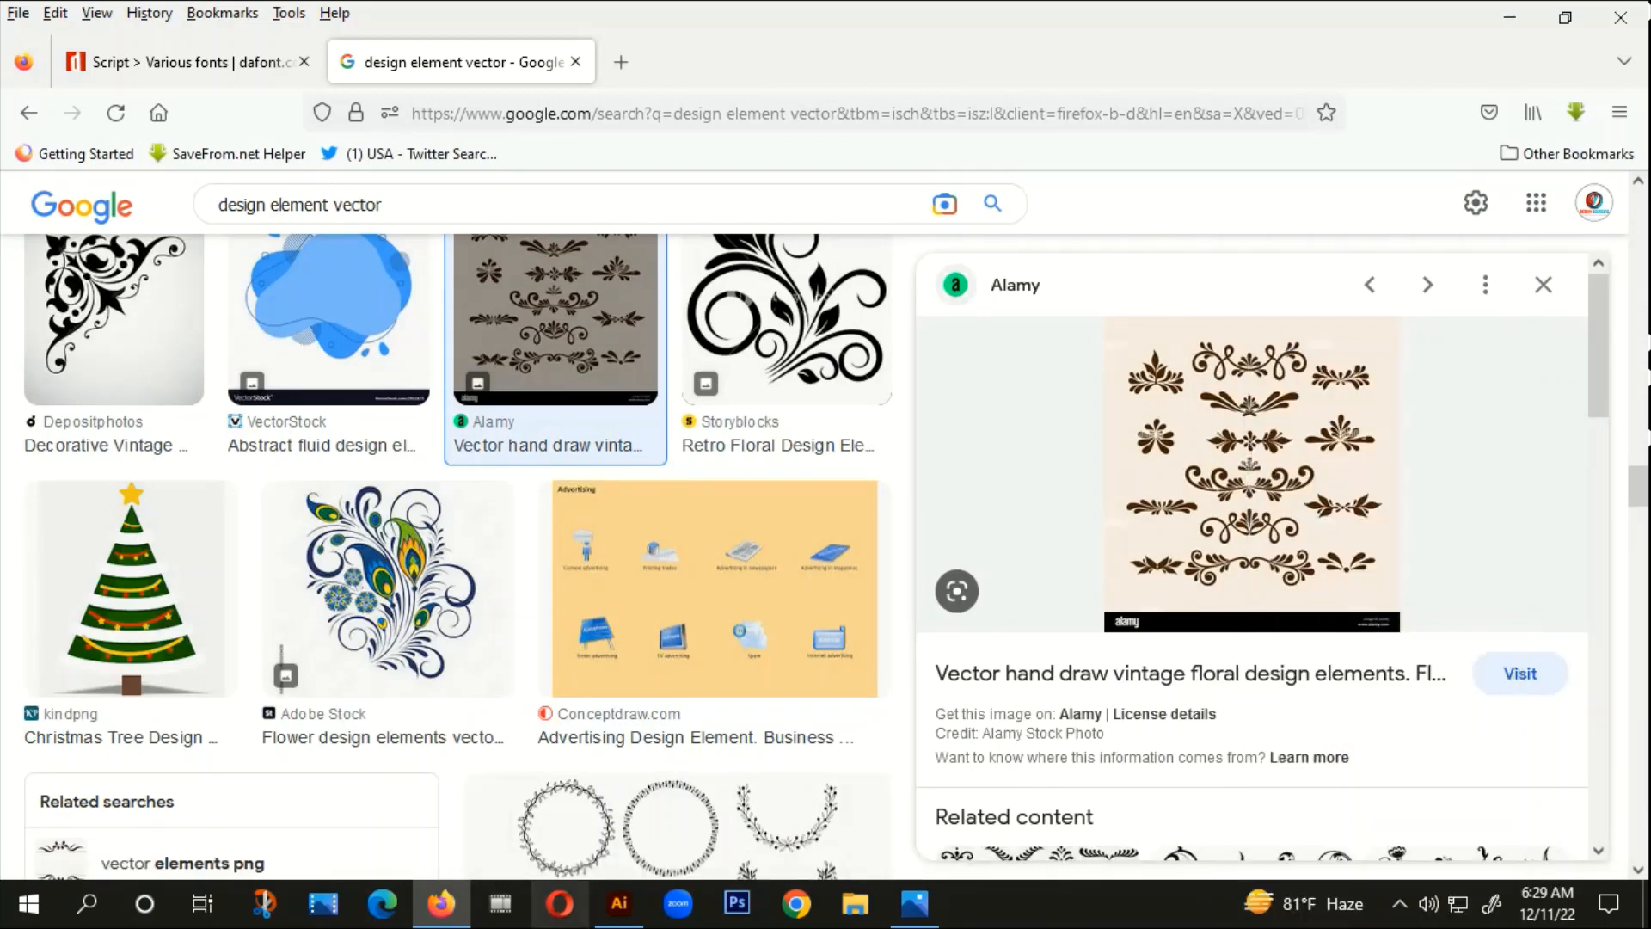
Step: Switch to Illustrator, paste the copied ornament sheet and place it in the empty area below the black square
left_click(619, 903)
key("ctrl+v")
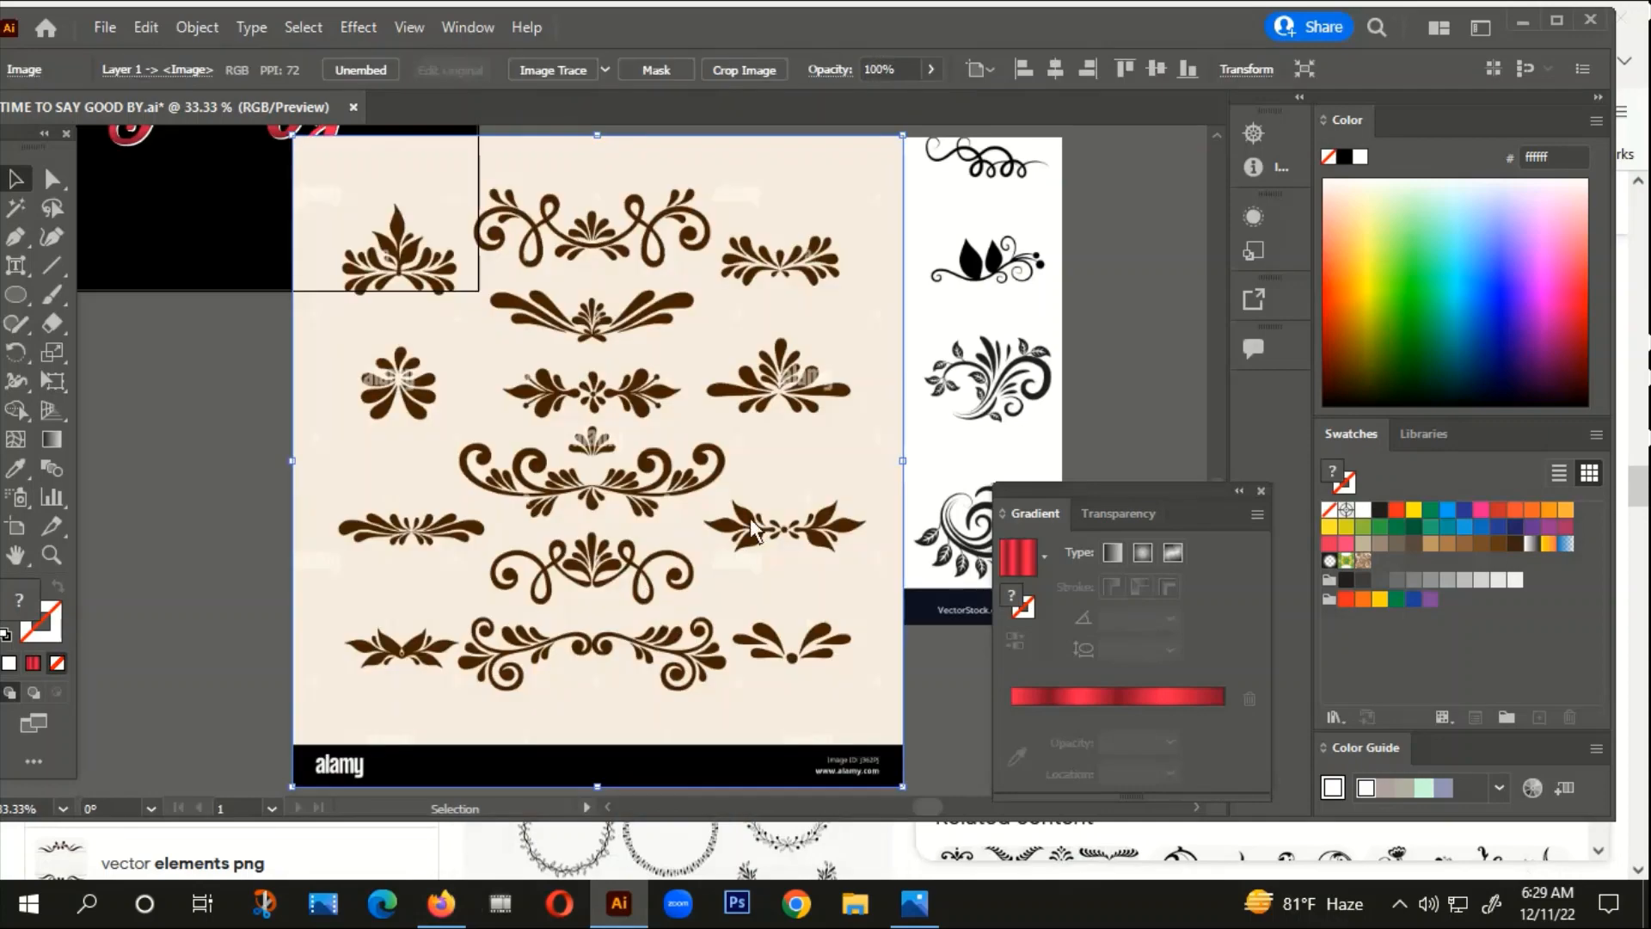
key("ctrl+minus")
left_click_drag(757, 504, 436, 596)
left_click_drag(682, 591, 999, 481)
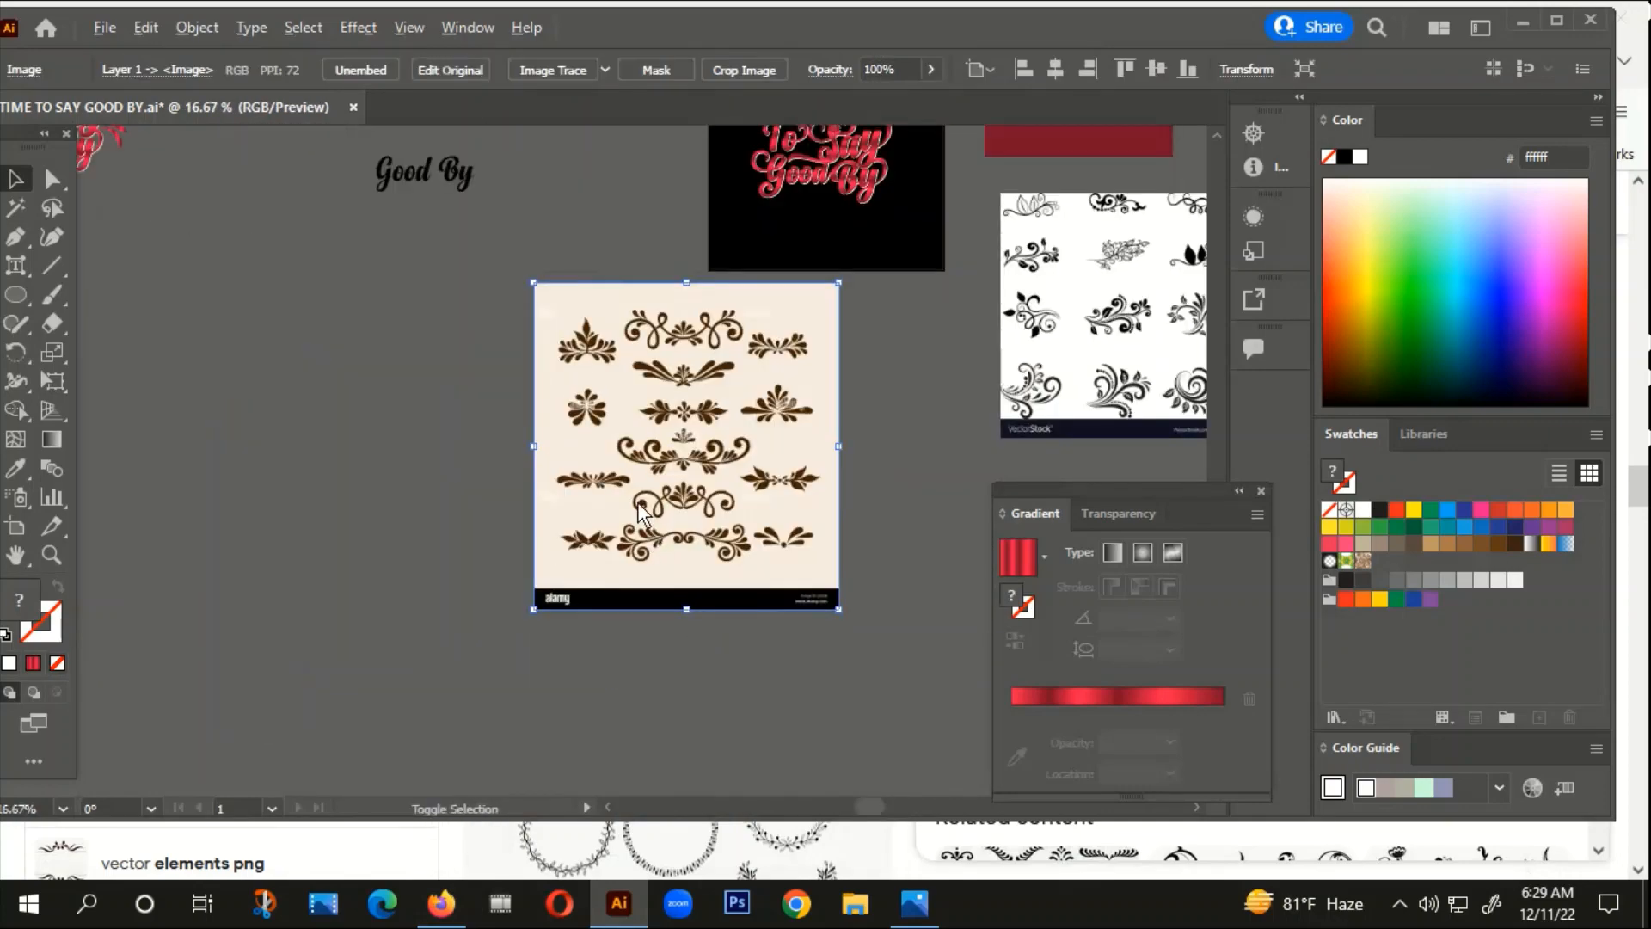
key("ctrl+plus")
left_click_drag(748, 437, 591, 485)
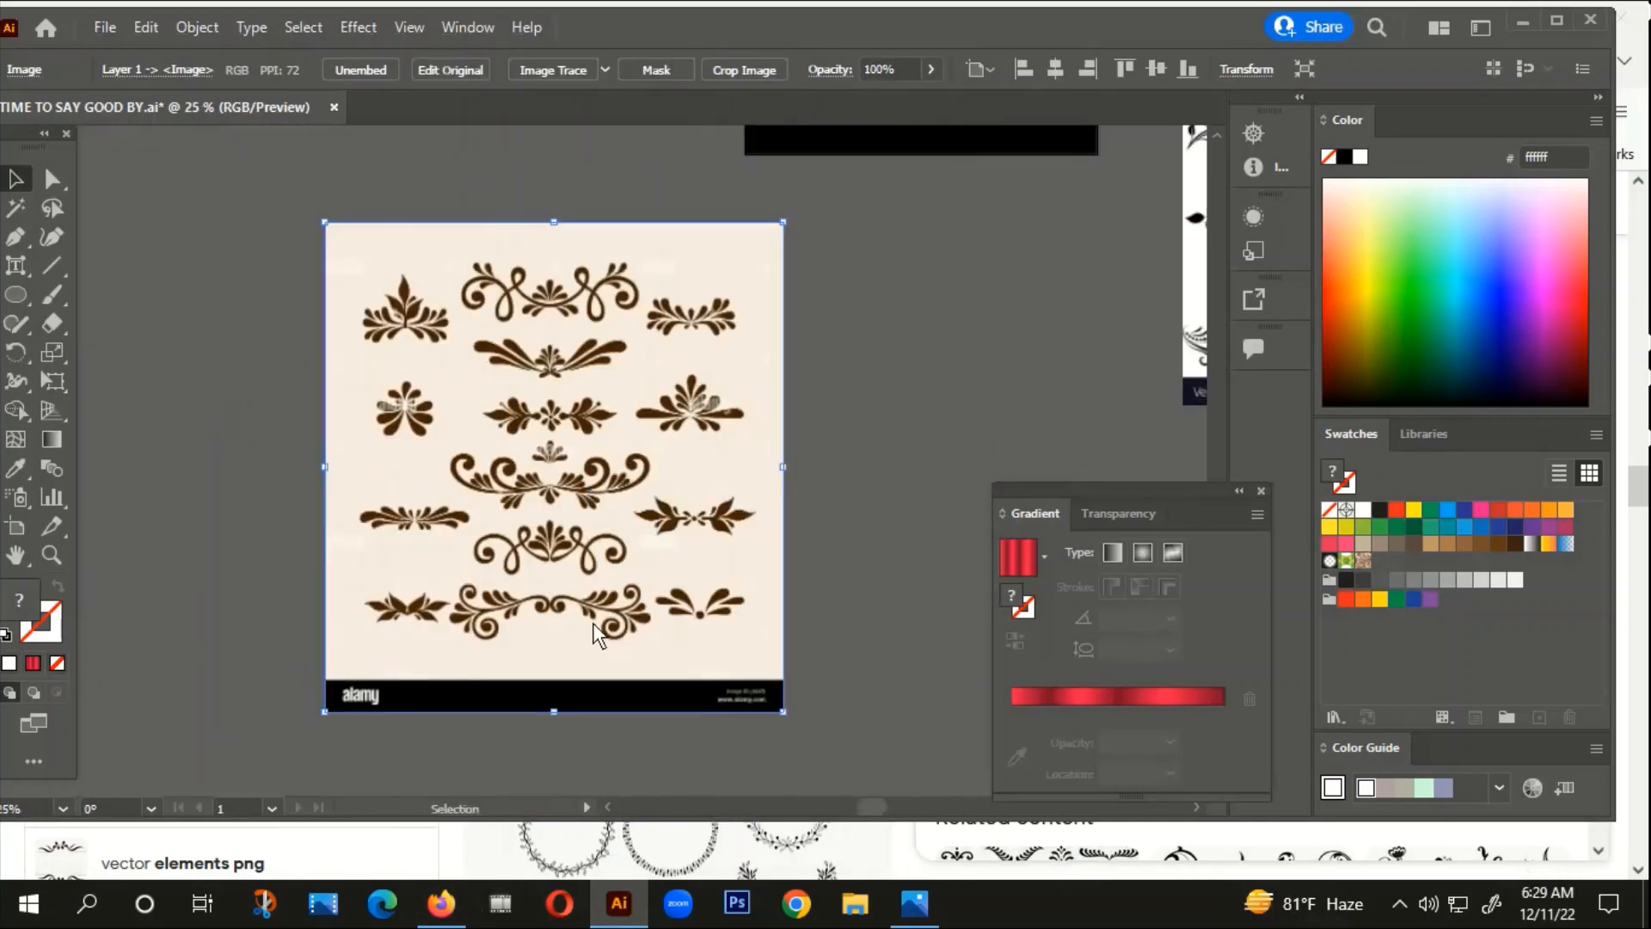
left_click(441, 903)
left_click(783, 117)
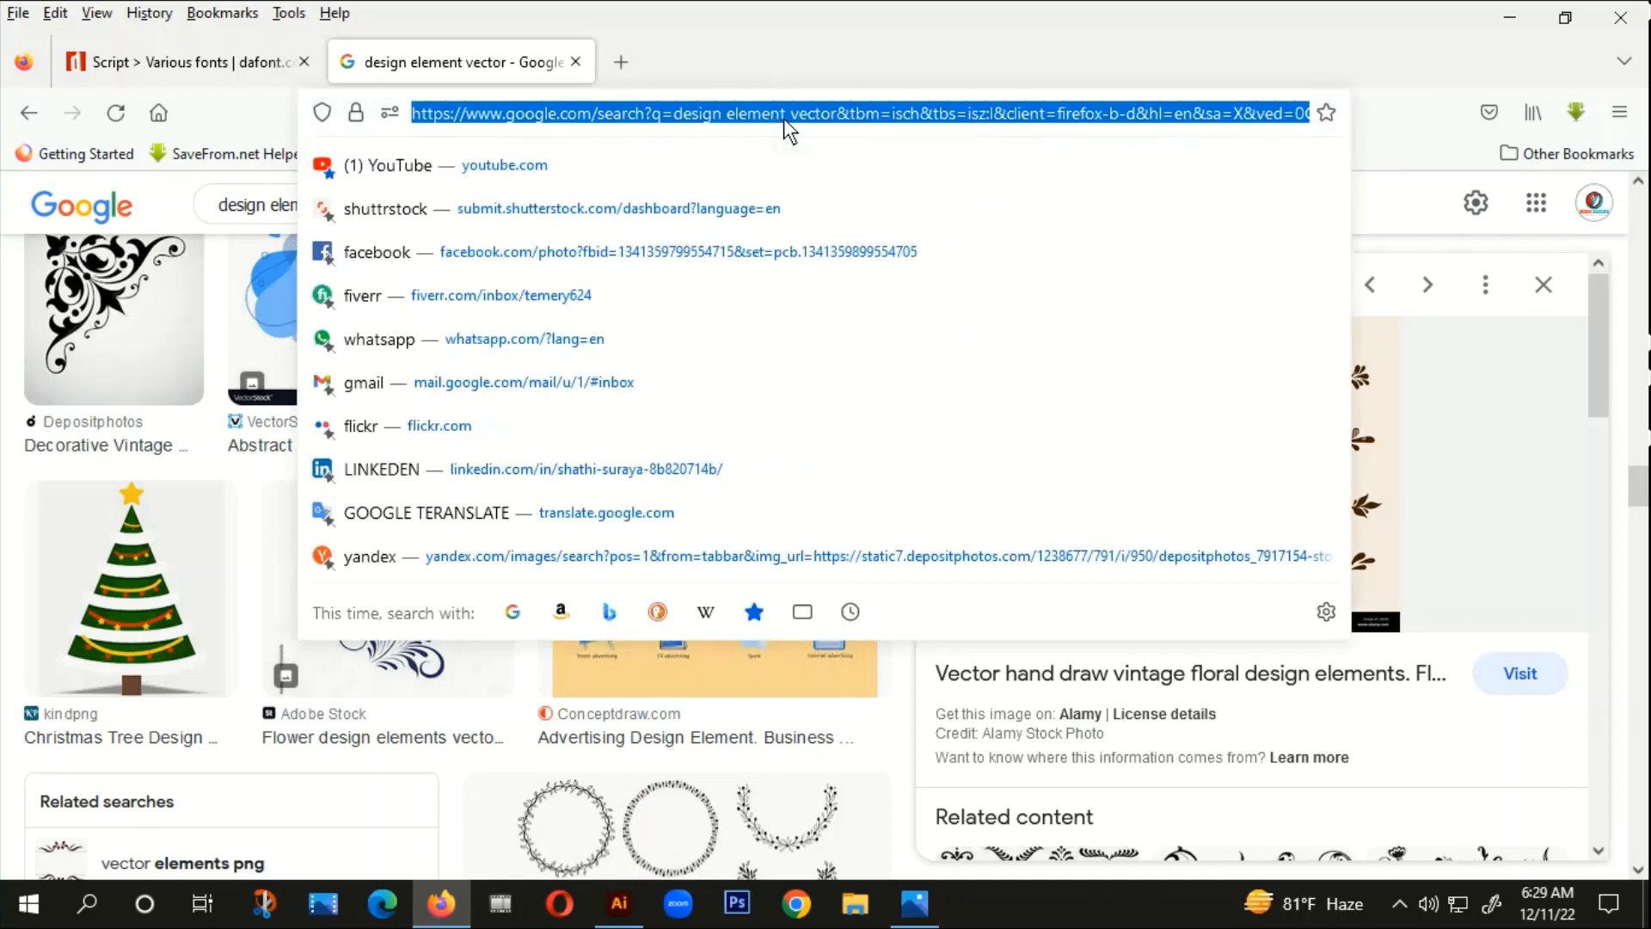
left_click(621, 903)
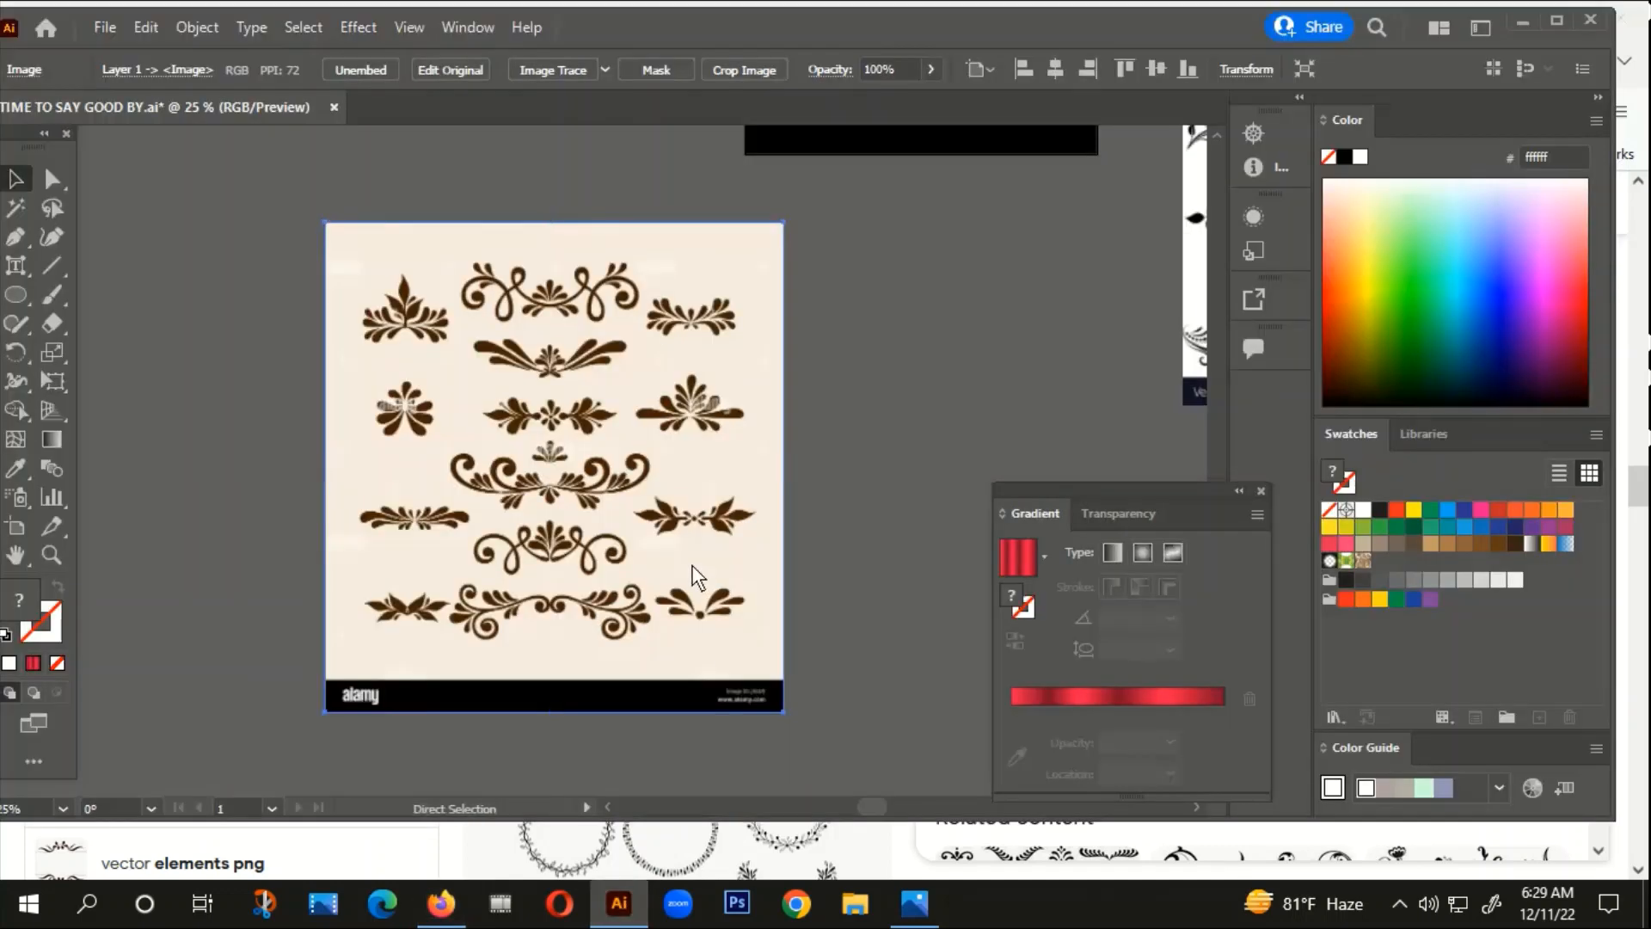
Step: Convert the pasted Alamy ornament sheet to vectors with Image Trace and expand the tracing result
key("ctrl+v")
left_click_drag(723, 460, 406, 194)
left_click_drag(562, 449, 713, 361)
left_click(652, 483)
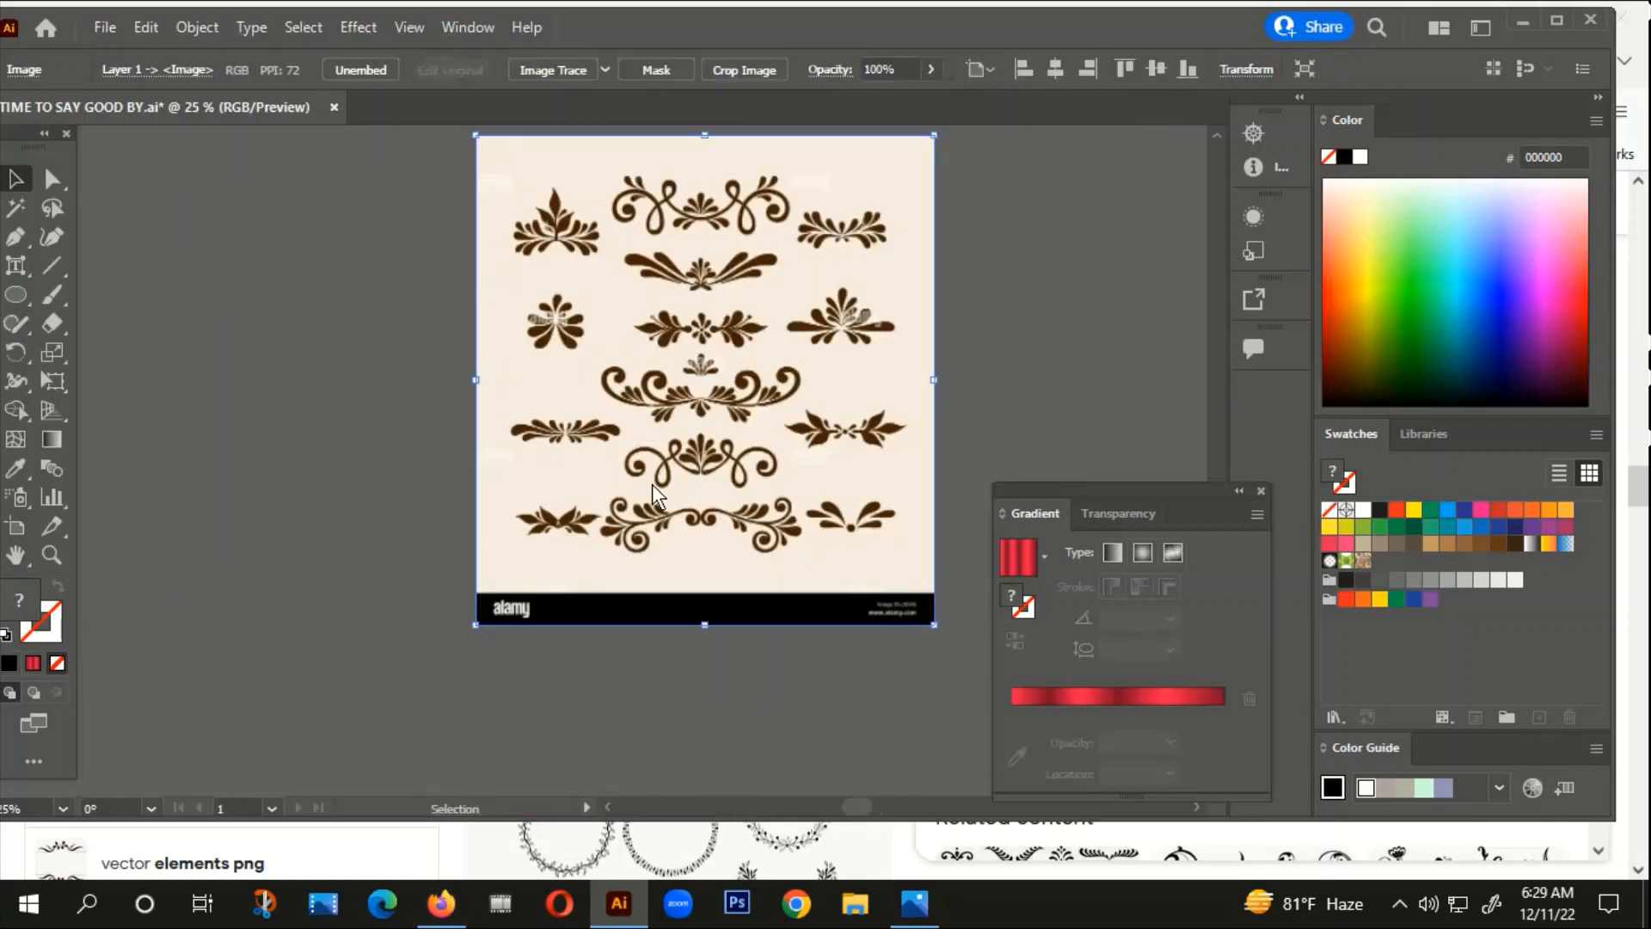
left_click(563, 67)
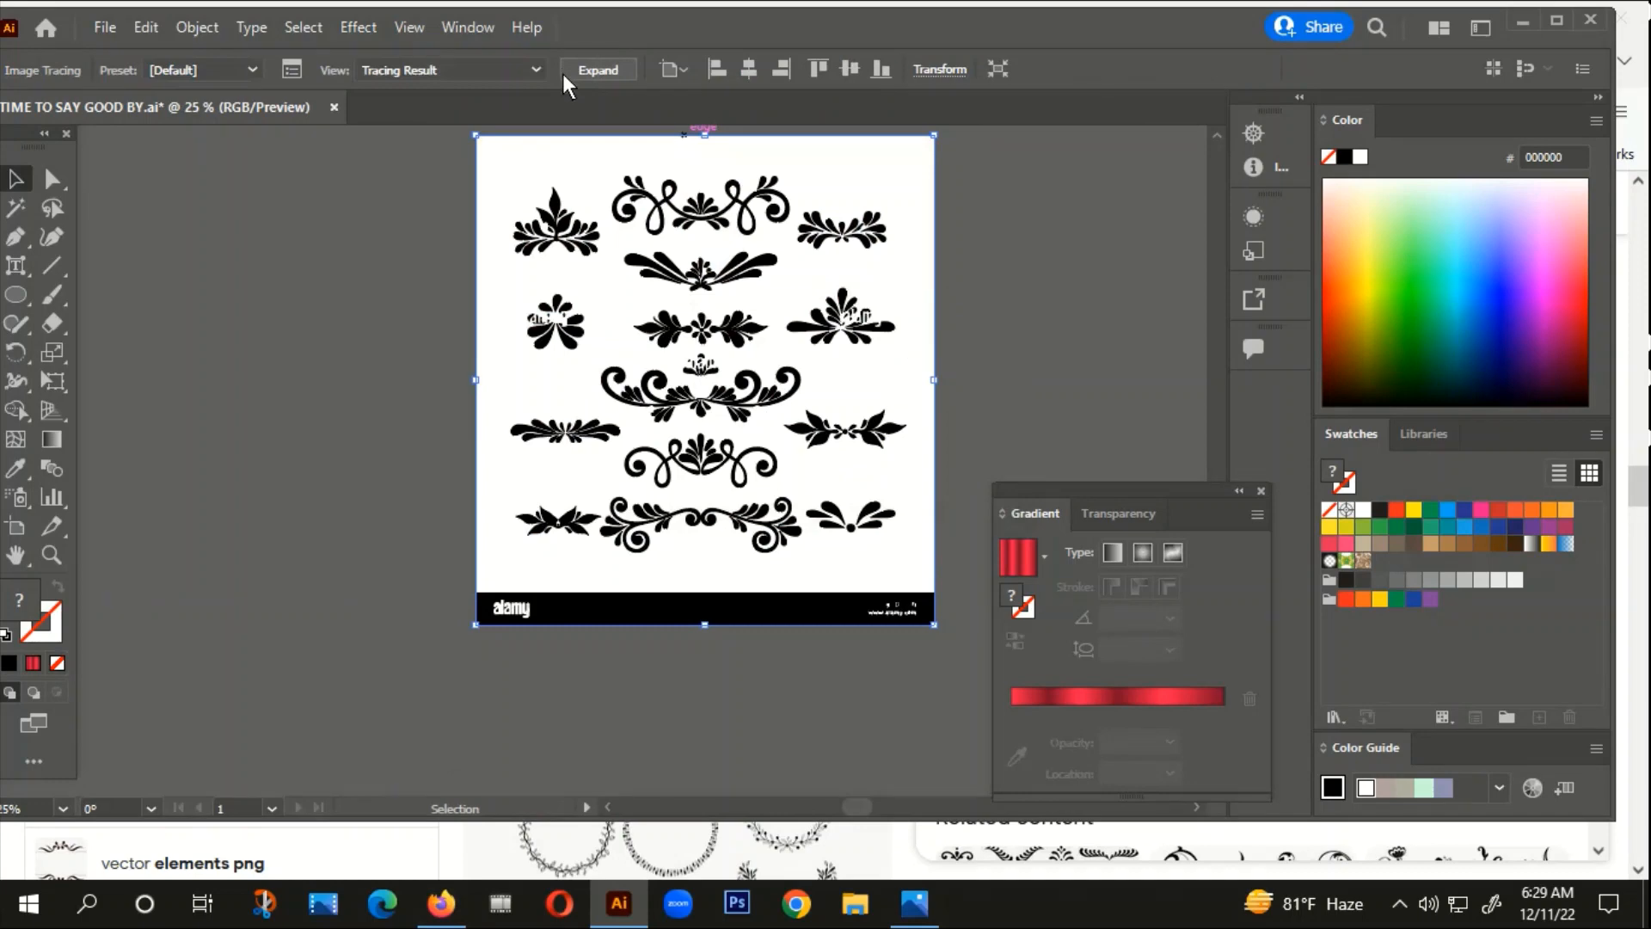
left_click(598, 72)
Step: Ungroup the traced sheet and delete all its white areas by selecting them with the Magic Wand
right_click(726, 353)
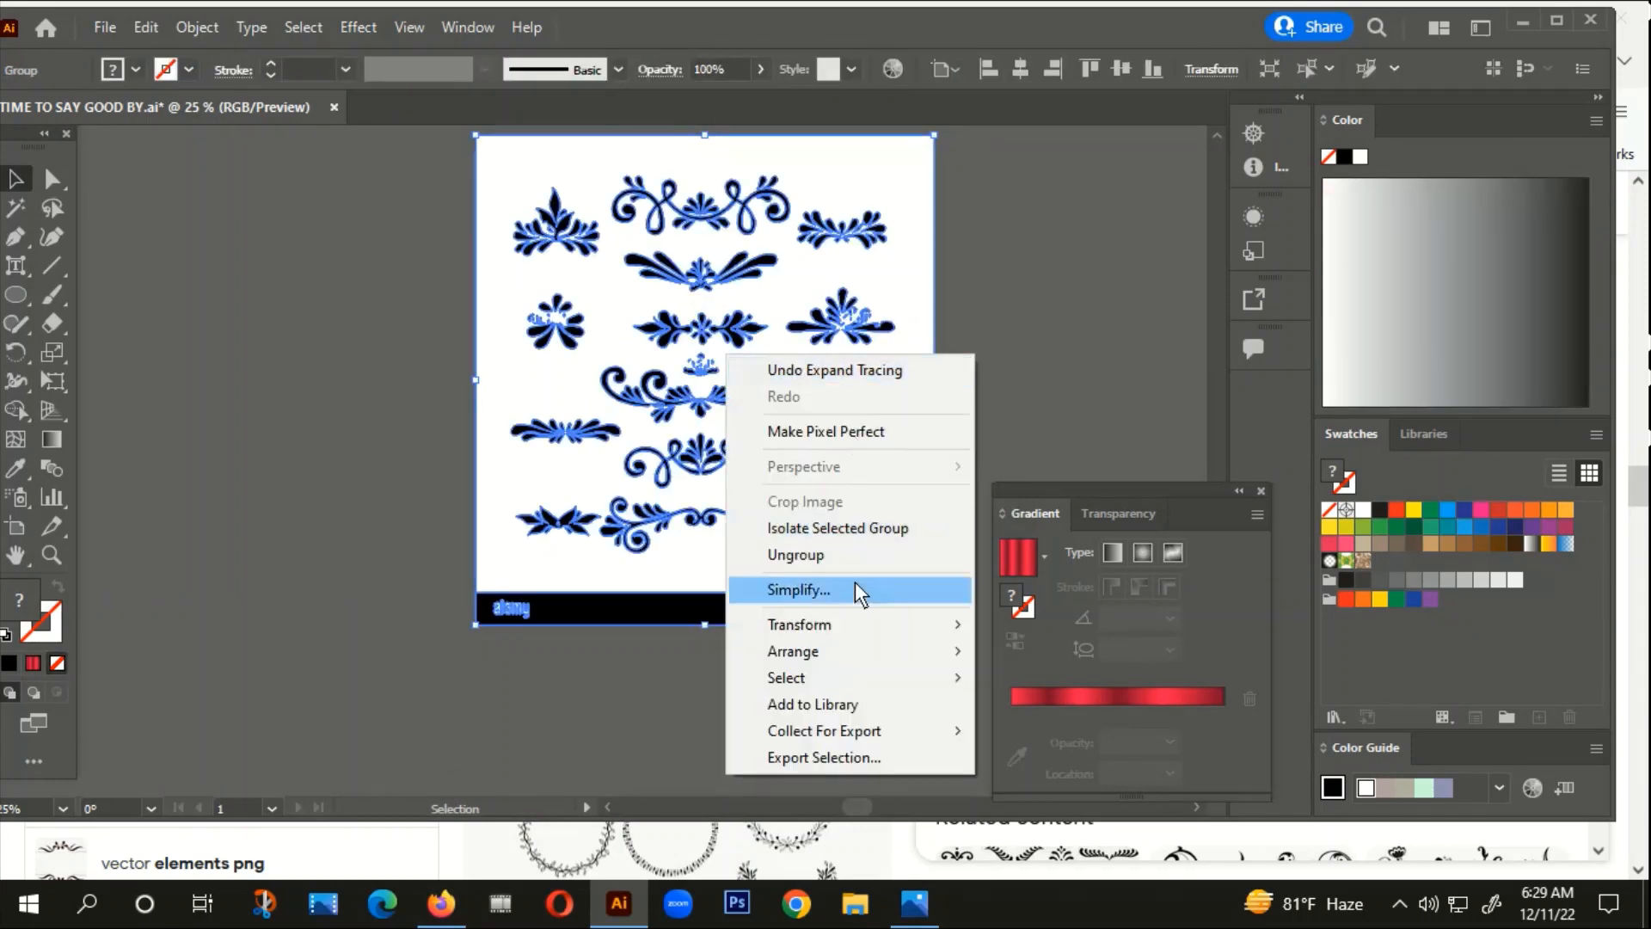
left_click(806, 555)
left_click(1065, 288)
scroll(914, 291, "up", 1)
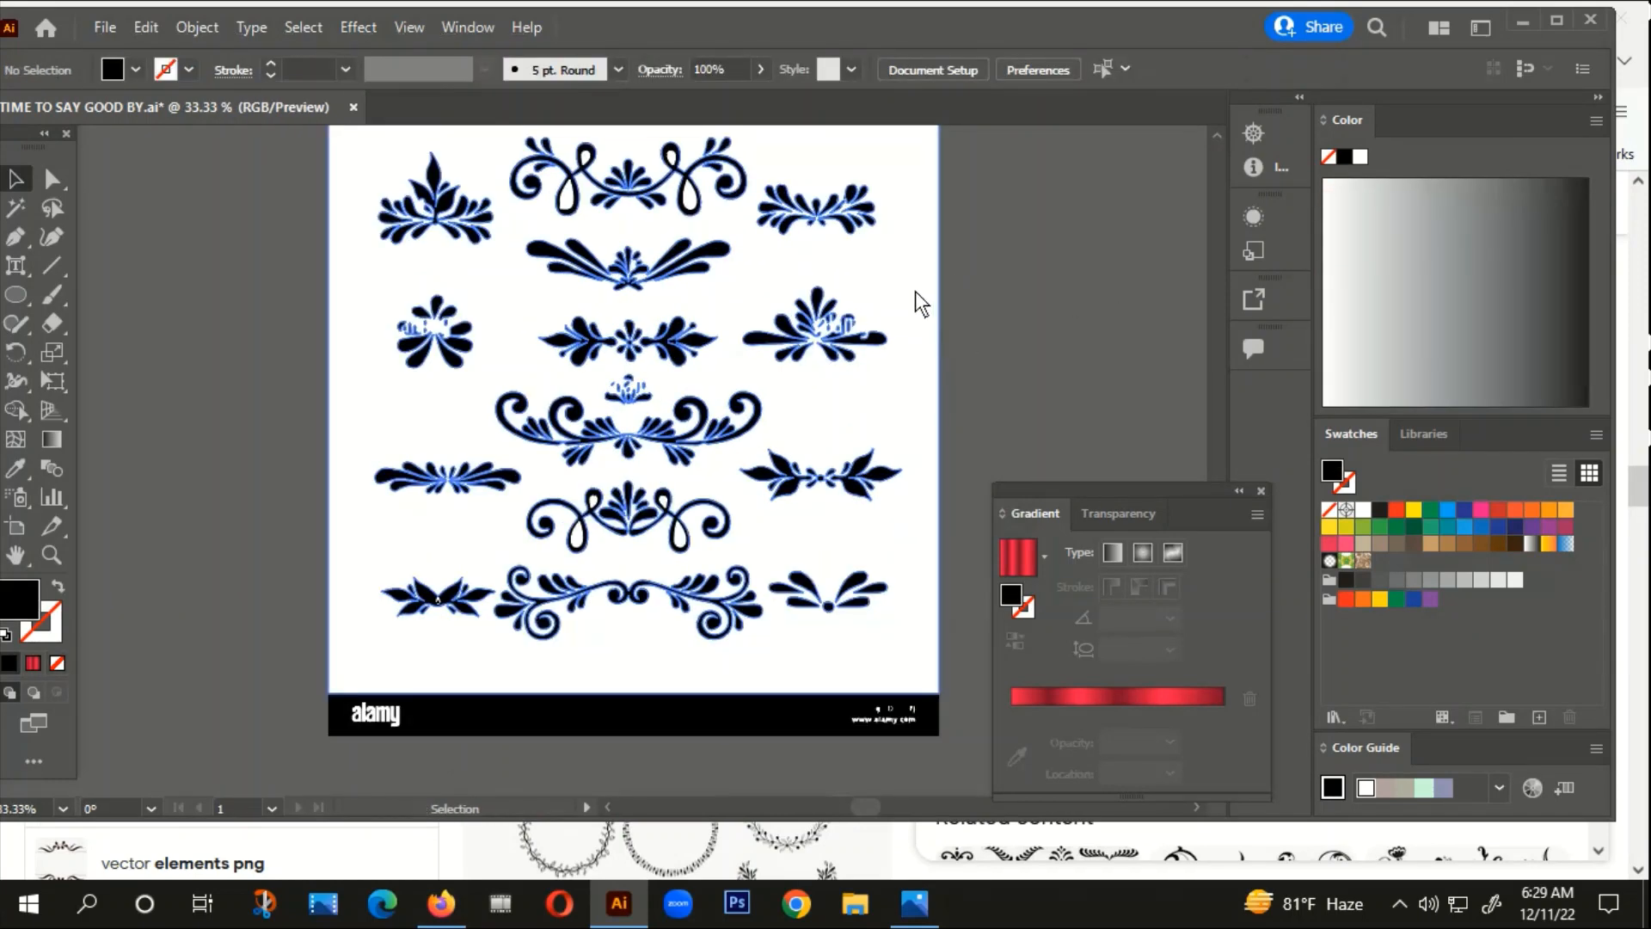
left_click(15, 207)
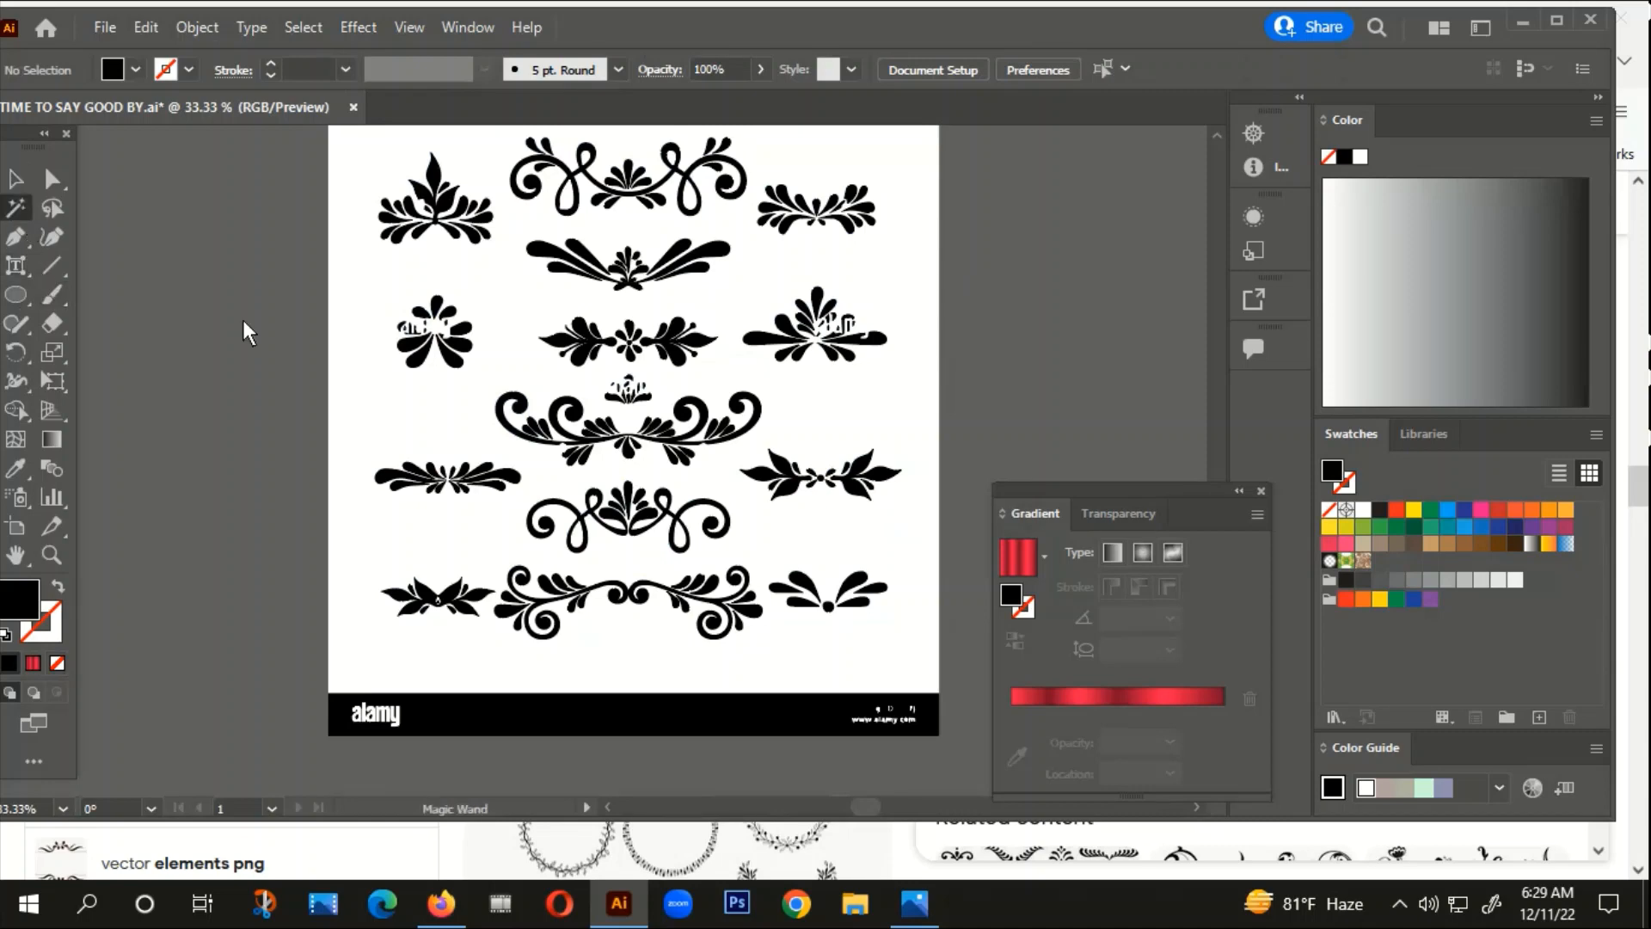
left_click(390, 292)
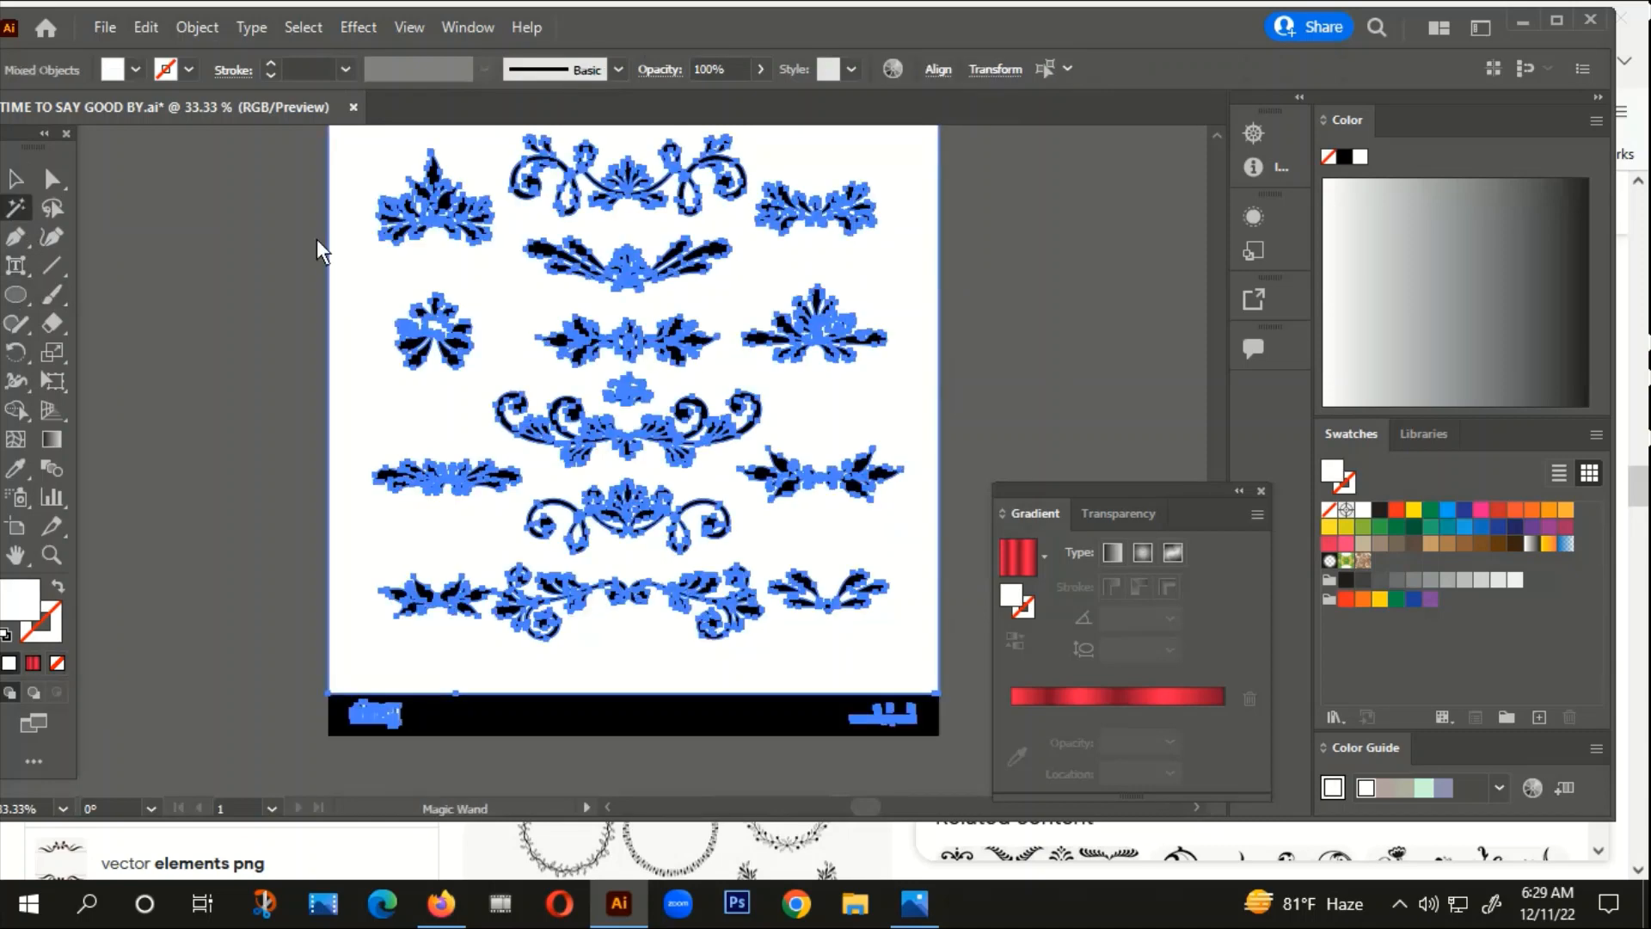
left_click(15, 179)
key("Delete")
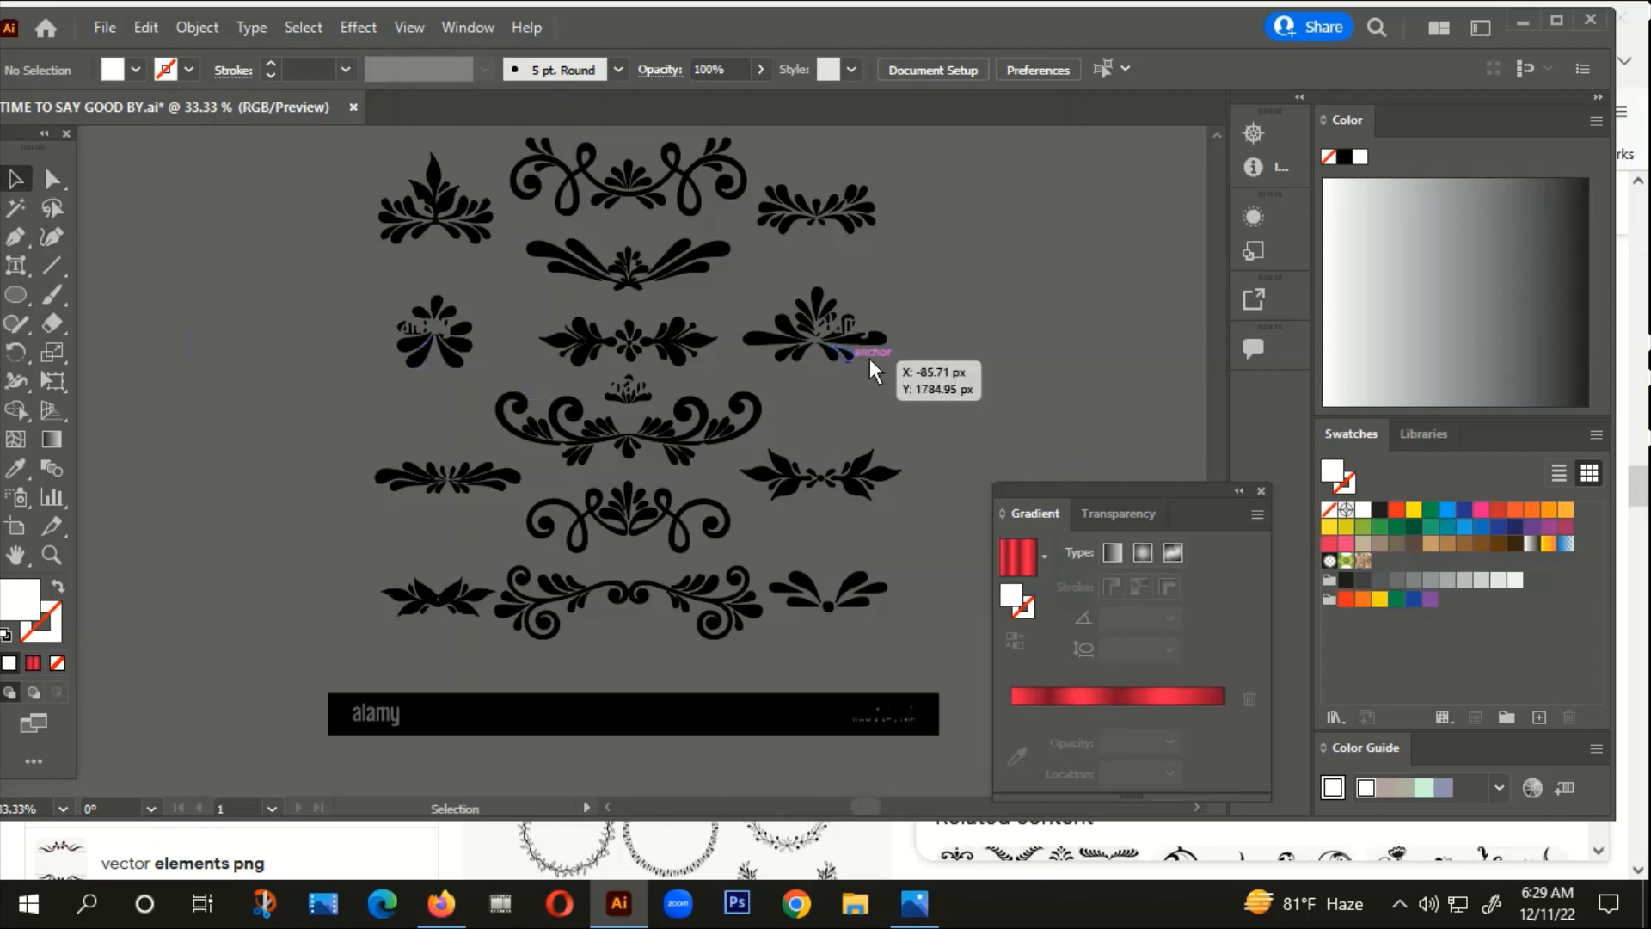
Step: Examine the traced black ornaments up close for watermark damage and usable shapes
scroll(688, 523, "up", 3)
scroll(704, 516, "down", 1)
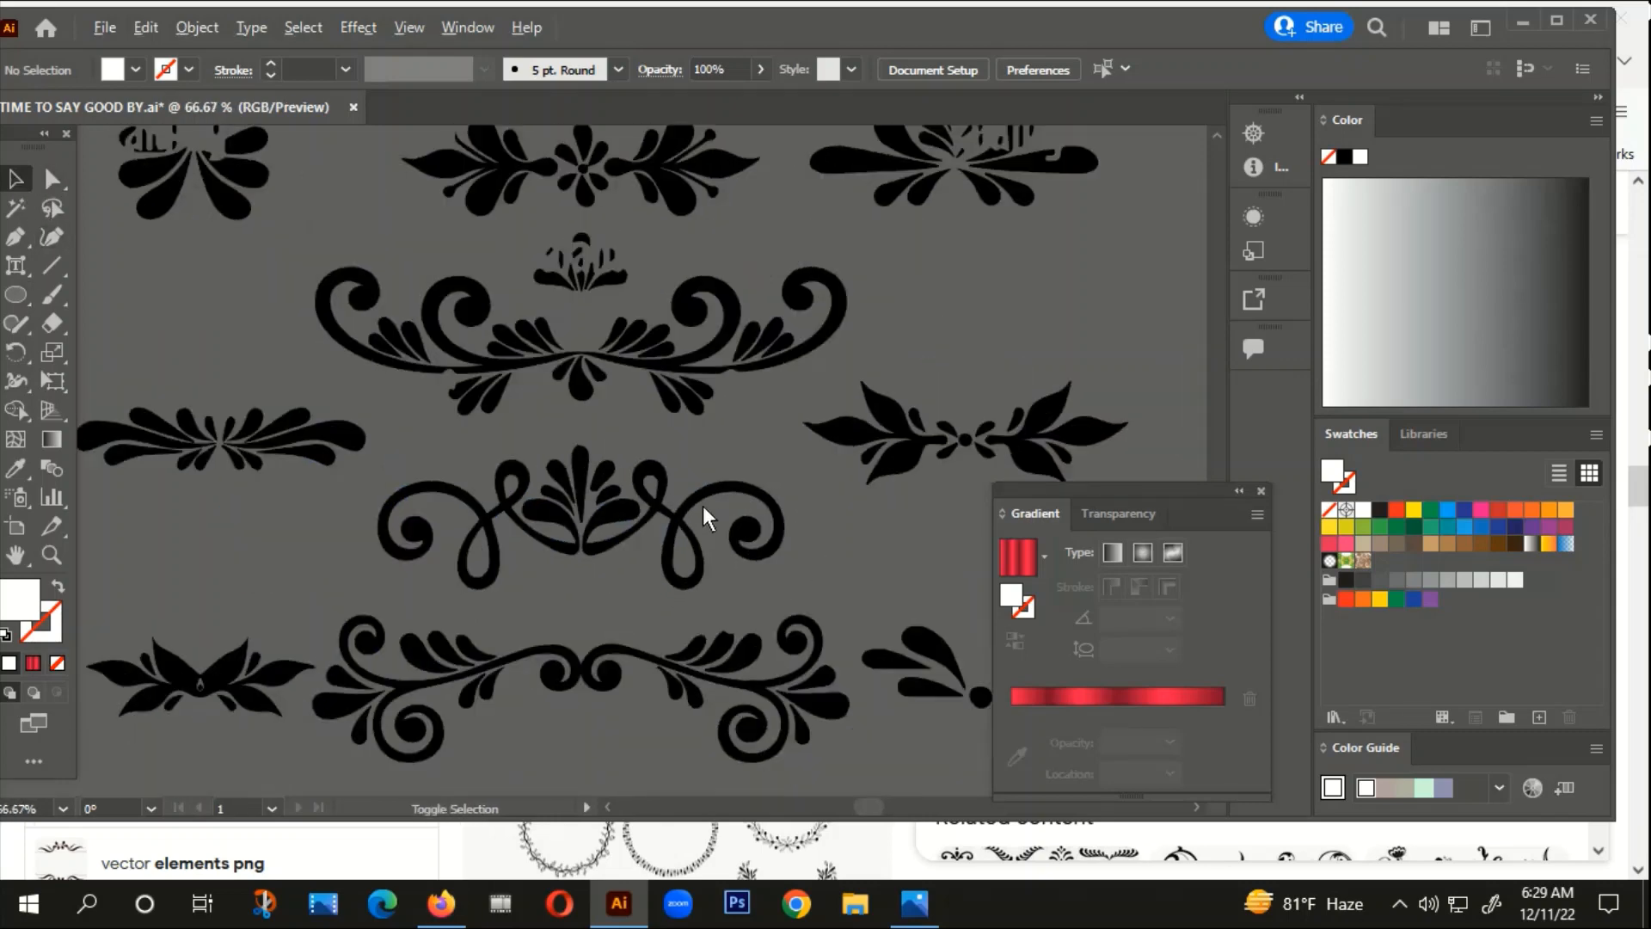
left_click_drag(600, 472, 710, 648)
scroll(256, 292, "up", 2)
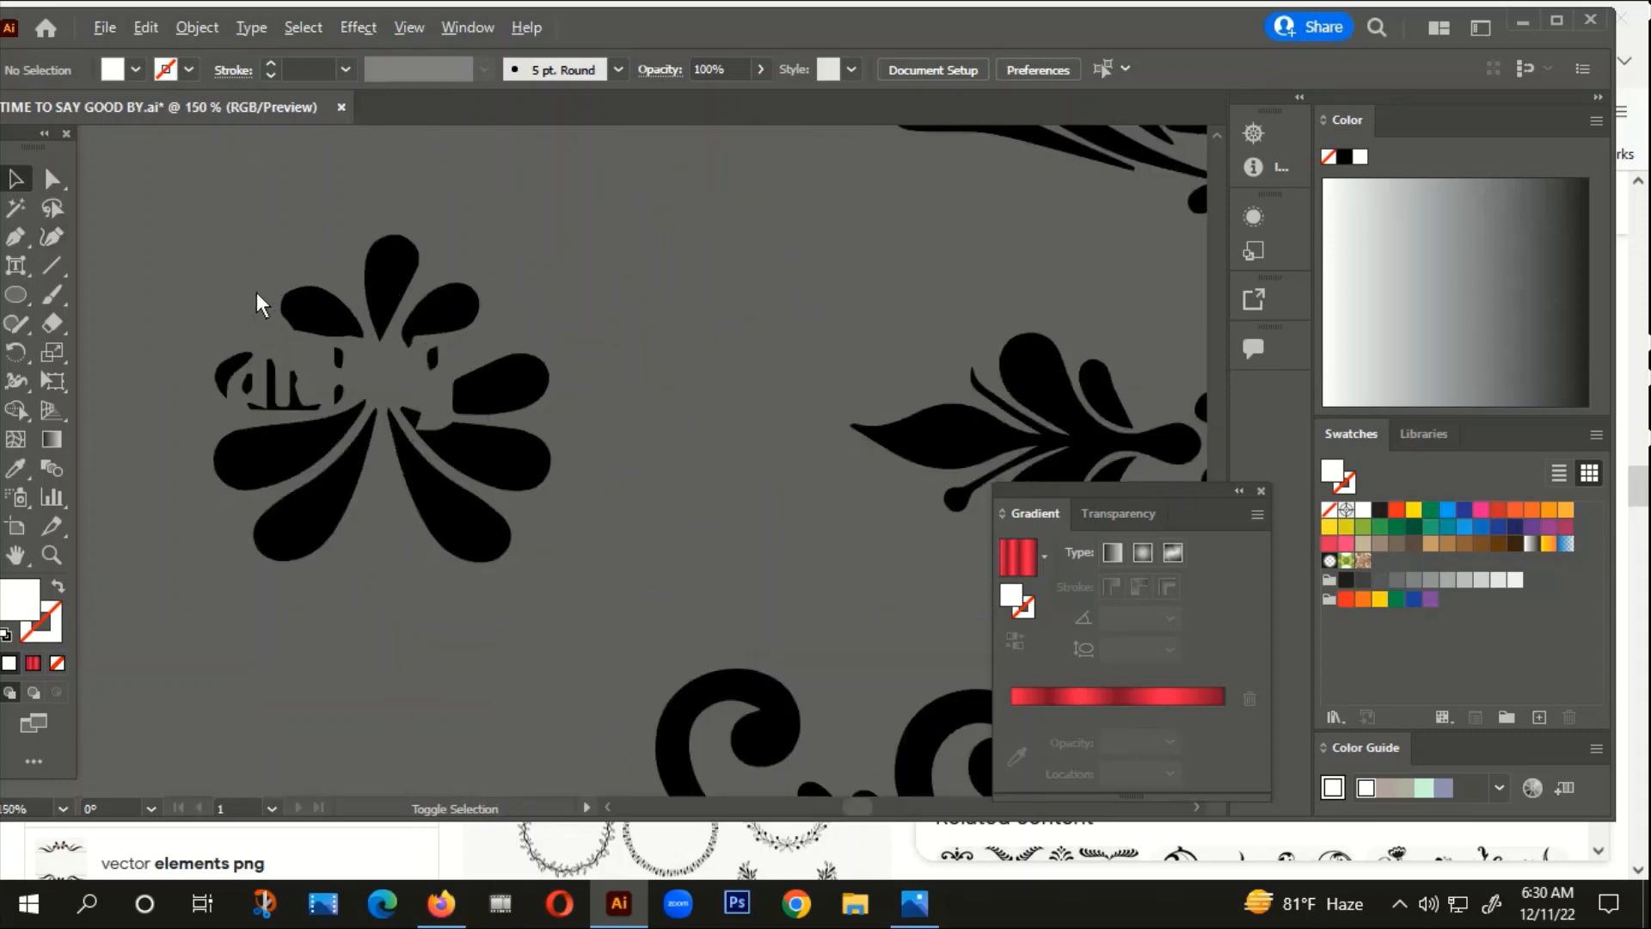
scroll(256, 292, "down", 5)
left_click_drag(736, 404, 756, 462)
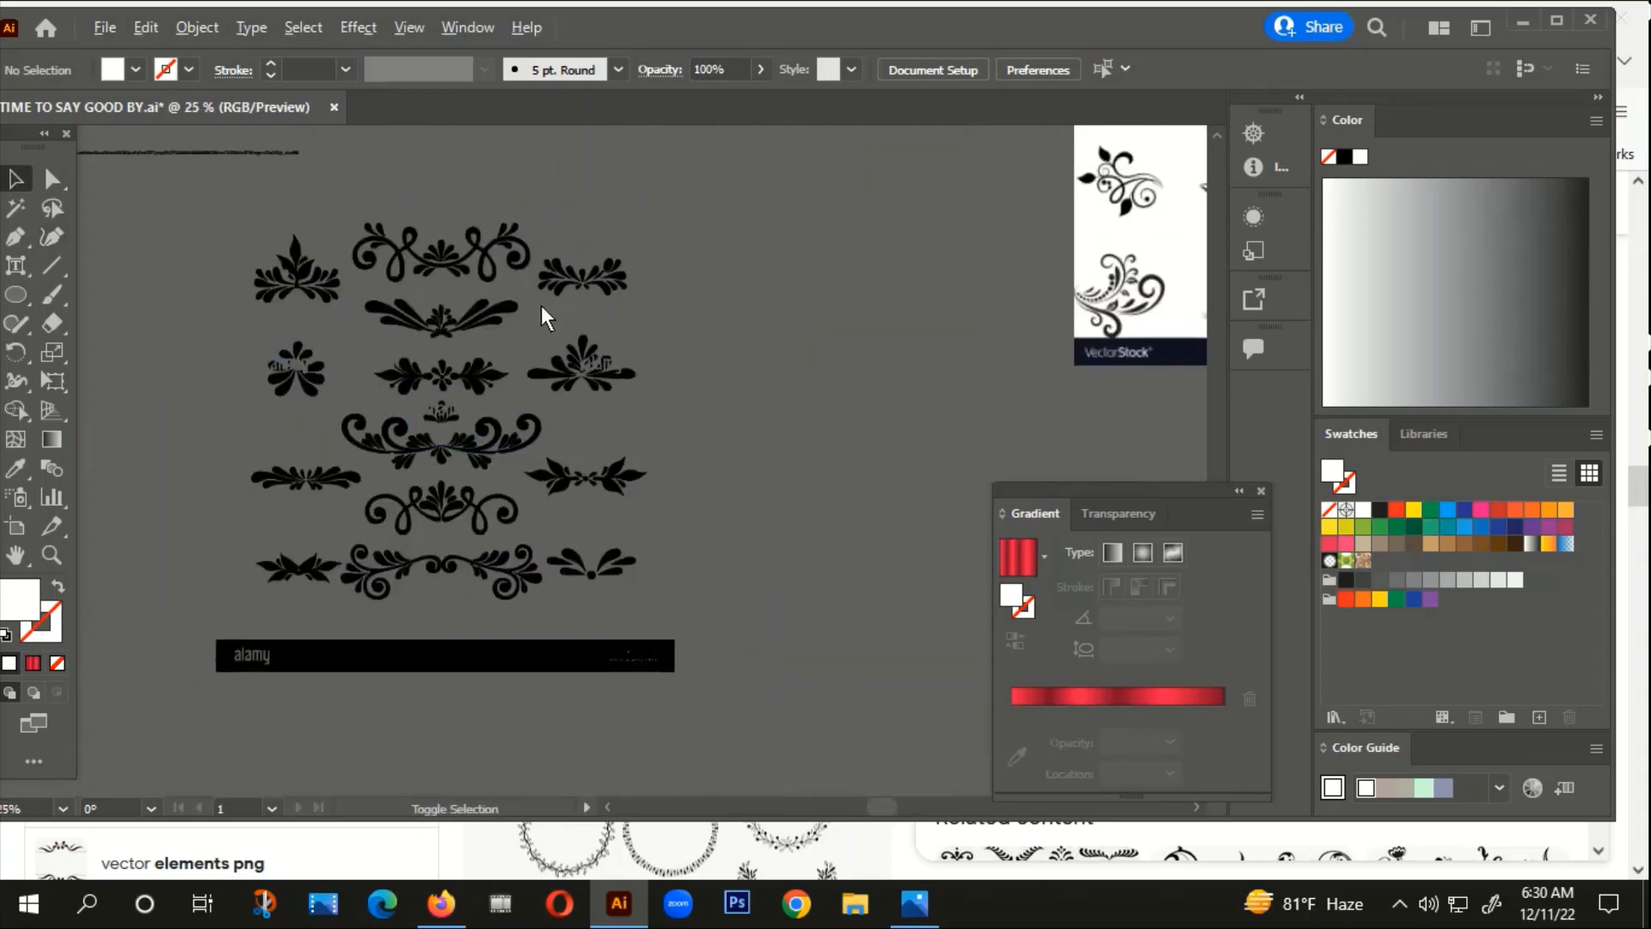
scroll(437, 250, "up", 2)
scroll(437, 249, "up", 3)
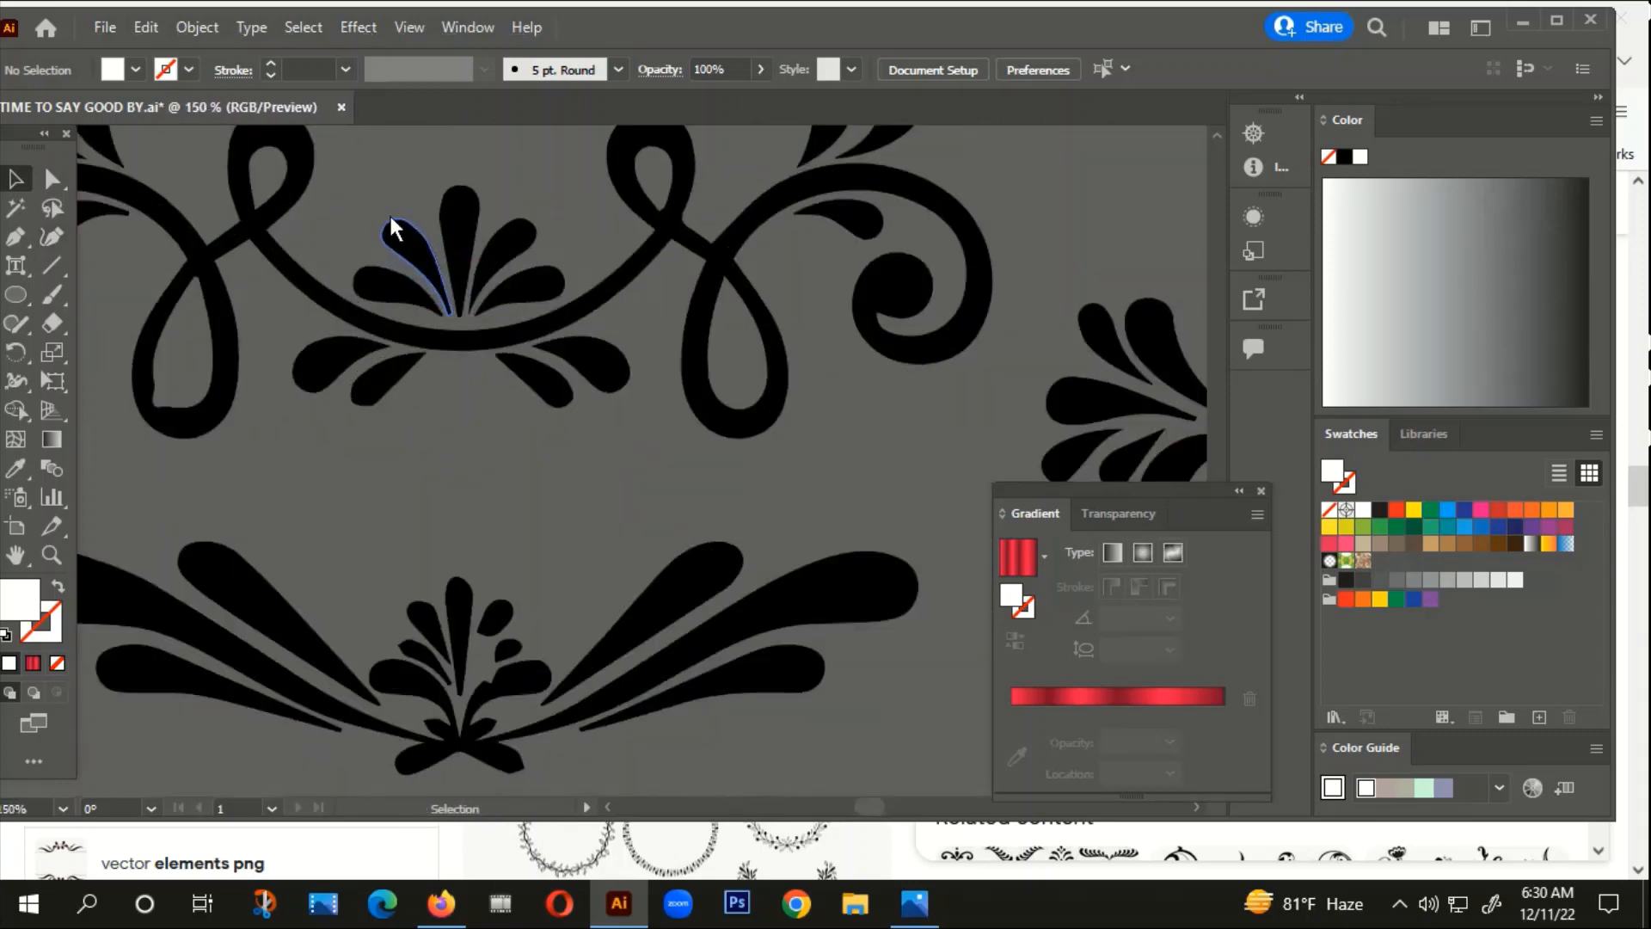
Step: Copy the five-petal fan from the top scroll ornament to the empty area beside the sheet and group its petals
left_click(535, 291)
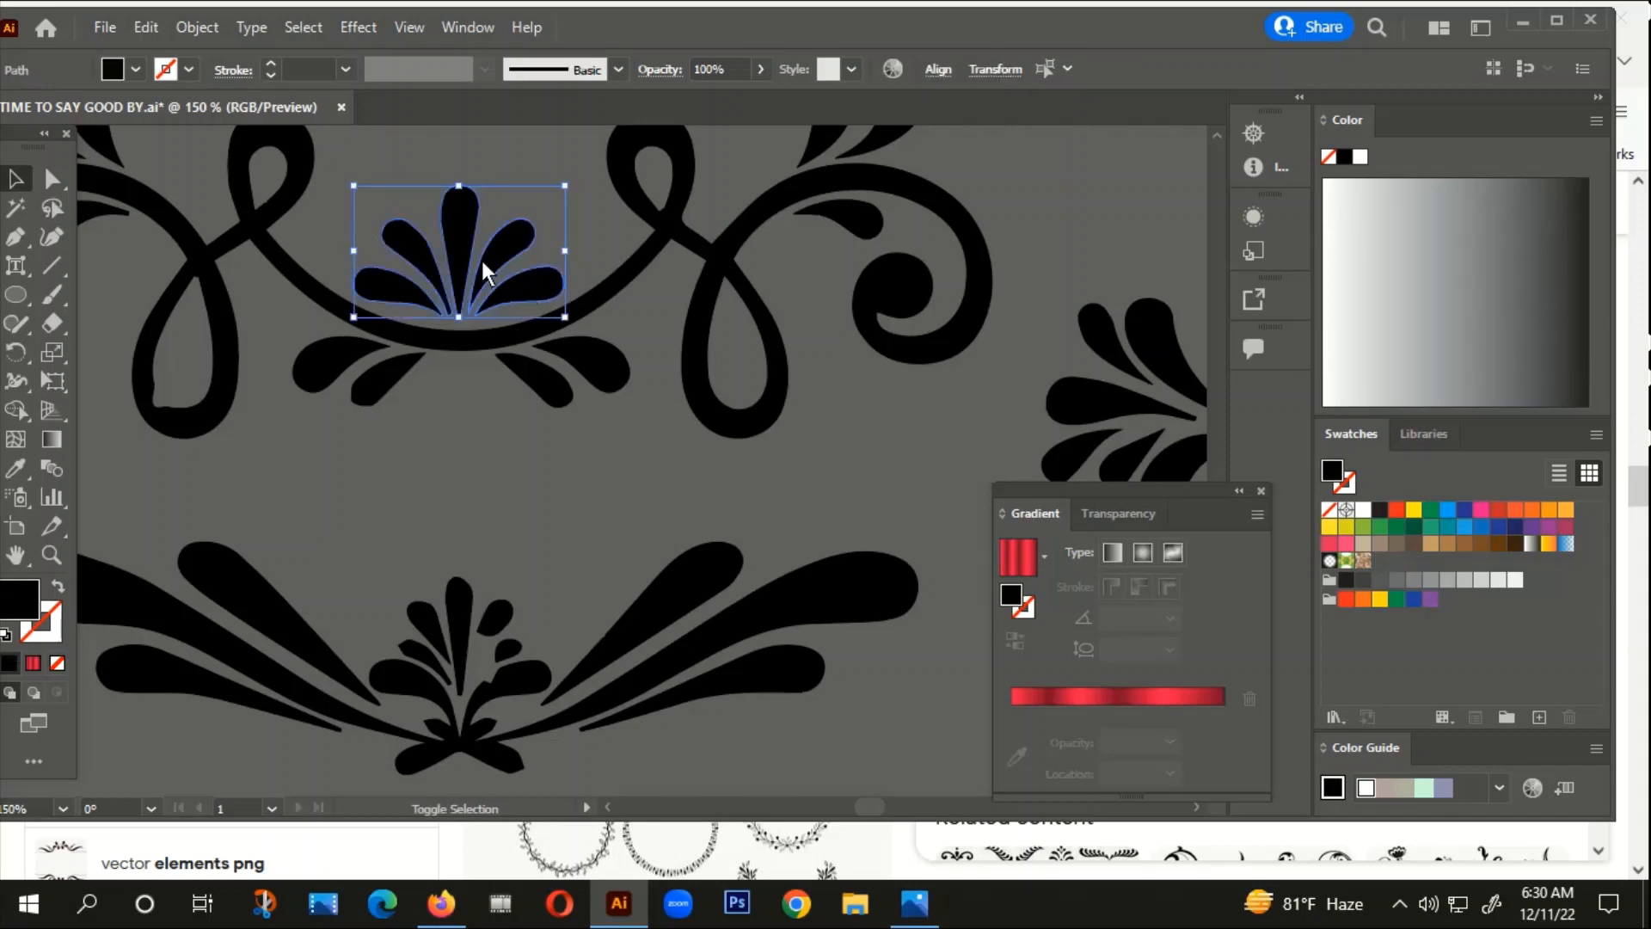
scroll(473, 258, "down", 2)
left_click_drag(463, 257, 1145, 215)
right_click(1146, 215)
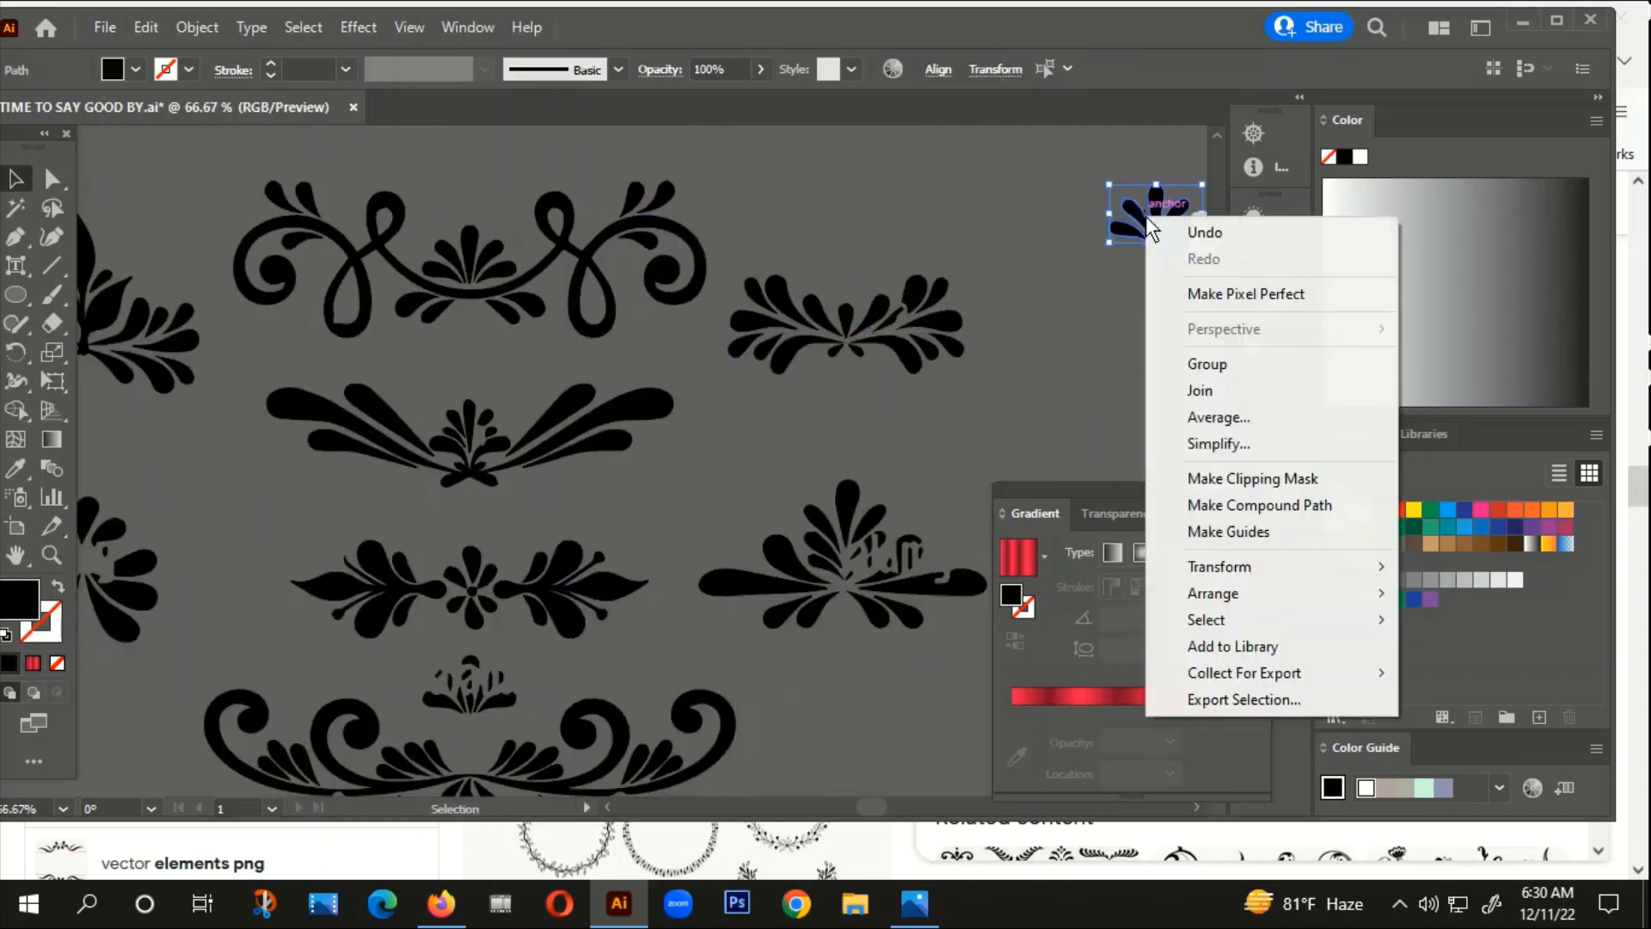
left_click(1211, 363)
left_click(1041, 400)
Step: Inspect the remaining ornaments in the lower rows of the traced sheet, including the double-leaf ornament
left_click_drag(1041, 401, 864, 175)
scroll(859, 479, "down", 5)
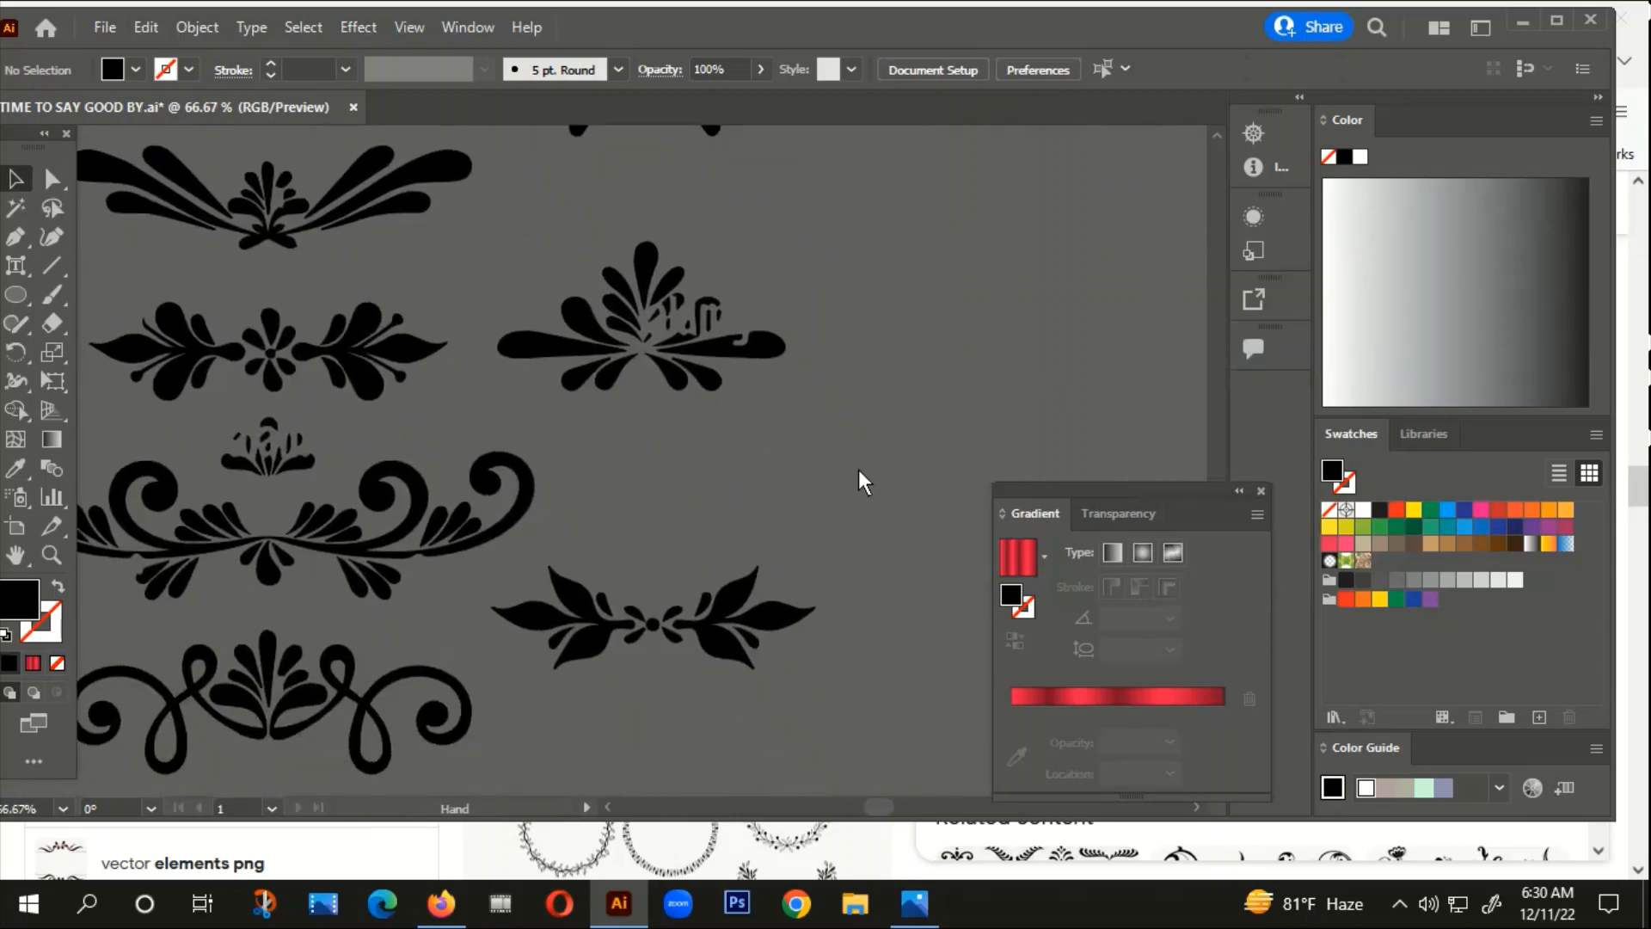
scroll(700, 442, "down", 1)
scroll(723, 473, "down", 1)
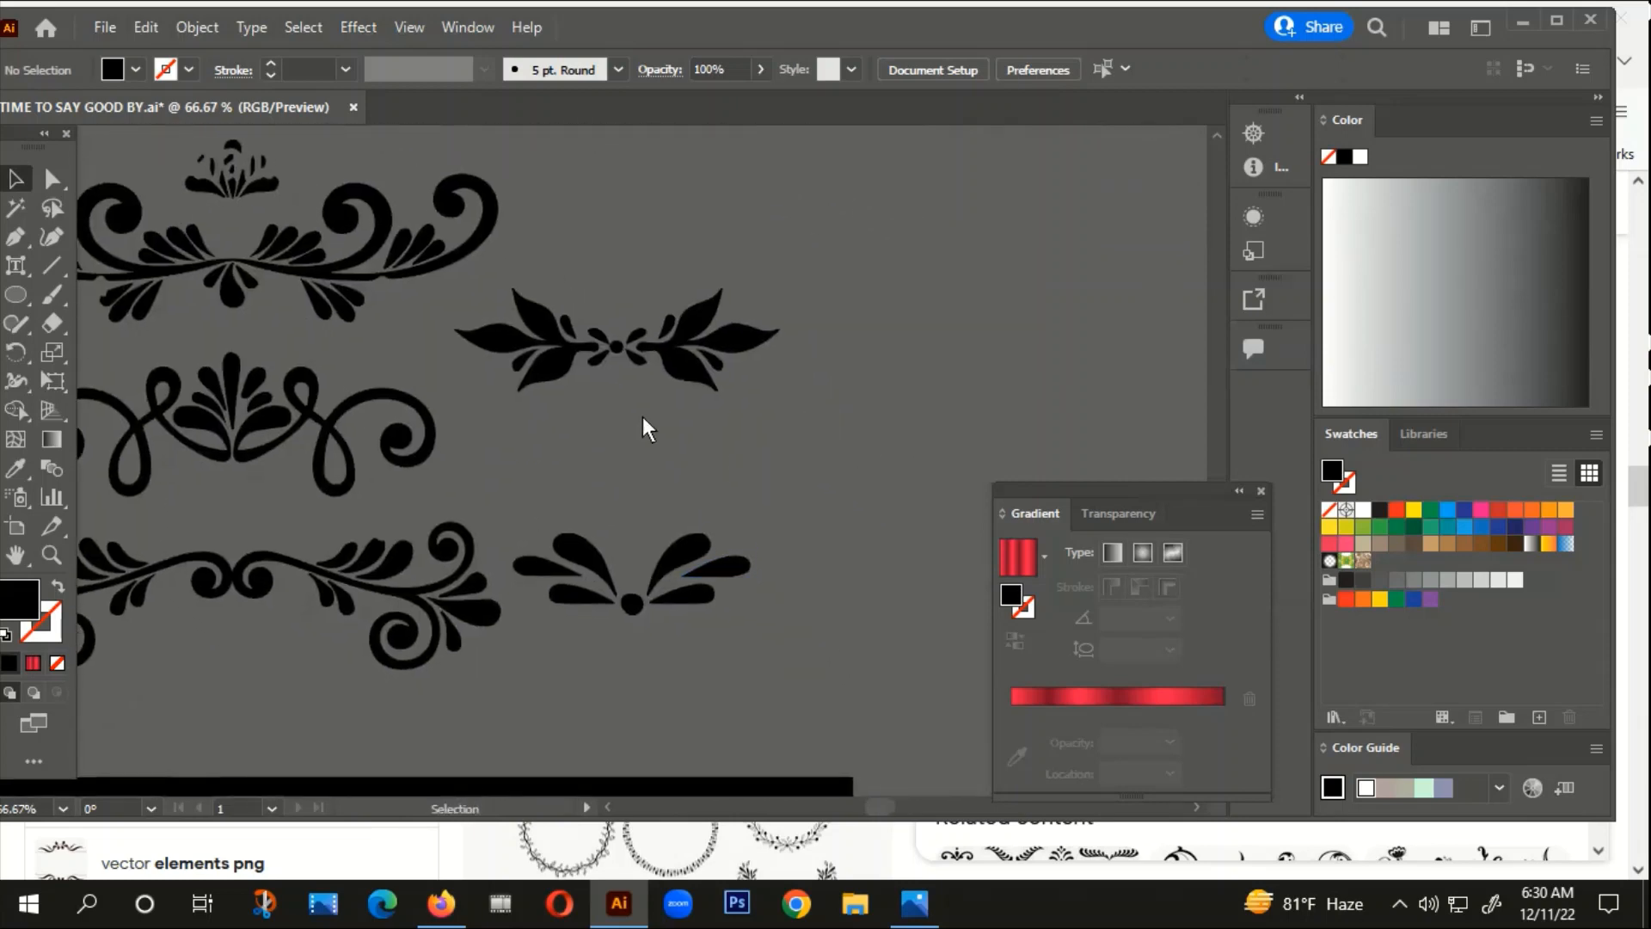
left_click_drag(756, 396, 759, 398)
scroll(652, 290, "down", 2)
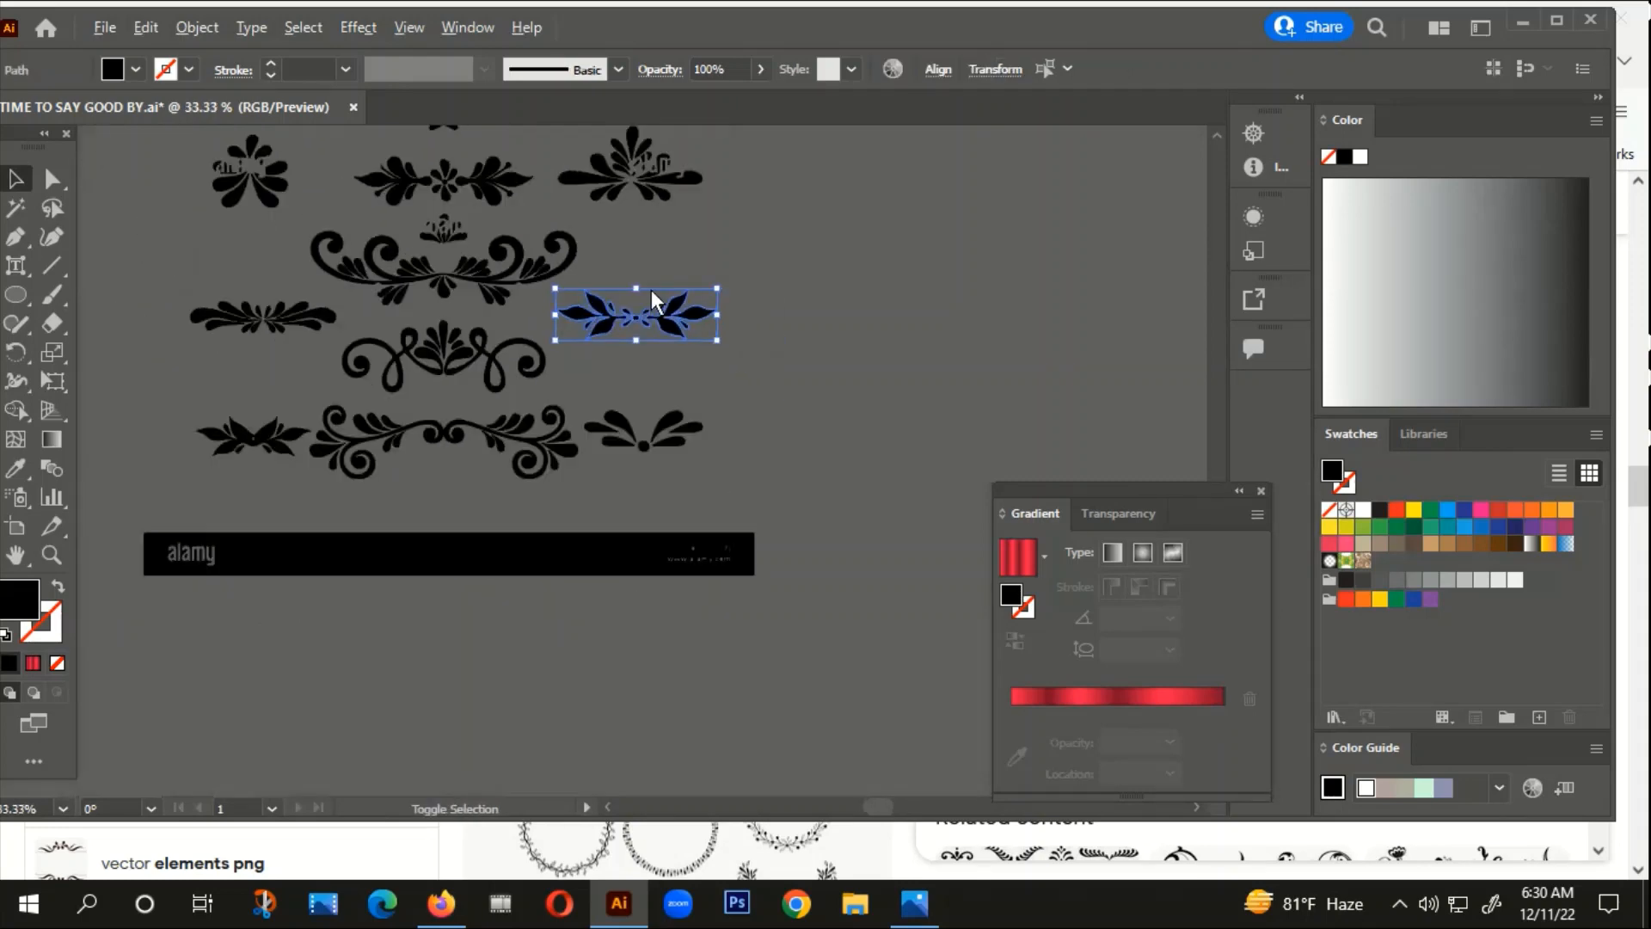
left_click(688, 484)
scroll(688, 483, "down", 2)
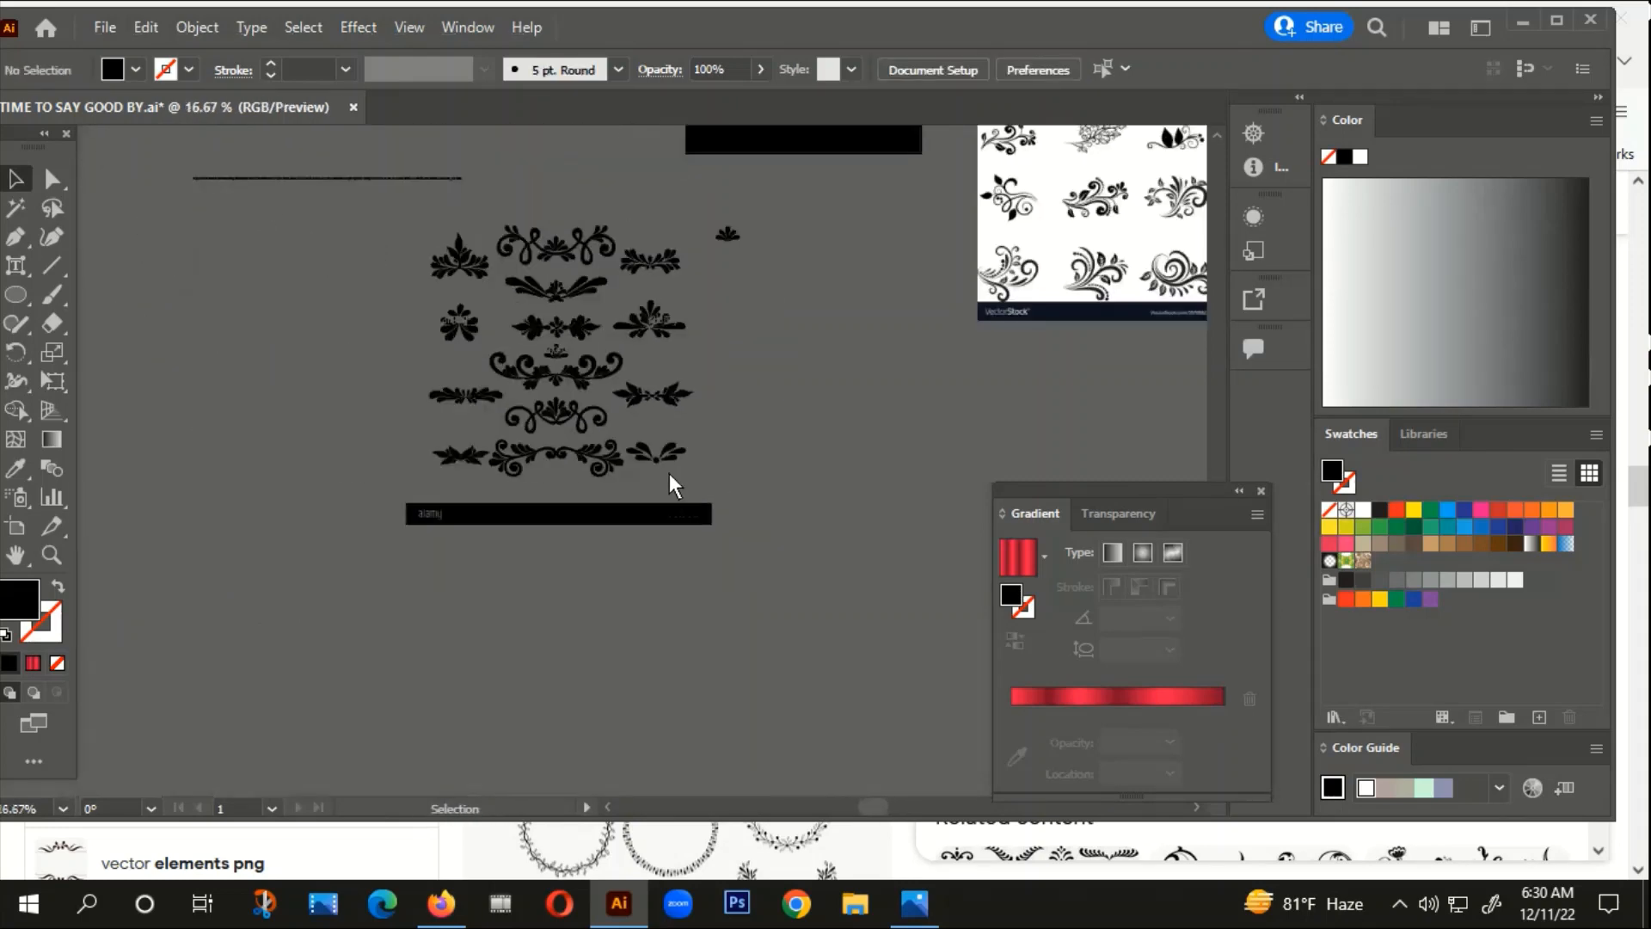
Step: Apply the lettering's red gradient to the grouped petal fan with the Eyedropper
scroll(654, 614, "up", 4)
left_click(644, 477)
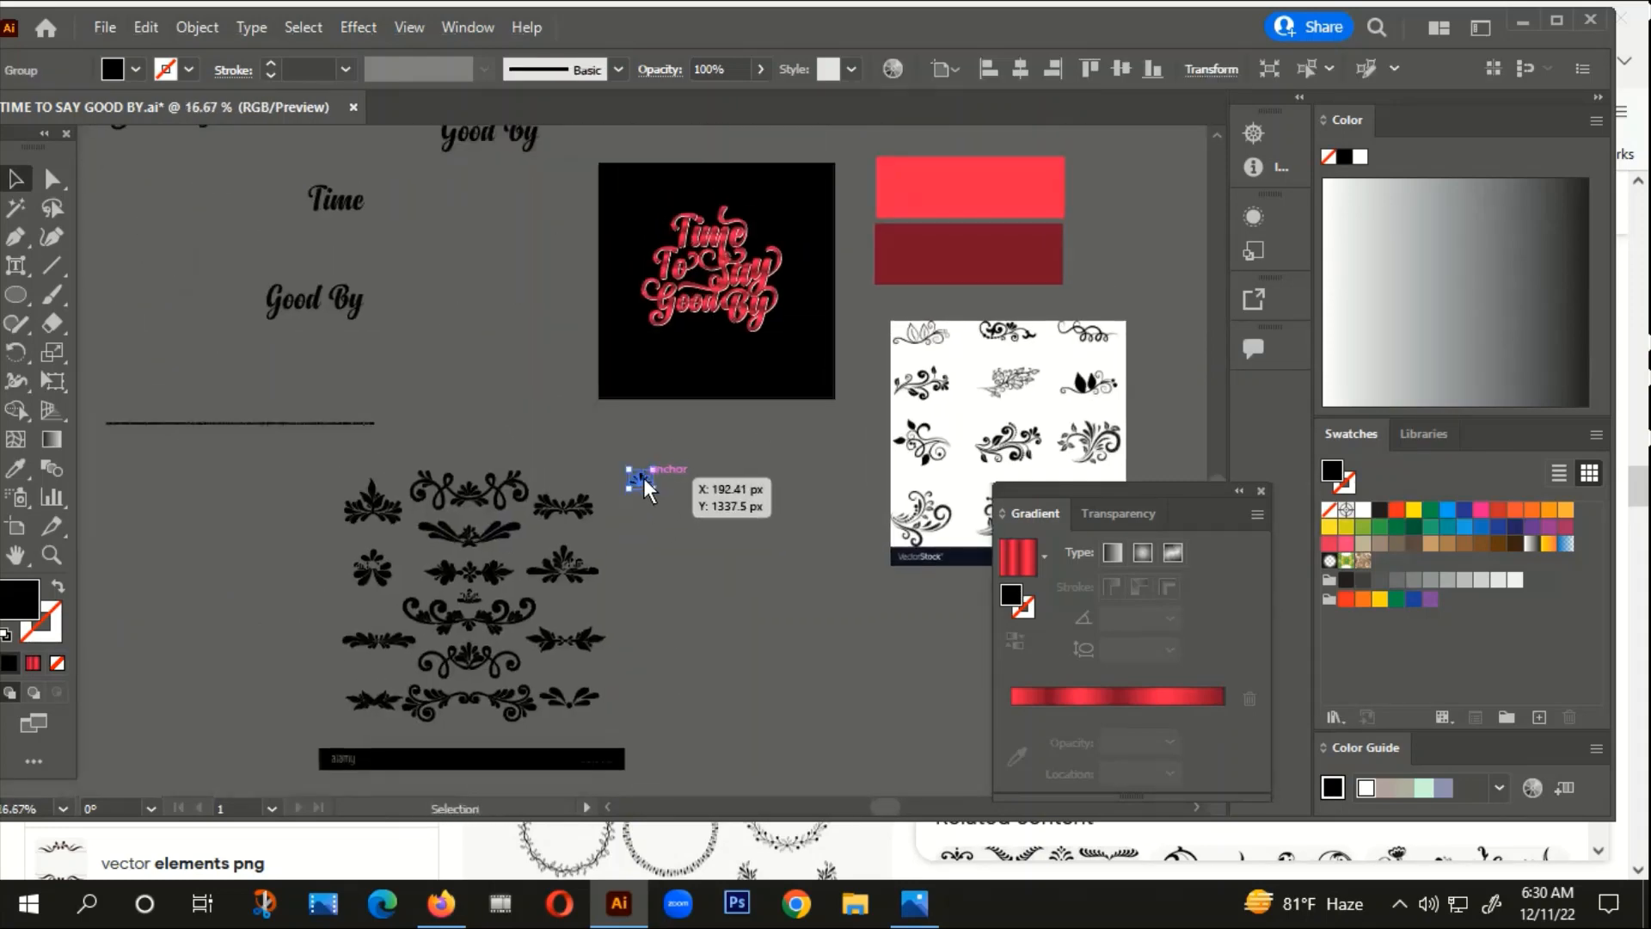
key("i")
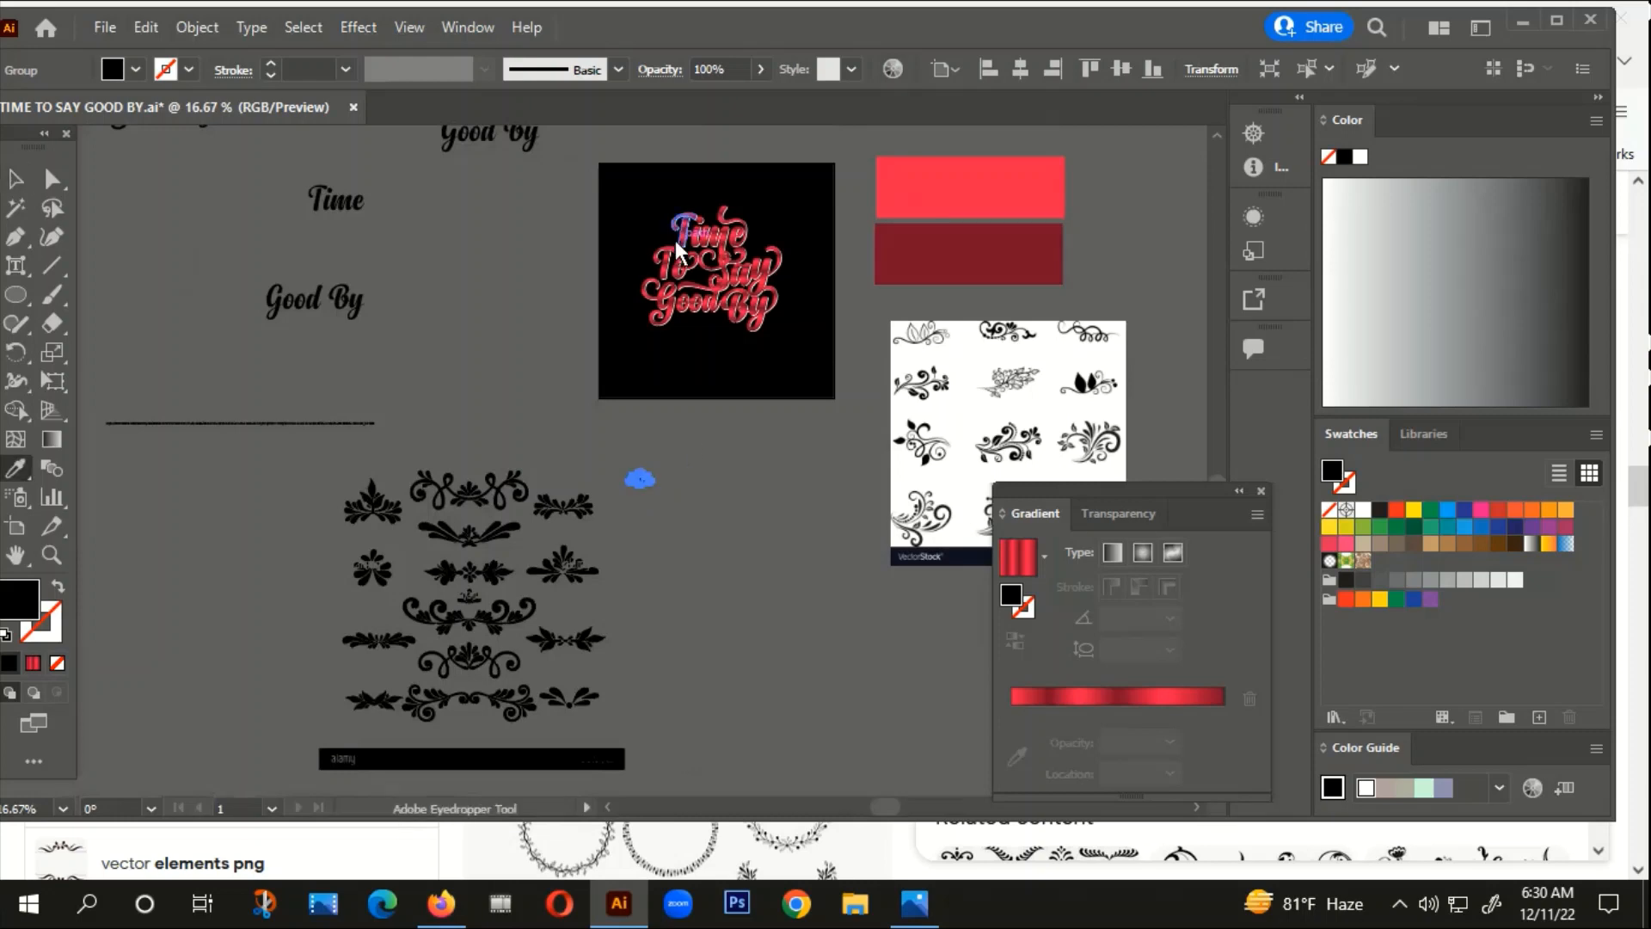
left_click(693, 245)
key("v")
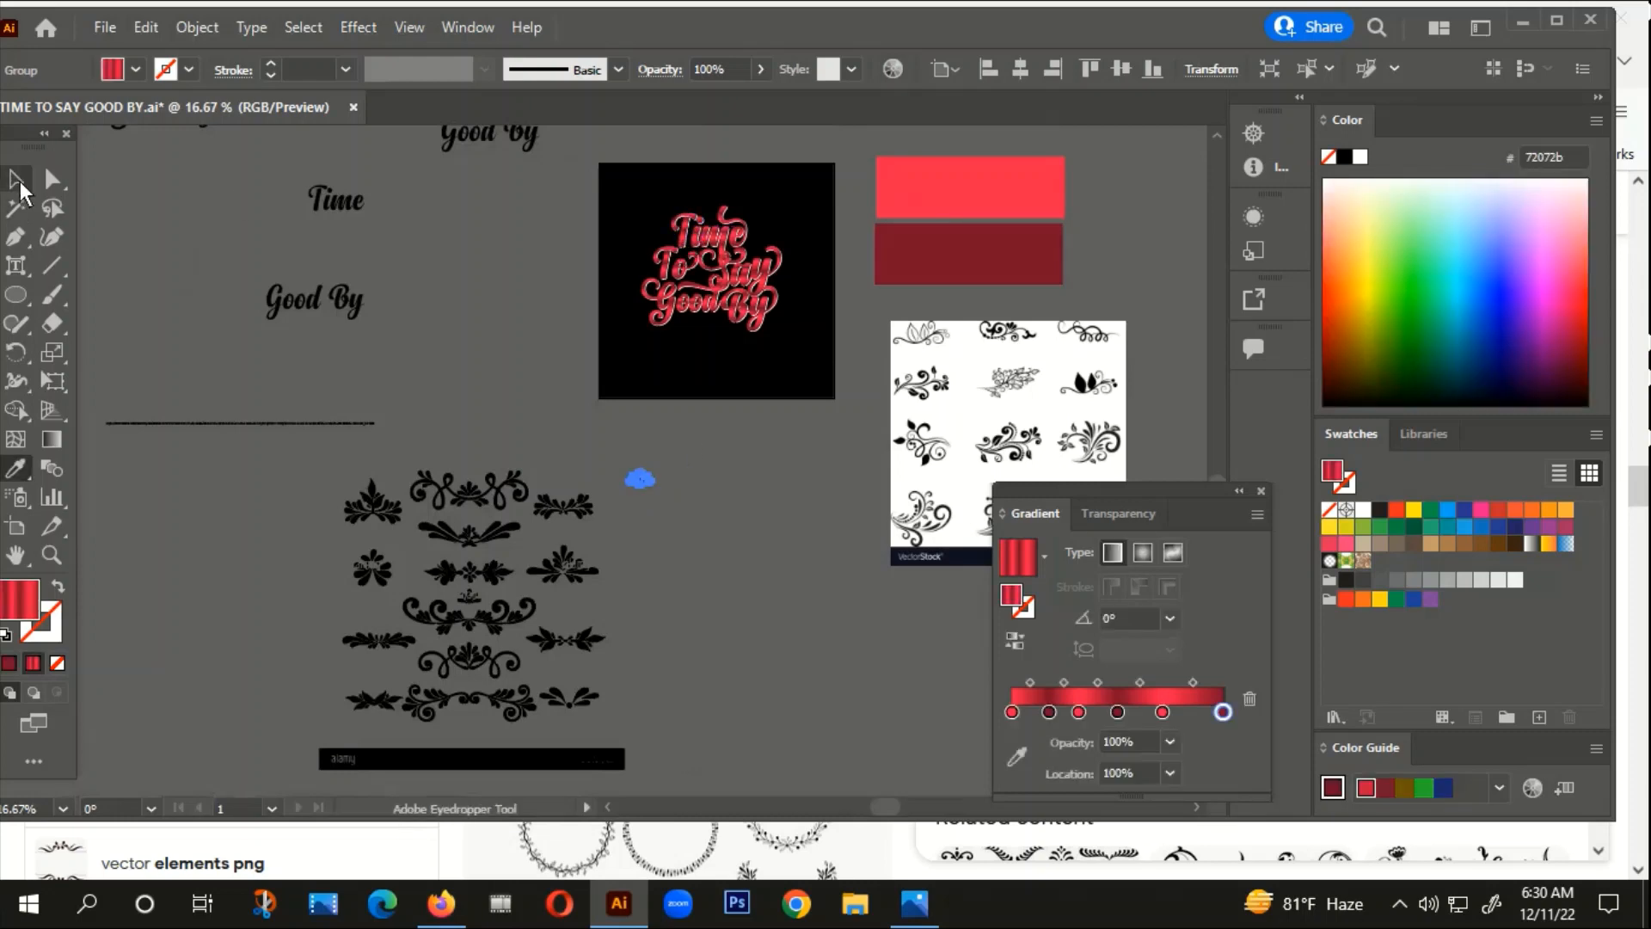
Step: Enlarge the red petal fan to about 565 by 351 px and move it onto the black square over the lettering
left_click_drag(657, 485, 708, 541)
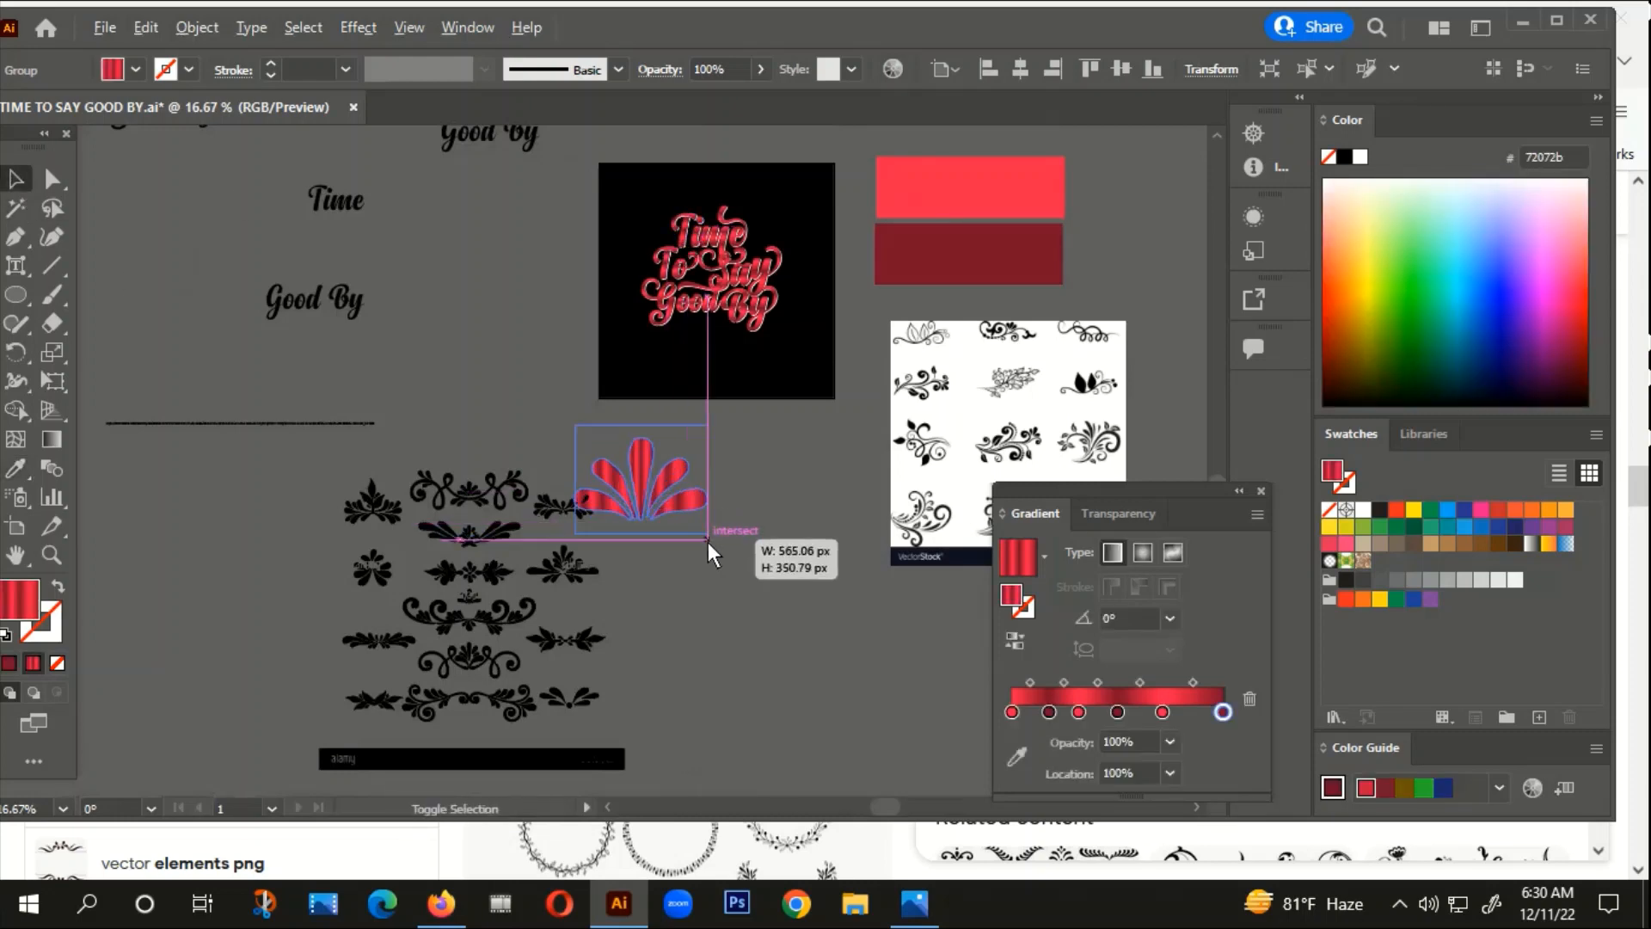
left_click_drag(663, 437, 726, 328)
scroll(726, 329, "up", 2)
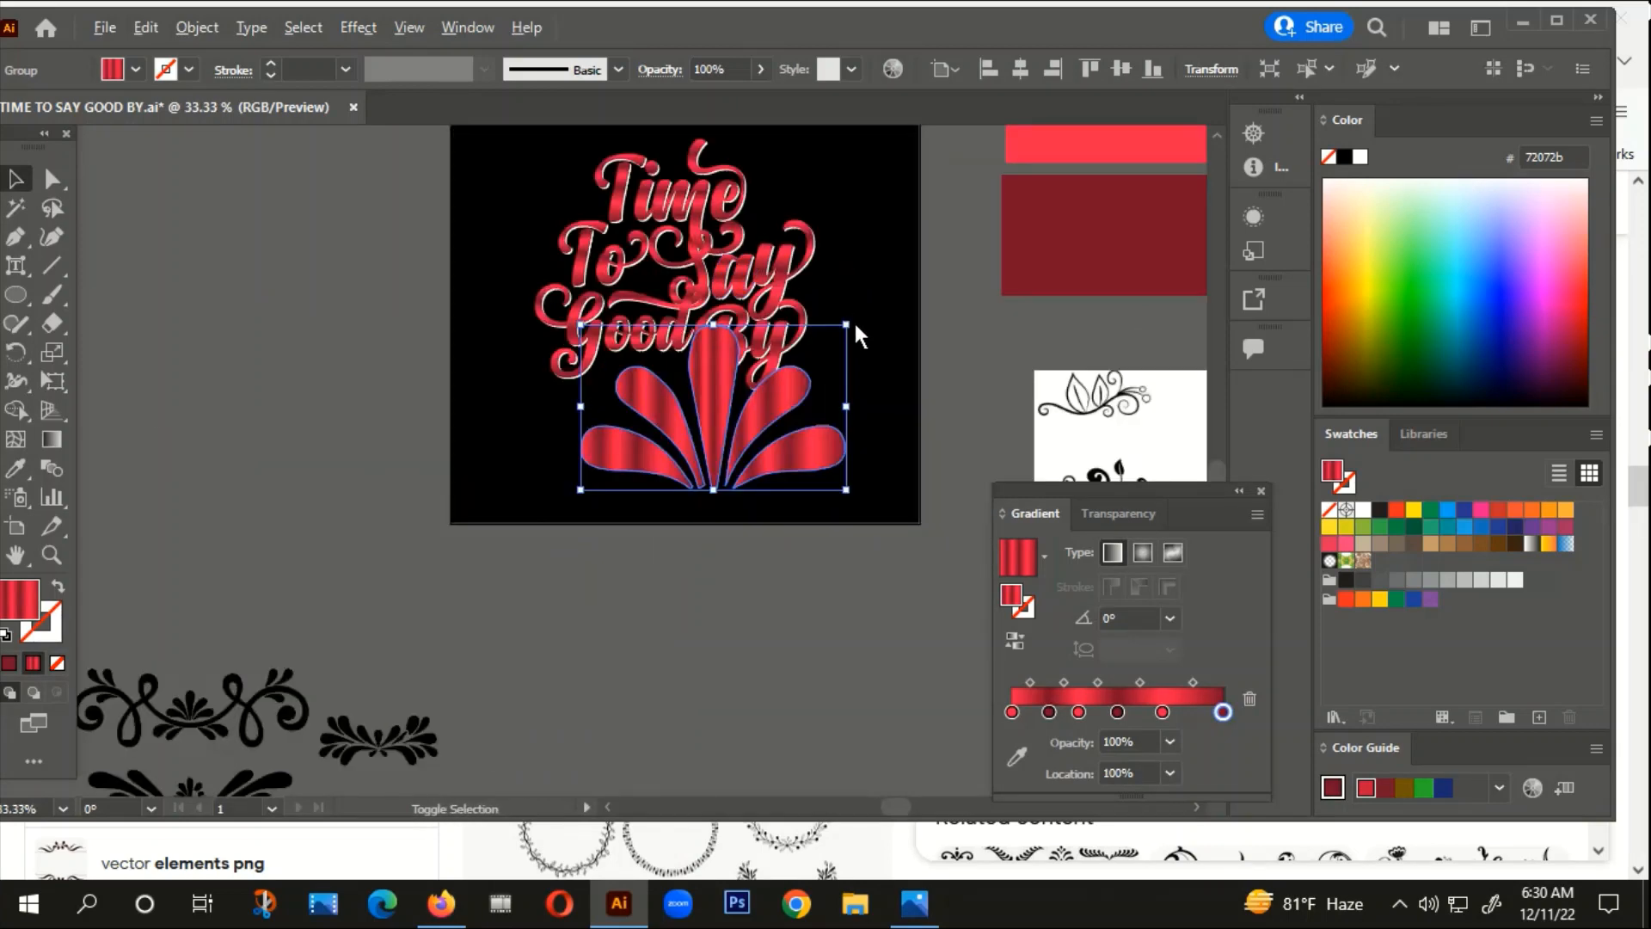
Step: Scale the petal fan down, rotate it 180° and place it directly beneath the words "Good By"
left_click_drag(846, 323, 686, 508)
scroll(717, 419, "up", 2)
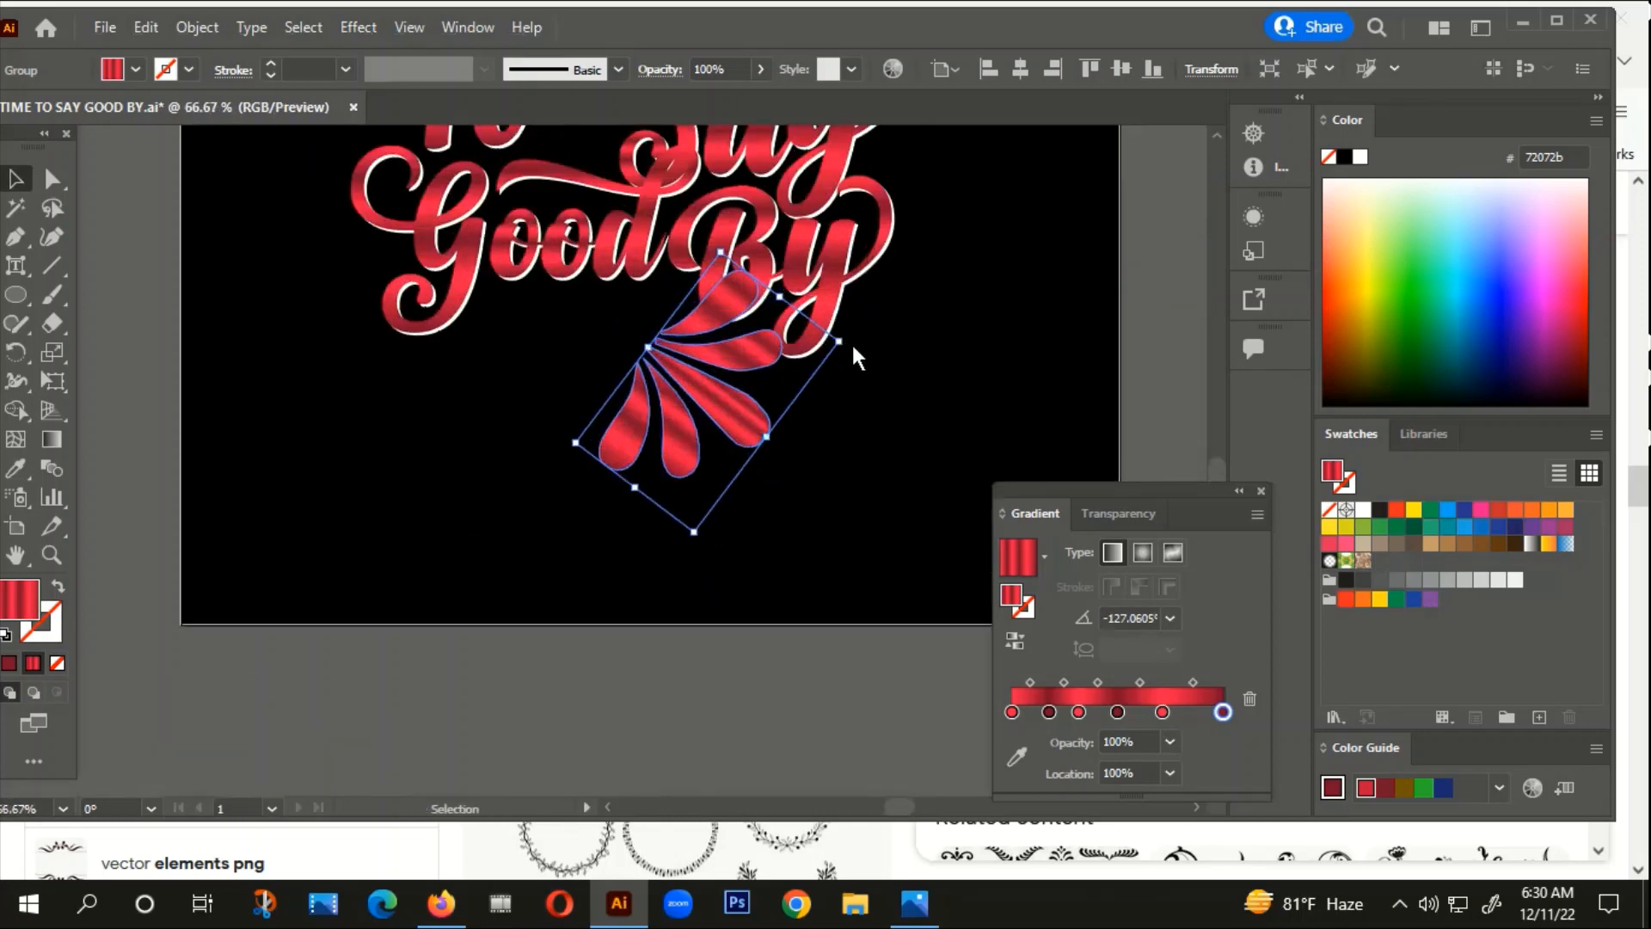
left_click_drag(846, 344, 638, 375)
left_click(657, 430)
scroll(750, 481, "down", 2)
left_click_drag(752, 482, 720, 591)
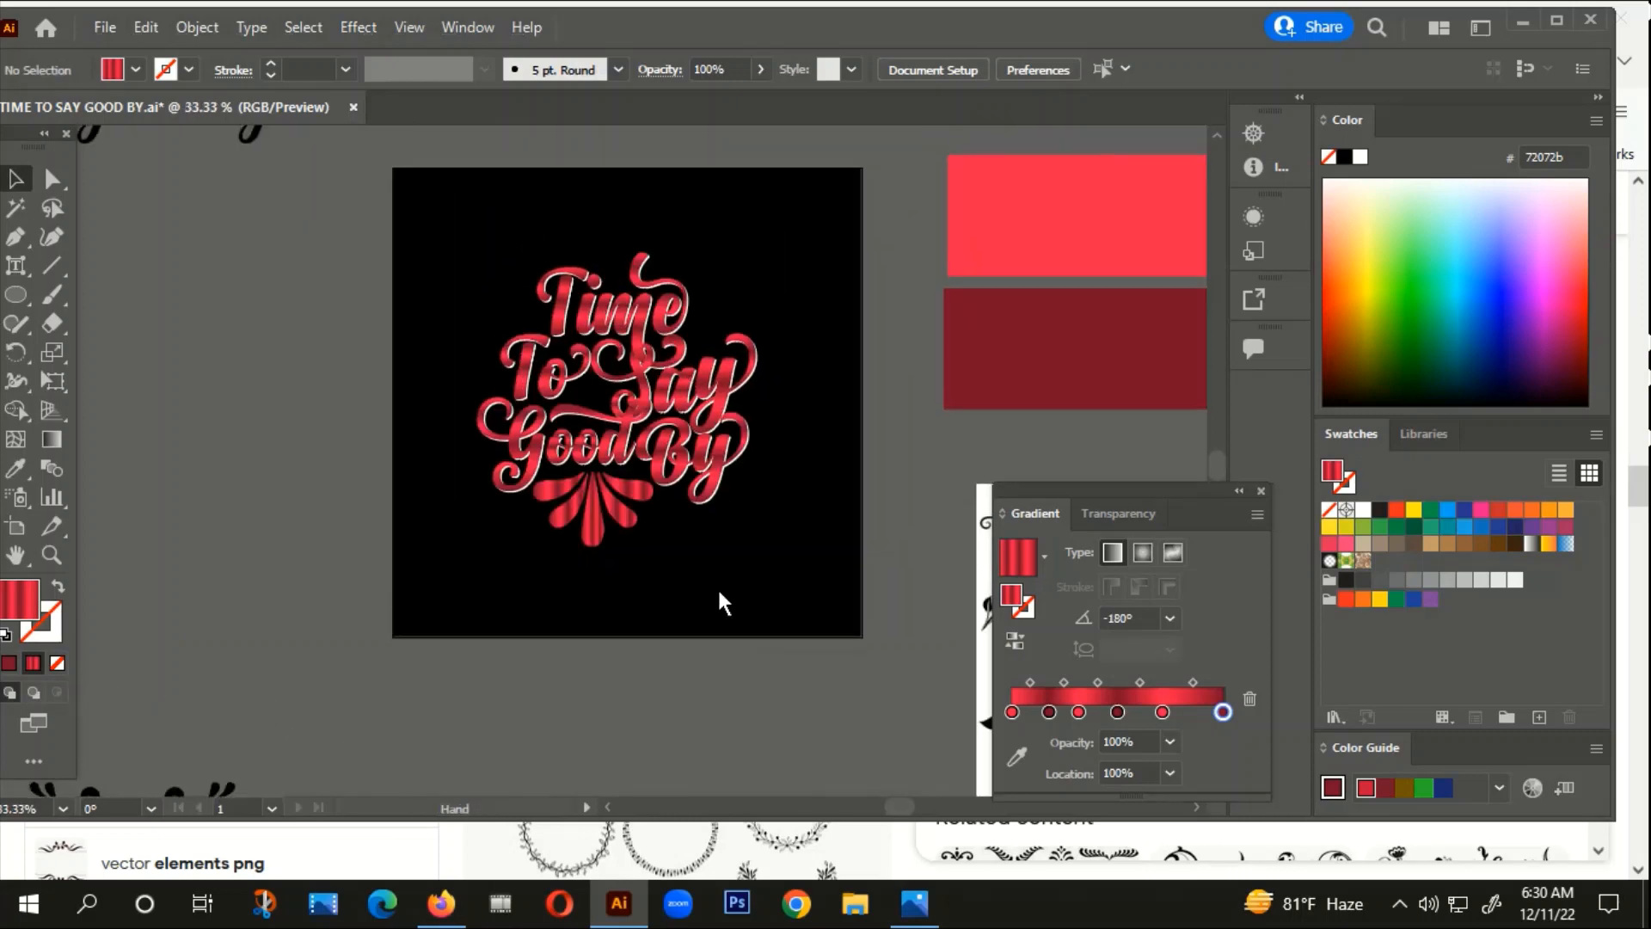
Step: Duplicate the petal fan next to the word "Say" and scale the copy down
left_click_drag(601, 515, 798, 428, "alt")
scroll(807, 391, "up", 1)
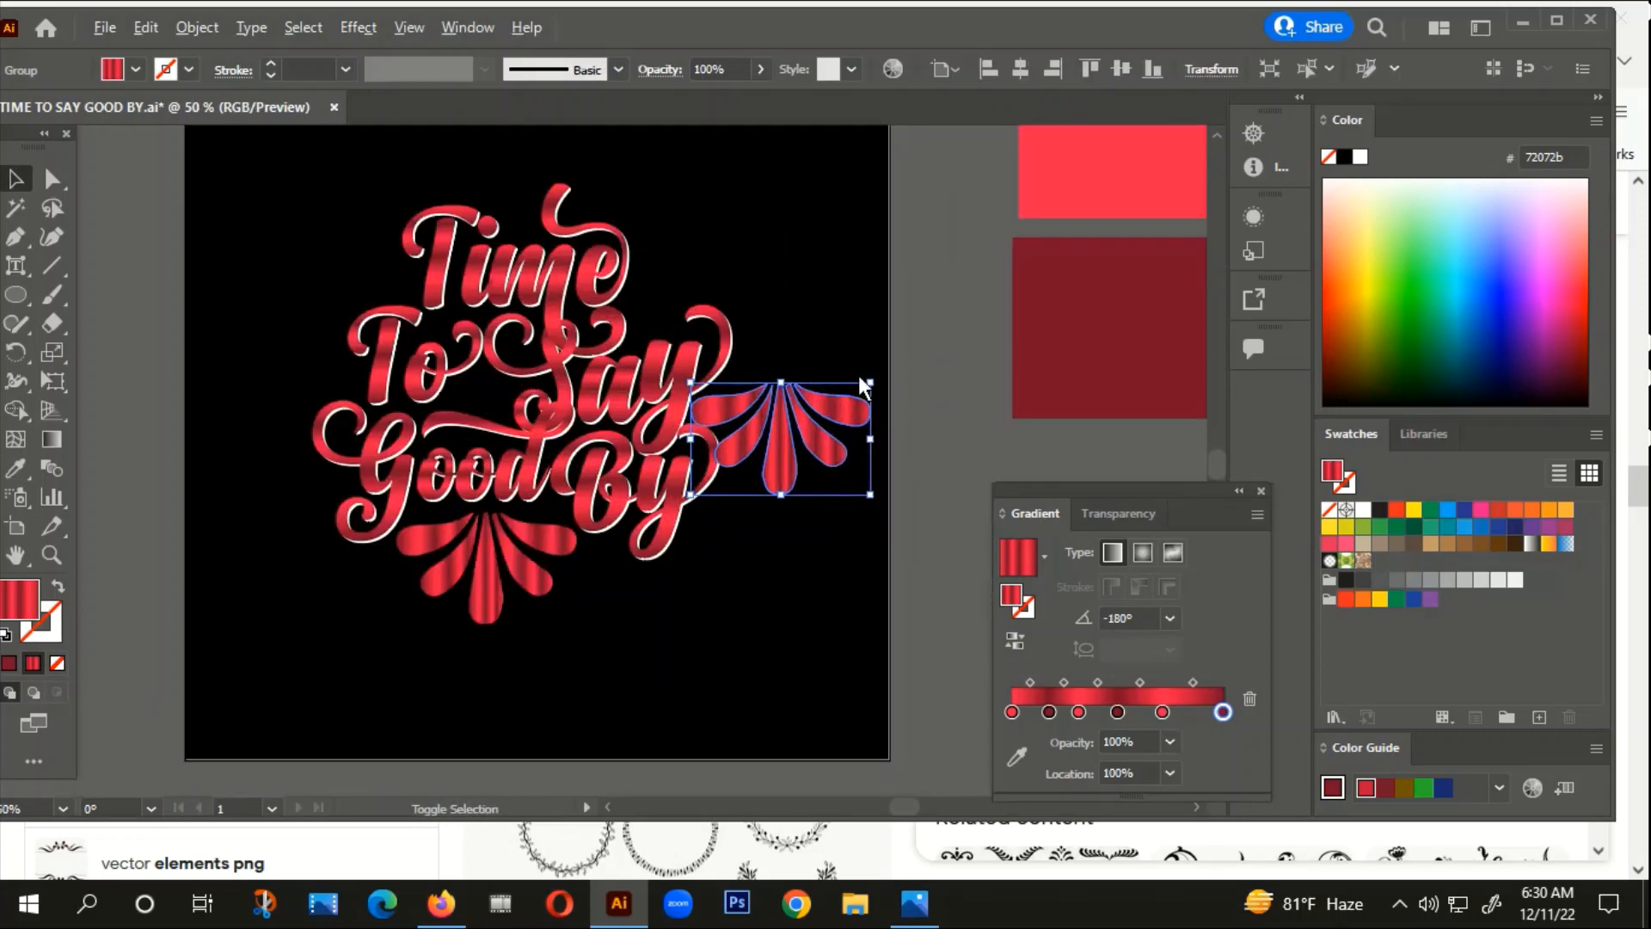
left_click_drag(871, 380, 822, 412, "alt+shift")
Step: Rotate the small fan copy diagonally and fit it into the gap between "Time" and the end of "Say"
left_click_drag(836, 490, 657, 313)
scroll(658, 314, "up", 2)
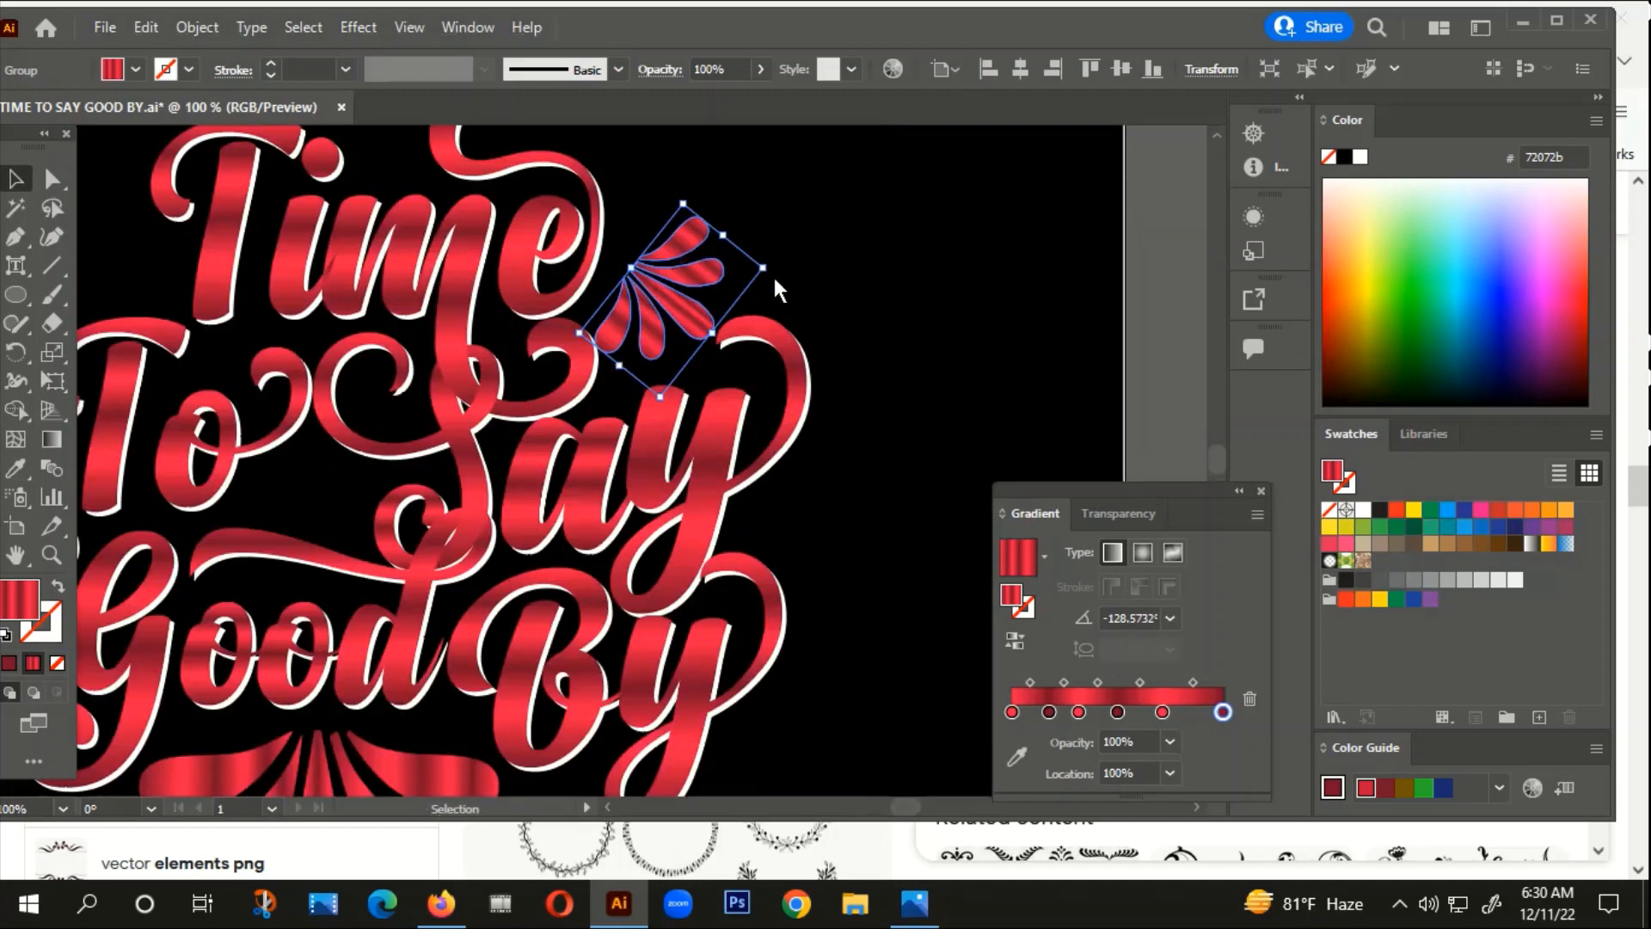
left_click_drag(772, 261, 630, 216)
left_click_drag(647, 330, 679, 262)
left_click(847, 233)
Step: Group the paths of the left leaf spray in the traced ornament with the small central flower
scroll(847, 232, "down", 4)
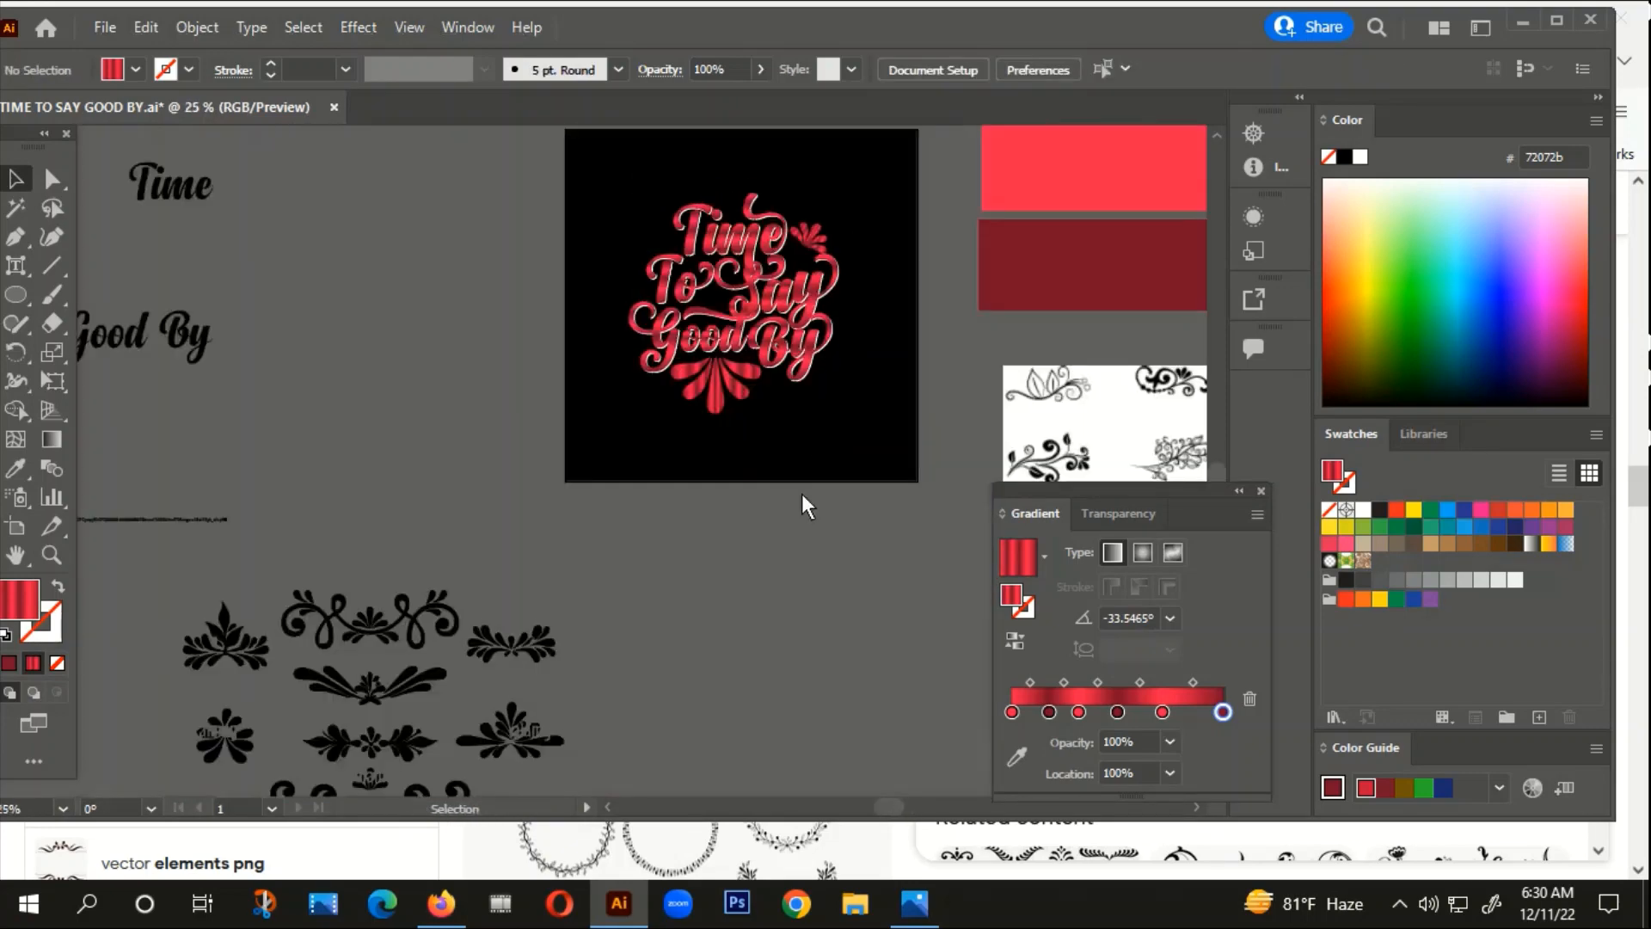
left_click_drag(801, 497, 841, 337)
scroll(518, 540, "up", 4)
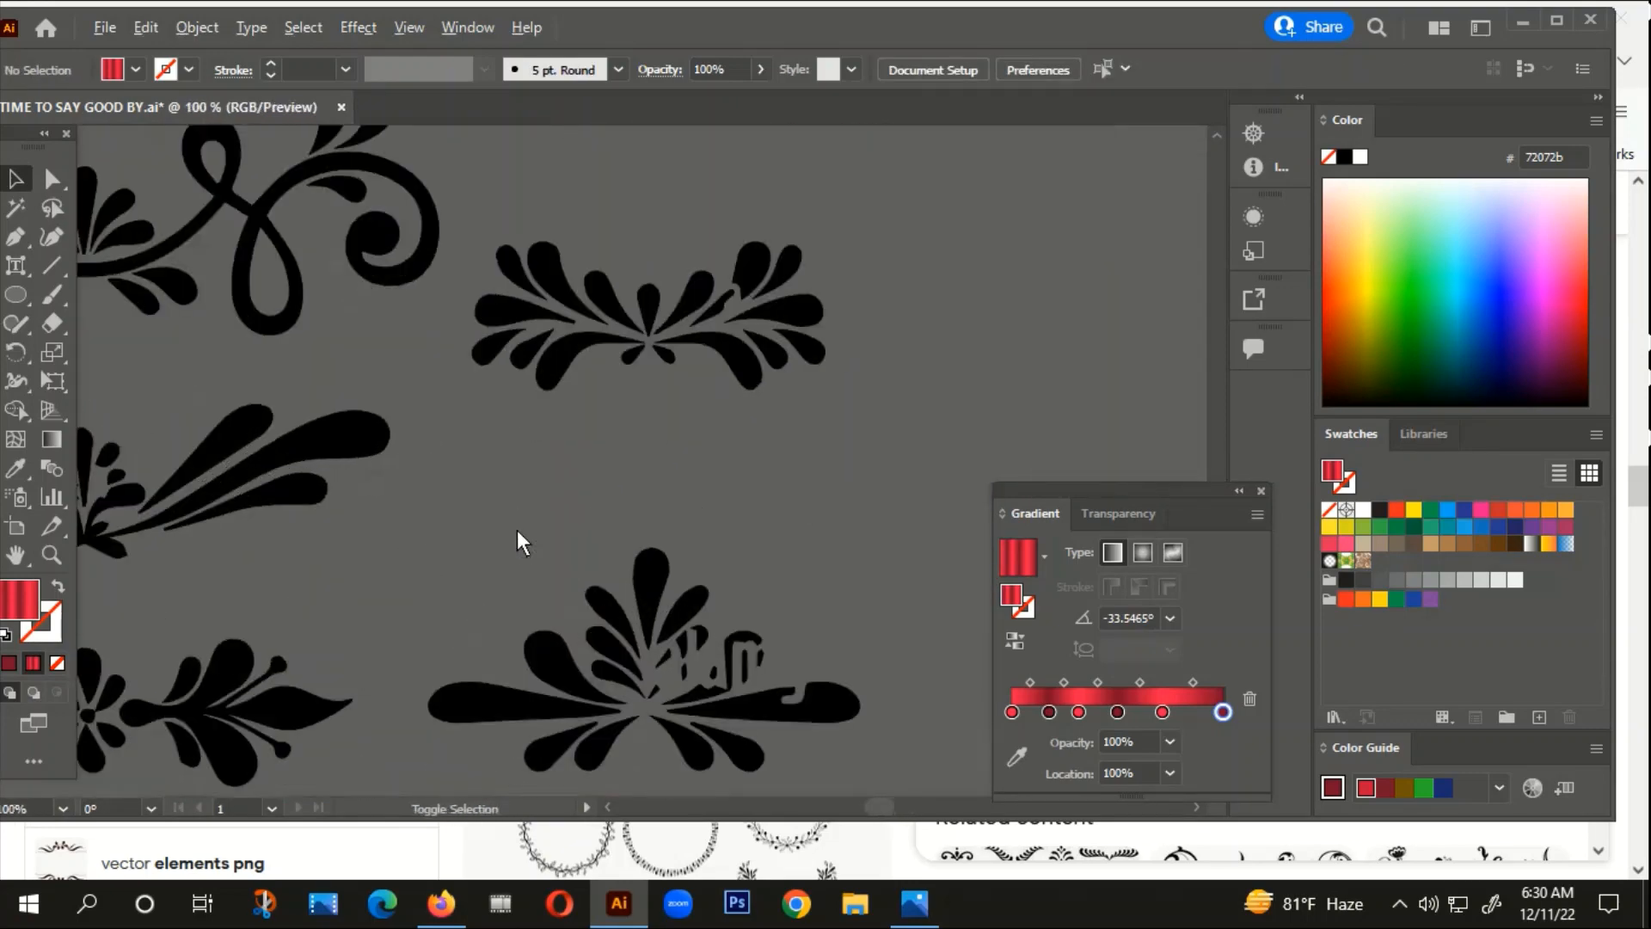
scroll(708, 425, "down", 2)
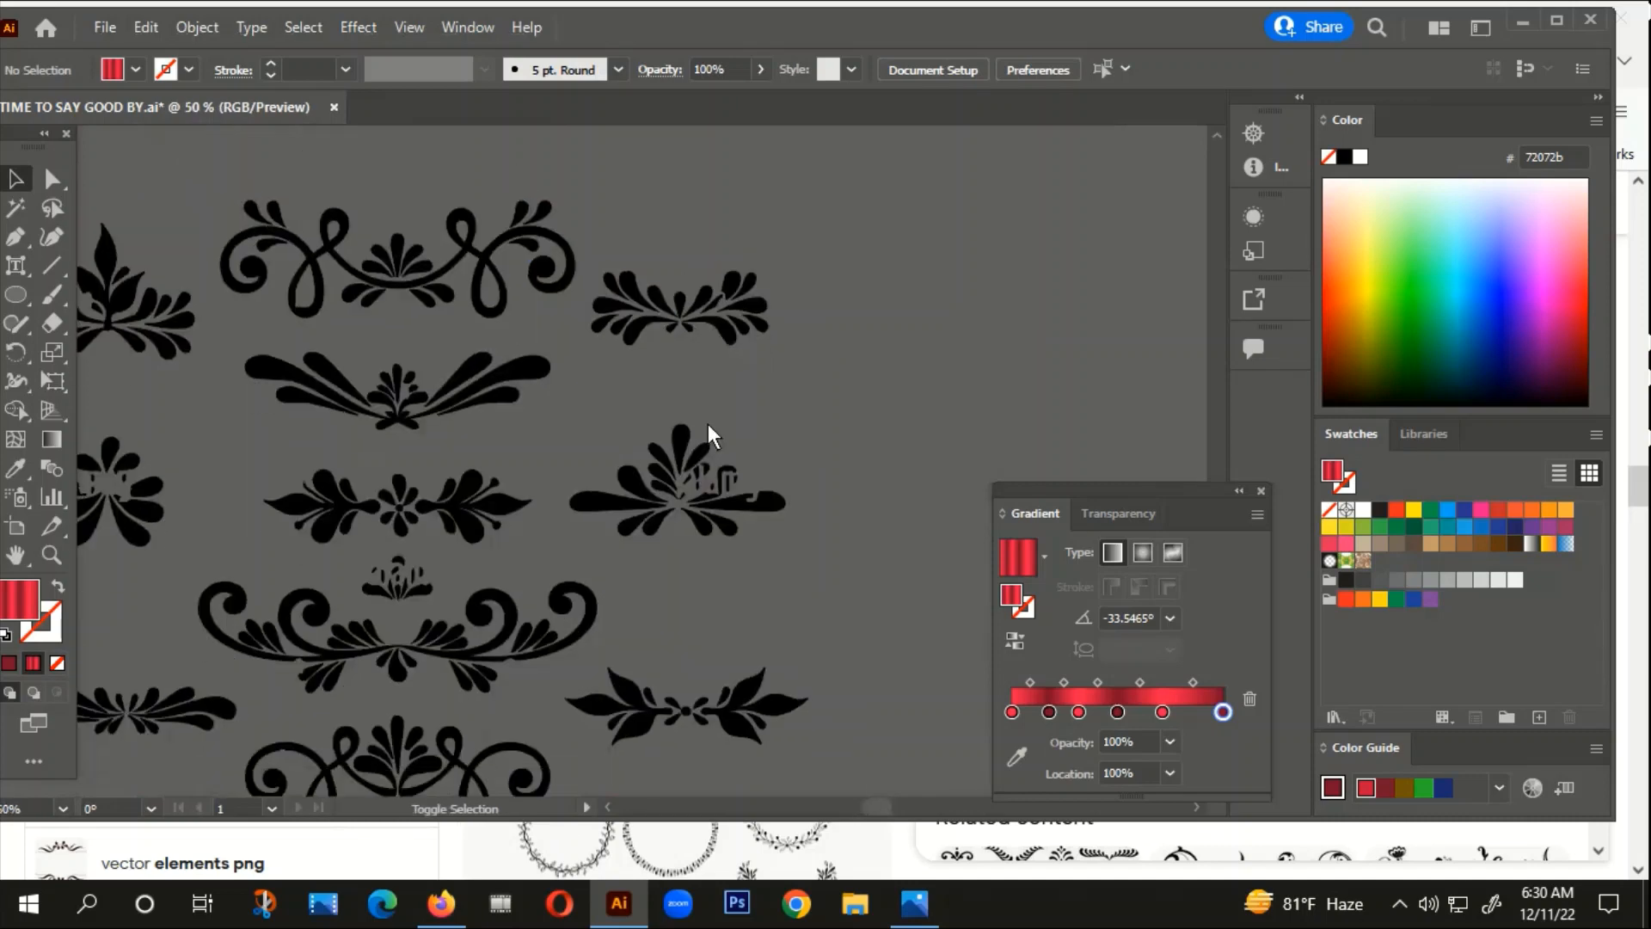
left_click_drag(719, 550, 807, 429)
scroll(344, 381, "up", 2)
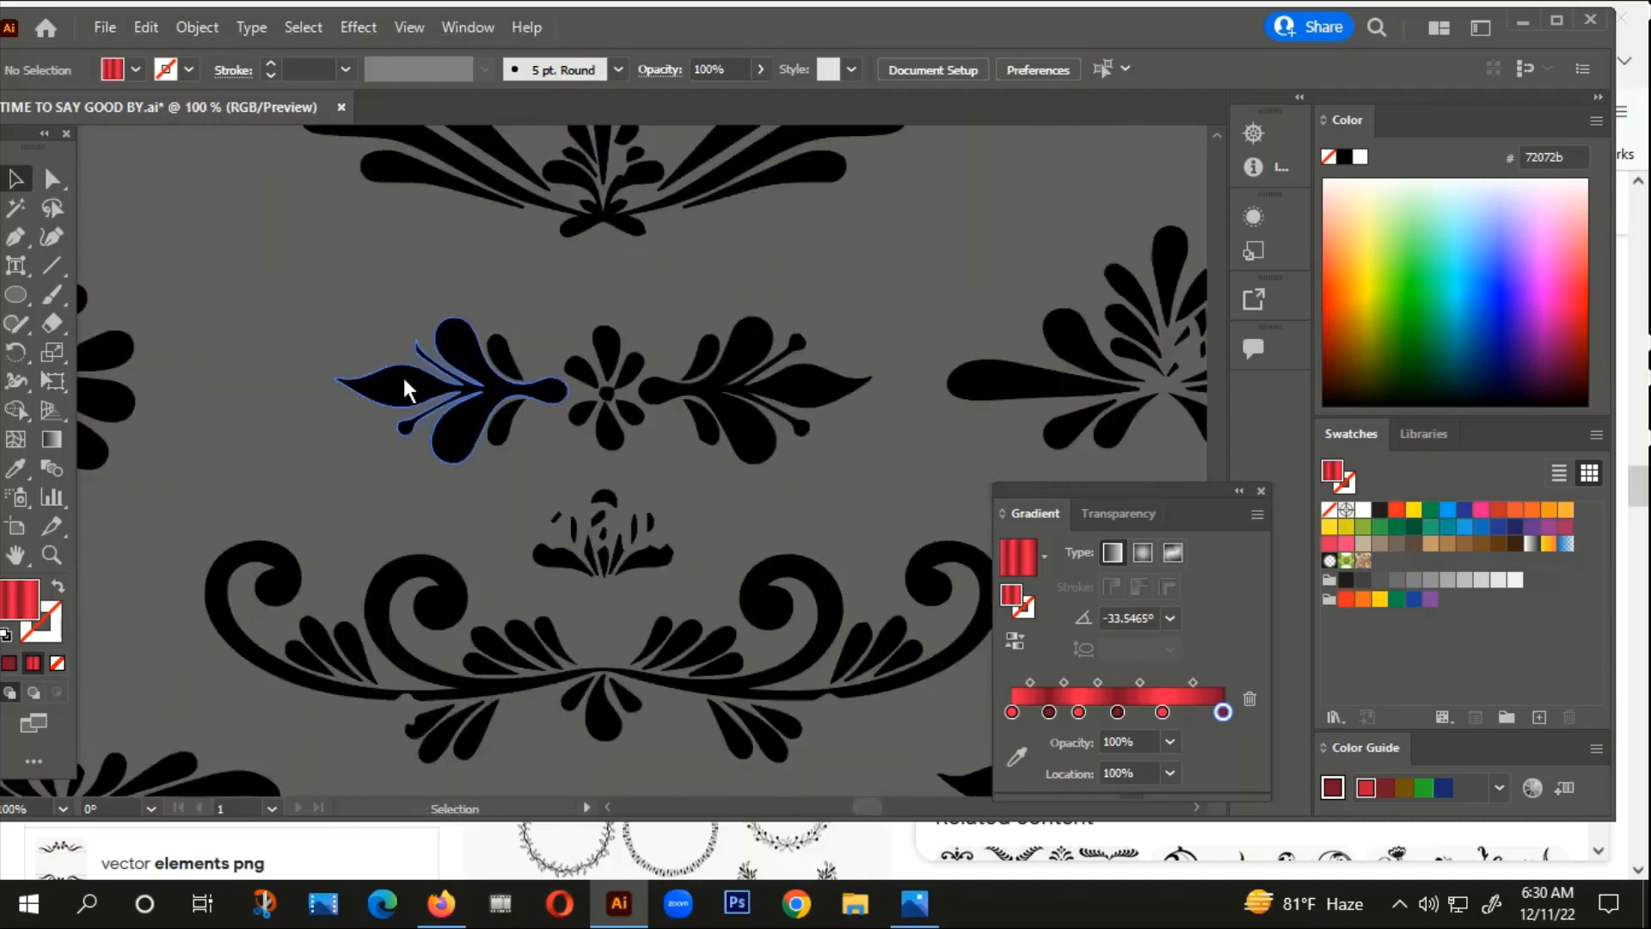
left_click(396, 383)
right_click(478, 398)
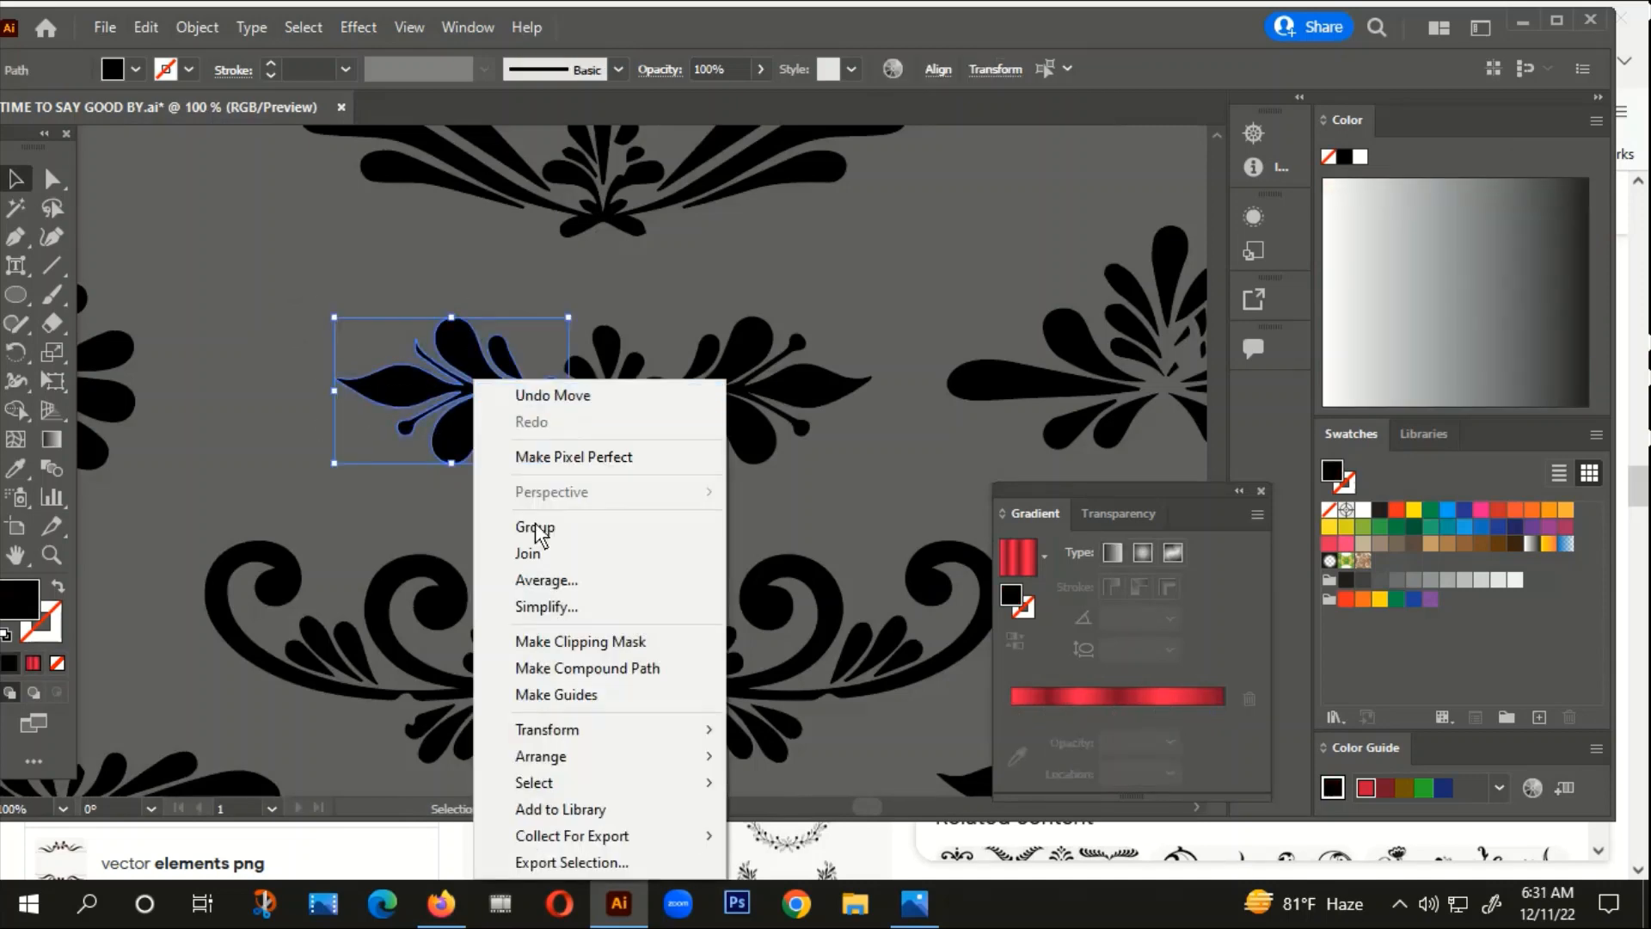
left_click(525, 527)
Step: Move the grouped leaf spray to the empty area below the black square and enlarge it
scroll(480, 442, "down", 5)
left_click_drag(481, 442, 823, 312)
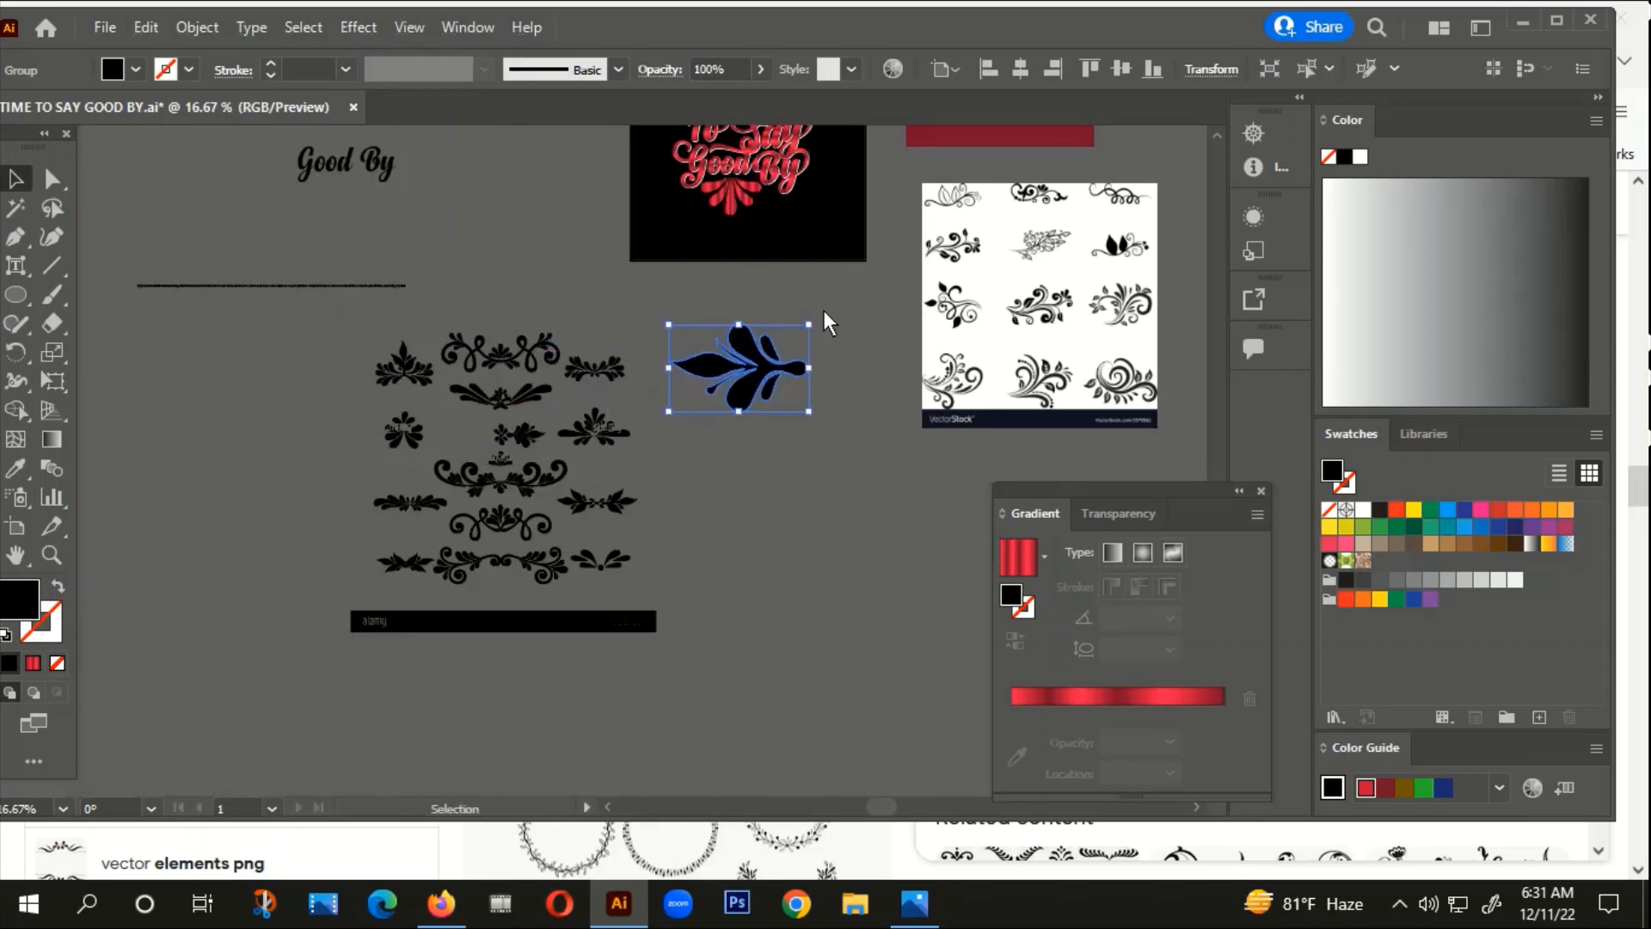
scroll(801, 410, "up", 3)
Step: Apply the red gradient from the black square's design to the enlarged leaf spray with the Eyedropper
key("i")
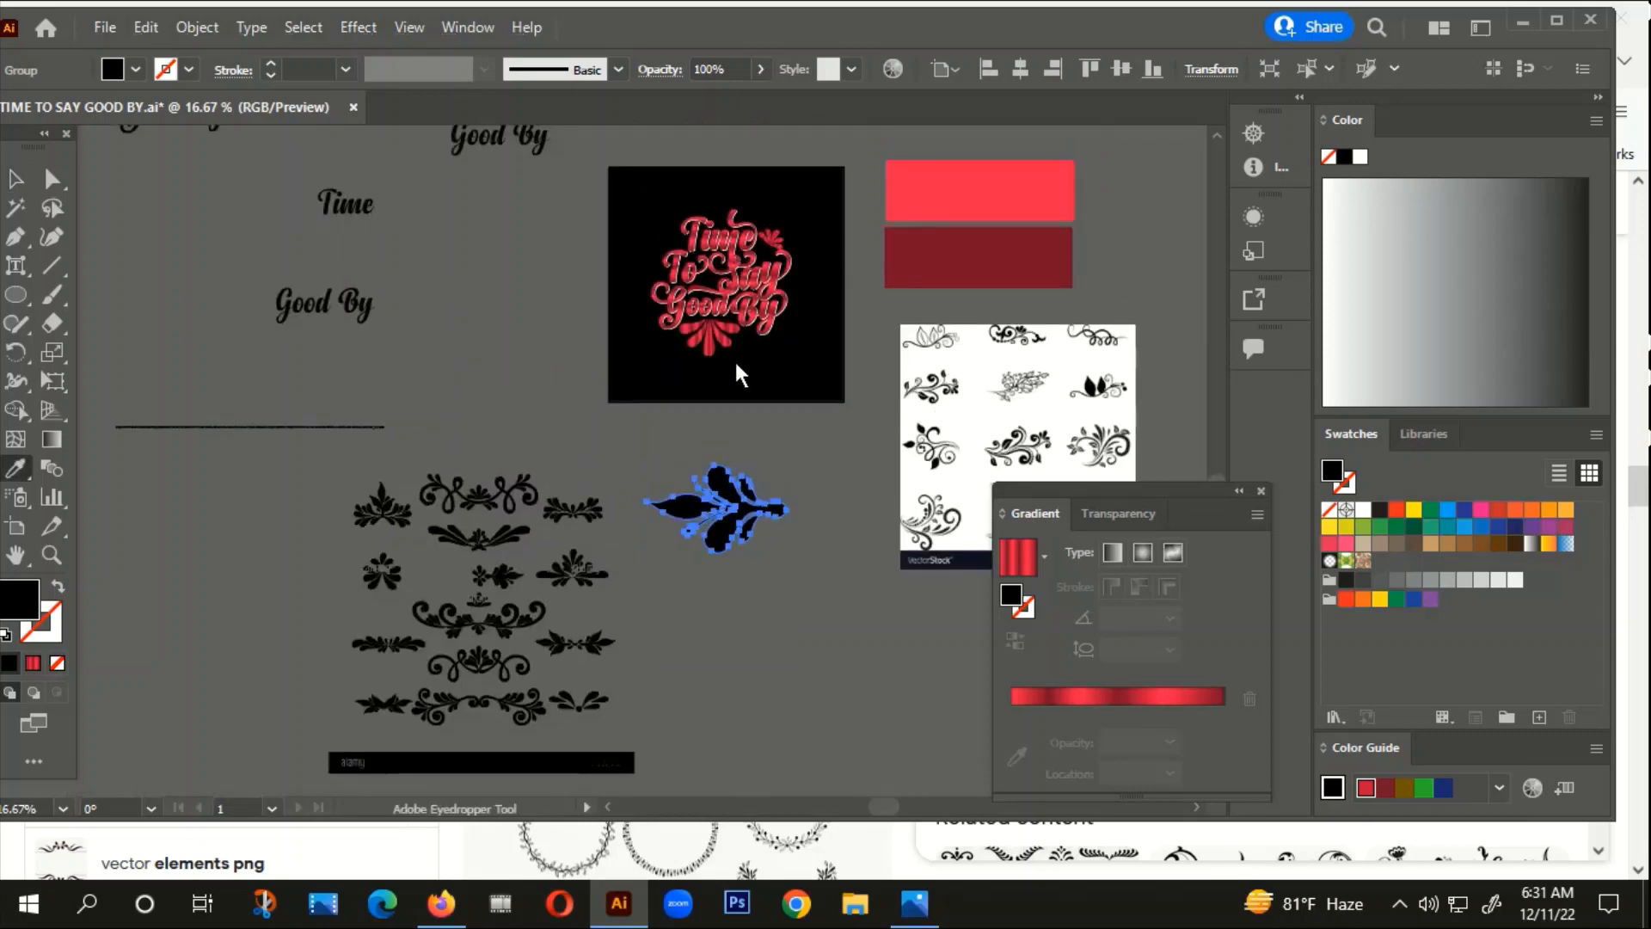
scroll(738, 375, "up", 3)
left_click(749, 320)
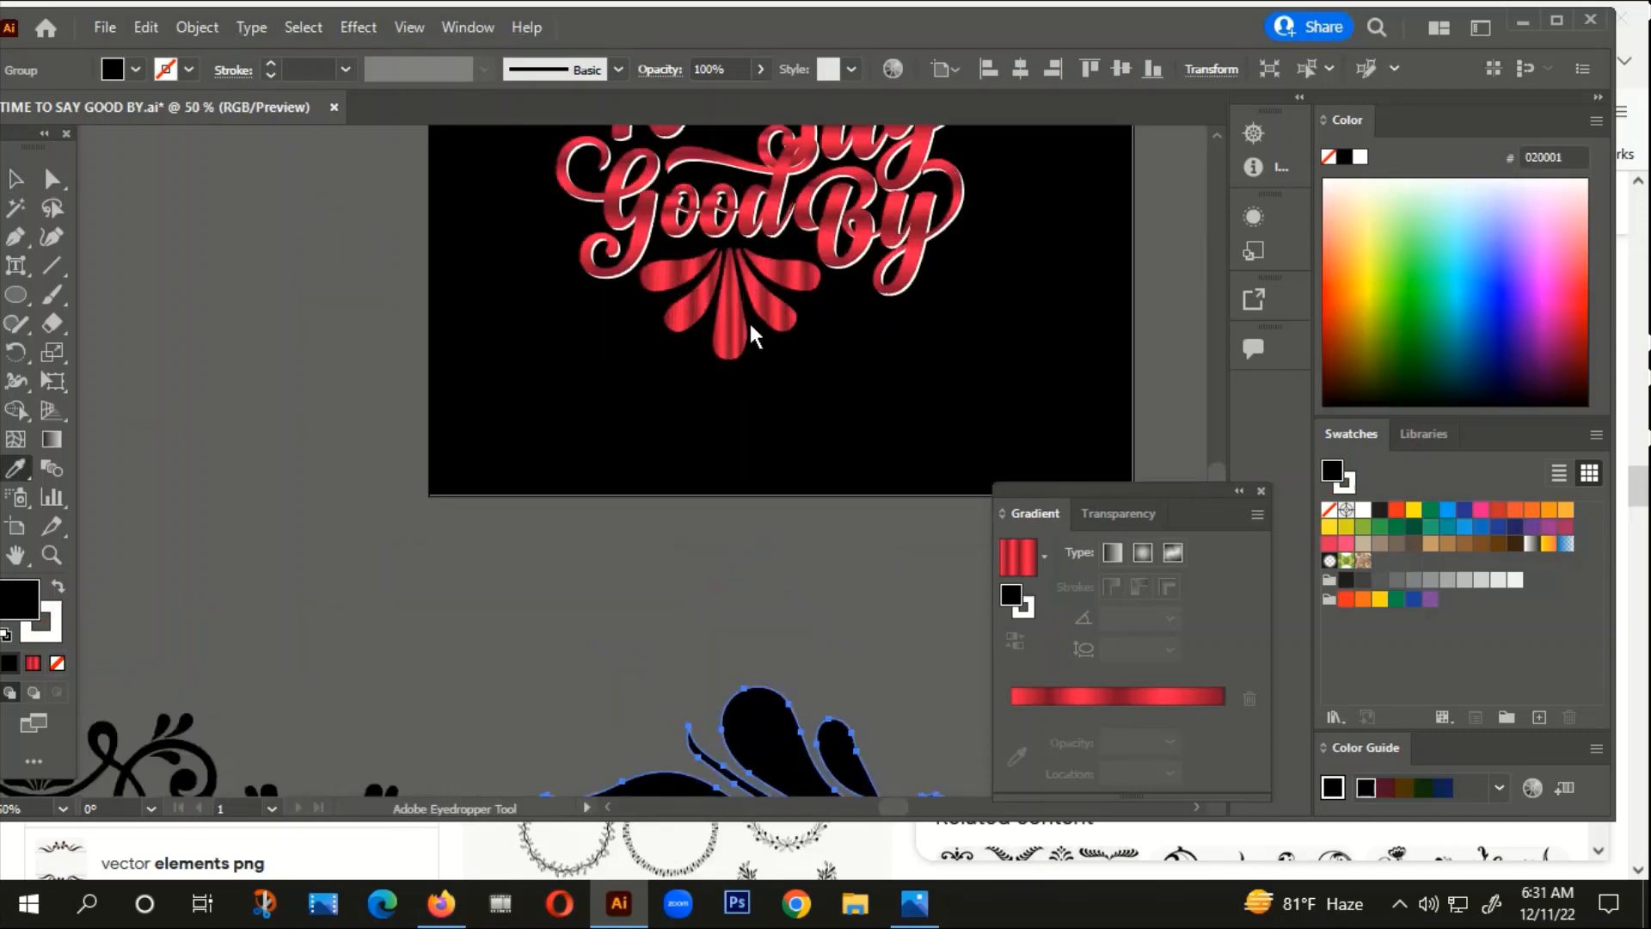
left_click(27, 182)
left_click(353, 385)
scroll(353, 385, "down", 3)
scroll(478, 441, "up", 1)
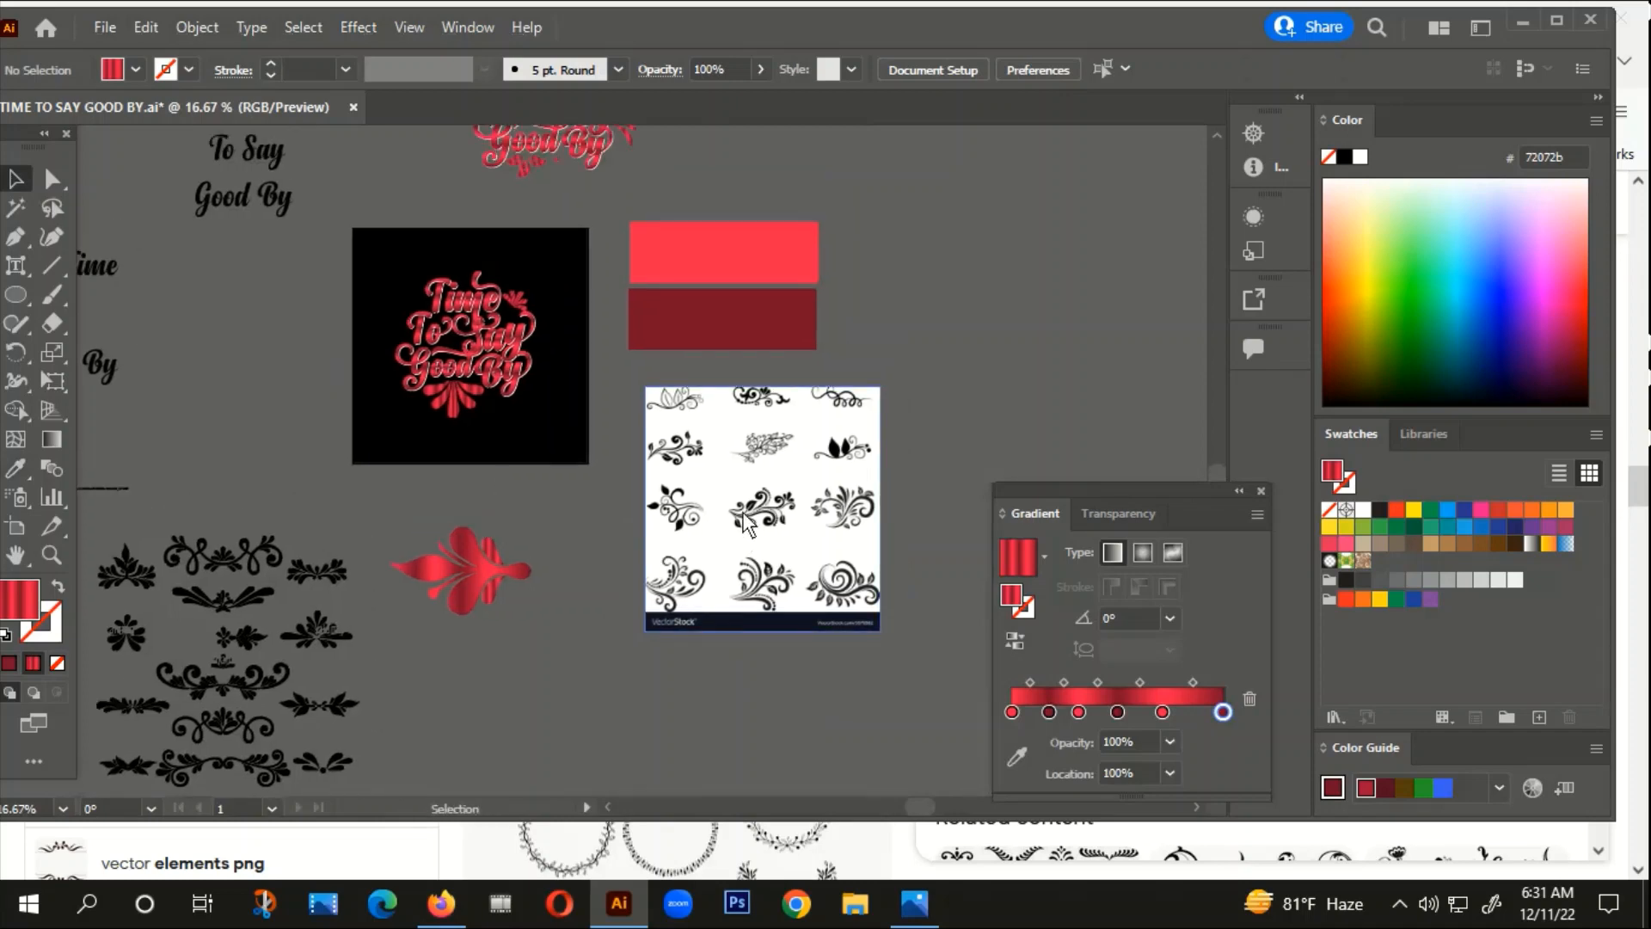
Step: Undo the gradient fill on the enlarged leaf spray and rotate the spray upright so its long leaf points up
scroll(499, 549, "up", 2)
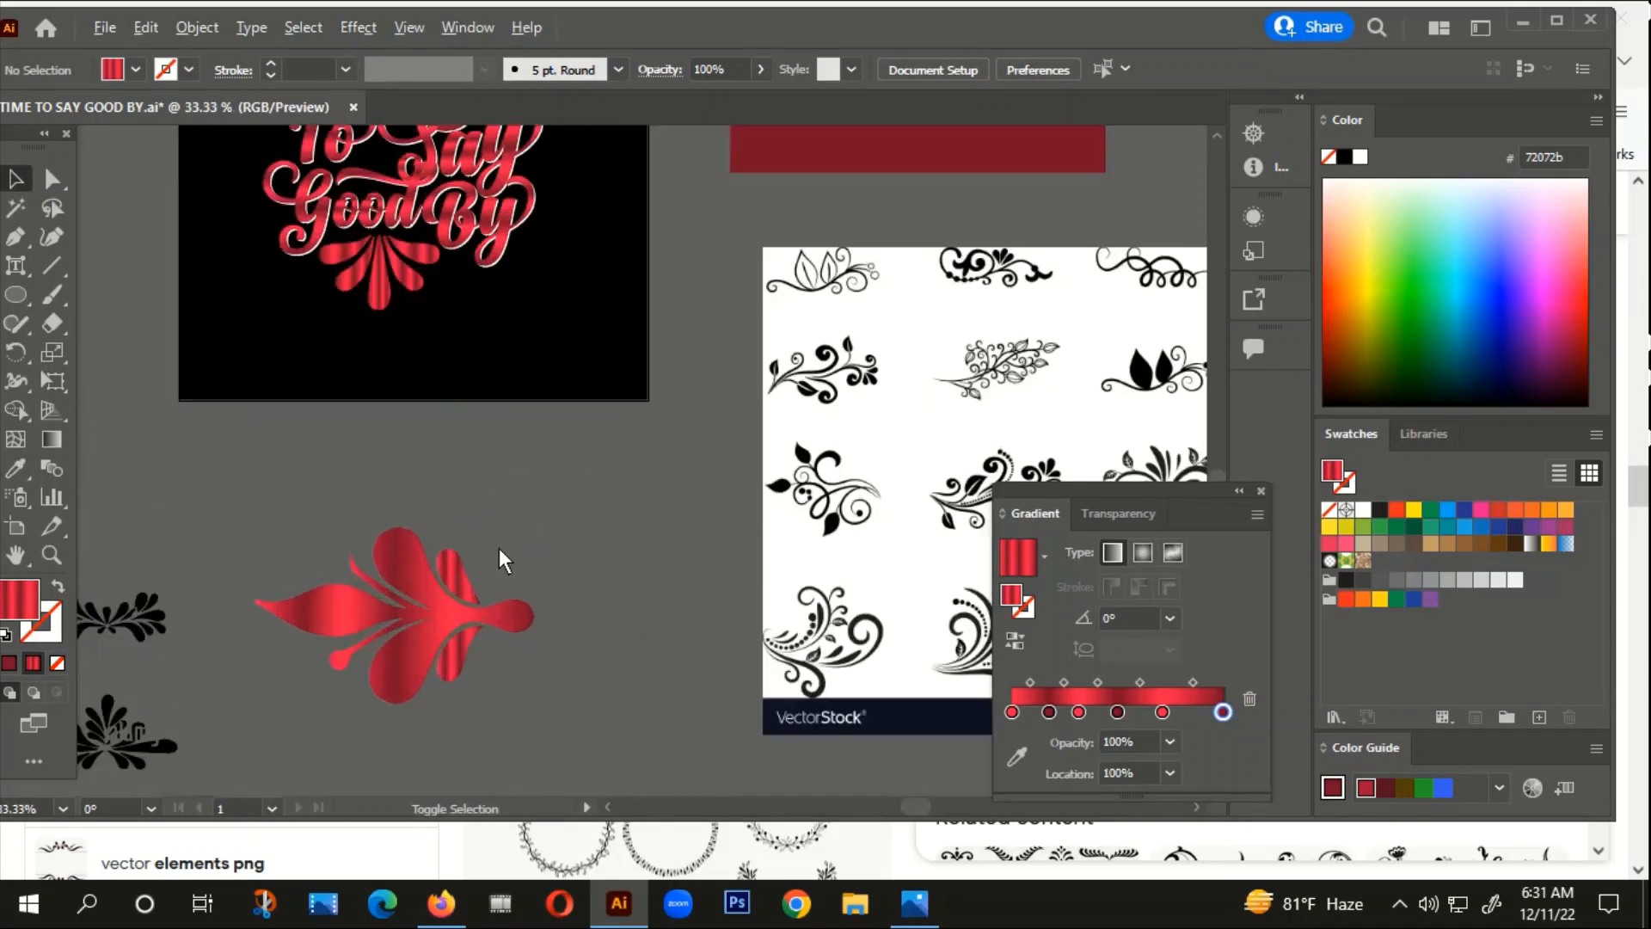
left_click_drag(498, 549, 559, 437)
key("ctrl+z")
key("ctrl+z")
key("ctrl+z")
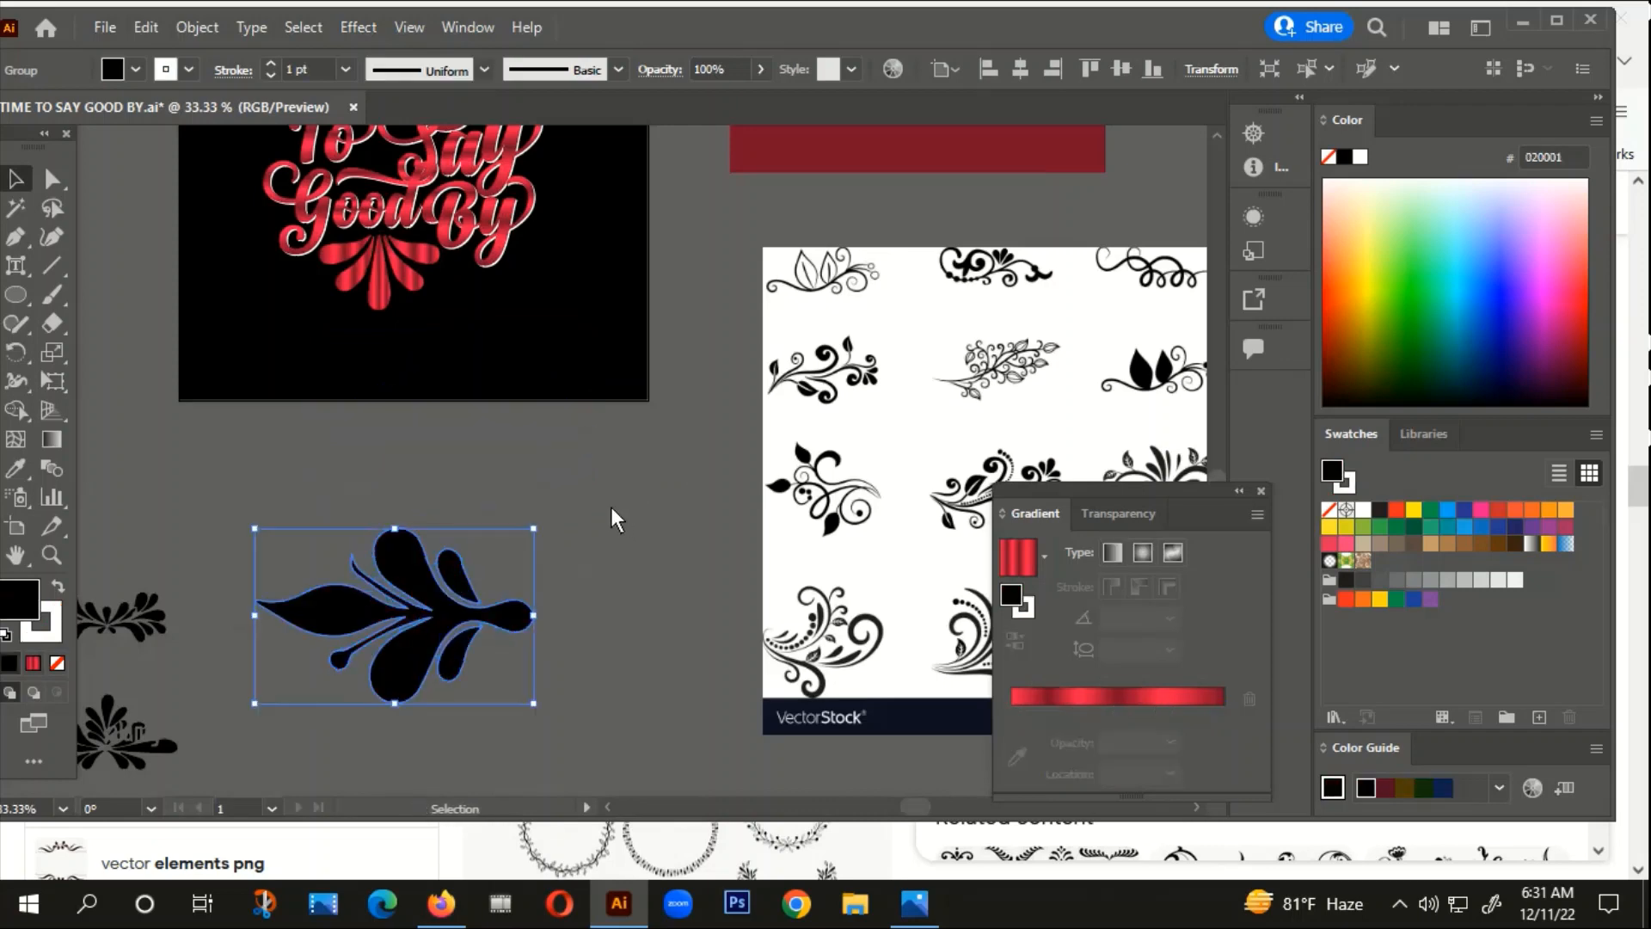
left_click_drag(548, 524, 478, 717)
Step: Apply the fan's red gradient to the upright leaf spray with the Eyedropper and set the gradient angle to -90°
key("i")
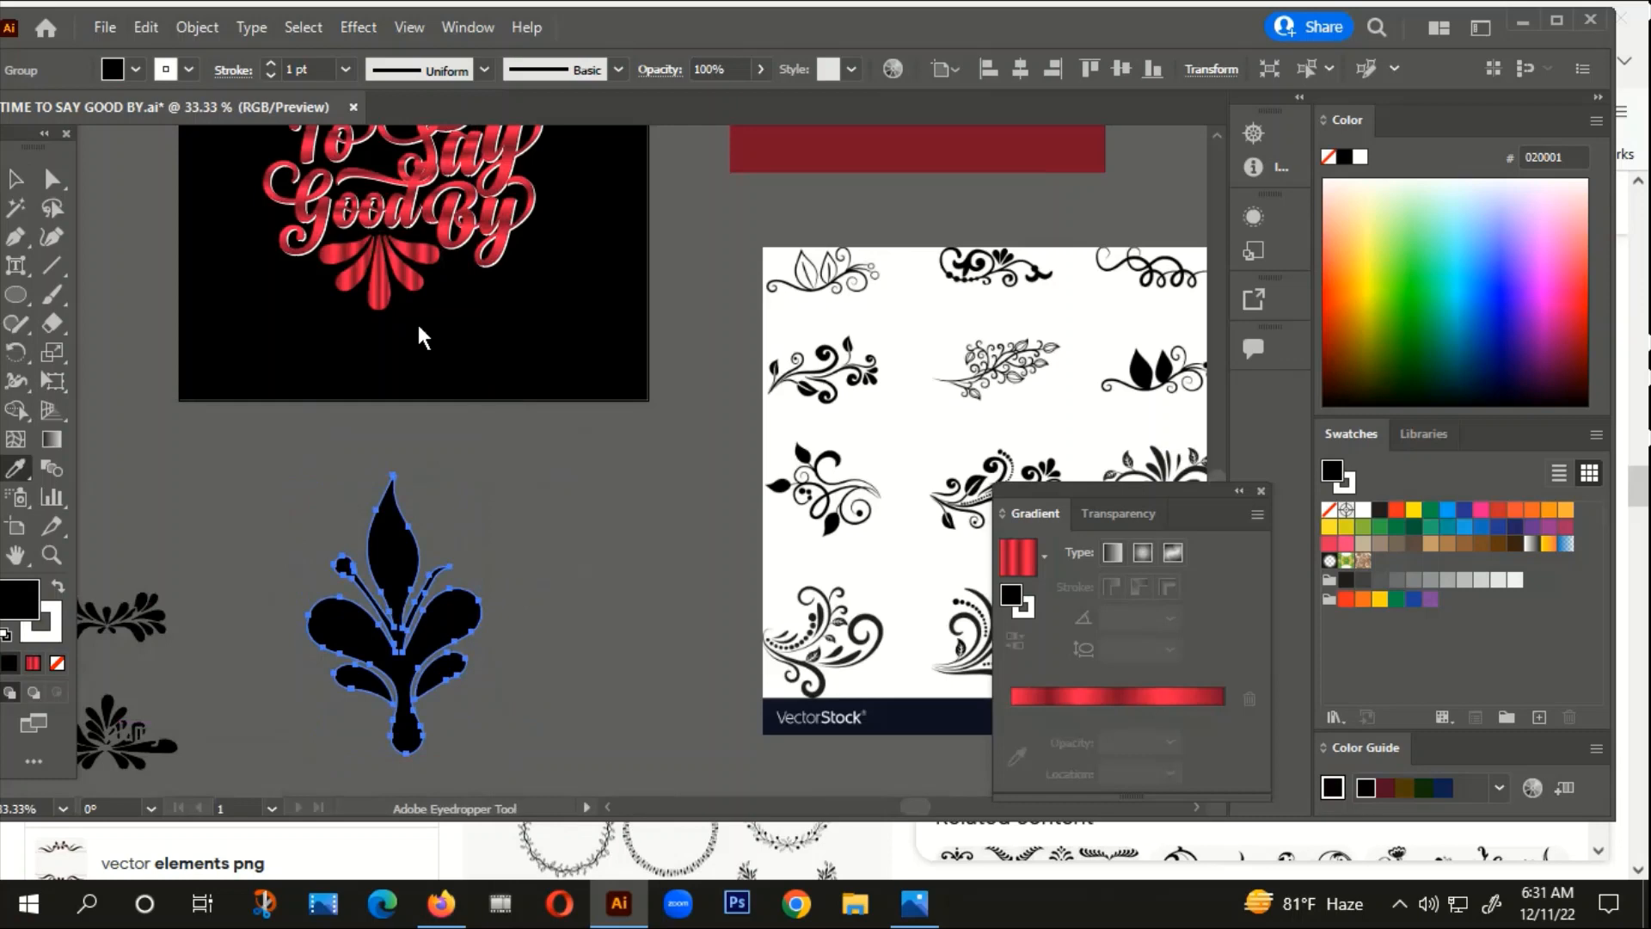
left_click(385, 288)
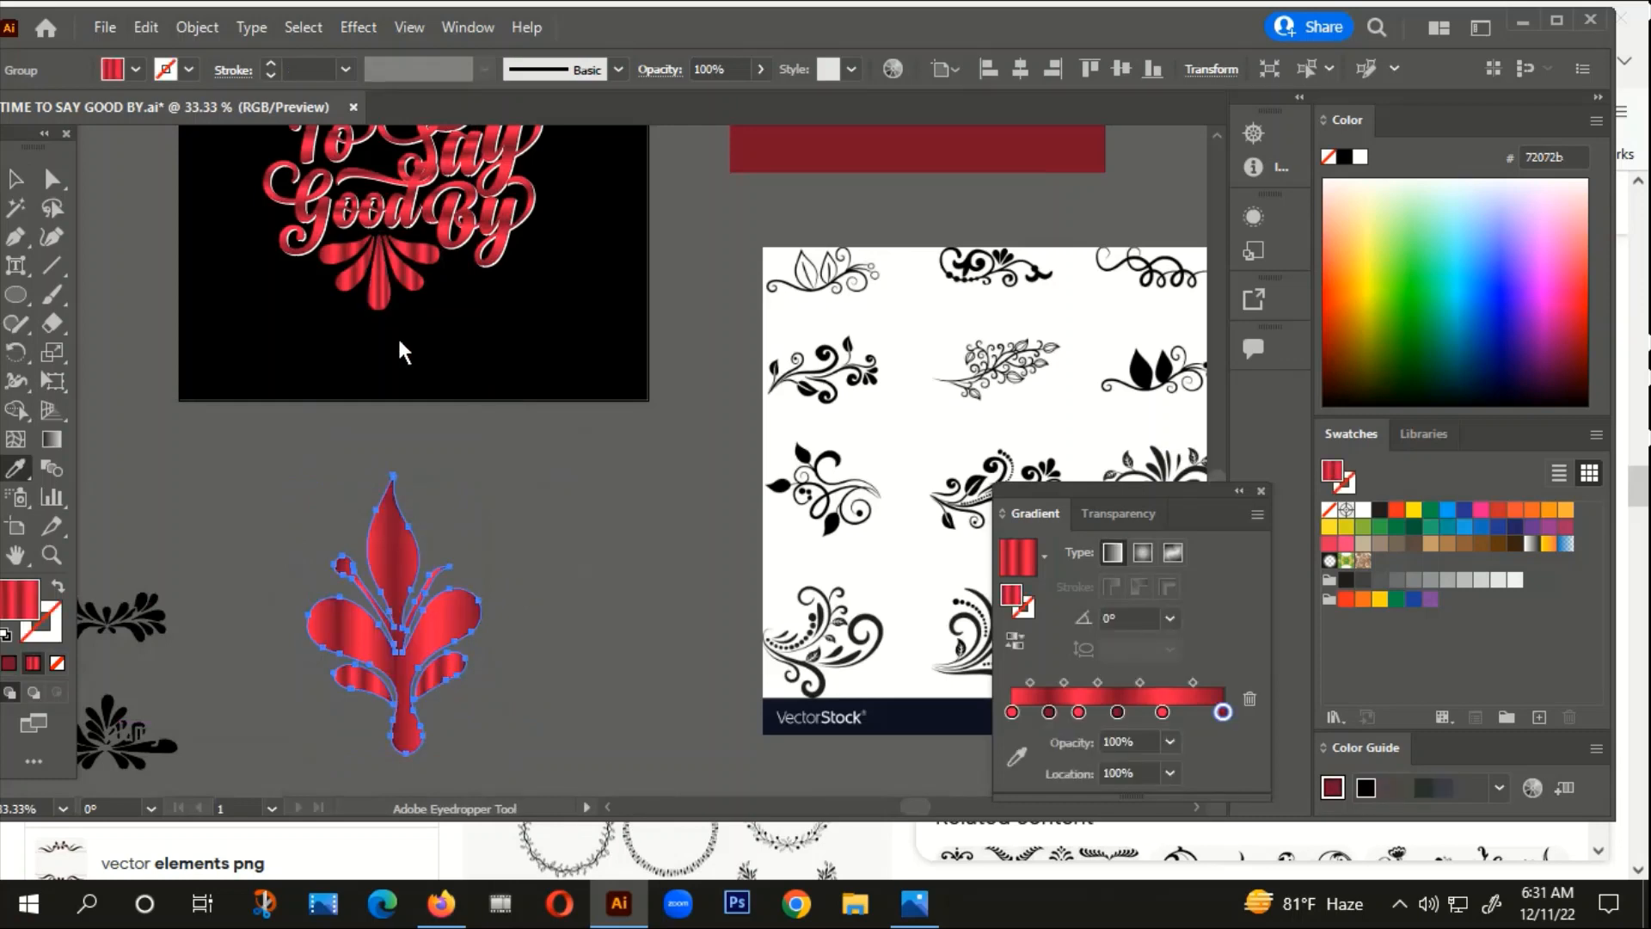
left_click(1169, 620)
left_click(1207, 481)
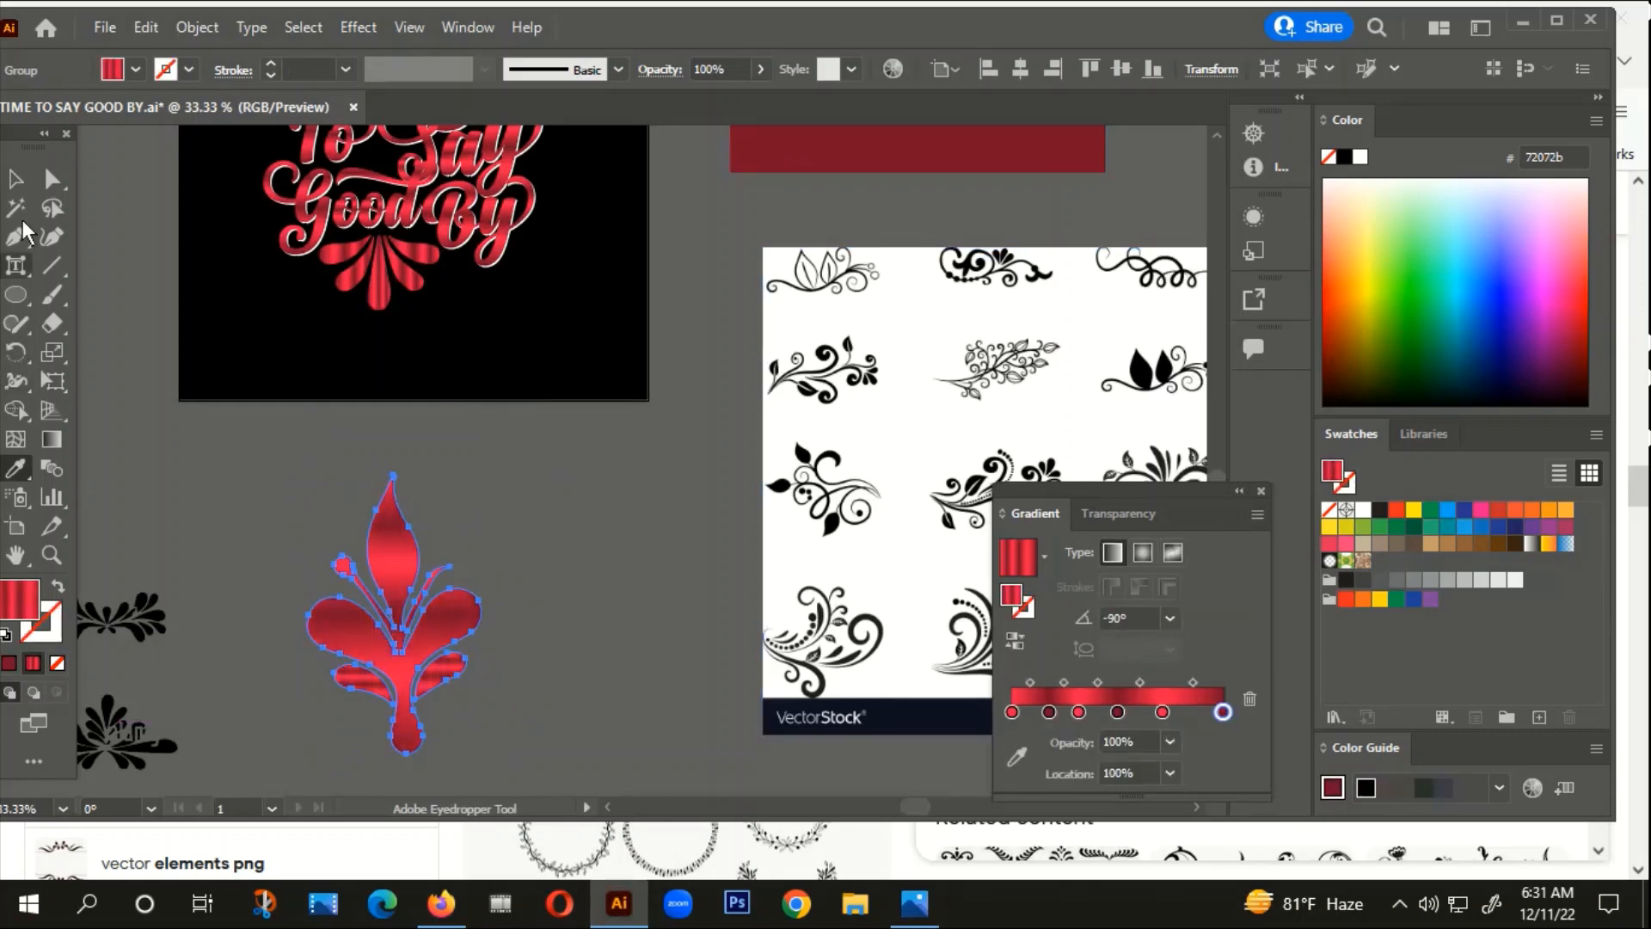
left_click(16, 178)
left_click(352, 422)
Step: Move the small fan to the upper left of "Time" and place the leaf spray, reduced and tilted, in the gap it leaves
scroll(612, 695, "up", 5)
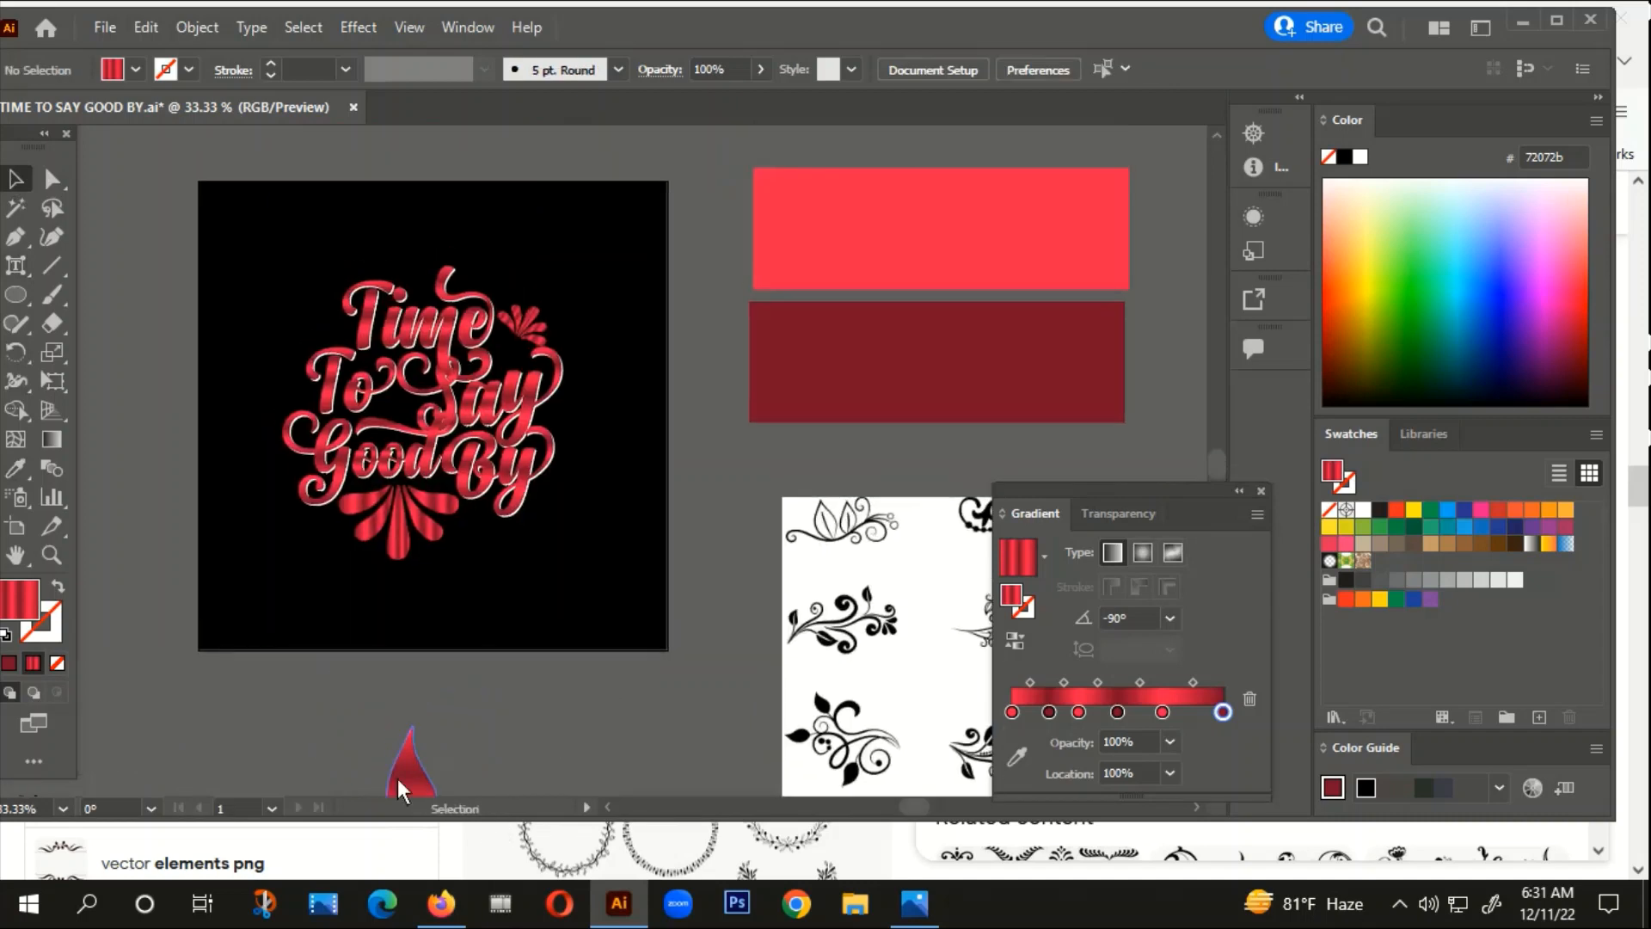
left_click_drag(415, 761, 568, 344)
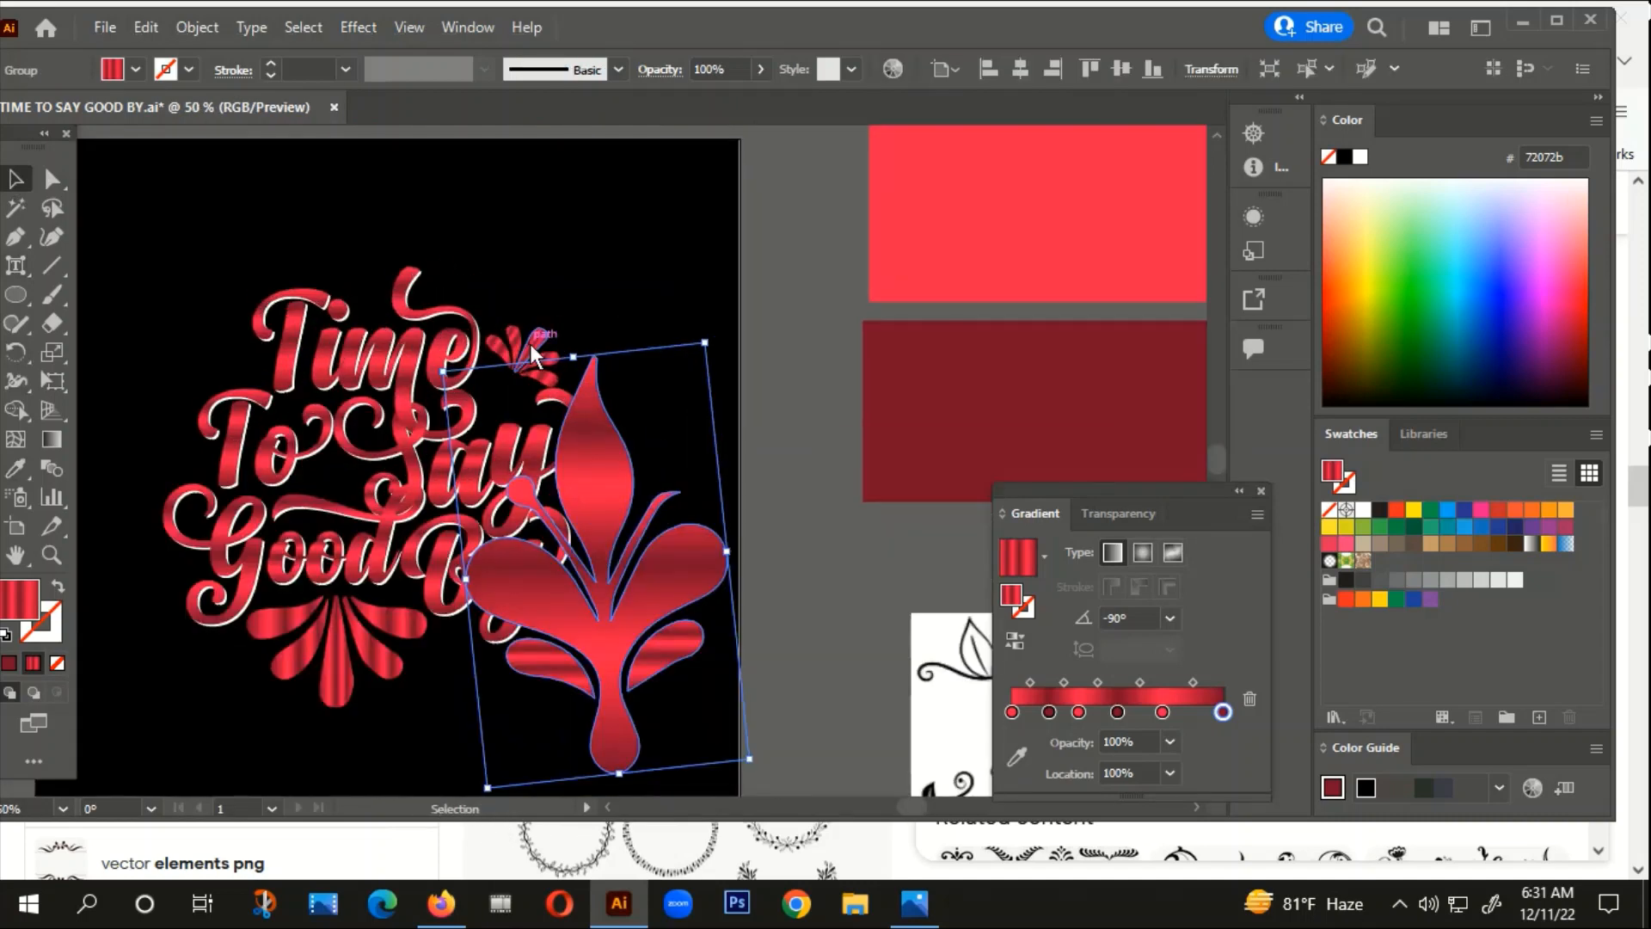
left_click_drag(530, 344, 438, 453)
left_click_drag(610, 560, 572, 415)
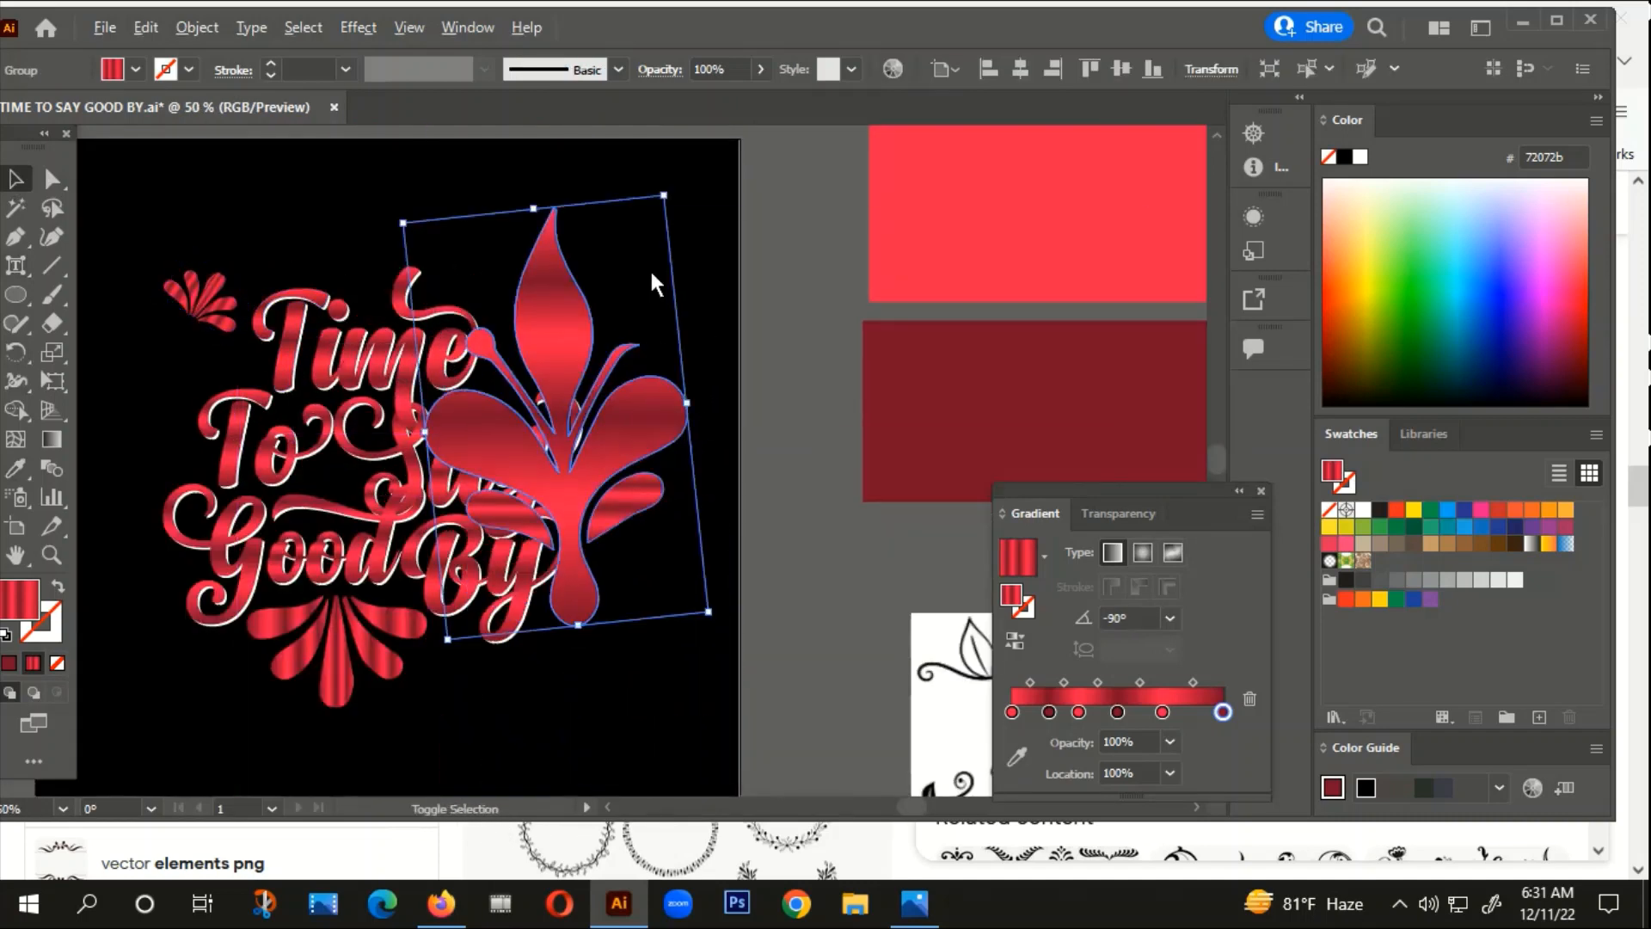
left_click_drag(662, 196, 555, 334)
scroll(546, 348, "up", 3)
left_click(809, 337)
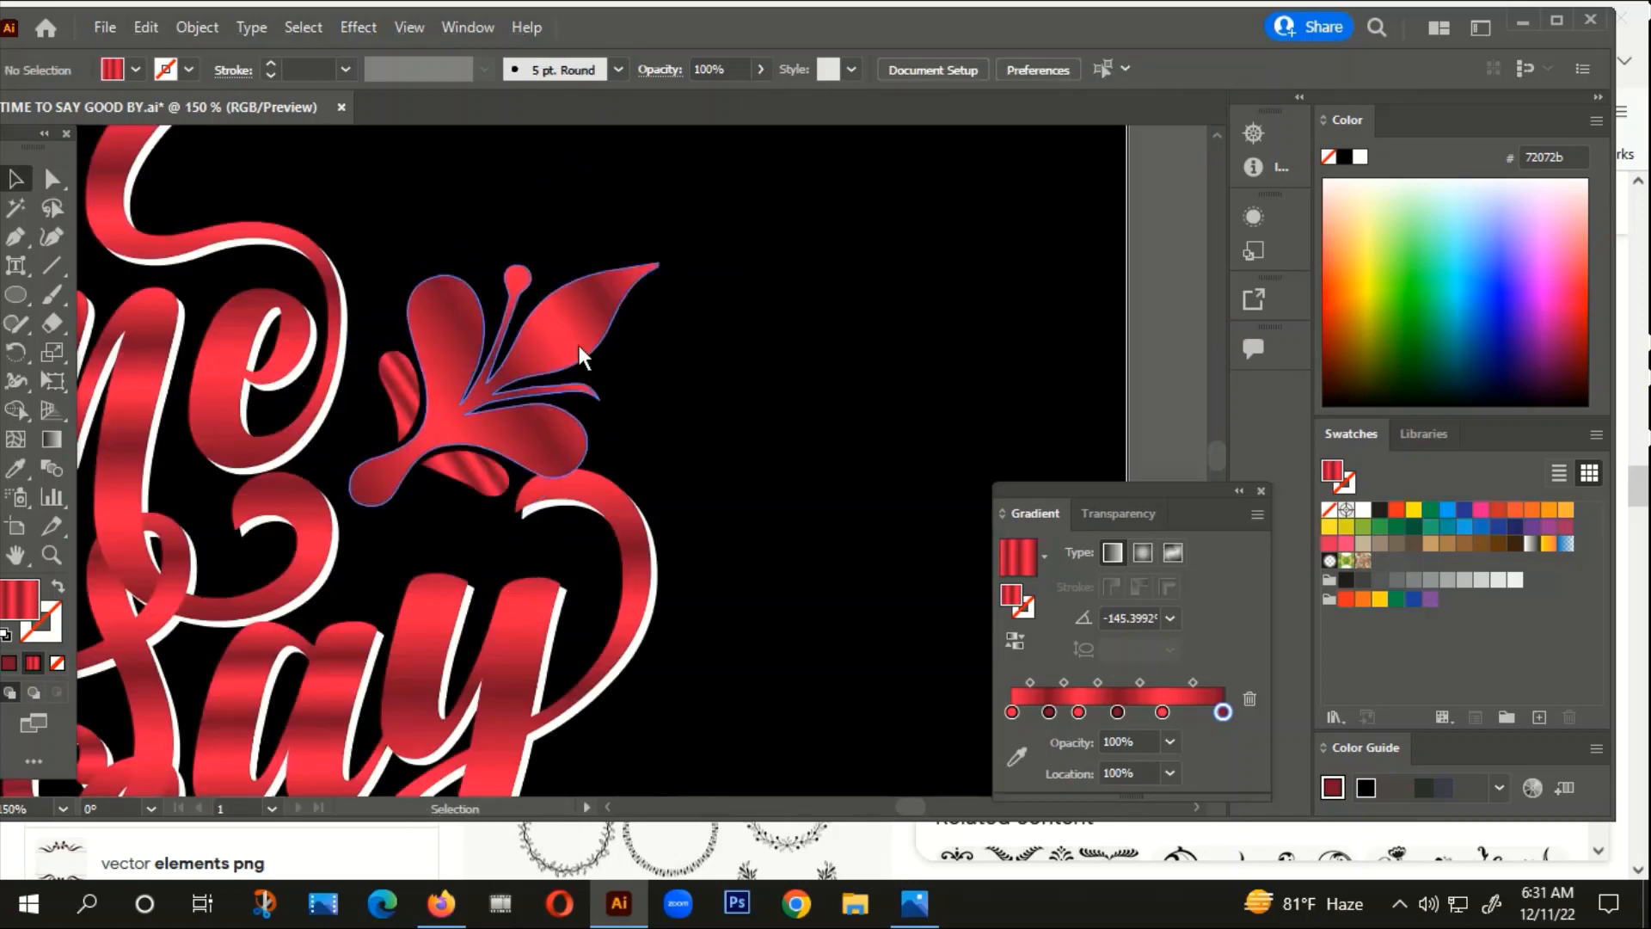
Step: Rotate, shrink and shift the leaf spray until it fits between the end of "Time" and the swash of "Say"
left_click(577, 345)
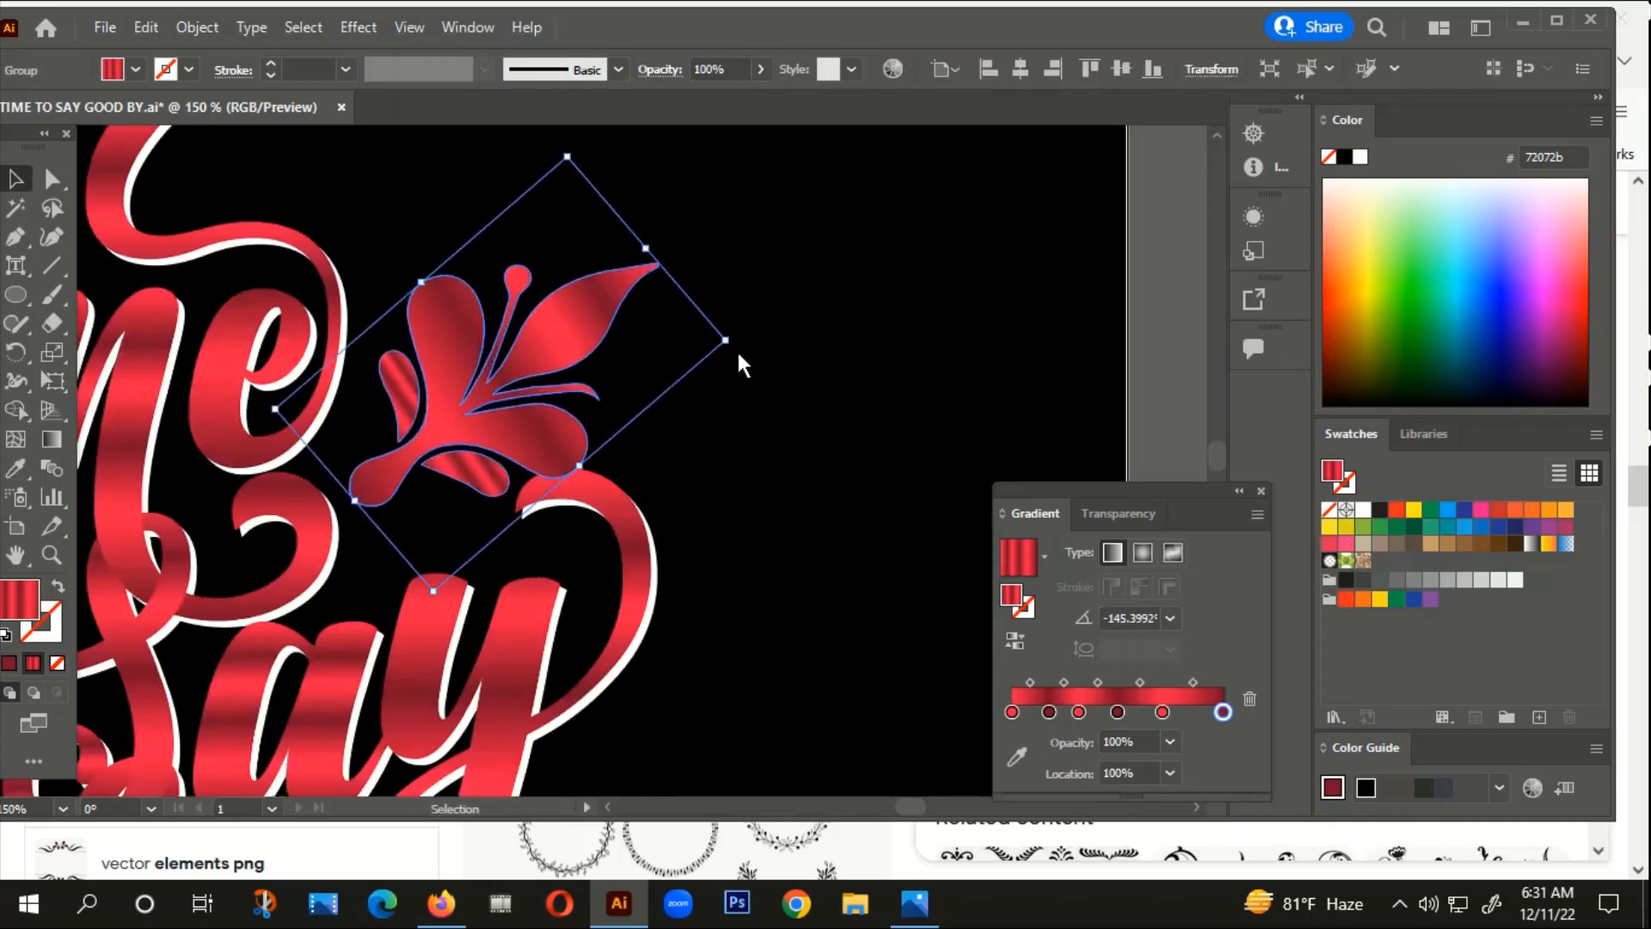
left_click_drag(737, 349, 715, 323)
left_click_drag(525, 360, 508, 359)
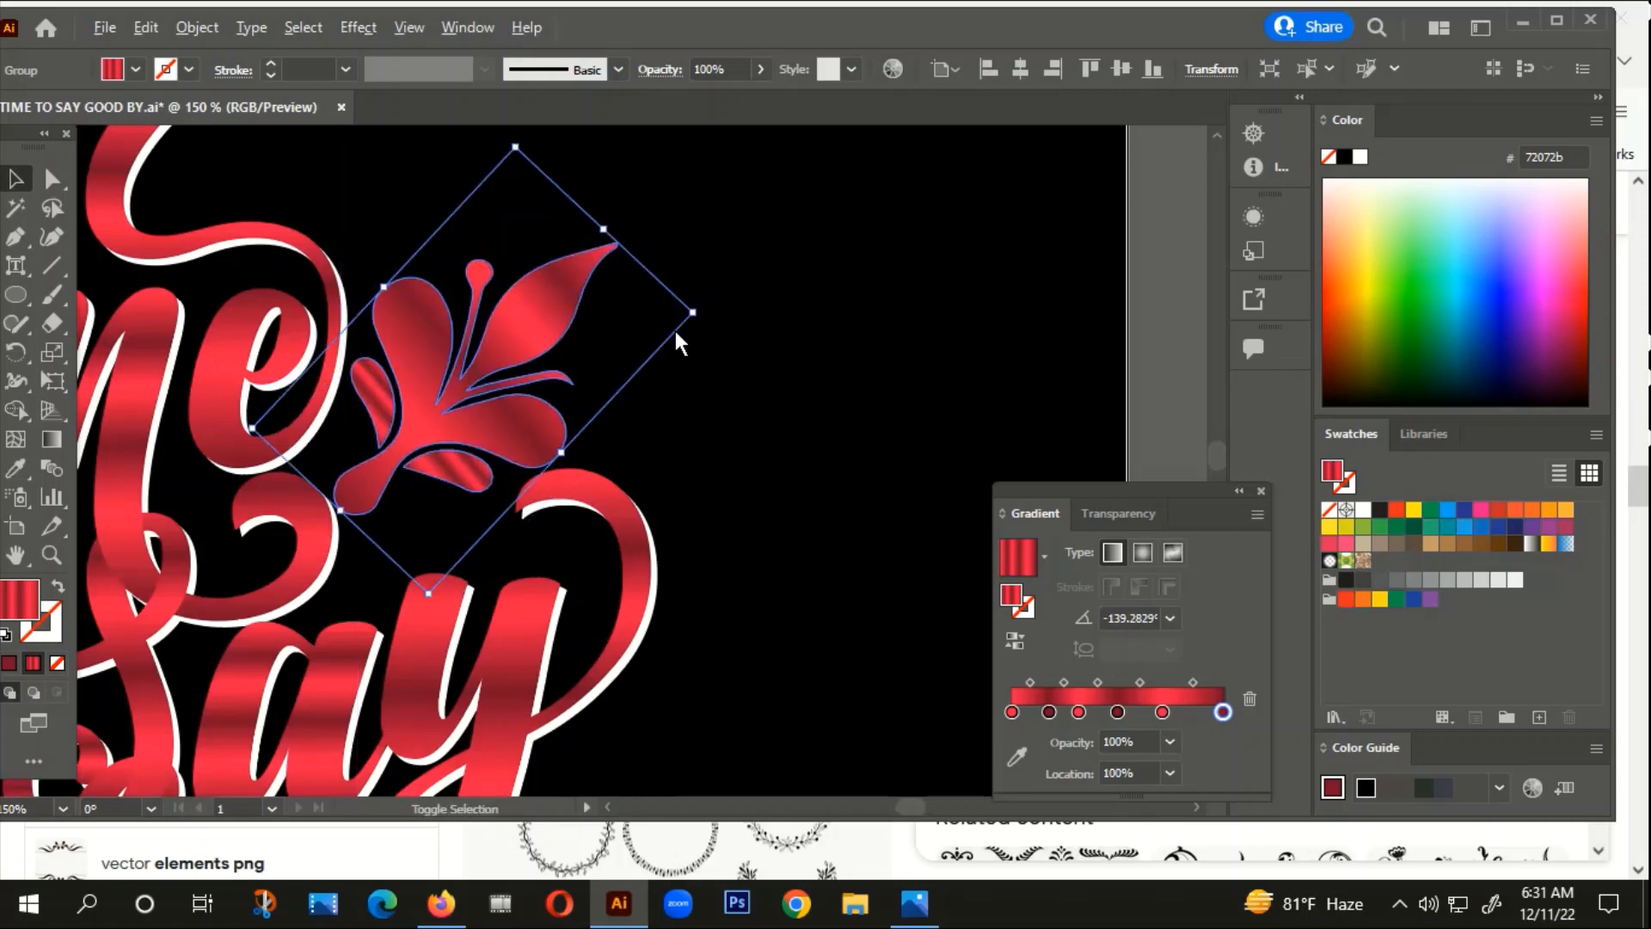
left_click_drag(697, 312, 641, 301)
left_click_drag(508, 355, 496, 385)
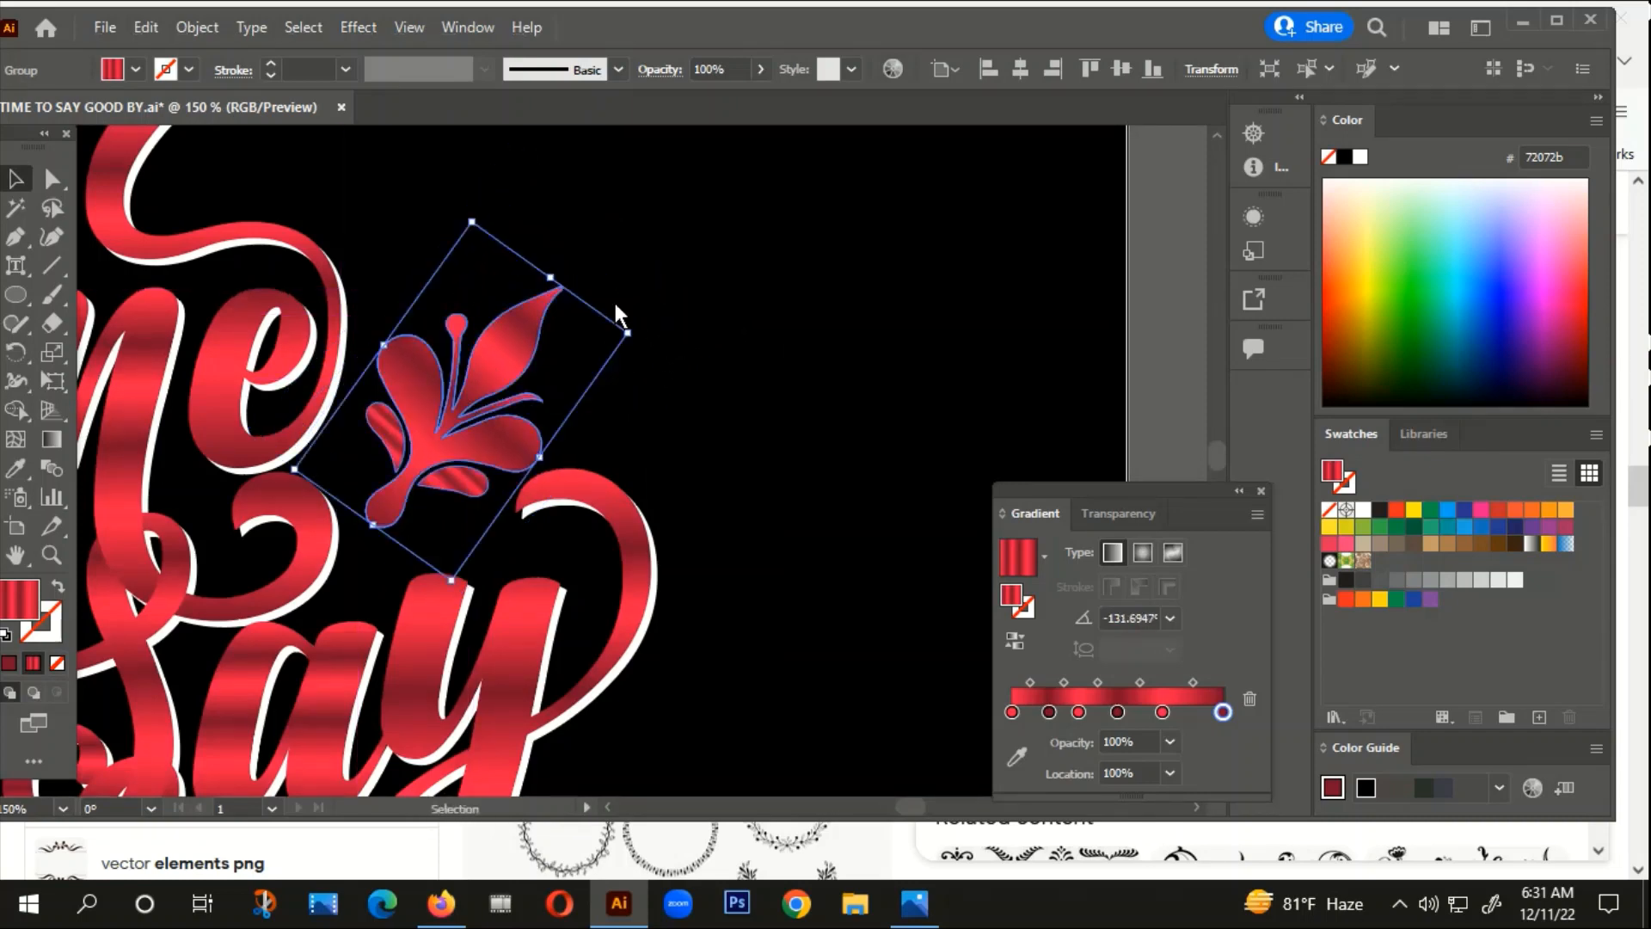
left_click(641, 290)
Step: Move the large fan from below "Good By" off the black square into the empty area beside it
scroll(642, 290, "down", 5)
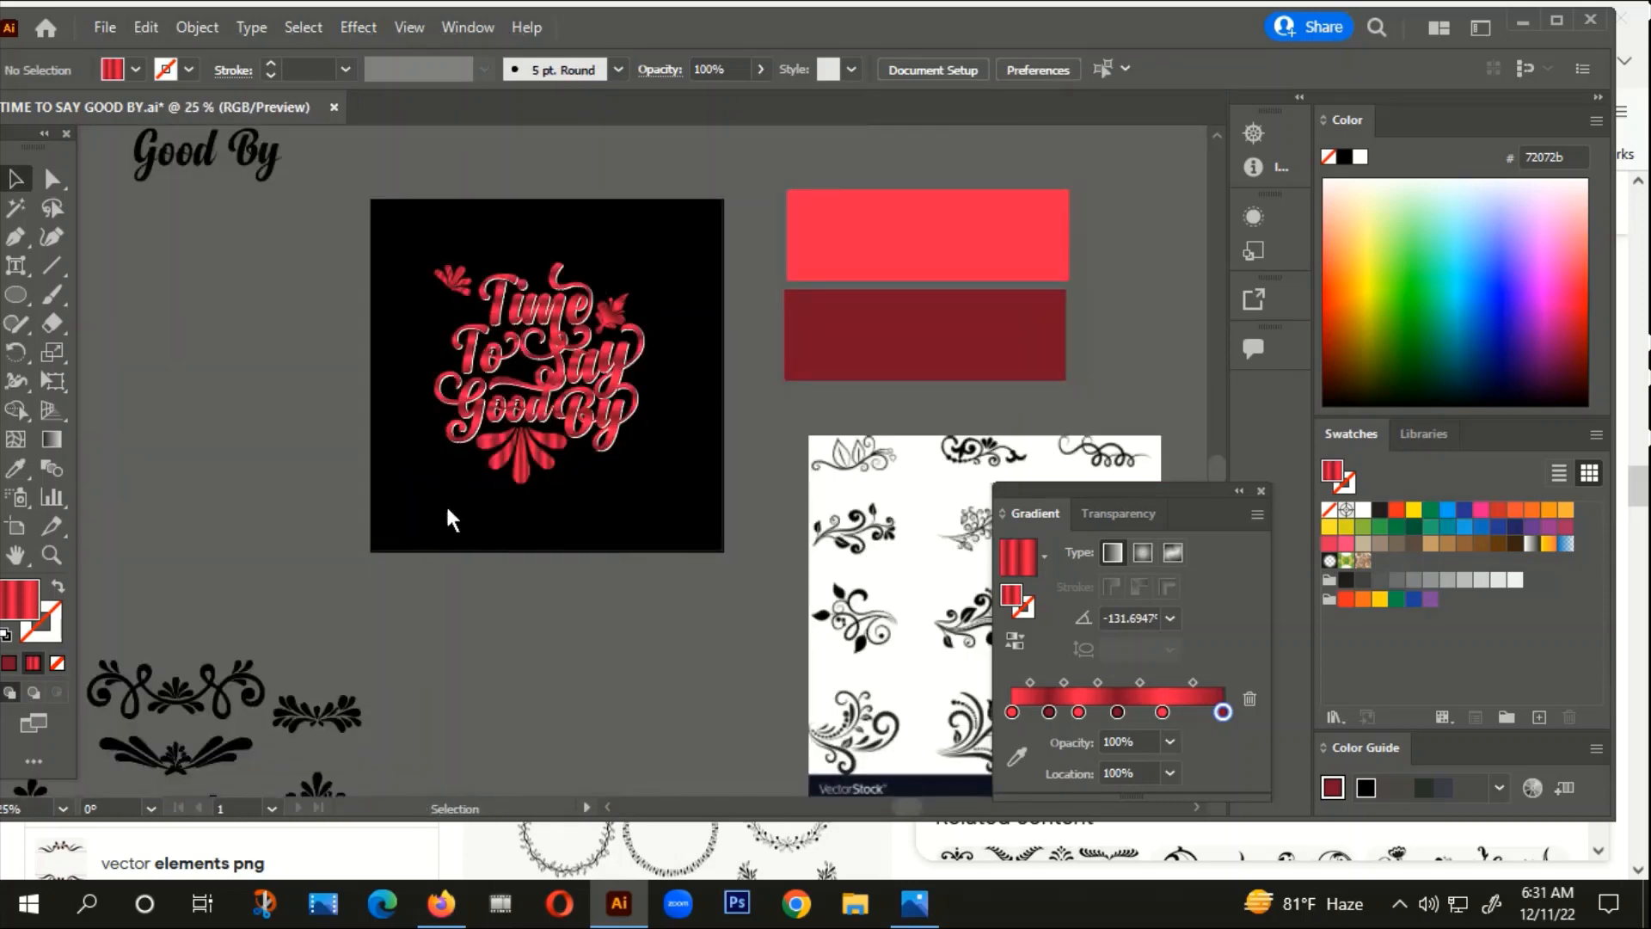
left_click_drag(538, 449, 313, 523)
left_click_drag(471, 558, 660, 276)
Step: Group the petal ornament at the lower-right end of the traced set and move it to the empty area below the black square
scroll(492, 772, "up", 2)
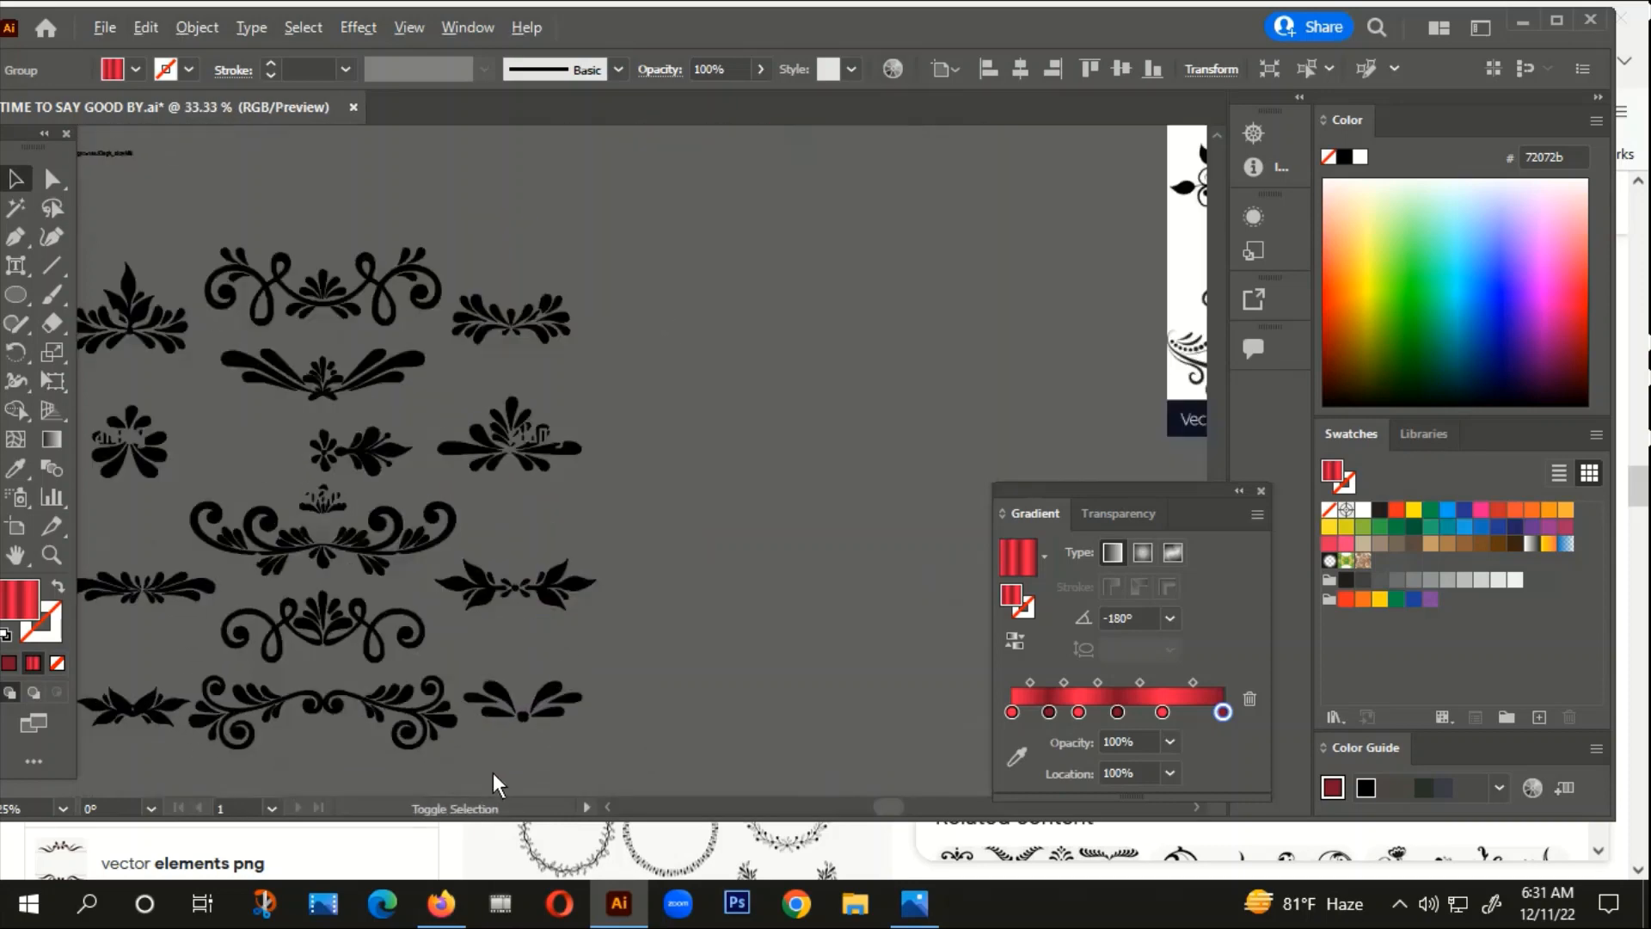
right_click(643, 634)
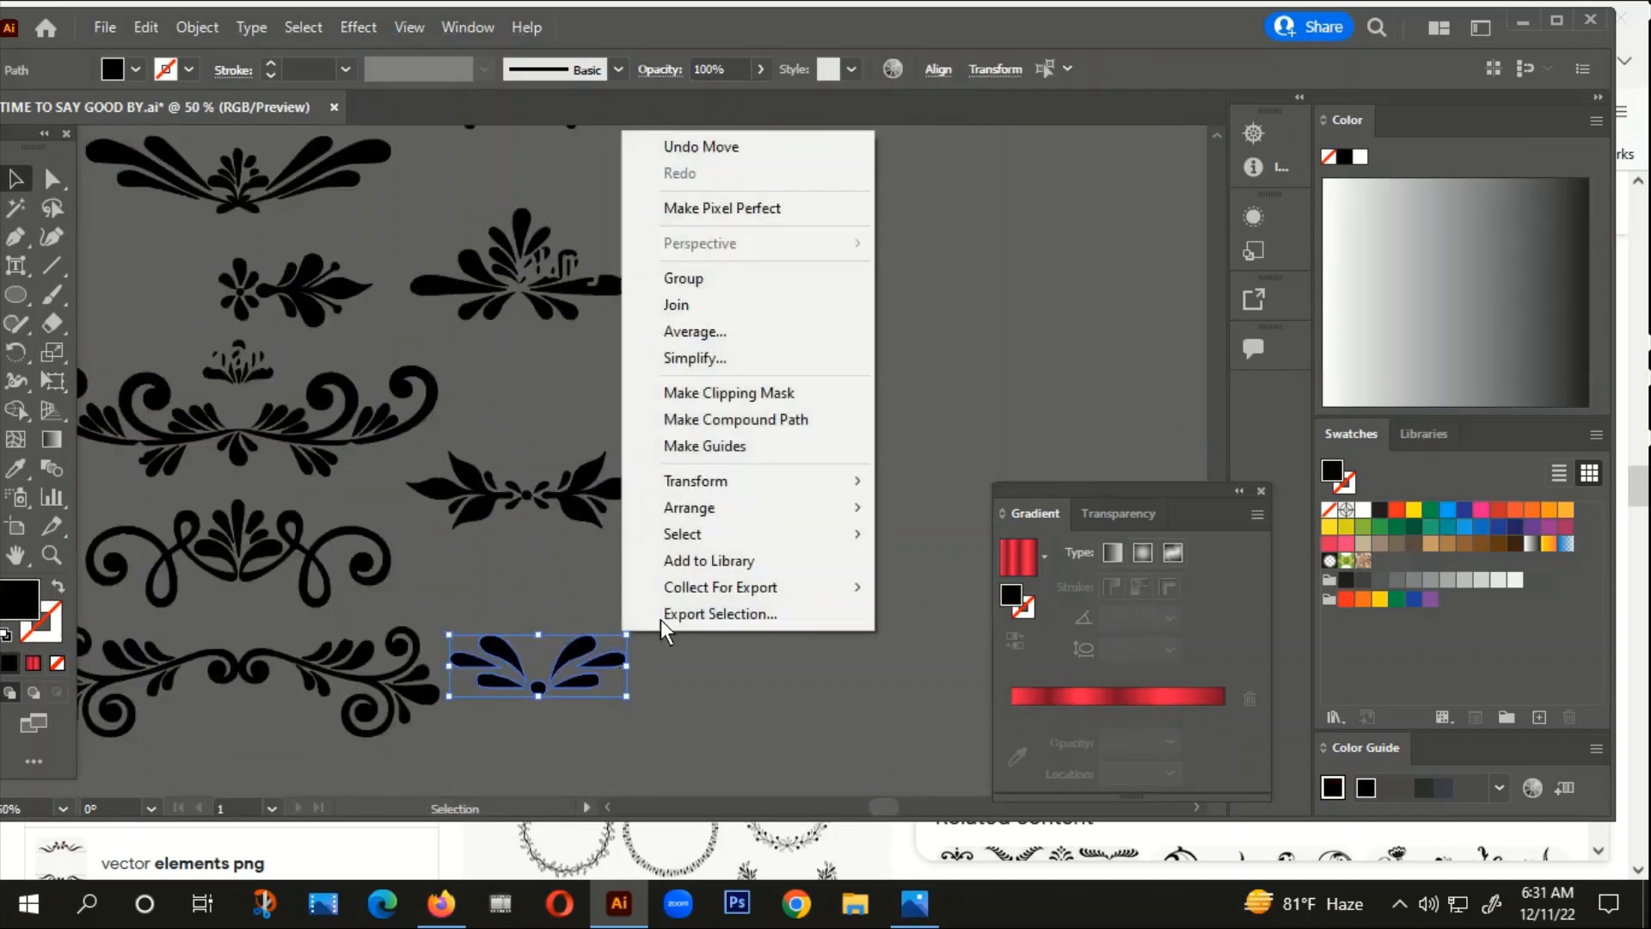
left_click(710, 275)
scroll(485, 722, "down", 2)
left_click_drag(509, 720, 686, 318)
key("ctrl+z")
left_click_drag(535, 688, 681, 533)
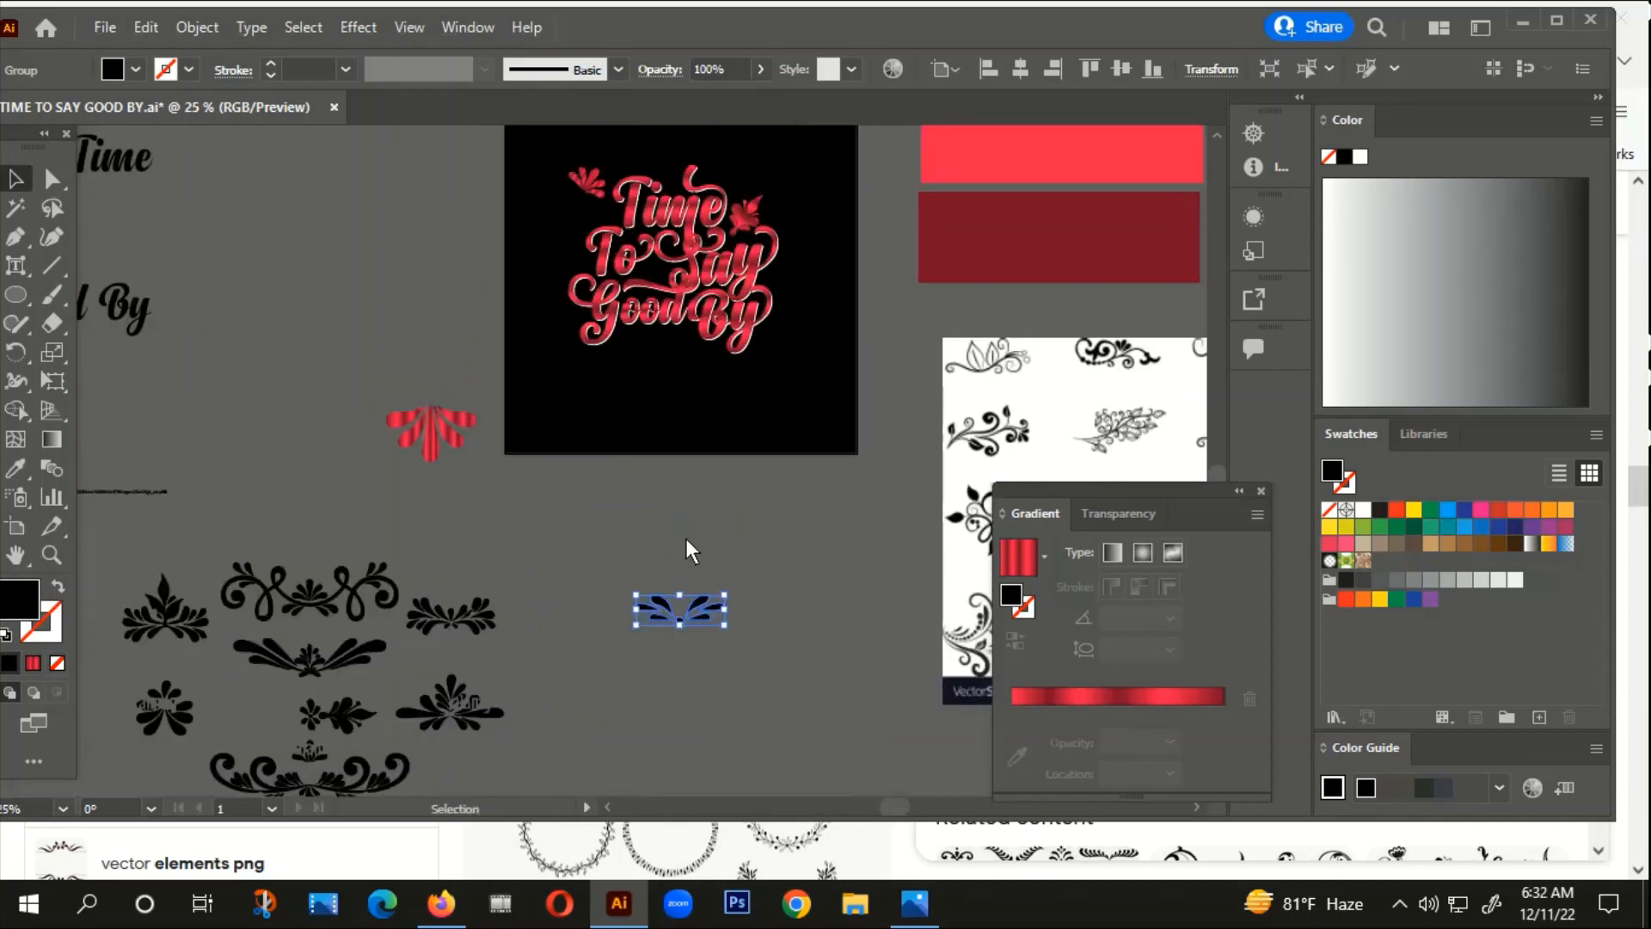
Step: Apply the large fan's red gradient to the grouped petal ornament with the Eyedropper
key("i")
left_click(459, 421)
key("v")
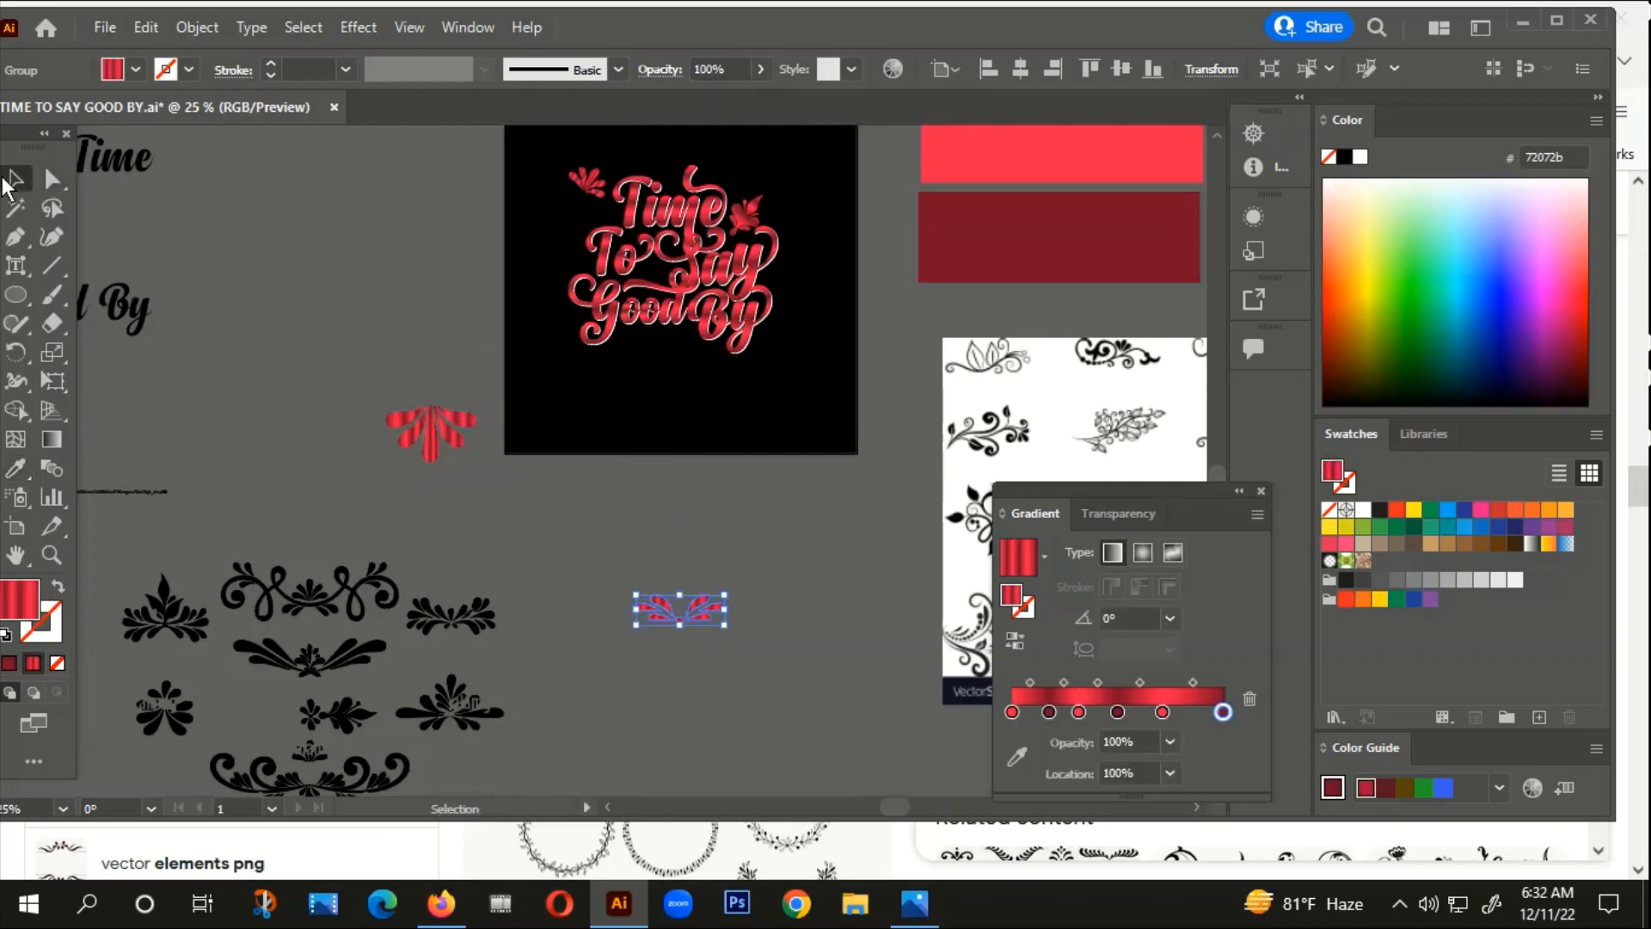
left_click(722, 632)
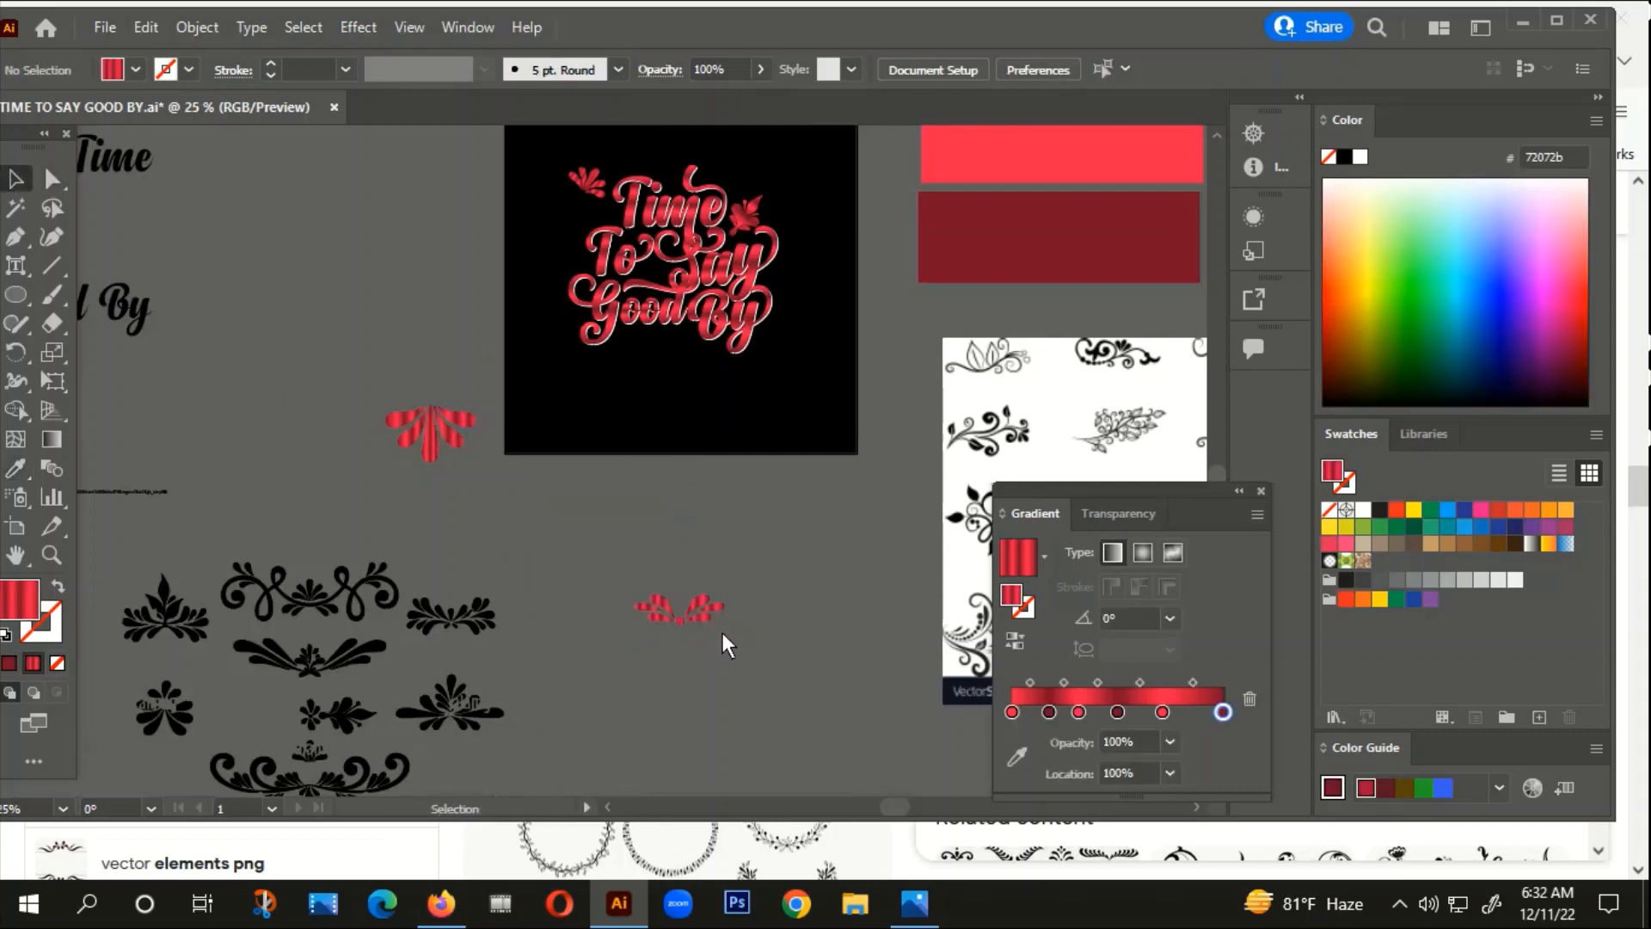
Step: Move the red petal ornament onto the black square, rotate it 180° and position it close beneath "Good"
left_click_drag(696, 607, 673, 353)
key("ctrl+equal")
key("ctrl+equal")
key("ctrl+equal")
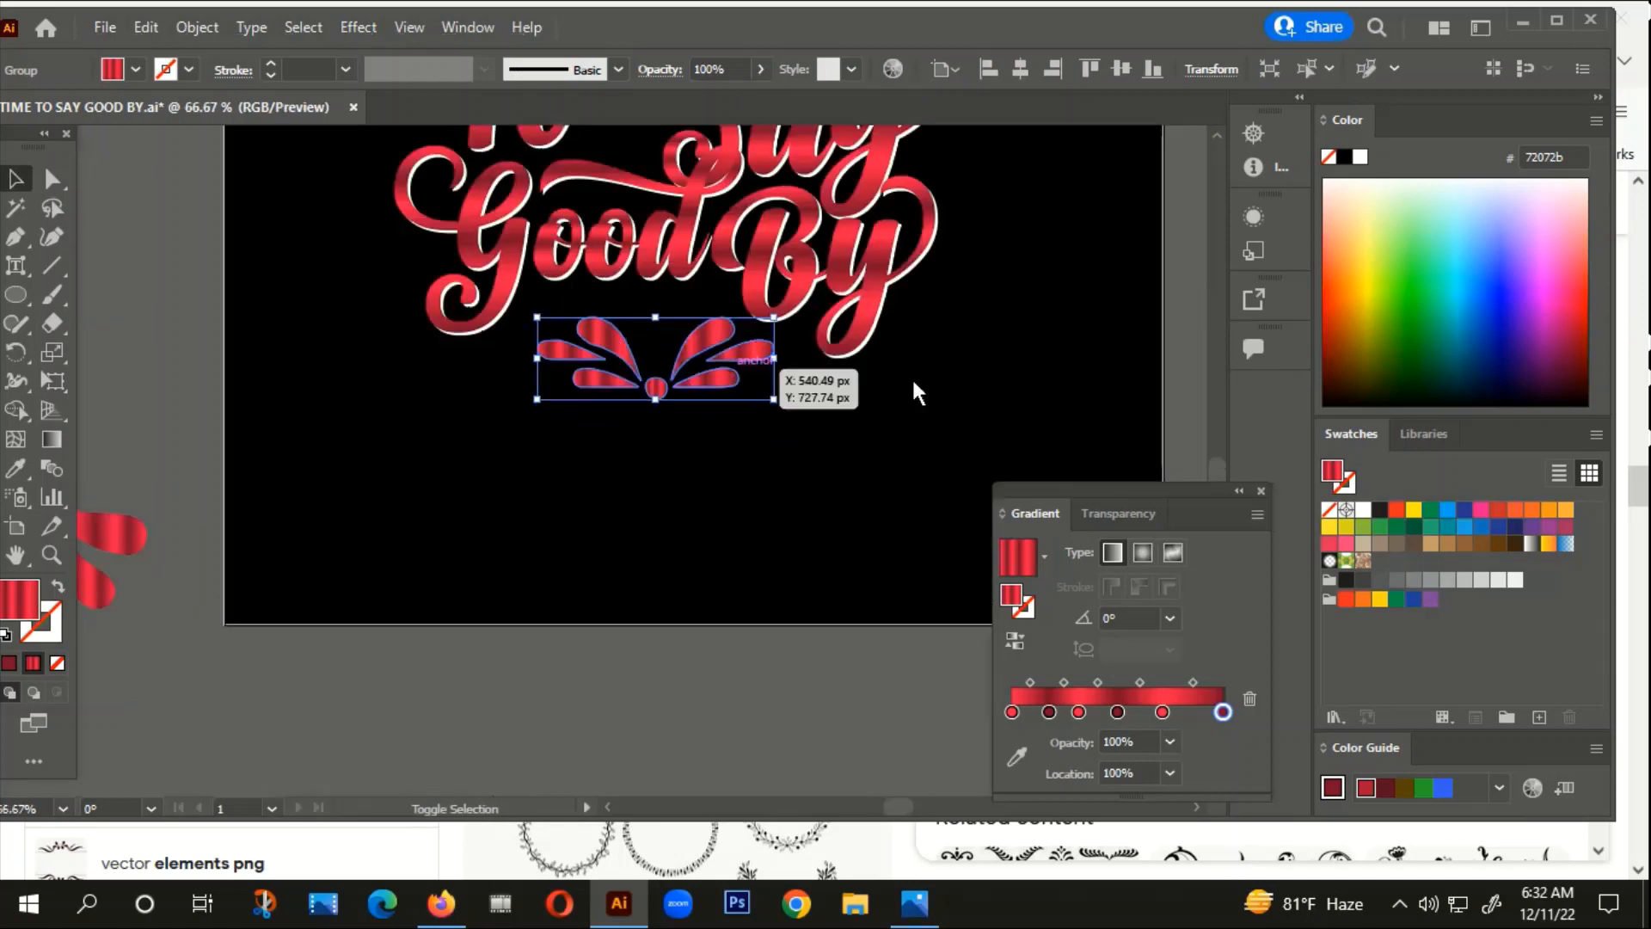
left_click_drag(785, 413, 545, 317)
left_click(600, 389)
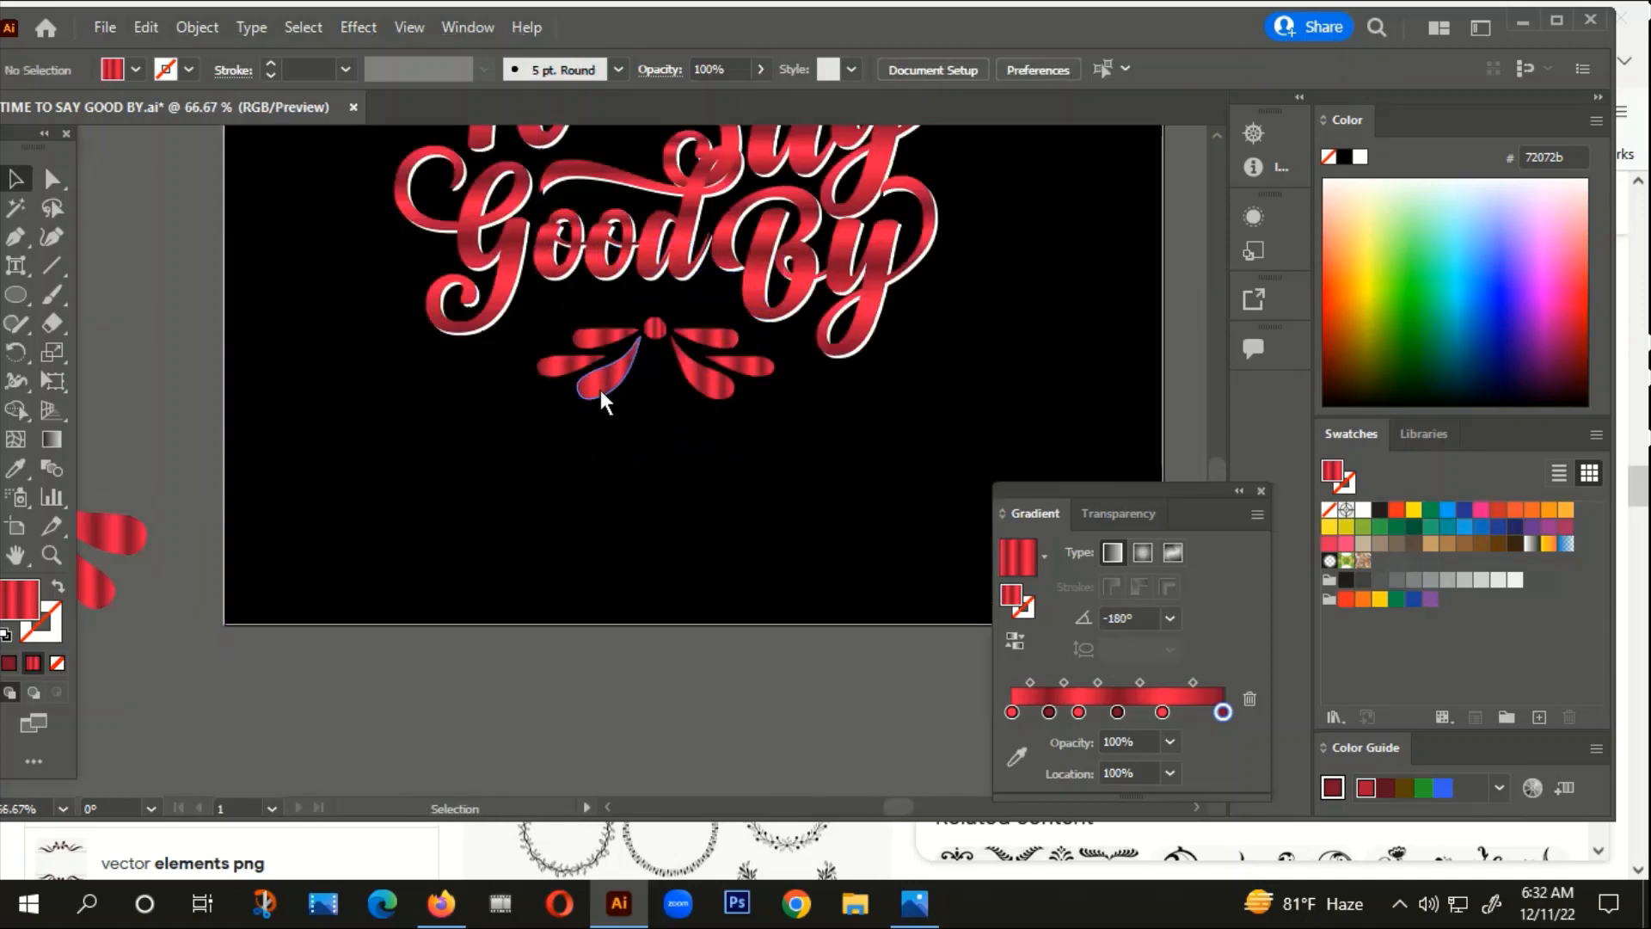
left_click_drag(602, 388, 581, 359)
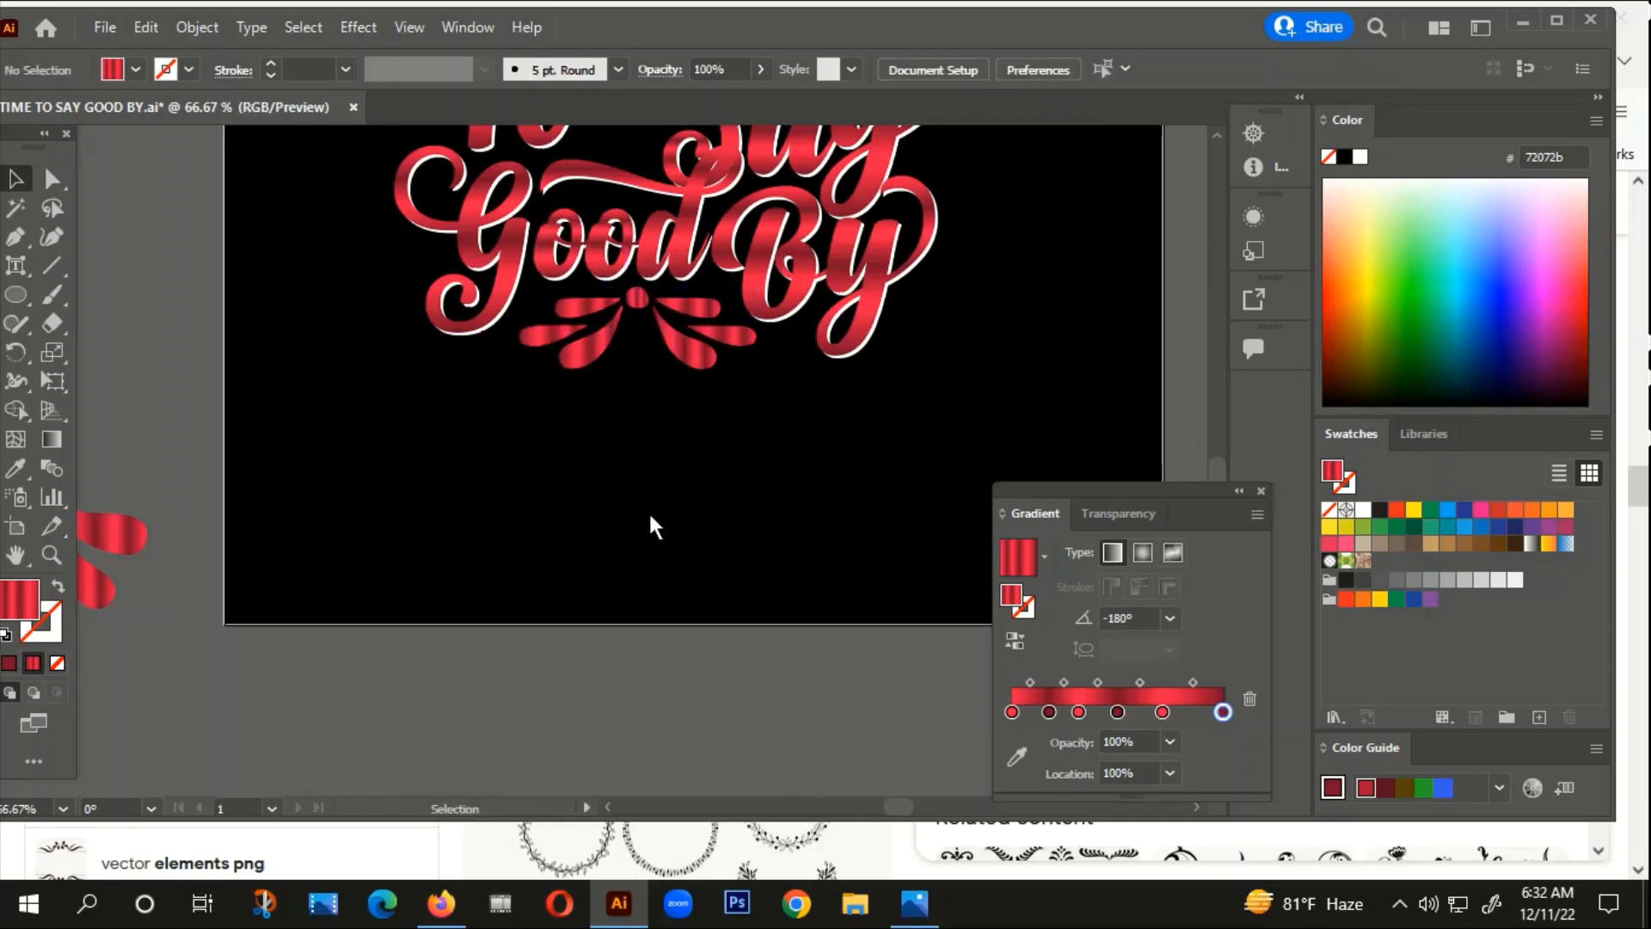
Step: Ungroup the petal ornament beneath "Good" into its separate paths
key("ctrl+minus")
key("ctrl+minus")
scroll(647, 435, "up", 3)
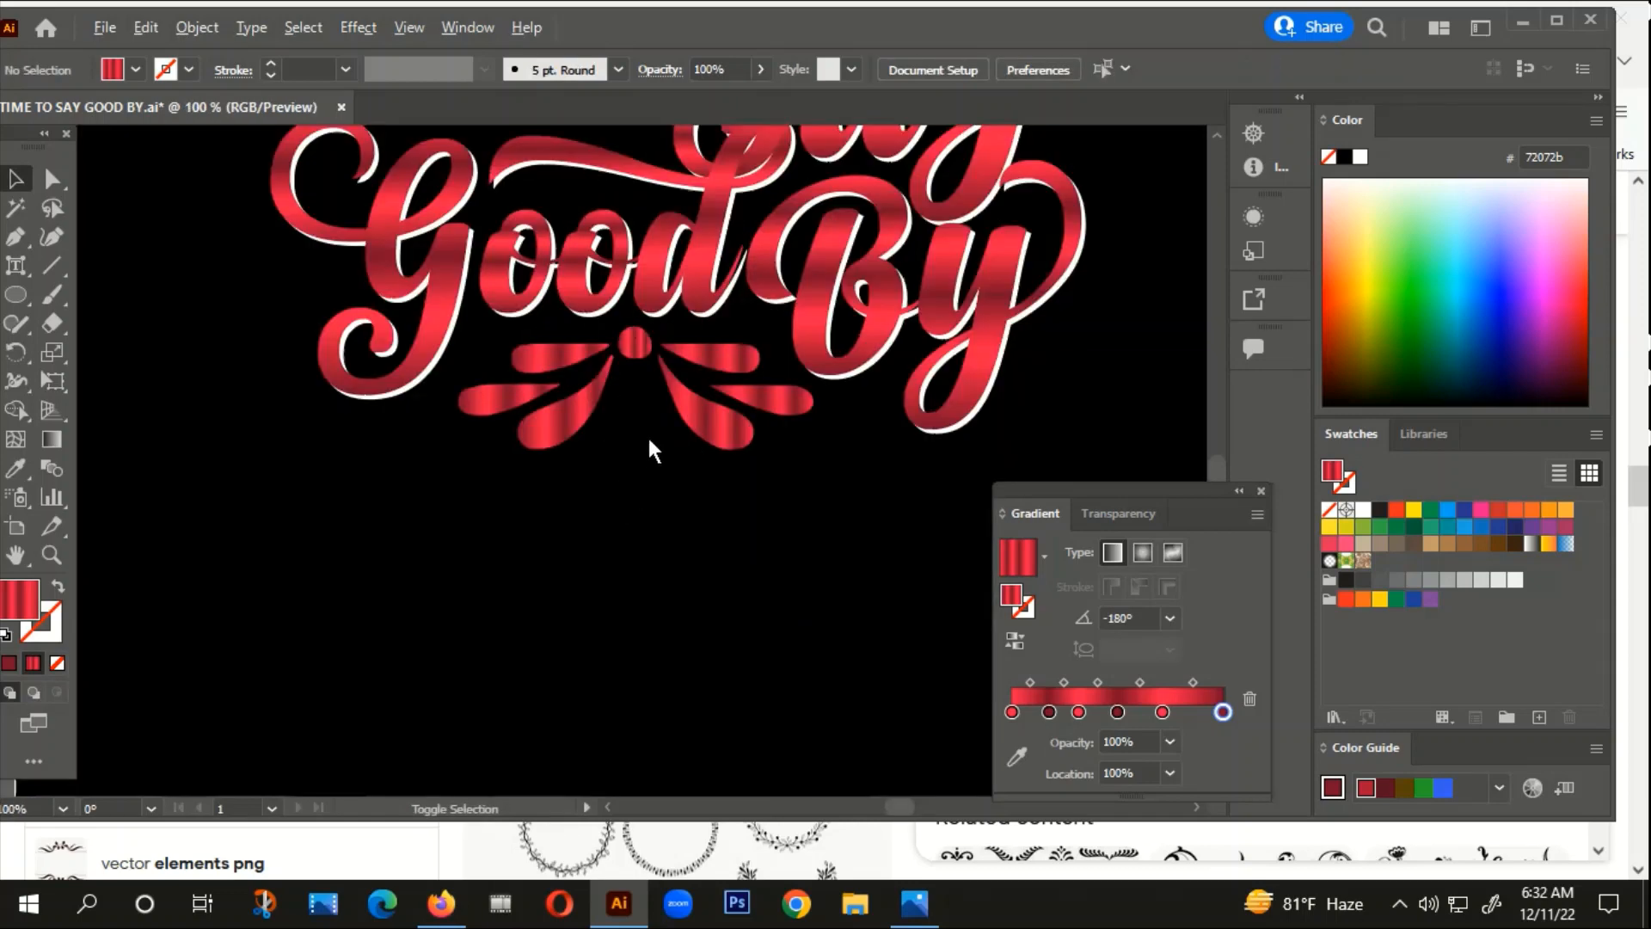
left_click(586, 411)
right_click(584, 410)
left_click(653, 646)
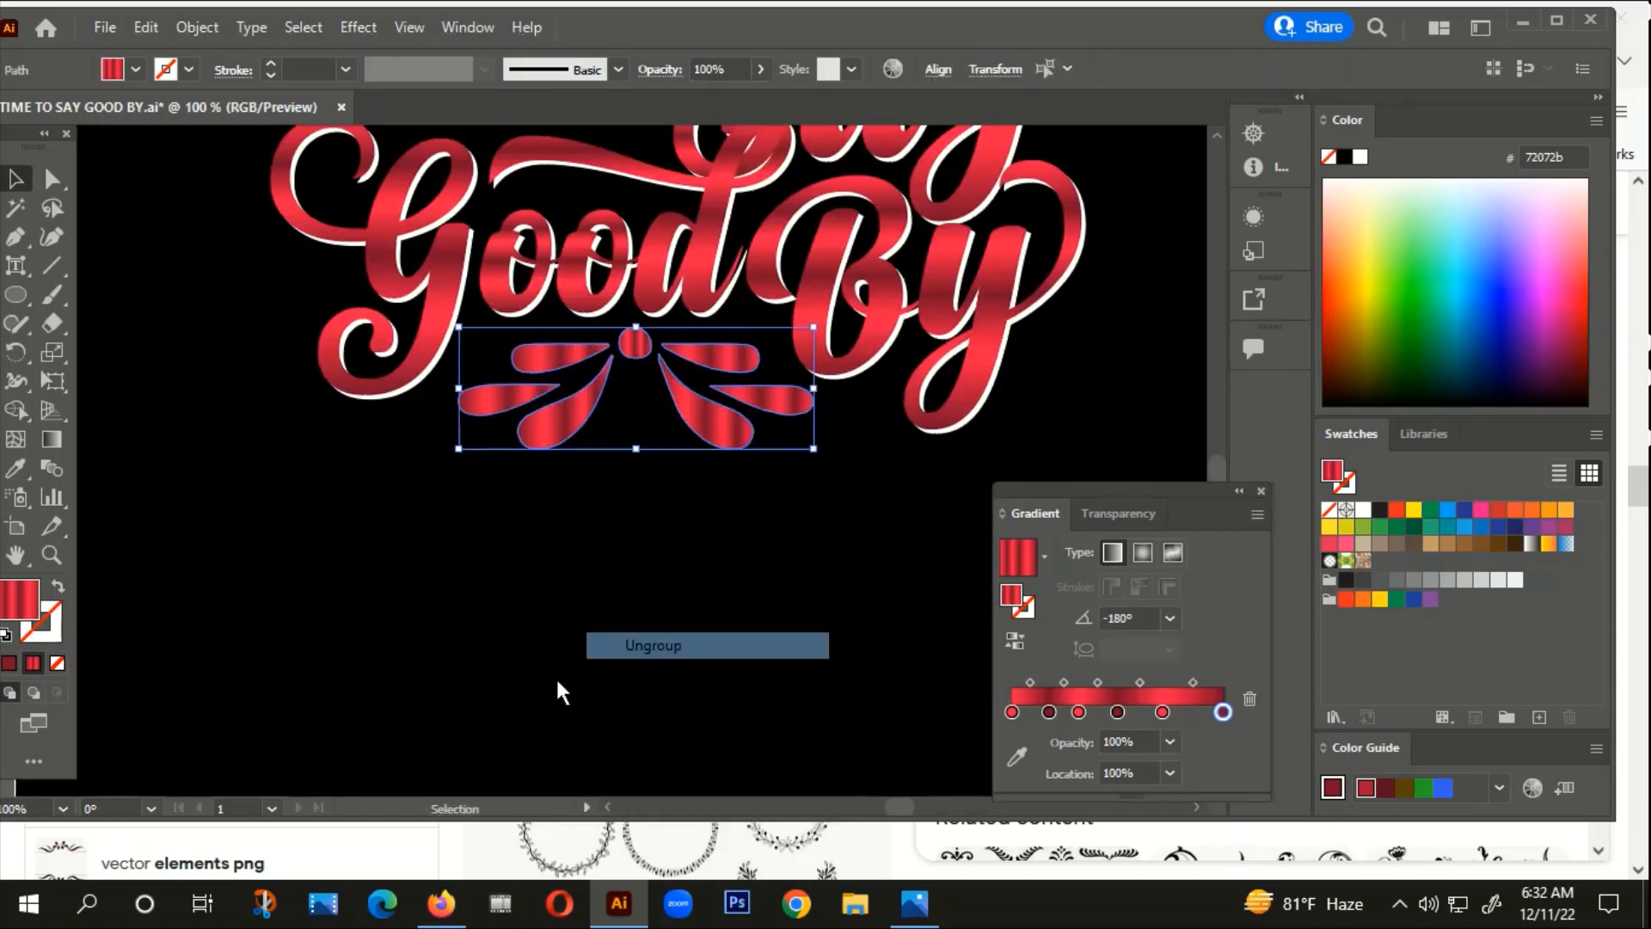
left_click(559, 679)
Step: Add a vertical petal between the two halves of the ornament and align it beneath the central dot
left_click_drag(535, 420, 658, 407)
left_click(662, 452)
left_click_drag(632, 495, 636, 468)
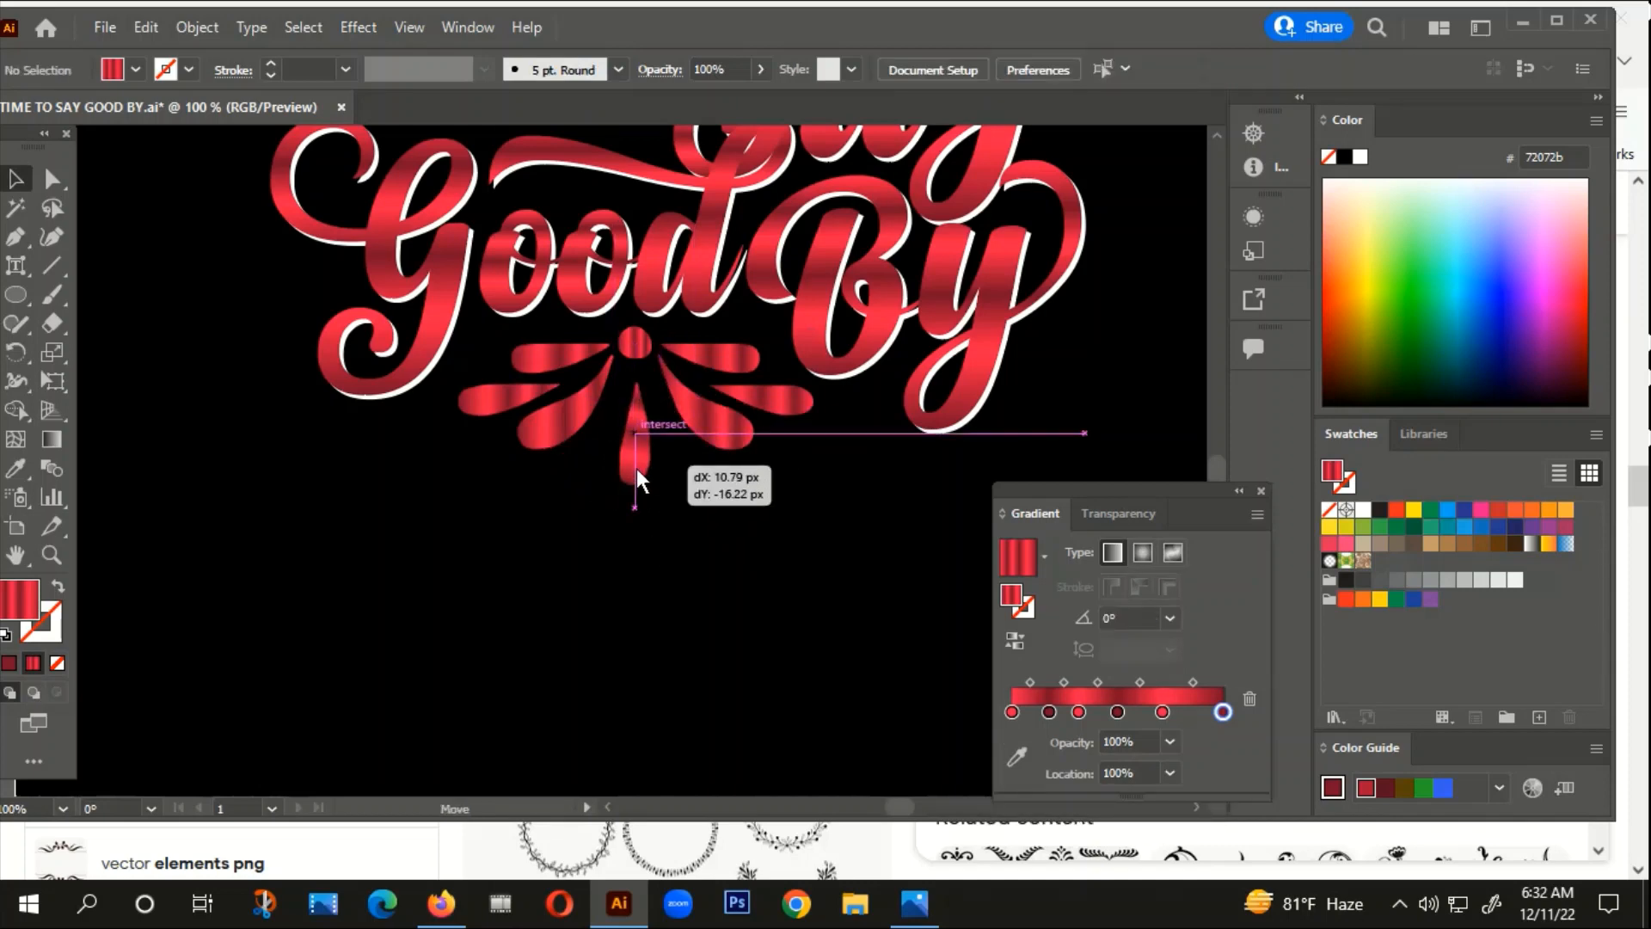
left_click(660, 485)
key("ctrl+equal")
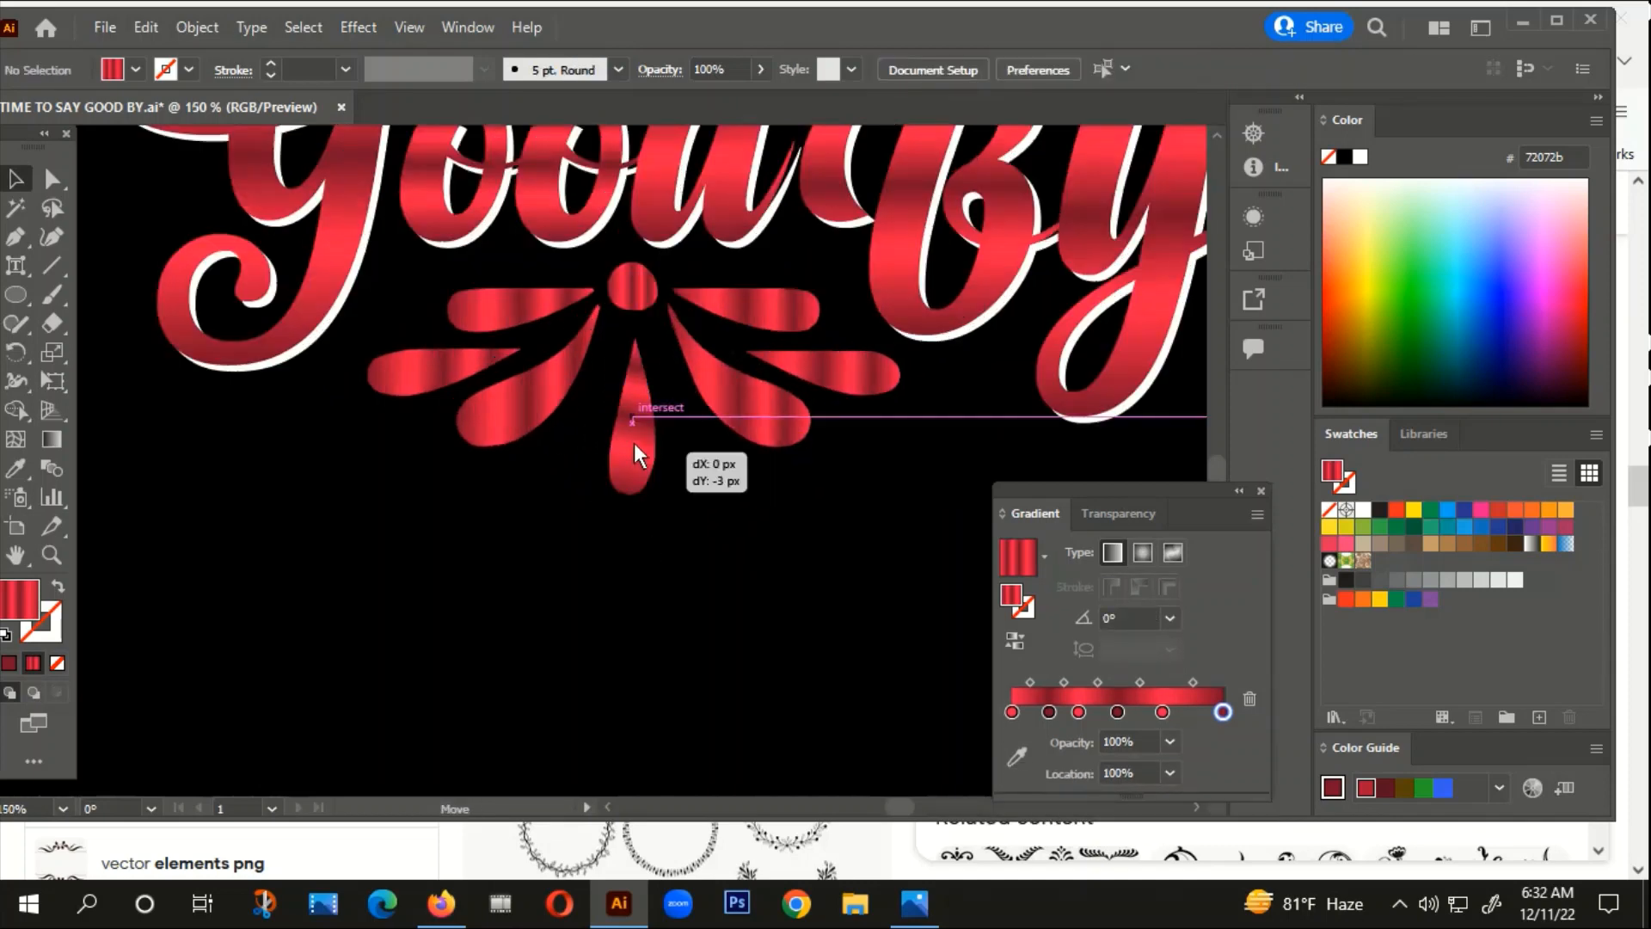
left_click(633, 442)
left_click(696, 580)
Step: Select all the petals and the dot of the ornament beneath "Good" and group them
scroll(696, 595, "down", 1)
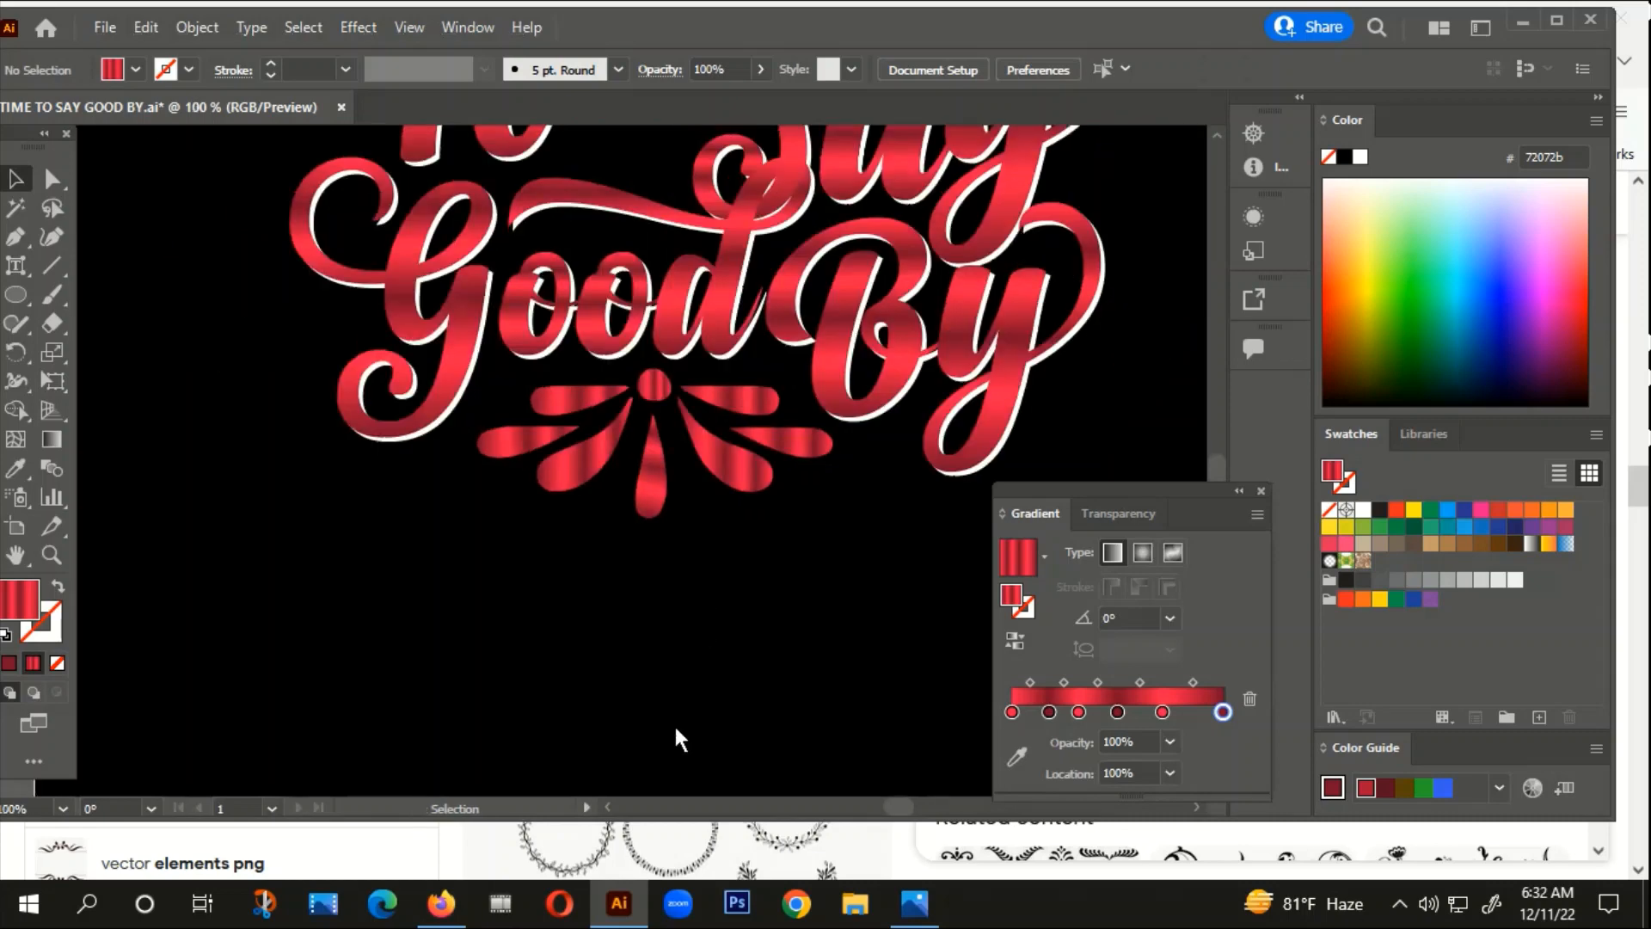
key("alt")
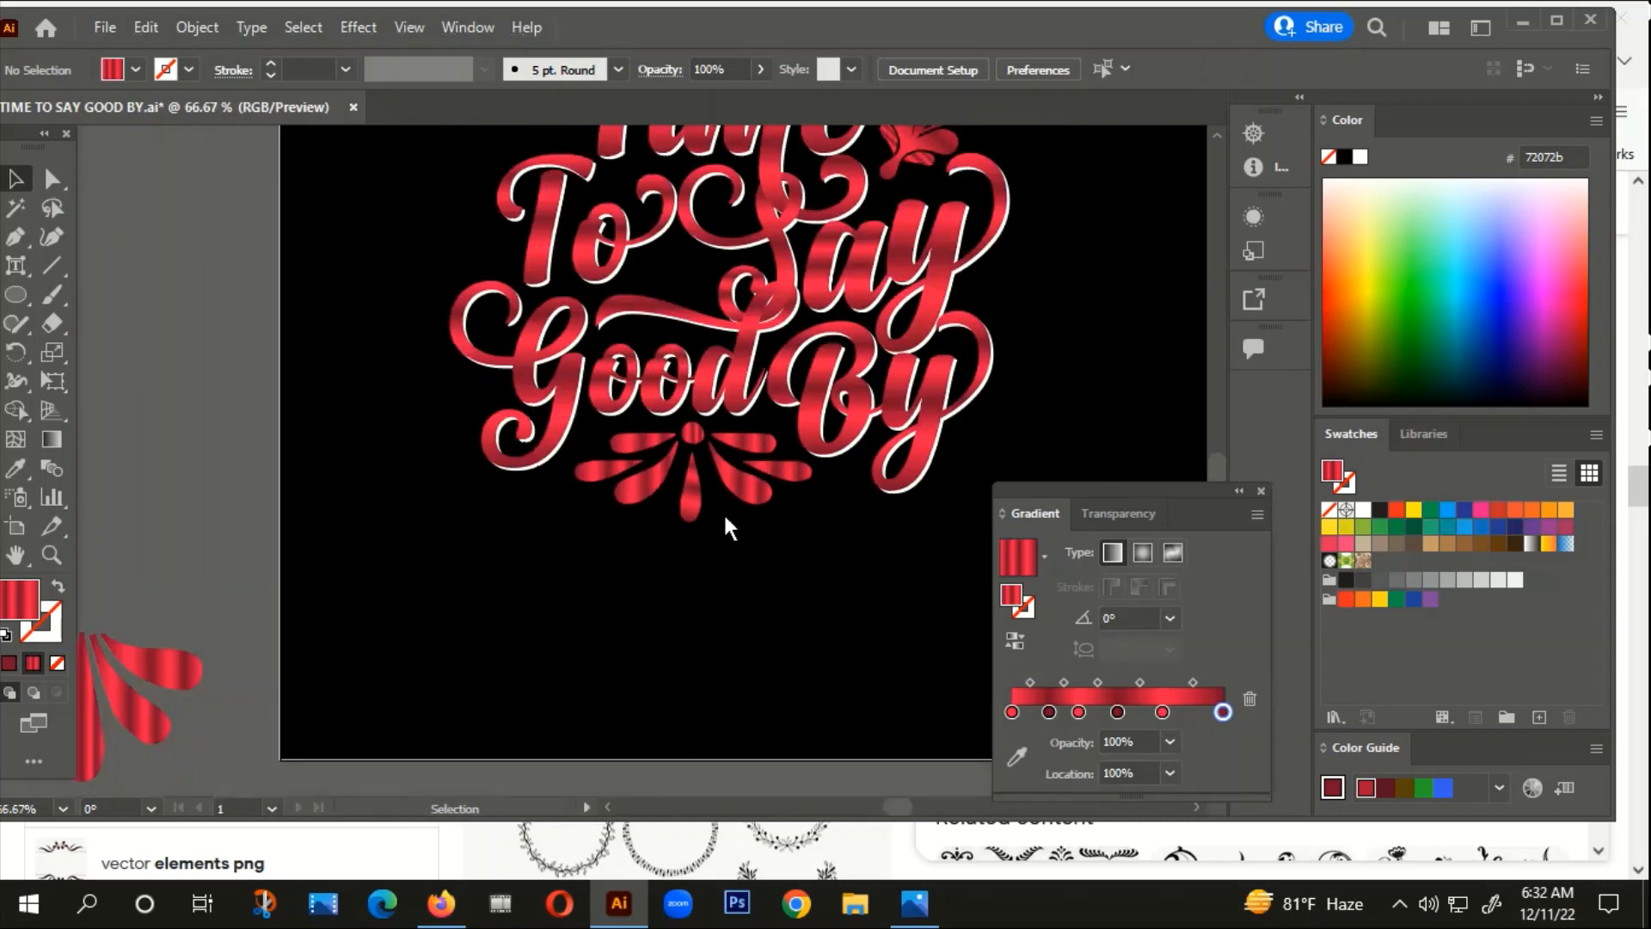
left_click(746, 434)
right_click(731, 435)
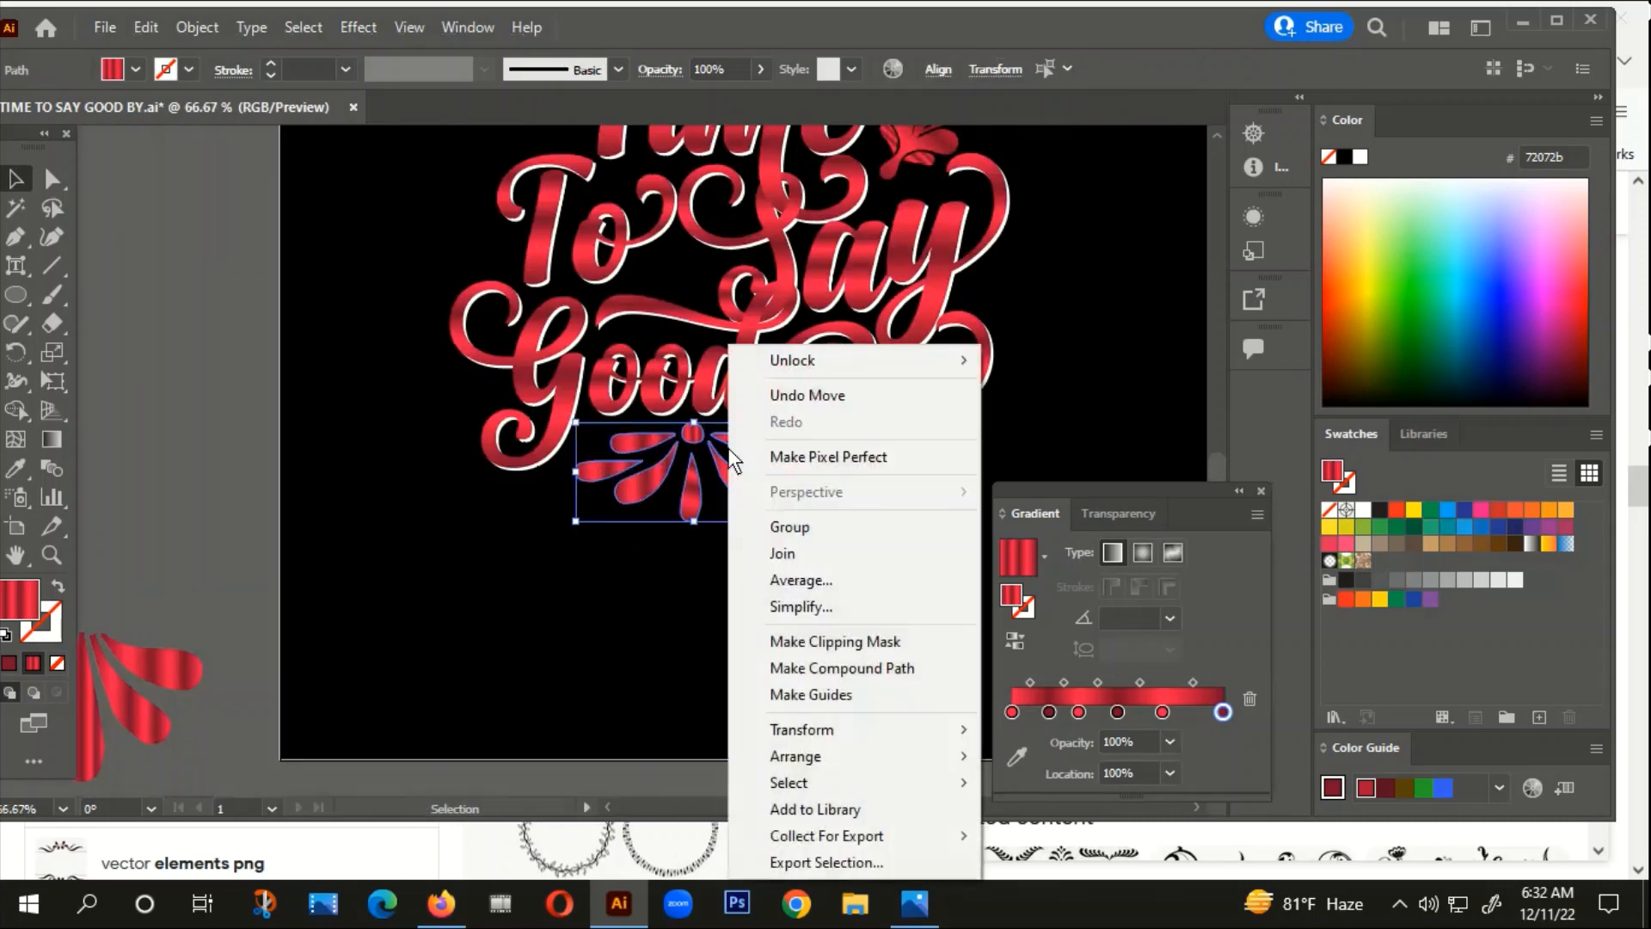
left_click(807, 529)
left_click(752, 585)
scroll(748, 600, "down", 1)
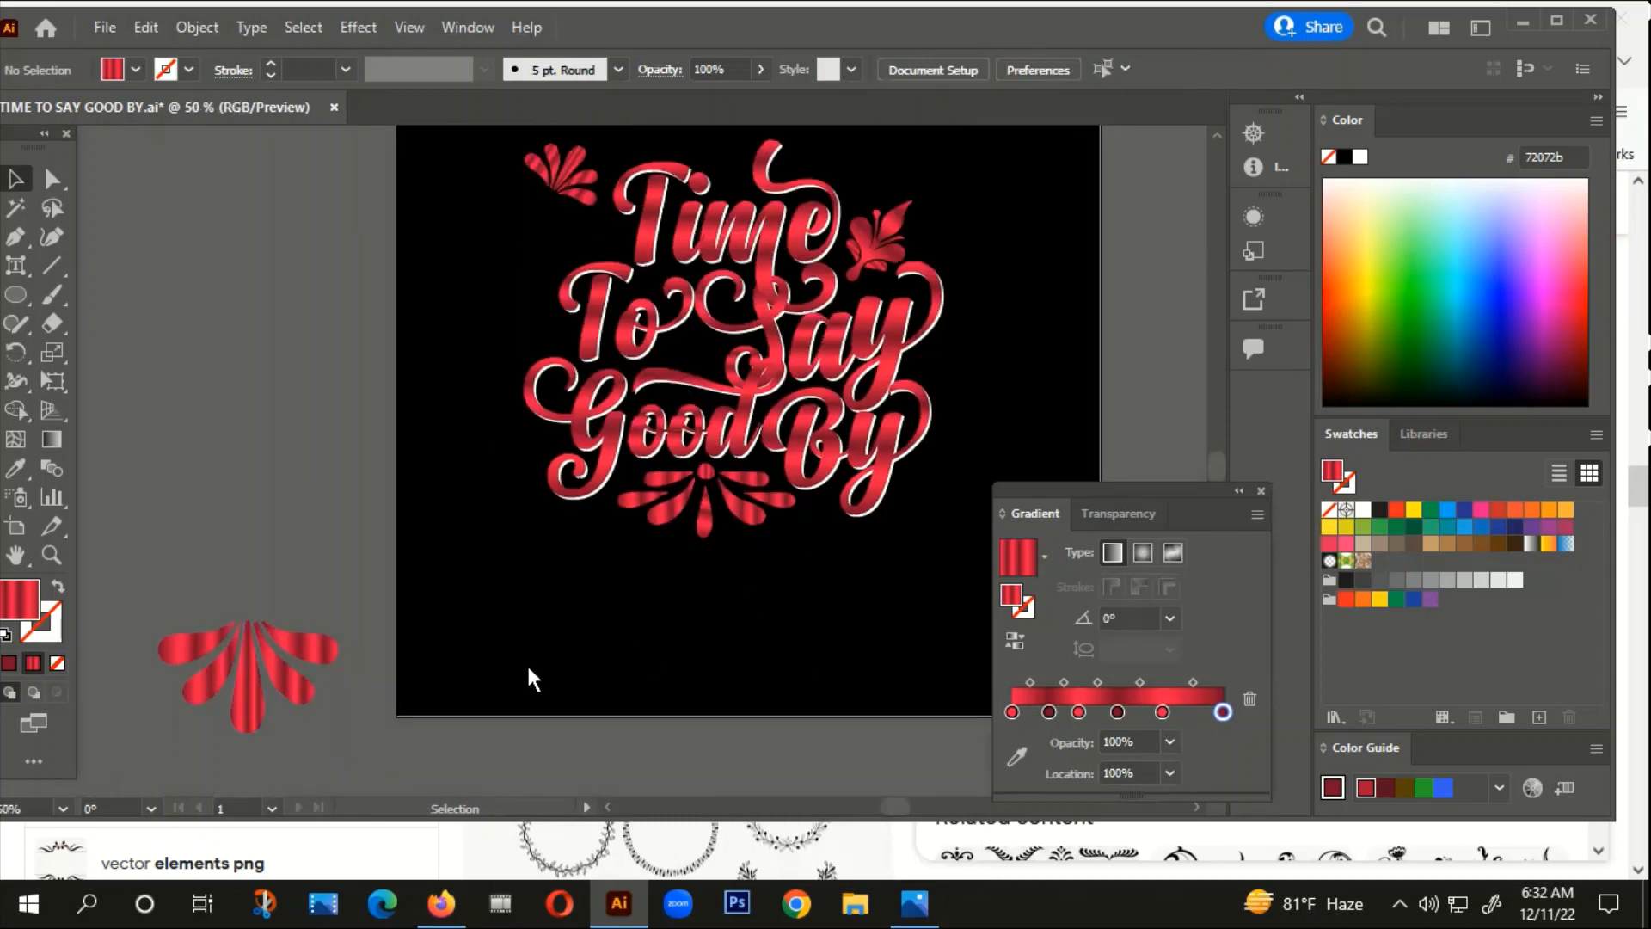
Step: Rotate the small fan to tilt the other way and move it close to the start of "Time"
scroll(825, 638, "down", 1)
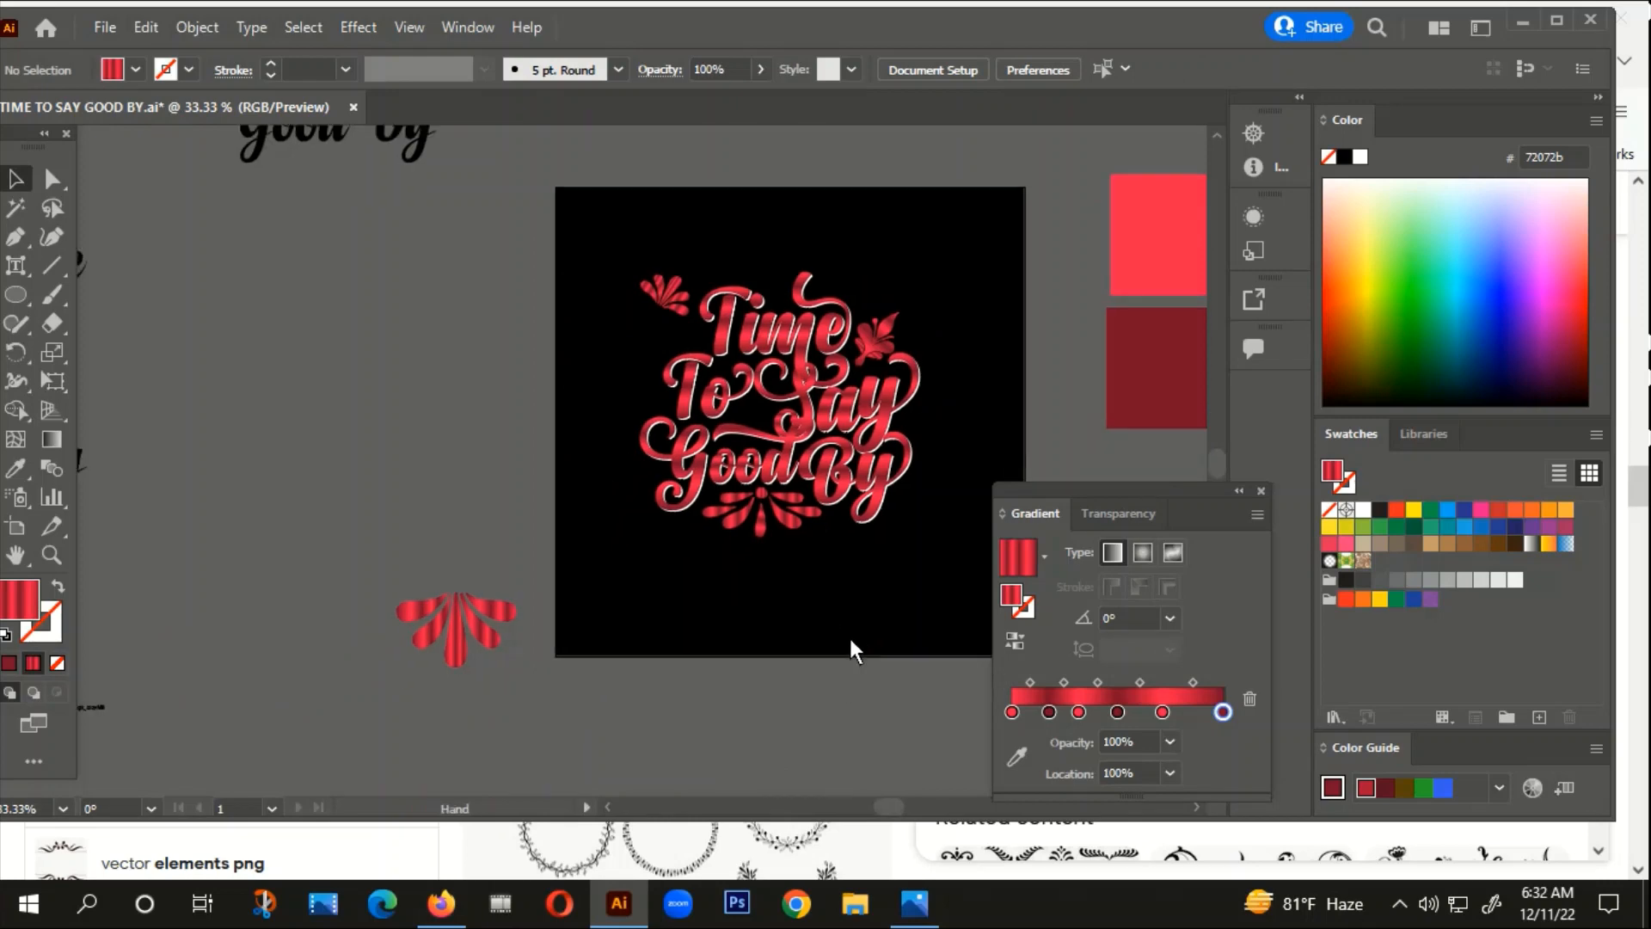
scroll(757, 507, "up", 1)
scroll(692, 283, "up", 1)
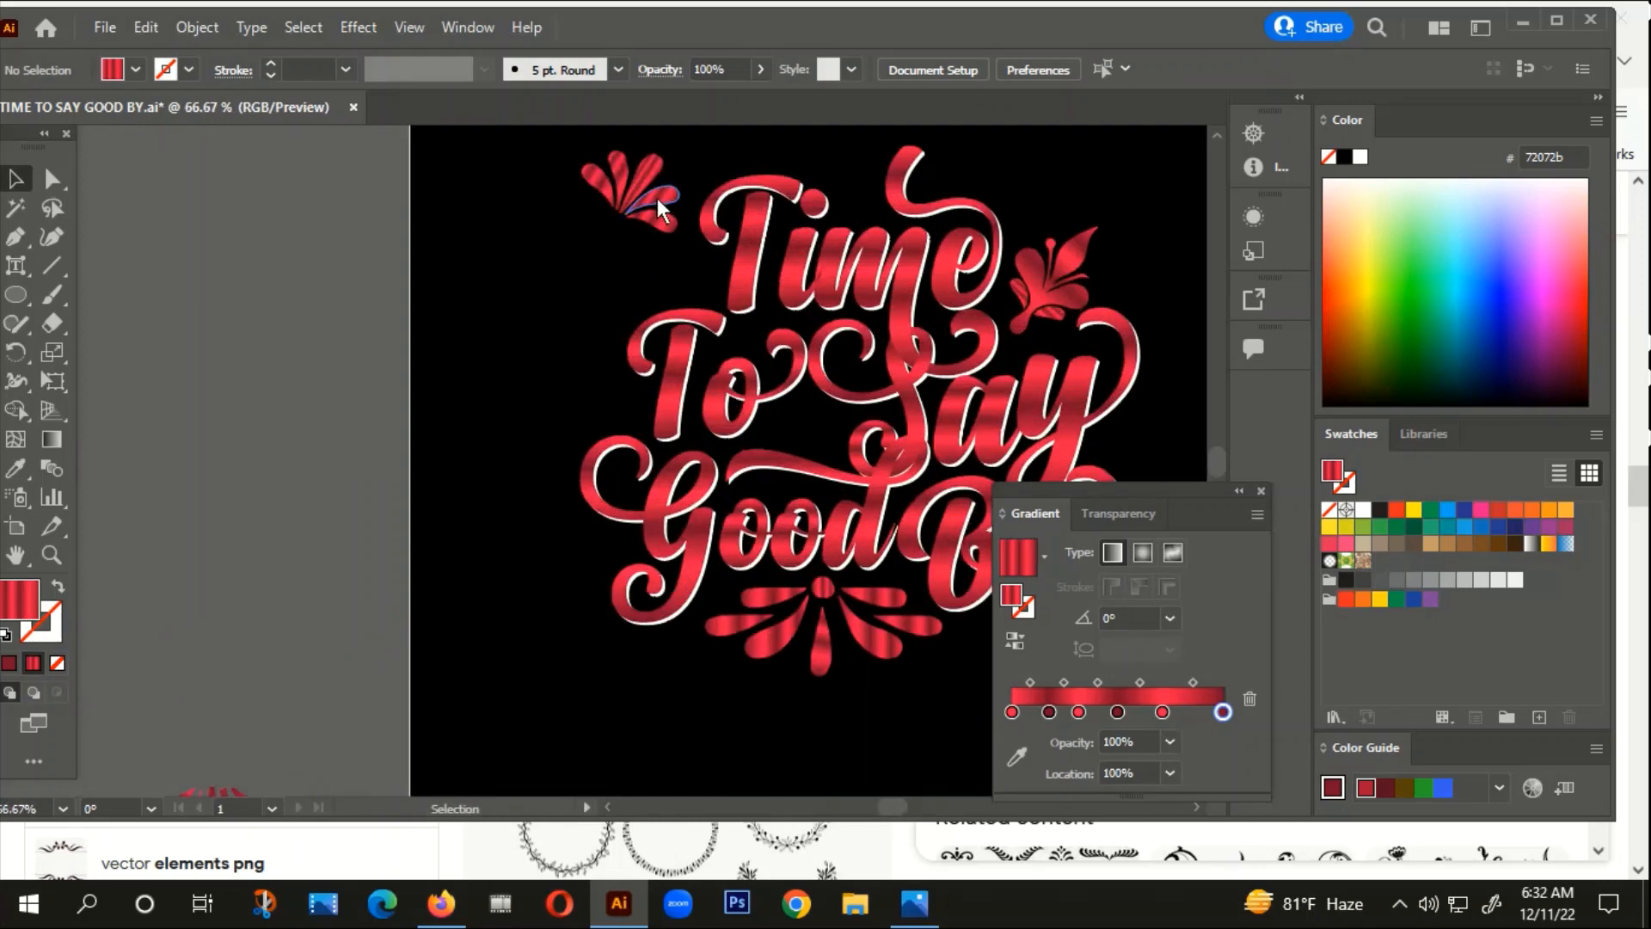
left_click(671, 269)
left_click_drag(701, 251, 636, 230)
left_click(574, 256)
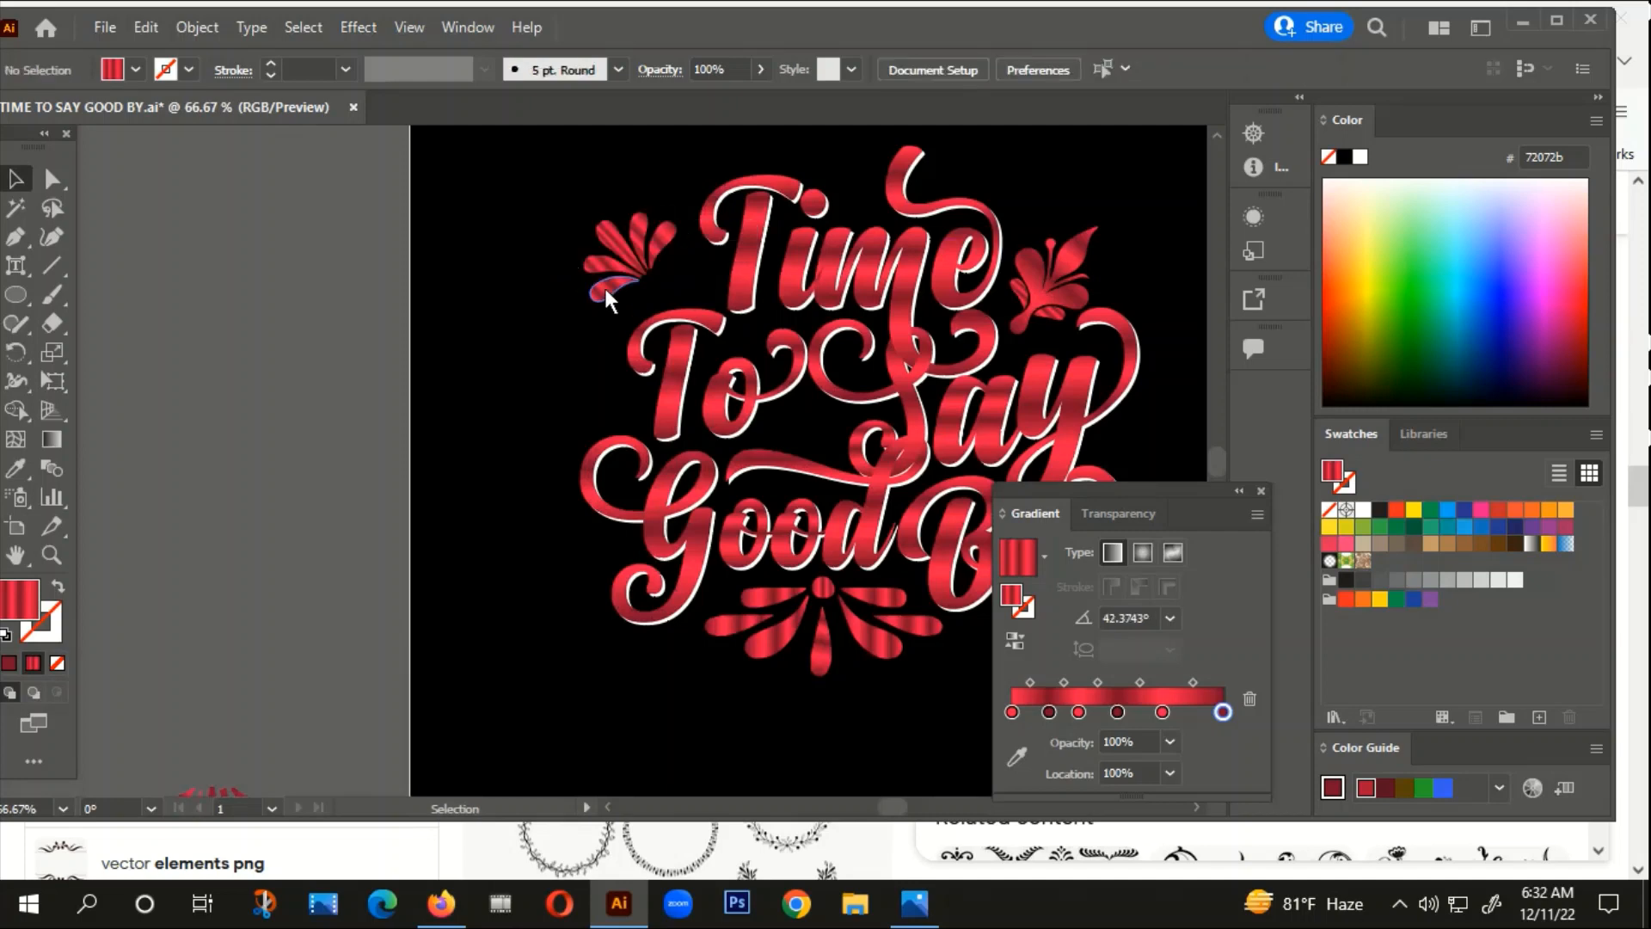
left_click_drag(604, 283, 678, 239)
scroll(688, 256, "up", 1)
scroll(585, 291, "down", 2)
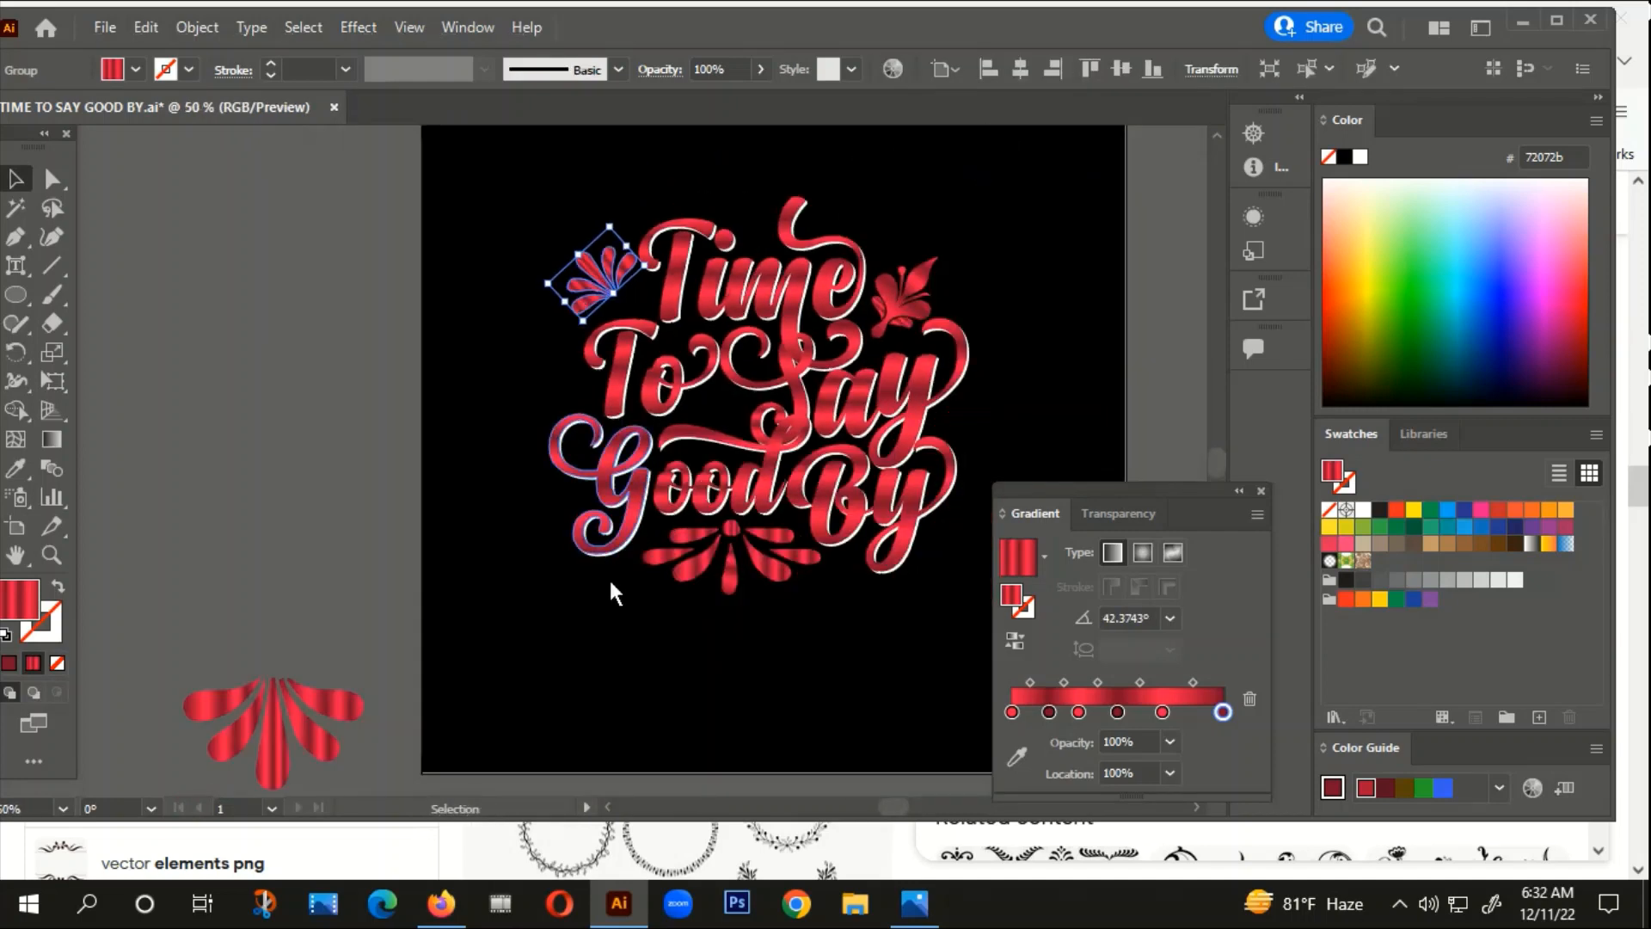
left_click(629, 638)
scroll(651, 636, "down", 1)
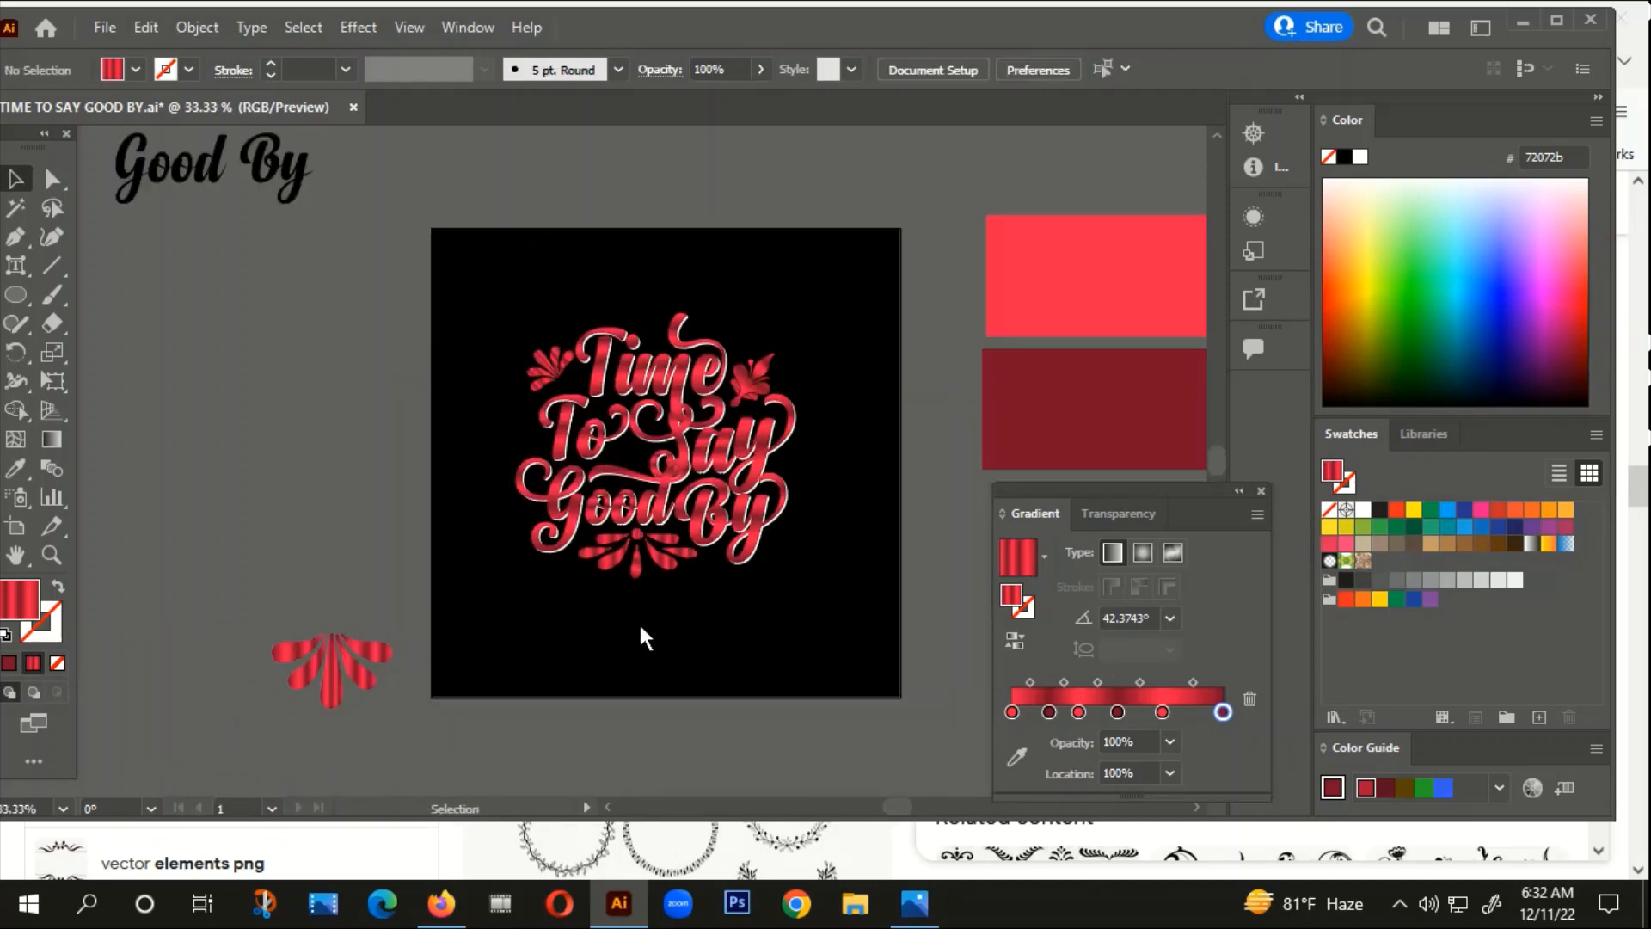
left_click_drag(612, 622, 677, 572)
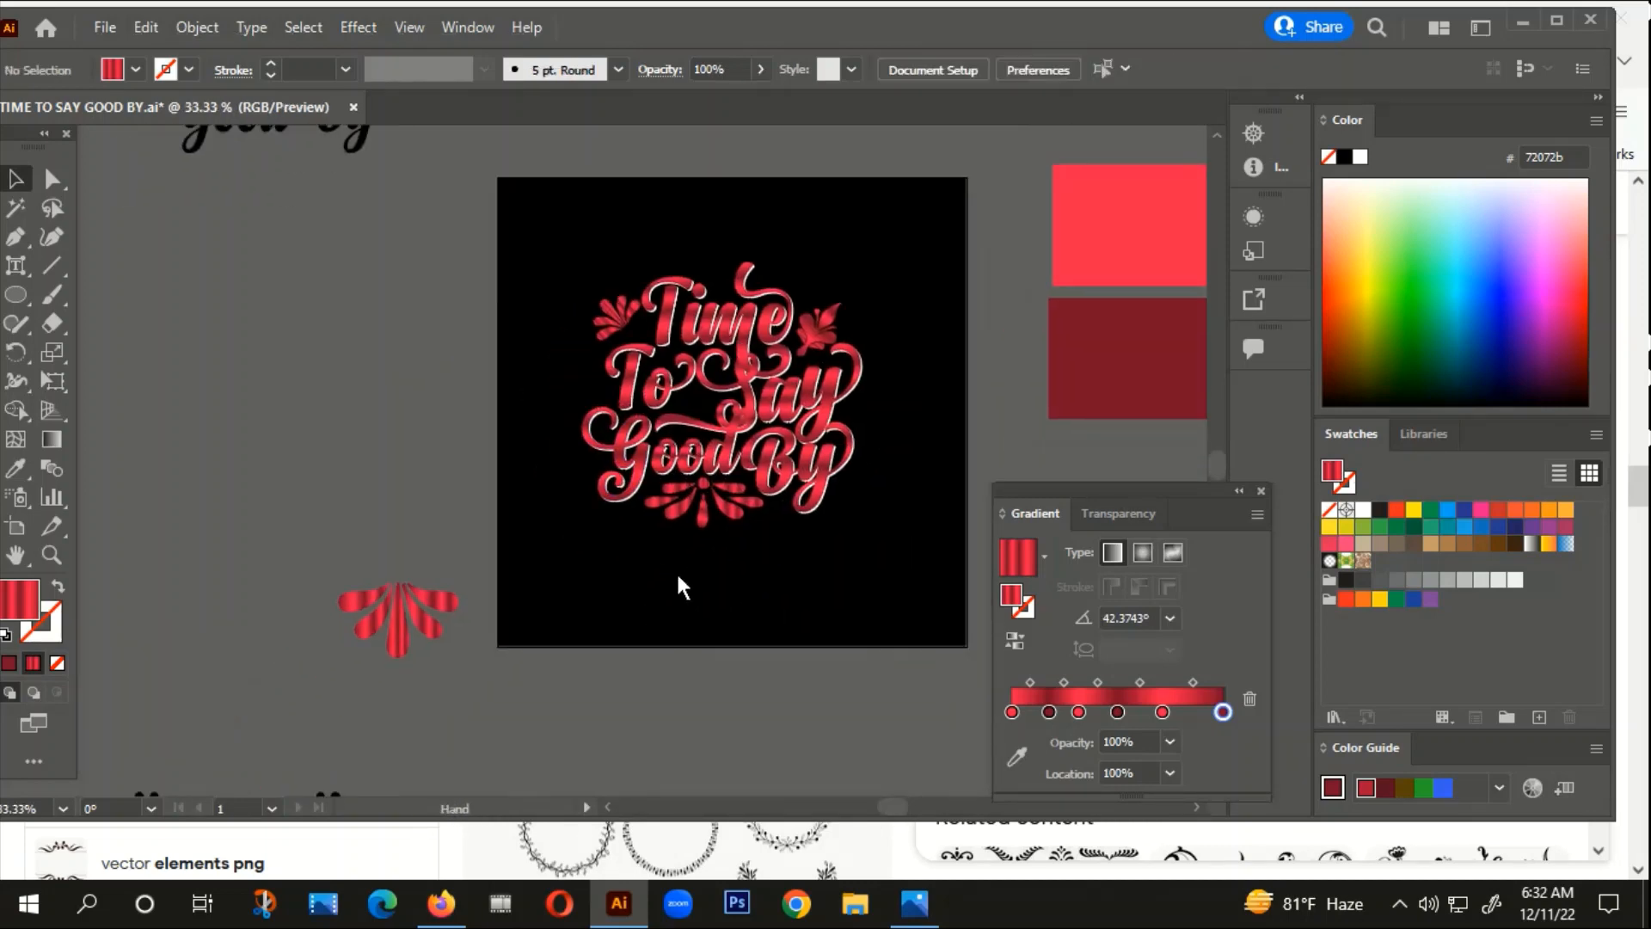
Step: Ungroup the small fan beside "Time" and delete its two outermost petals
scroll(559, 263, "up", 2)
left_click(668, 342)
right_click(677, 357)
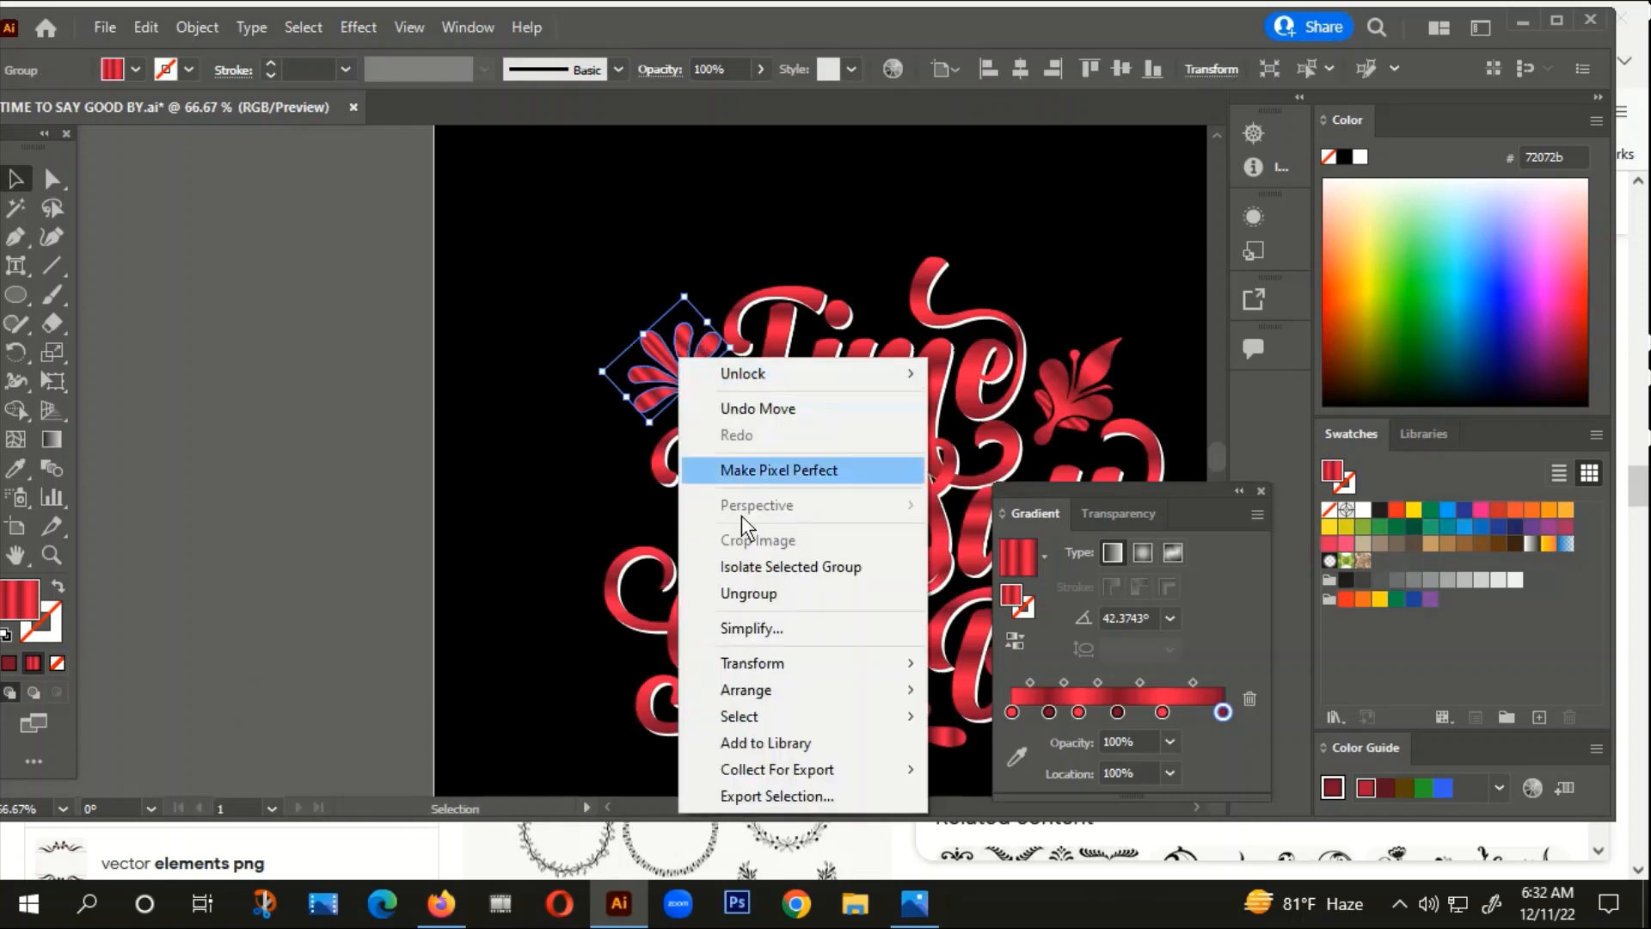
left_click(746, 588)
left_click(591, 451)
scroll(597, 451, "up", 1)
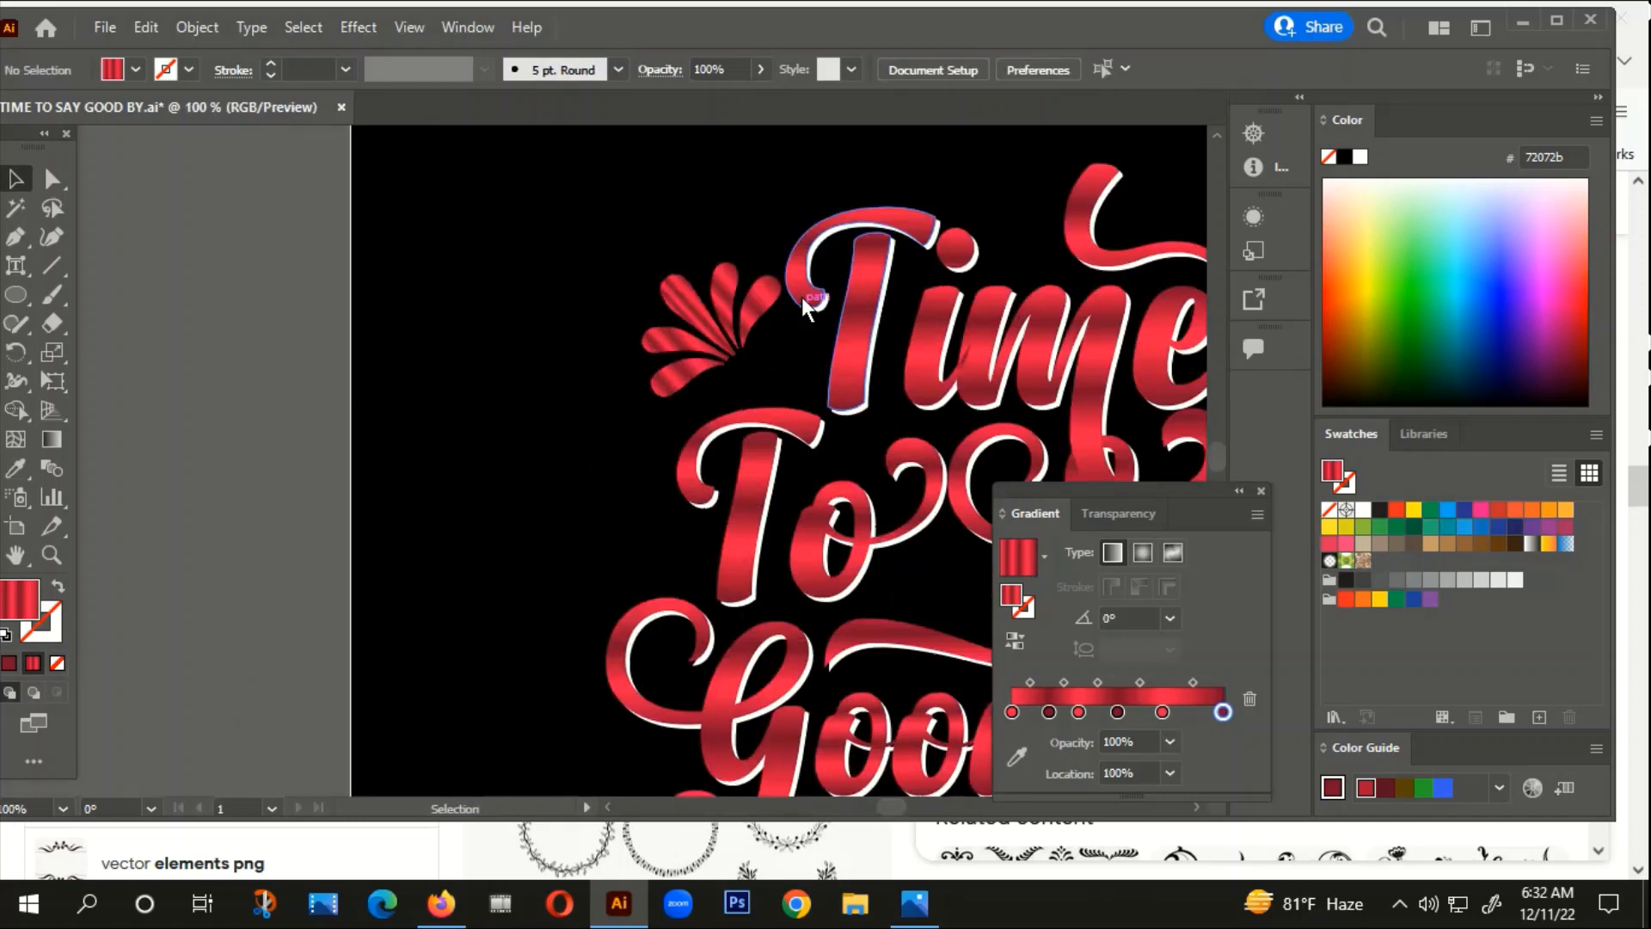
left_click(753, 312)
key("Delete")
left_click(676, 387)
key("Delete")
Step: Group the three remaining petals of the fan beside "Time" and rotate the group
left_click_drag(579, 236, 738, 376)
right_click(722, 326)
left_click(826, 507)
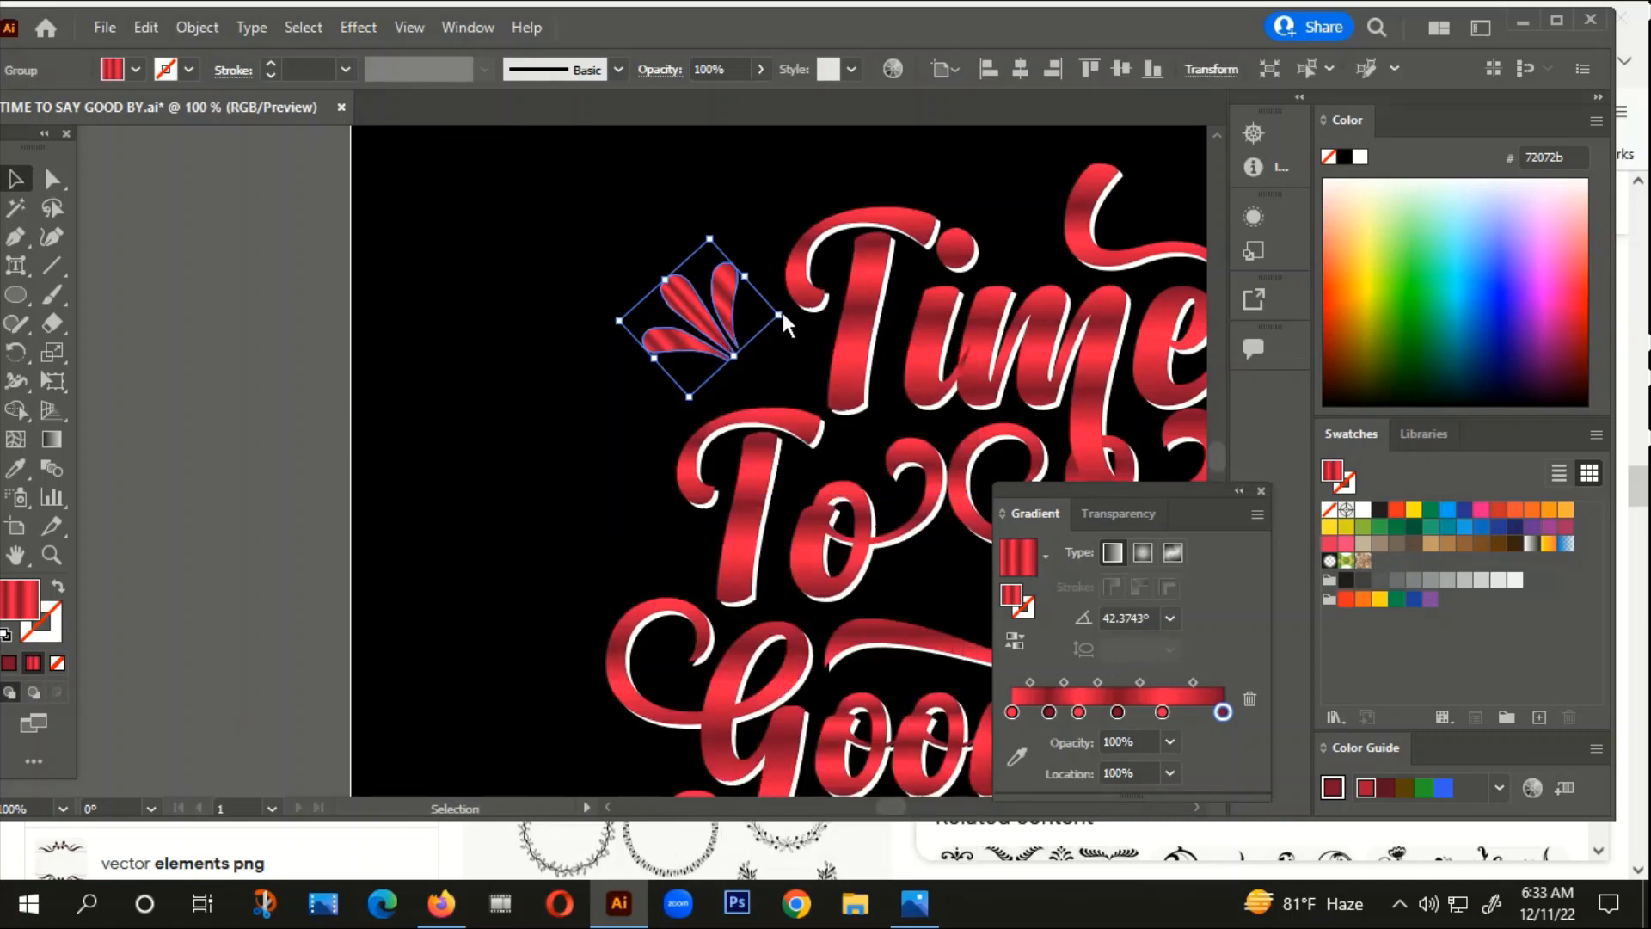
left_click_drag(788, 317, 767, 359)
left_click(641, 256)
scroll(633, 265, "down", 3)
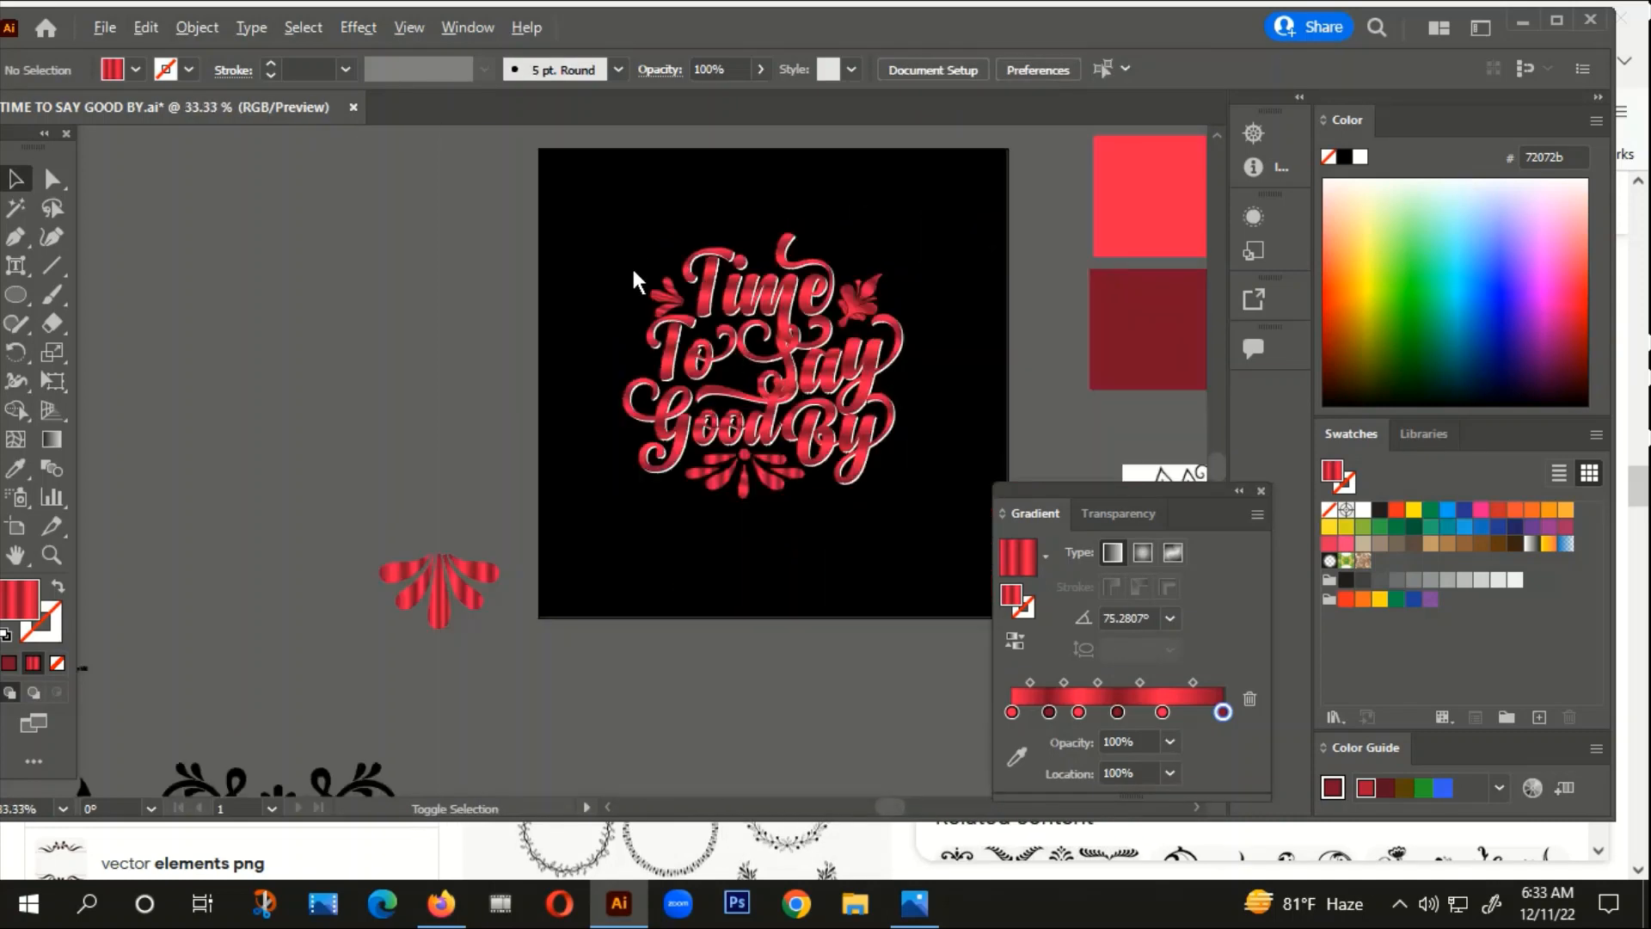
Step: Group three petals from the black traced ornament and place them in the empty area beneath the black square
left_click_drag(831, 551, 827, 465)
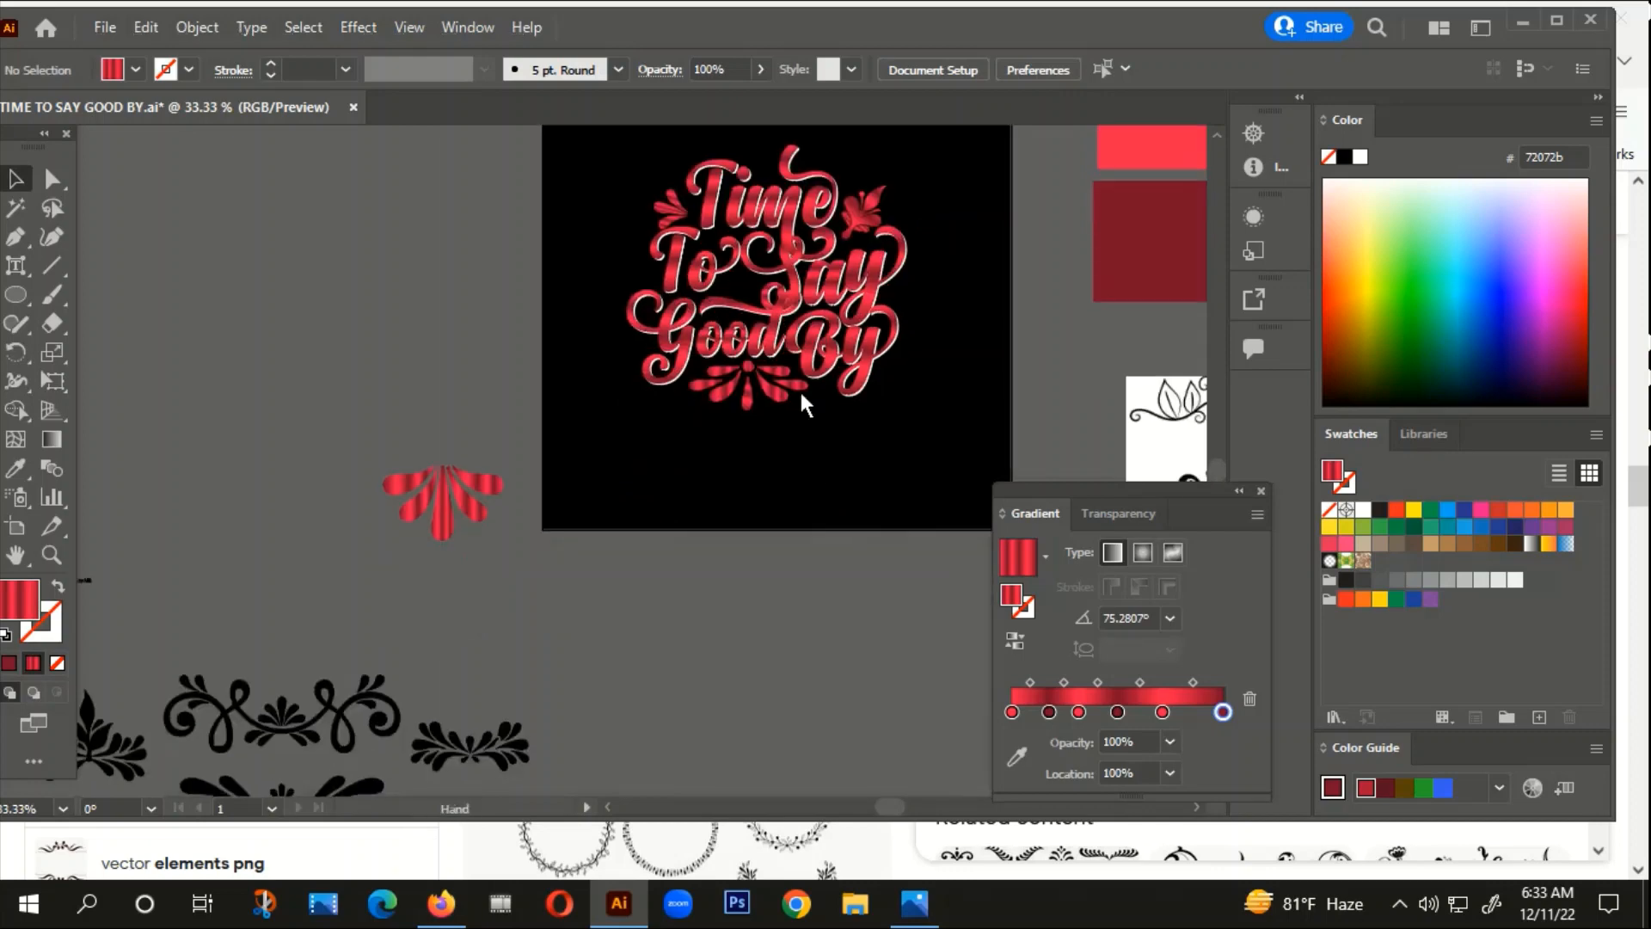
scroll(727, 477, "down", 1)
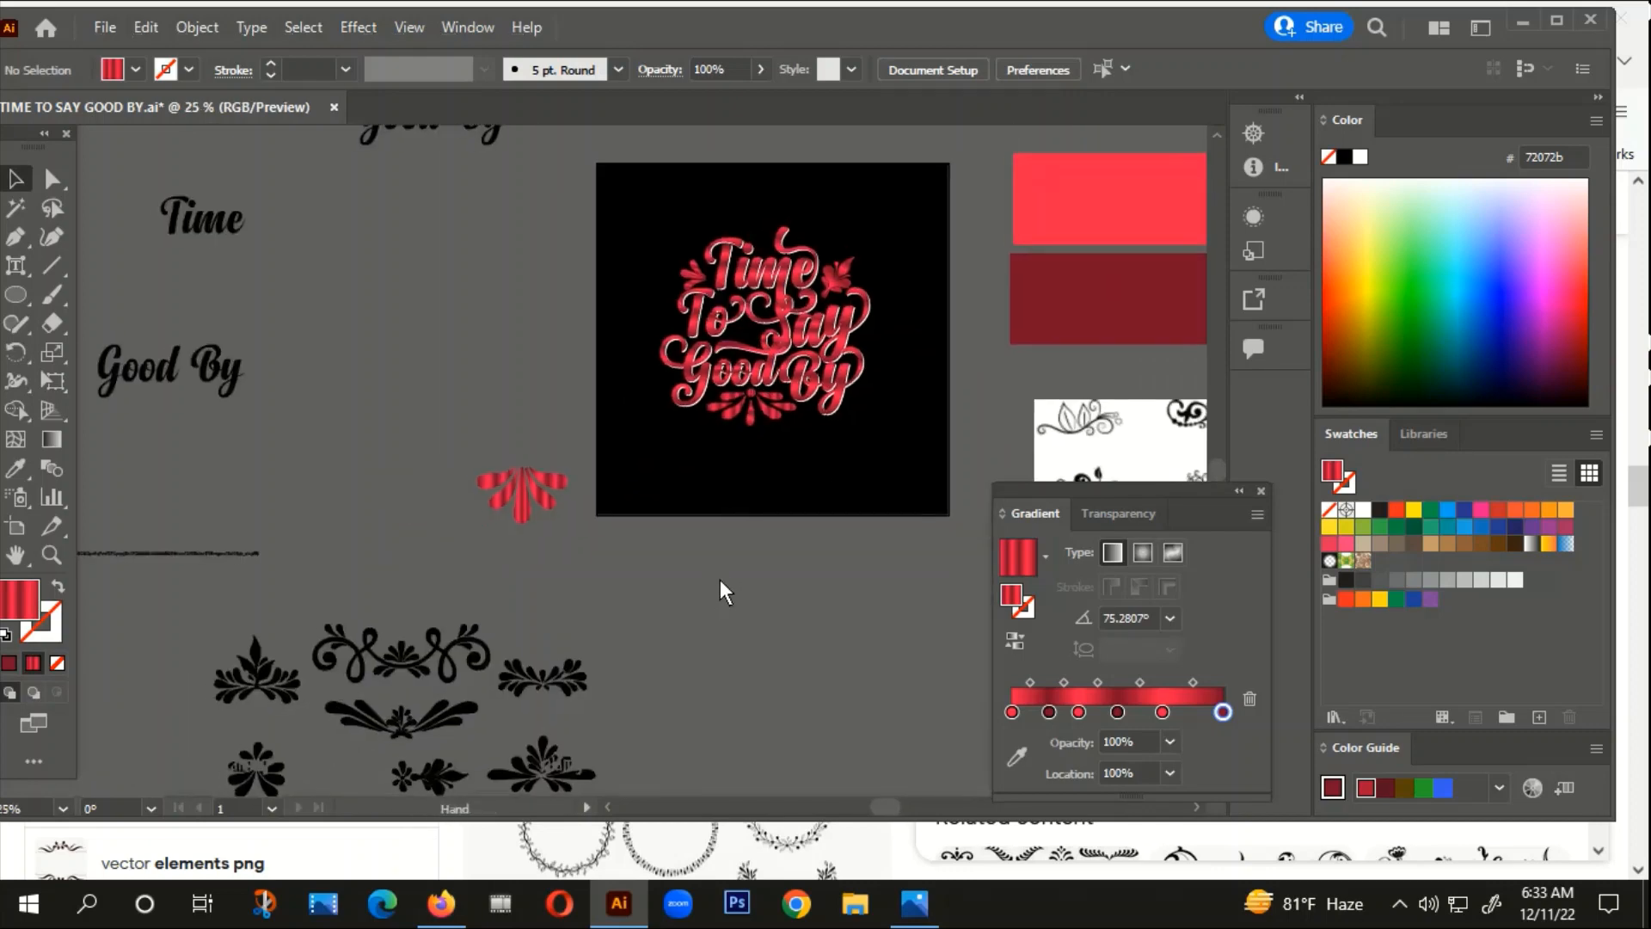
left_click_drag(719, 579, 841, 350)
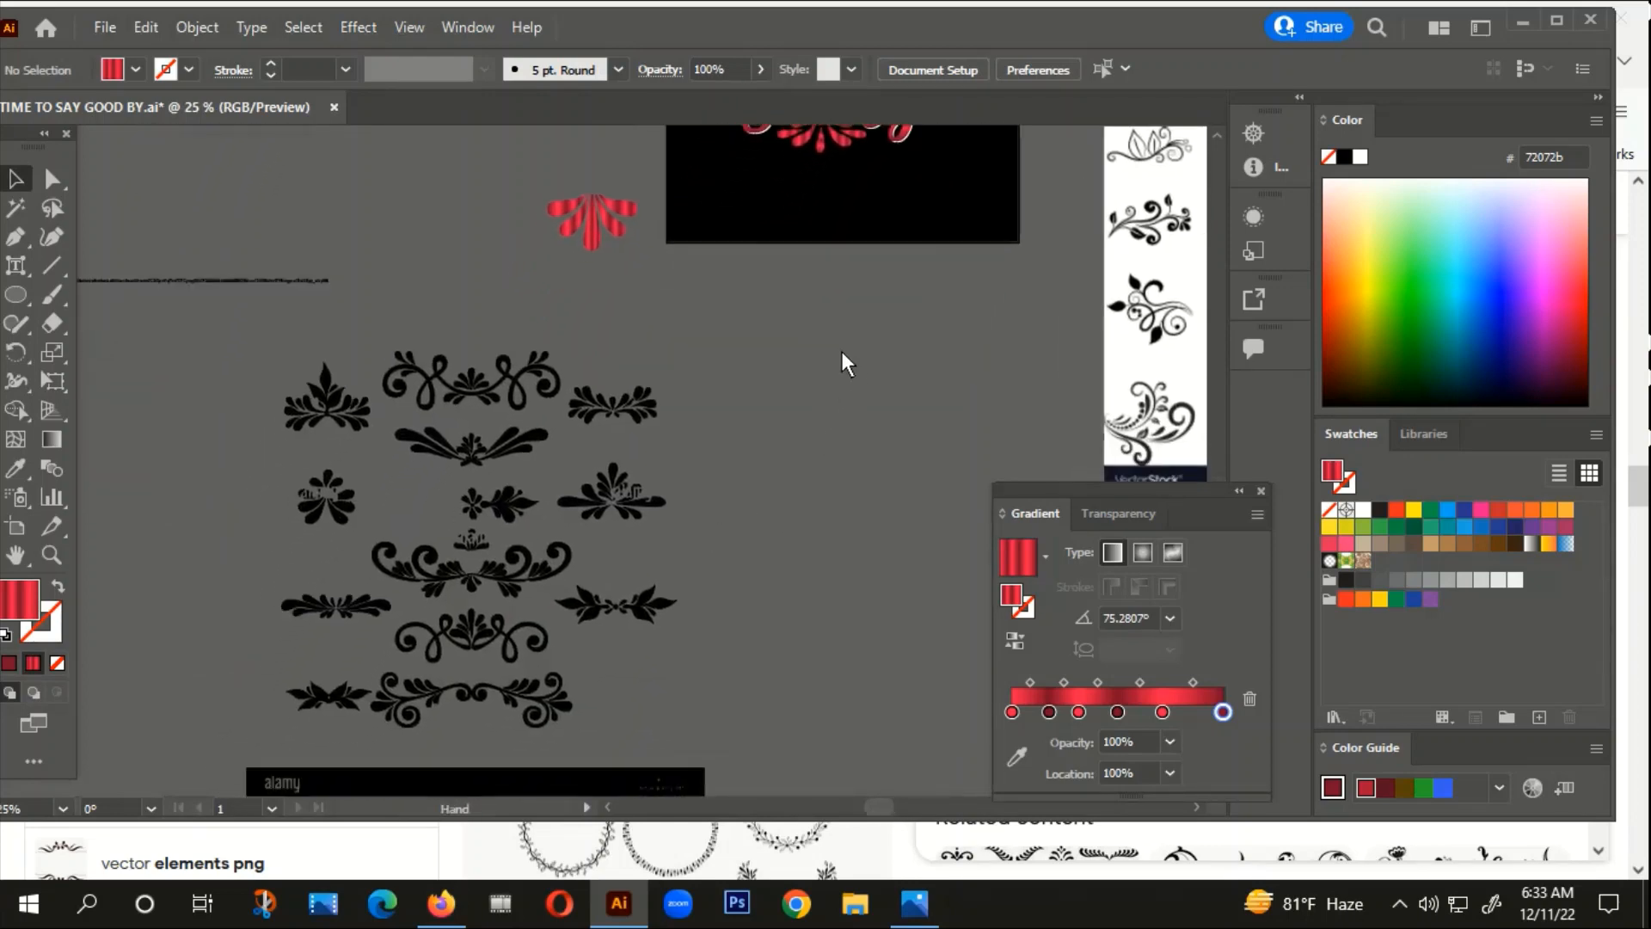
scroll(648, 560, "up", 3)
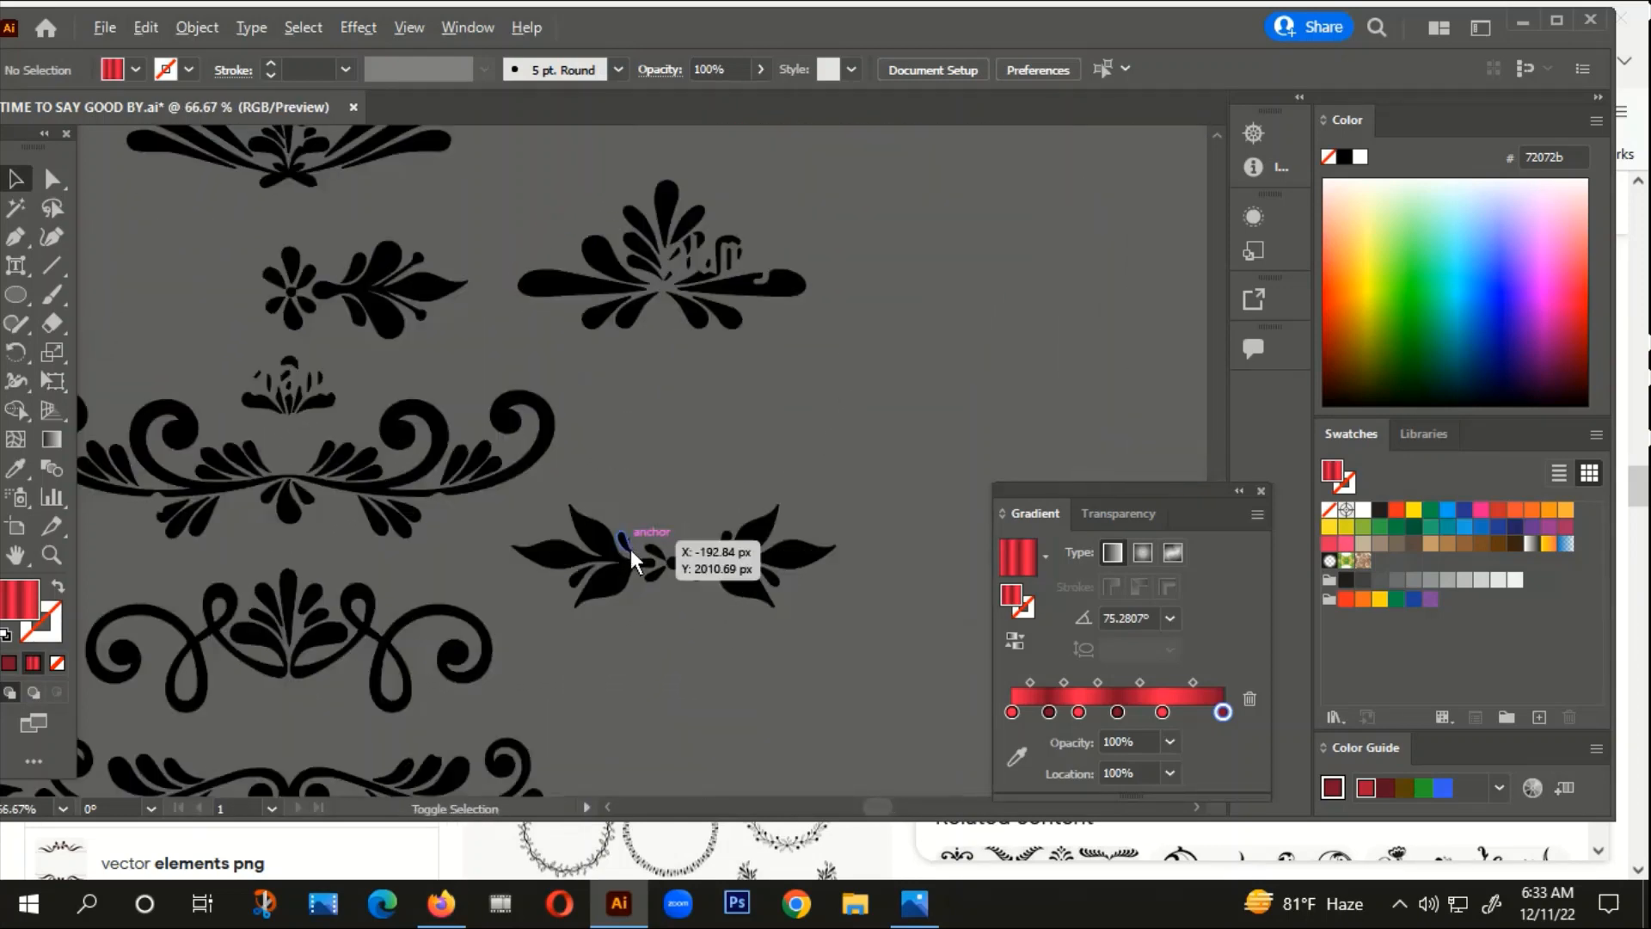
left_click_drag(925, 419, 888, 586)
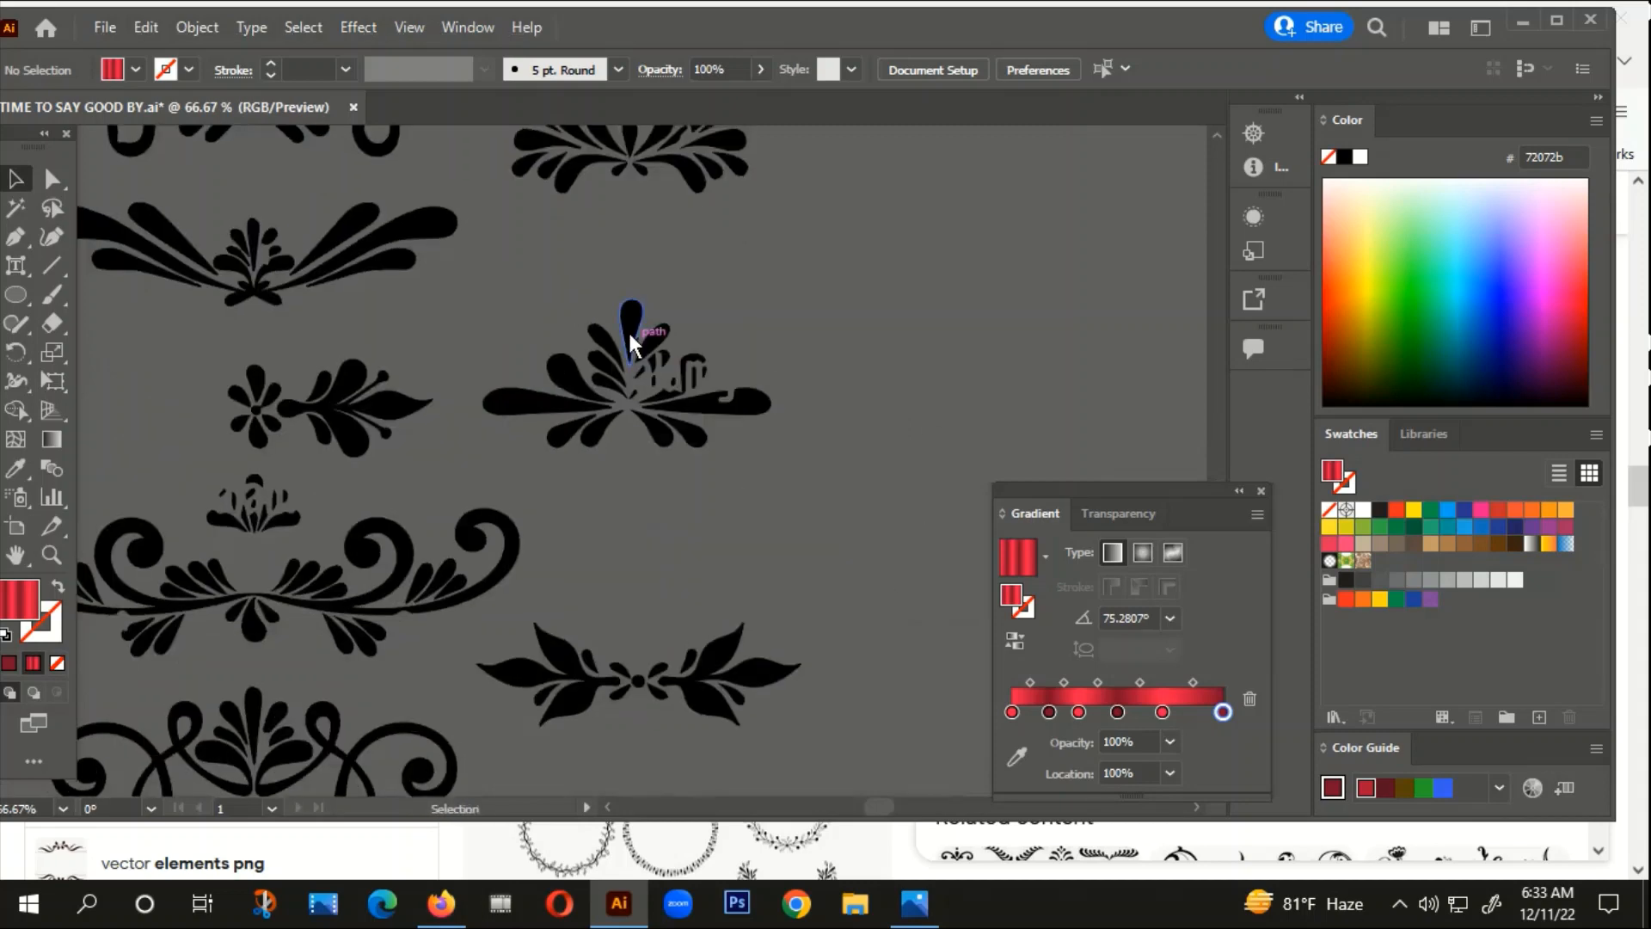
left_click_drag(687, 330, 590, 468)
right_click(673, 312)
left_click(726, 447)
scroll(920, 246, "down", 1)
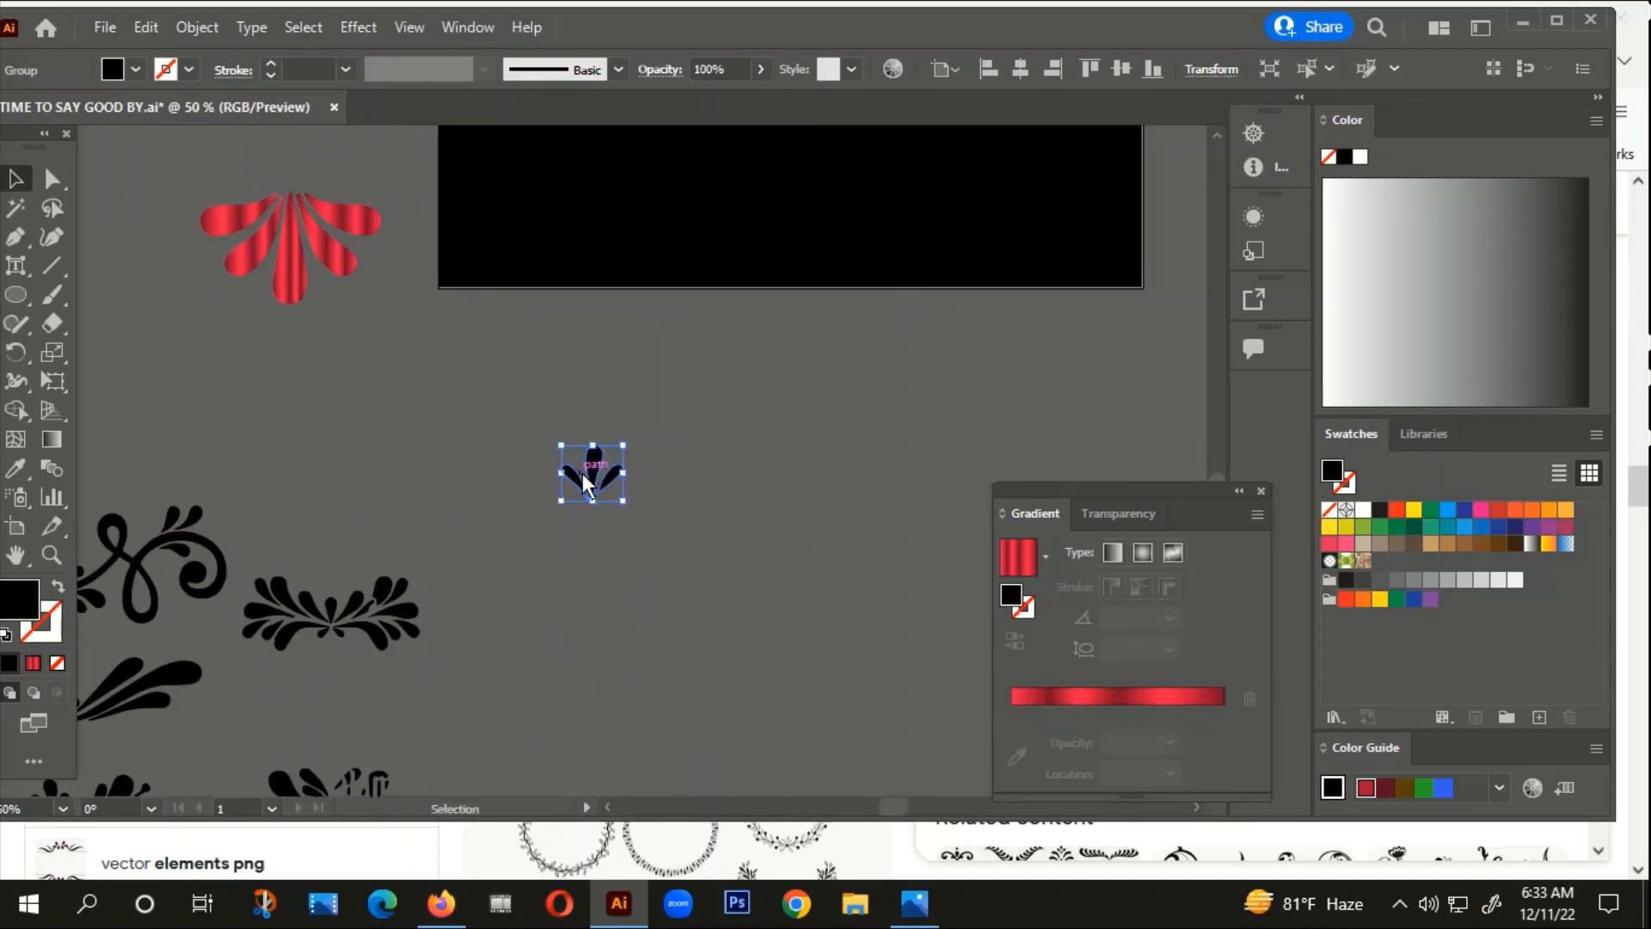
Step: Fill the three-petal fan with the red gradient sampled from the large petal ornament beside the square
key("i")
left_click(288, 294)
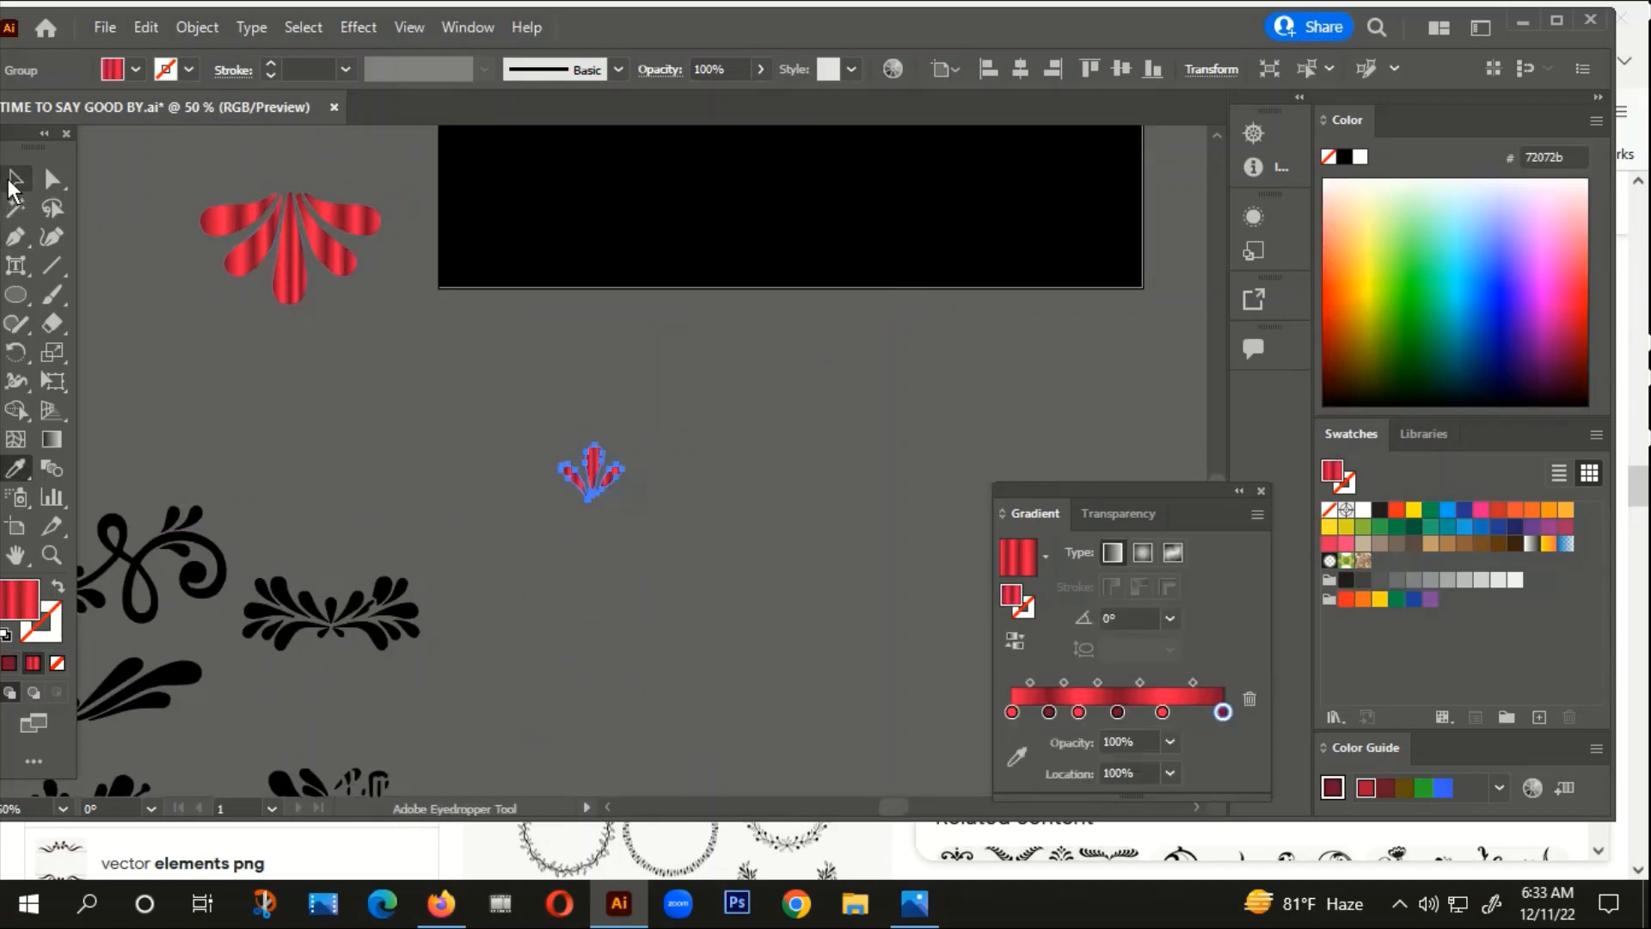
key("v")
left_click(566, 446)
Step: Move the red three-petal fan into the gap between "To" and "Good" and rotate it slightly
left_click_drag(605, 462, 692, 452)
key("ctrl+equal")
key("ctrl+equal")
key("ctrl+equal")
mouse_move(798, 410)
left_mouse_down()
mouse_move(806, 456)
mouse_move(711, 444)
mouse_move(798, 424)
mouse_move(786, 432)
left_mouse_up()
left_click(772, 471)
scroll(772, 476, "down", 4)
scroll(780, 602, "right", 5)
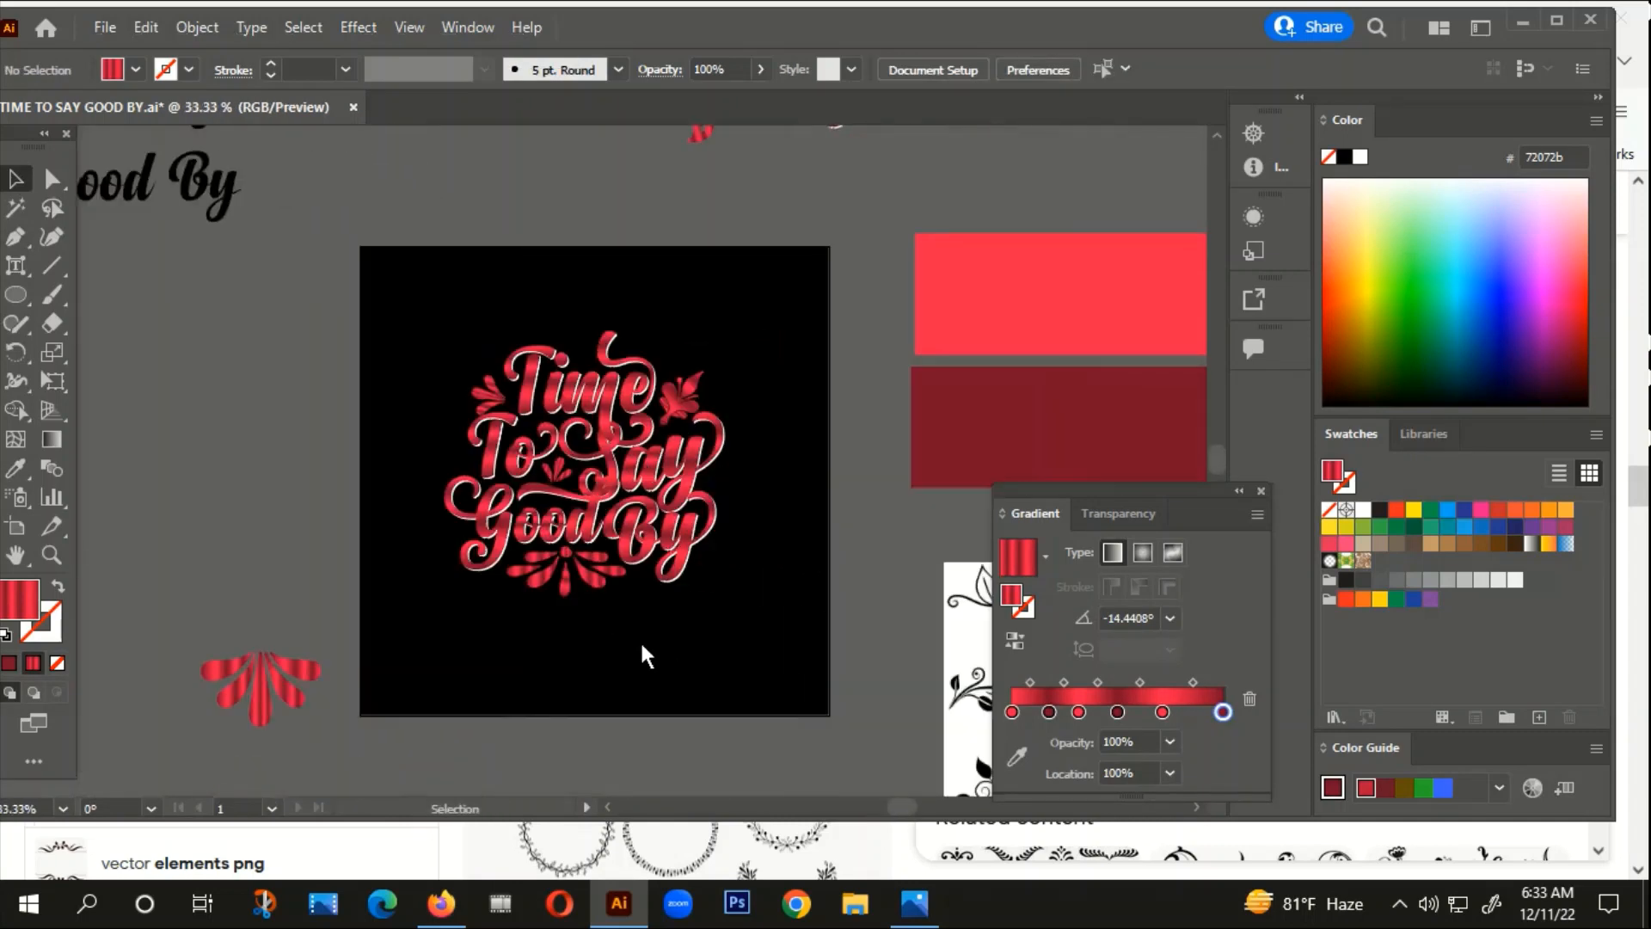
Step: Select all four ornaments around the lettering and group them
left_click(565, 602)
left_click(559, 471, "shift")
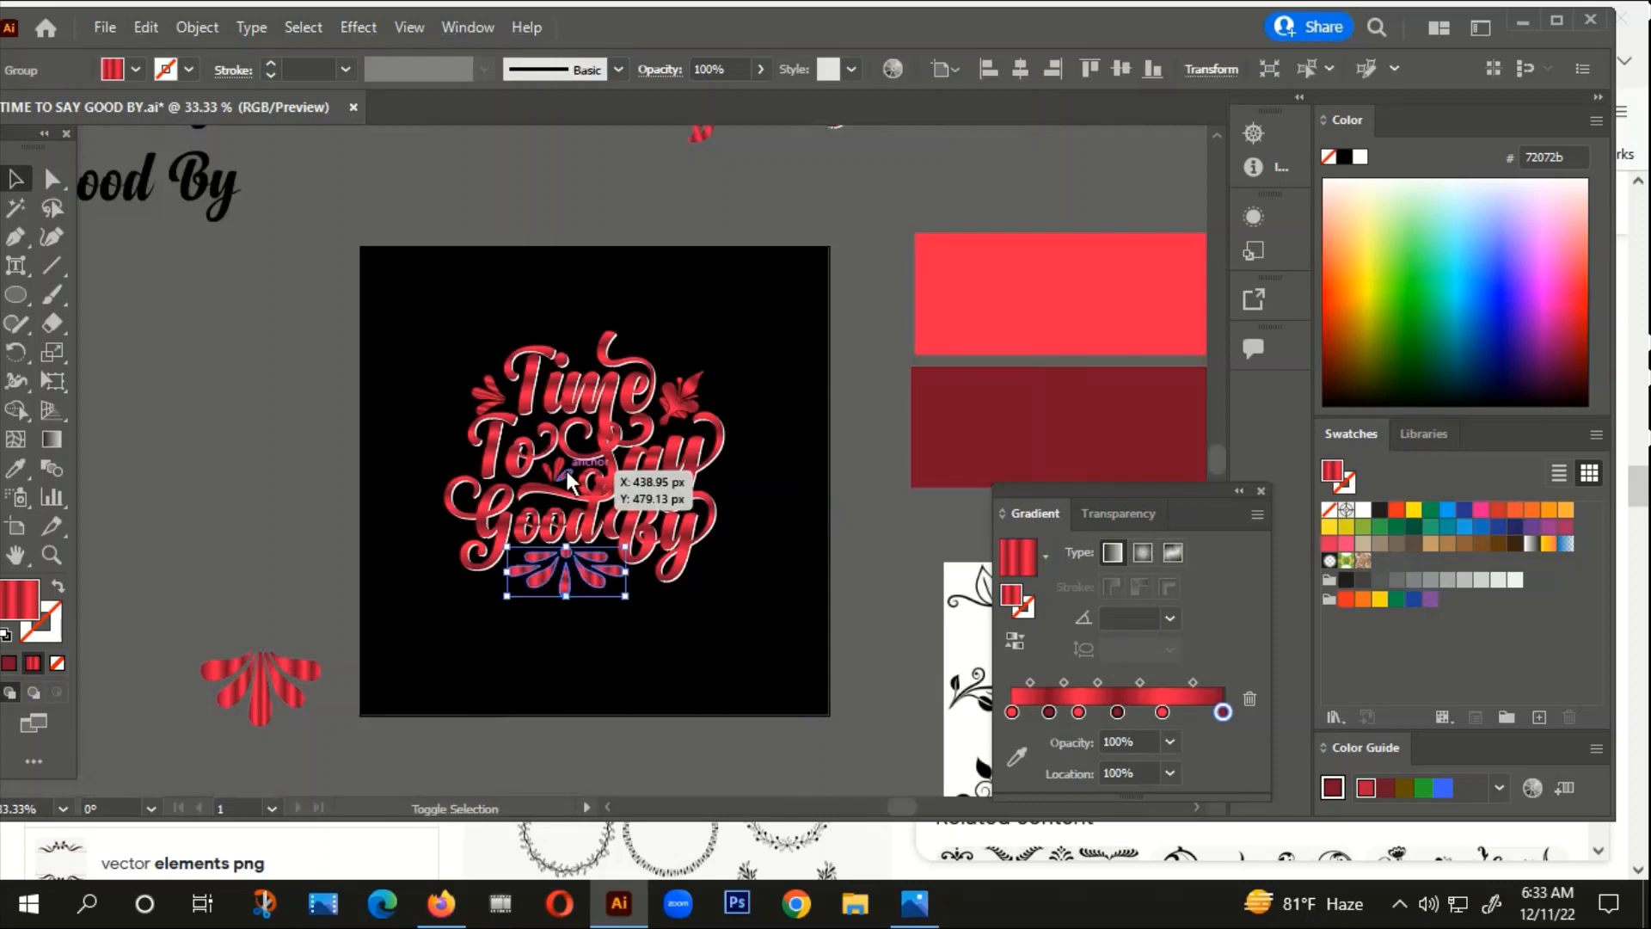
left_click(688, 411, "shift")
left_click(492, 398, "shift")
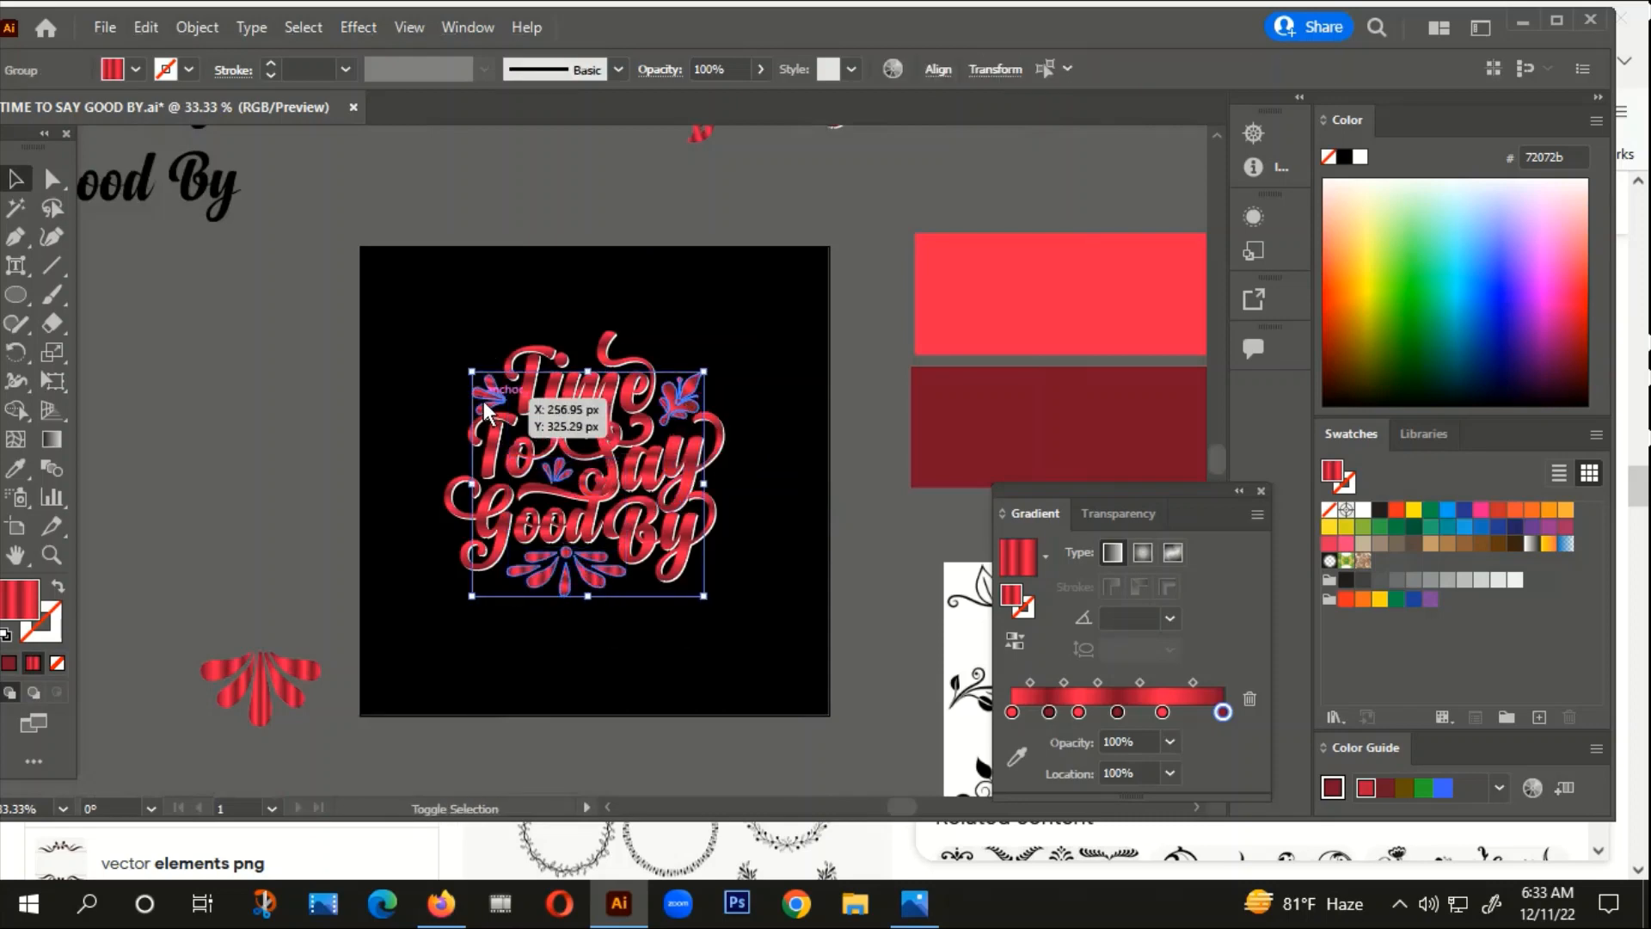
right_click(483, 401)
left_click(554, 617)
Step: Place a copy of the grouped ornaments behind the originals and nudge it slightly right and down
key("ctrl+equal")
key("ctrl+equal")
key("ctrl+equal")
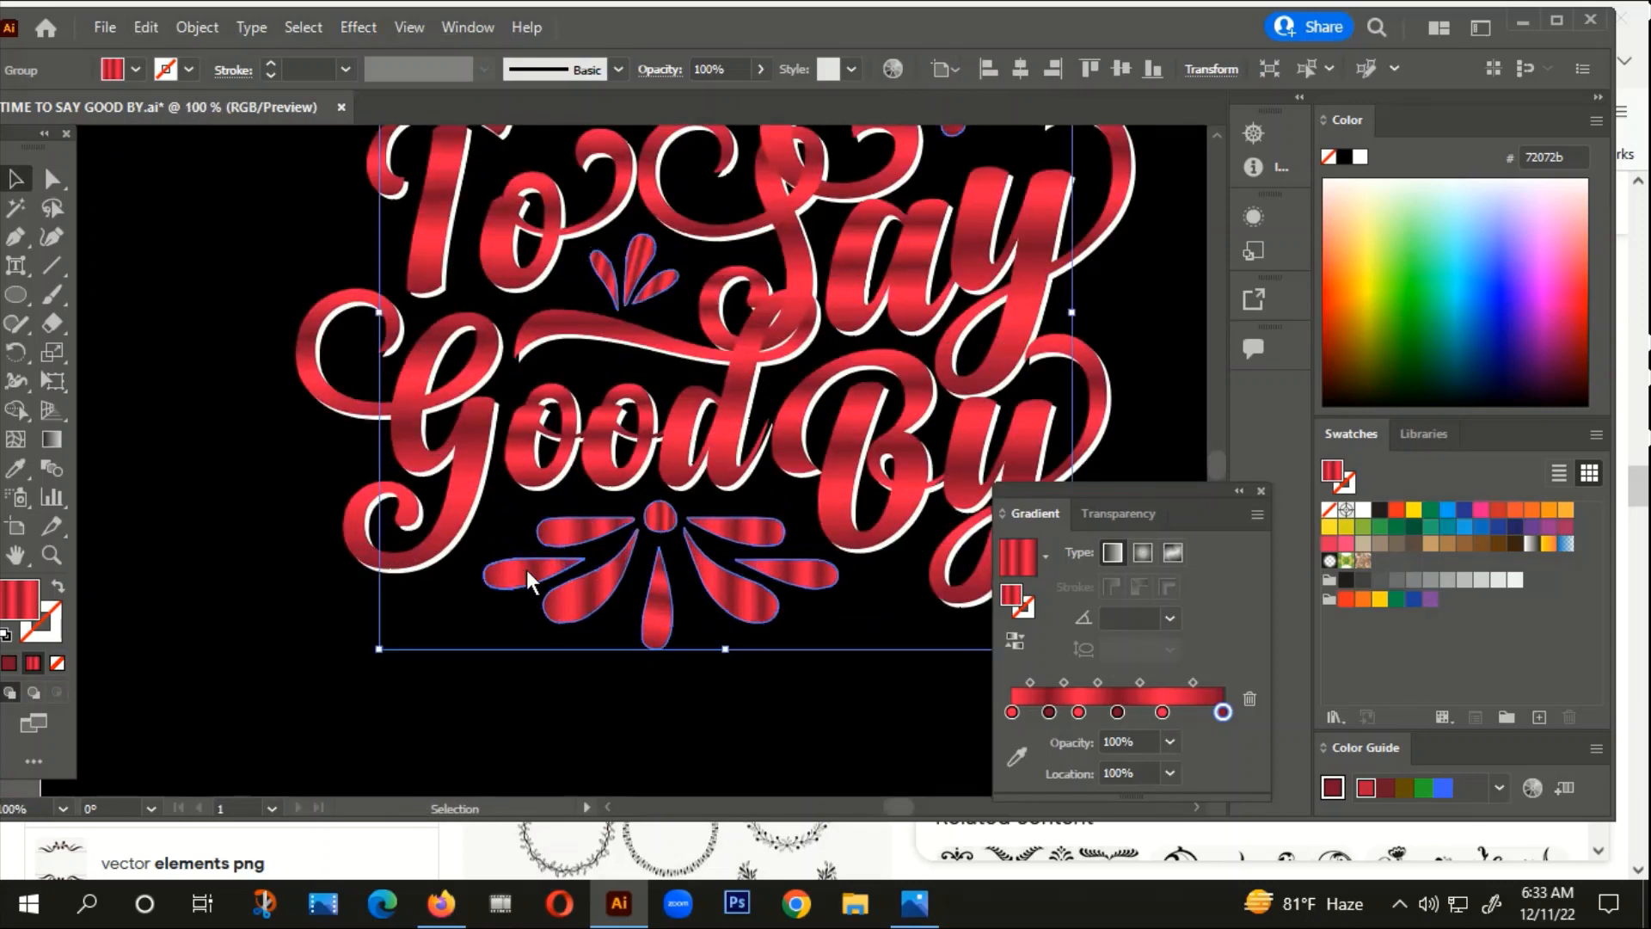
key("Right")
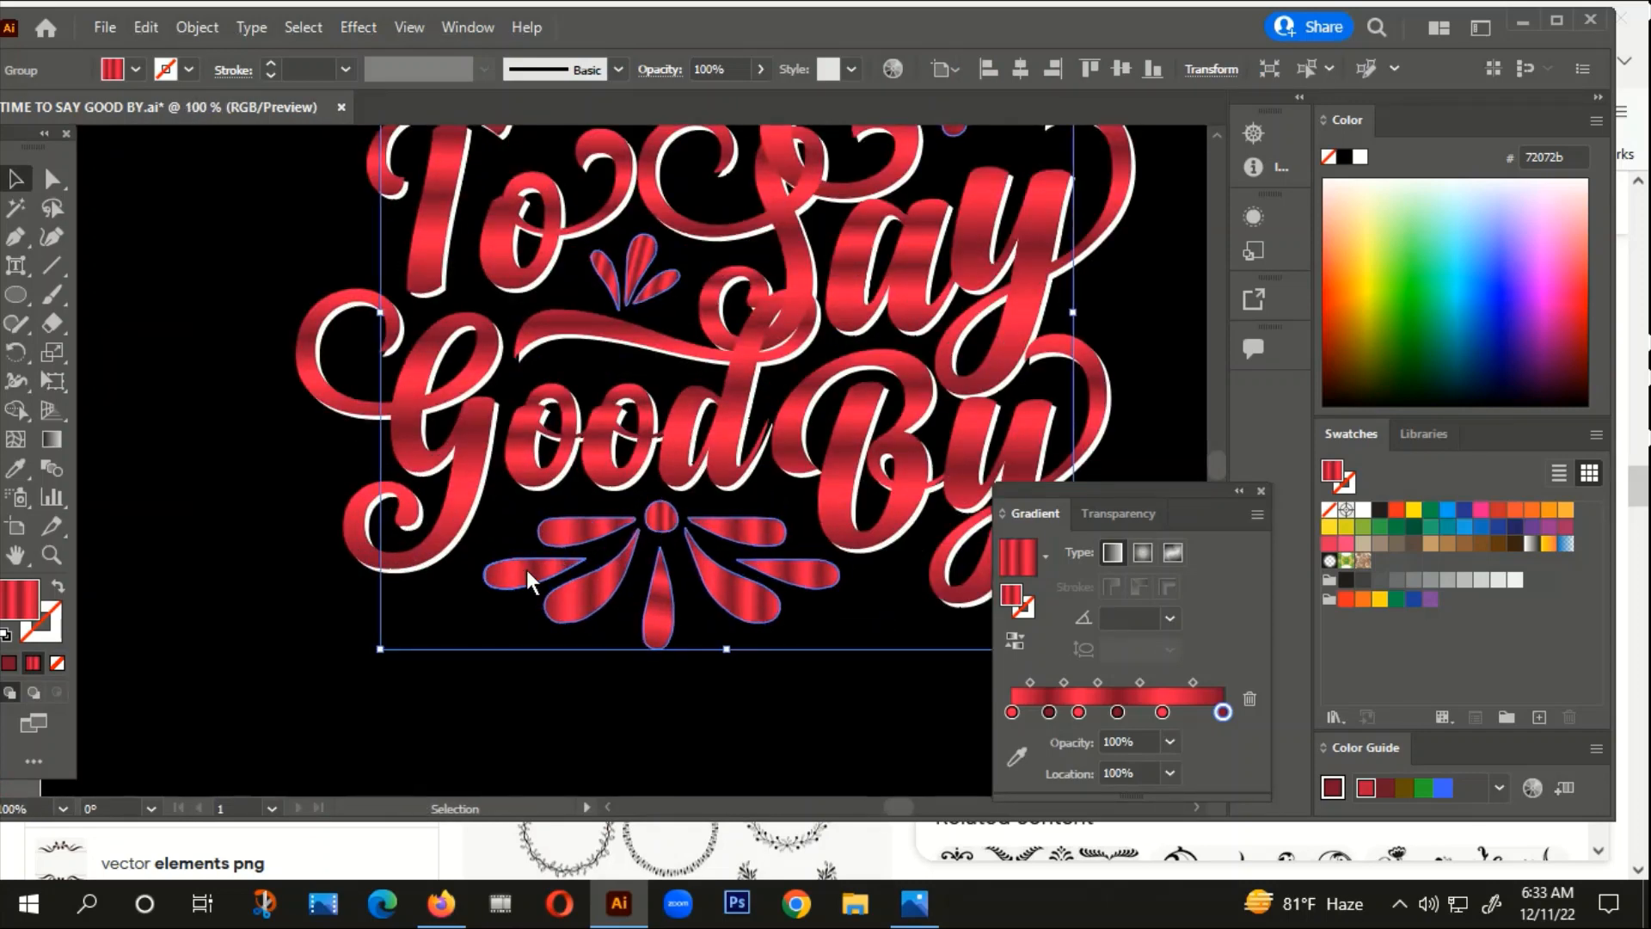
key("Down")
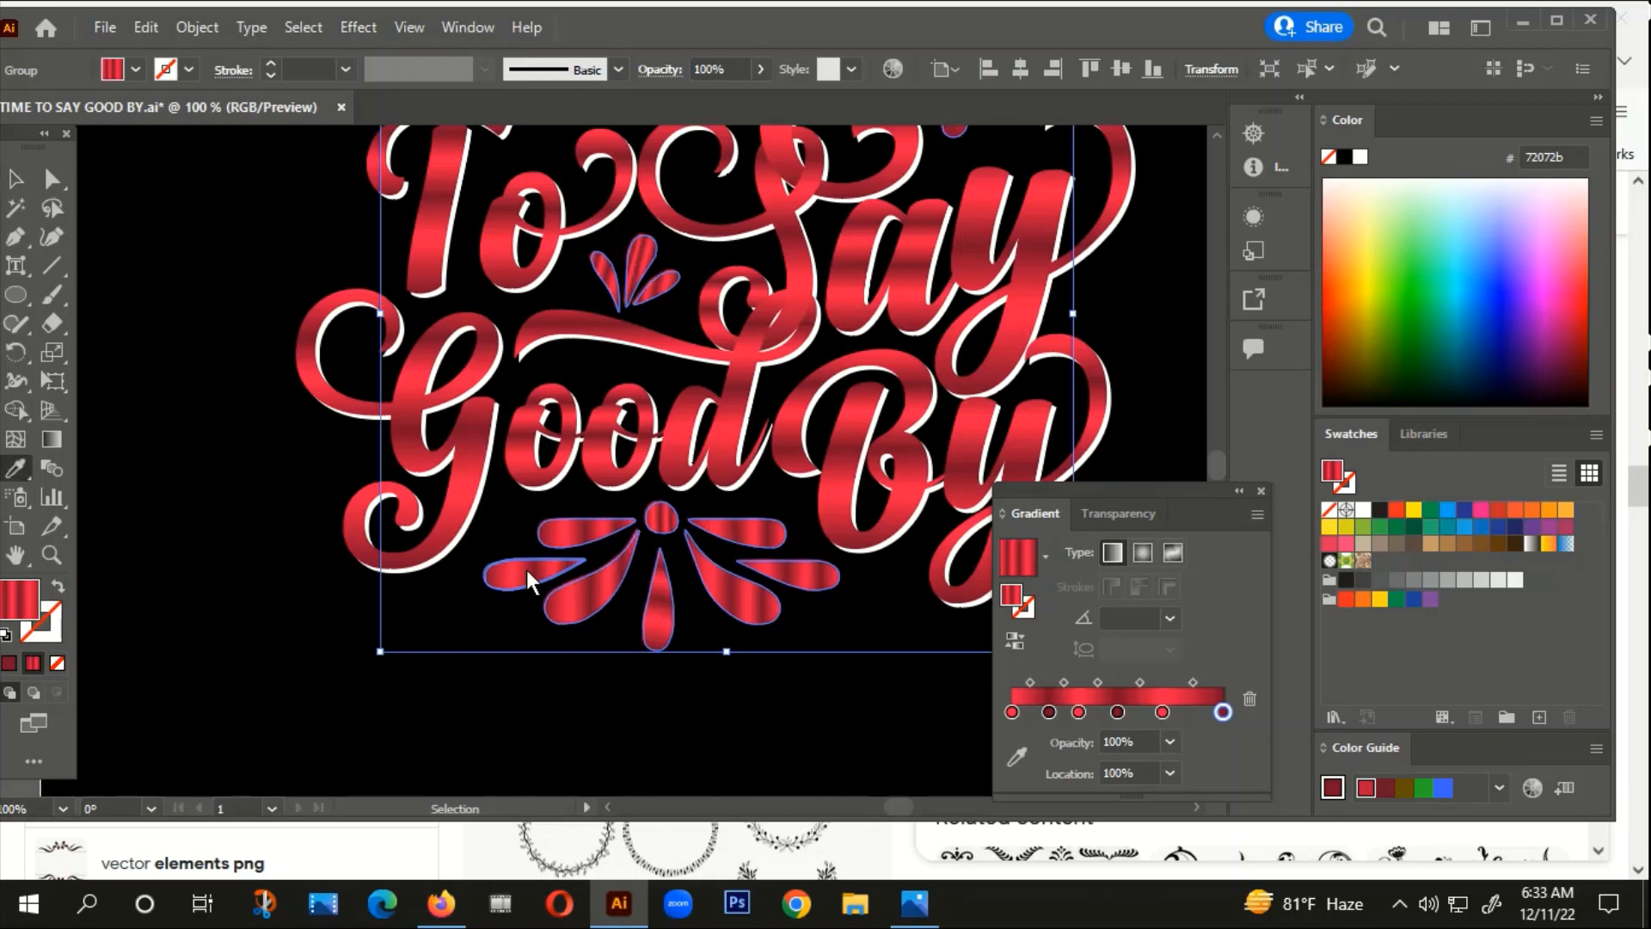
Step: Fill the offset copy of the ornaments with white sampled from the edge of the "G" in "Good"
key("i")
key("ctrl+equal")
key("ctrl+equal")
key("ctrl+equal")
key("ctrl+equal")
key("ctrl+equal")
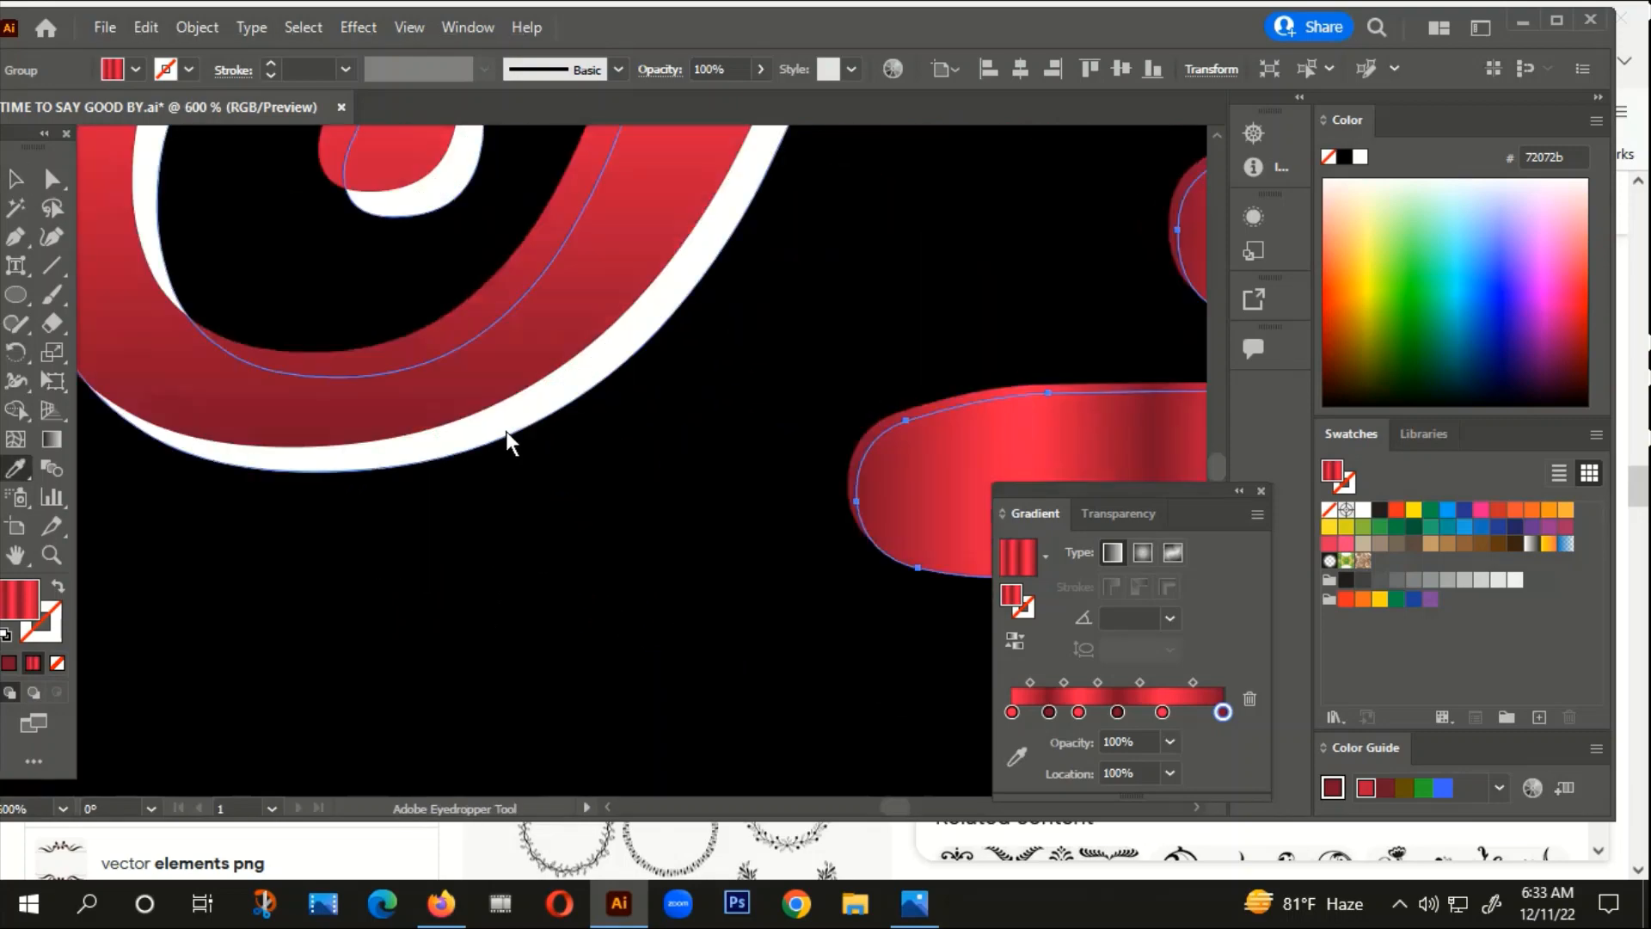
left_click(506, 431)
key("ctrl+minus")
key("ctrl+minus")
key("ctrl+minus")
key("ctrl+minus")
scroll(508, 488, "down", 1)
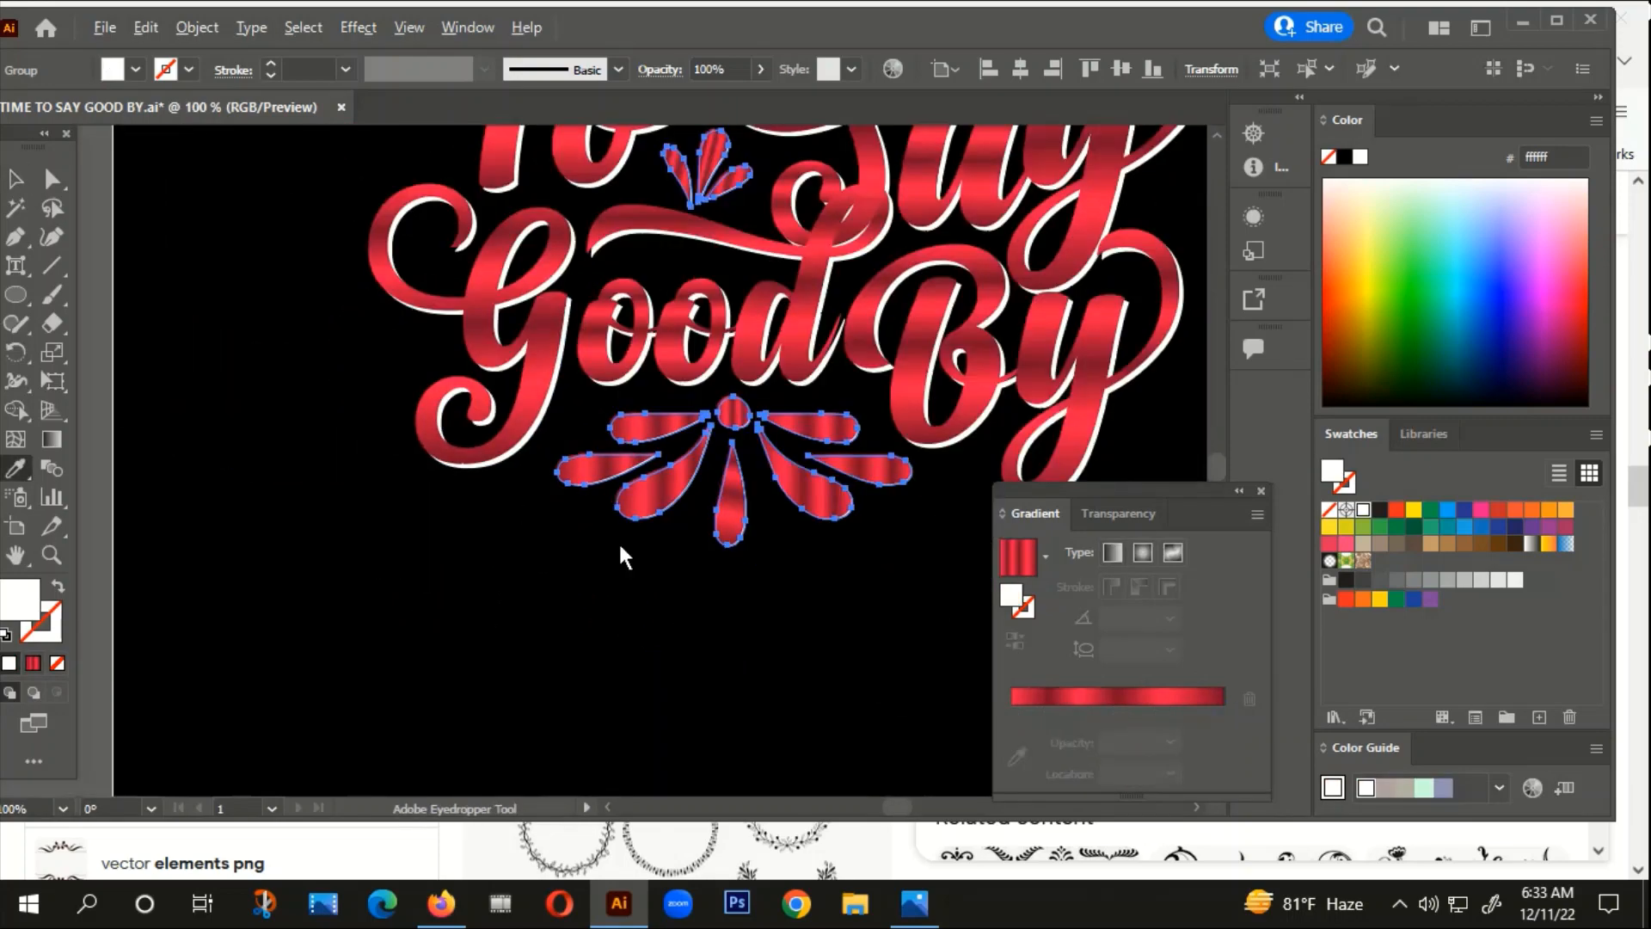
Step: Nudge the white ornament copy further right and down to widen the offset edge, and deselect it
scroll(796, 506, "up", 2)
key("Right")
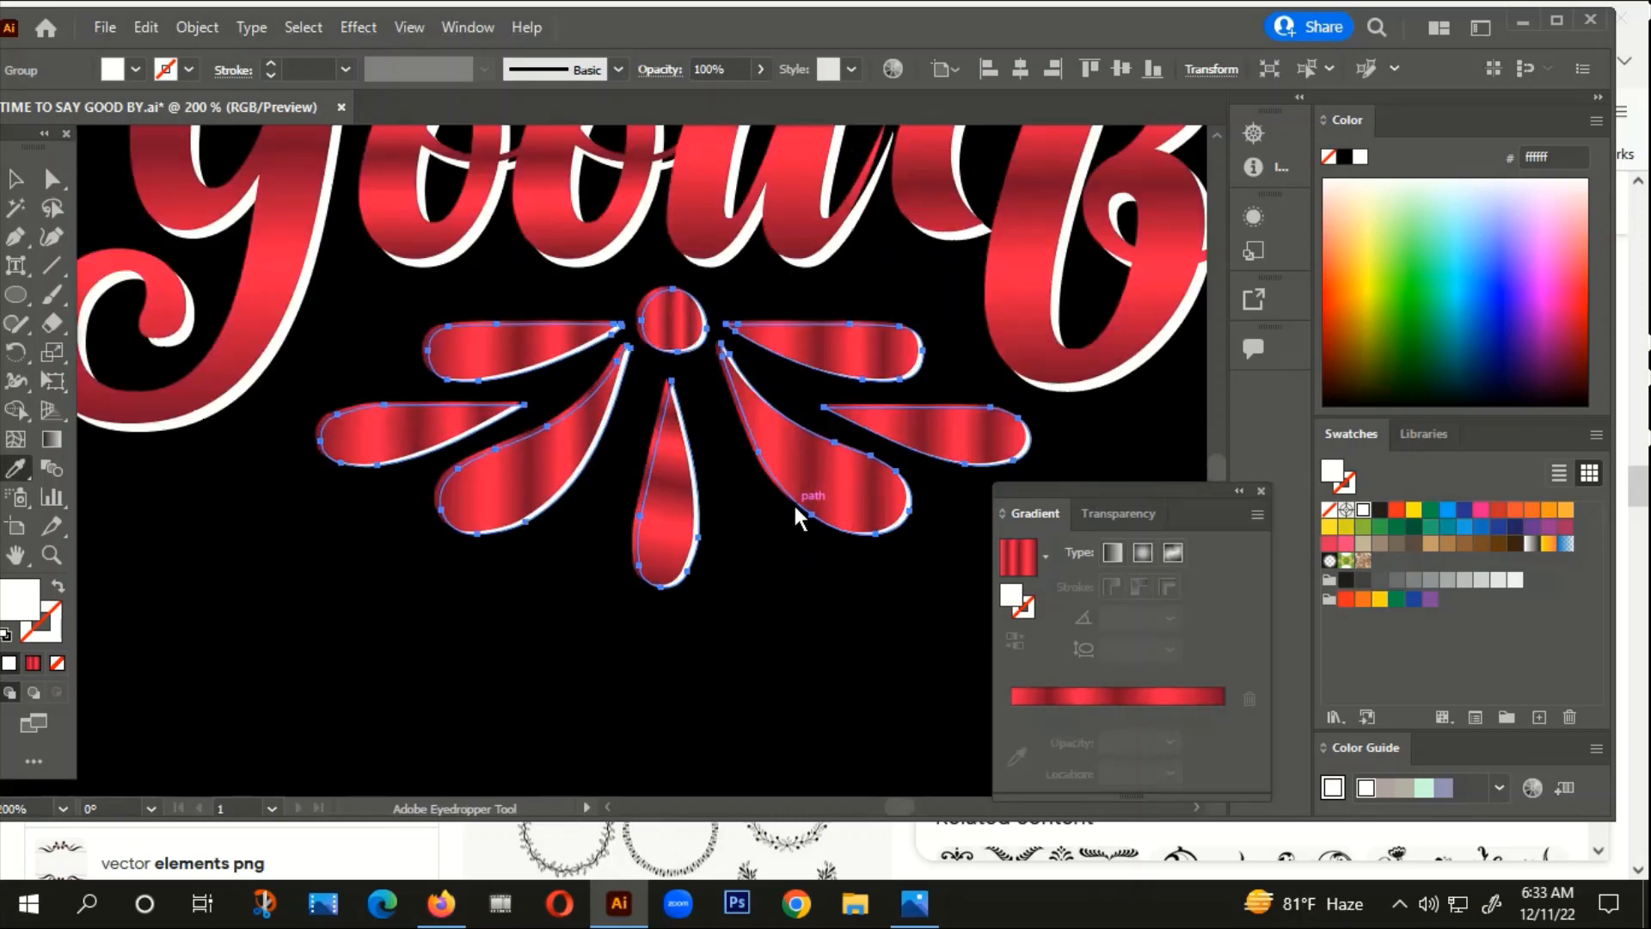
key("Down")
key("ctrl+minus")
key("ctrl+minus")
key("ctrl+minus")
key("ctrl+minus")
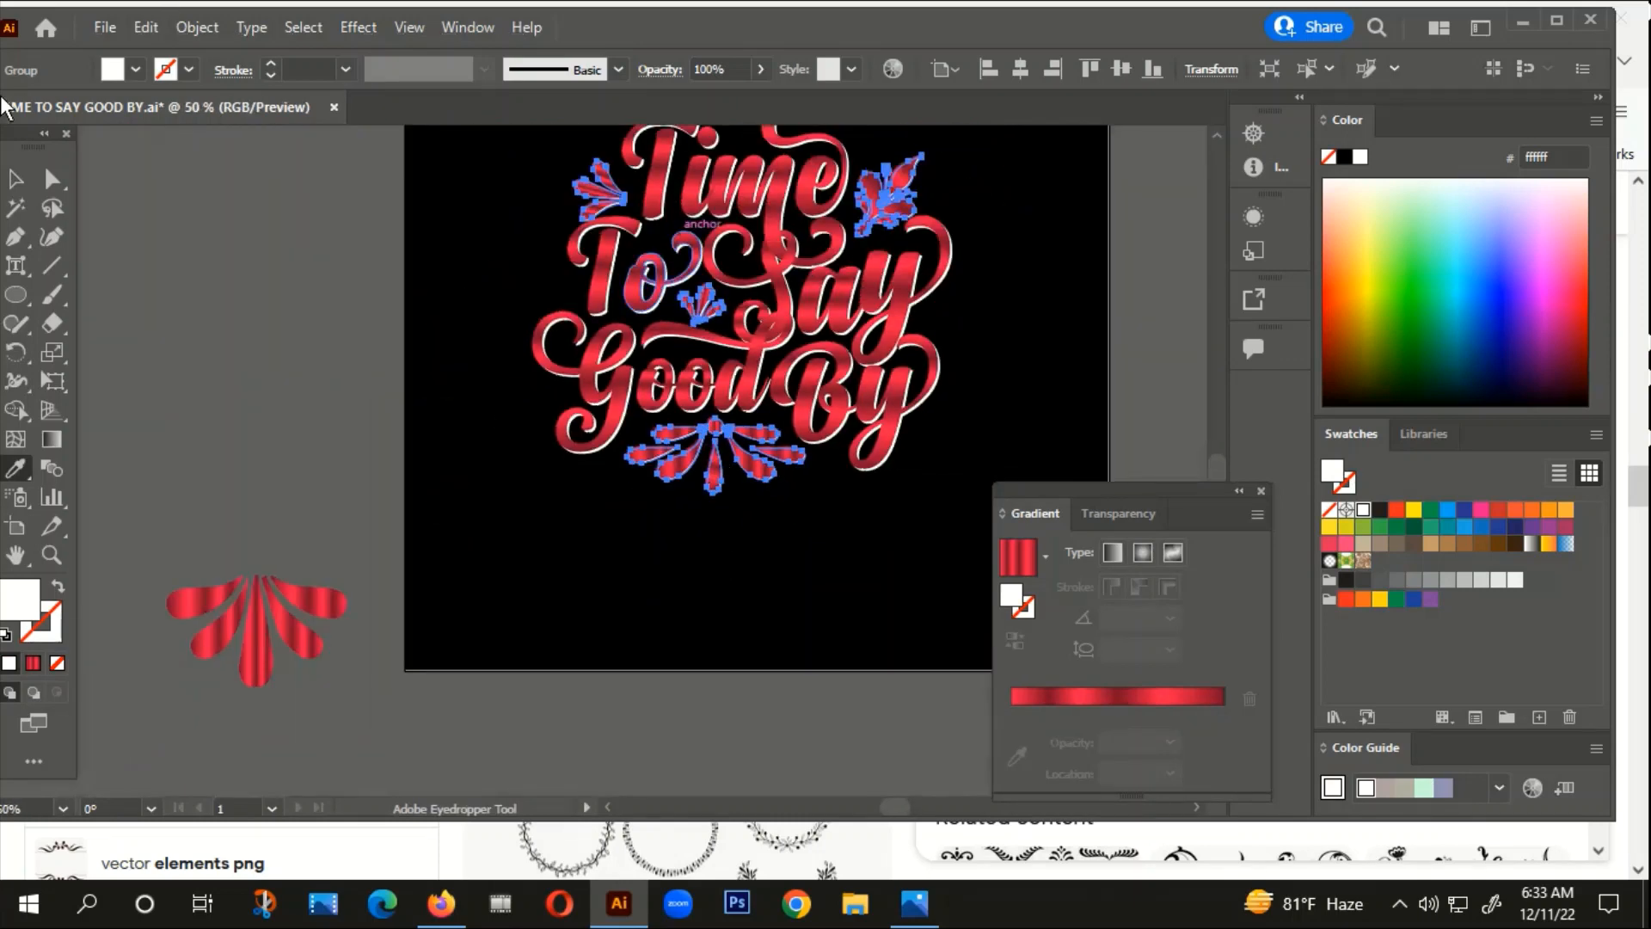
left_click(15, 178)
left_click(179, 286)
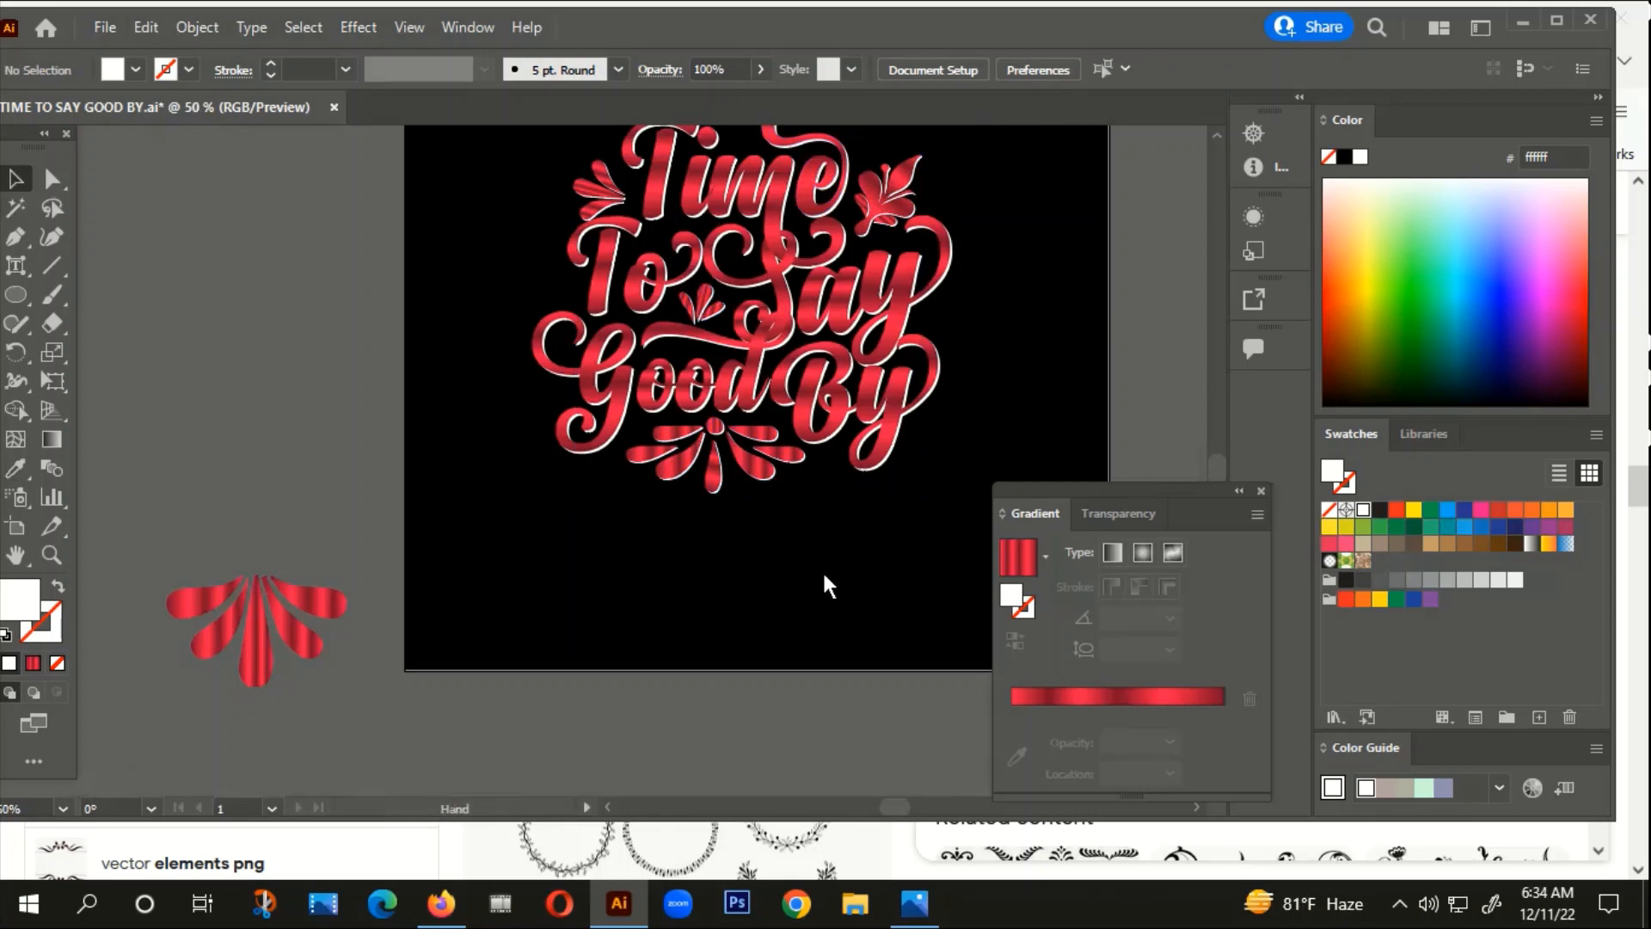
left_click_drag(822, 570, 719, 652)
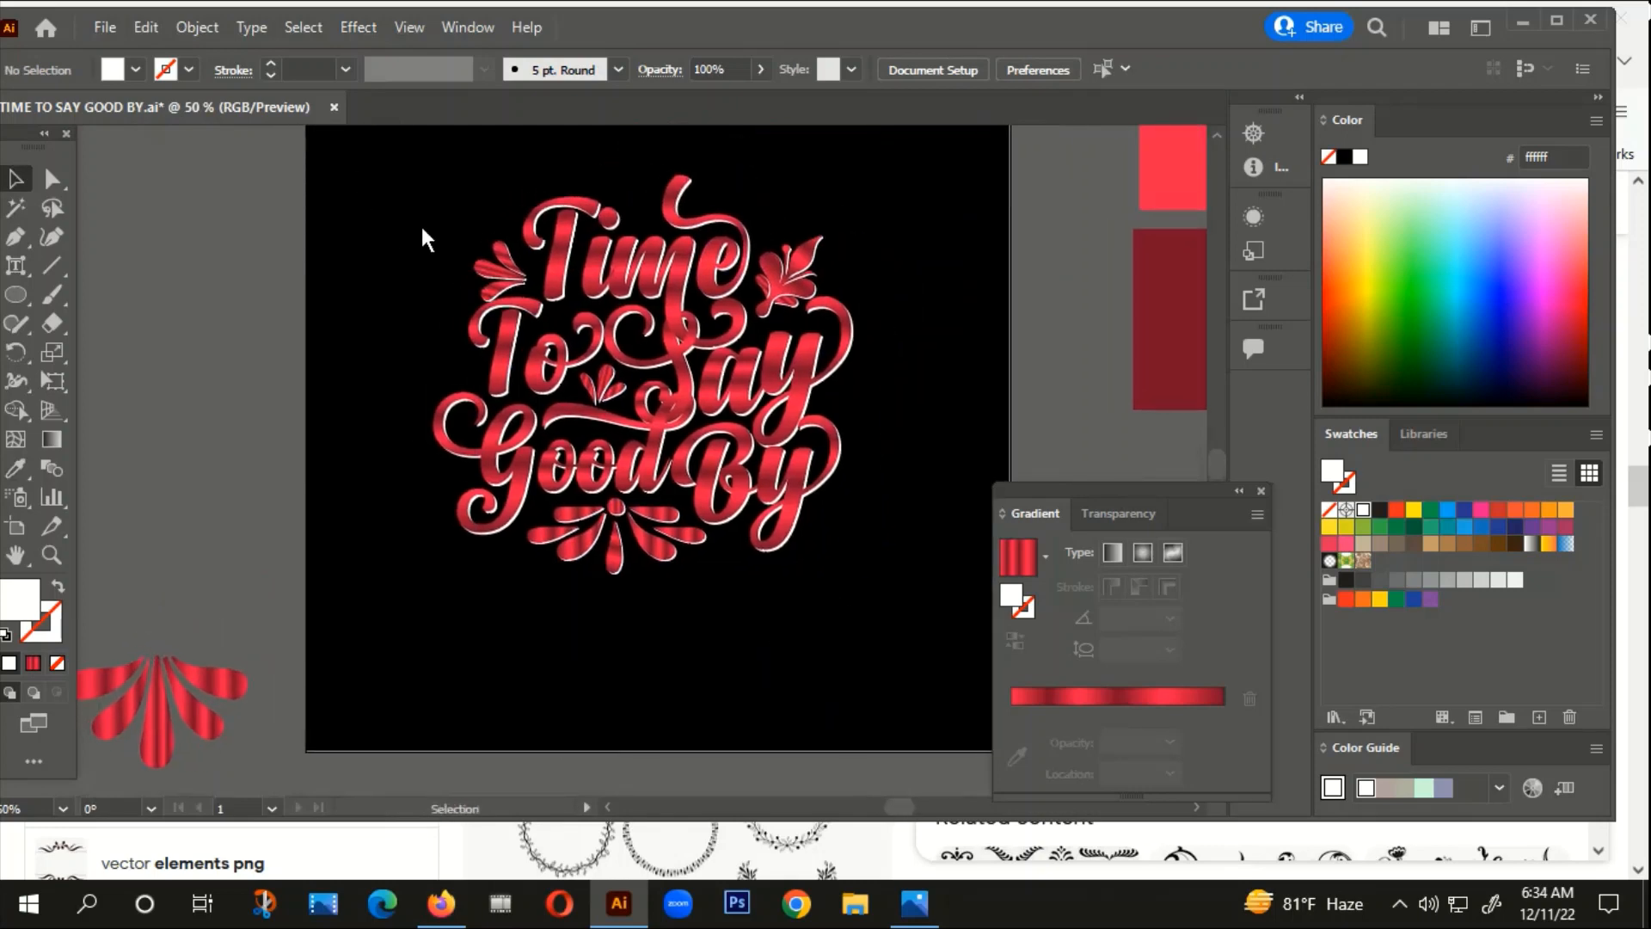
Step: Select the whole lettering together with its ornaments and group everything
left_click_drag(423, 228, 861, 664)
right_click(693, 239)
left_click(783, 457)
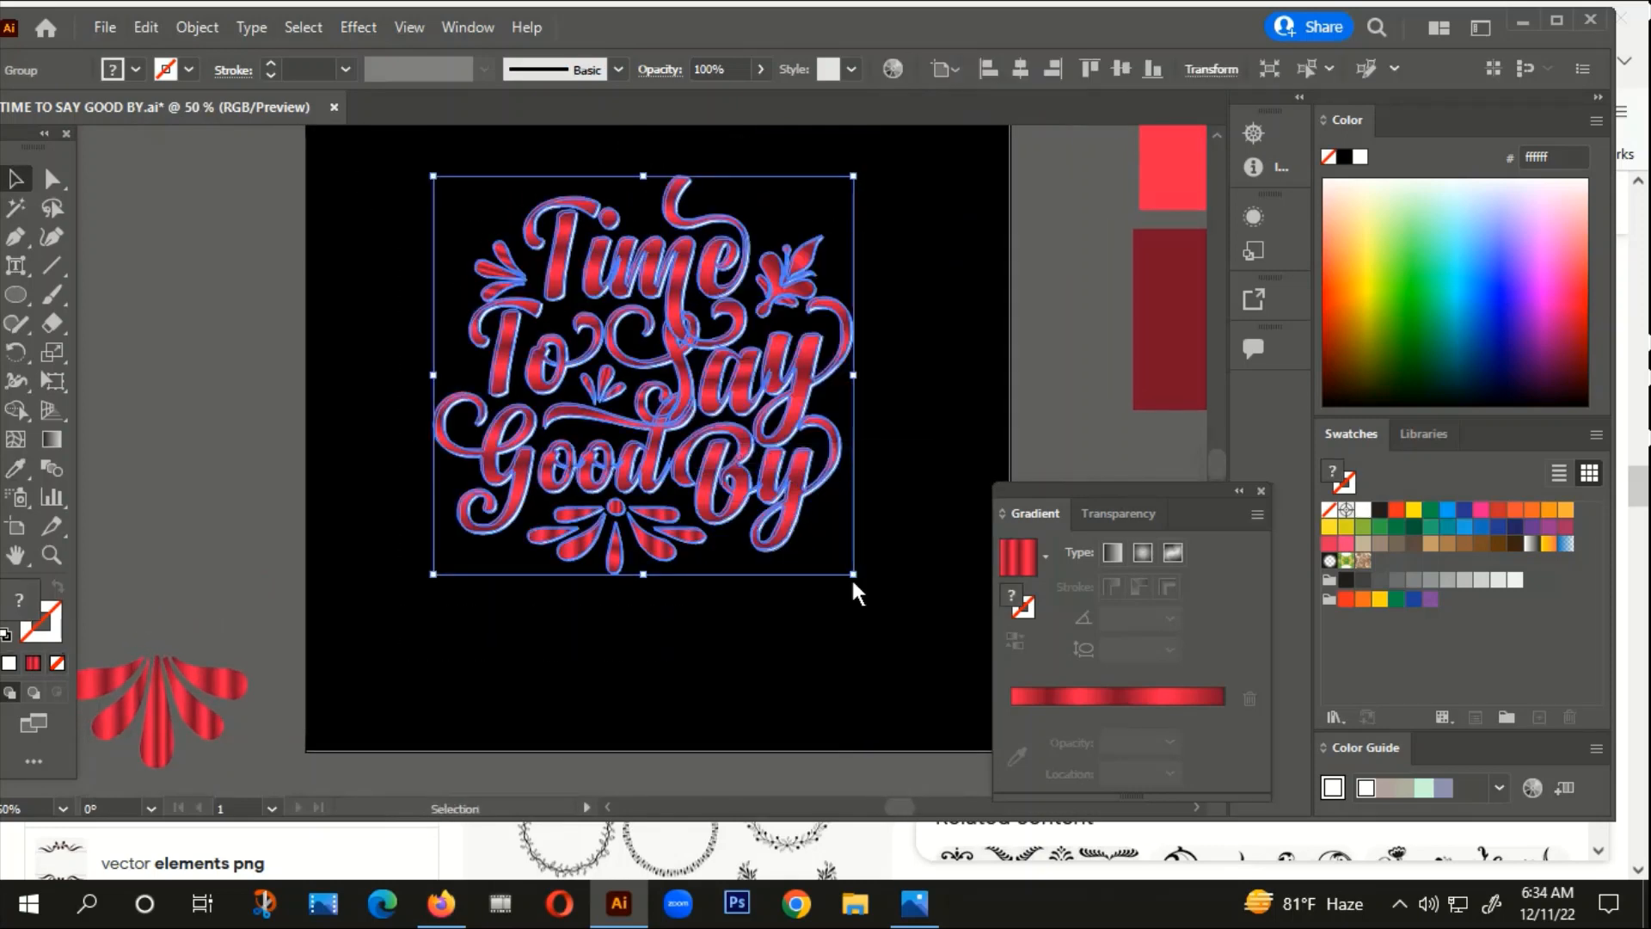
Step: Enlarge the grouped design proportionally to nearly fill the black square and center it there
scroll(852, 576, "down", 2)
left_click_drag(855, 574, 899, 636)
left_click_drag(819, 511, 831, 517)
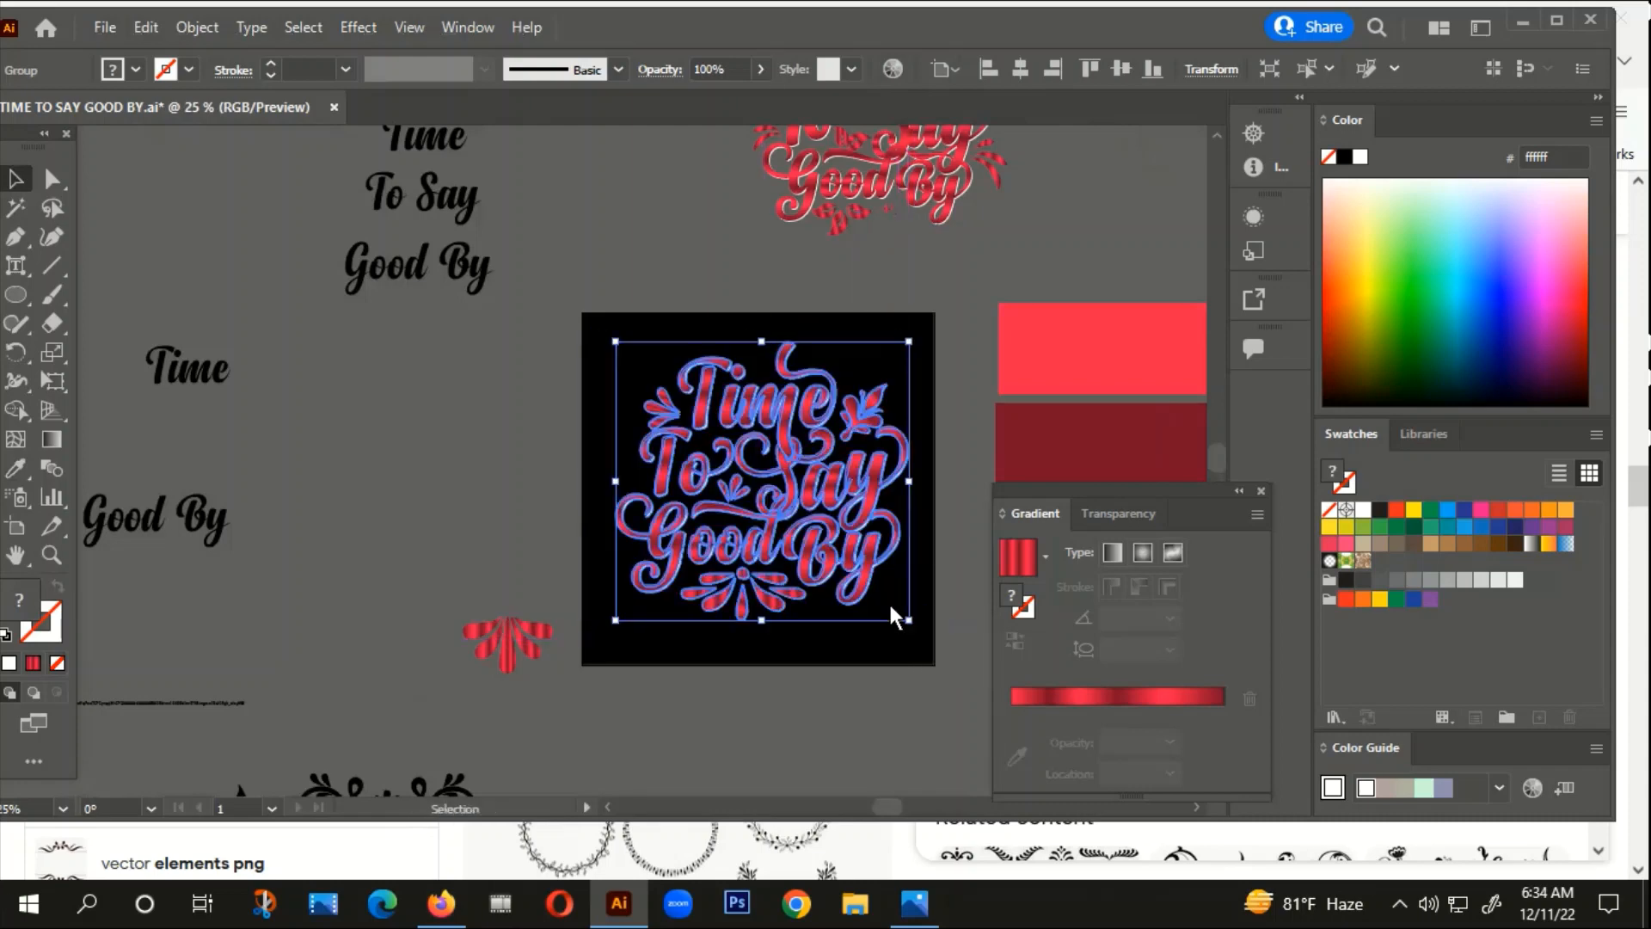
left_click_drag(909, 623, 926, 641)
left_click(862, 683)
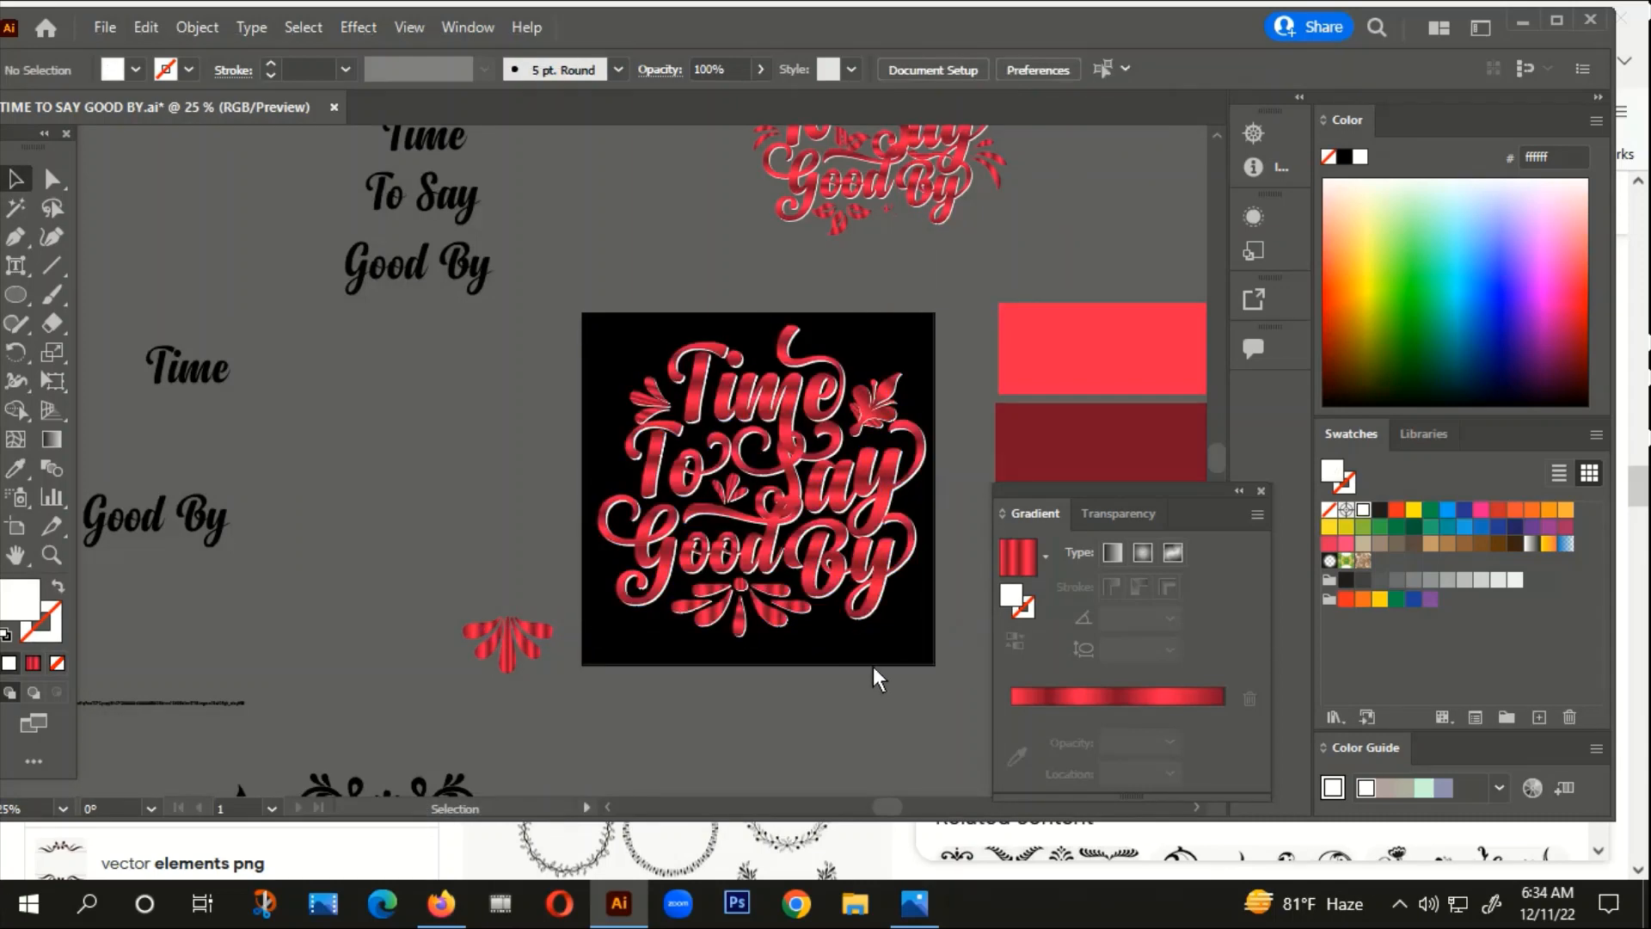